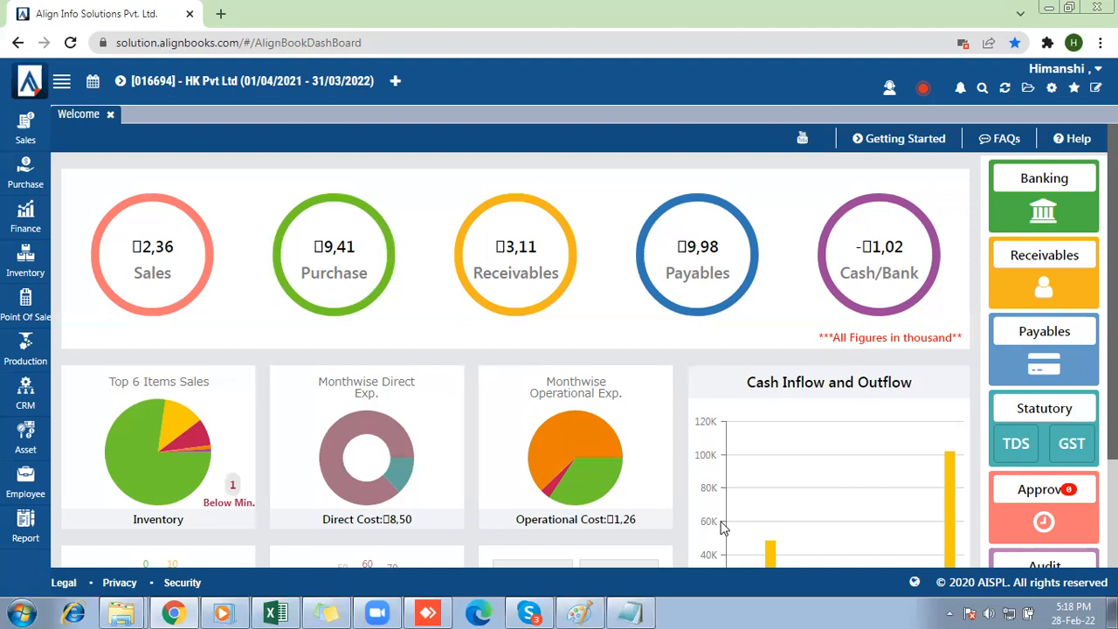
Switch to the Notepad notes and read the Mobile Store/Electronics/Automobile Business entry in the business-type list.
left_click(640, 611)
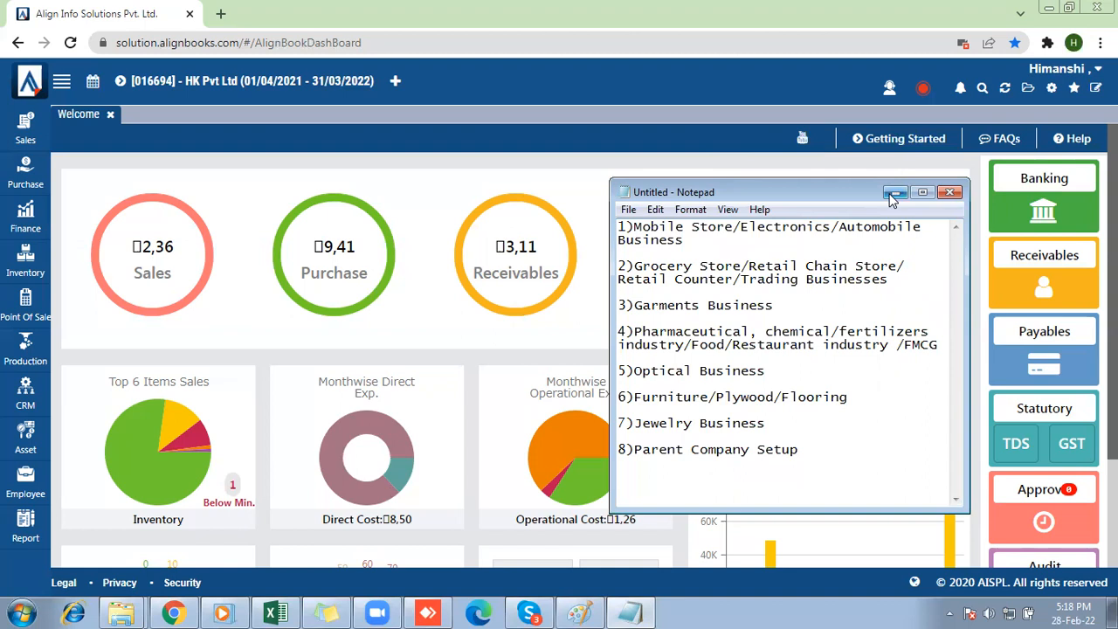
left_click(778, 243)
left_click_drag(778, 243, 630, 225)
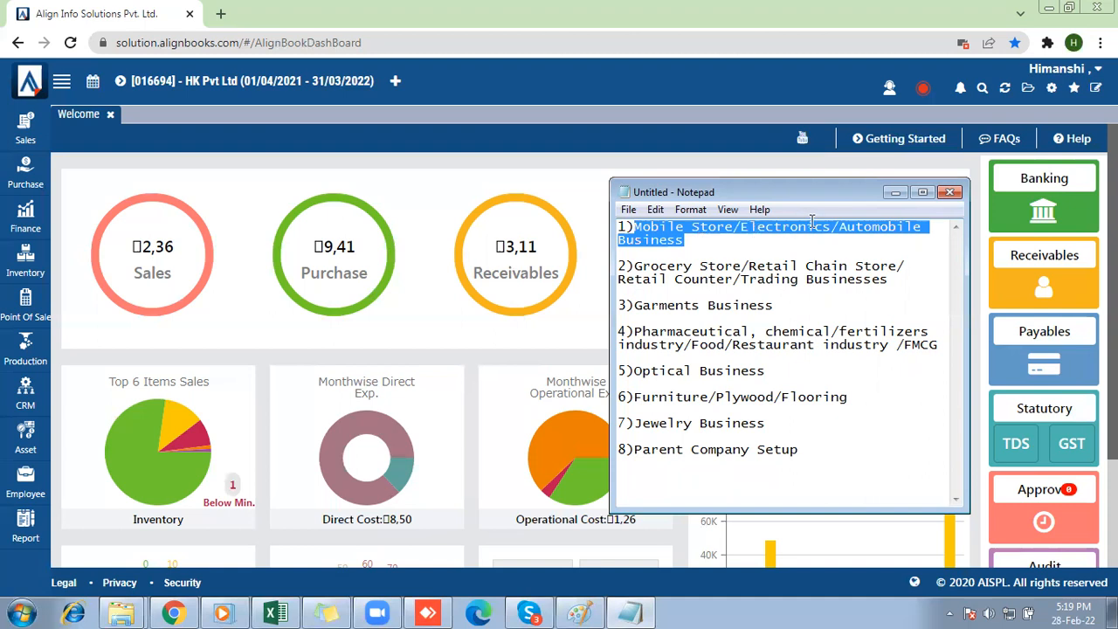
left_click(895, 192)
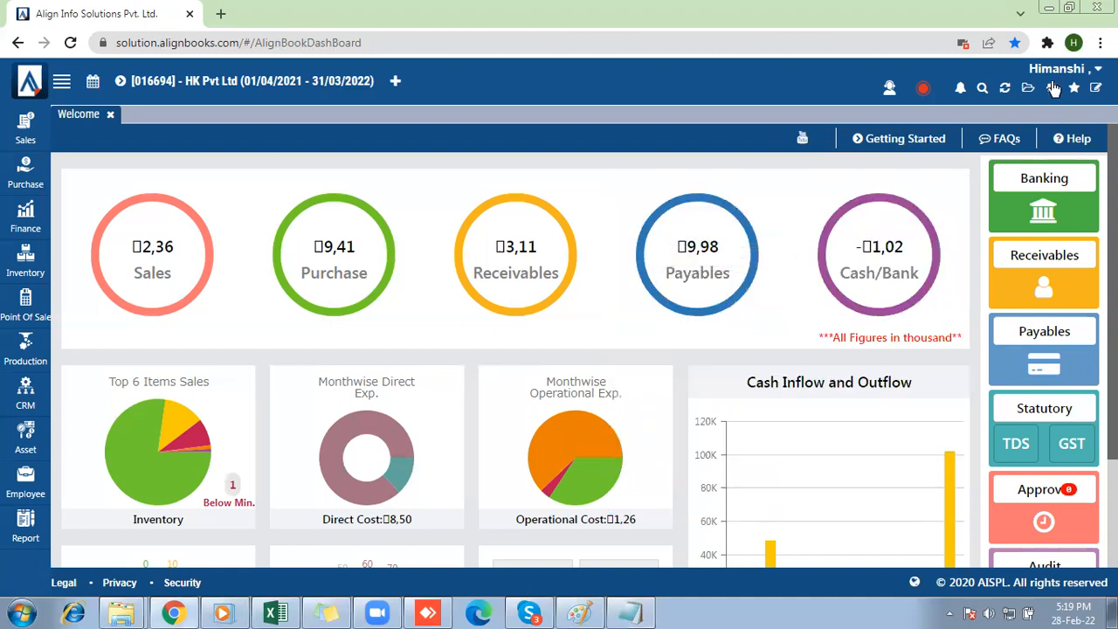
Turn on Item Serial Number Tracking in the inventory preferences of the company setup.
left_click(1053, 88)
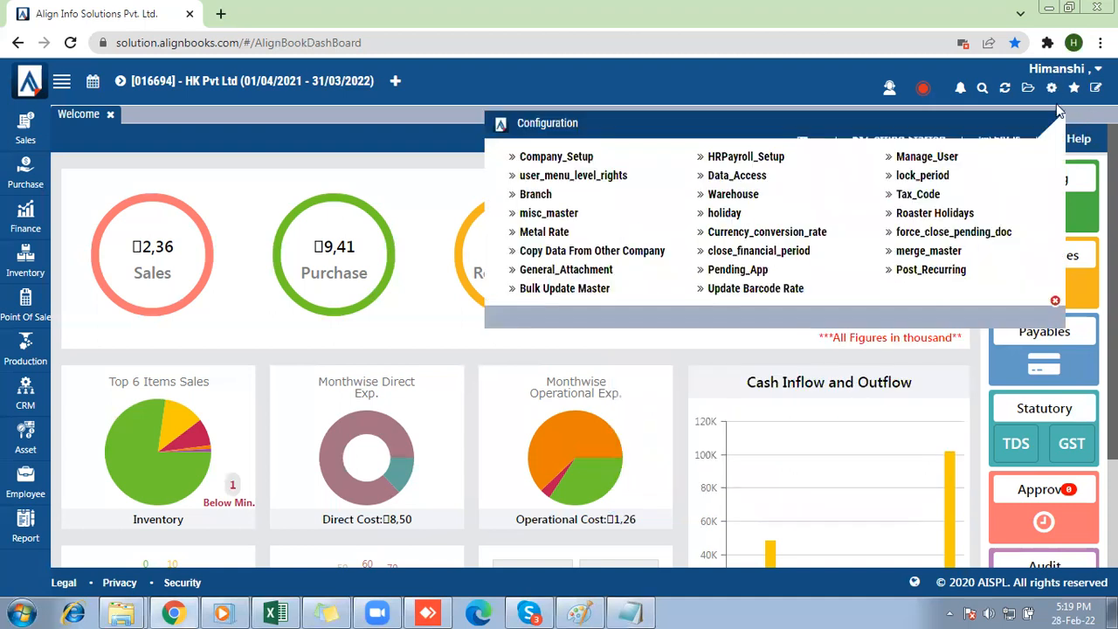
left_click(563, 161)
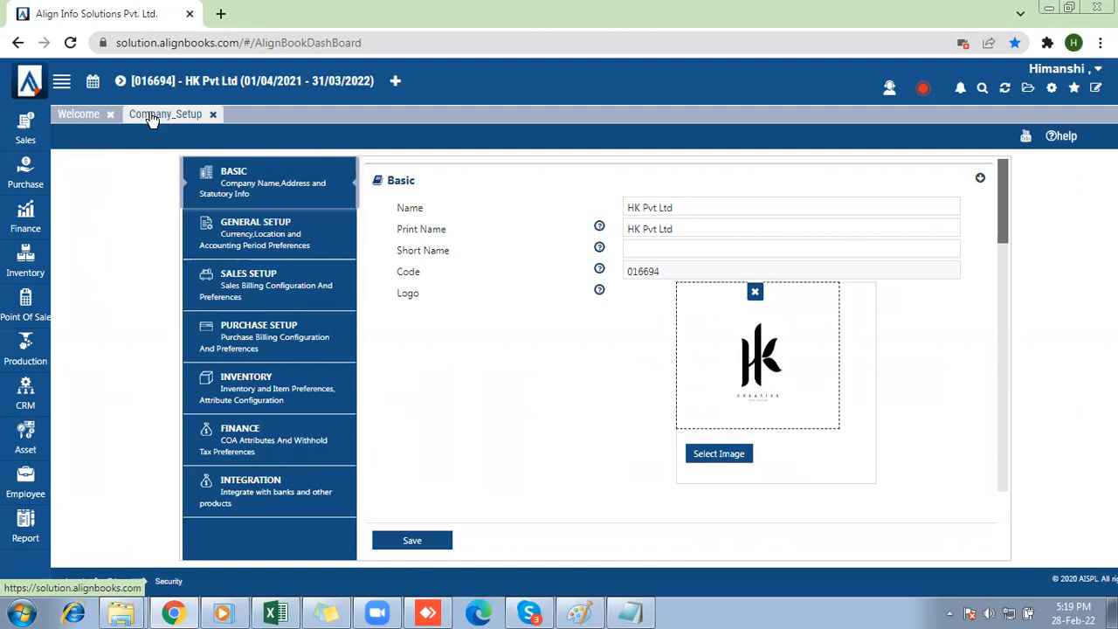
left_click(236, 376)
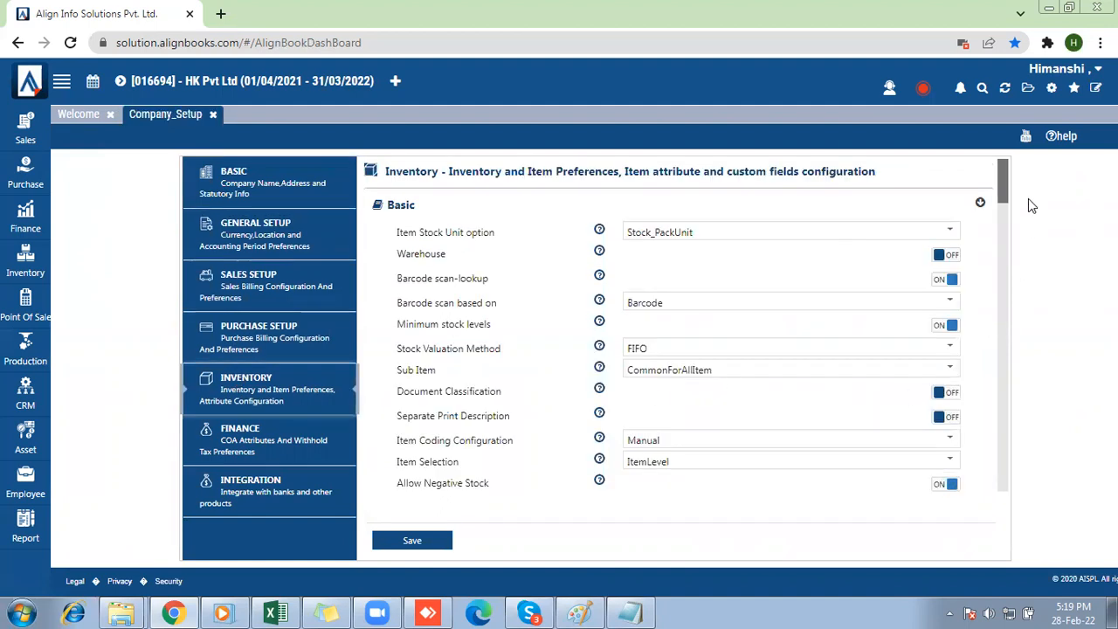
left_click_drag(1002, 178, 1001, 318)
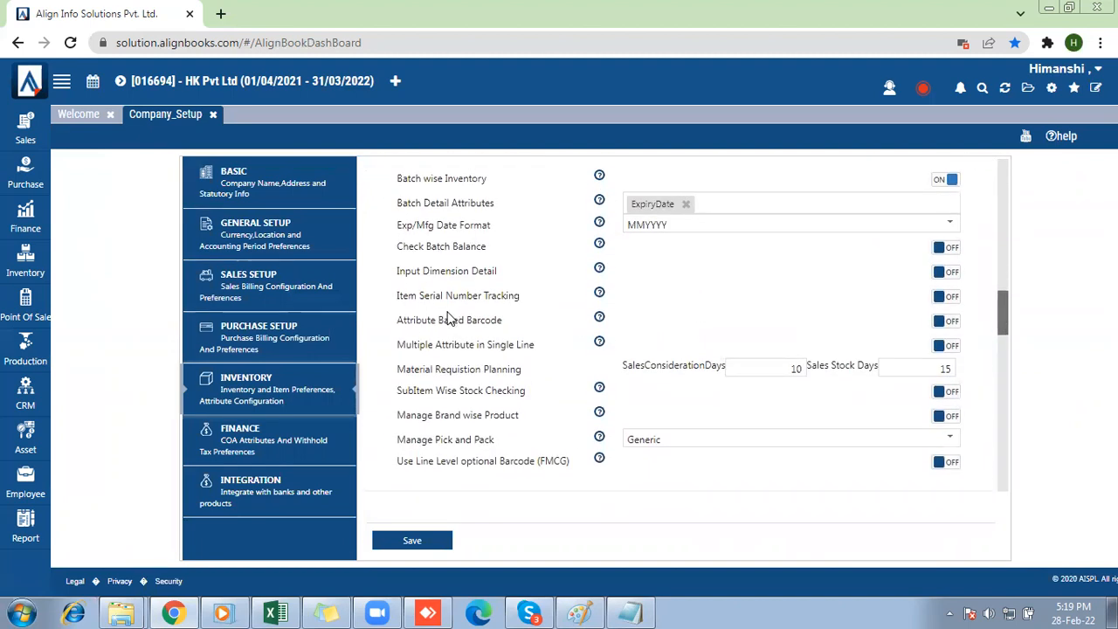
left_click_drag(520, 297, 395, 301)
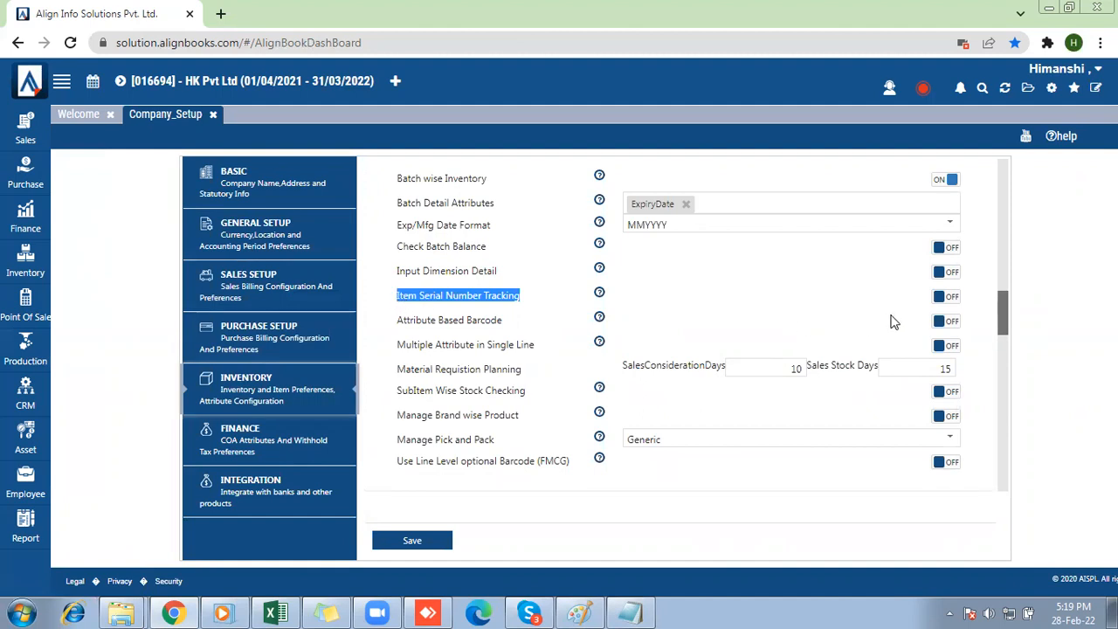
left_click(945, 297)
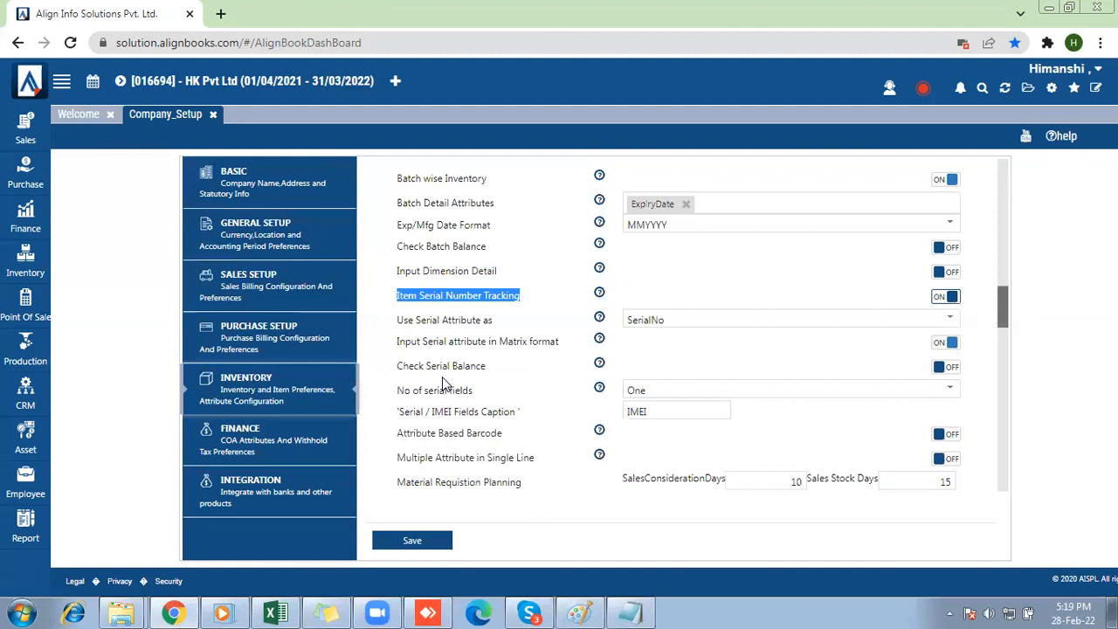
Try out the number of serial fields for item tracking, choosing Three and finally Two.
mouse_move(394, 391)
left_mouse_down()
mouse_move(443, 394)
mouse_move(398, 395)
left_mouse_up()
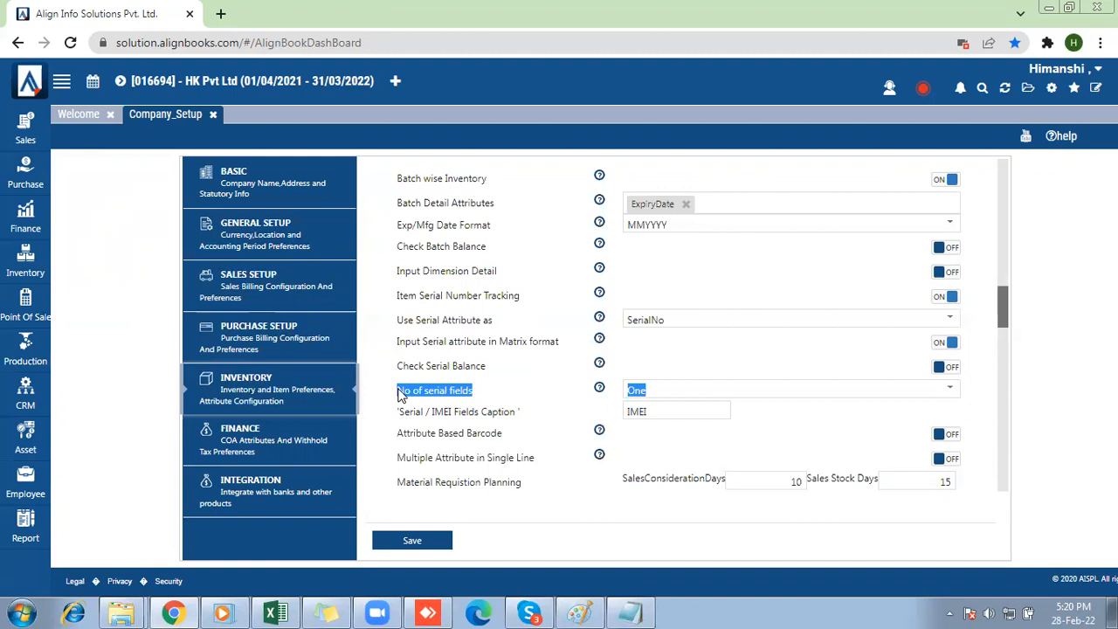
left_click(661, 407)
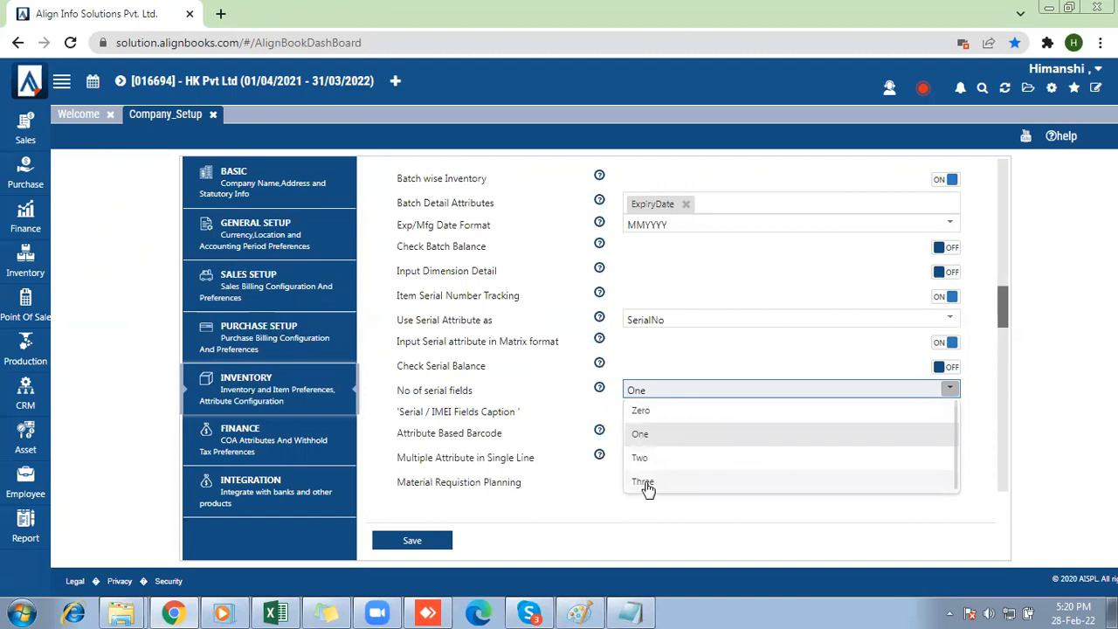
left_click(645, 445)
left_click_drag(395, 414, 524, 417)
left_click(666, 394)
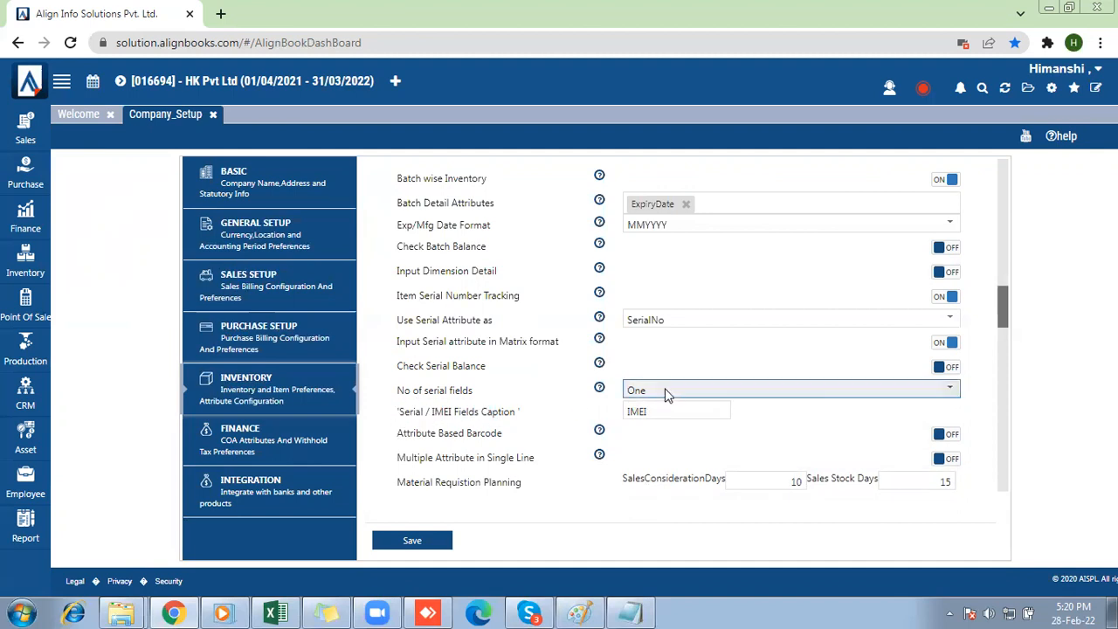
left_click(655, 485)
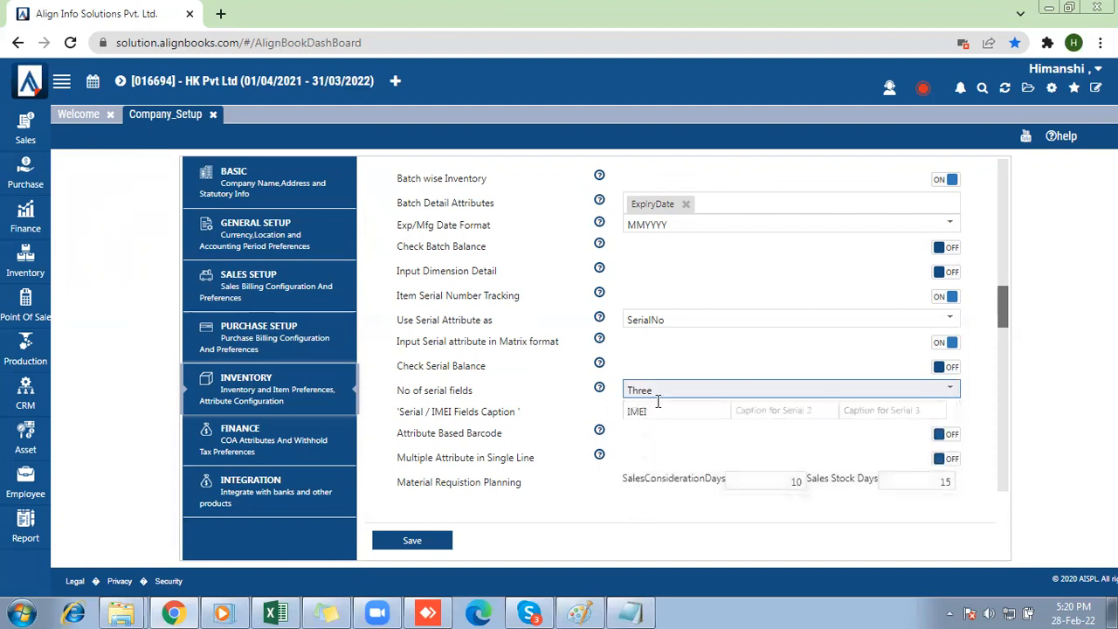
left_click(661, 390)
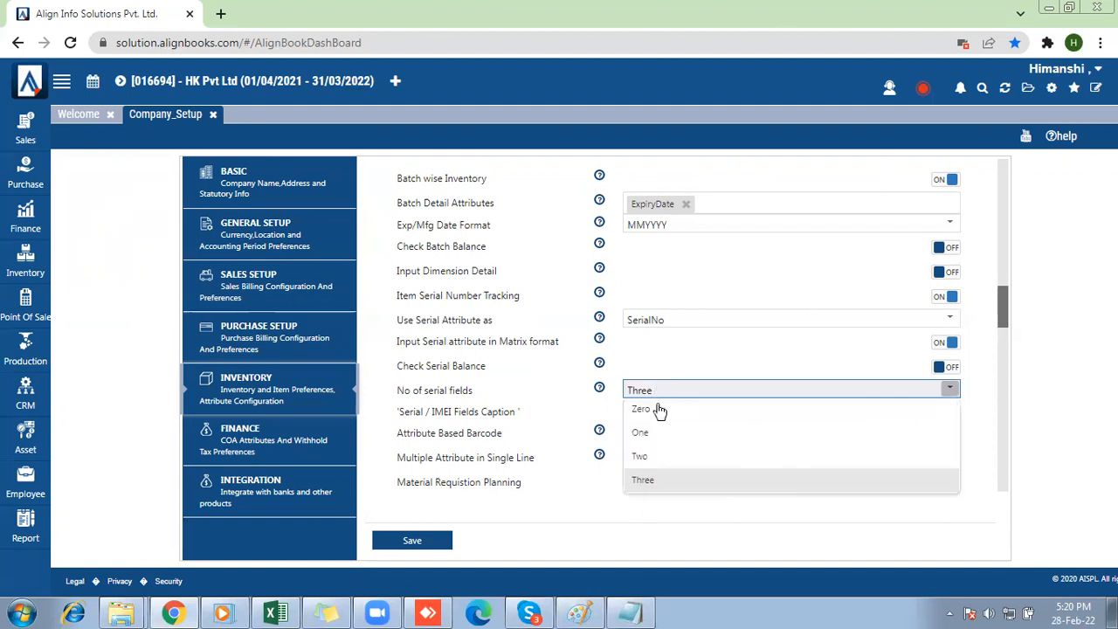
left_click(656, 456)
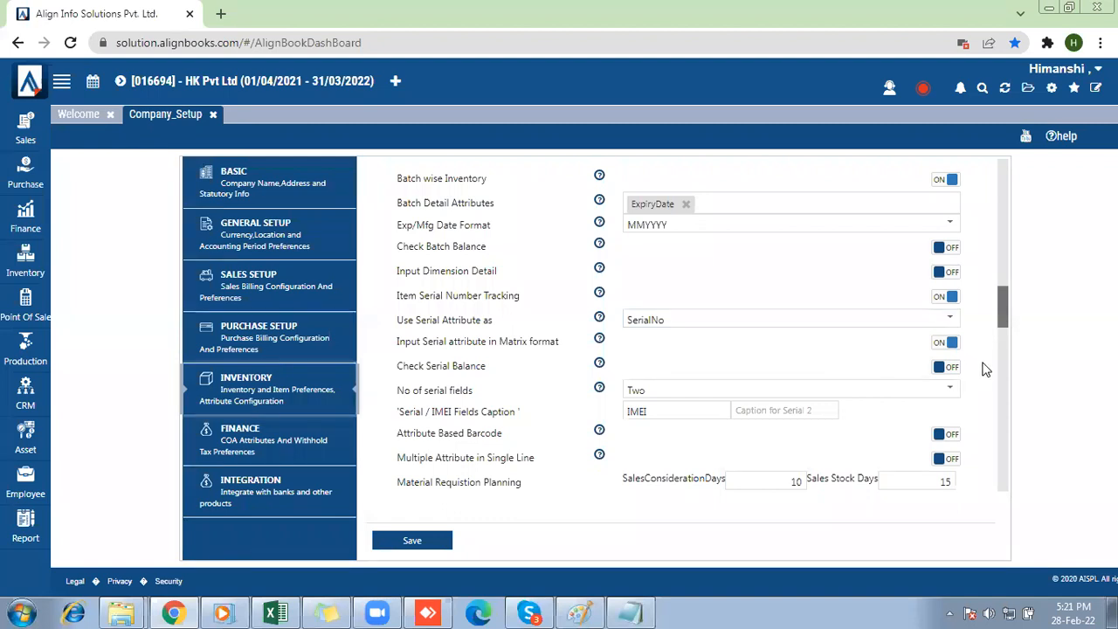
Caption the two serial fields "Engine No." and "Chasis No", and save the company setup.
double_click(664, 416)
key("BackSpace")
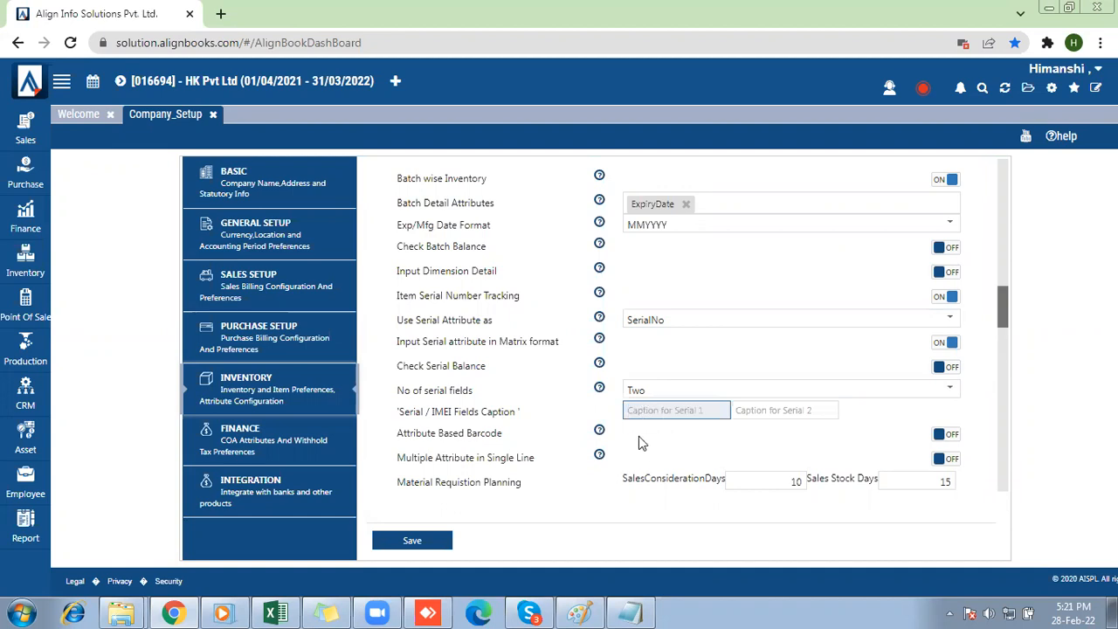
type("Engine No.")
key("Tab")
type("Cha")
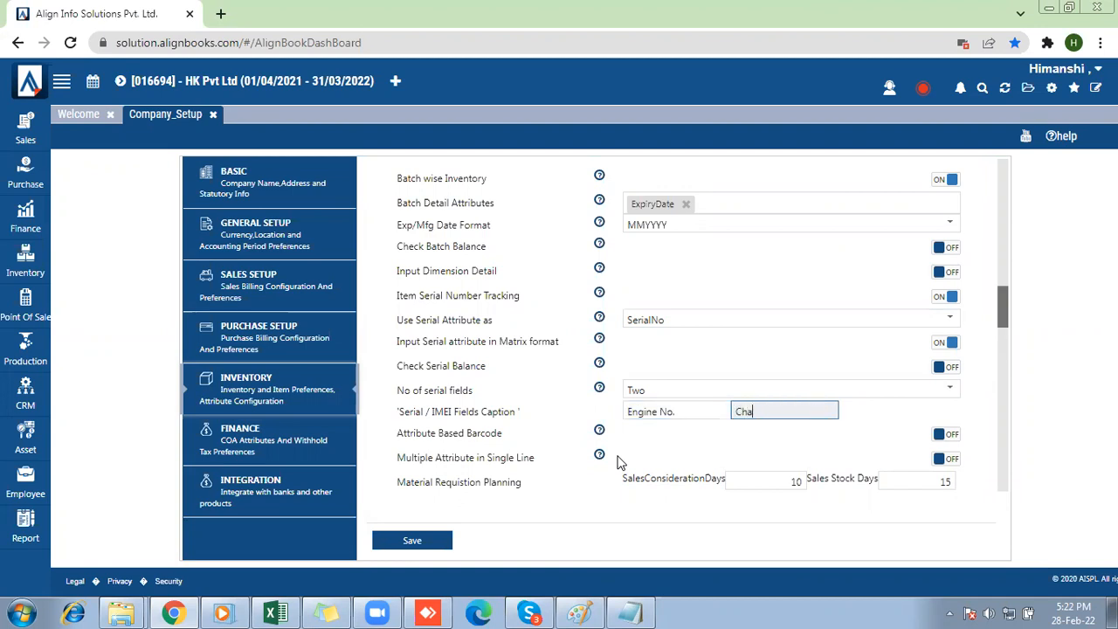
type("sis No")
left_click(829, 337)
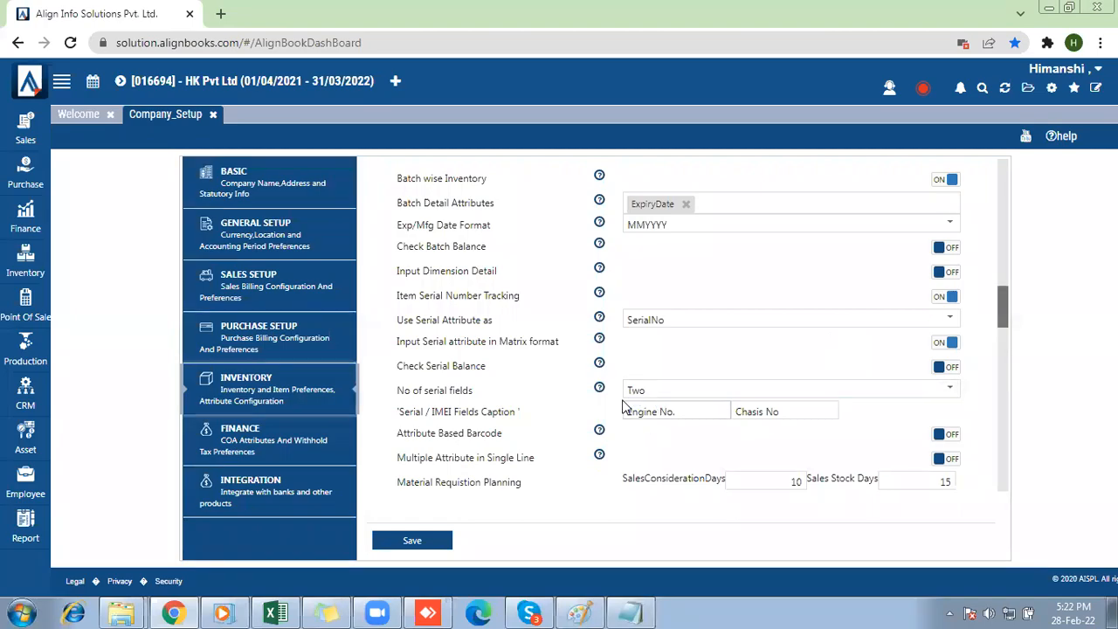
left_click(810, 412)
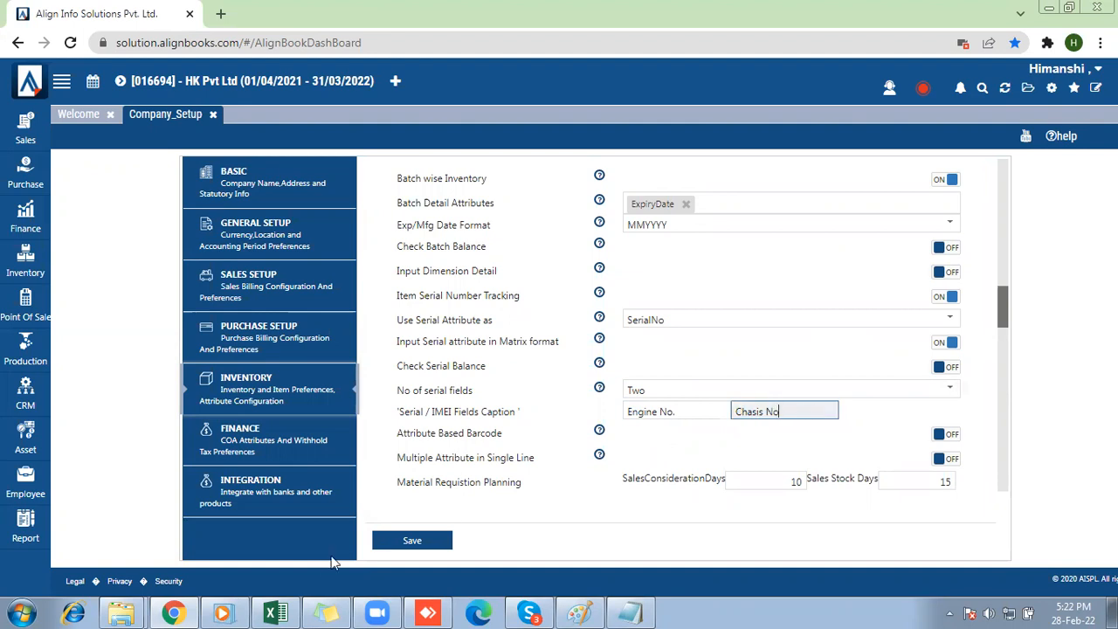
left_click(412, 543)
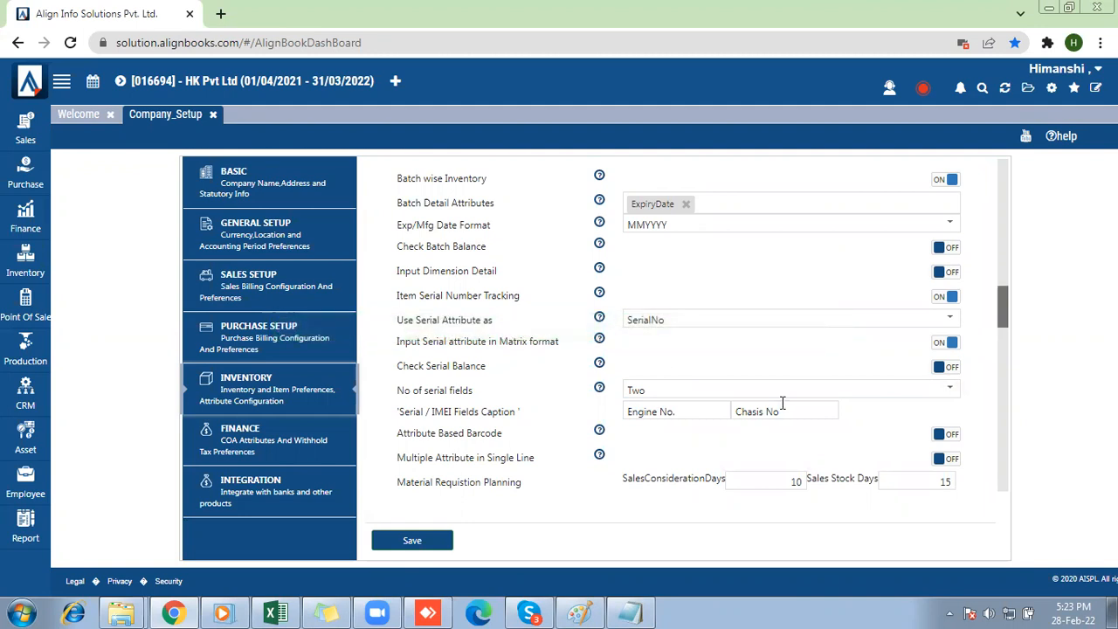
Set the number of serial fields to One with the caption IMEI, and save the company setup.
left_click(732, 395)
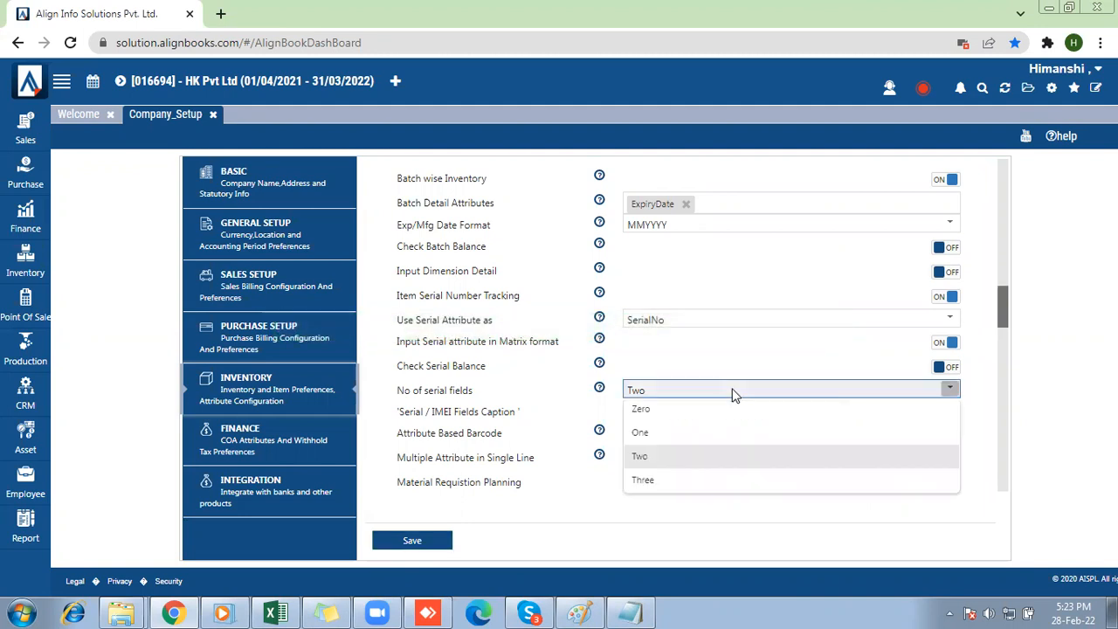
left_click(659, 433)
left_click_drag(694, 412, 594, 419)
key("BackSpace")
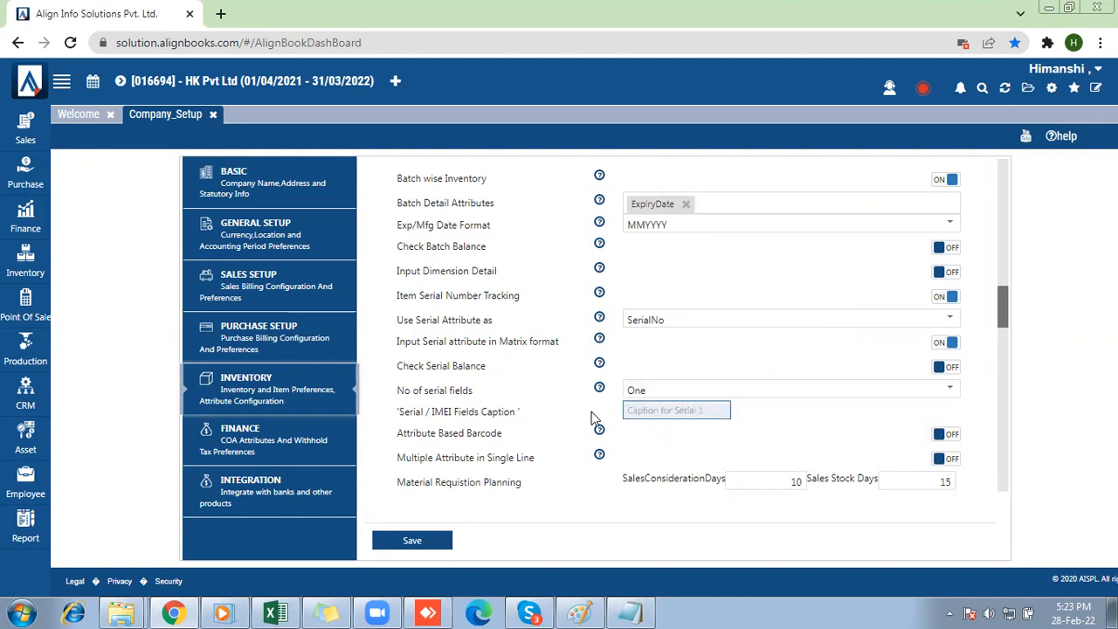
type("M")
key("BackSpace")
type("IMEI")
left_click(411, 540)
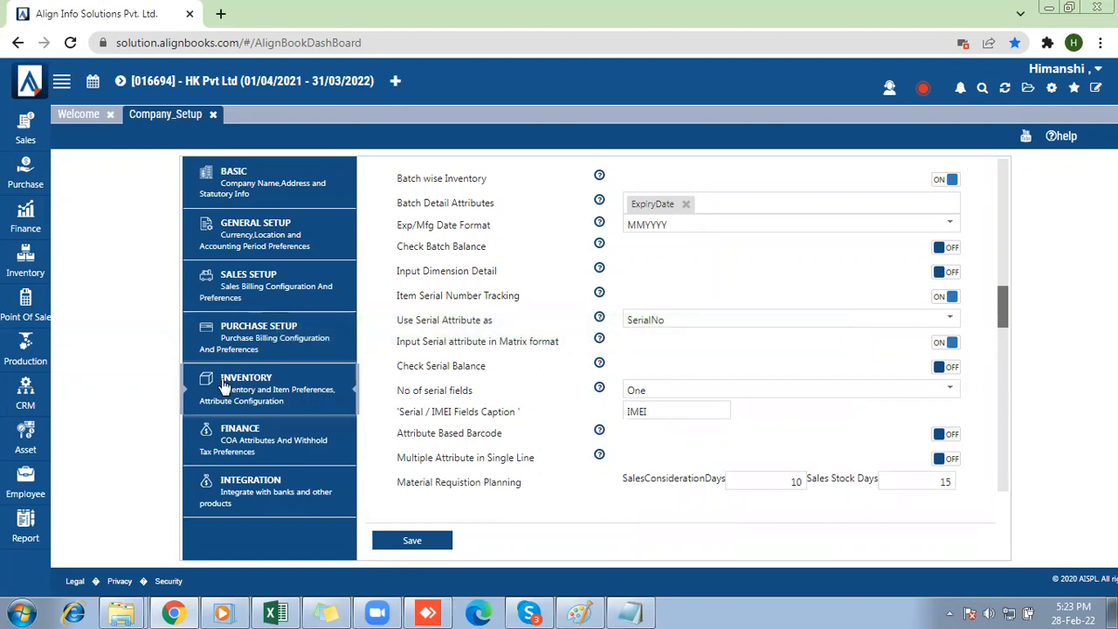
Search the inventory Item Master for "samsung" and open the Samsung Mobile phone item for editing.
left_click(33, 280)
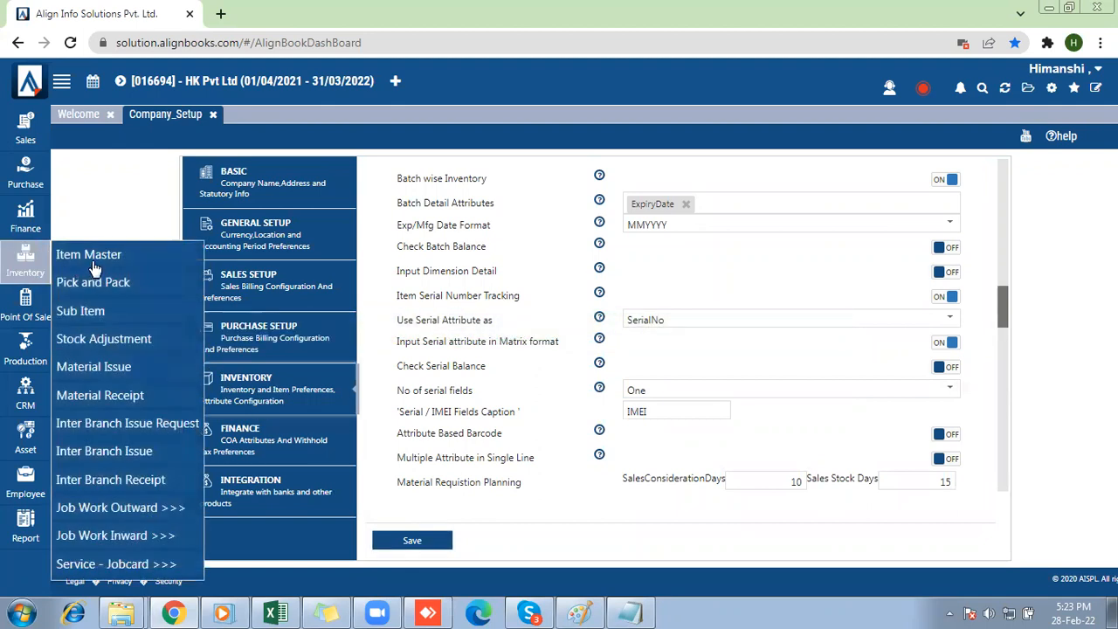
left_click(90, 255)
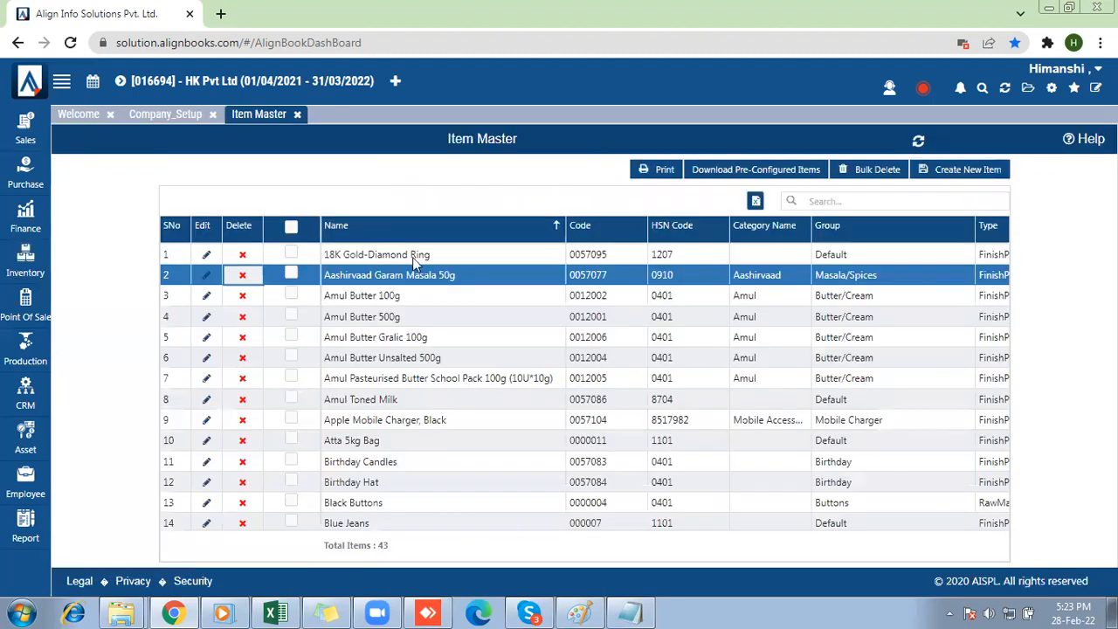
left_click(861, 200)
type("samsung")
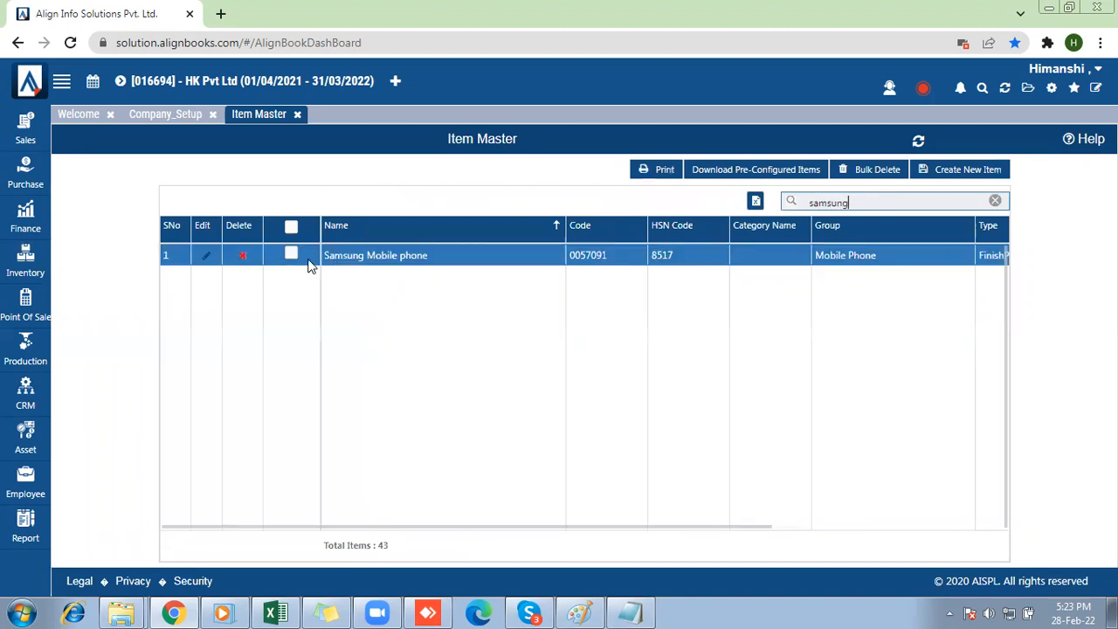
left_click(207, 257)
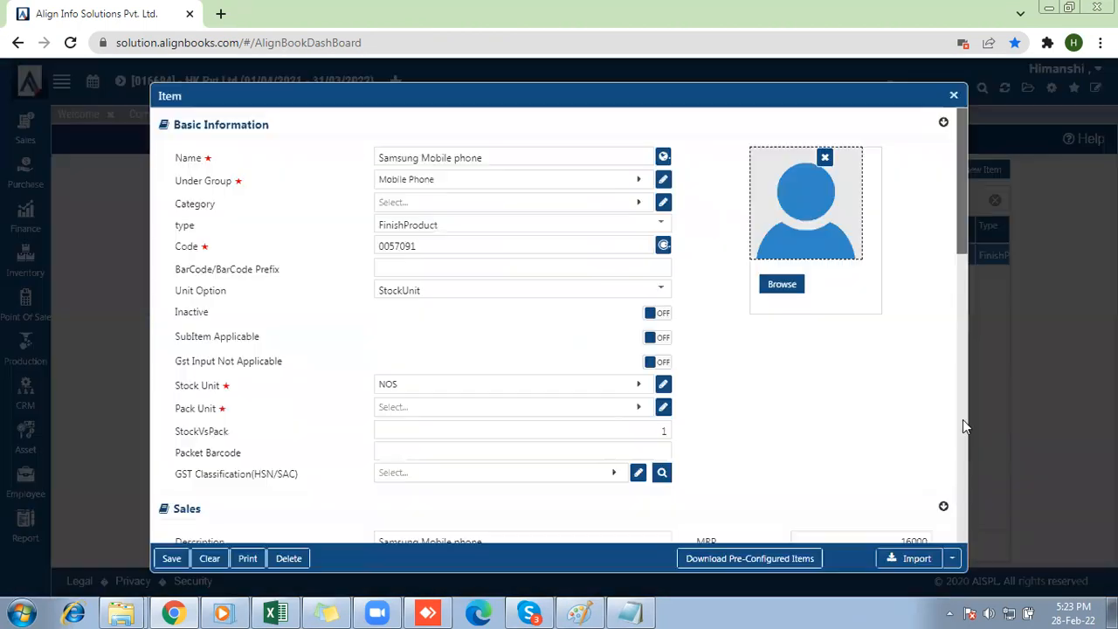
Make sure Serial Tracking is on in the item's inventory settings, and save the item.
left_click(961, 423)
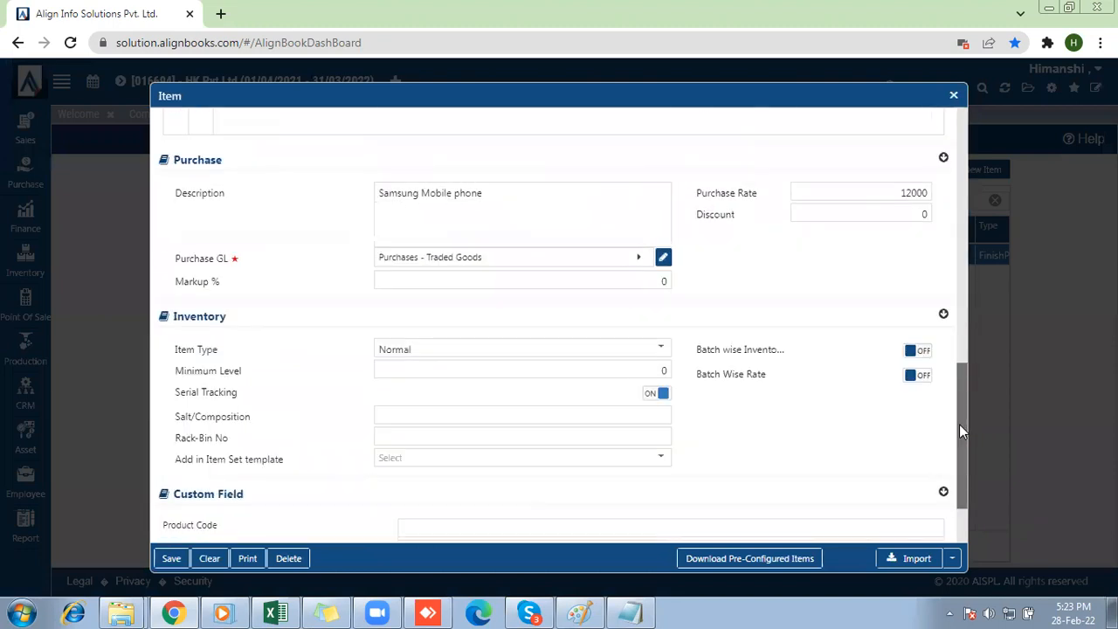
left_click_drag(173, 392, 251, 400)
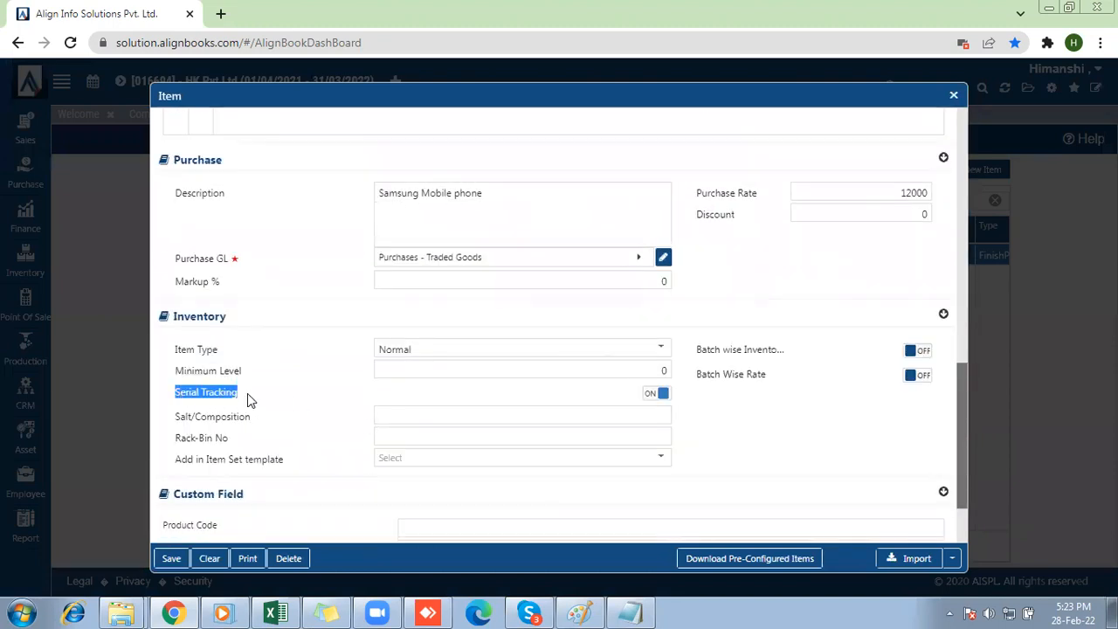
left_click(648, 399)
left_click(658, 394)
left_click(170, 558)
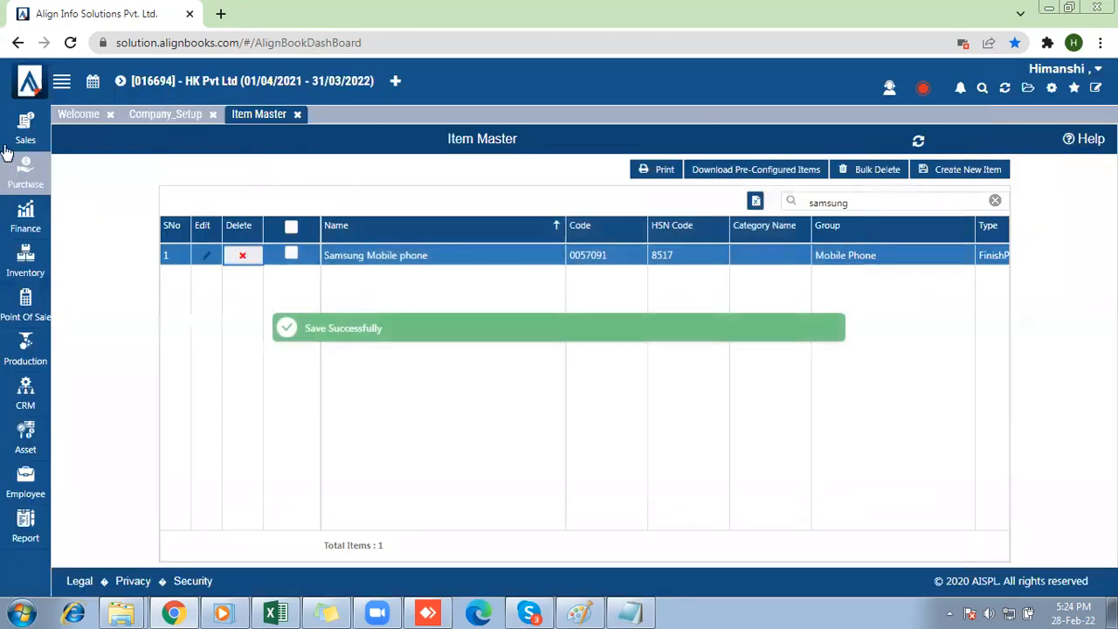
Start a new purchase bill for the Default branch and enter the supplier invoice number.
left_click(7, 138)
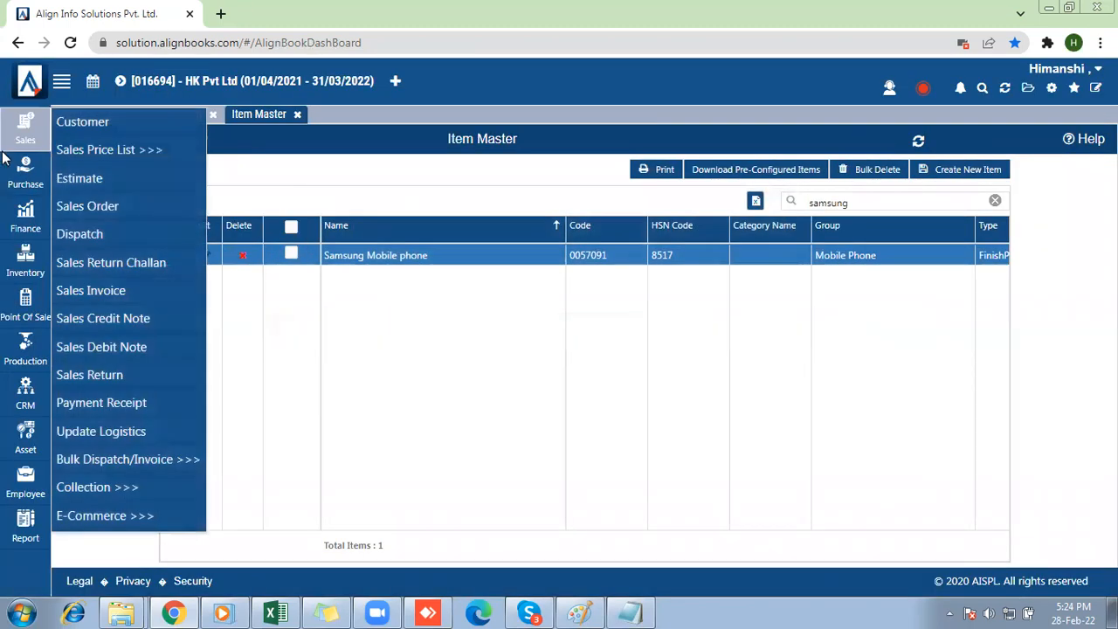
left_click(9, 171)
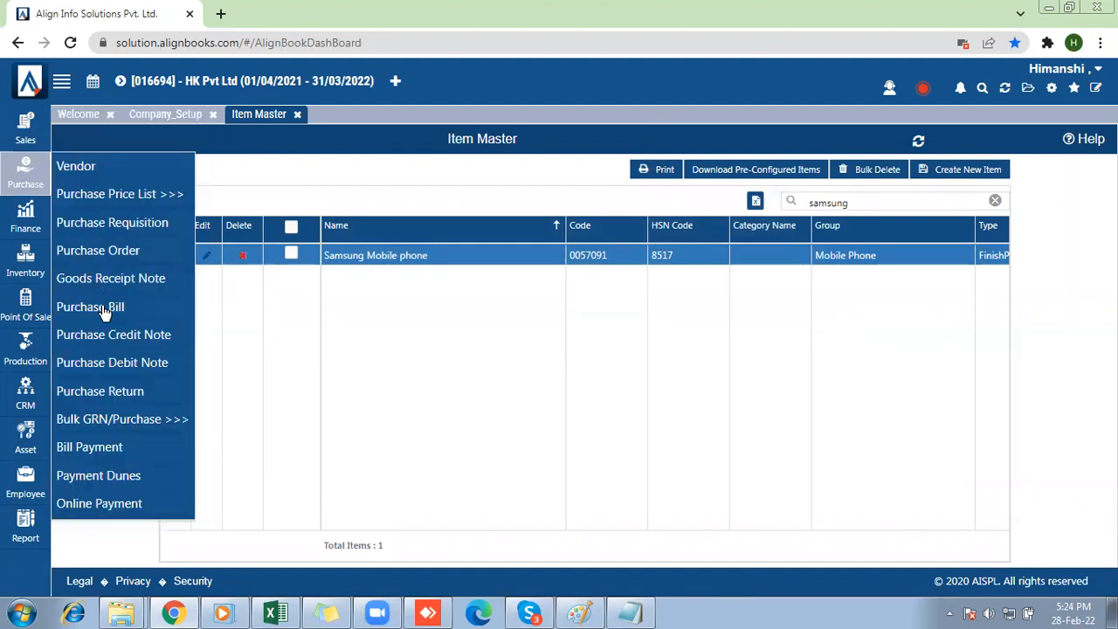
left_click(96, 307)
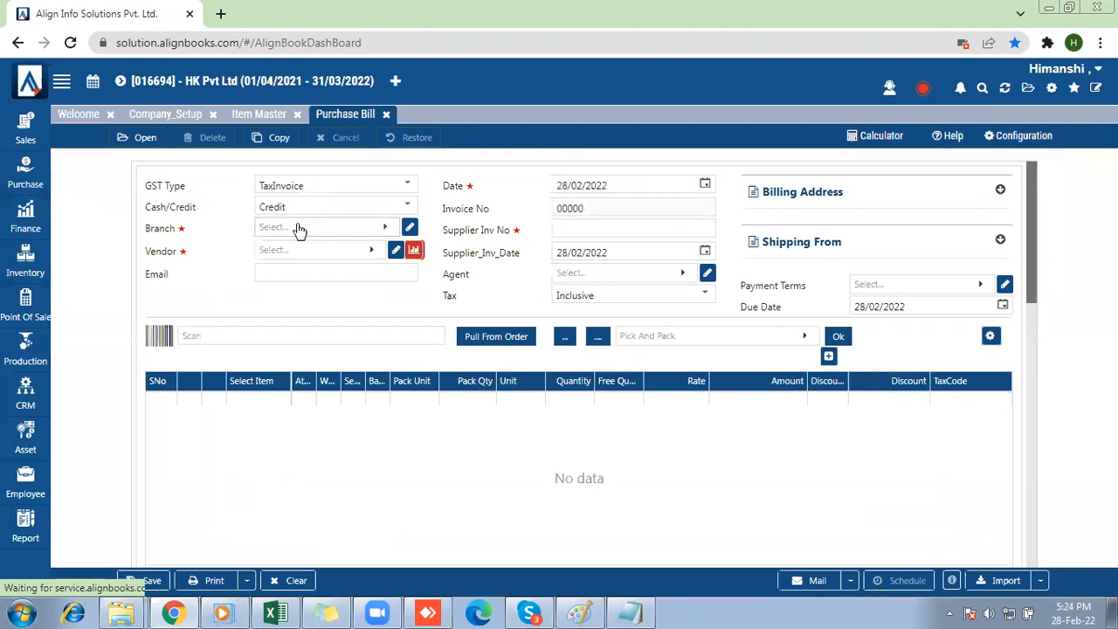
left_click(297, 228)
left_click(268, 318)
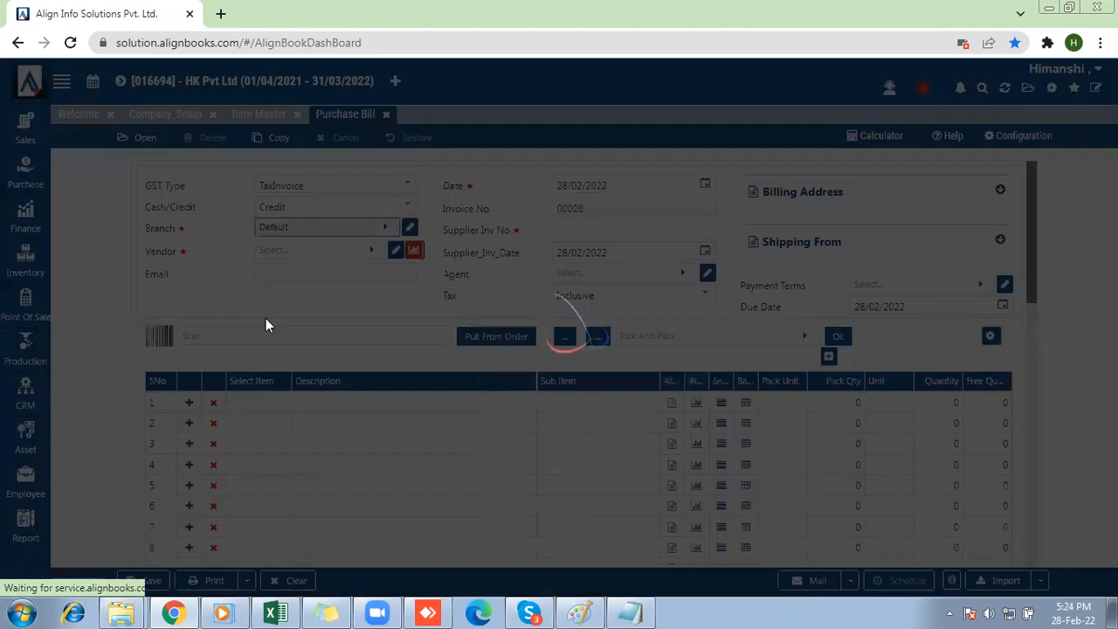
left_click(602, 232)
type("09876778")
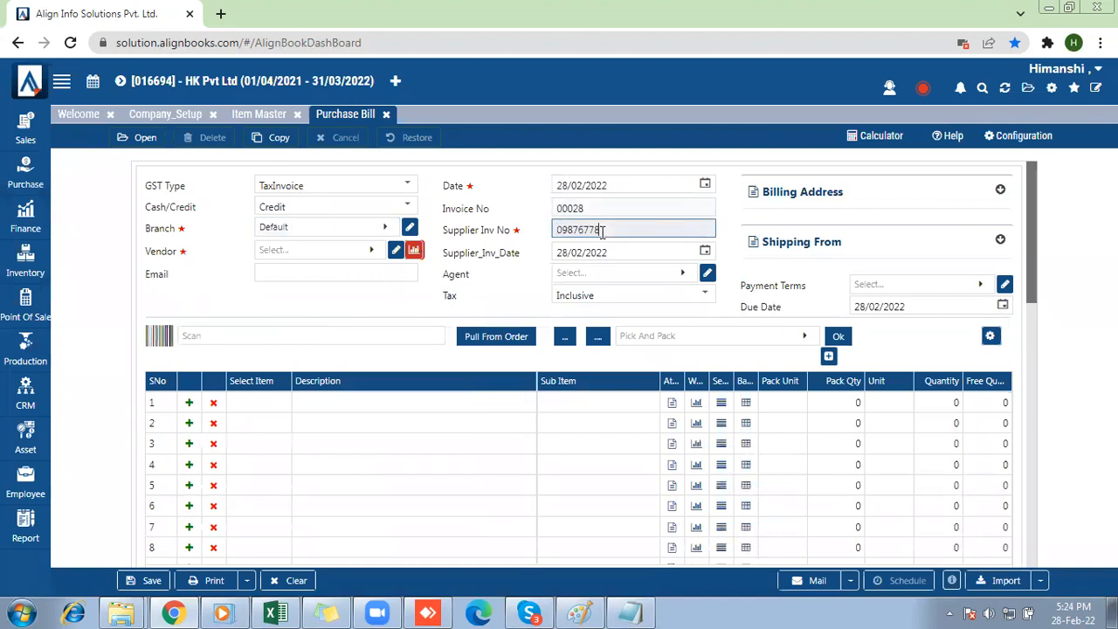
Add the Samsung Mobile phone item to the first line of the purchase bill and accept its default attributes.
left_click(271, 410)
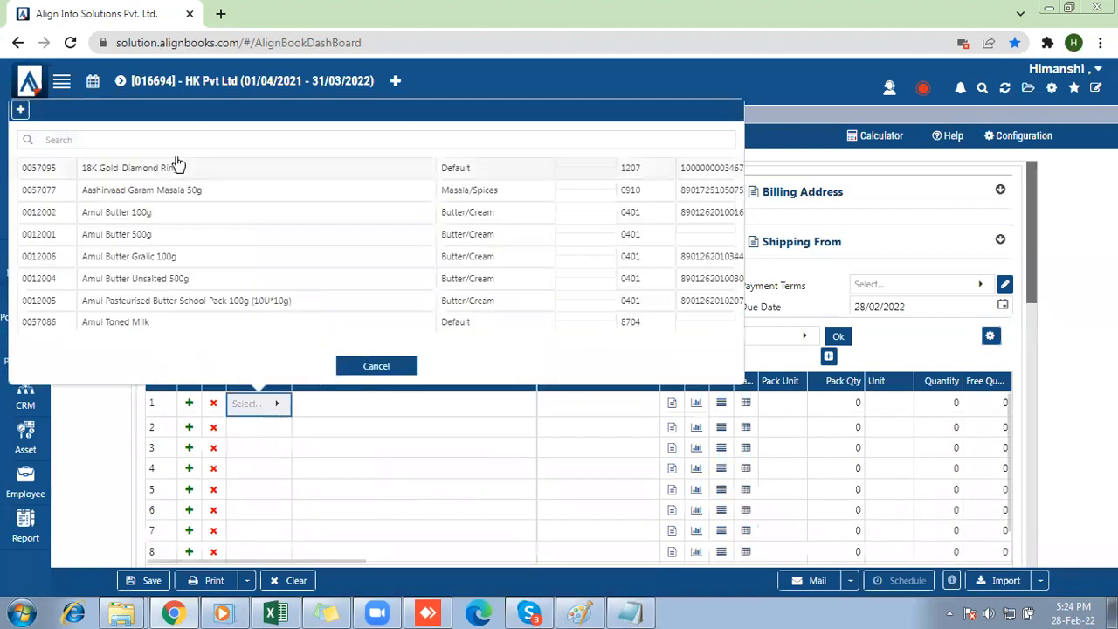
left_click(125, 141)
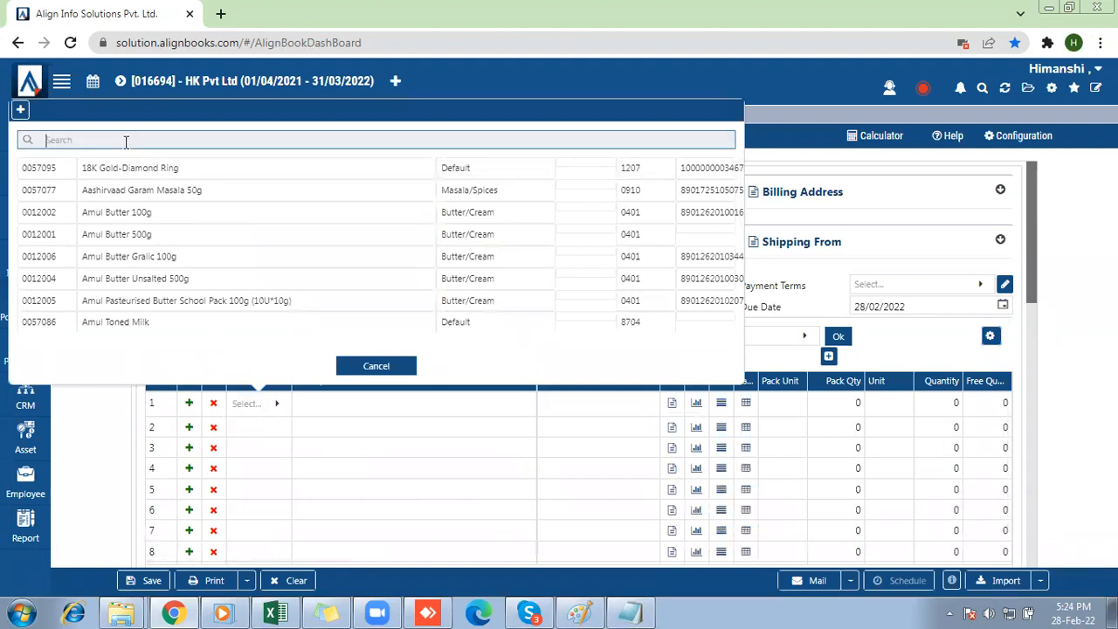
type("samsung")
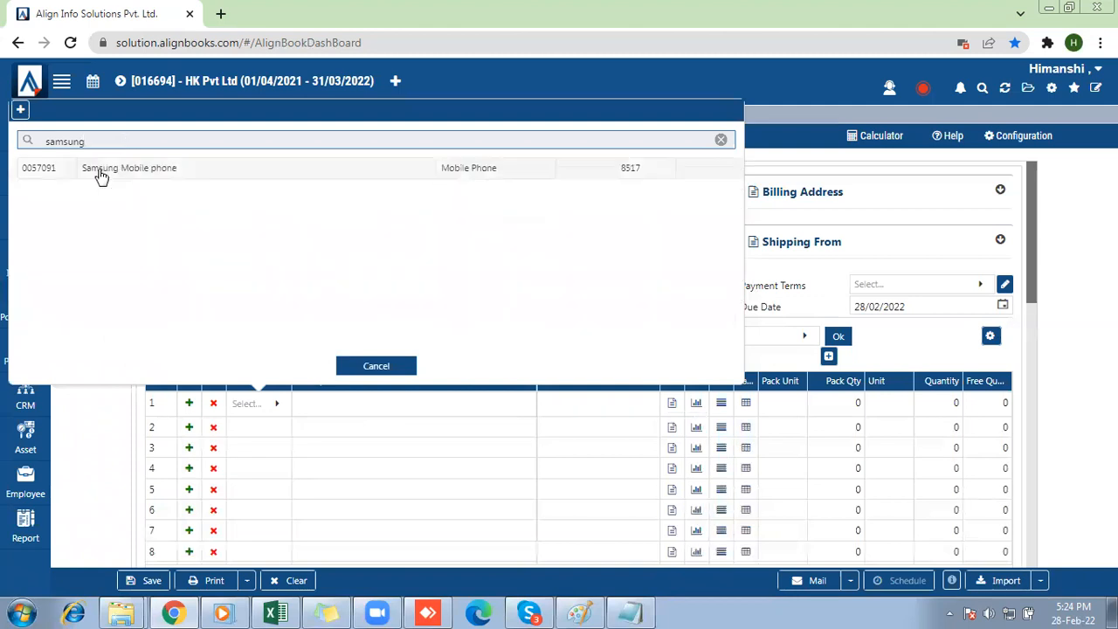
left_click(97, 168)
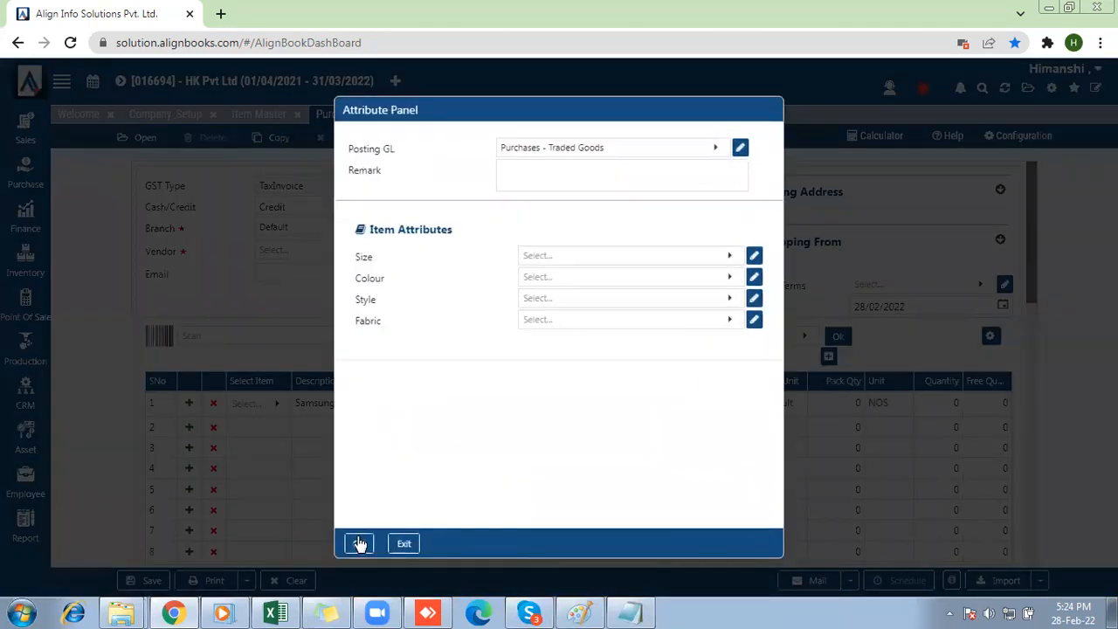
left_click(359, 543)
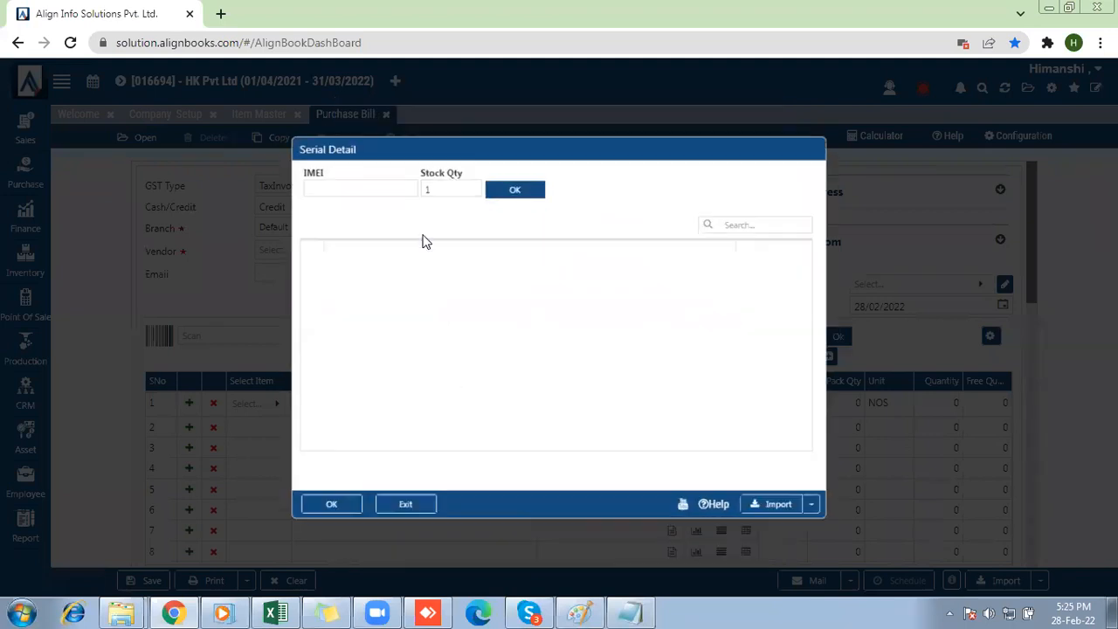
Add the IMEI serials 7001, 7002 and 7003 to the item's serial detail with a stock quantity of 1 each.
left_click(348, 178)
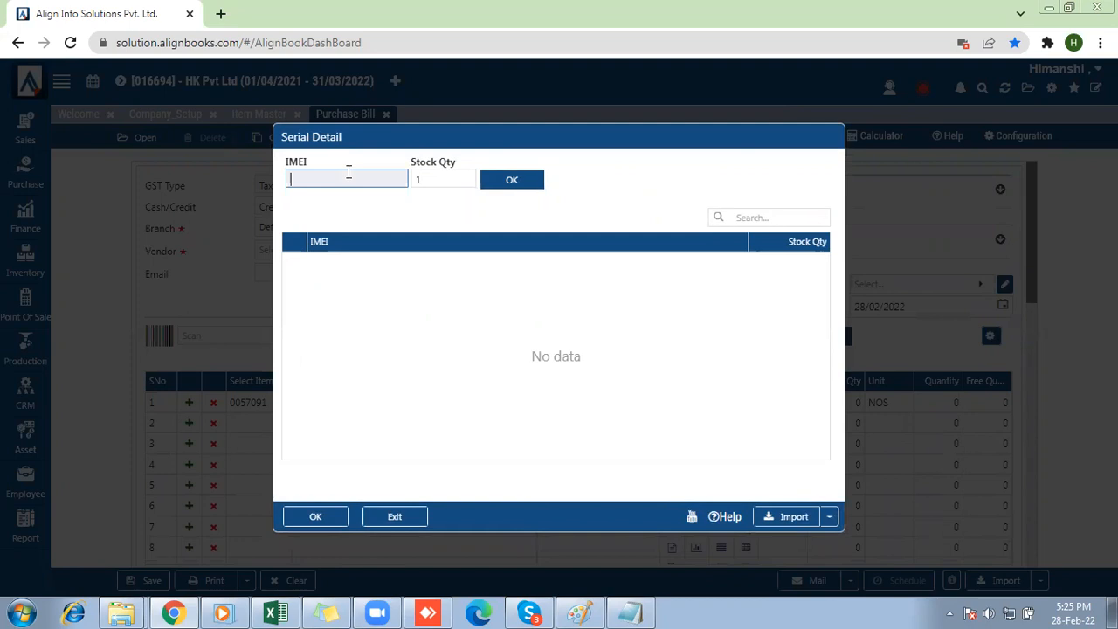
type("7001")
left_click(500, 186)
left_click(322, 177)
type("7002")
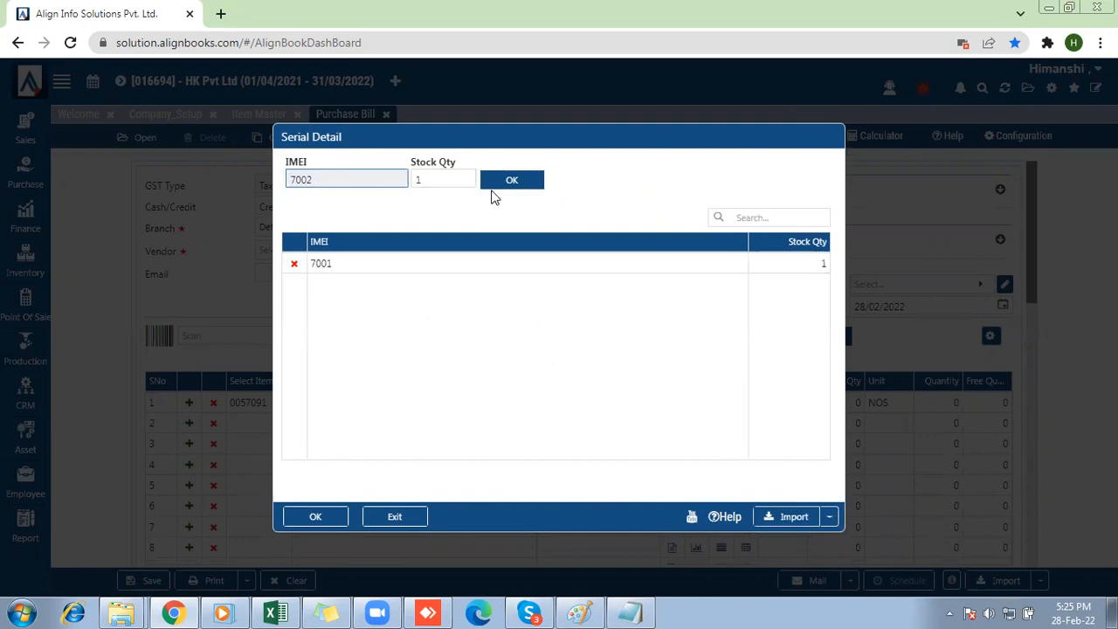
left_click(494, 186)
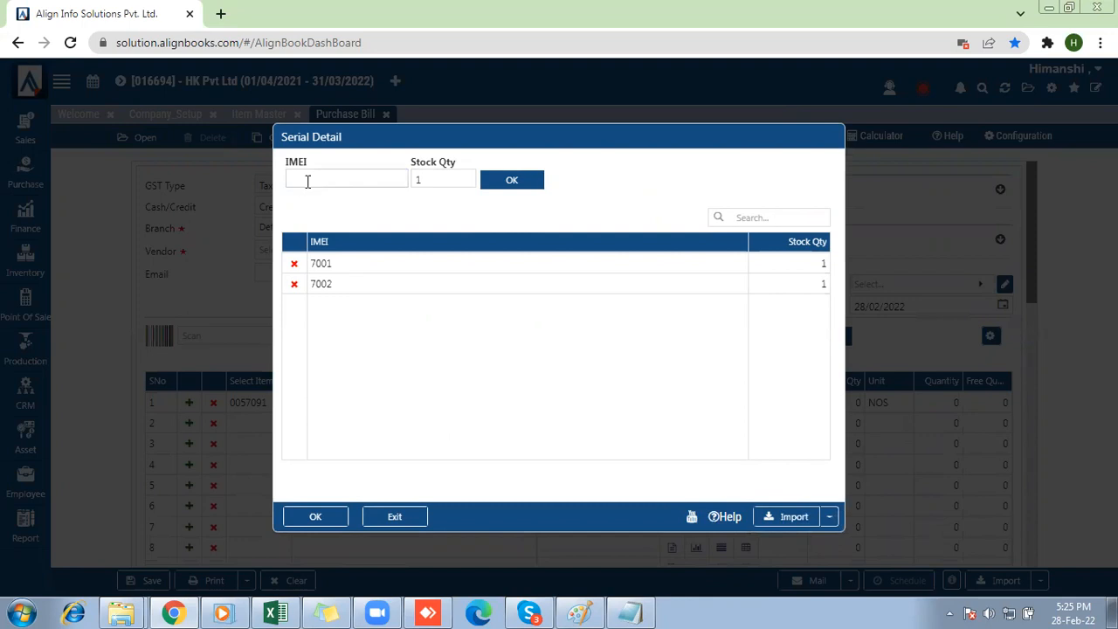
left_click(307, 181)
type("7003")
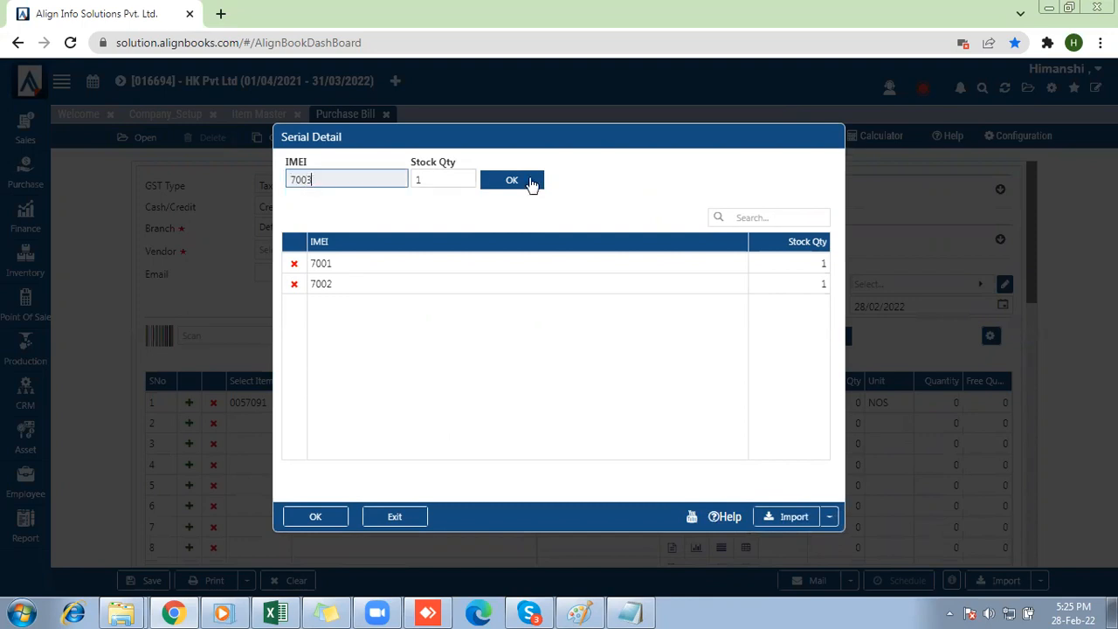
left_click(495, 182)
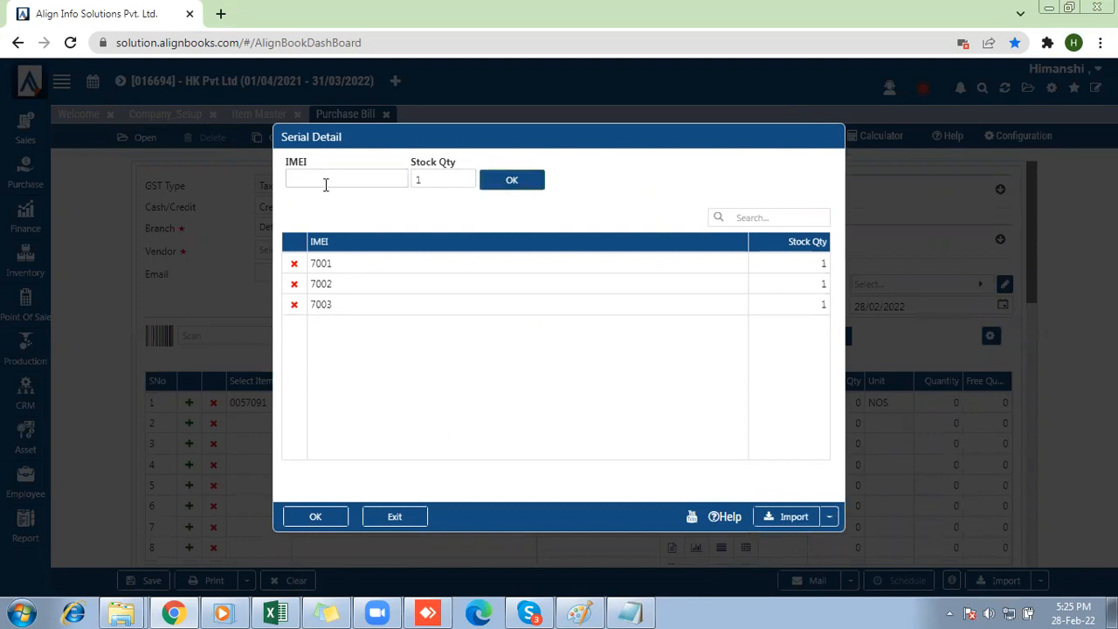
Open the IMEI Detail import template in Excel and fill the IMEI1 column with consecutive serials 70001 to 70013.
left_click(827, 520)
left_click(826, 542)
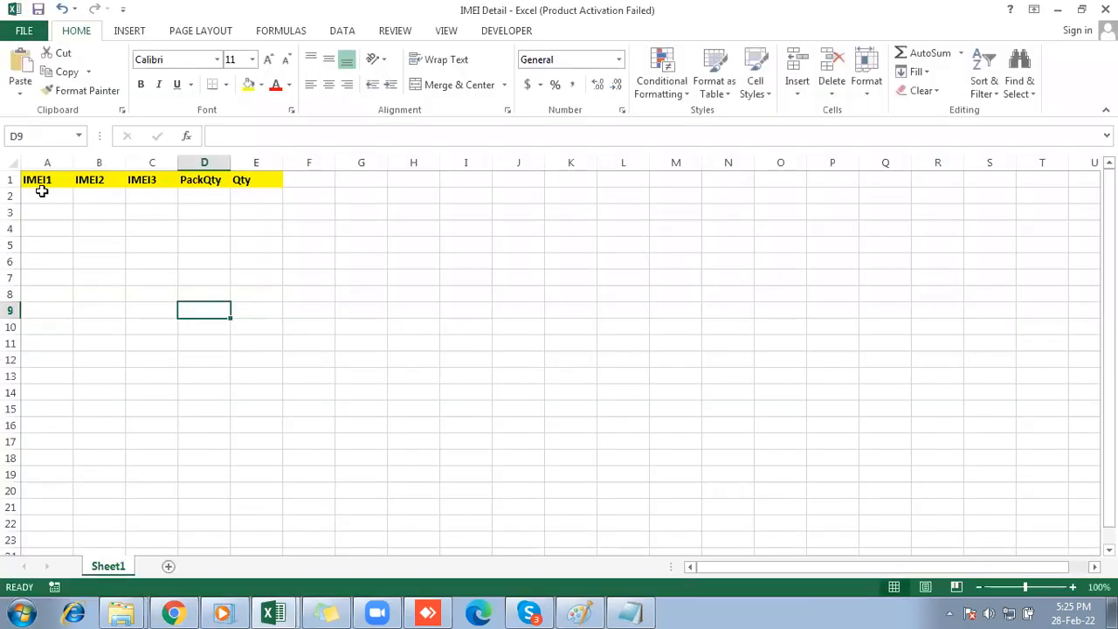
left_click(39, 192)
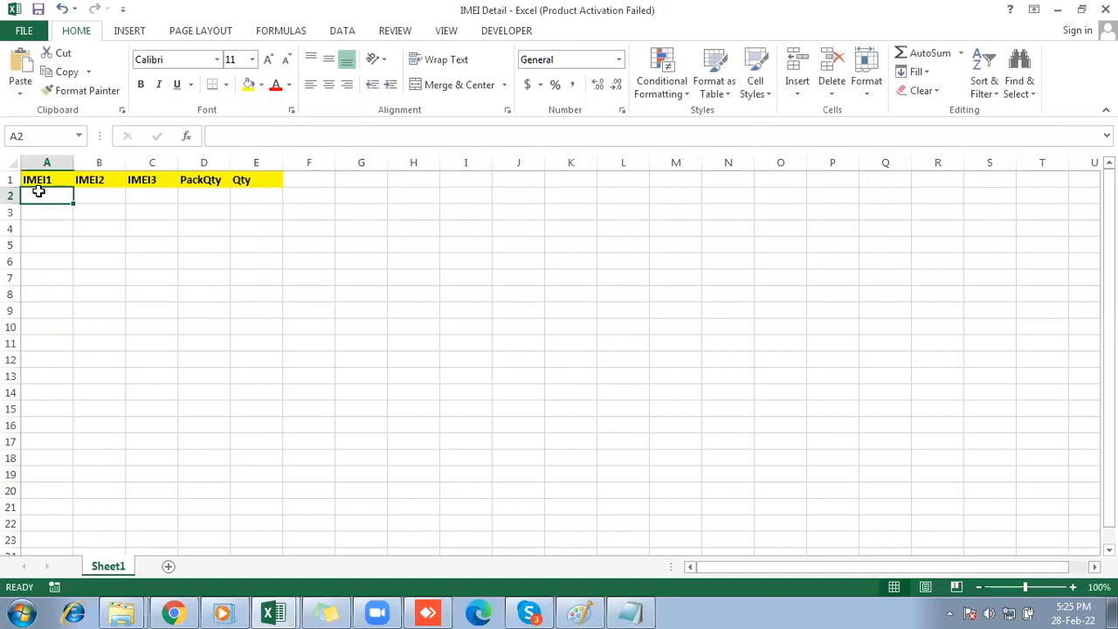
type("90001")
key("Return")
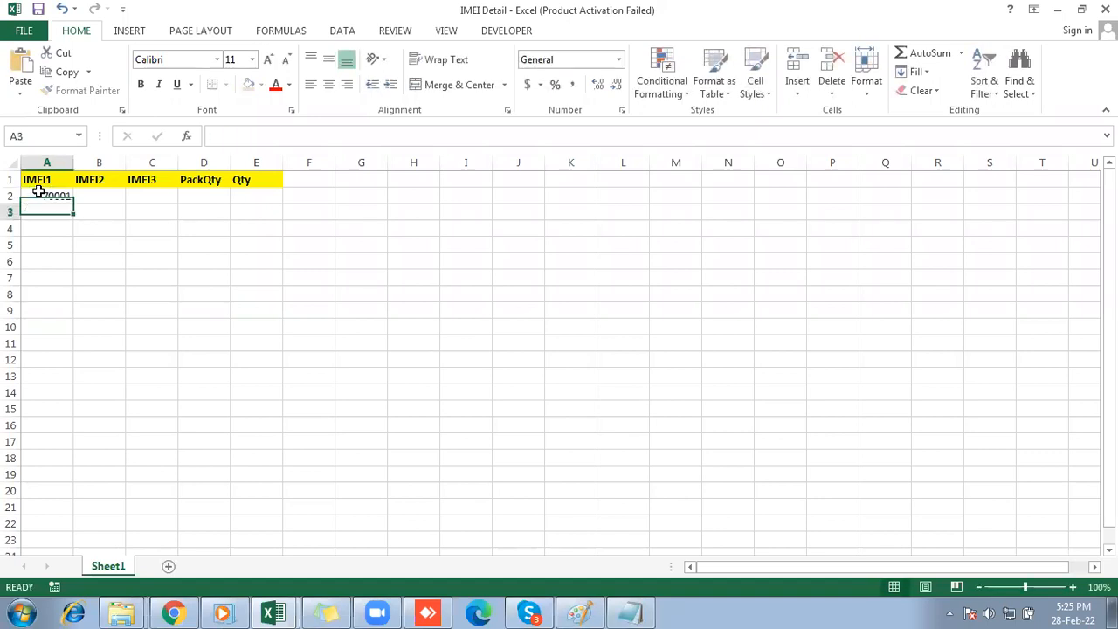
type("70002")
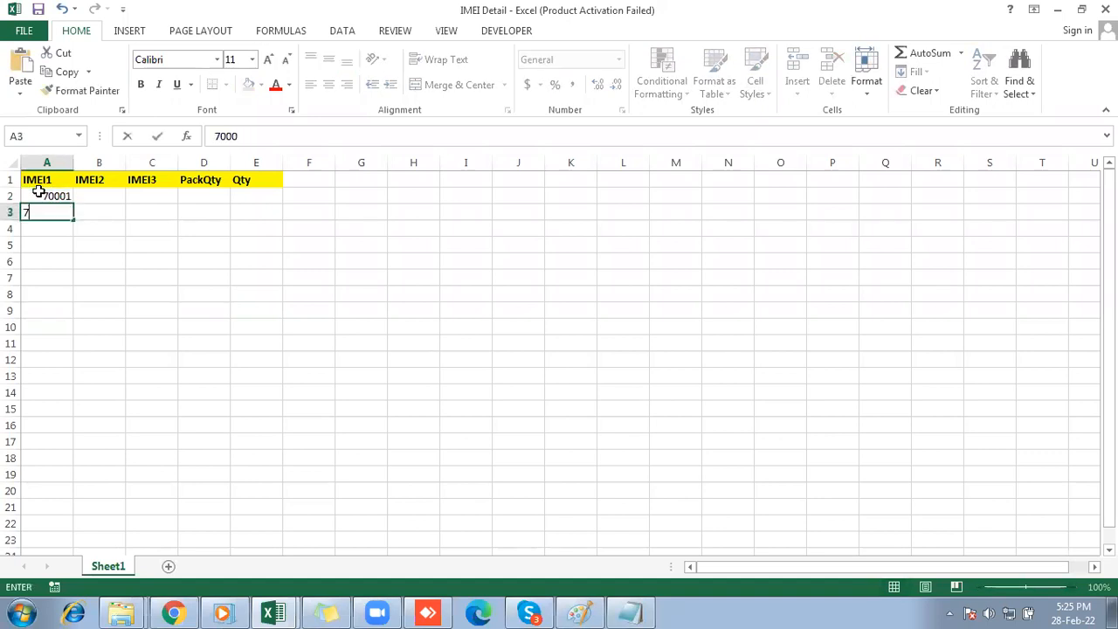
key("Return")
key("Return")
left_click_drag(38, 191, 90, 397)
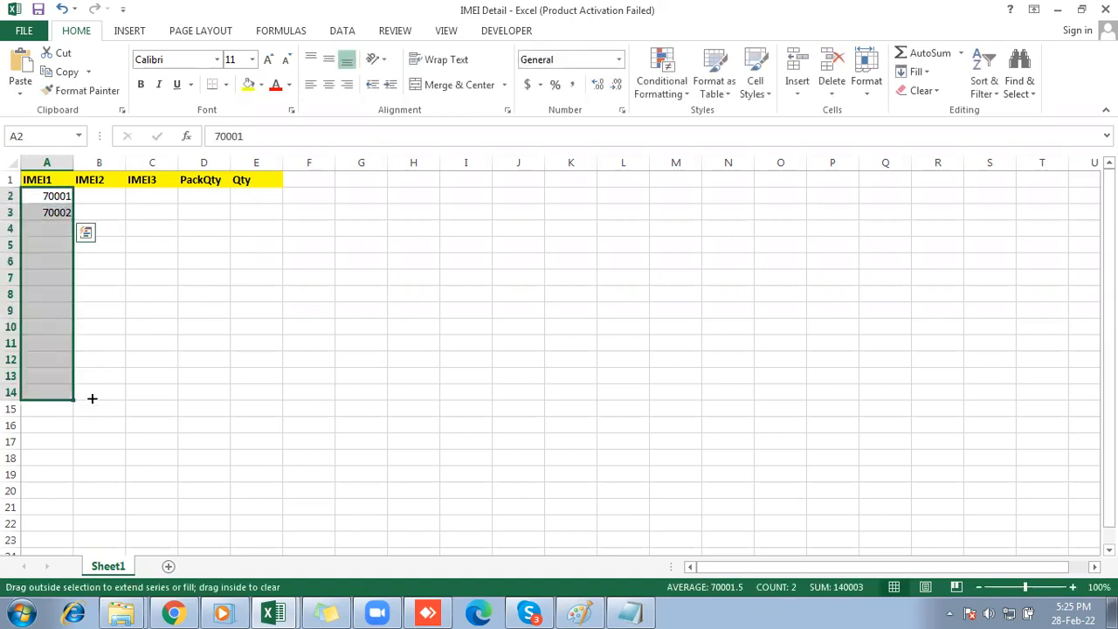
Fill the Qty column with 1 for every listed IMEI down to row 14, then save and close the template.
left_click(251, 186)
key("Down")
type("1")
key("Return")
type("1")
key("Return")
key("Up")
key("Up")
key("shift+Down")
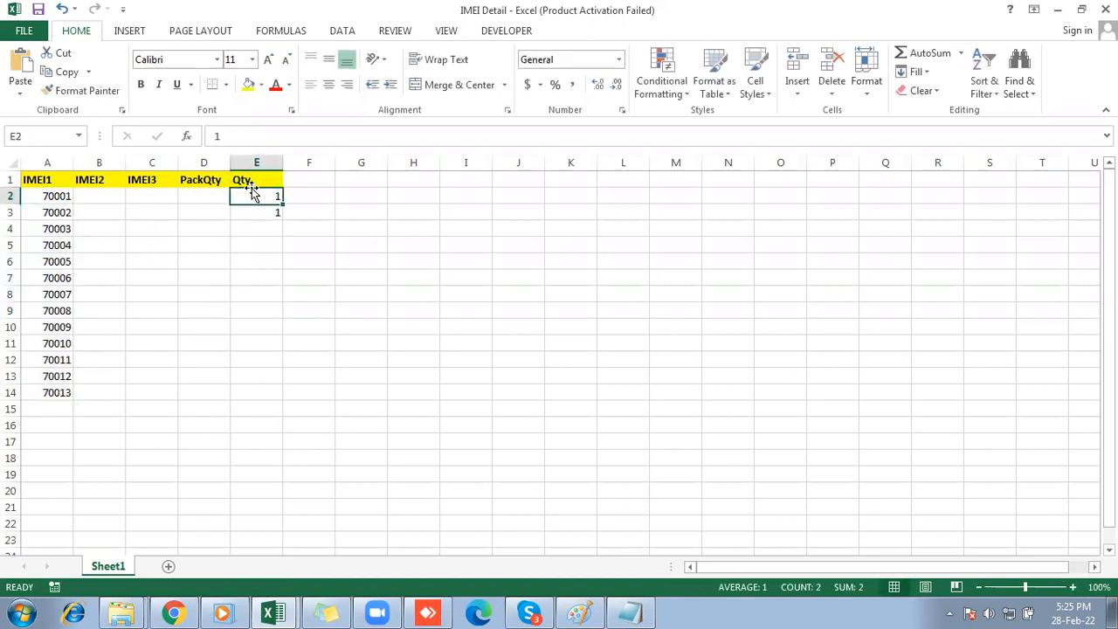
double_click(282, 219)
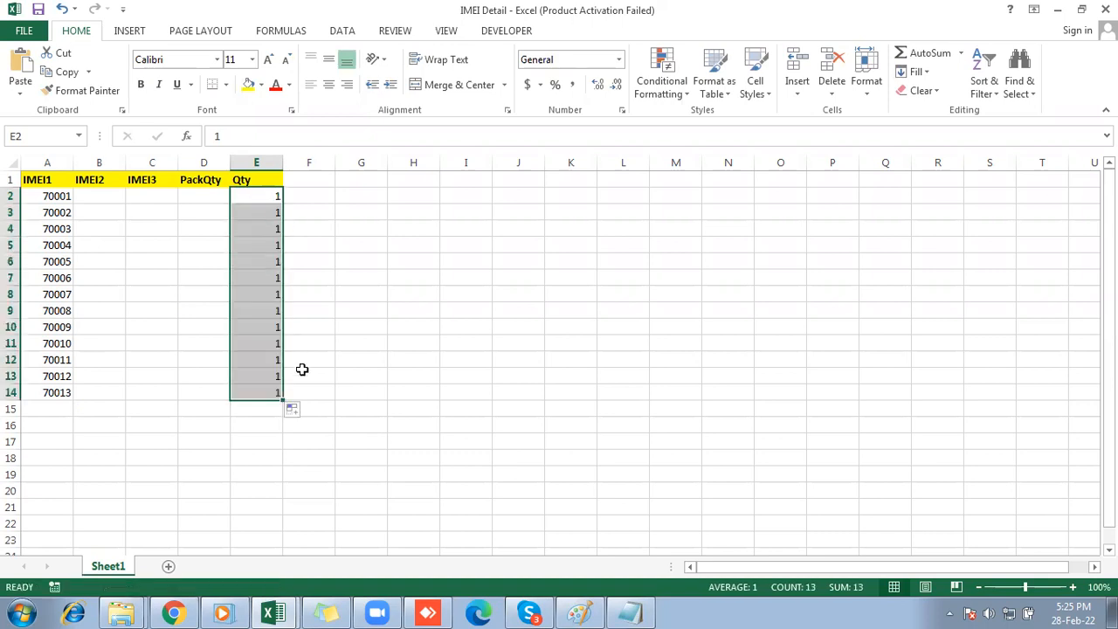
key("ctrl+s")
left_click(1107, 9)
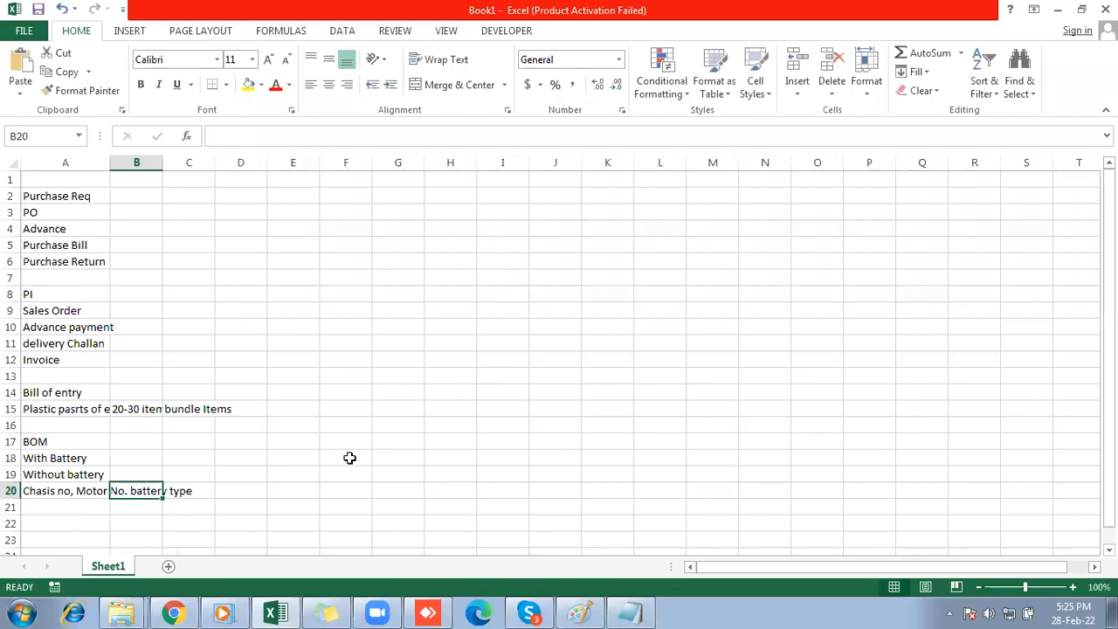
Return to AlignBooks, import IMEI Detail.xlsx into the serial detail, and accept the imported serials for the bill line.
left_click(174, 613)
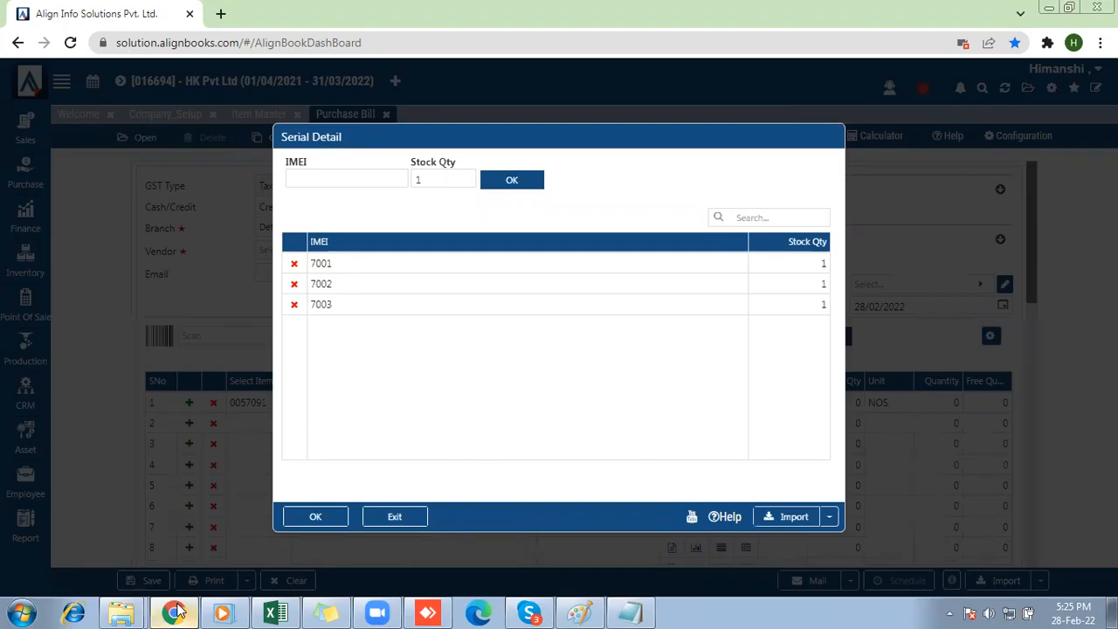
left_click(799, 517)
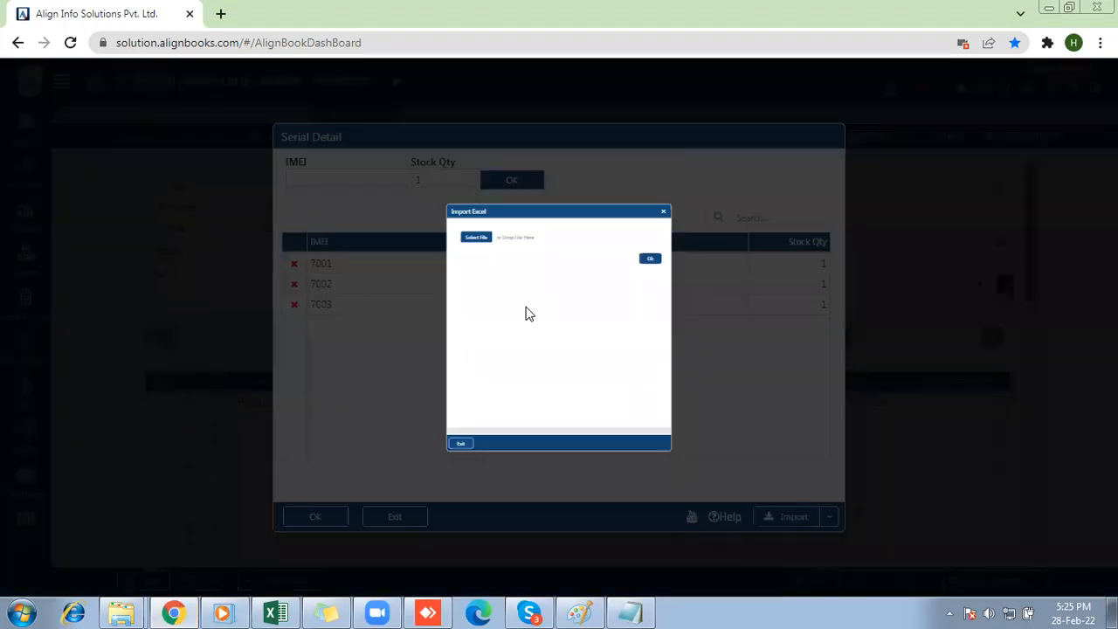
left_click(402, 166)
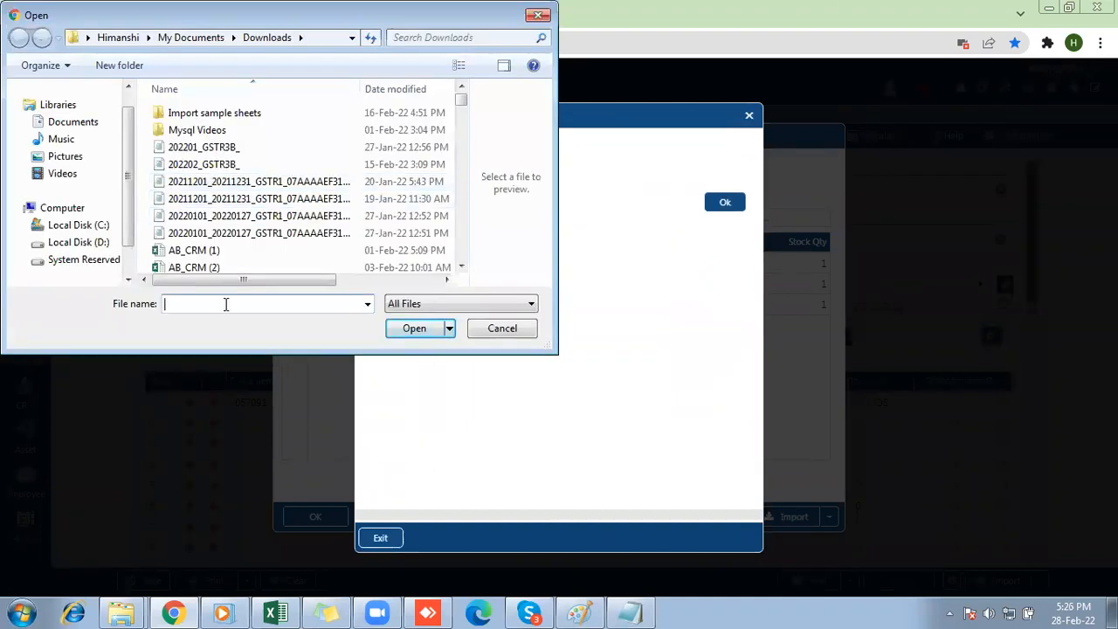
type("im")
key("Down")
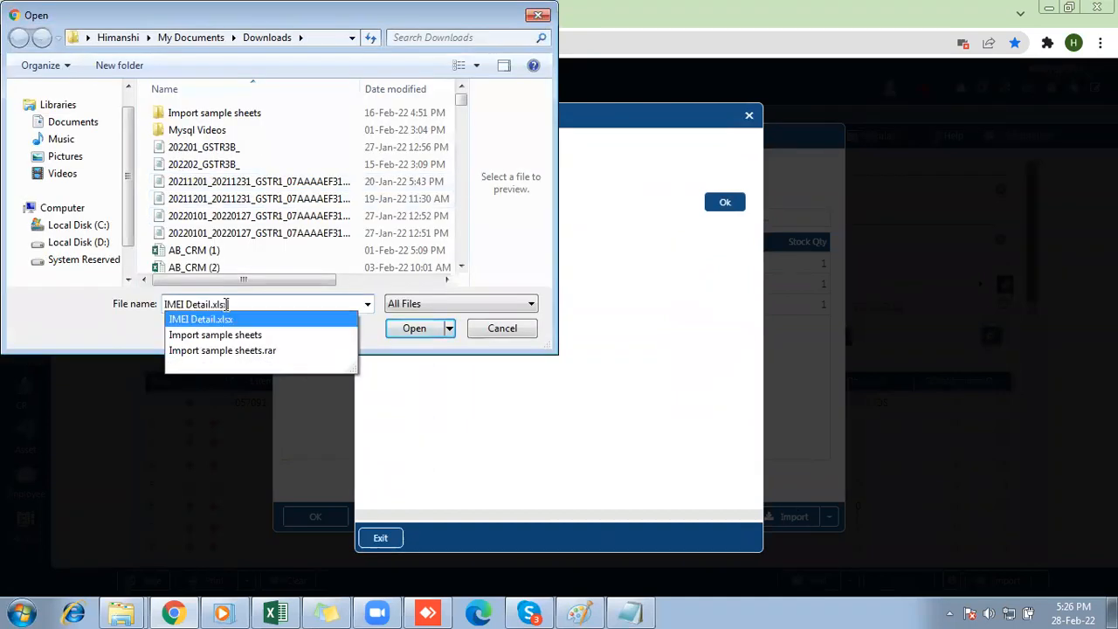
left_click(222, 323)
left_click(414, 328)
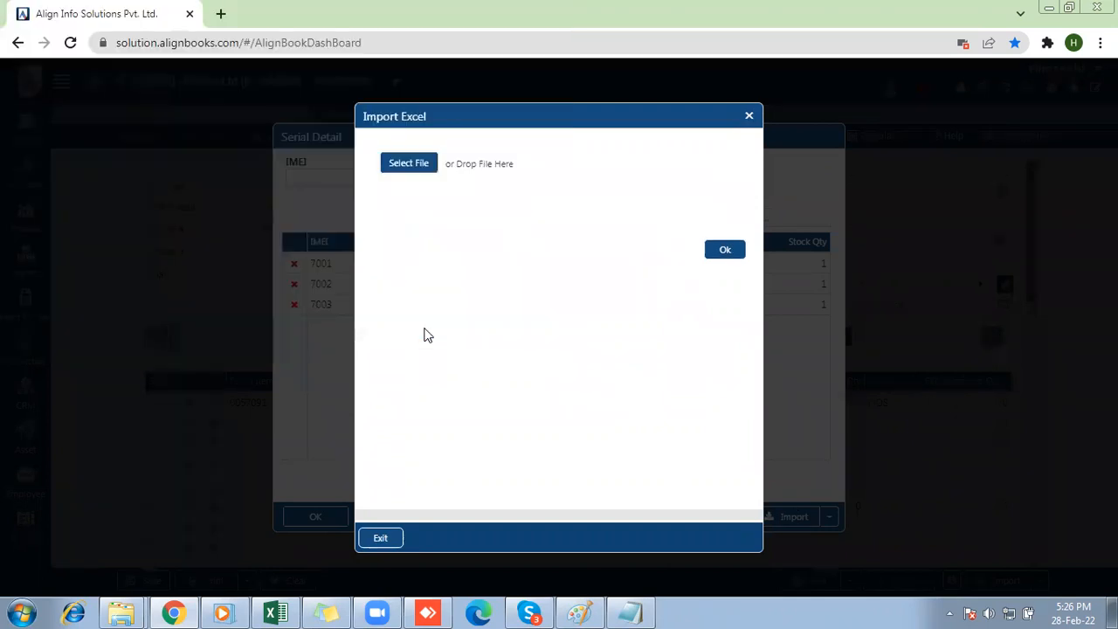
left_click(724, 252)
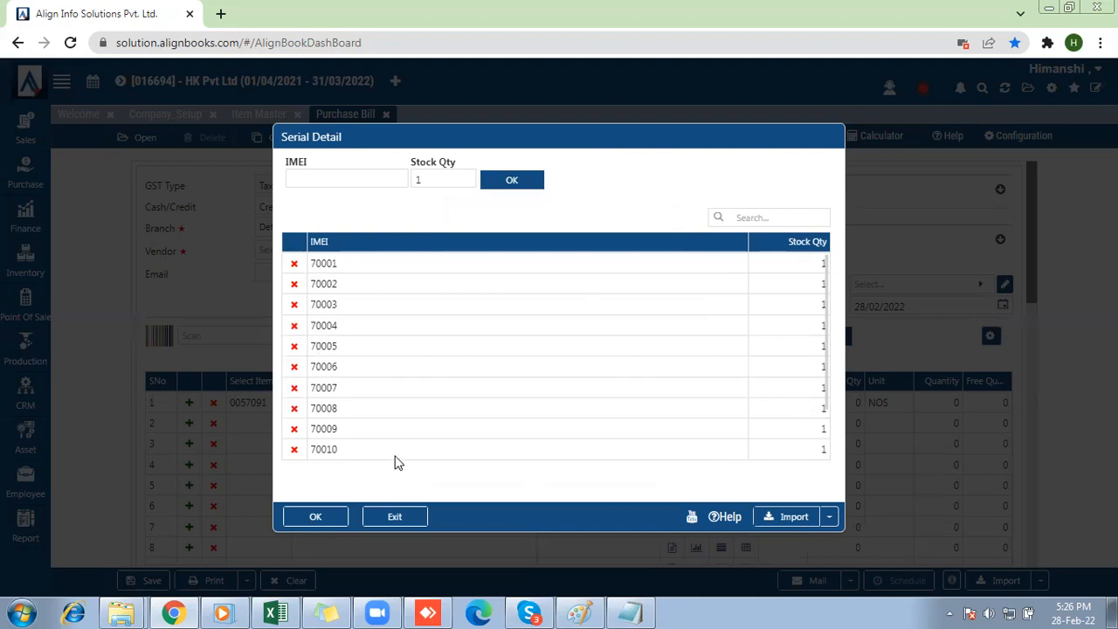
left_click(315, 518)
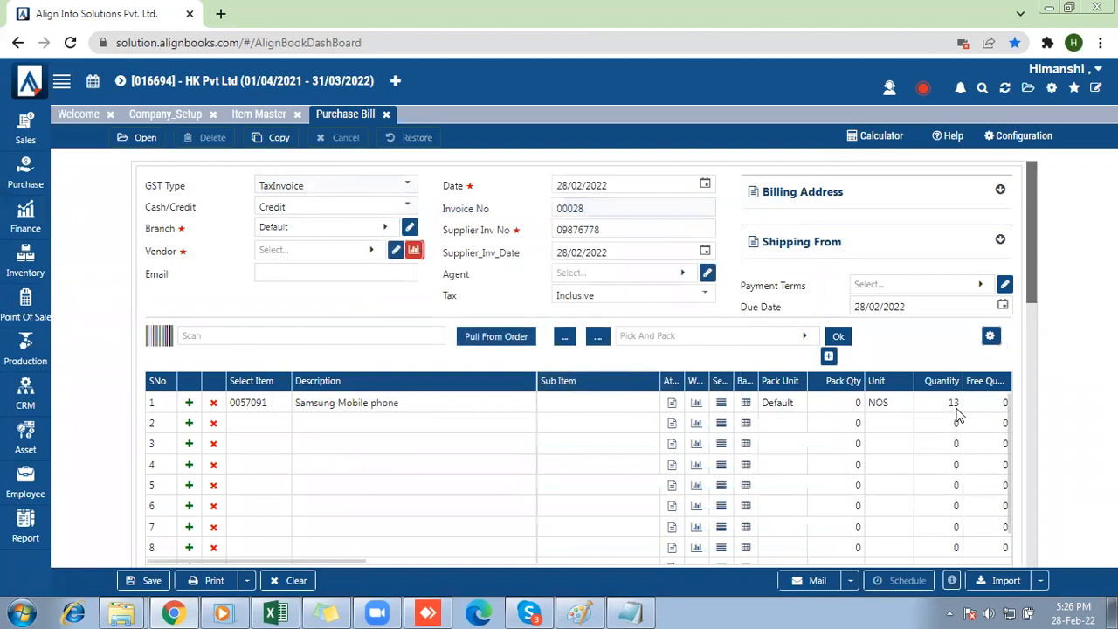
Set the purchase bill's vendor to Gupta Transport Services and save the bill.
scroll(1036, 318, "down", 2)
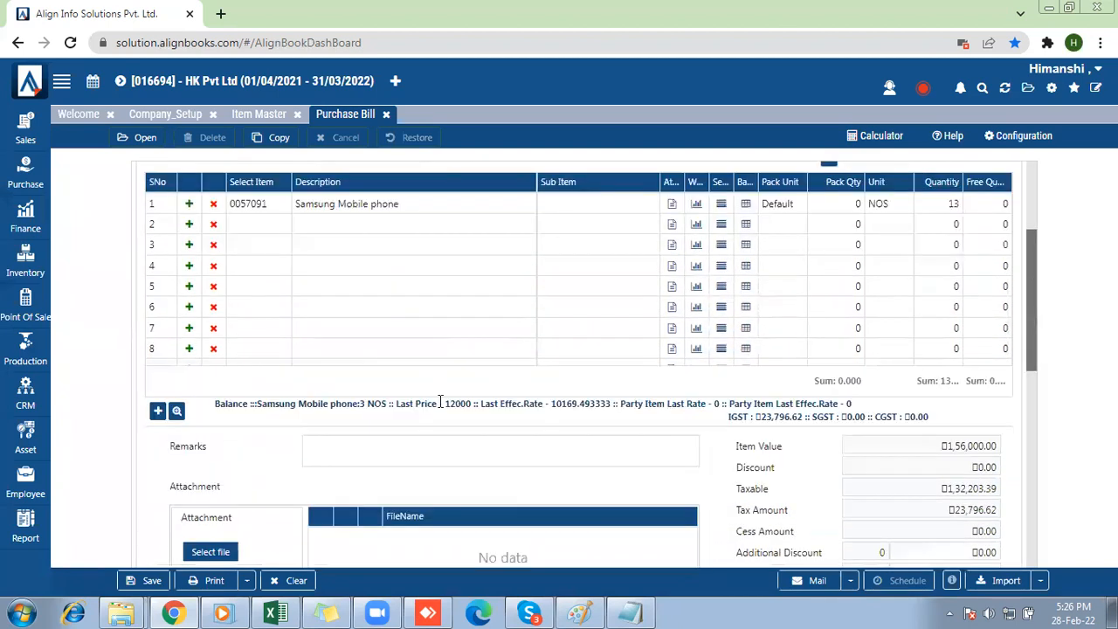
left_click_drag(384, 364, 449, 374)
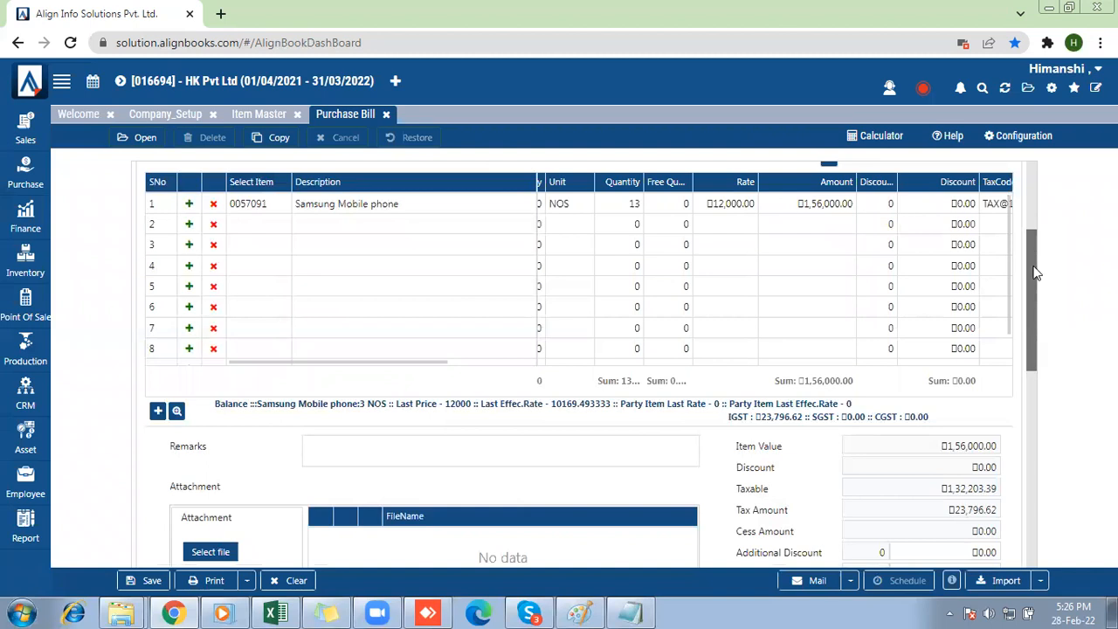
scroll(1029, 316, "down", 2)
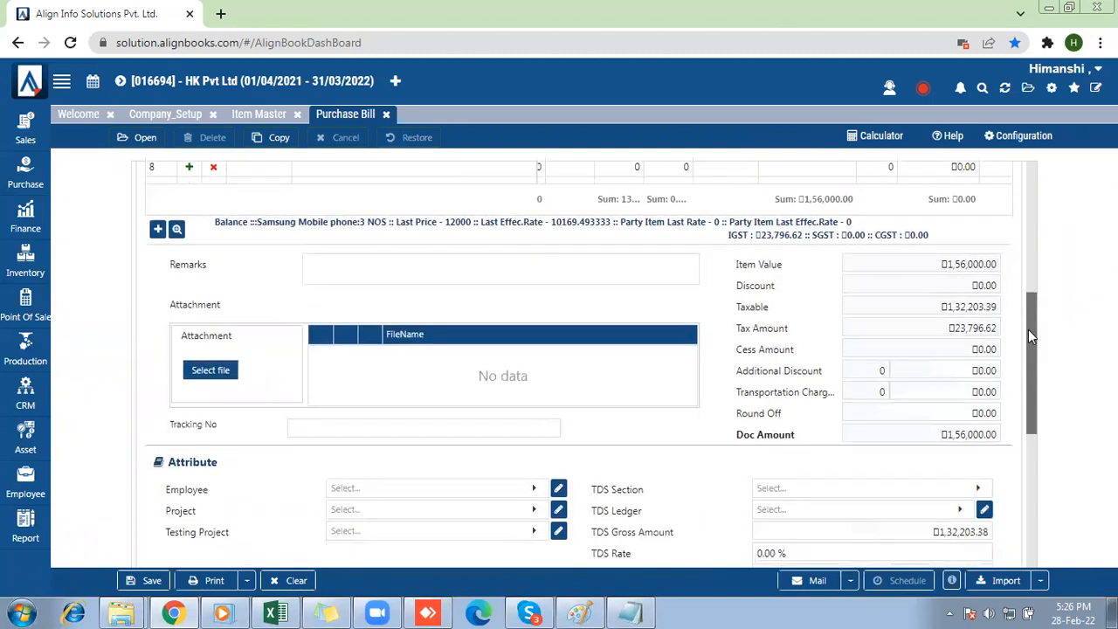
left_click(153, 580)
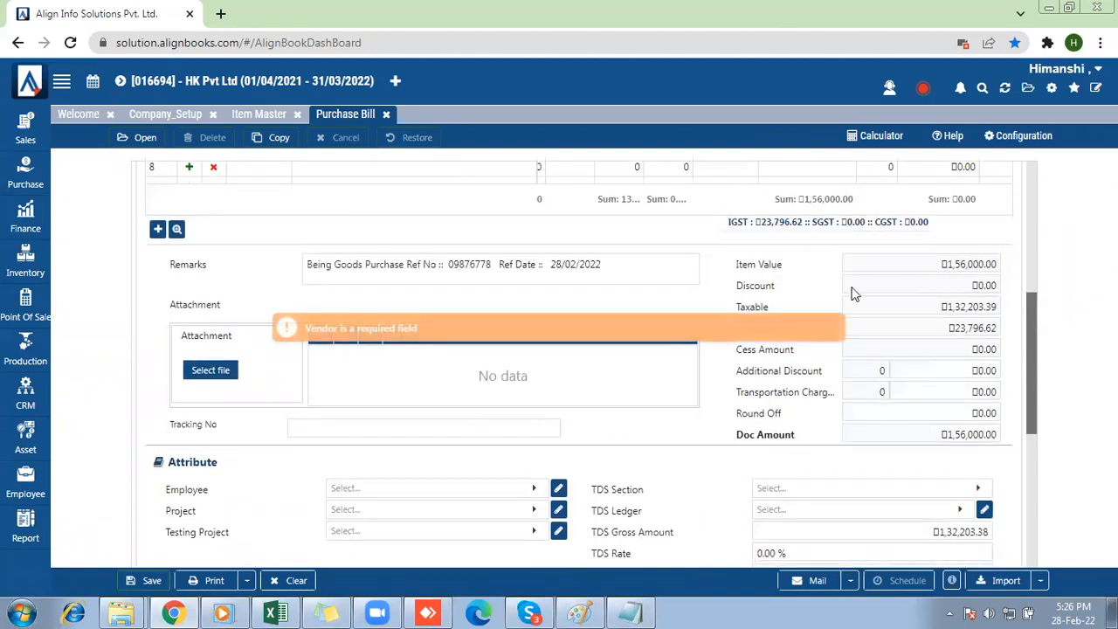
scroll(1026, 172, "up", 4)
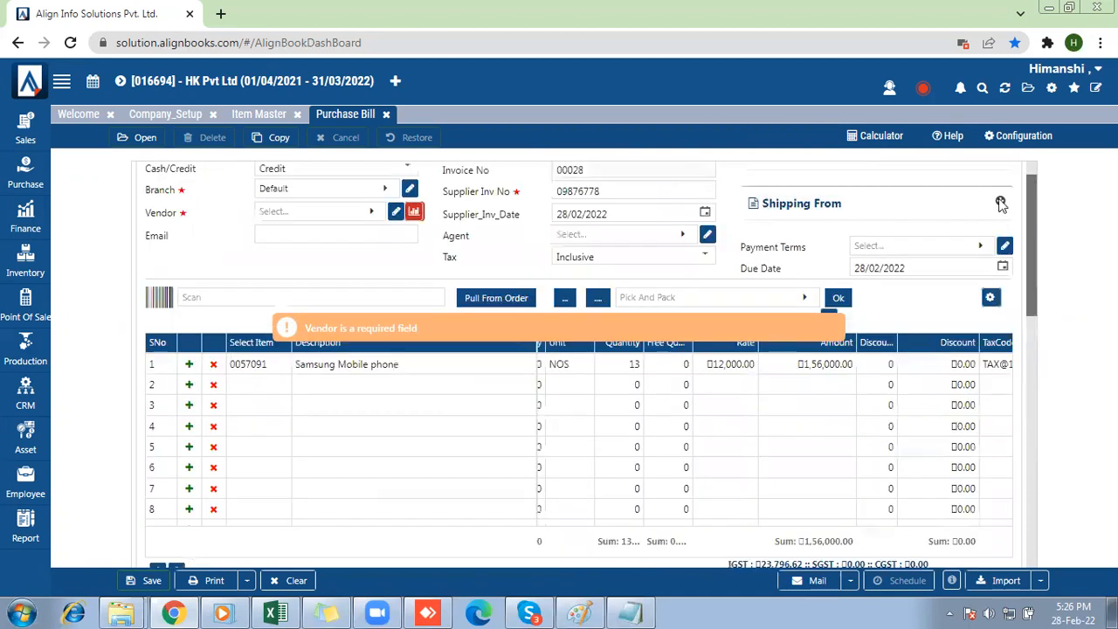
scroll(263, 236, "up", 1)
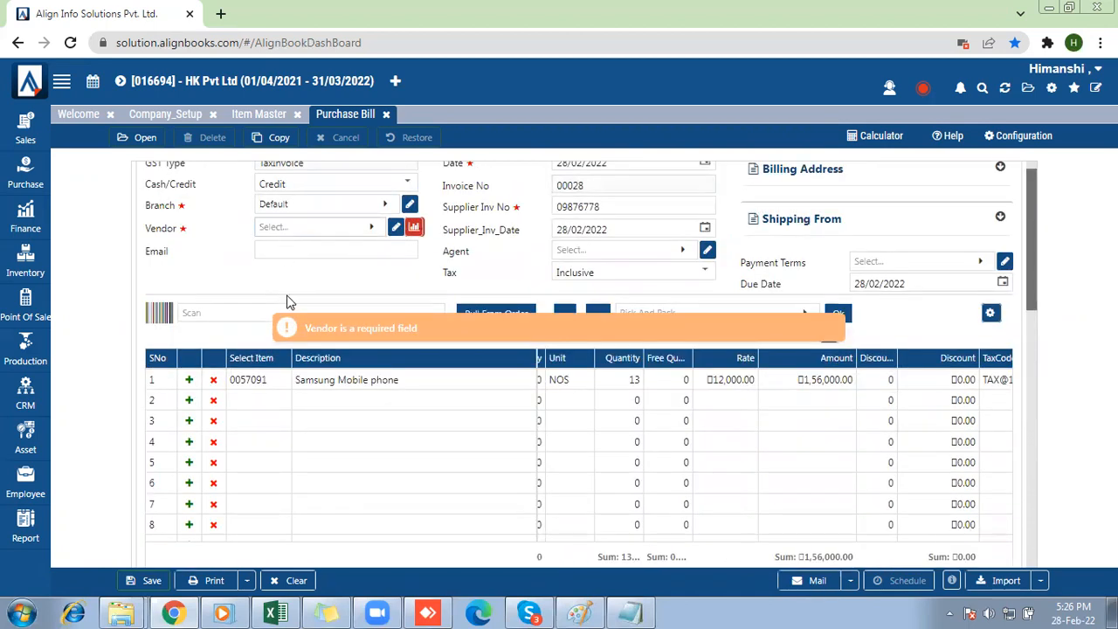
left_click(283, 228)
left_click(301, 404)
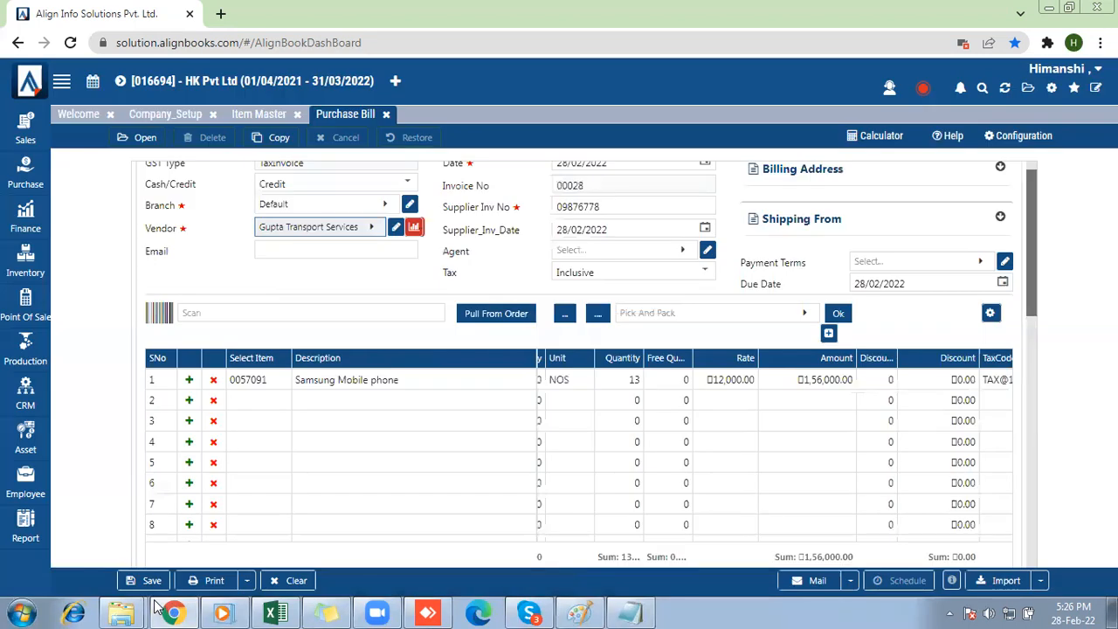
left_click(152, 584)
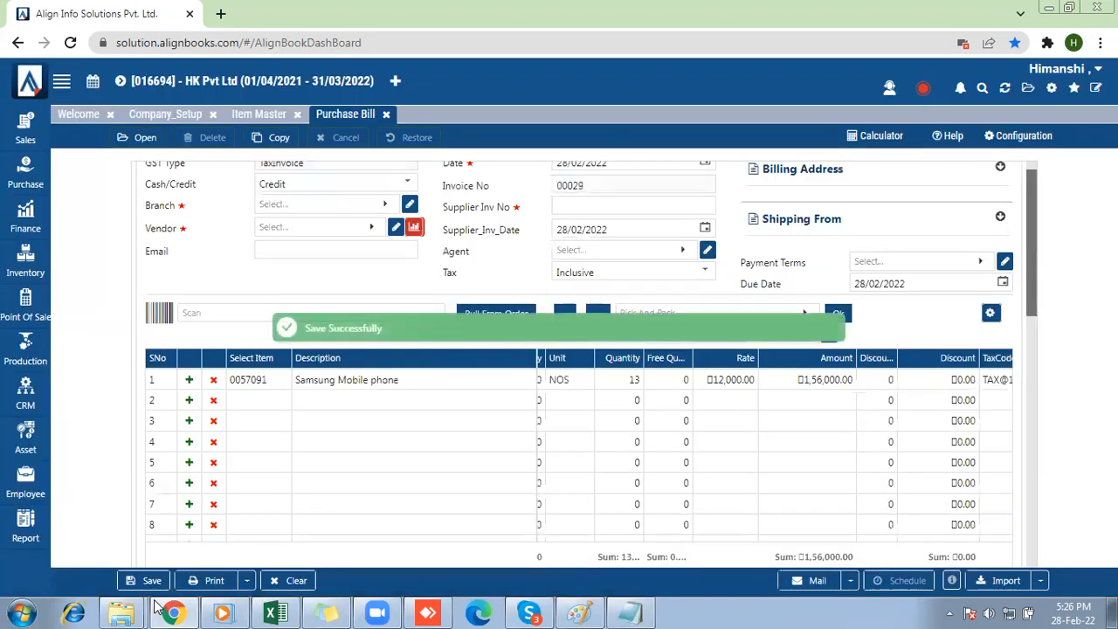
Open the full list of reports and look through the Serial-Batch-Barcode-JwlTag inventory reports for a serial stock report.
left_click(31, 543)
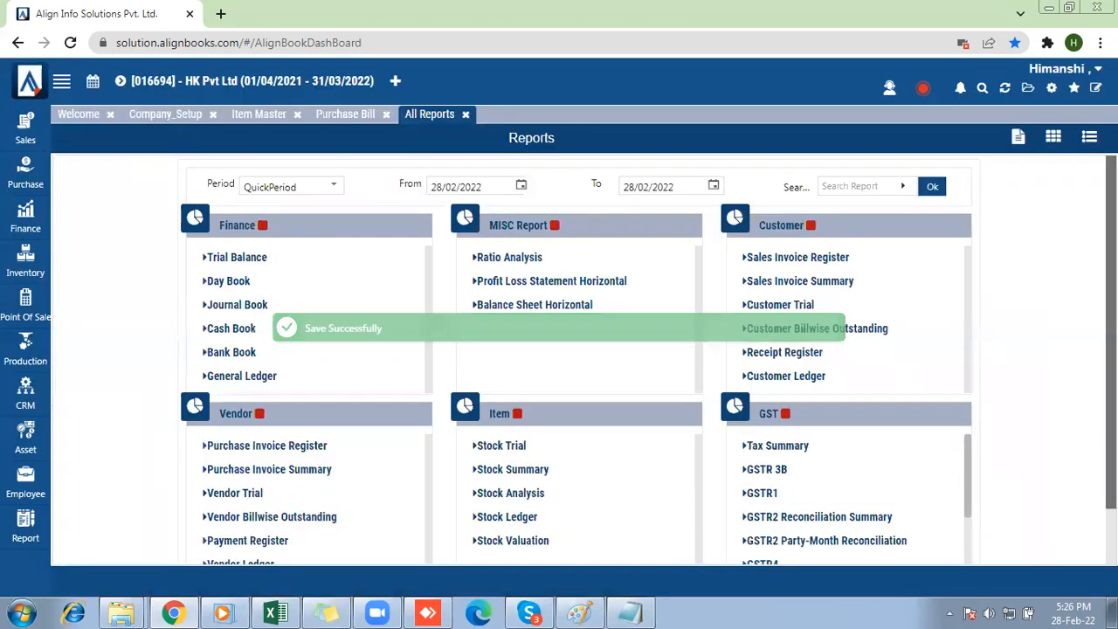
left_click_drag(1114, 480, 1115, 506)
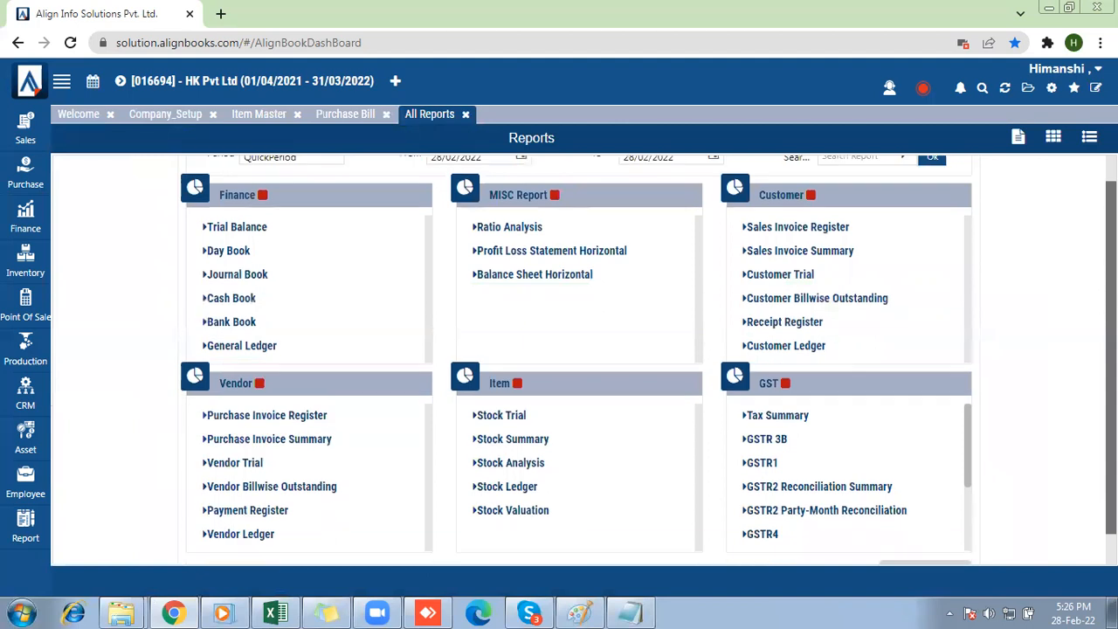
scroll(1072, 538, "down", 1)
left_click(951, 541)
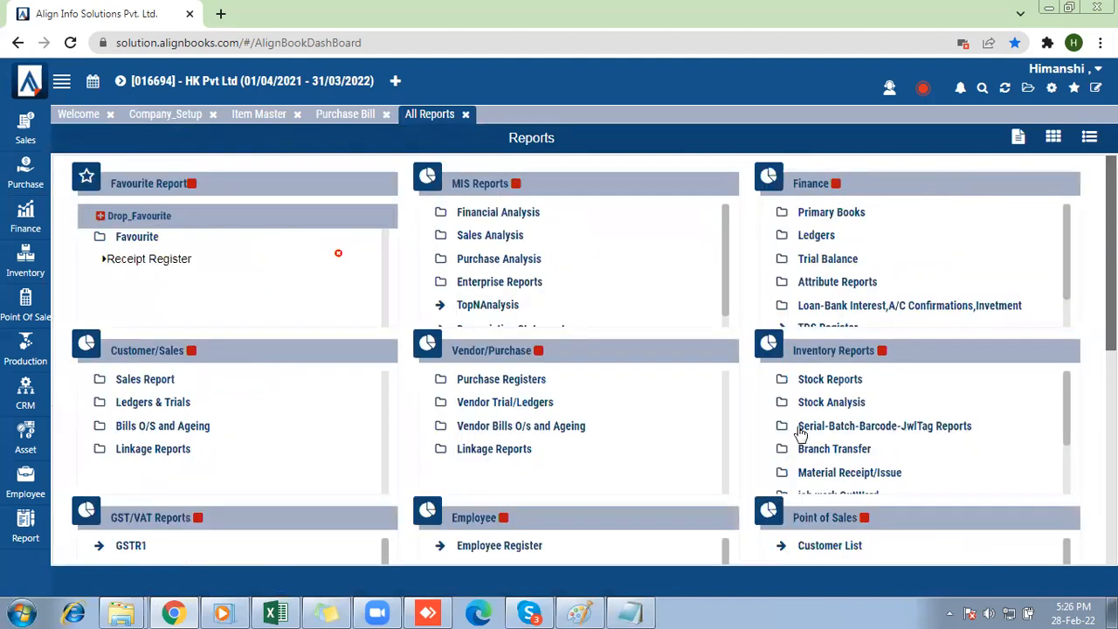
left_click(910, 430)
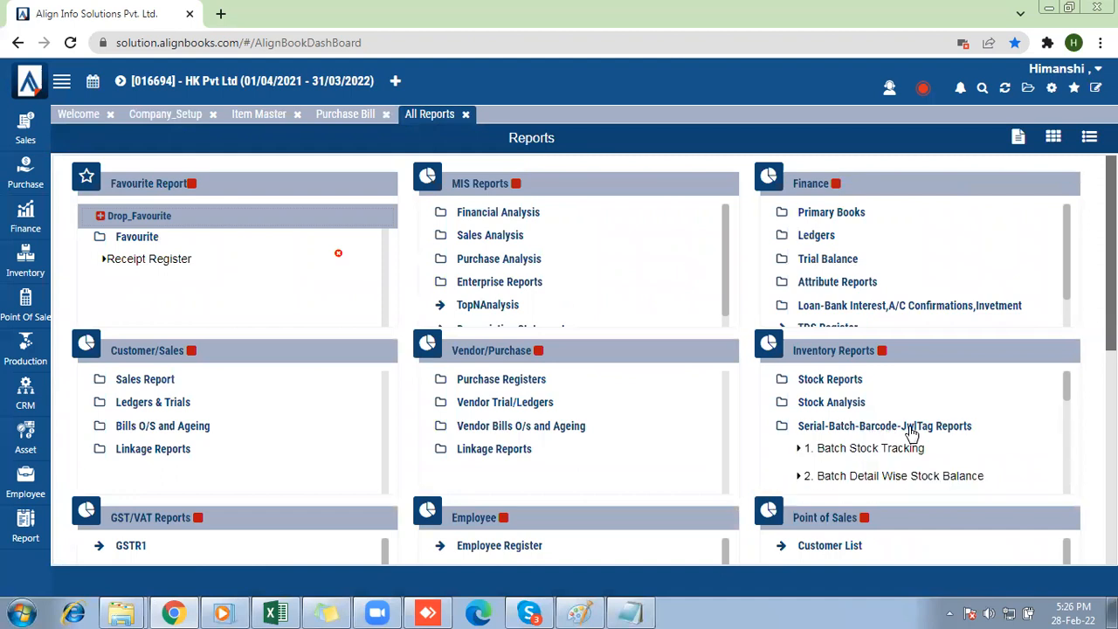
scroll(910, 432, "down", 3)
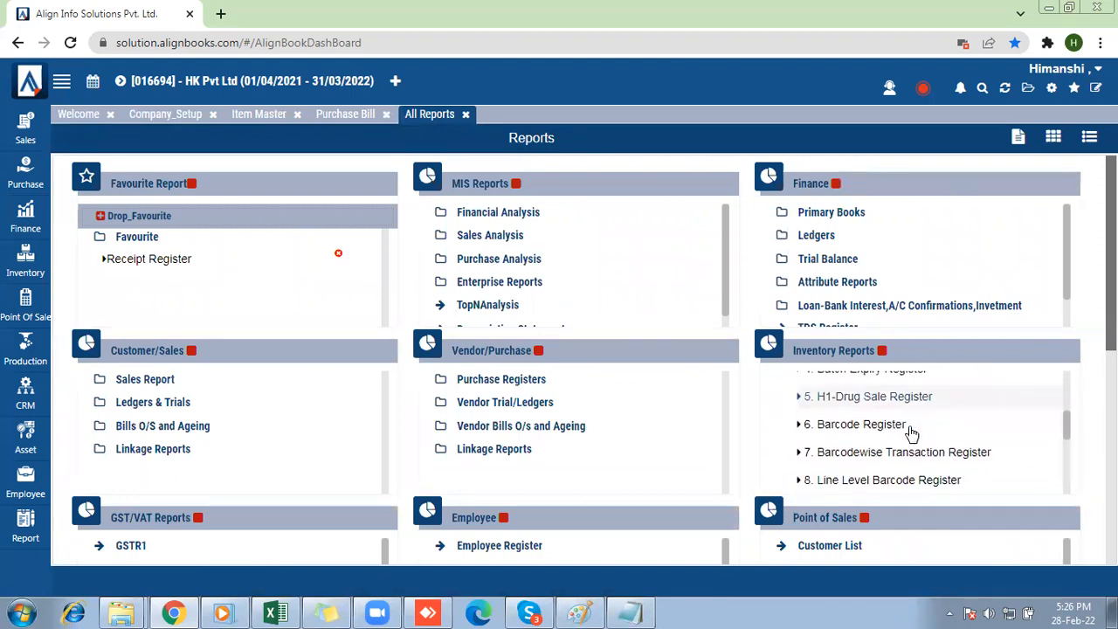
scroll(911, 435, "down", 1)
scroll(911, 434, "up", 1)
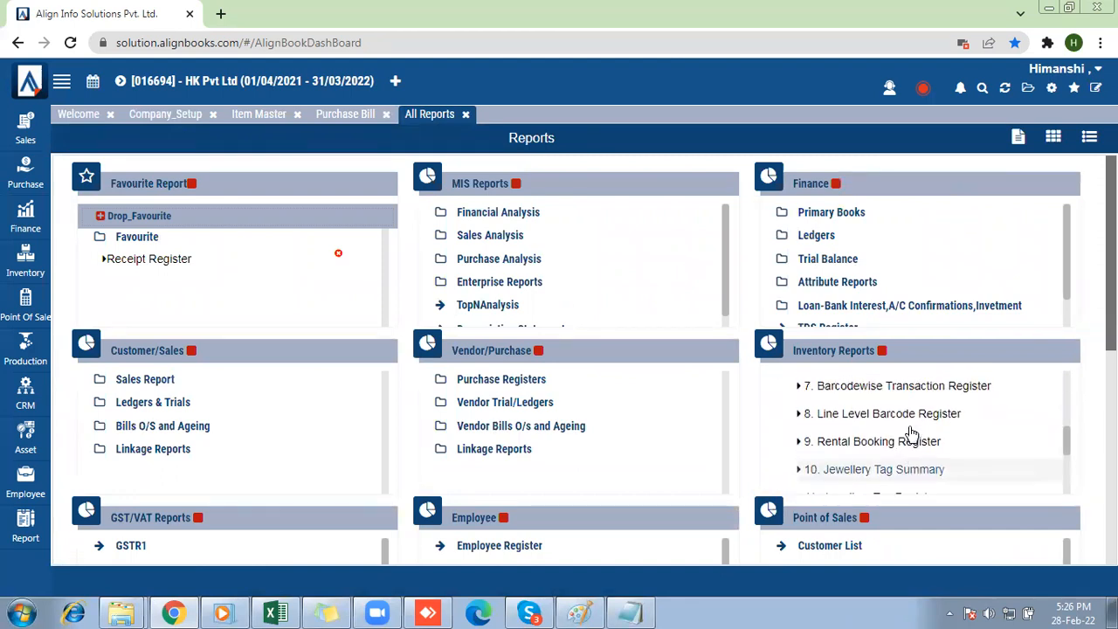
scroll(913, 433, "up", 3)
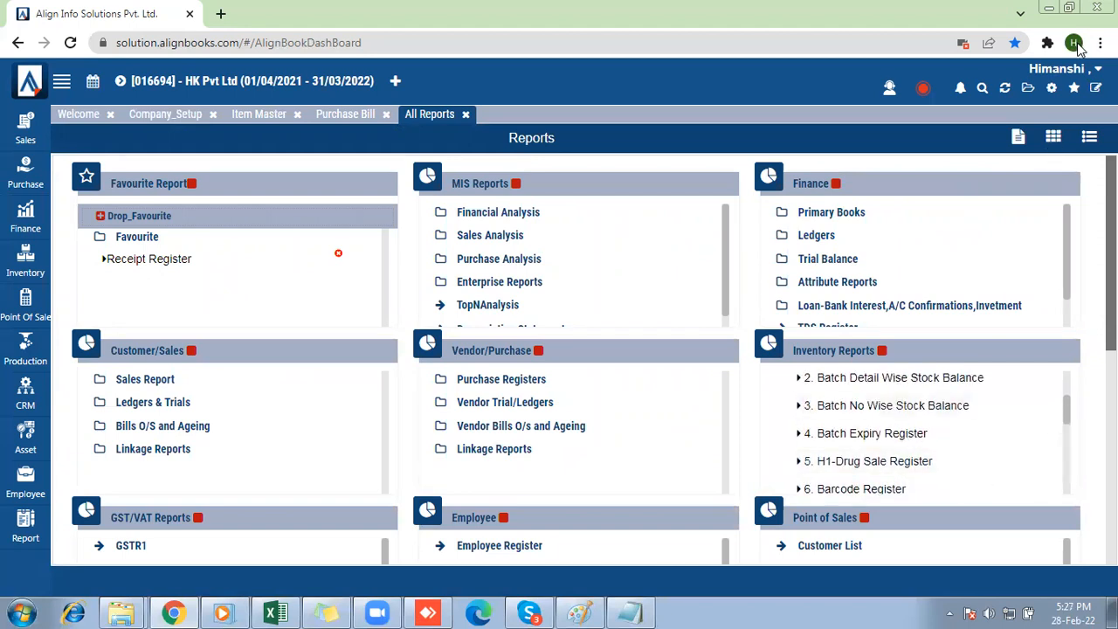
Log out of the account, sign back in with the prefilled credentials, and dismiss the KYC form.
left_click(1063, 69)
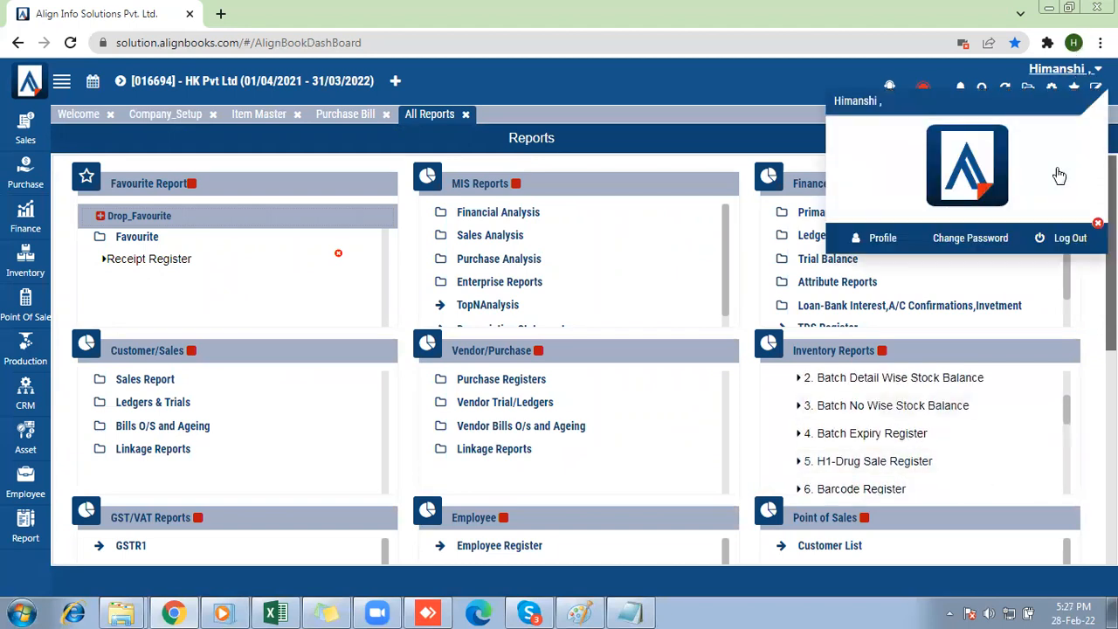
left_click(1055, 246)
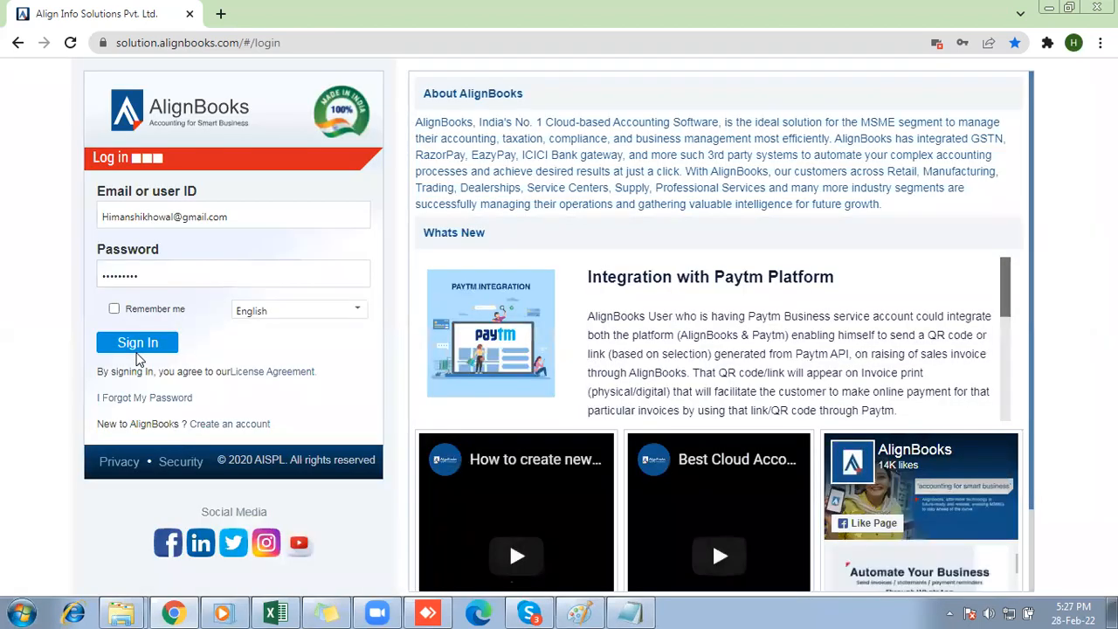
left_click(136, 347)
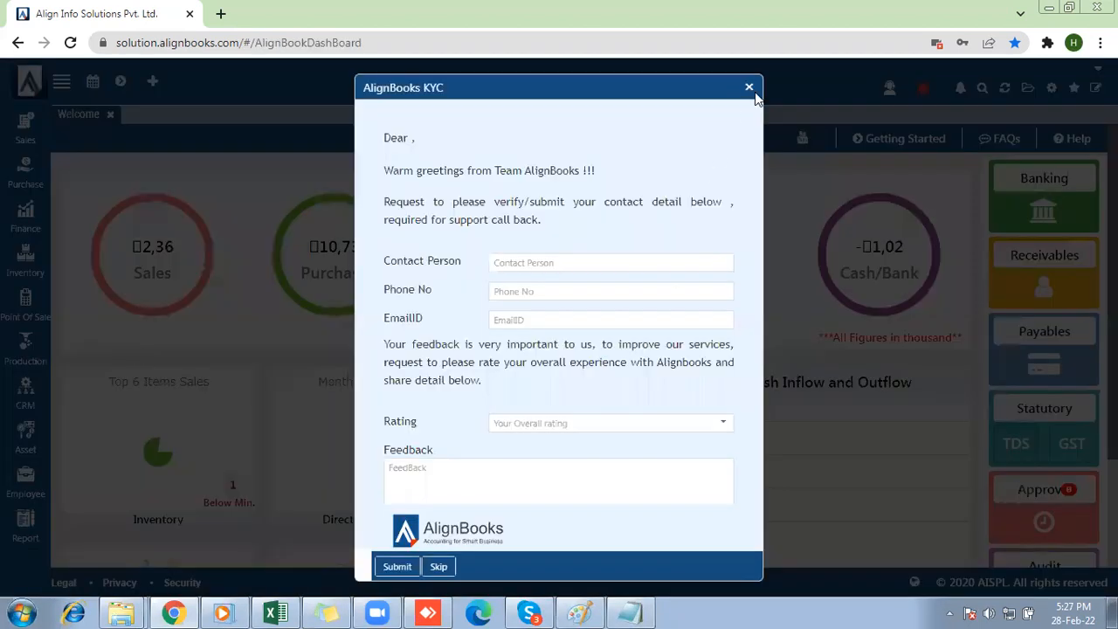
left_click(750, 89)
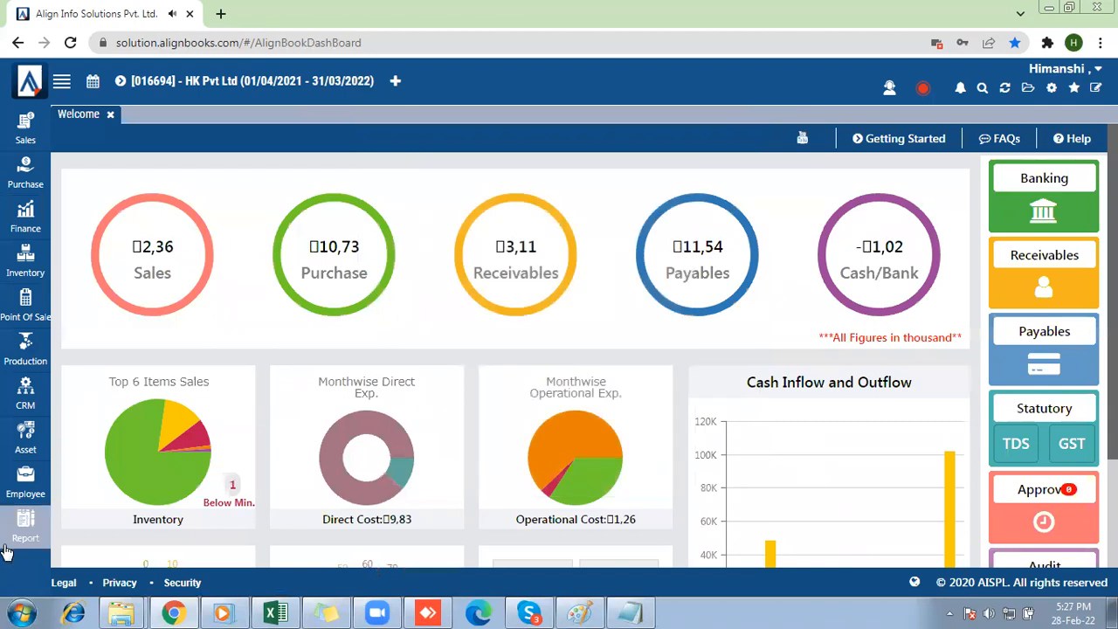
Open the SerialWise Stock Balance report from the Serial-Batch-Barcode-JwlTag group of the full report list.
left_click(25, 527)
left_click(86, 421)
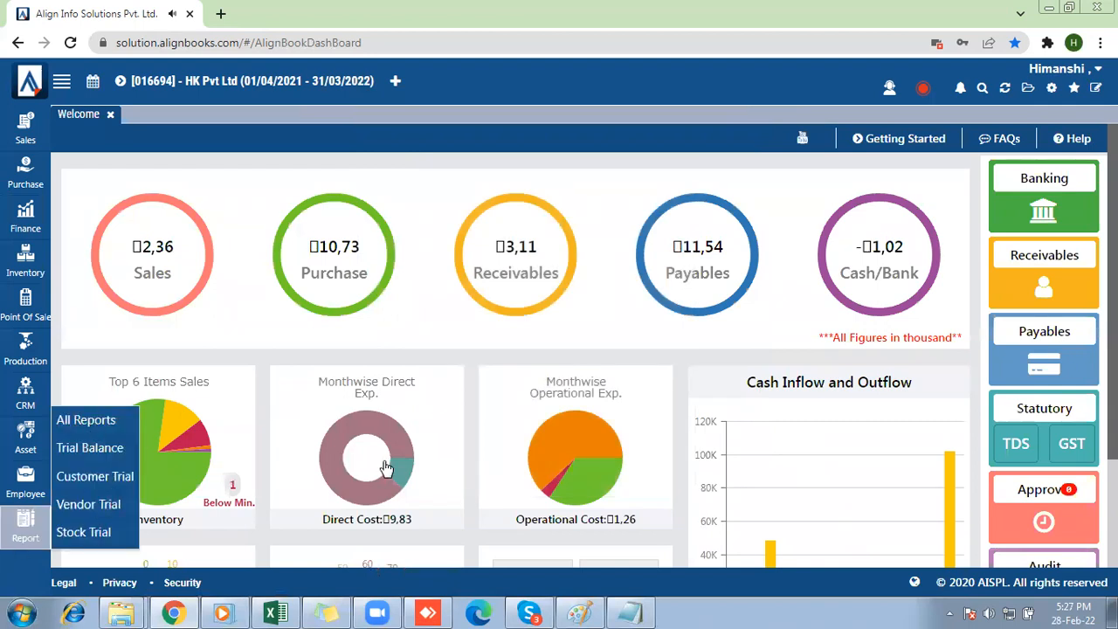
scroll(908, 558, "down", 2)
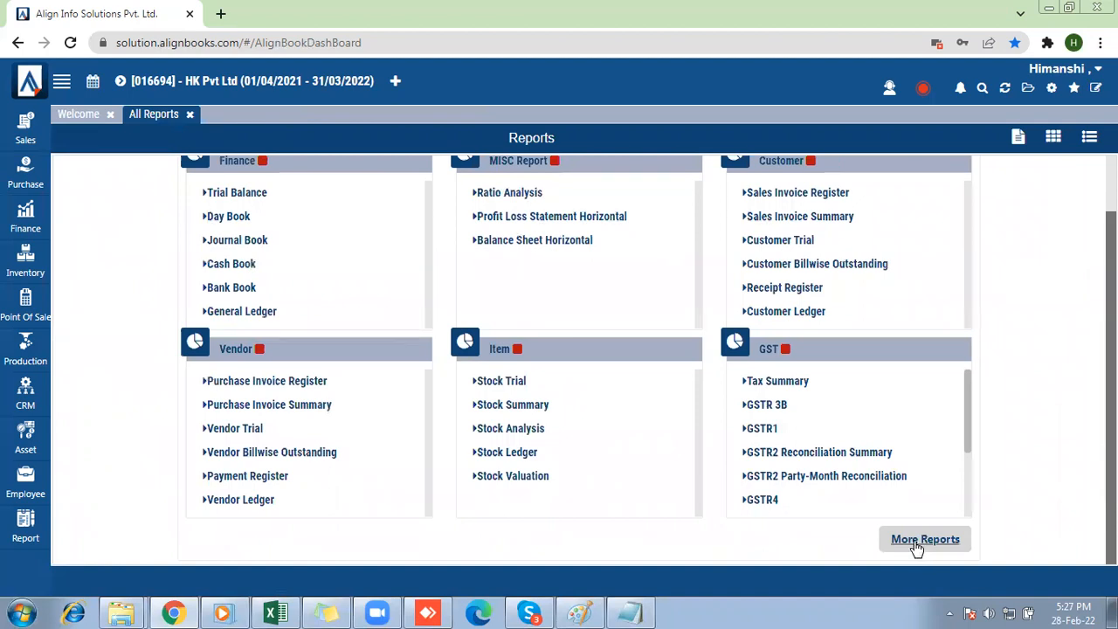
left_click(916, 544)
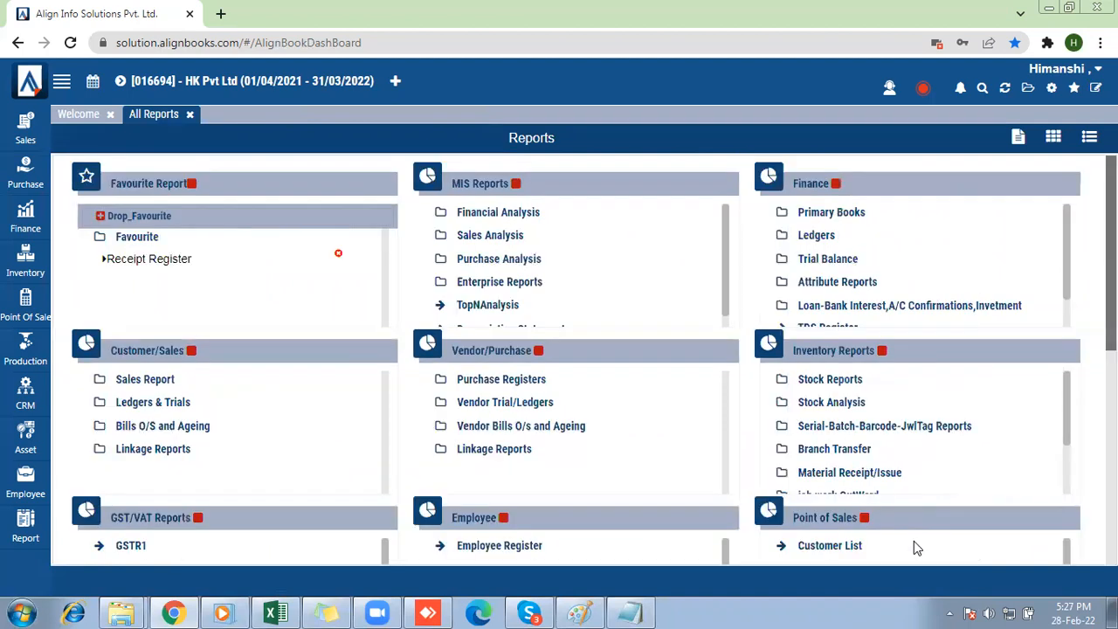
left_click(869, 426)
scroll(869, 430, "down", 1)
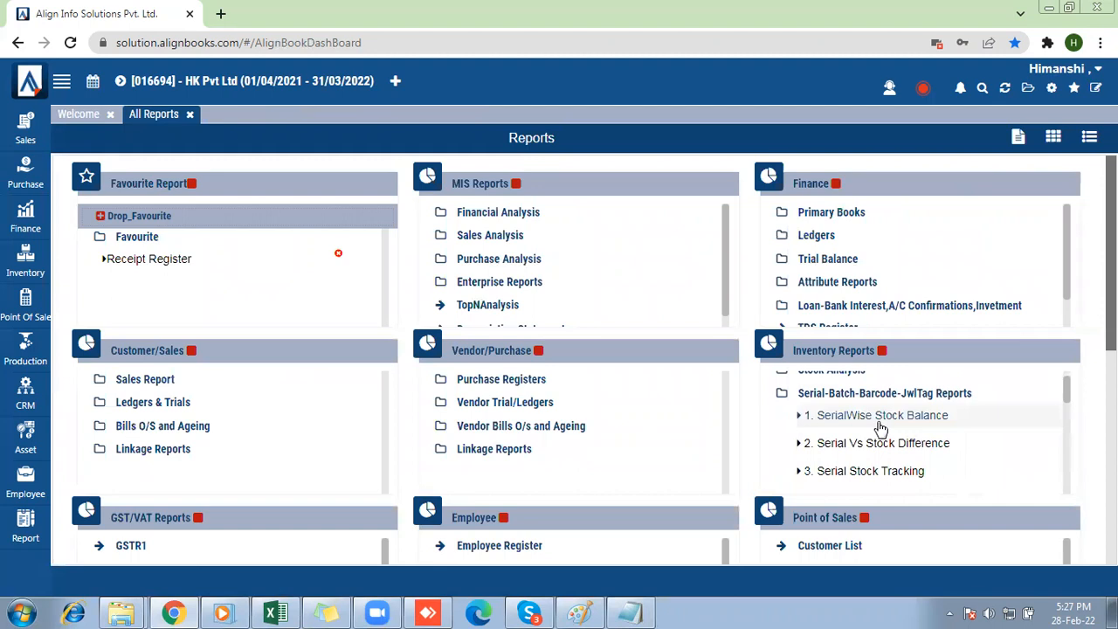
left_click(878, 419)
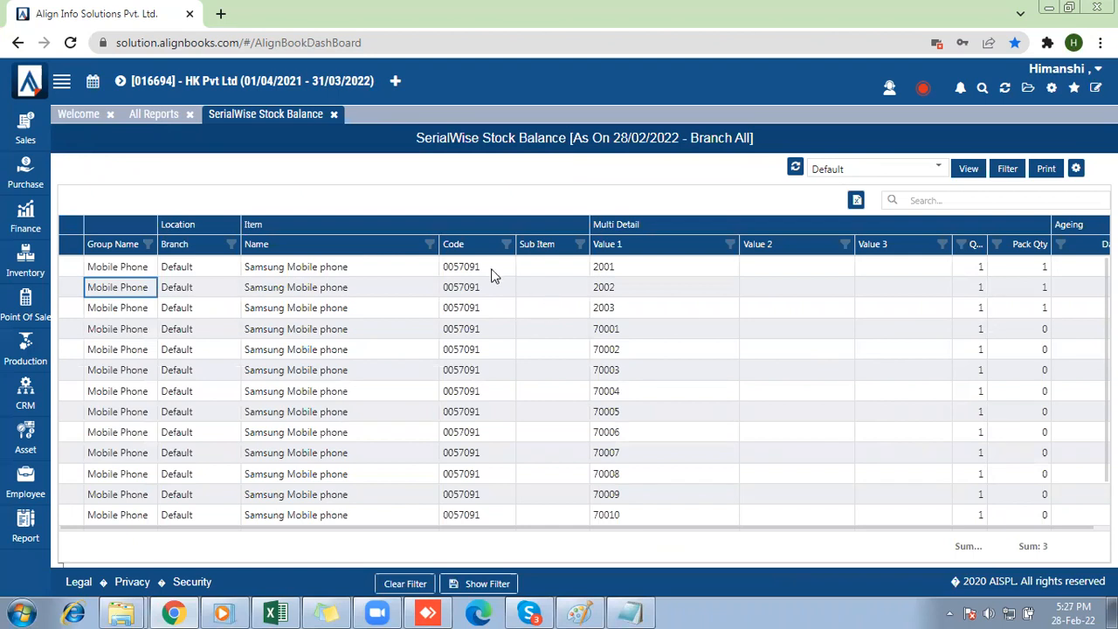
Go through the Samsung Mobile phone serials in the Value 1 column down to 70013.
left_click(637, 266)
key("Down")
key("Down")
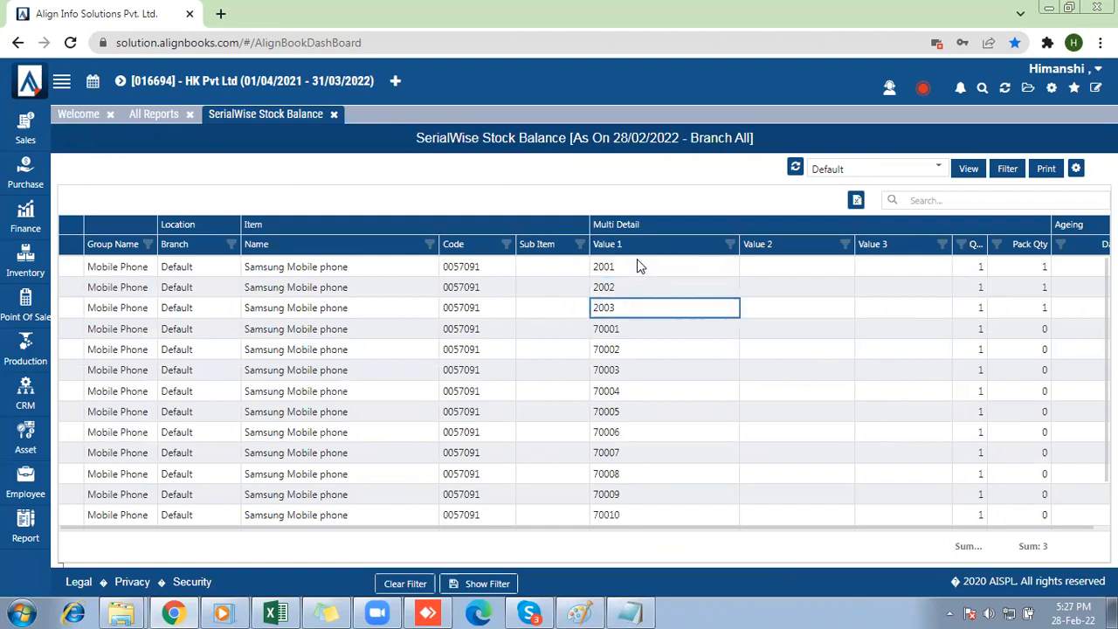
key("Down")
key("Down")
key("Down")
key("Down")
key("Down")
key("Down")
key("Down")
key("Down")
key("Down")
key("Down")
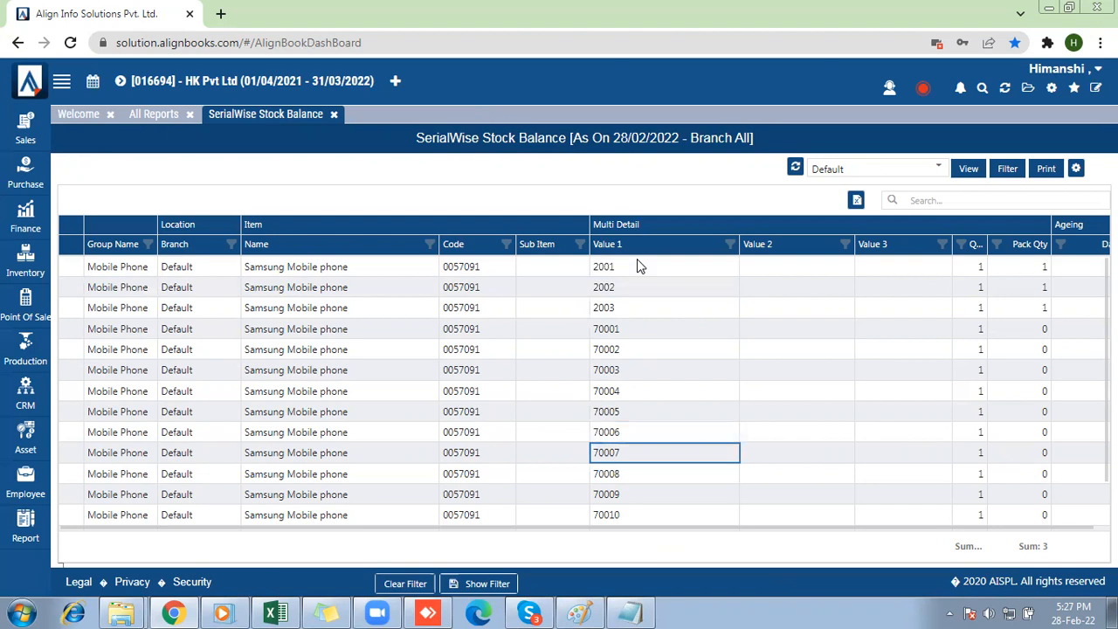
key("Down")
key("Down")
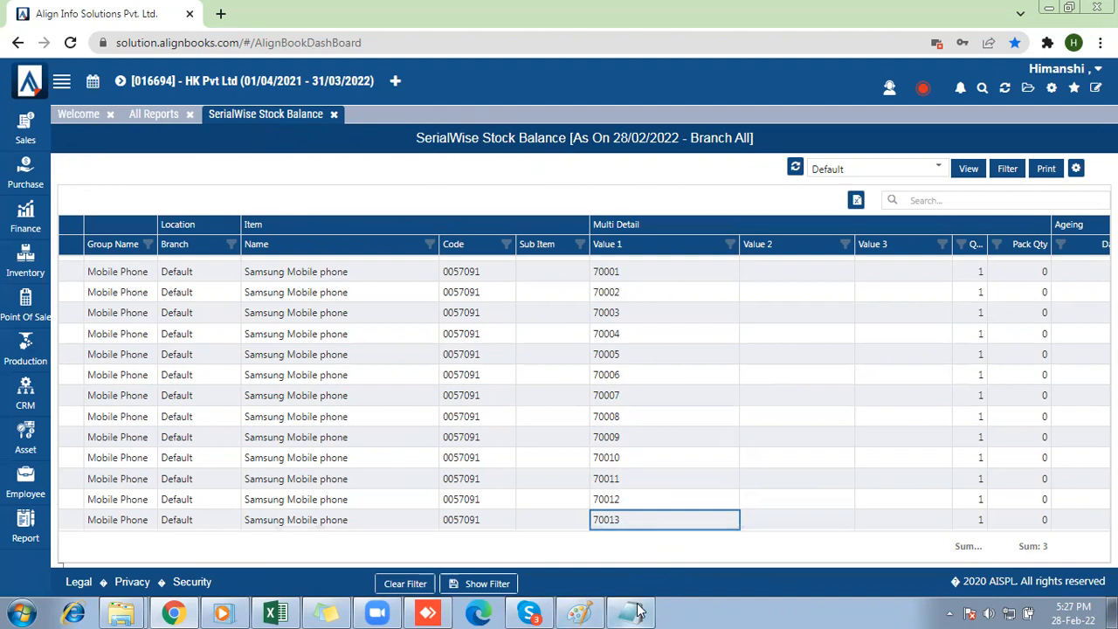
mouse_move(638, 612)
Copy serial 70005 from the stock balance report and enter it in the scan field of a new sales invoice.
left_click_drag(616, 357, 595, 355)
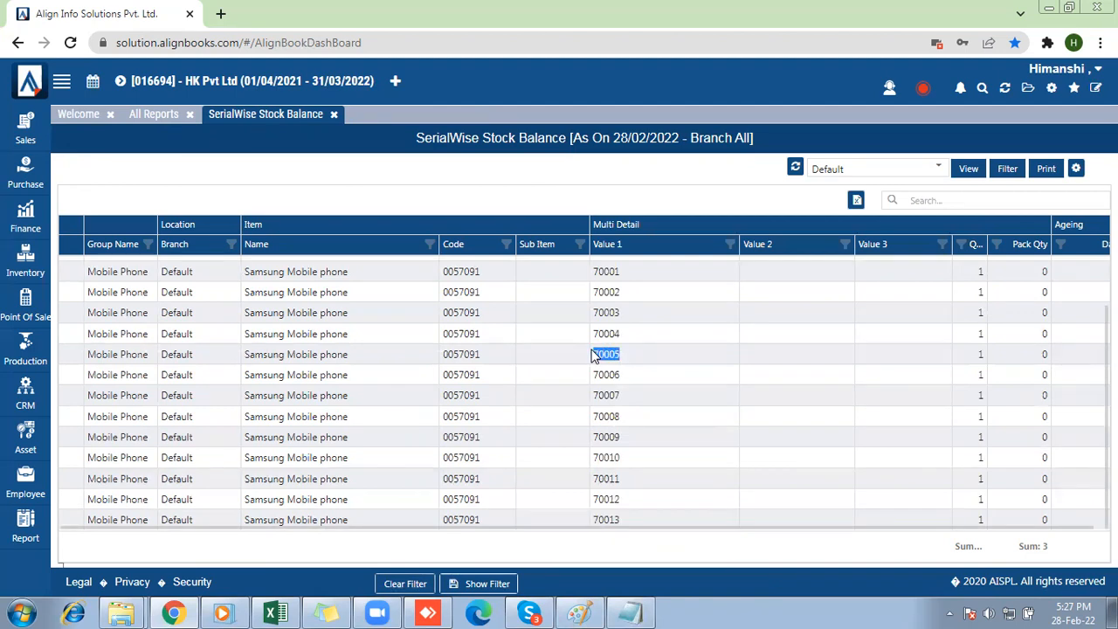
left_click(28, 131)
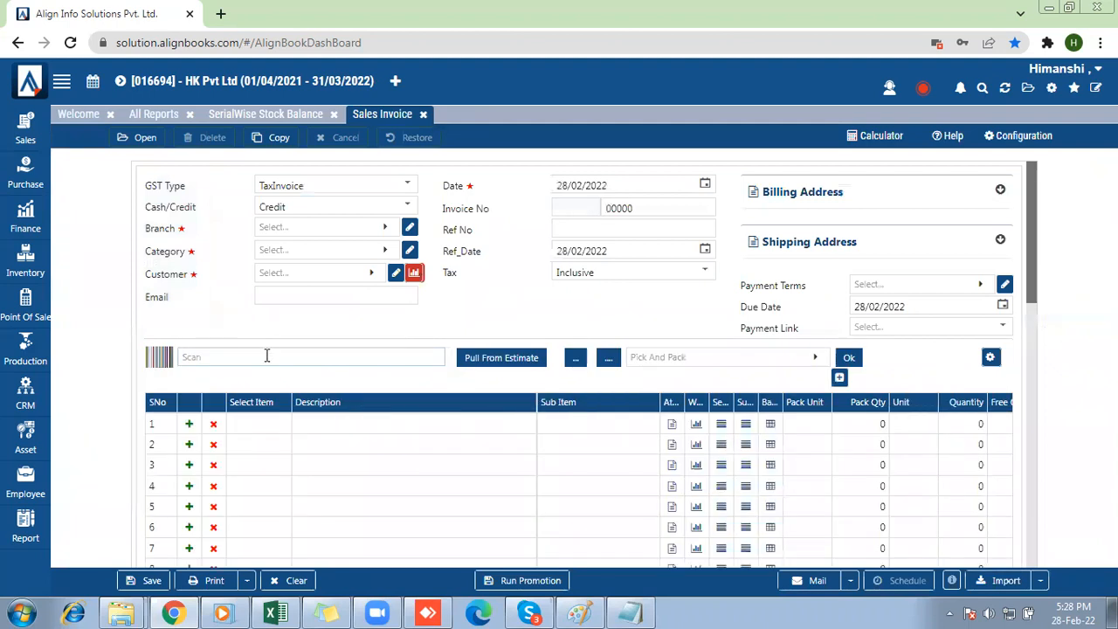
left_click(266, 356)
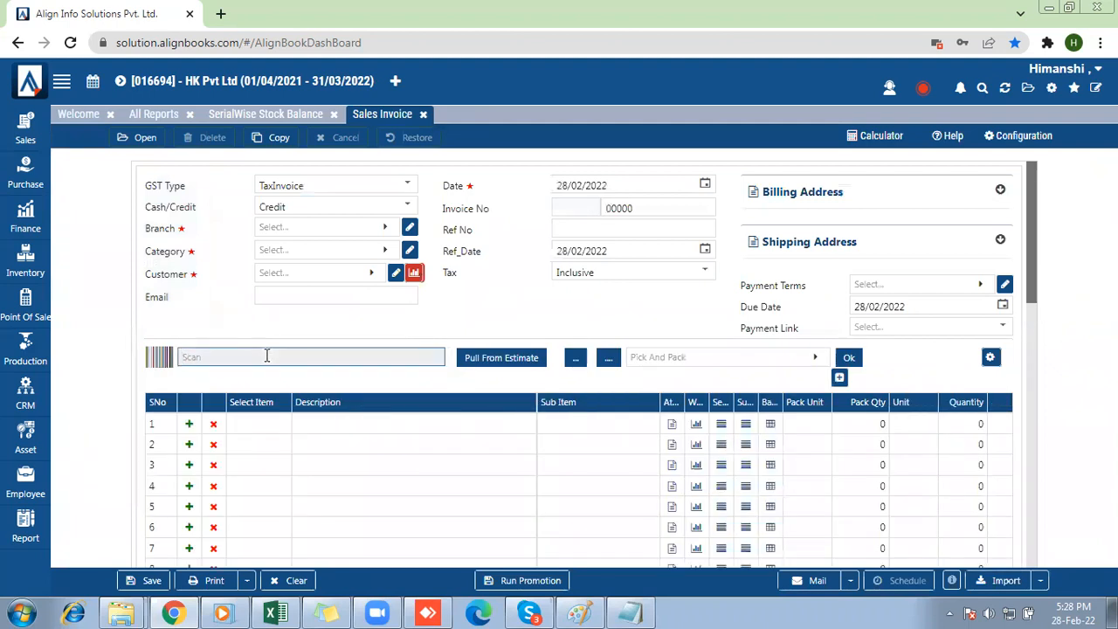
type("70002")
key("Return")
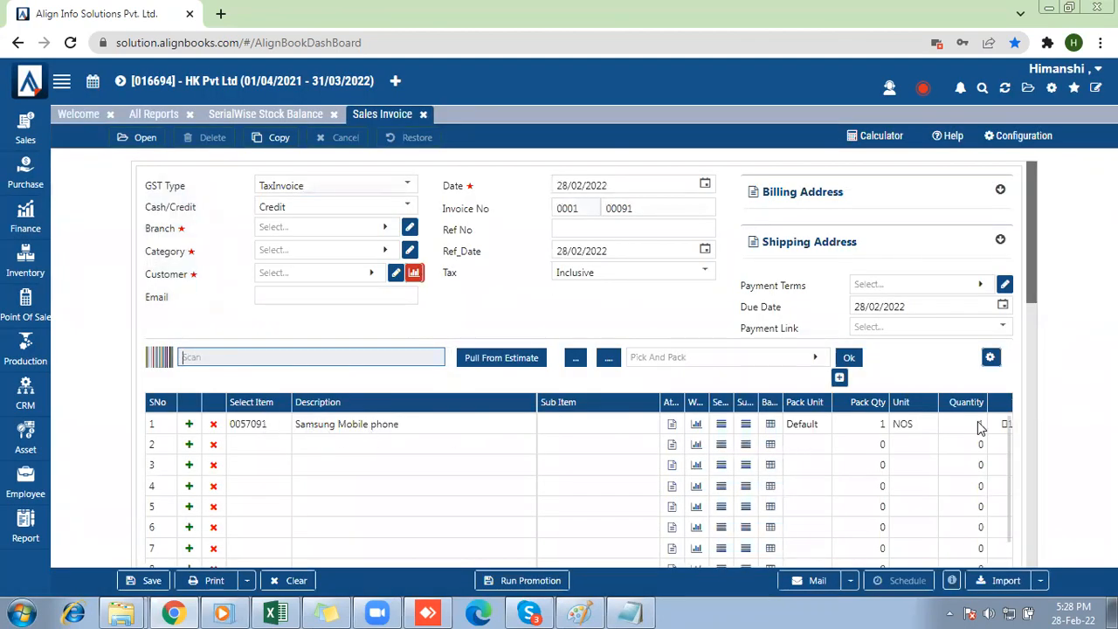
Review the scanned line's quantity, rate and amount, inspect the IMEI in its serial detail, and exit the detail.
scroll(437, 467, "down", 1)
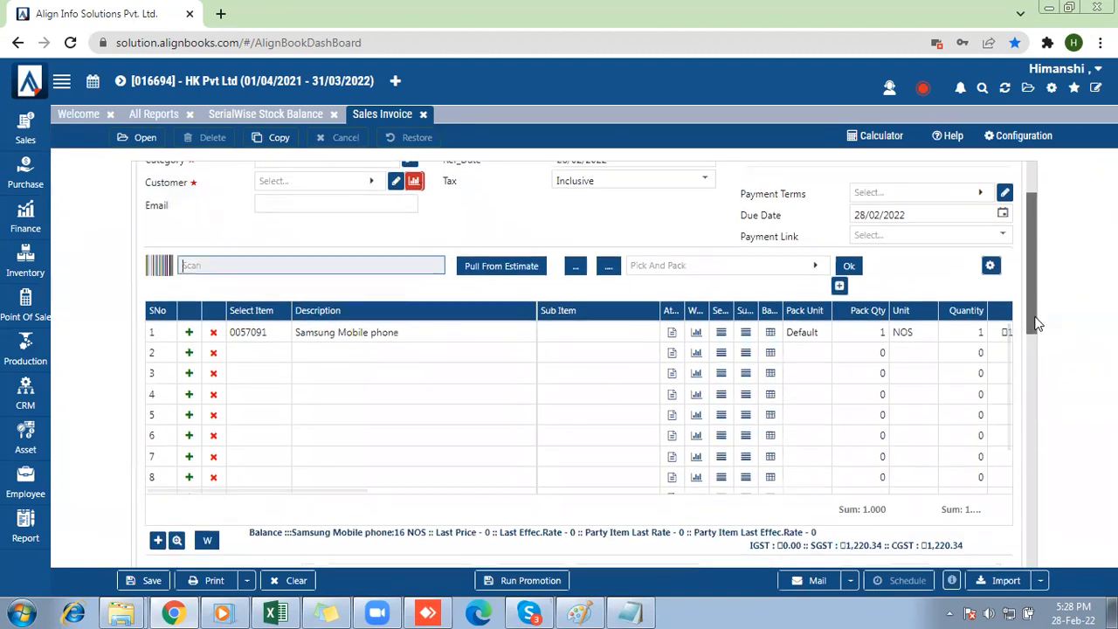
left_click_drag(329, 488, 409, 496)
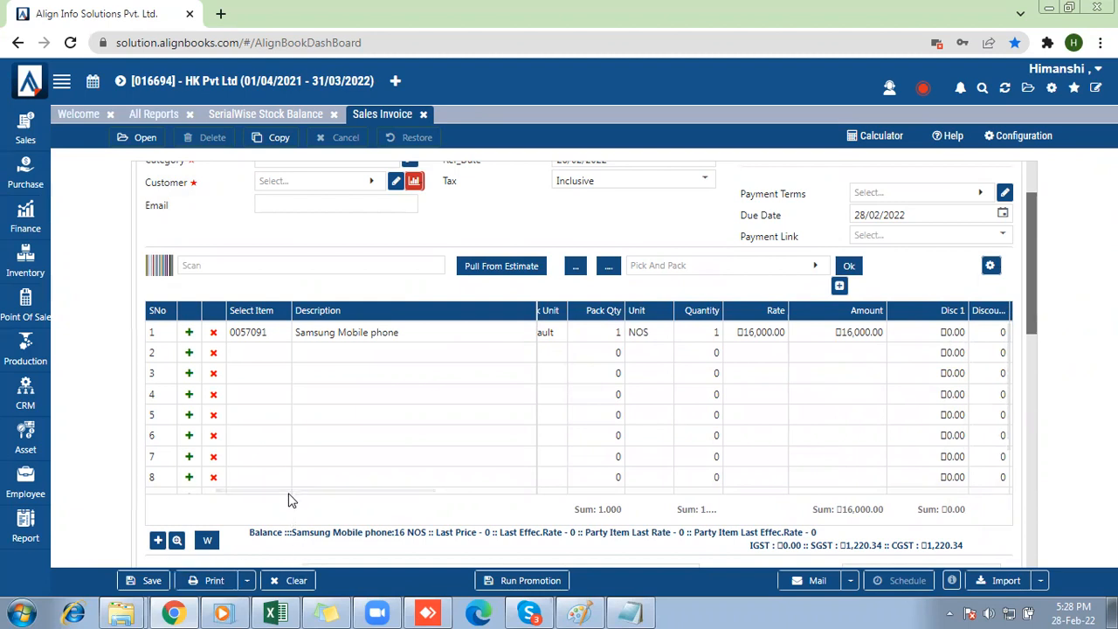
left_click_drag(290, 491, 127, 485)
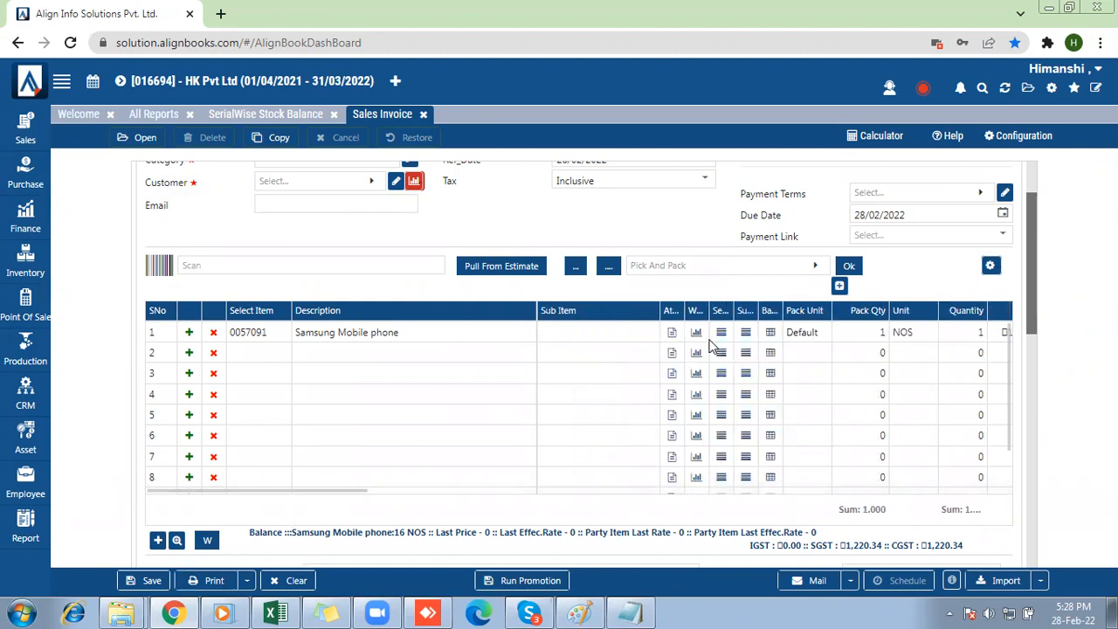
left_click(722, 333)
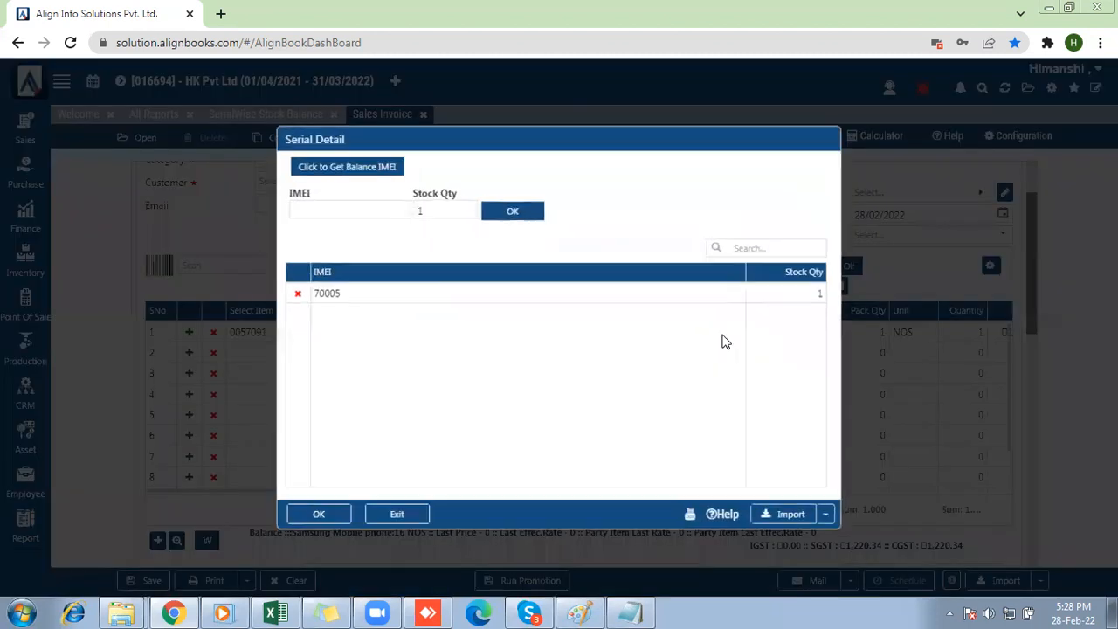
left_click(347, 297)
left_click(394, 518)
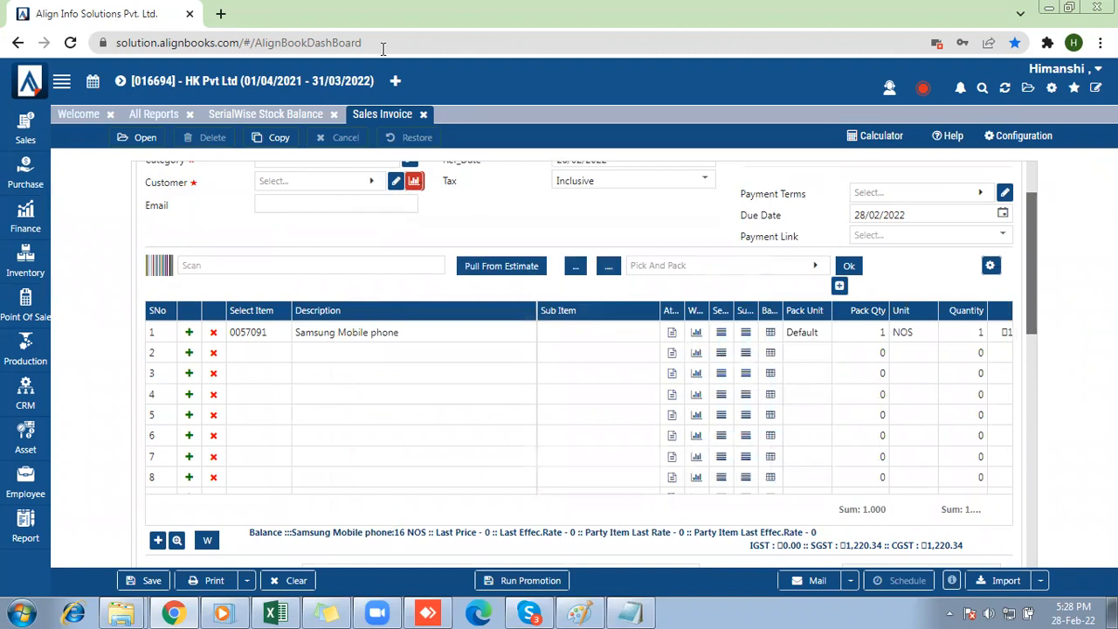
Close the sales invoice without saving it, together with the SerialWise Stock Balance report and the report list.
left_click(423, 117)
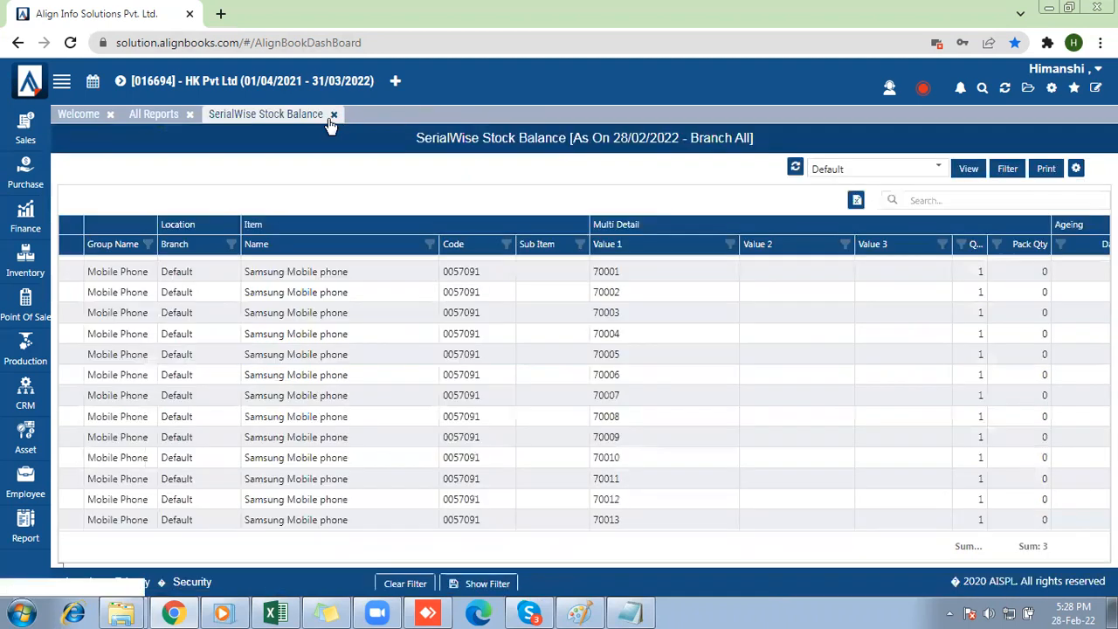
left_click(333, 114)
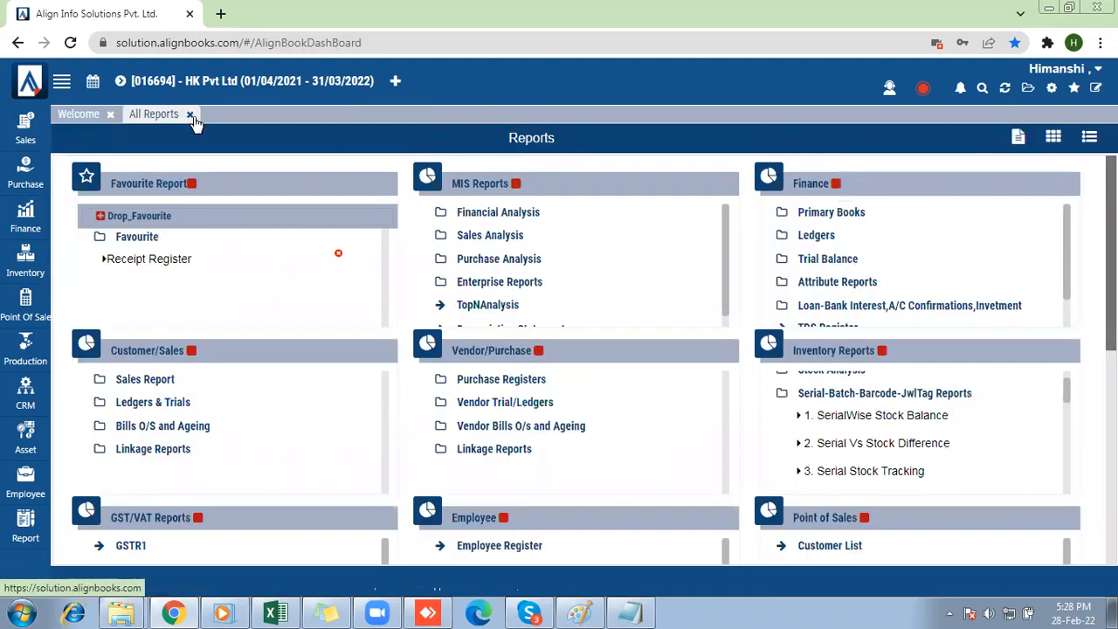
left_click(190, 114)
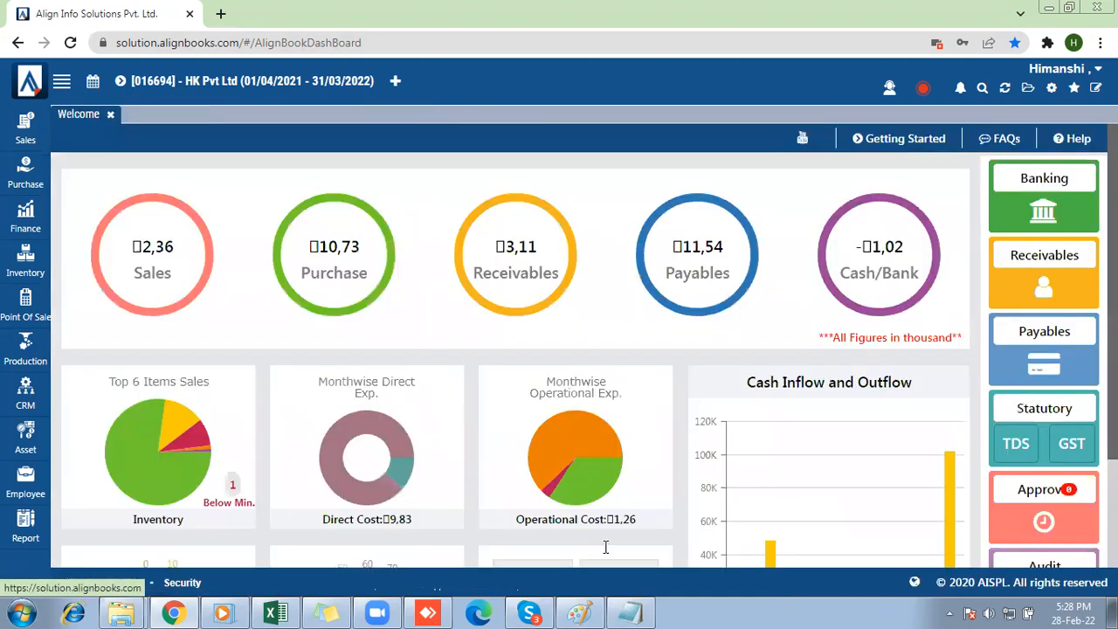
Switch to the Notepad list of business types, highlight the grocery store and retail chain entry, and minimize the list.
left_click(629, 613)
left_click_drag(642, 266, 898, 274)
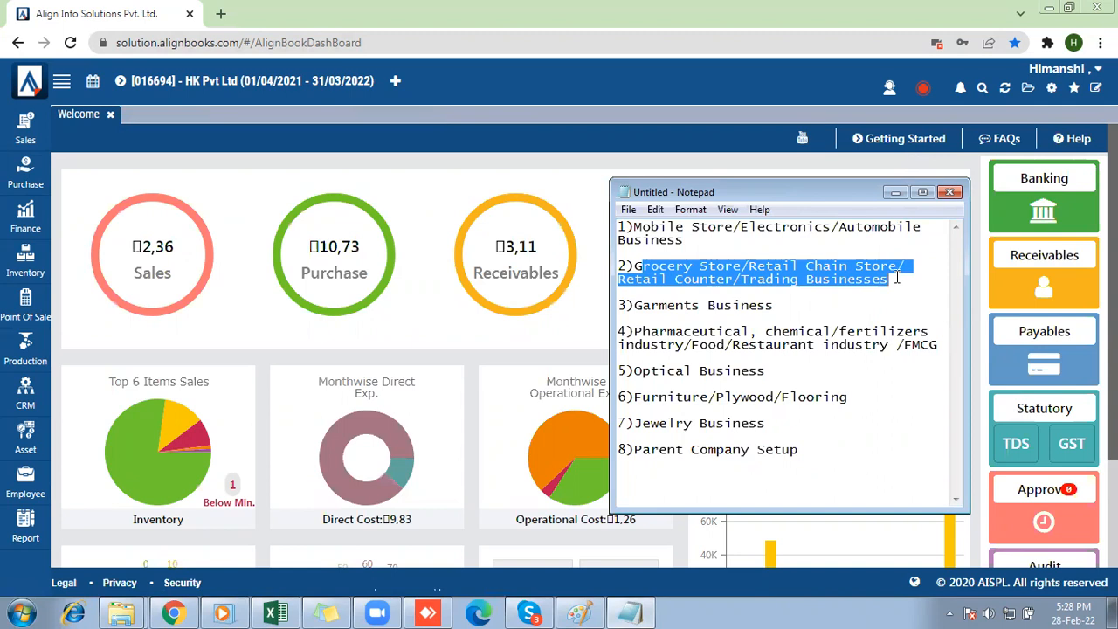
left_click(895, 192)
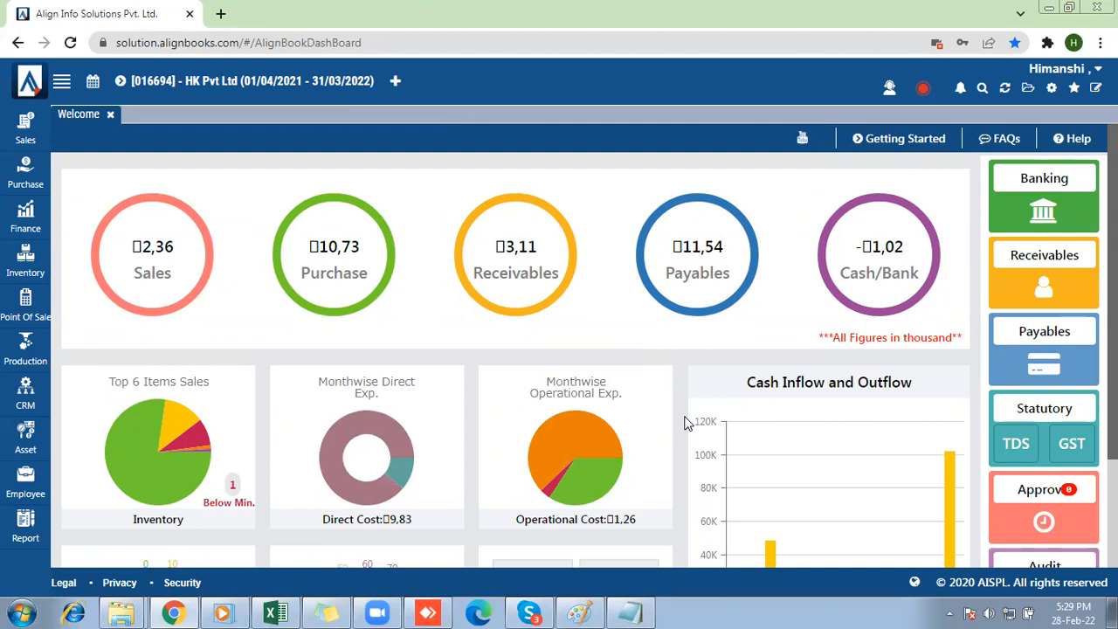
Open the inventory preferences in Company Setup and highlight the Barcode scan-lookup option.
left_click(1051, 88)
left_click(535, 158)
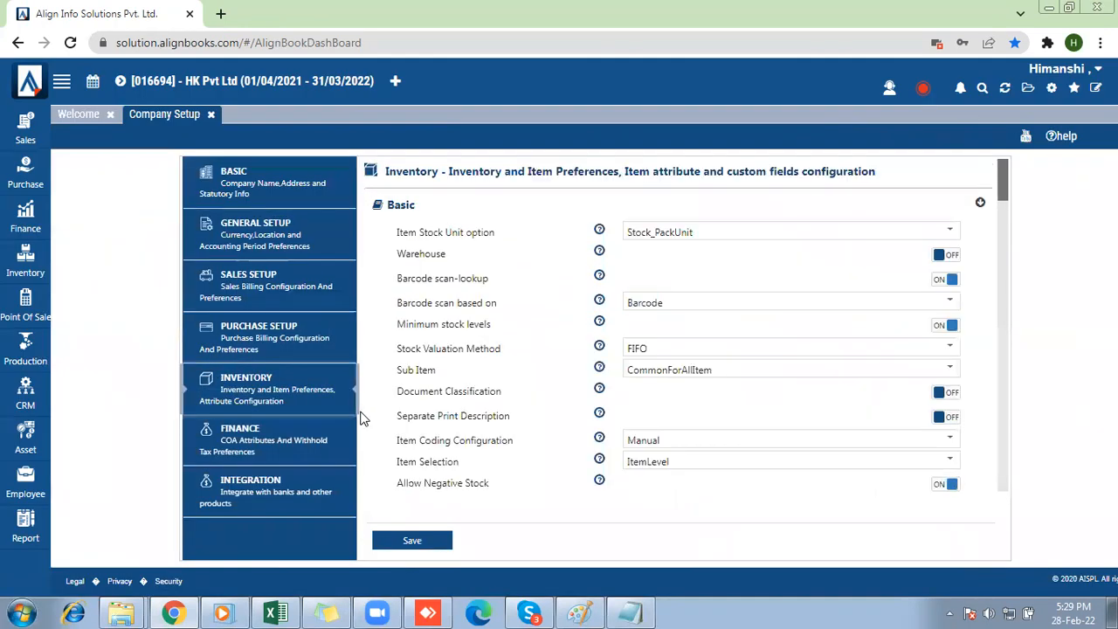
double_click(400, 278)
left_click_drag(503, 293, 506, 293)
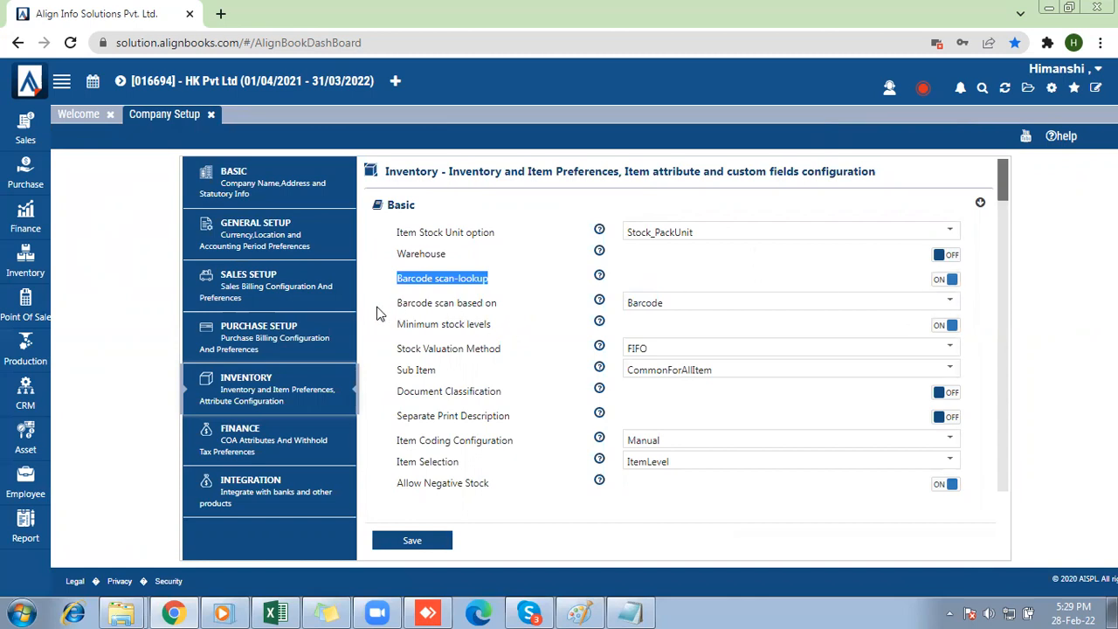
Examine the options for Barcode scan based on and highlight the Minimum stock levels setting in the inventory preferences.
left_click_drag(380, 313, 476, 313)
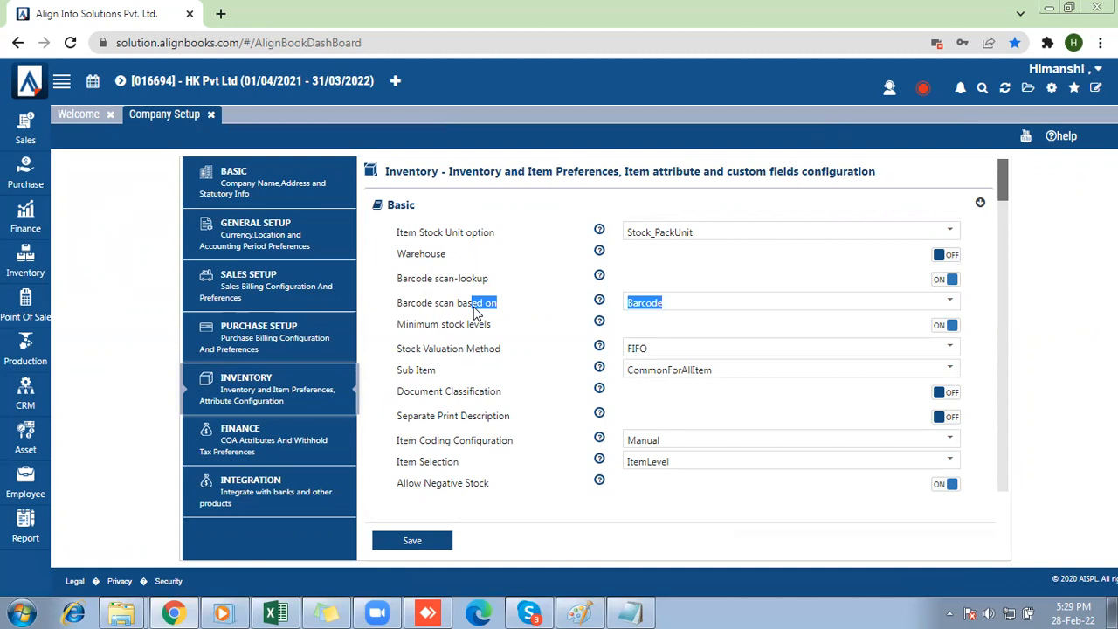
left_click(679, 302)
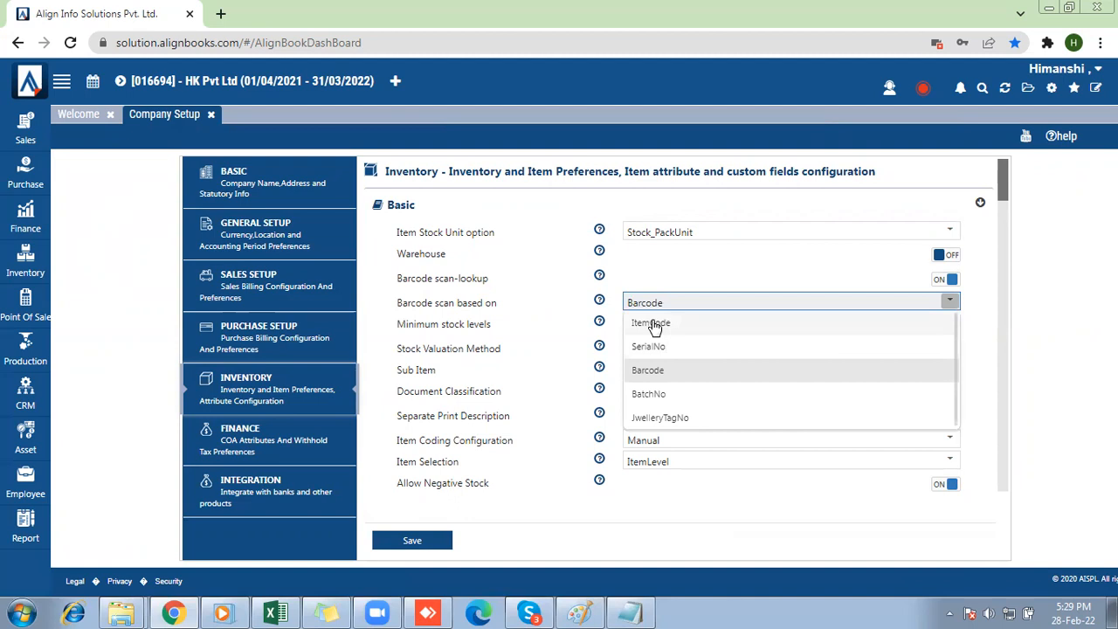
left_click(589, 324)
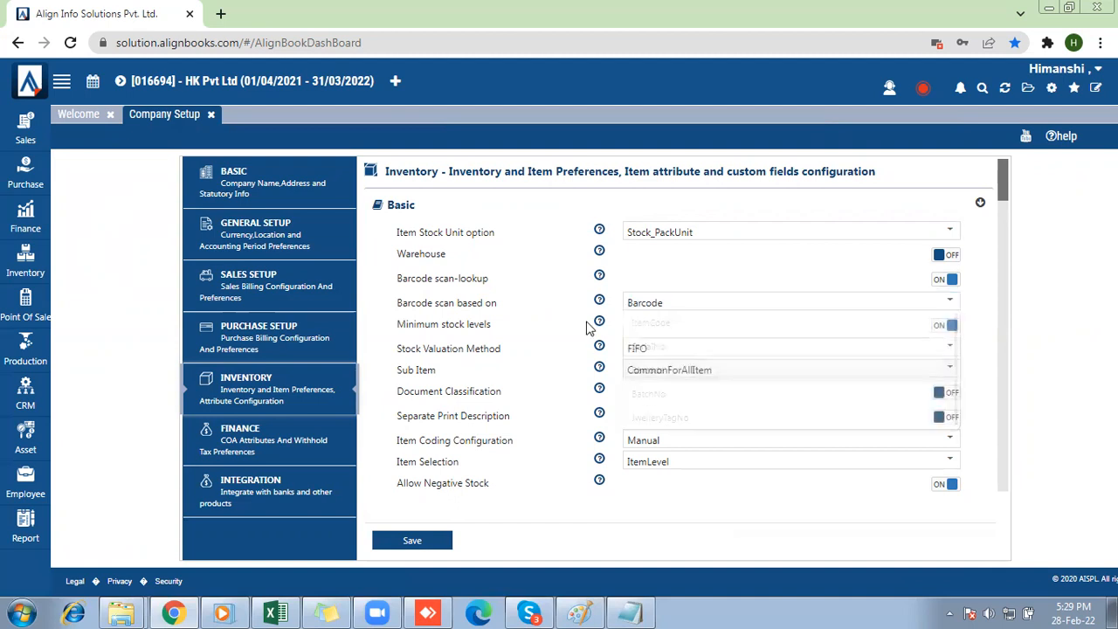
mouse_move(1005, 192)
left_mouse_down()
mouse_move(1013, 266)
mouse_move(1013, 208)
left_mouse_up()
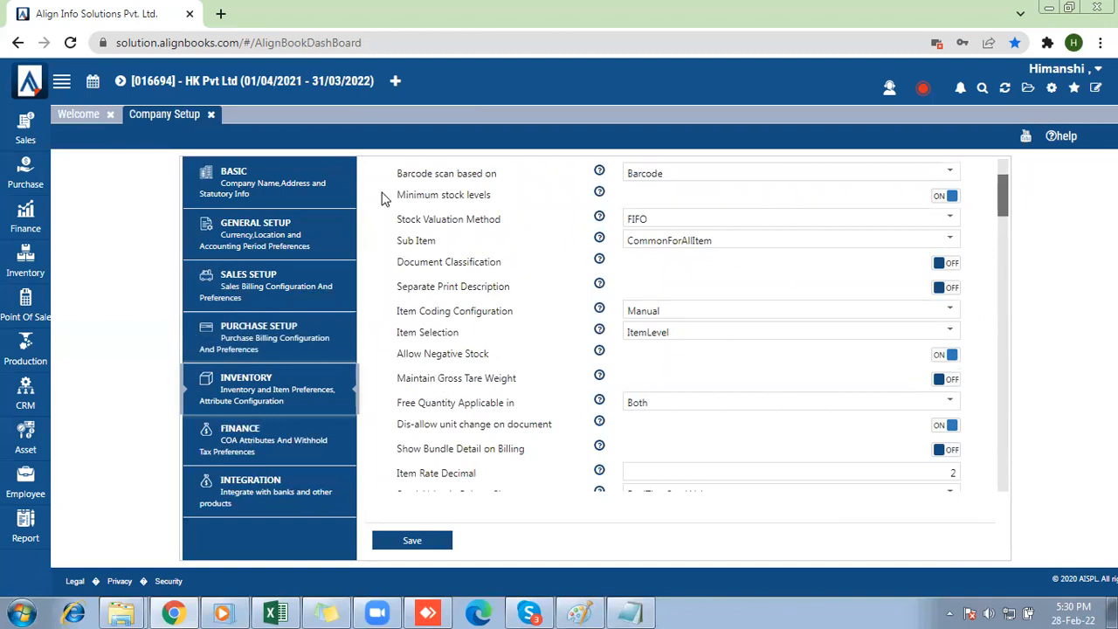
left_click_drag(393, 194, 495, 201)
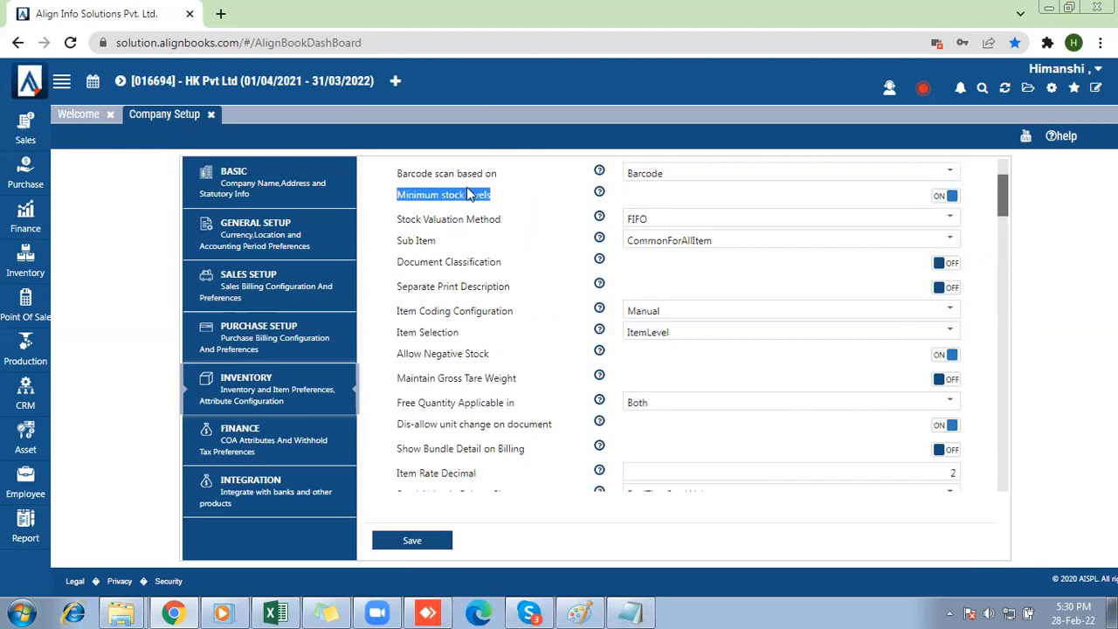
Open a new POS Invoice and look over its scan field, item grid and payment methods.
left_click(25, 314)
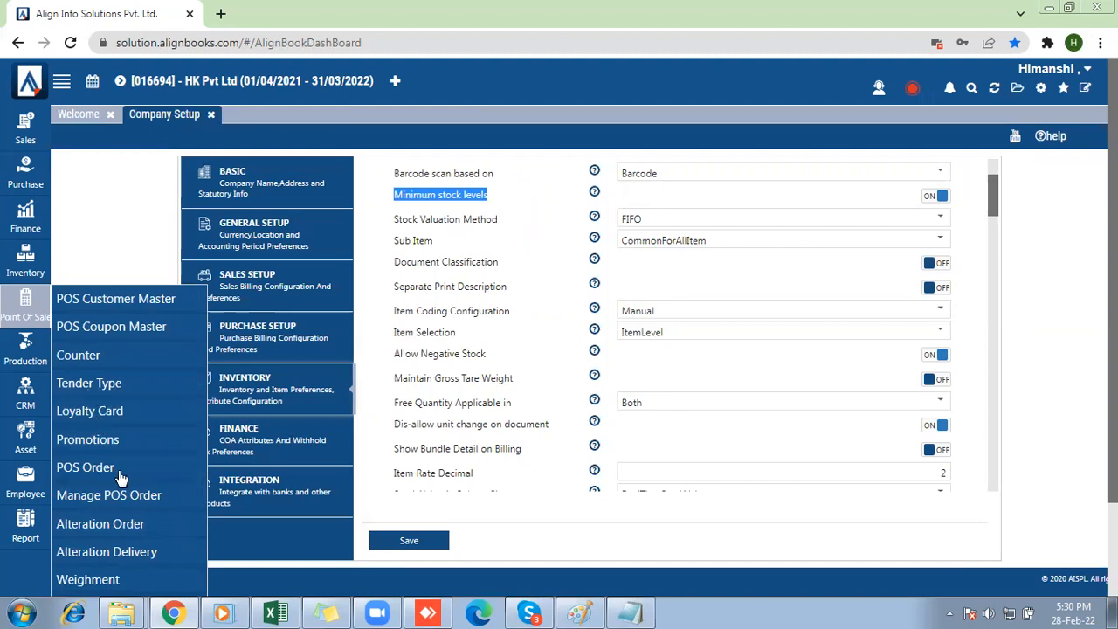
key("ctrl+minus")
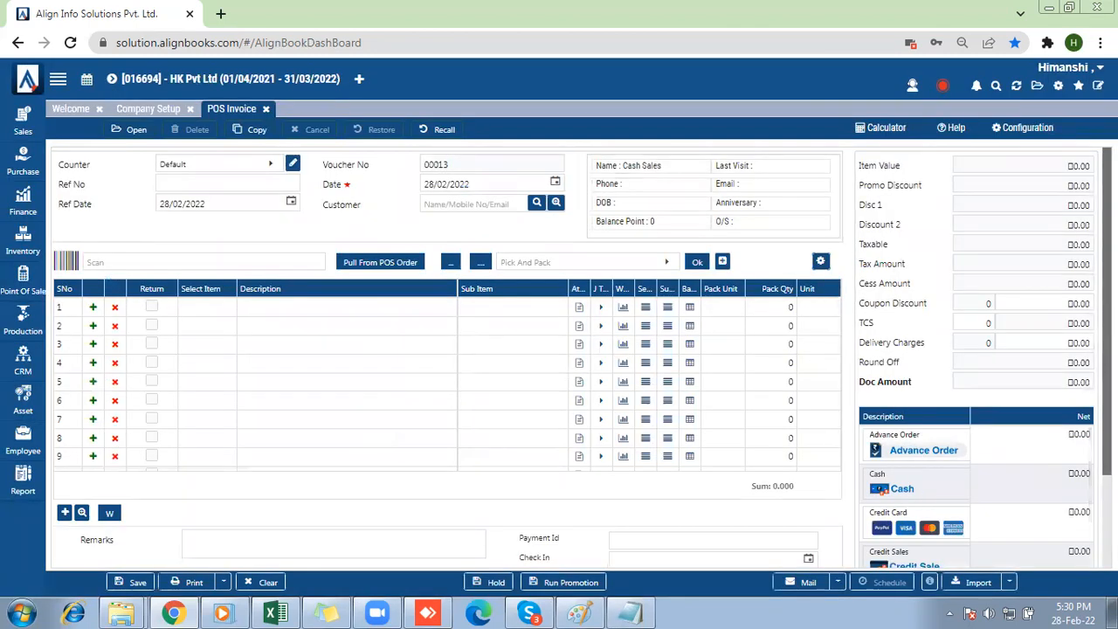
scroll(581, 358, "down", 1)
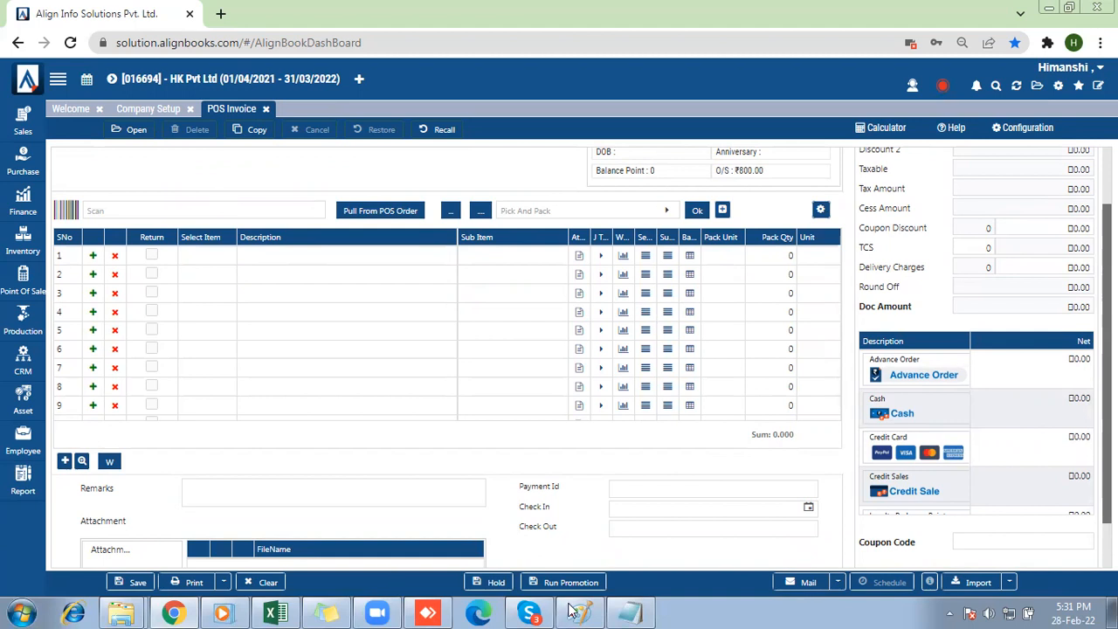
Switch to the Notepad list of business types, highlight the entry under discussion, and minimize the list.
left_click(633, 612)
left_click_drag(635, 305, 776, 305)
left_click(894, 193)
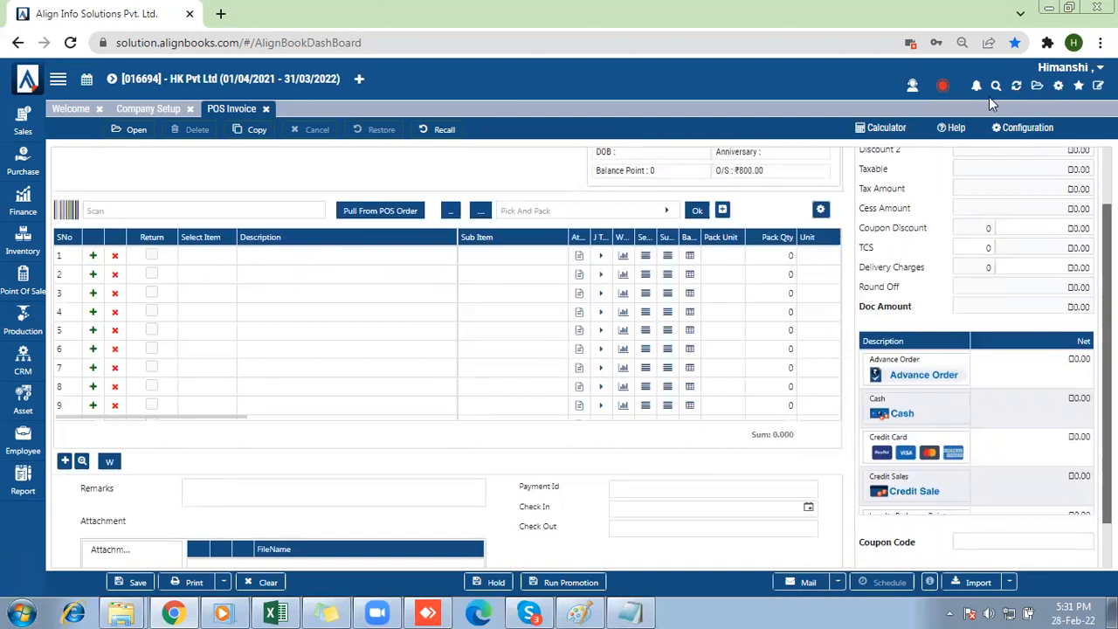
Refresh the workspace and confirm closing all open pages to return to the dashboard.
left_click(1018, 87)
left_click(560, 347)
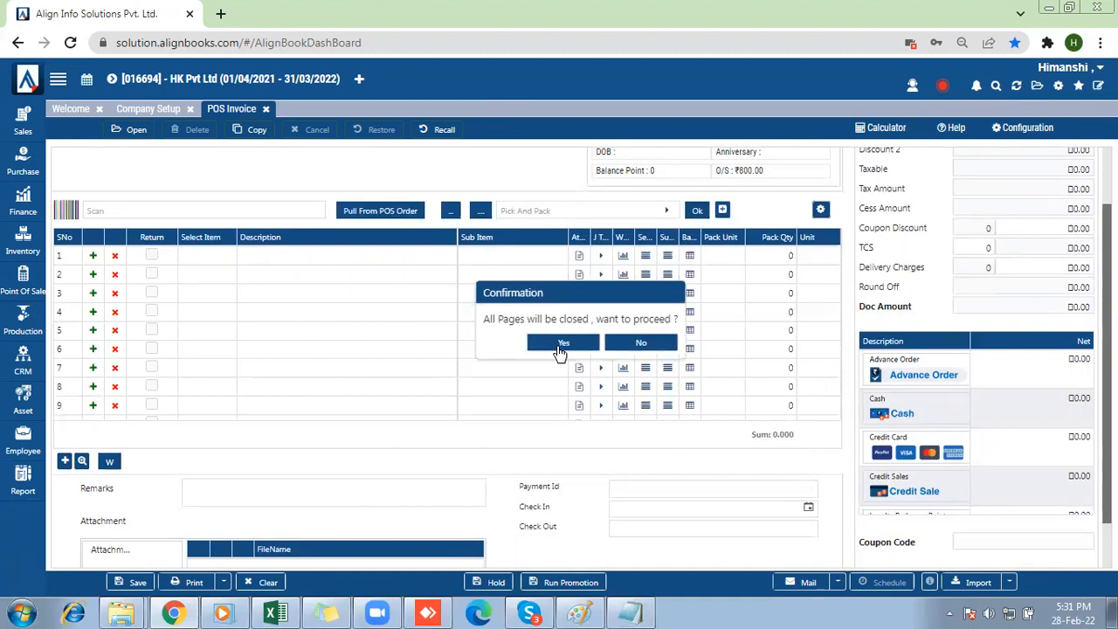
left_click(560, 346)
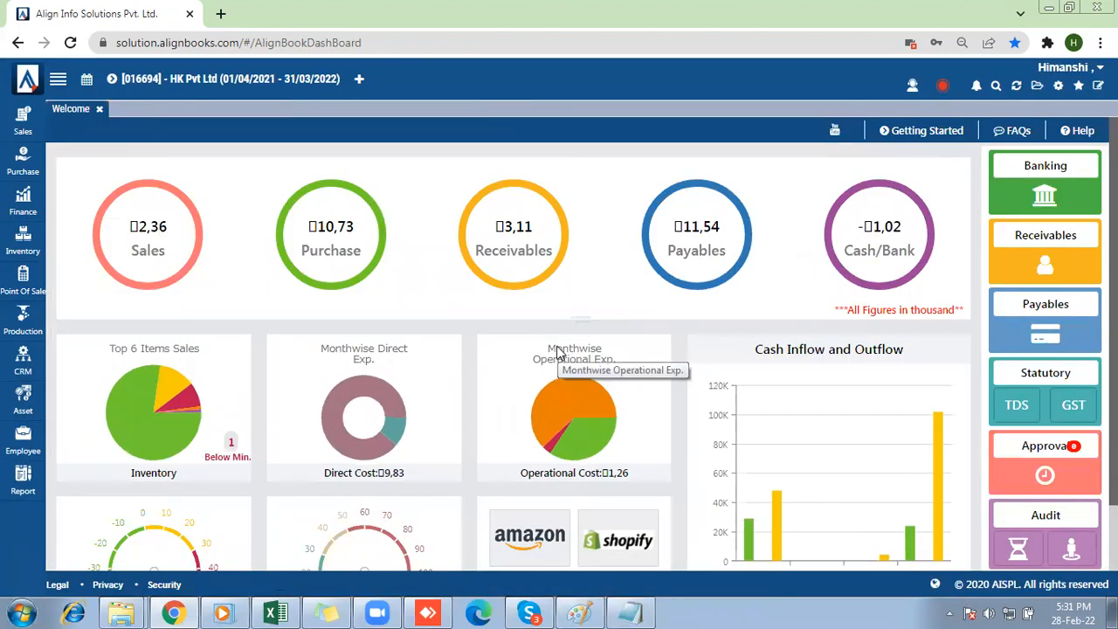
Open the Item Master and start creating a new item of the Inventory kind.
left_click(23, 241)
left_click(79, 236)
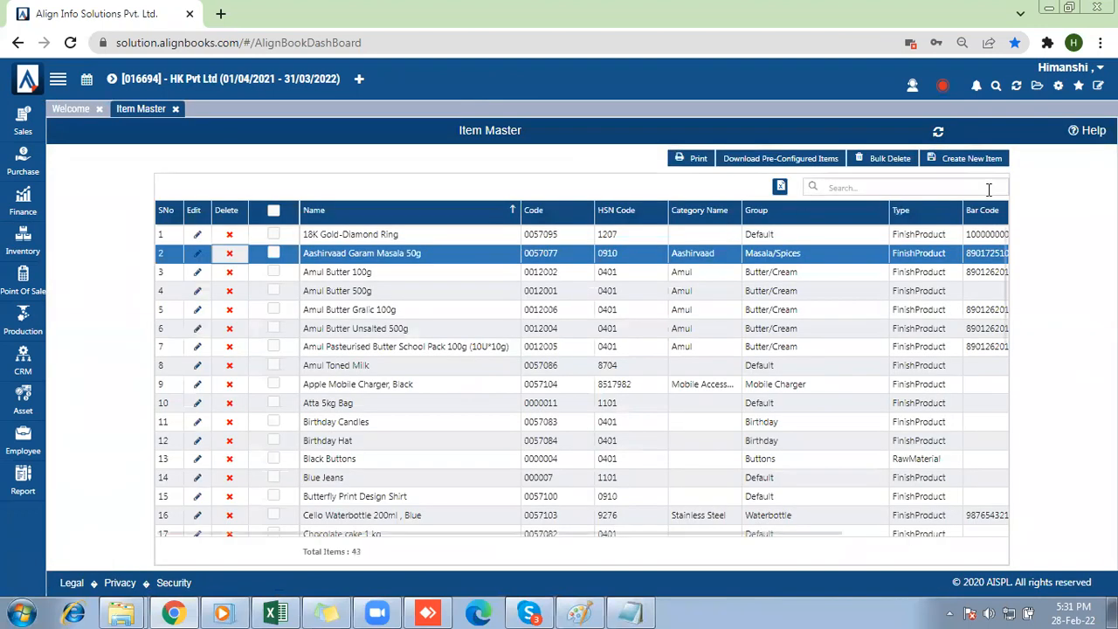
left_click(965, 162)
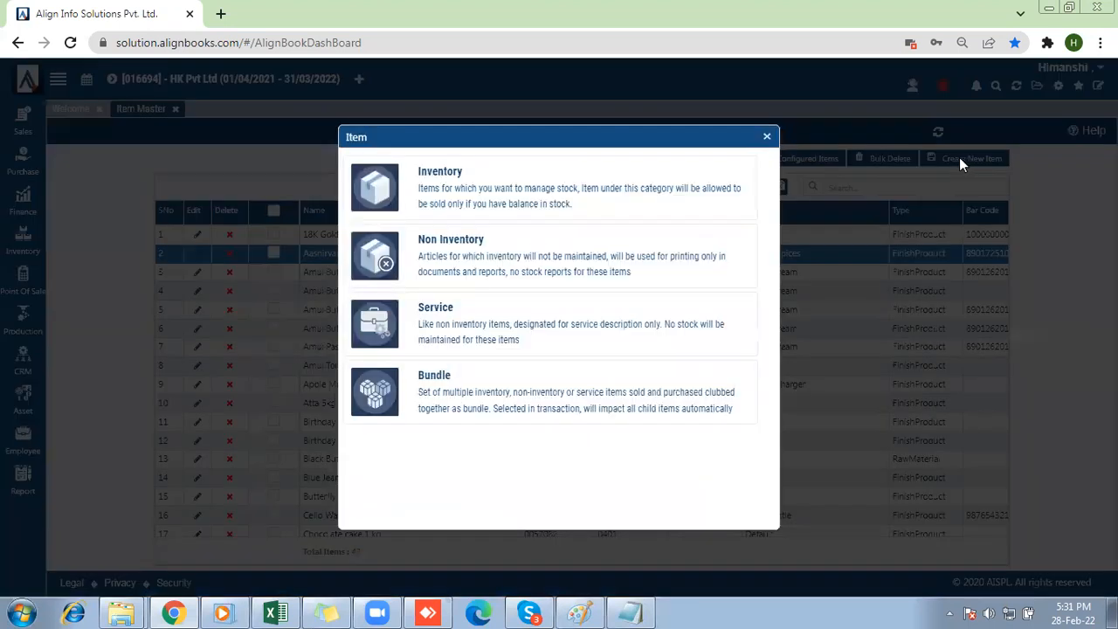
left_click(502, 186)
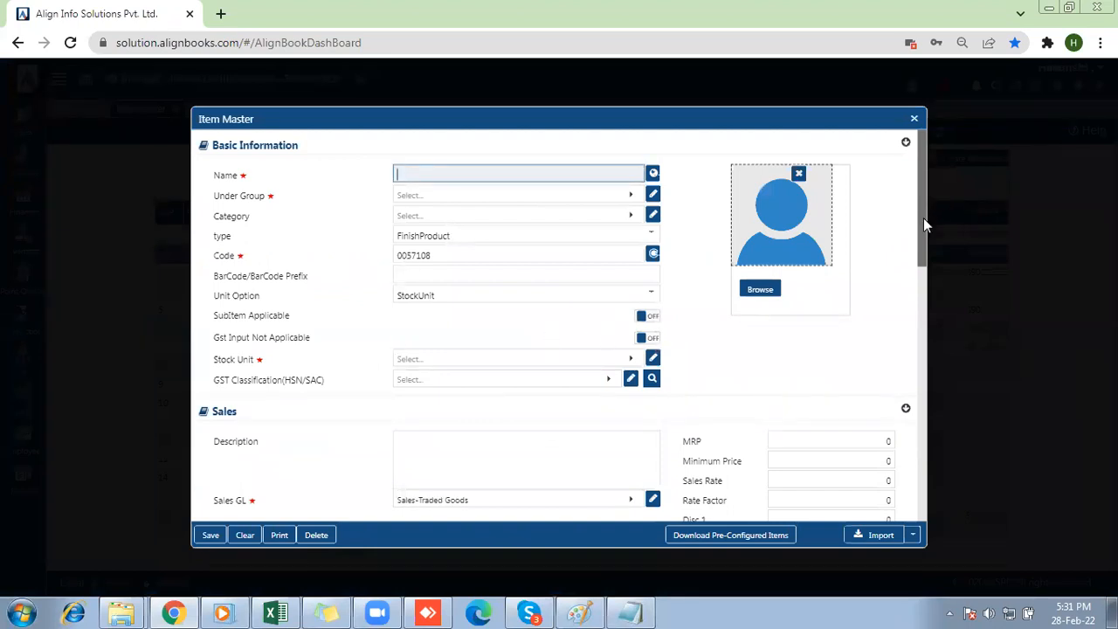
left_click(452, 272)
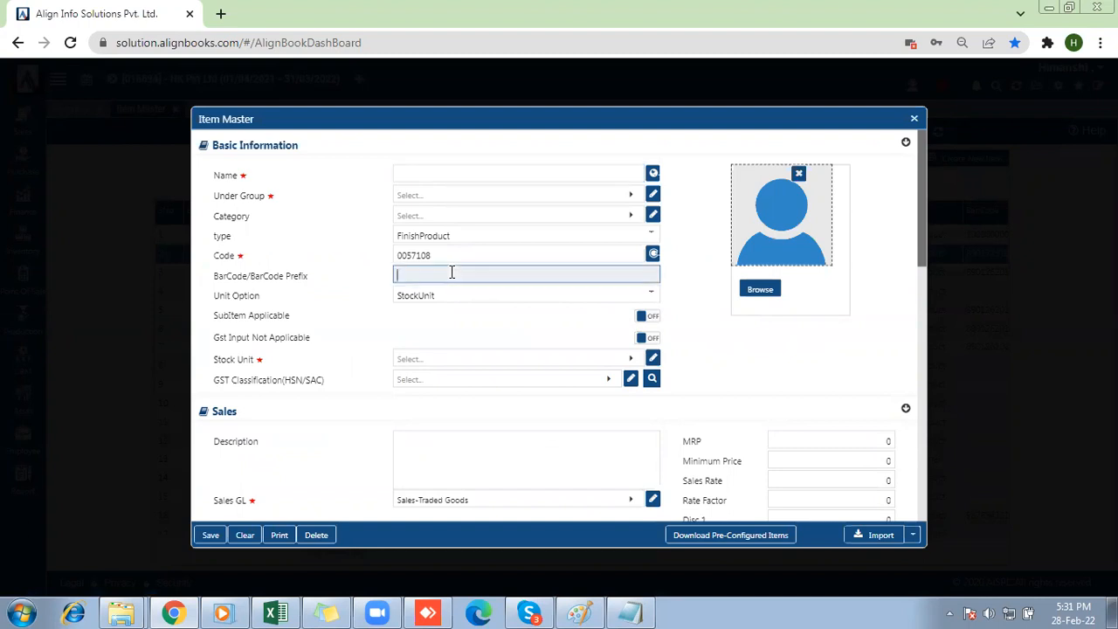
Name the new item Casual Shirt, put it under the Default group, and set its stock unit to NOS.
left_click(414, 172)
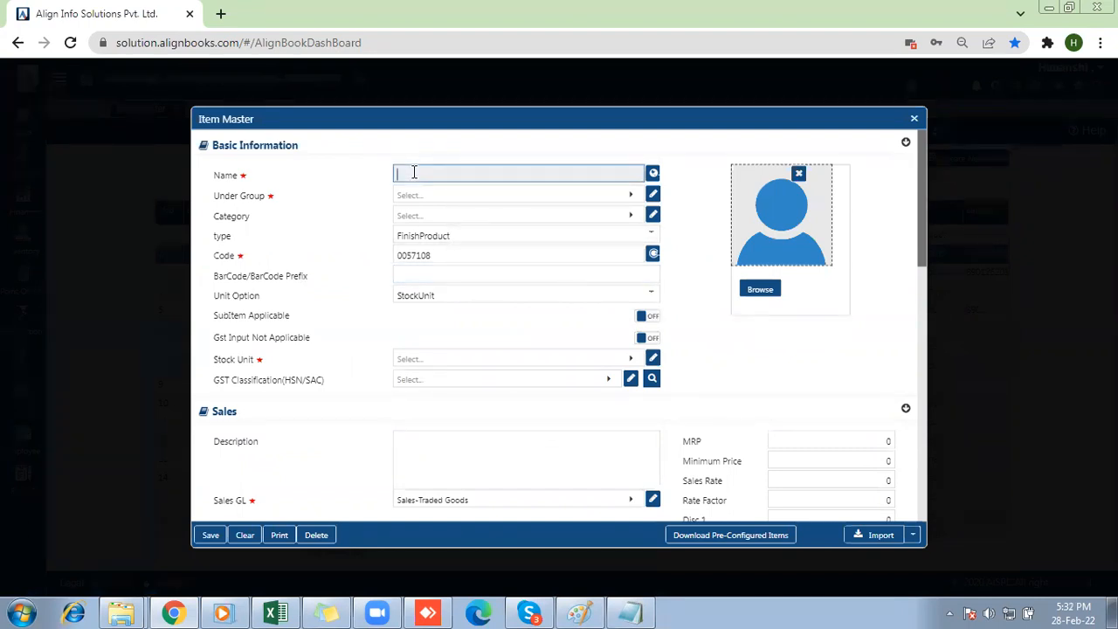
type("Casual Shirt")
left_click(428, 201)
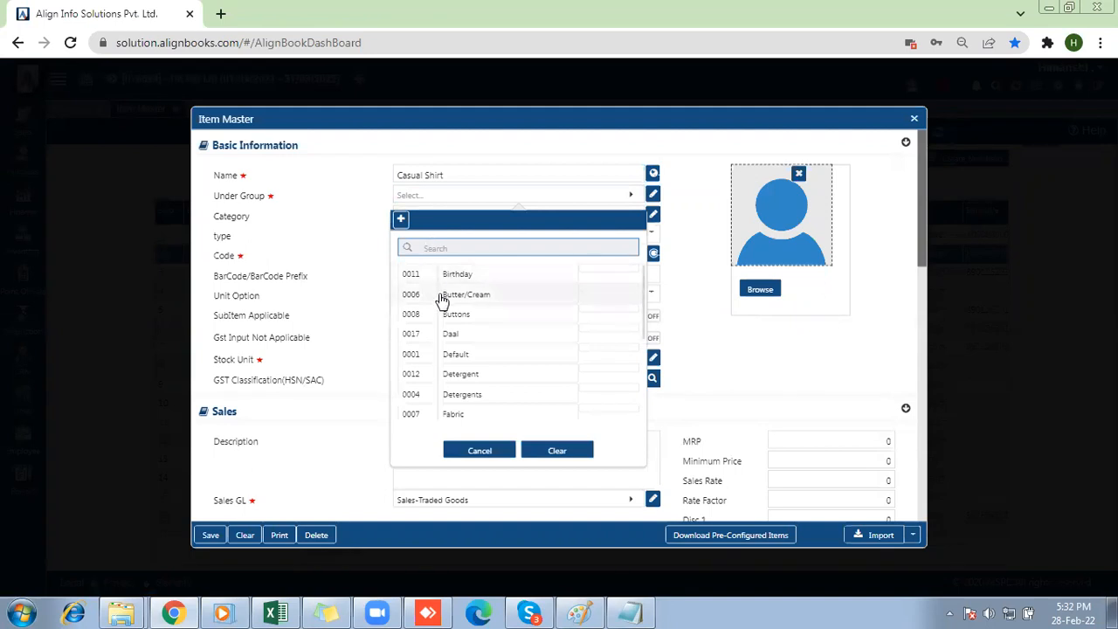
left_click(455, 354)
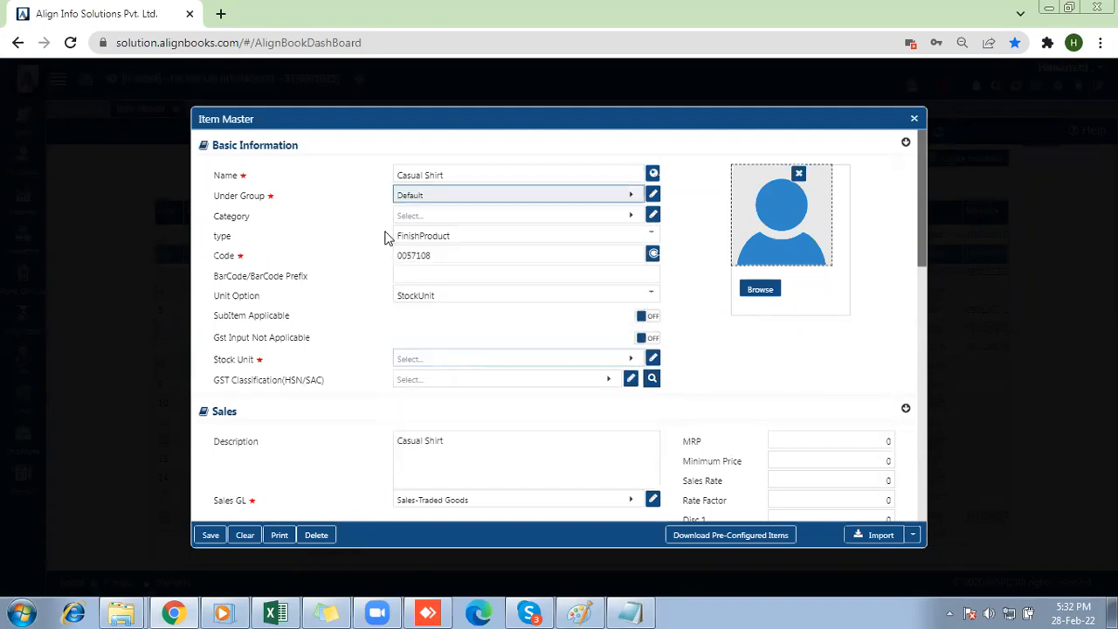
left_click(419, 366)
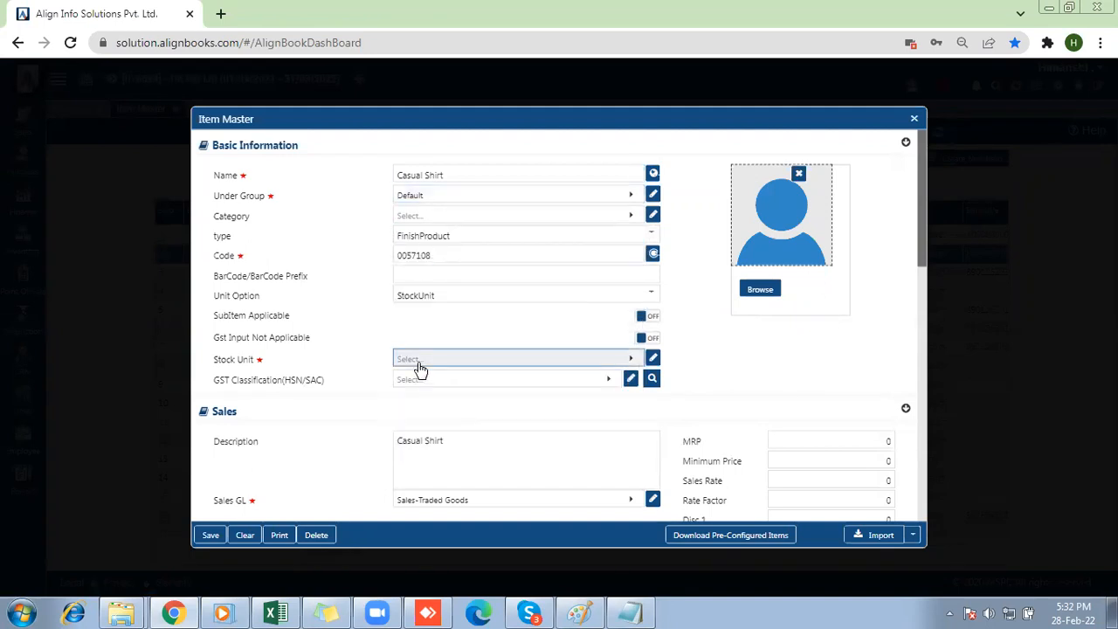
type("nos")
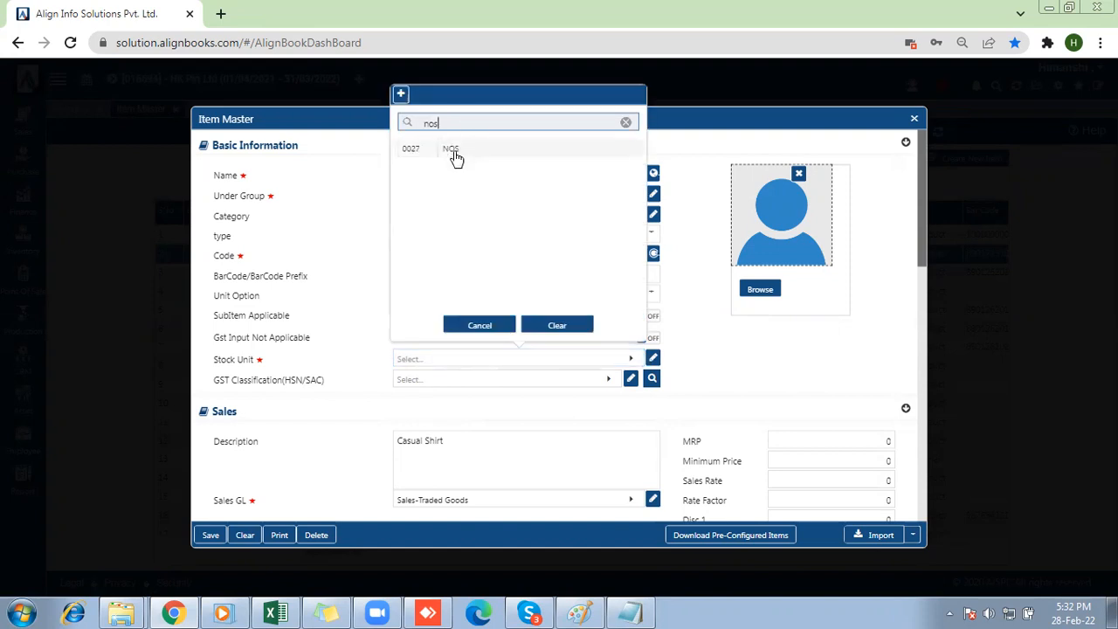
left_click(452, 147)
Set the item's GST classification to 0910 and place the cursor in the BarCode/BarCode Prefix field.
left_click_drag(213, 381, 324, 381)
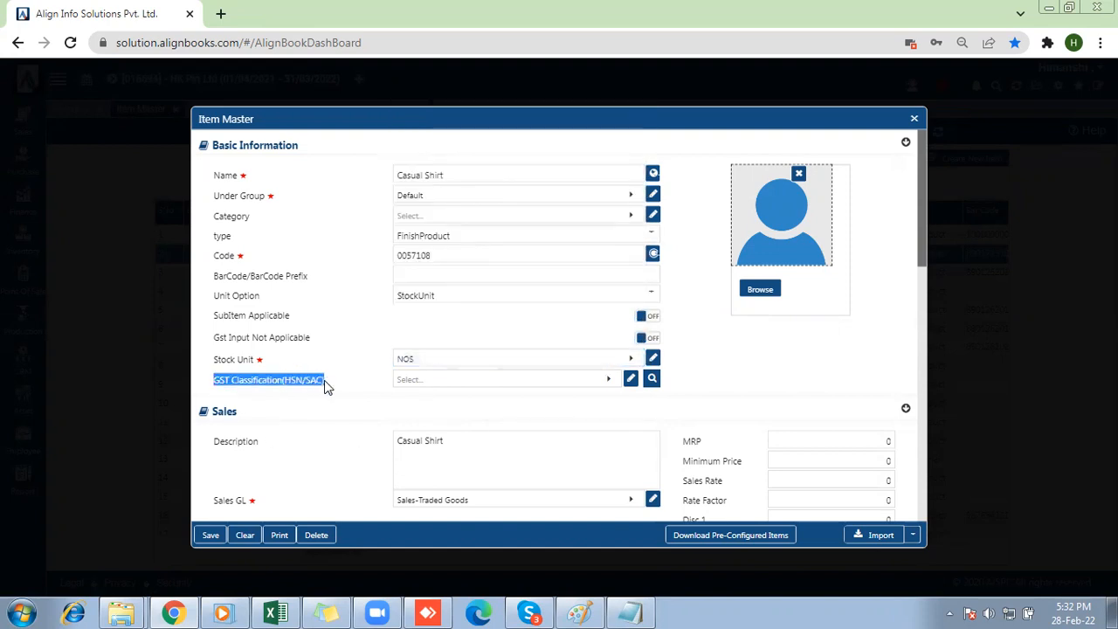
left_click(437, 380)
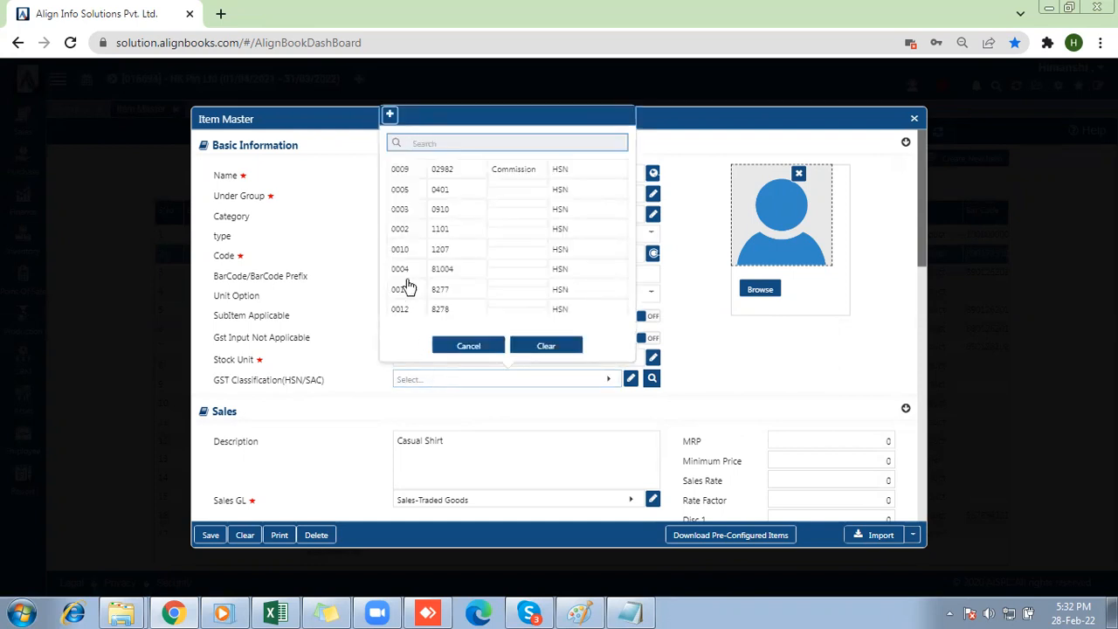
left_click(398, 210)
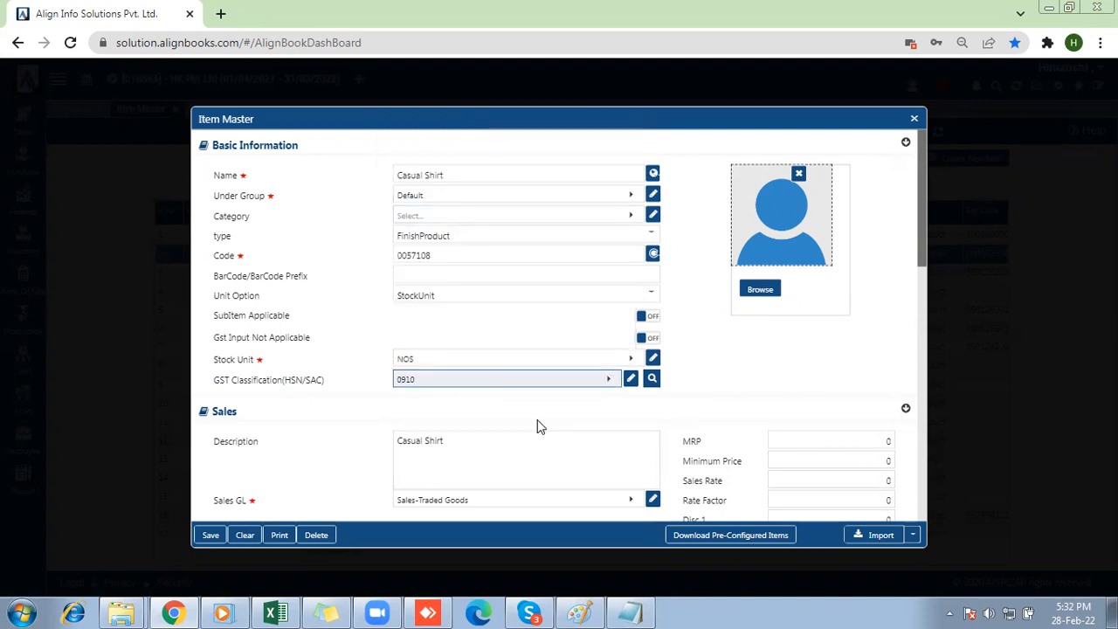
left_click(397, 270)
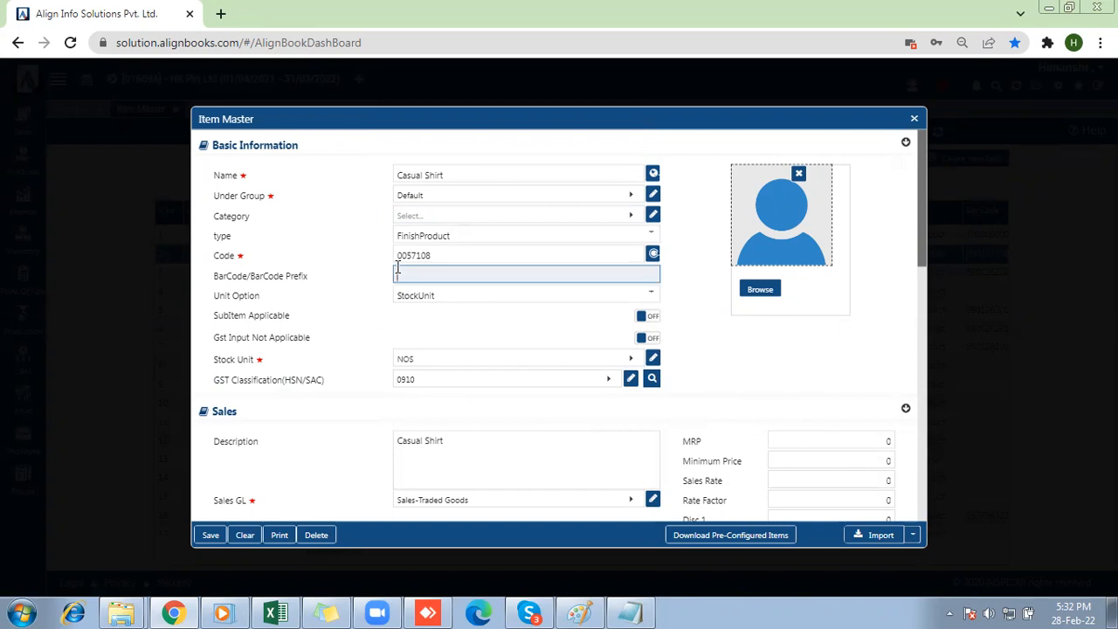
Examine the Item Type options in the Casual Shirt item's inventory settings.
left_click_drag(923, 244, 920, 470)
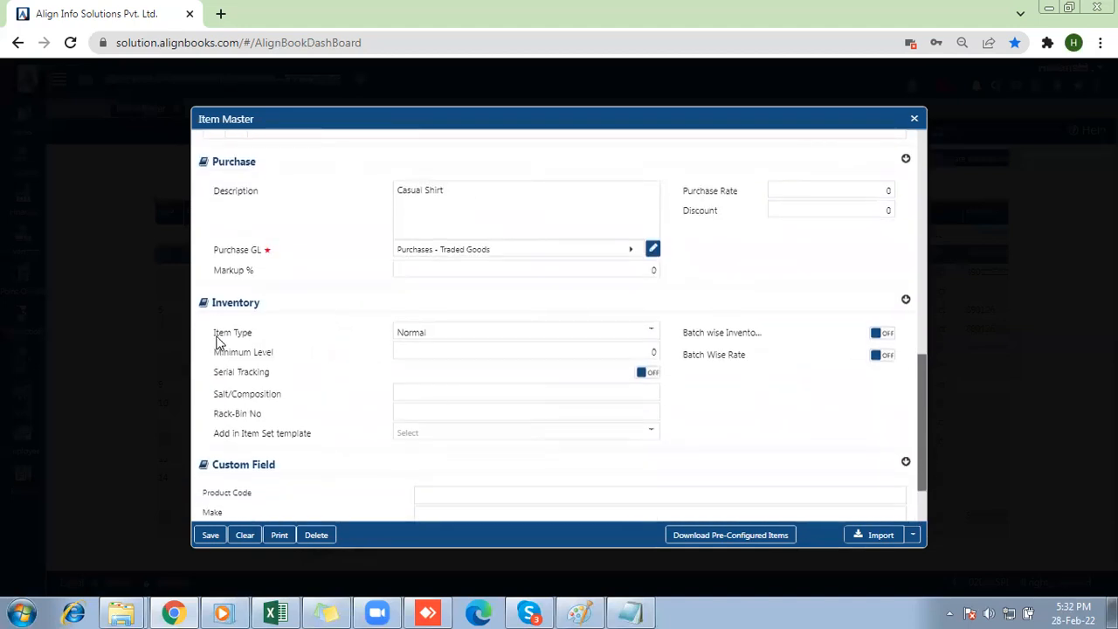
left_click_drag(214, 336, 259, 341)
left_click(429, 332)
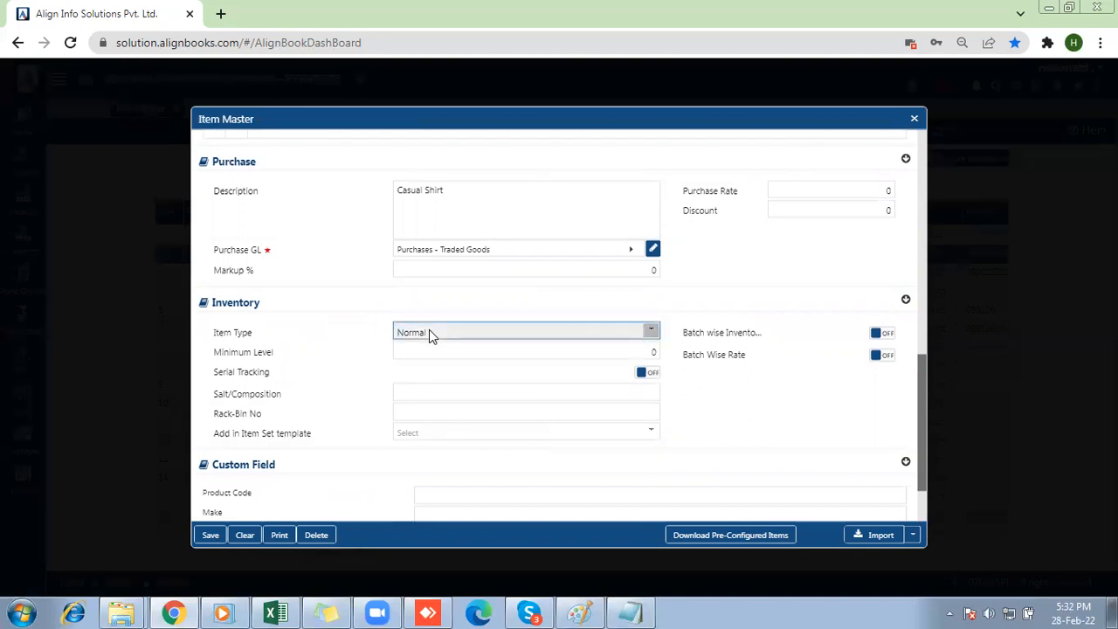
left_click(425, 136)
Save the Casual Shirt item and close both the item form and the item kind chooser.
left_click(216, 535)
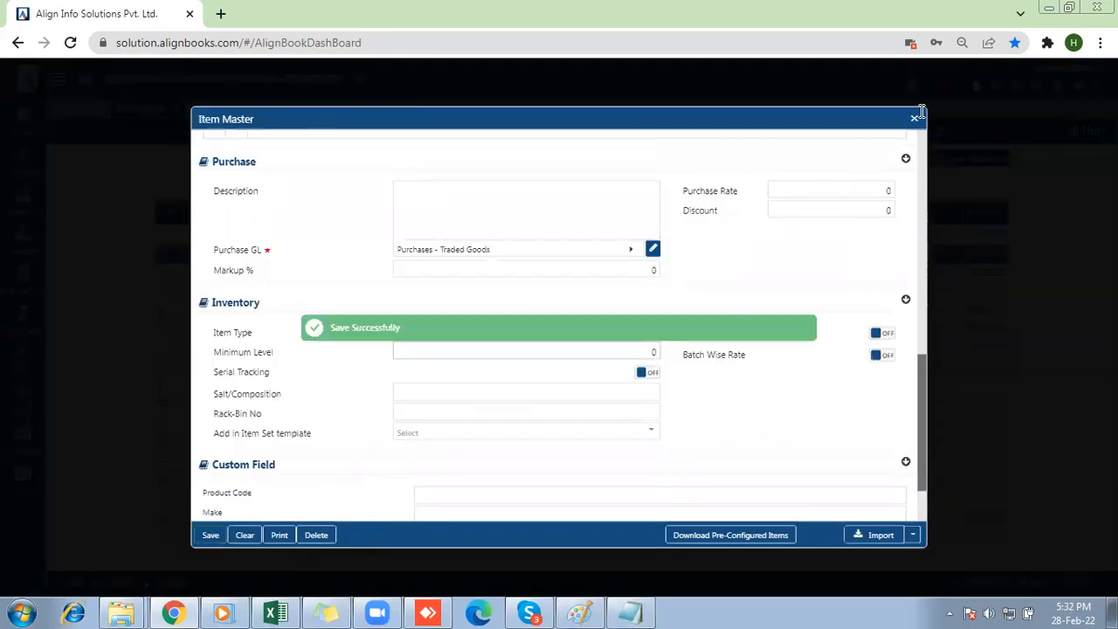
left_click(913, 120)
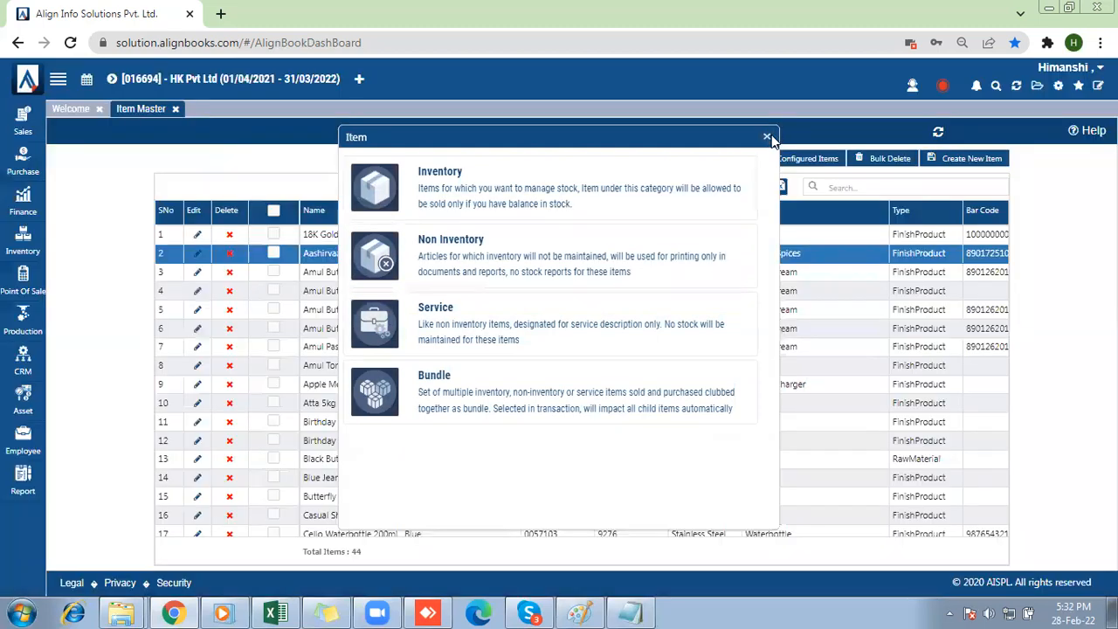
left_click(768, 138)
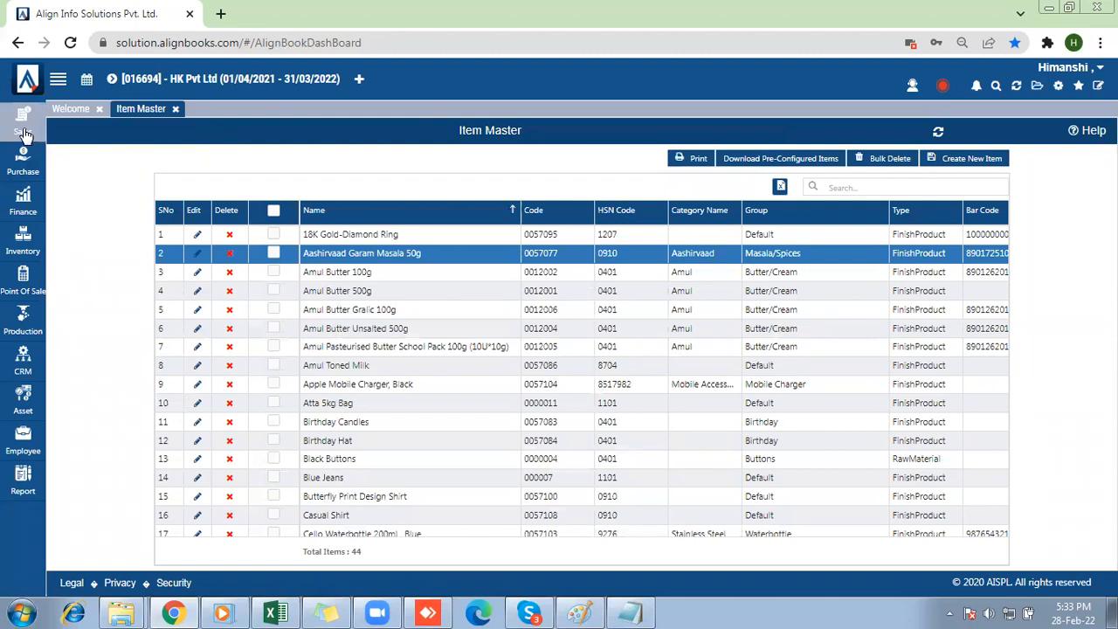
left_click(22, 159)
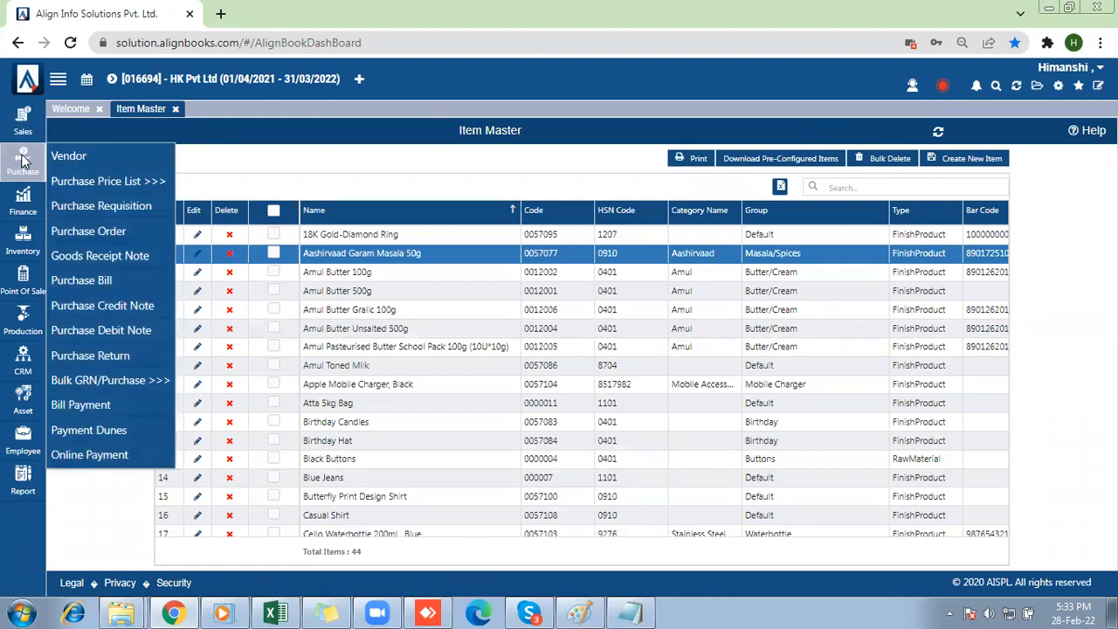
left_click(101, 284)
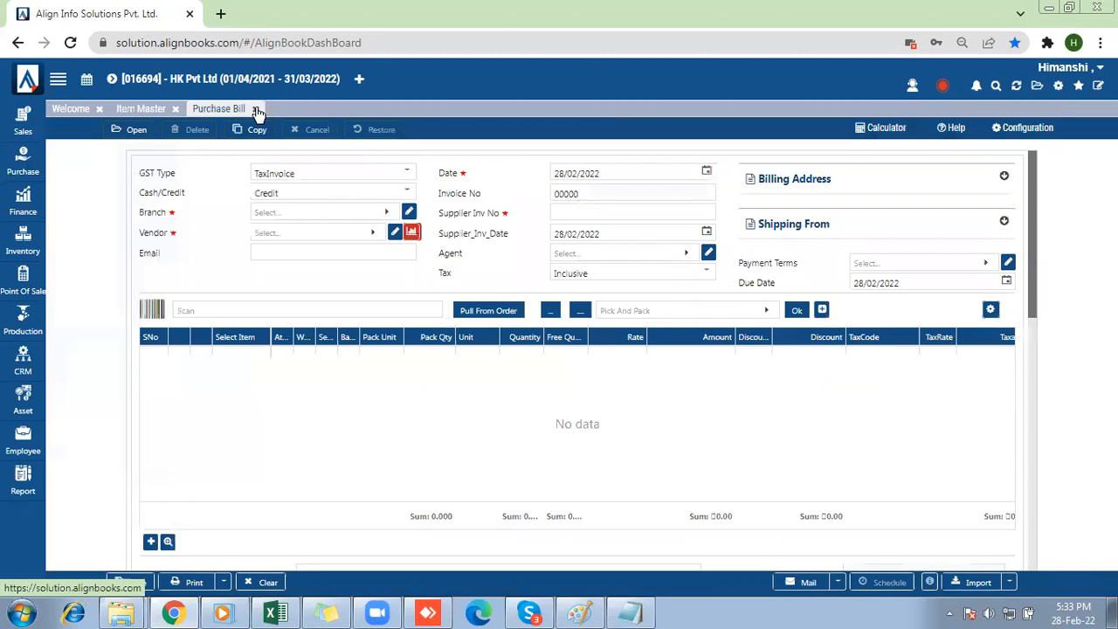
left_click(174, 110)
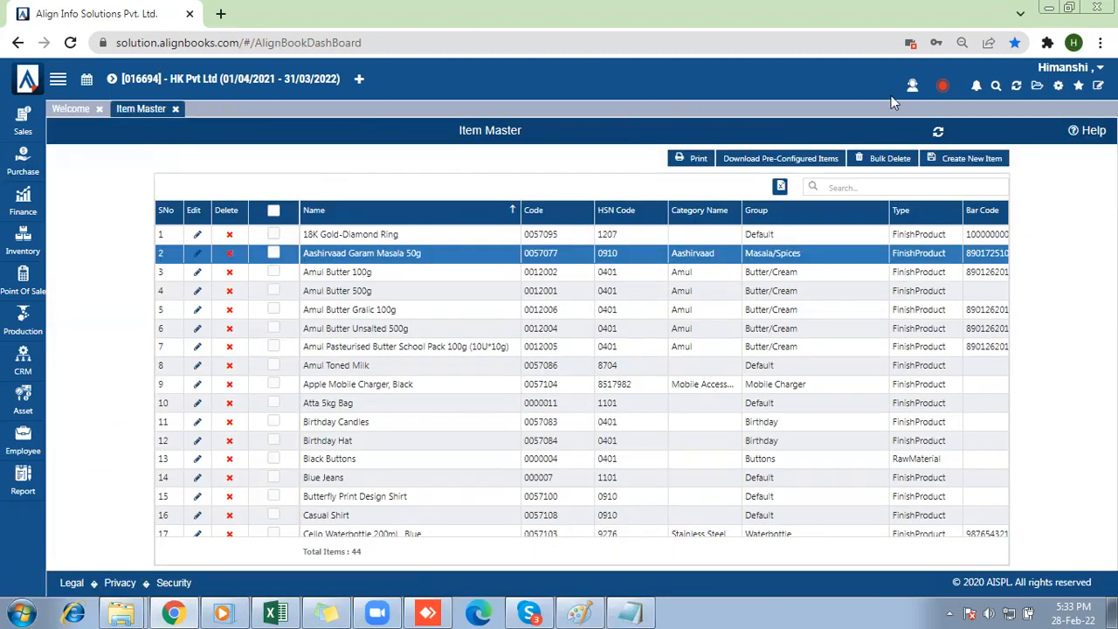
Open Company Setup from the configuration options and display its inventory preferences.
left_click(1059, 87)
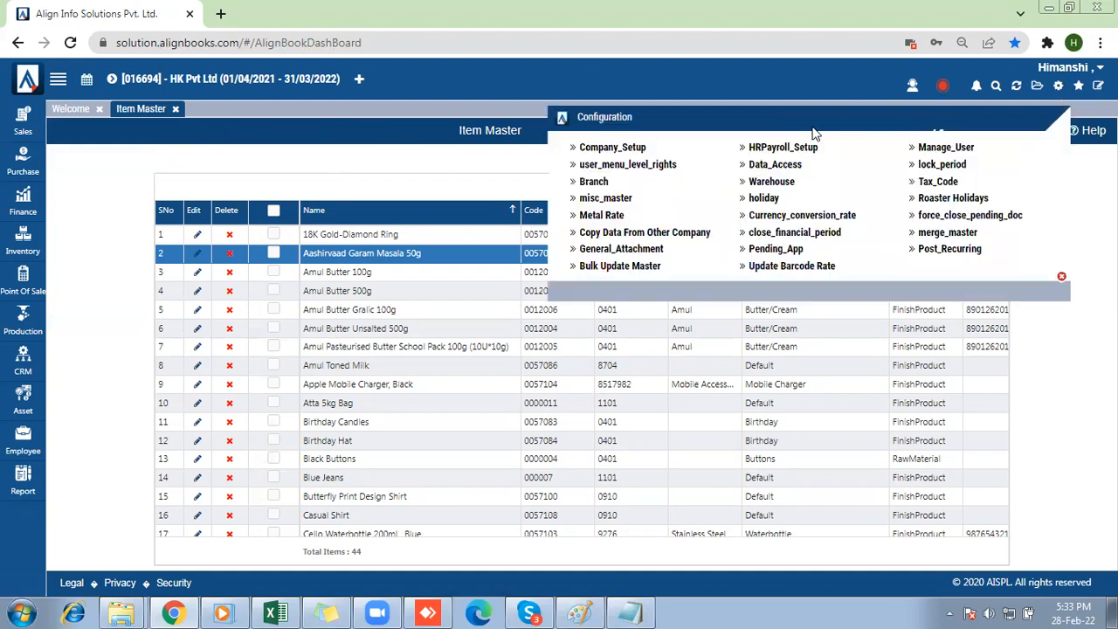
left_click(627, 150)
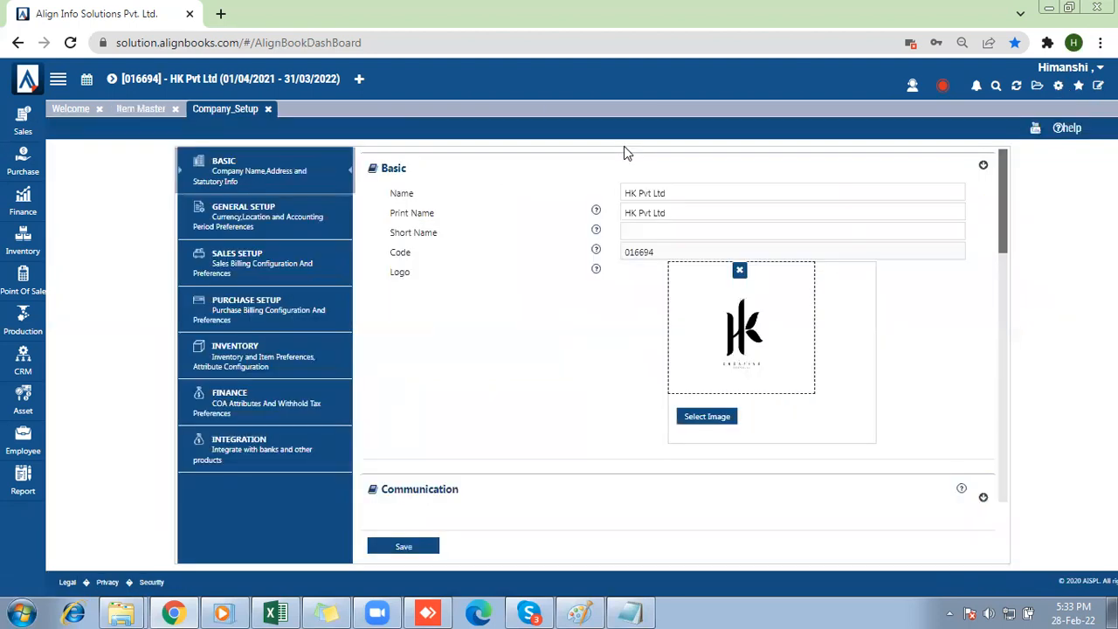
left_click(233, 352)
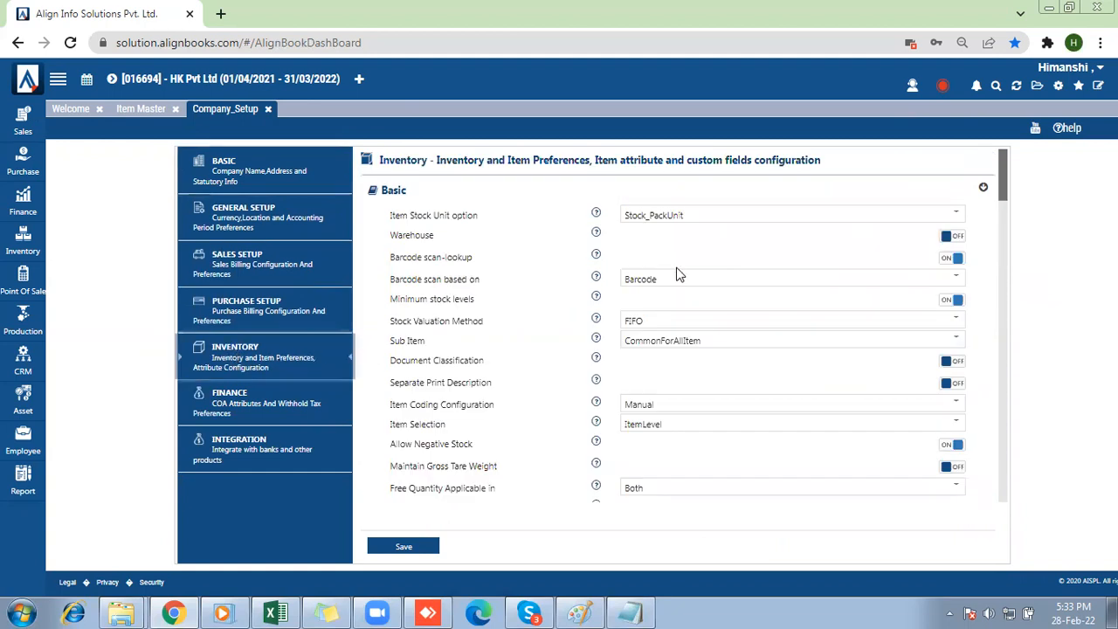
Examine the Size, Colour, Style and Fabric captions under Item Document Attribute in the inventory preferences.
left_click_drag(1007, 194, 1005, 378)
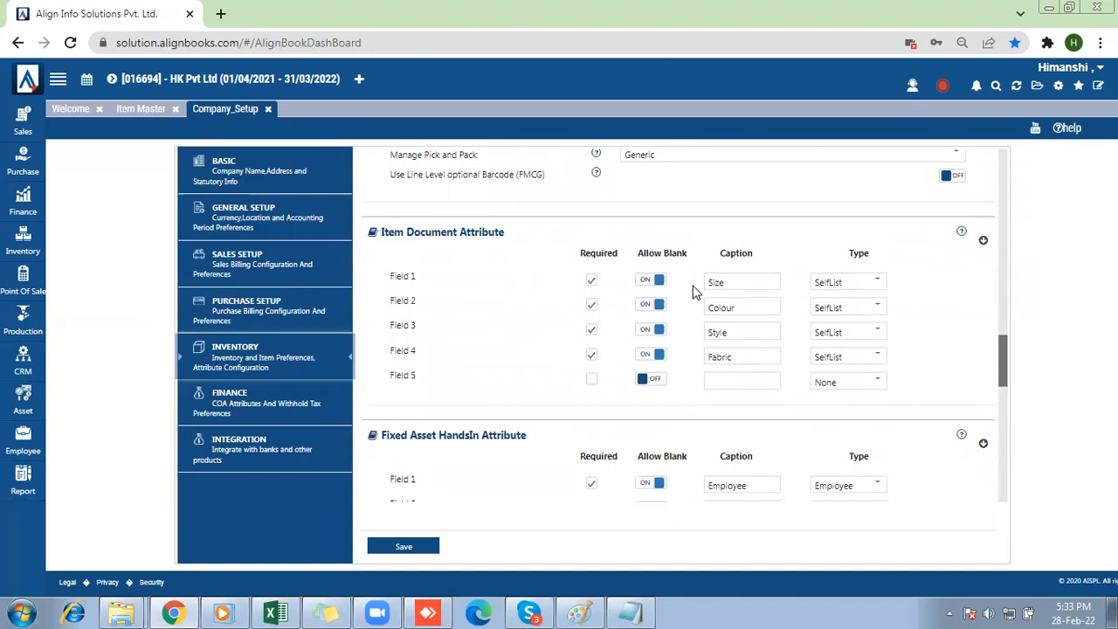
double_click(734, 281)
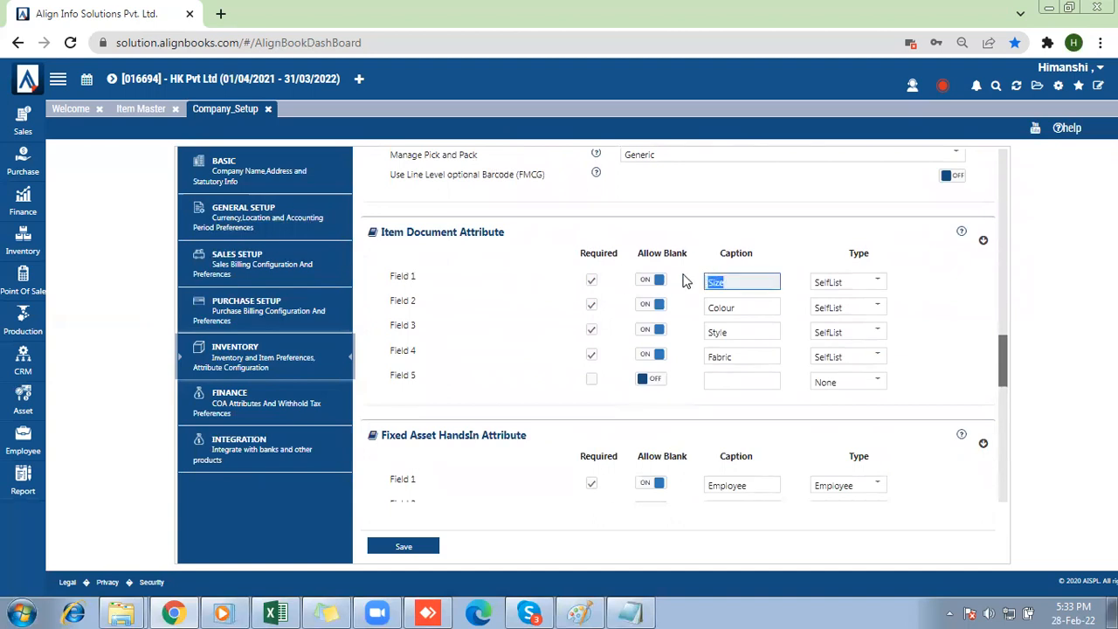
double_click(741, 305)
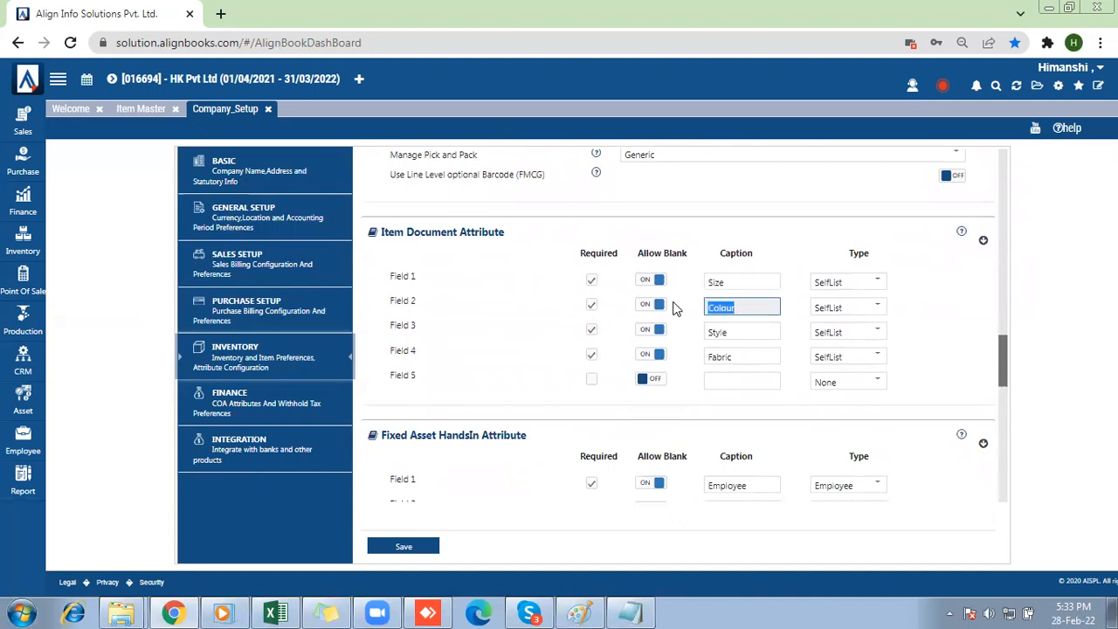
double_click(739, 333)
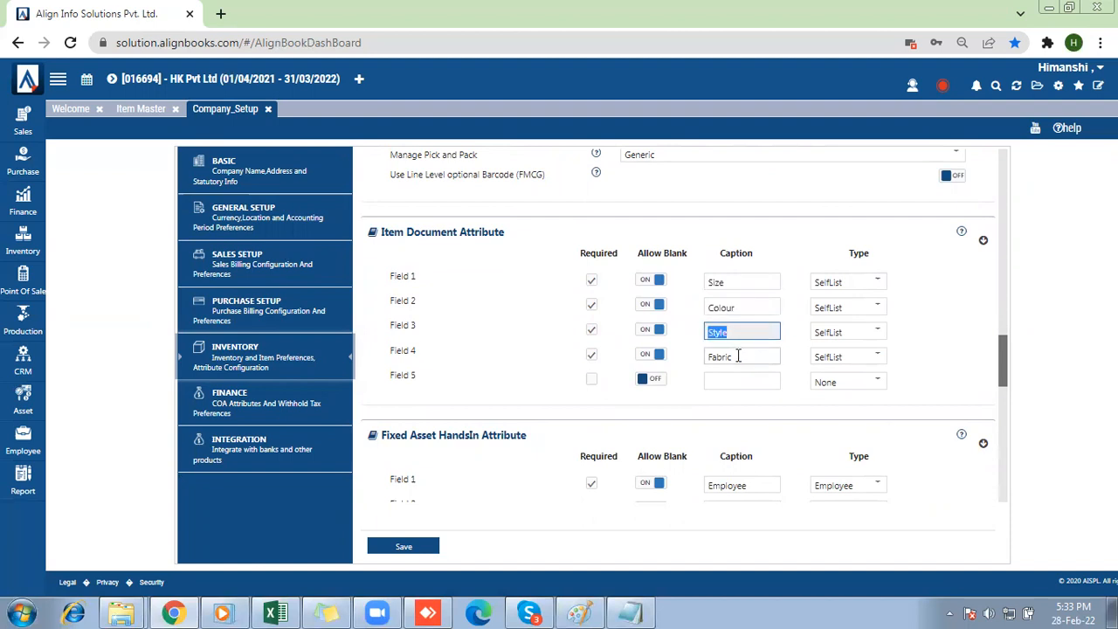
double_click(738, 357)
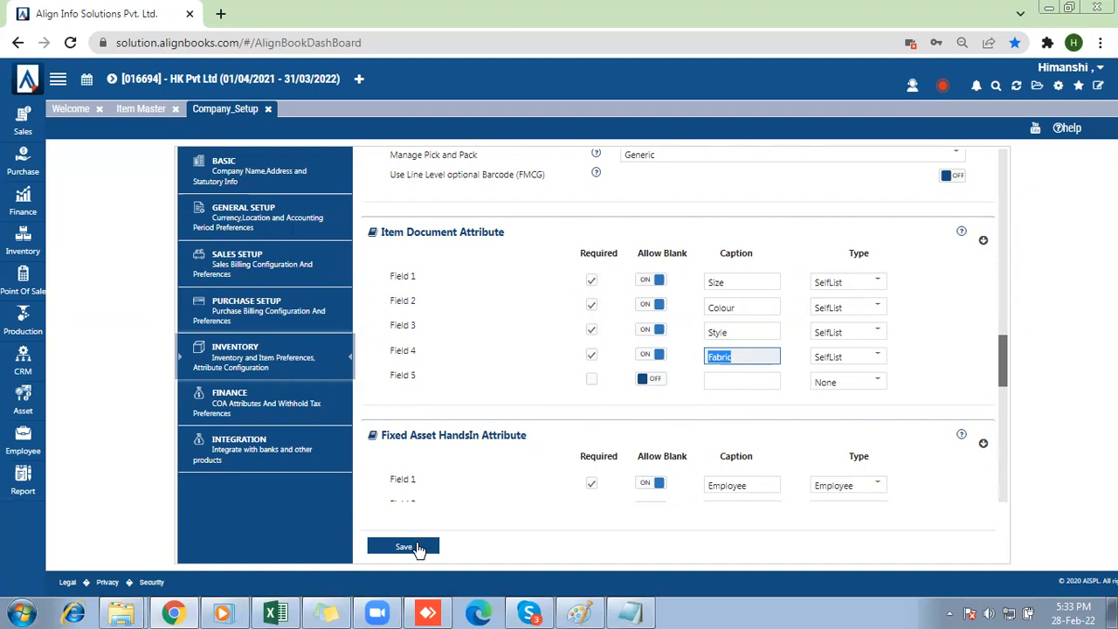
Choose SelfList as the type of the Size document attribute and save the company setup.
left_click(852, 286)
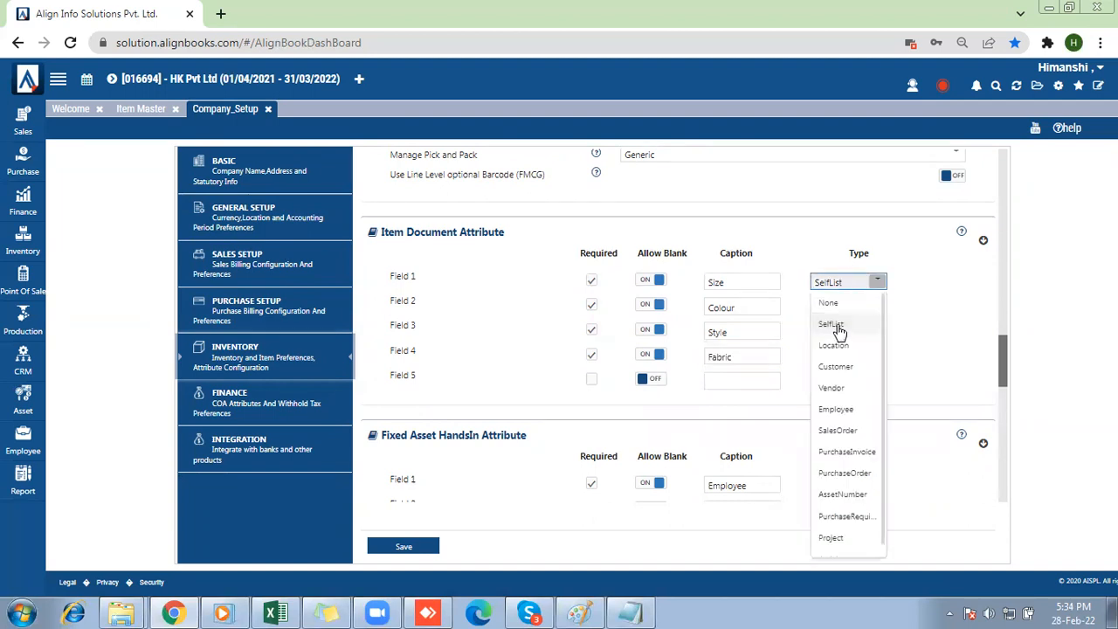
left_click(834, 321)
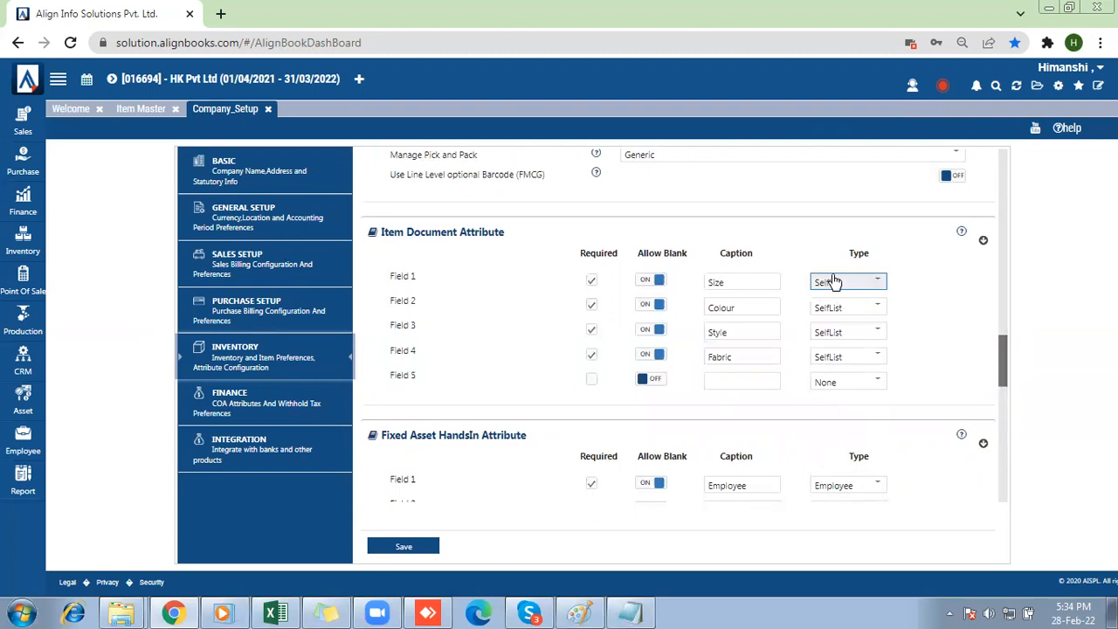
left_click(416, 548)
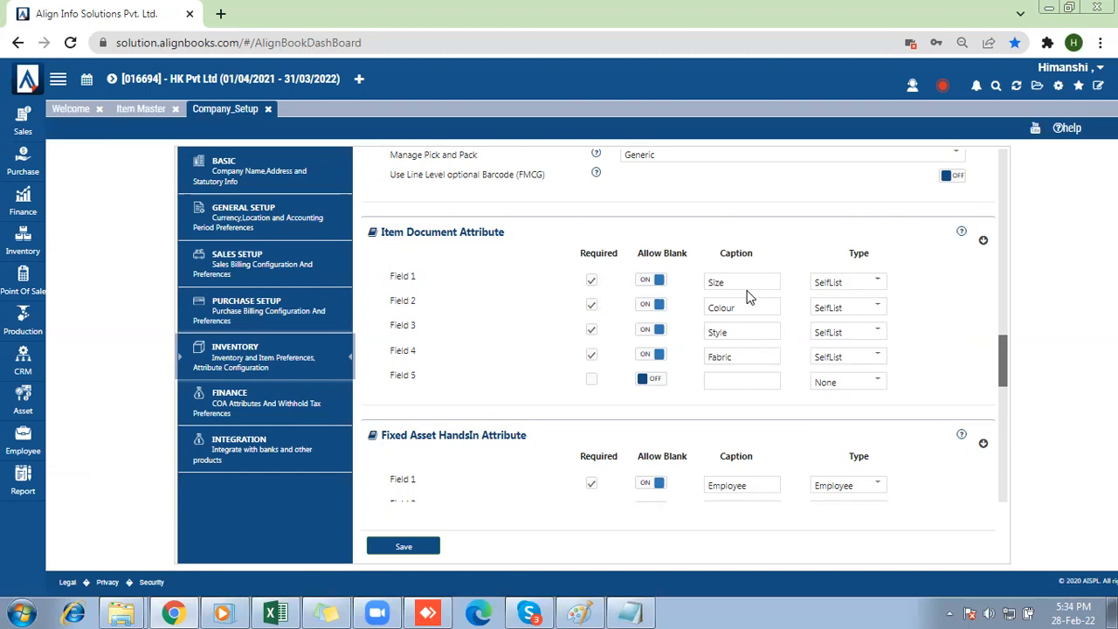
left_click(397, 548)
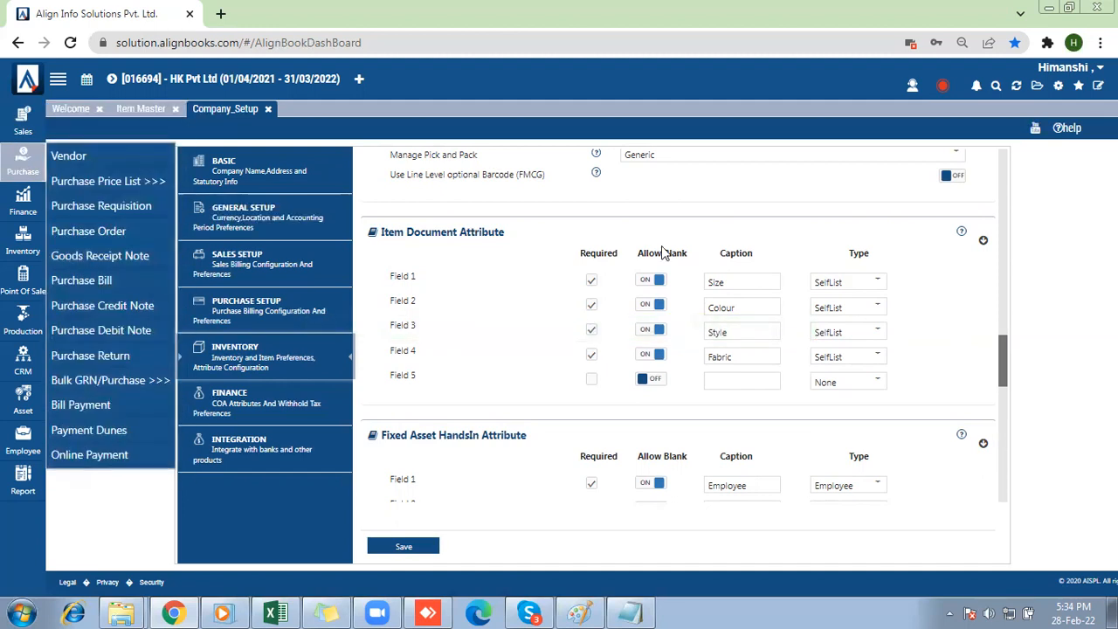
Turn on Attribute Based Barcode in the inventory preferences and save the company setup.
left_click_drag(1003, 347, 998, 309)
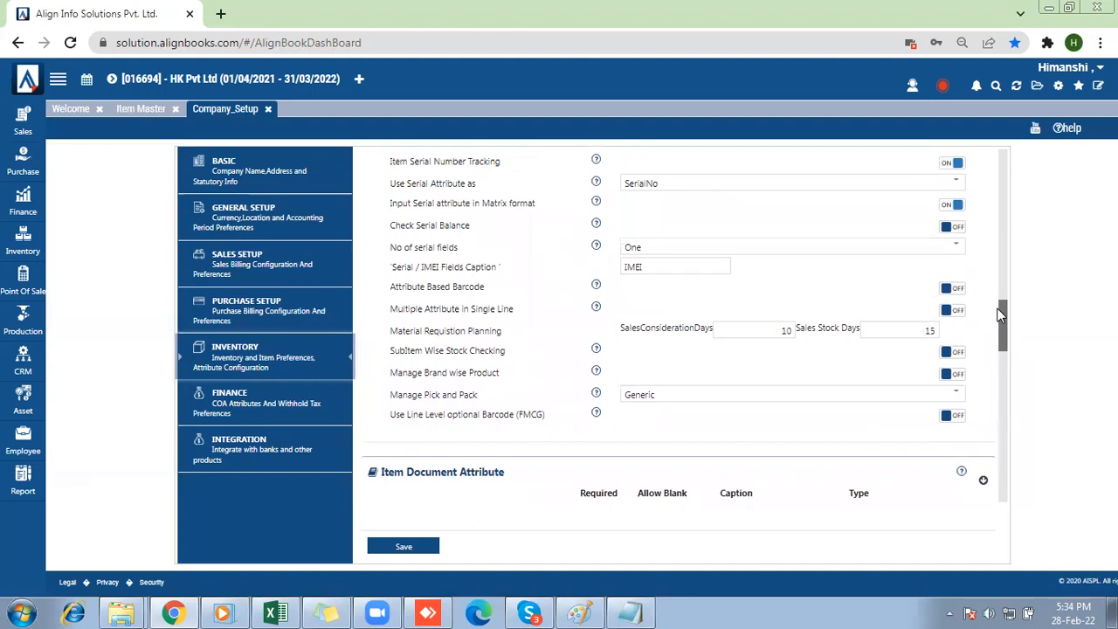
left_click_drag(486, 289, 395, 294)
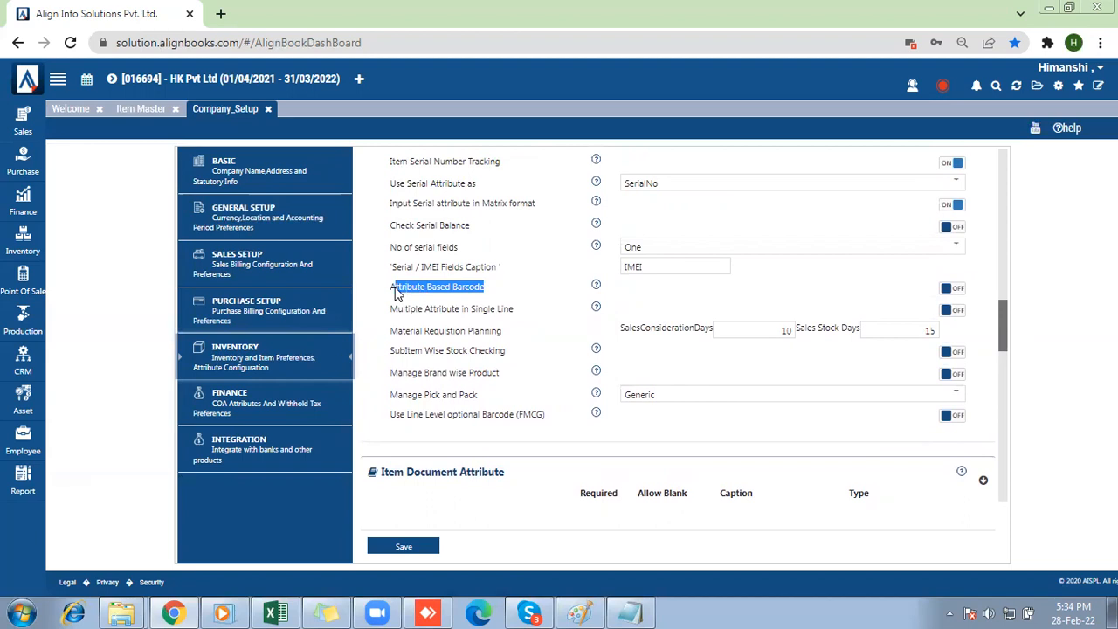
left_click(952, 290)
left_click(411, 546)
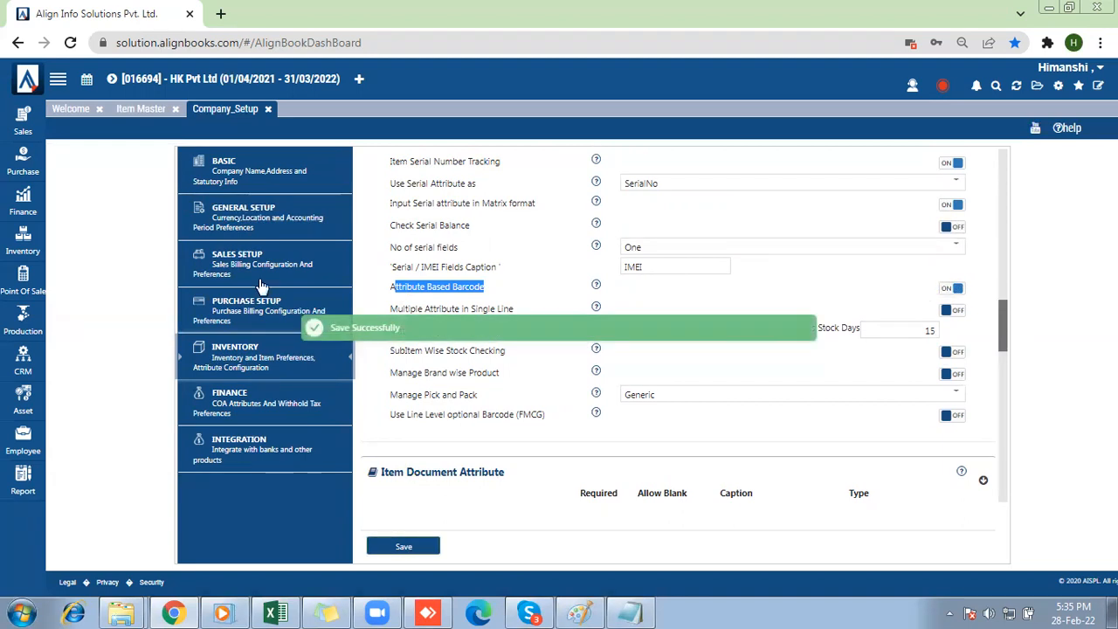
Start a new Purchase Bill and set its branch to Default.
left_click(18, 171)
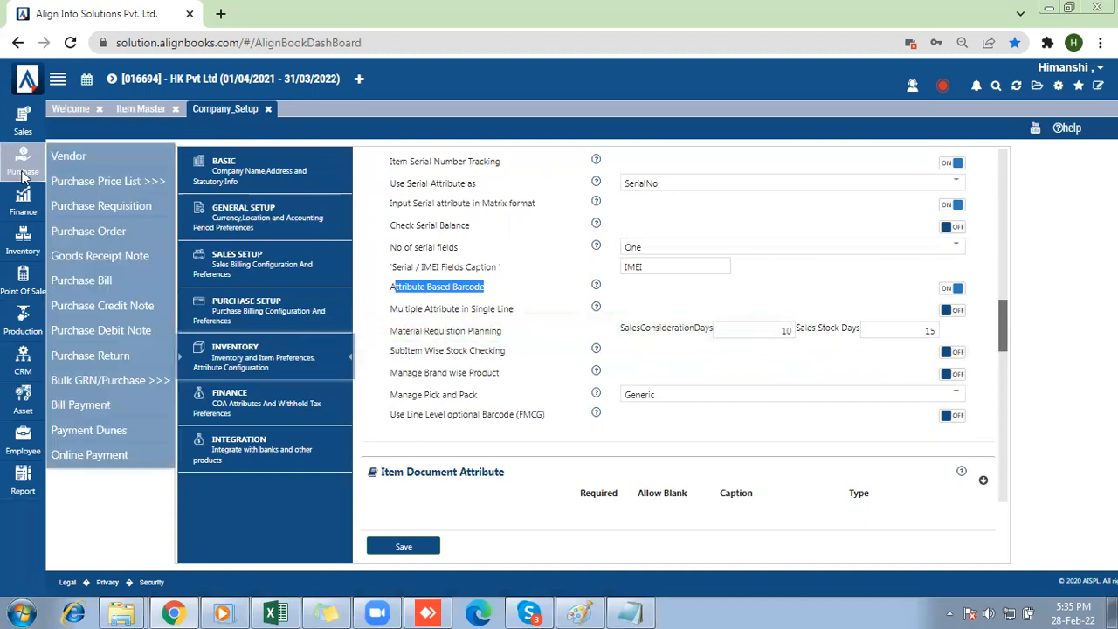
left_click(87, 287)
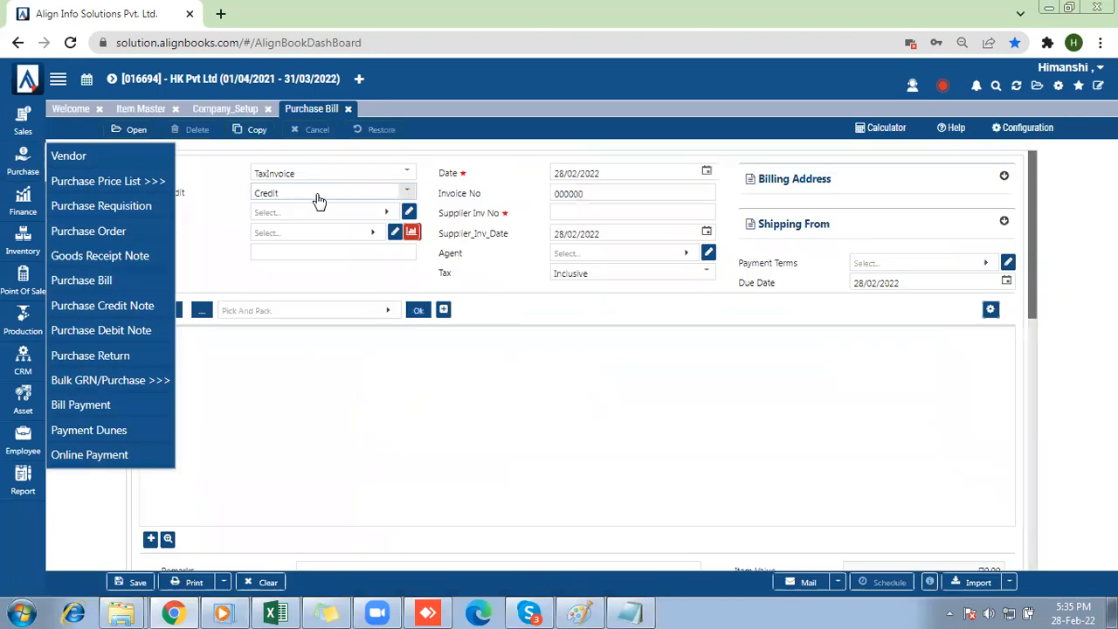
left_click(266, 218)
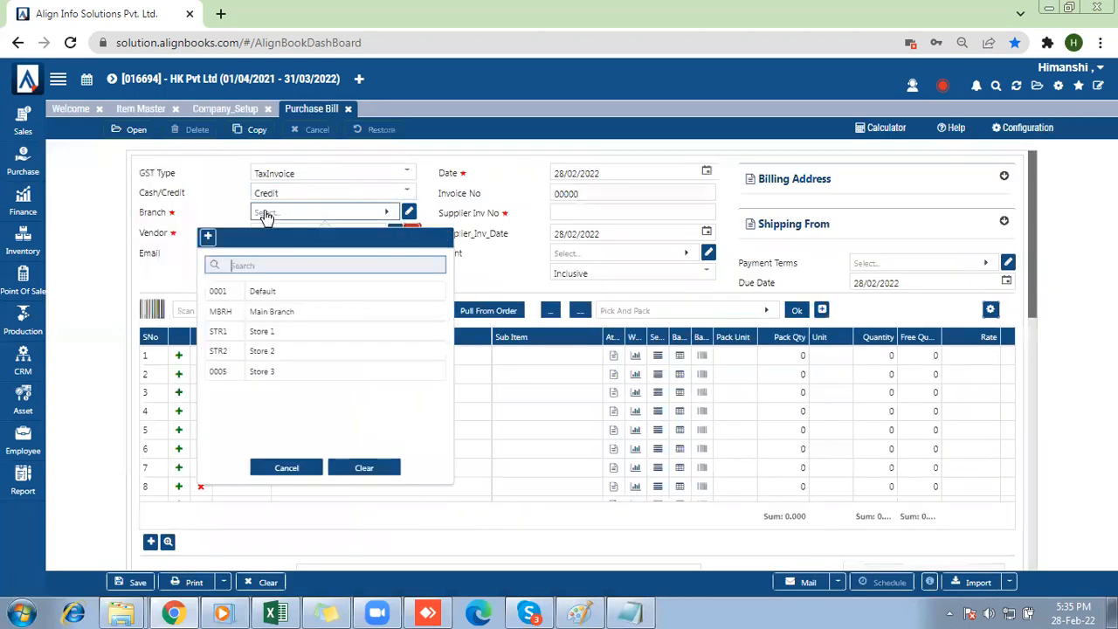
left_click(260, 293)
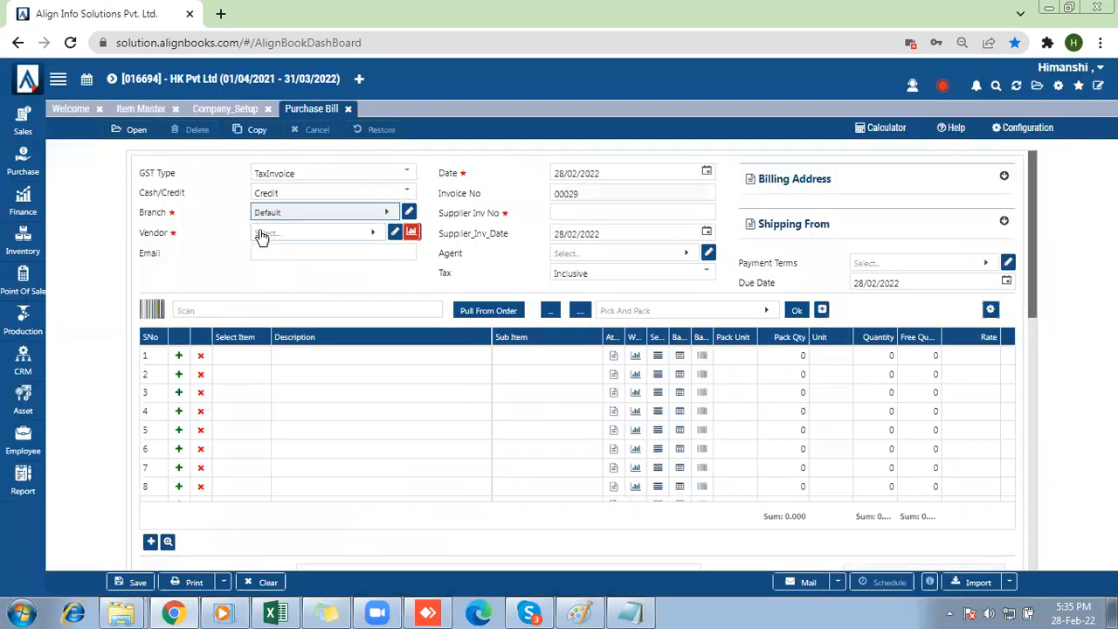
Set the bill's vendor to Manya pvt ltd and its supplier invoice number to 87654.
left_click(262, 236)
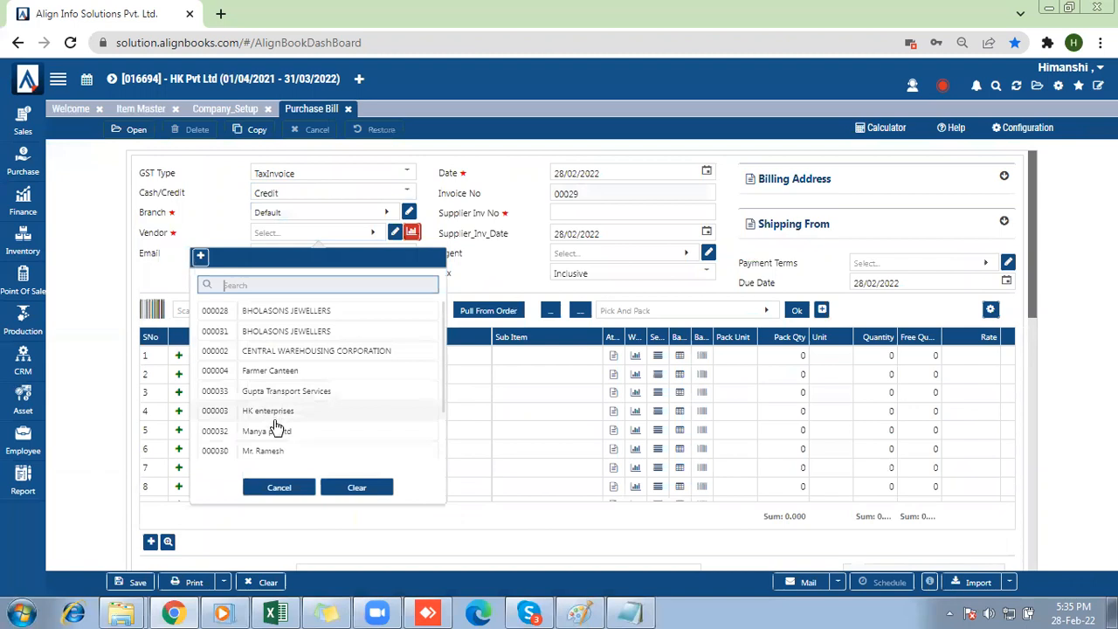
left_click(276, 431)
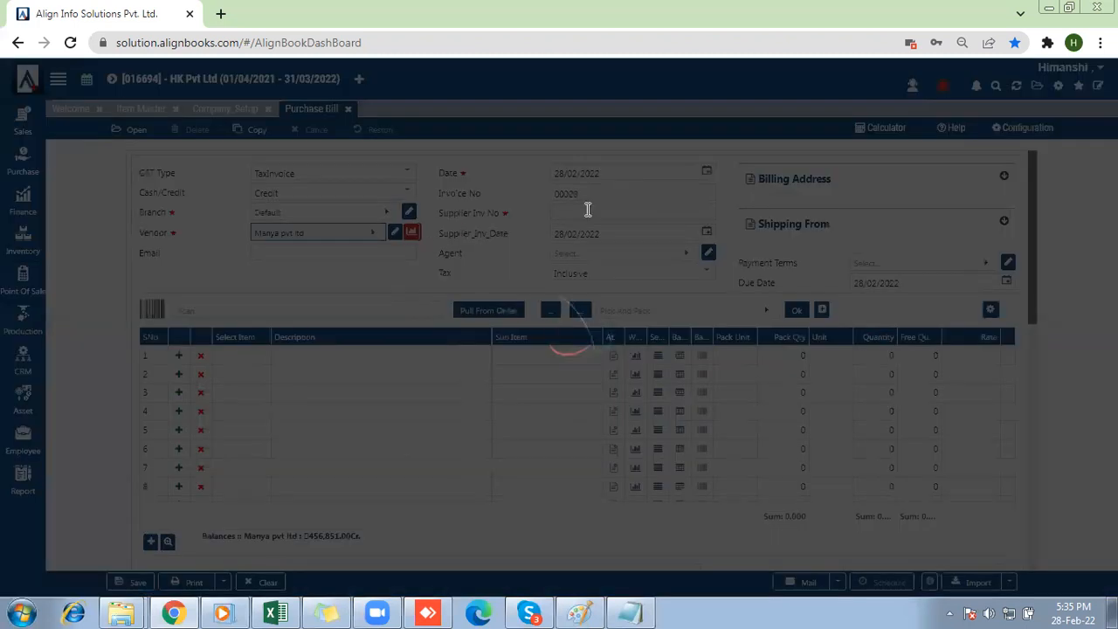
left_click(581, 212)
type("87654")
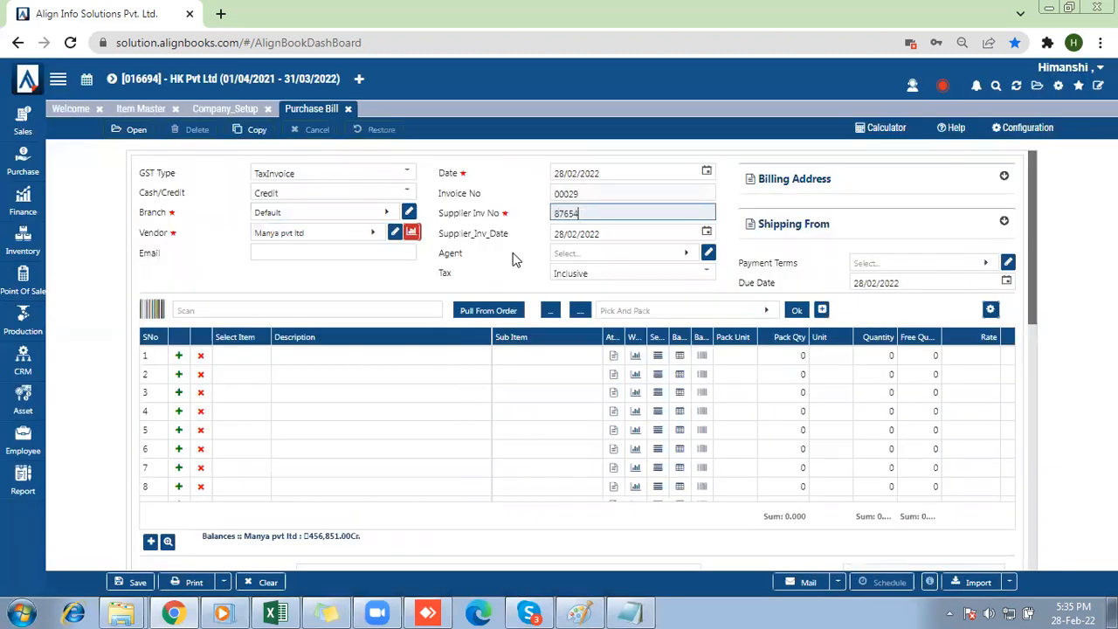
Find Casual Shirt in the item list and add it to the first line of the purchase bill.
left_click(226, 365)
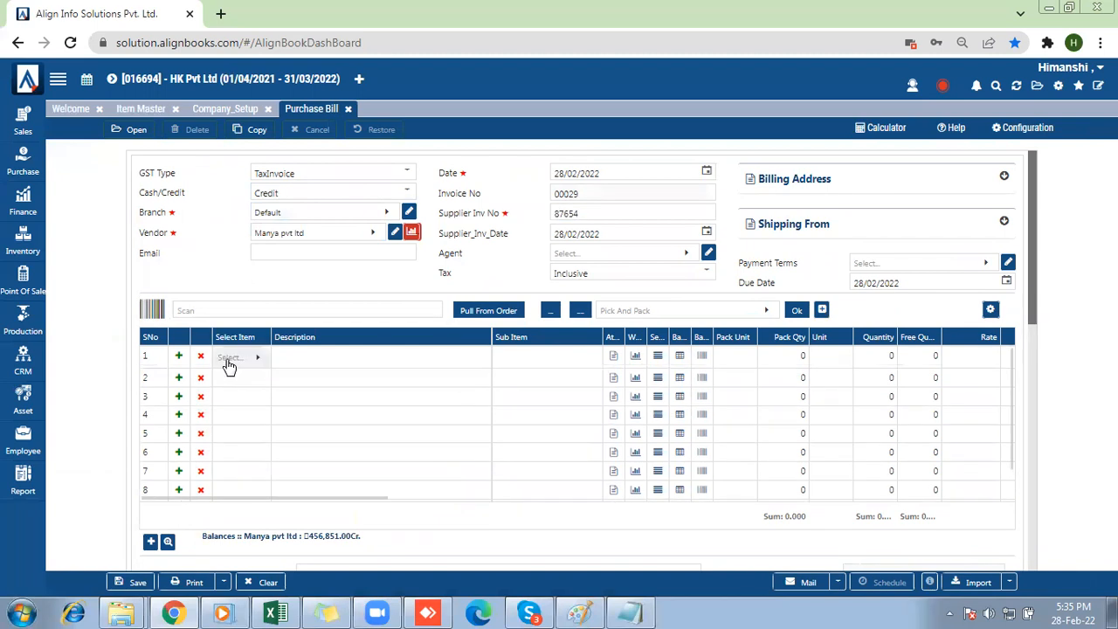
left_click(229, 365)
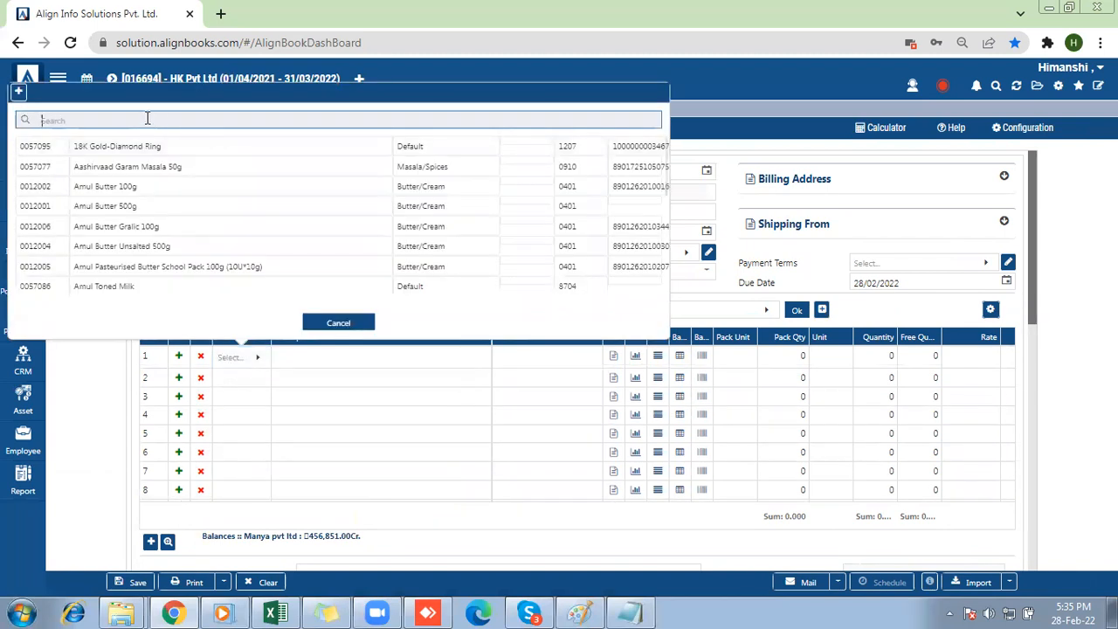
type("cas")
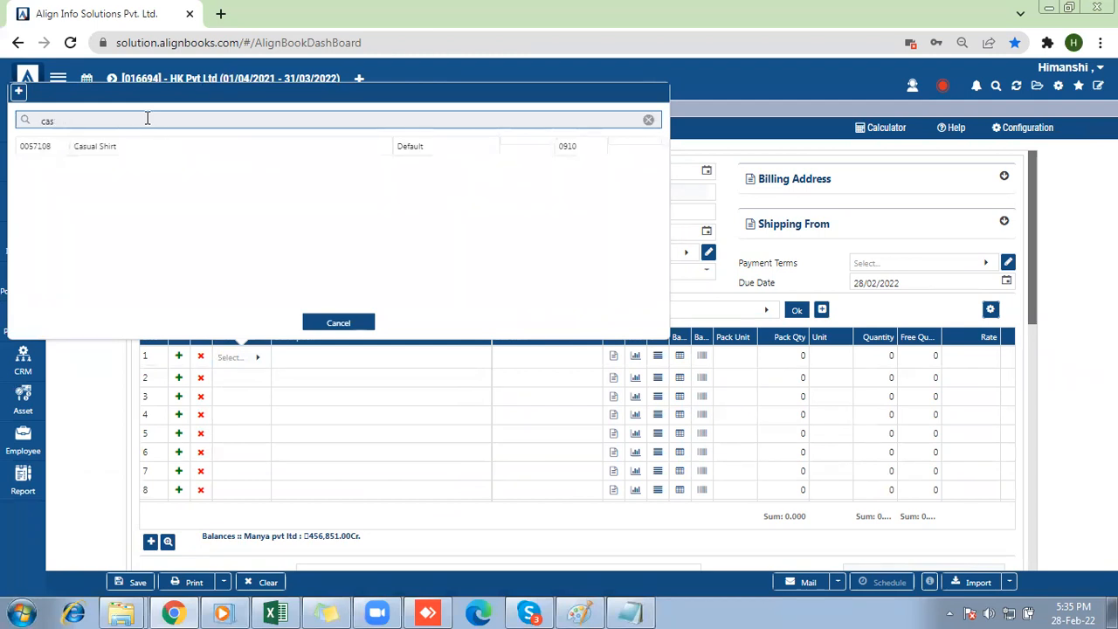
key("Down")
key("Return")
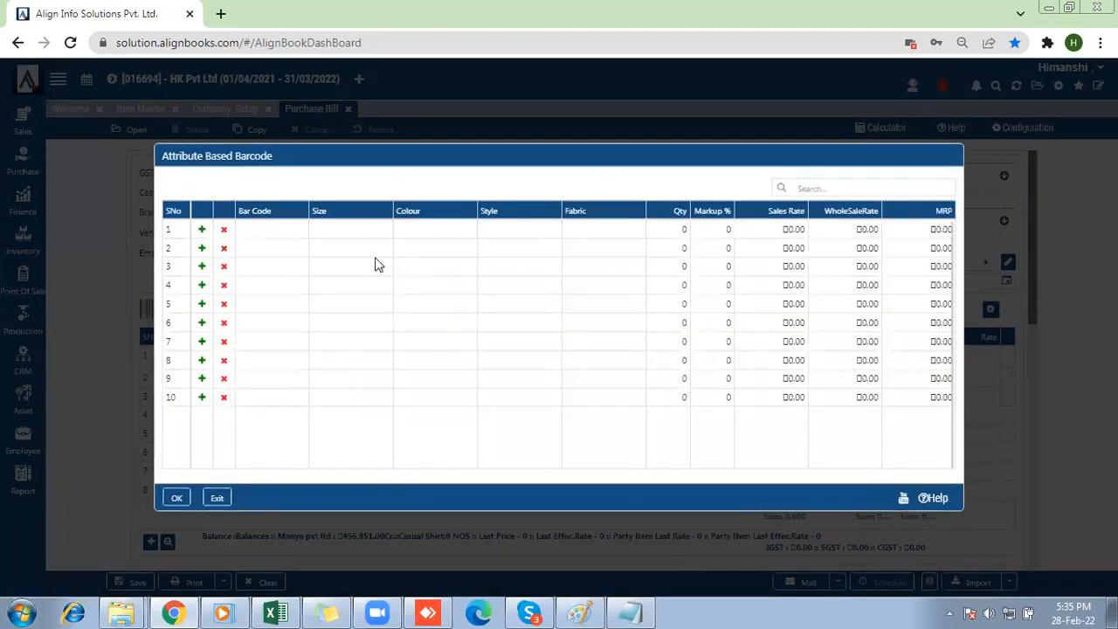
Examine the Size and Fabric choices available for the first row of the Attribute Based Barcode grid.
left_click(321, 235)
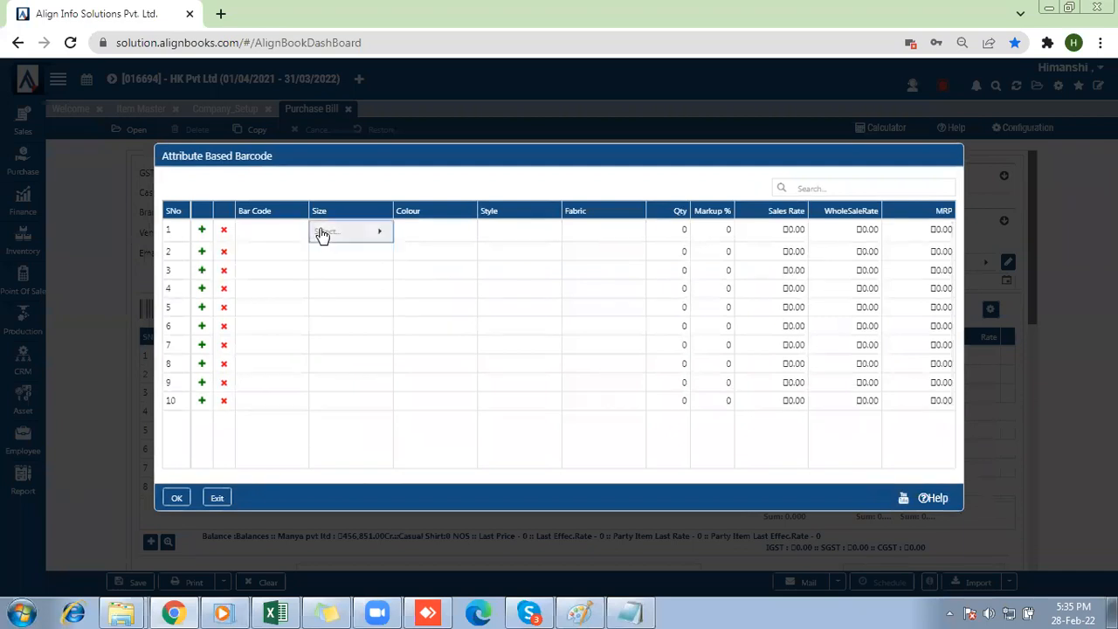
left_click(322, 234)
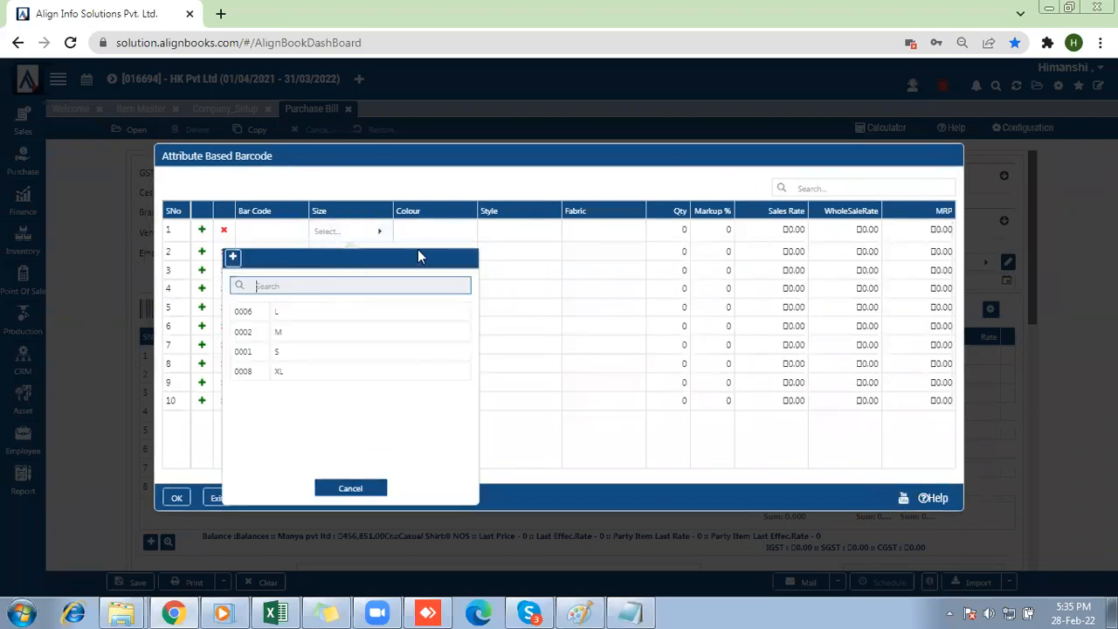
left_click(588, 237)
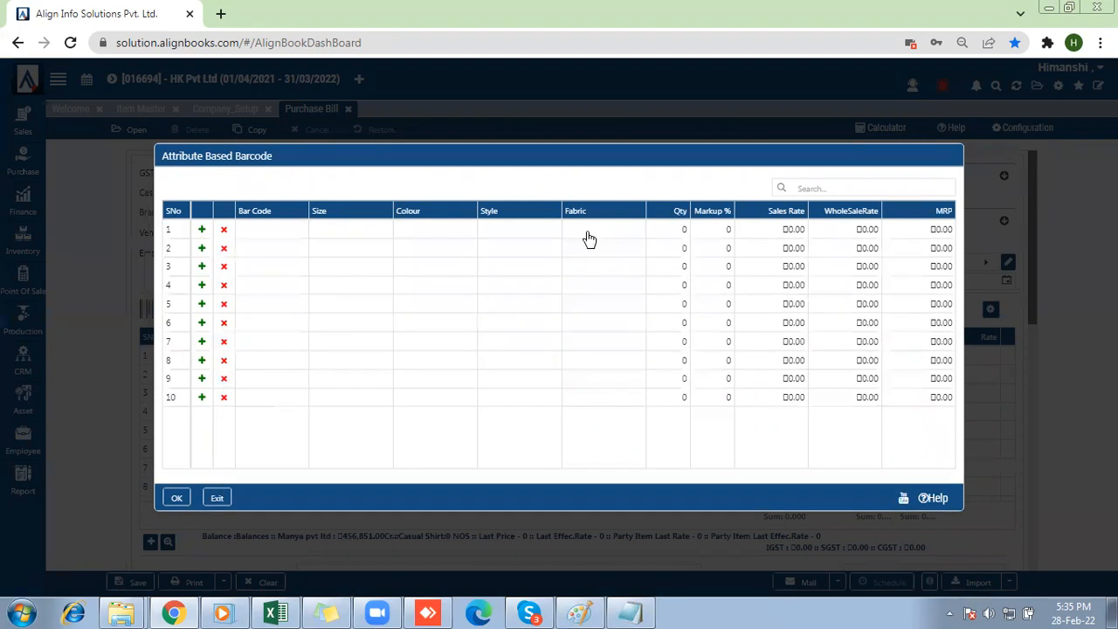
left_click(590, 238)
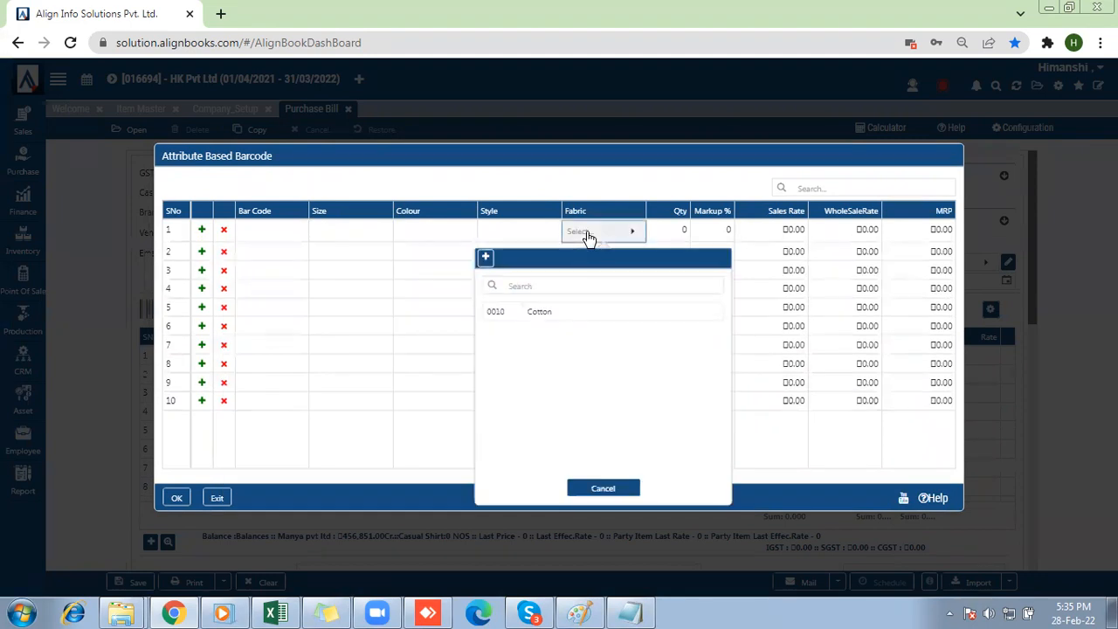
Fill the first attribute barcode row with size L, colour Black, style Default and fabric Cotton.
left_click(340, 238)
left_click(302, 321)
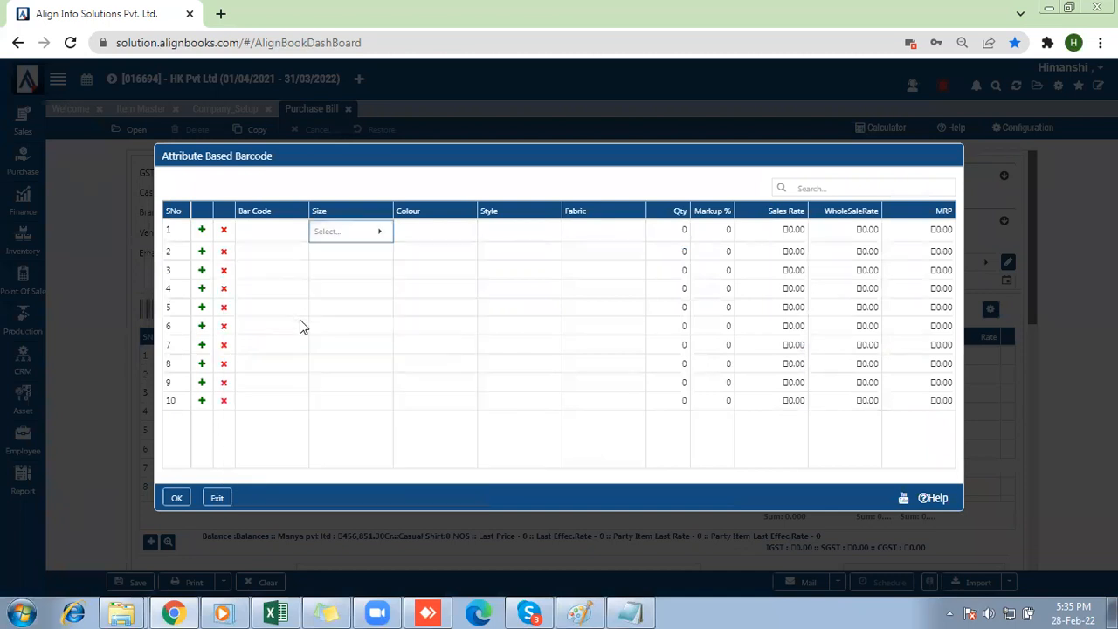
left_click(405, 229)
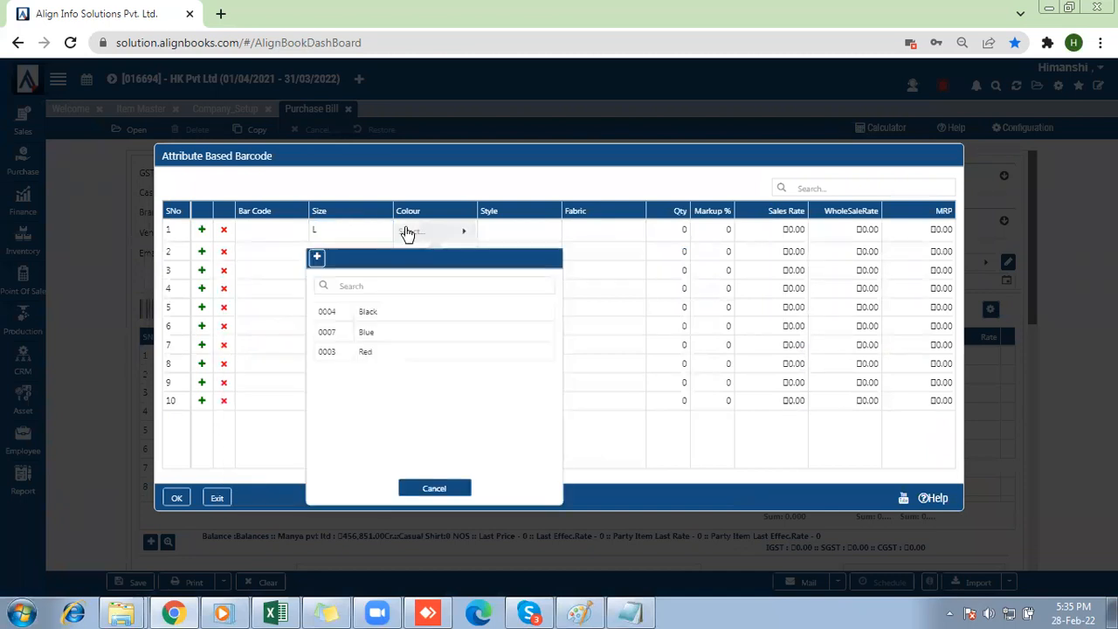
left_click(519, 226)
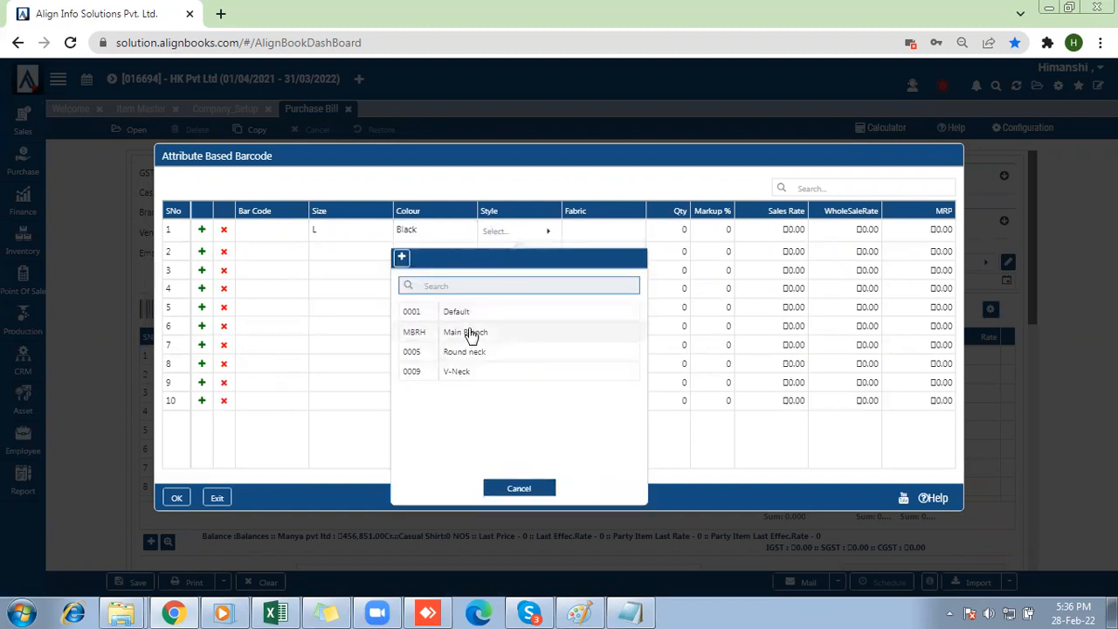
left_click(593, 232)
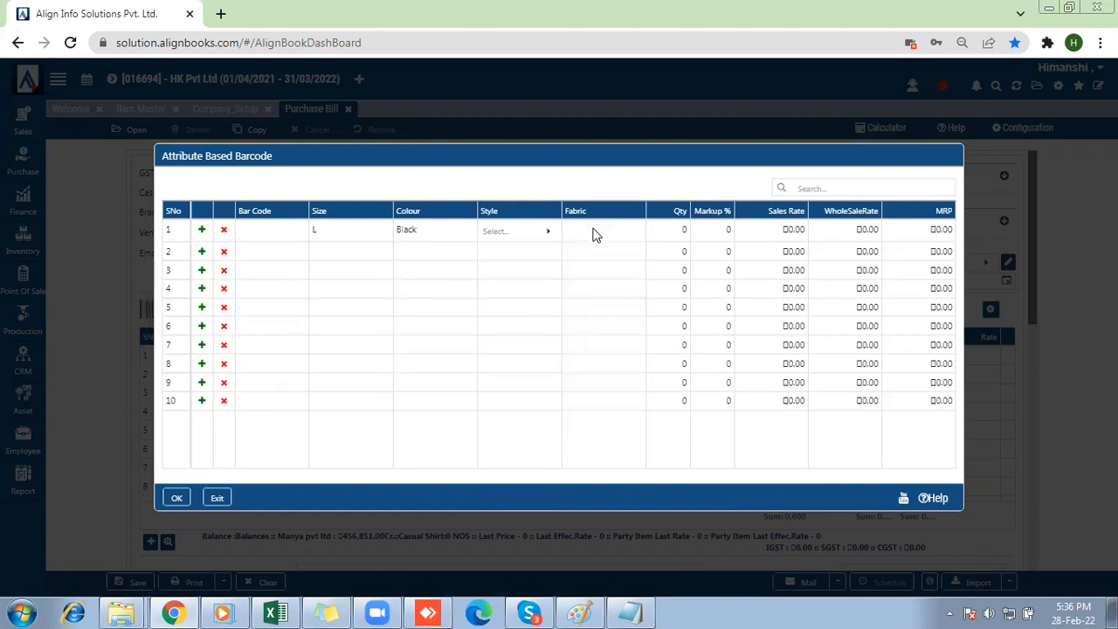
left_click(595, 234)
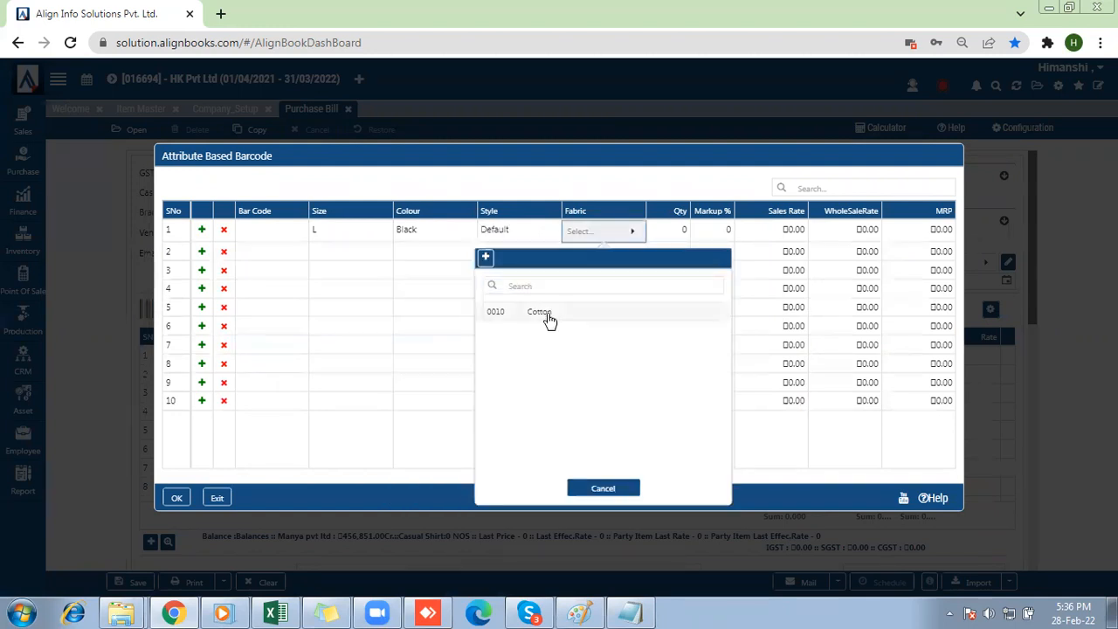
Fill the second attribute barcode row with size M, colour Black, style Default and fabric Cotton.
left_click(347, 324)
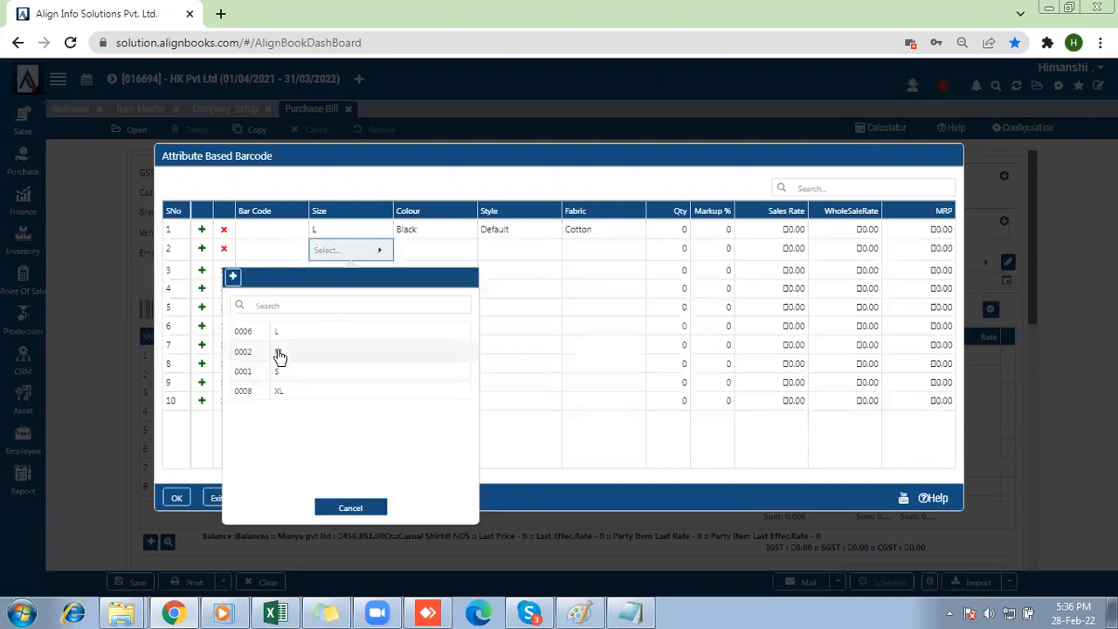
left_click(279, 356)
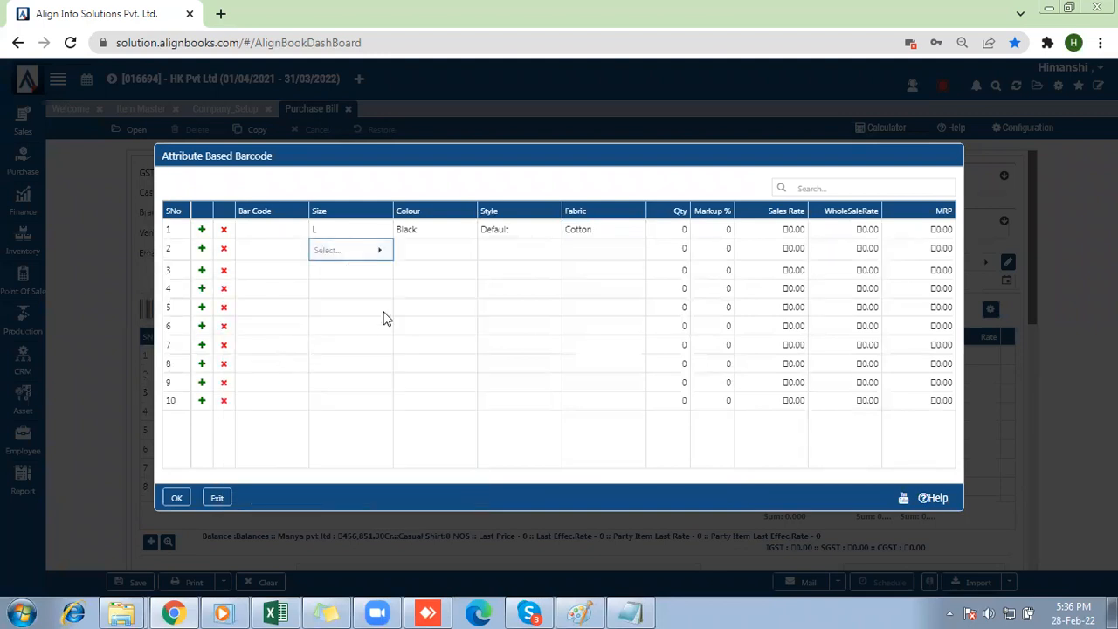
left_click(420, 250)
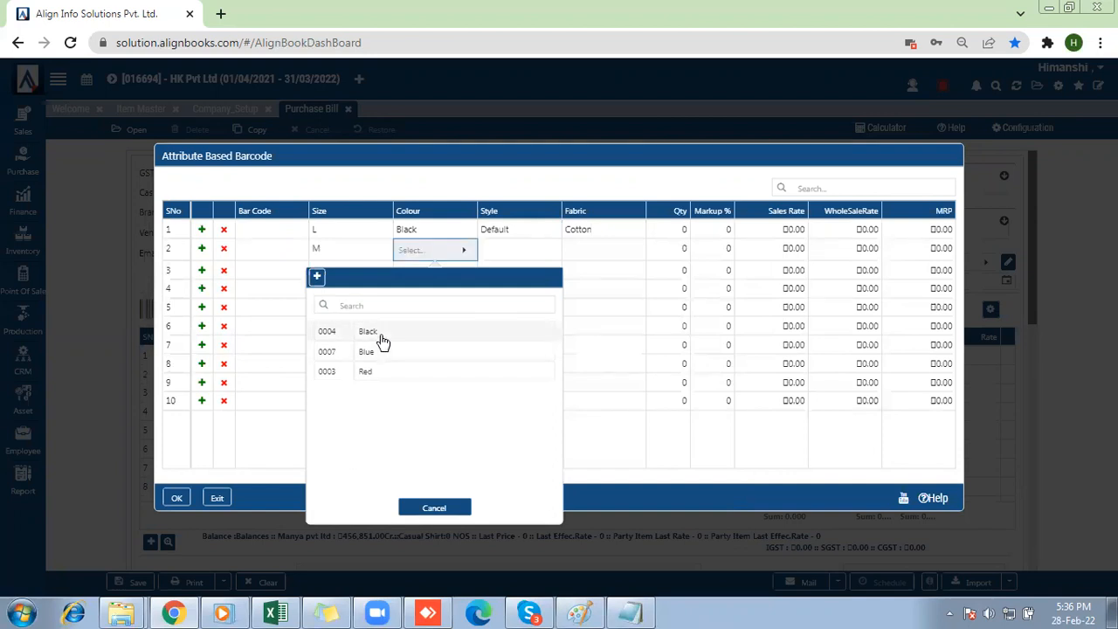
left_click(381, 340)
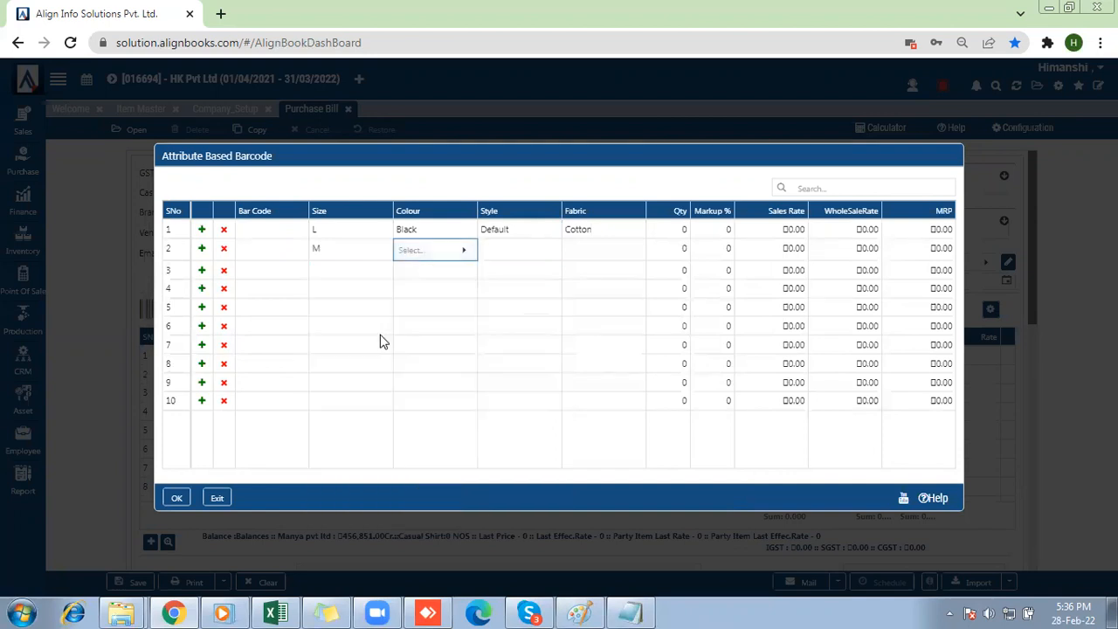
left_click(507, 250)
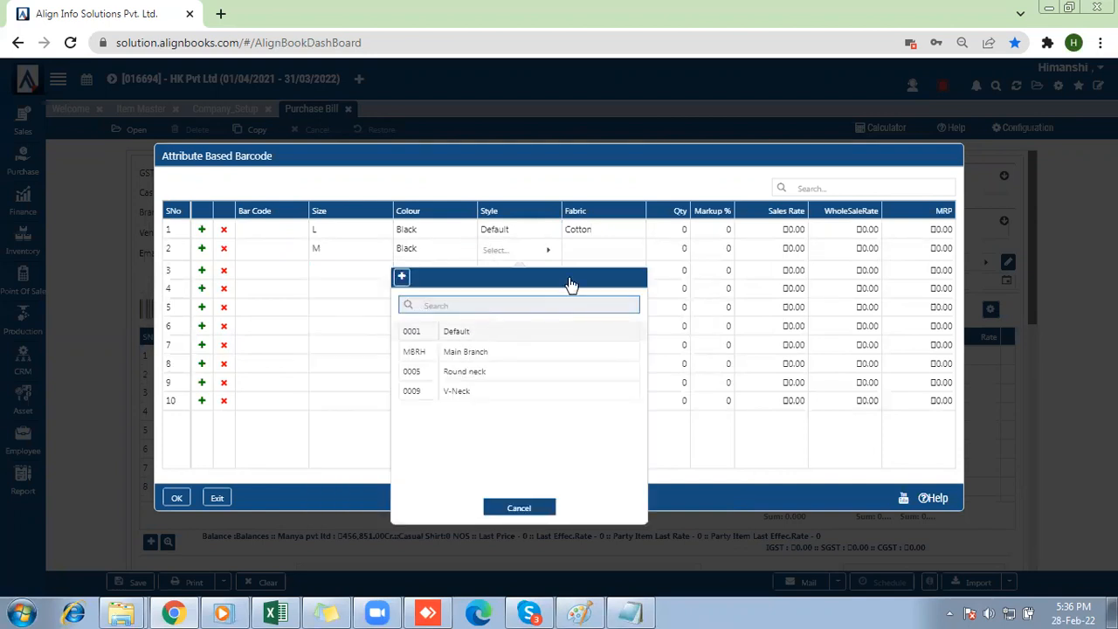
left_click(586, 250)
left_click(586, 249)
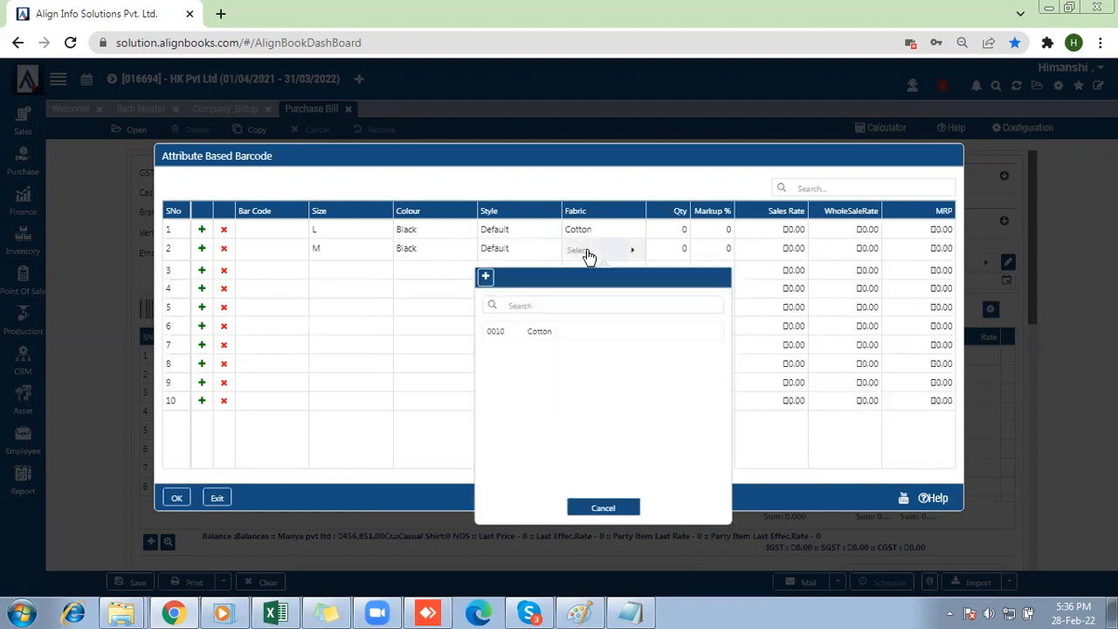
left_click(559, 331)
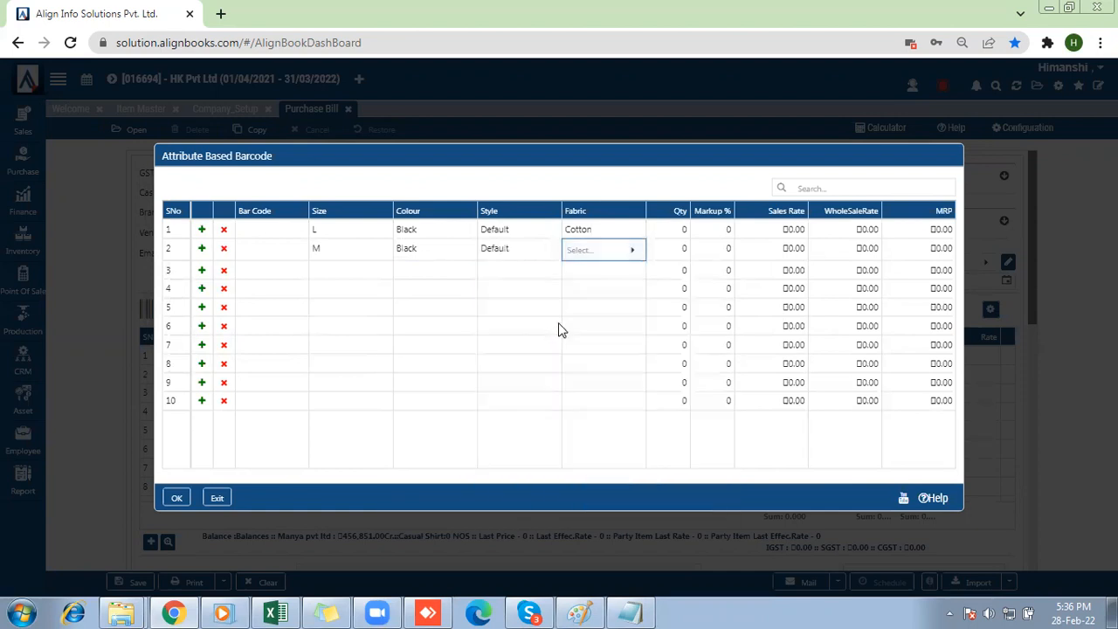
Fill the third attribute barcode row with size S, colour Blue, style Default and fabric Cotton.
left_click(331, 272)
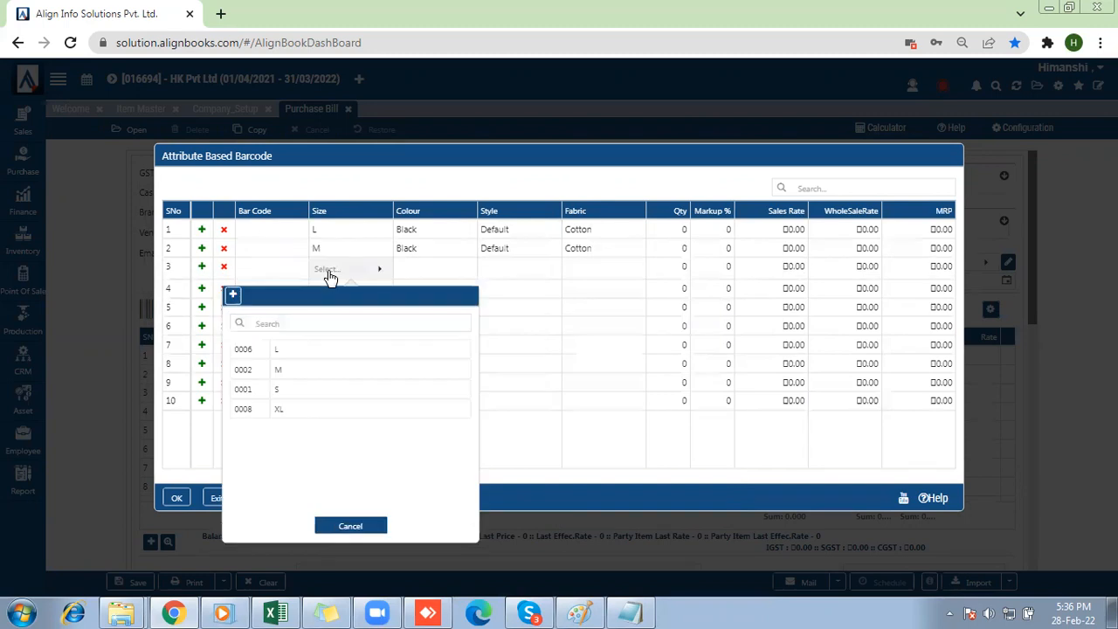
left_click(282, 393)
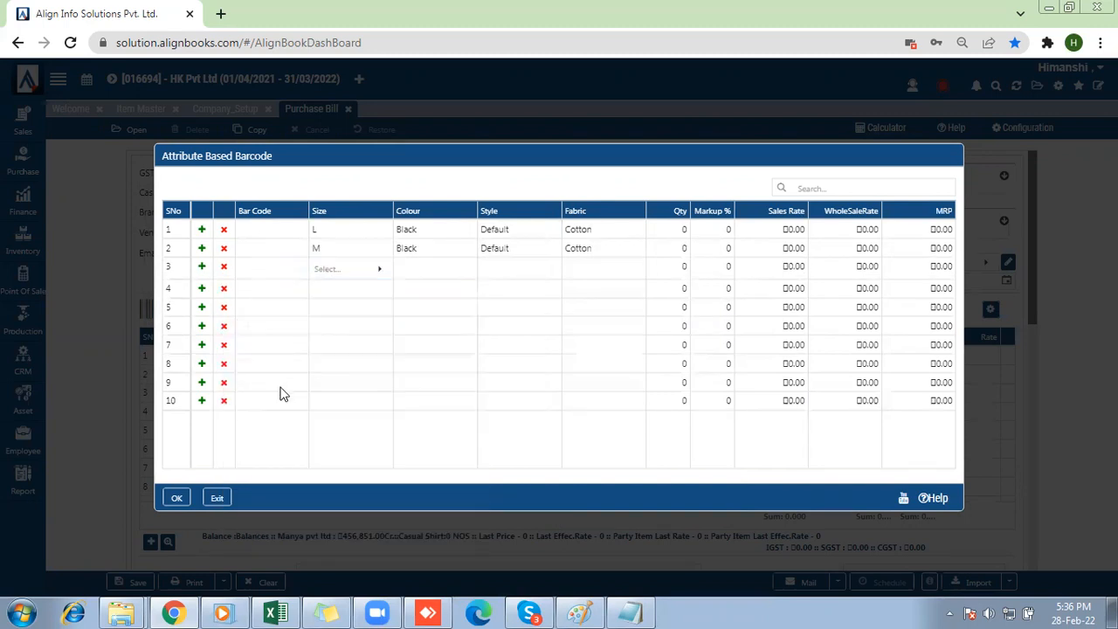
left_click(416, 269)
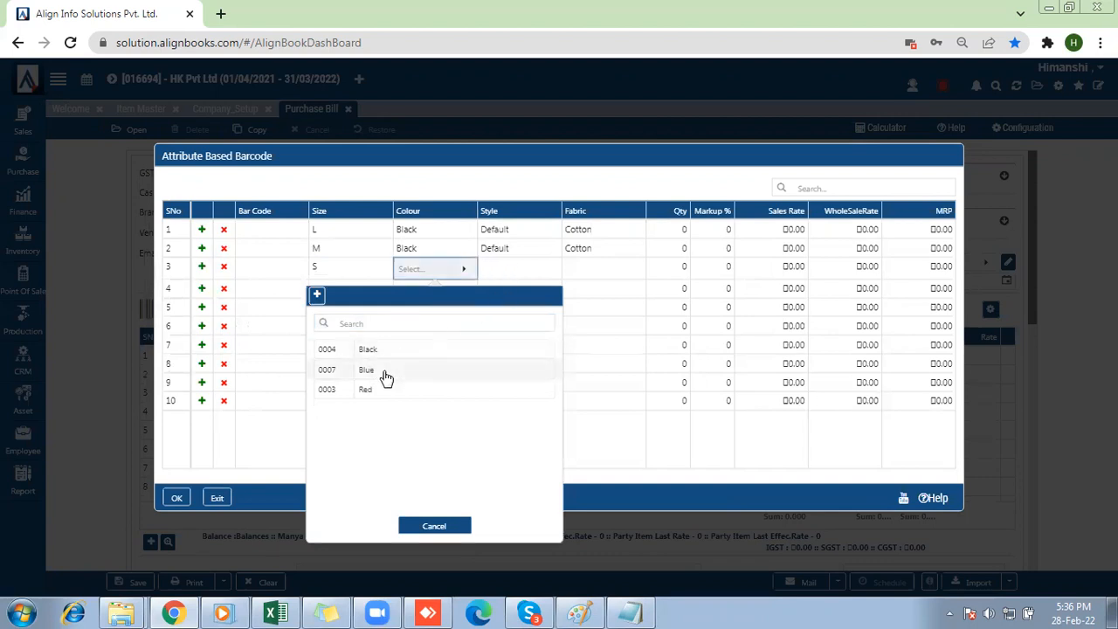
left_click(386, 377)
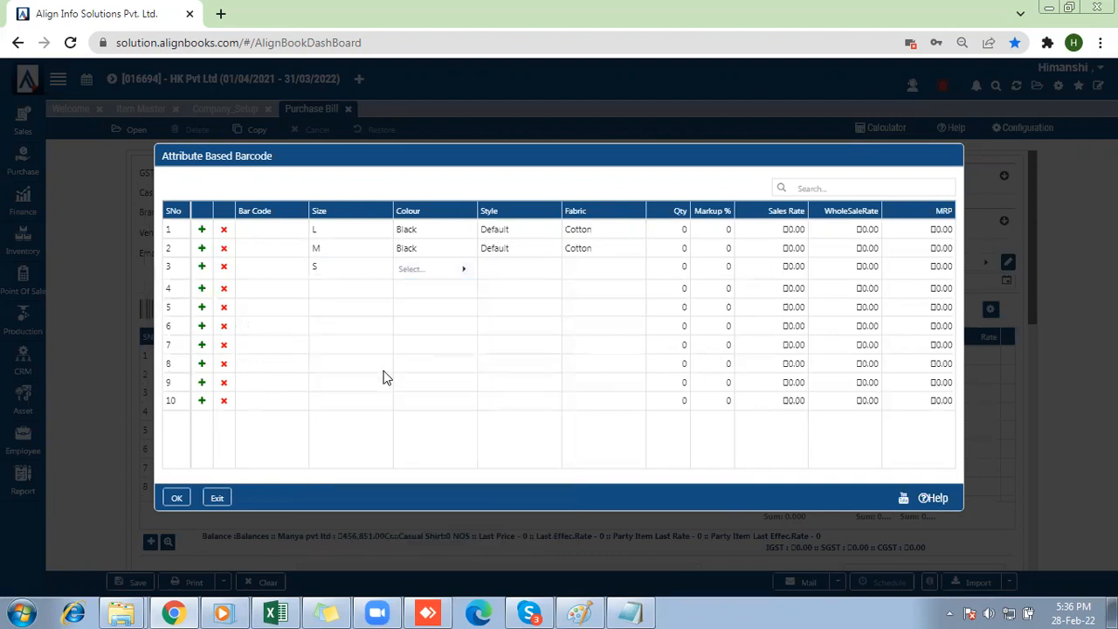
left_click(502, 277)
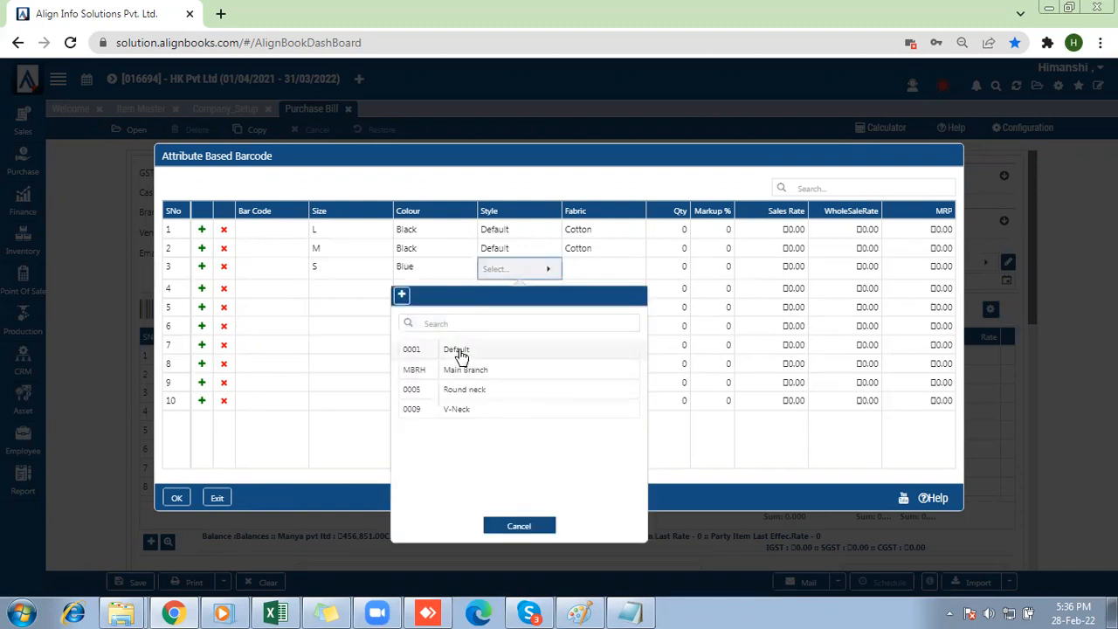
left_click(479, 349)
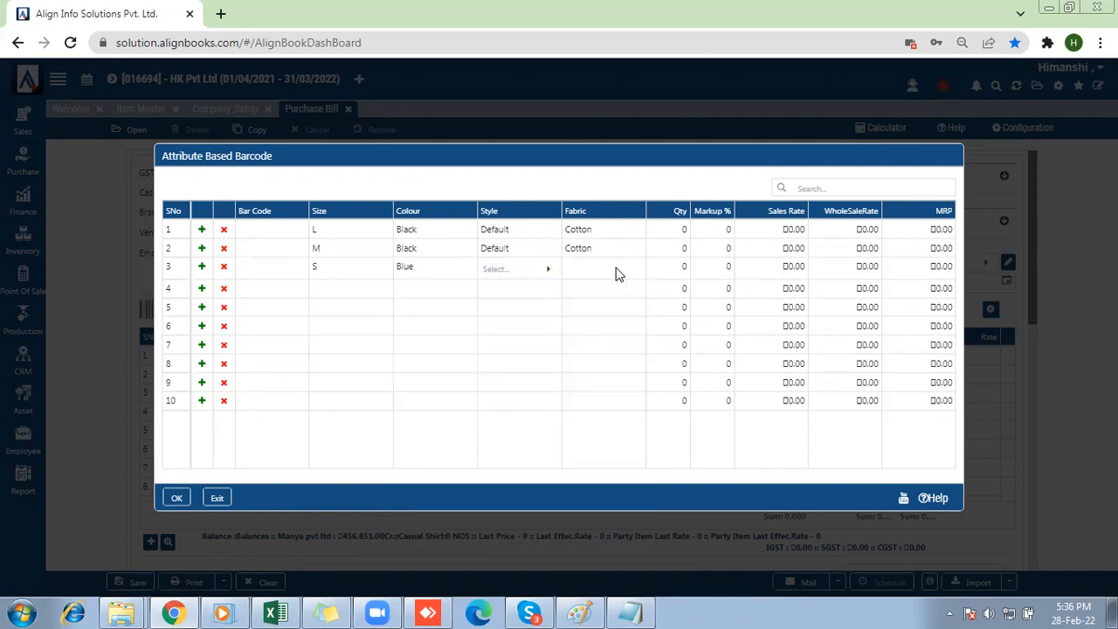
left_click(616, 274)
left_click(539, 359)
Enter quantities 5, 3 and 2 for the L, M and S shirt variants.
left_click(678, 231)
type("5")
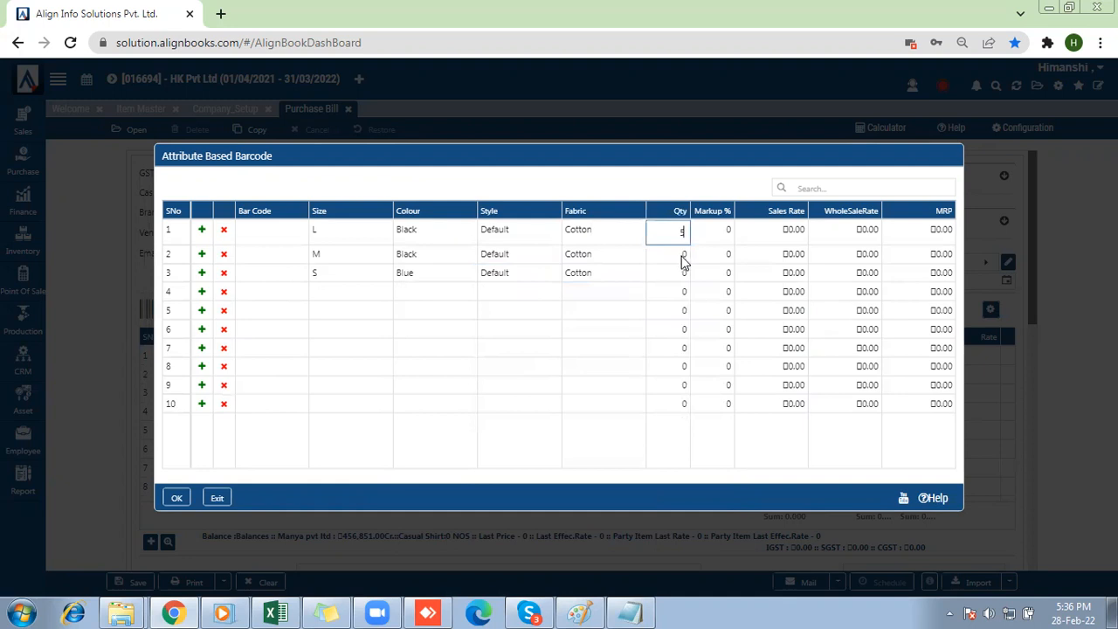
left_click(681, 253)
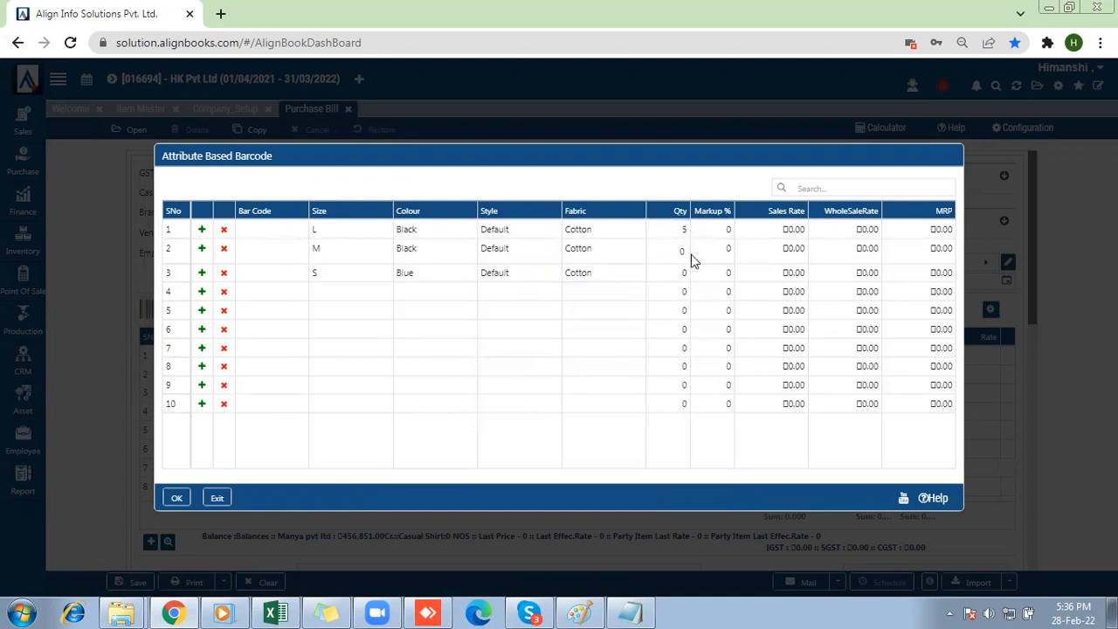
type("3")
left_click(680, 276)
left_click(681, 273)
type("2")
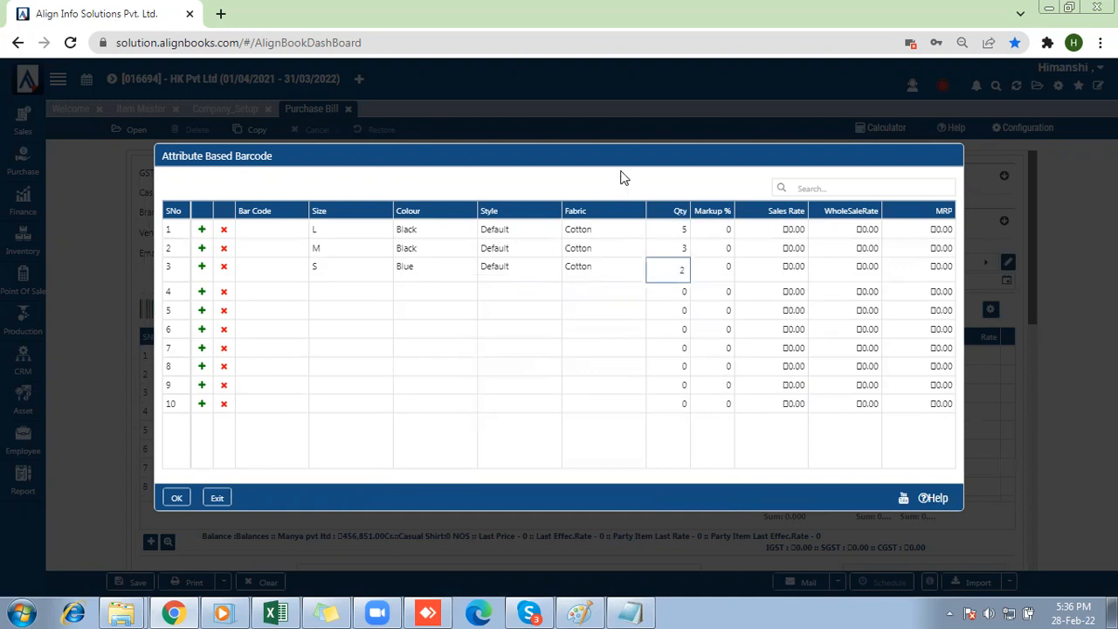
Set the sales rates of the L, M and S variants to 899, 799 and 699 and accept the attribute barcode entries.
left_click(764, 249)
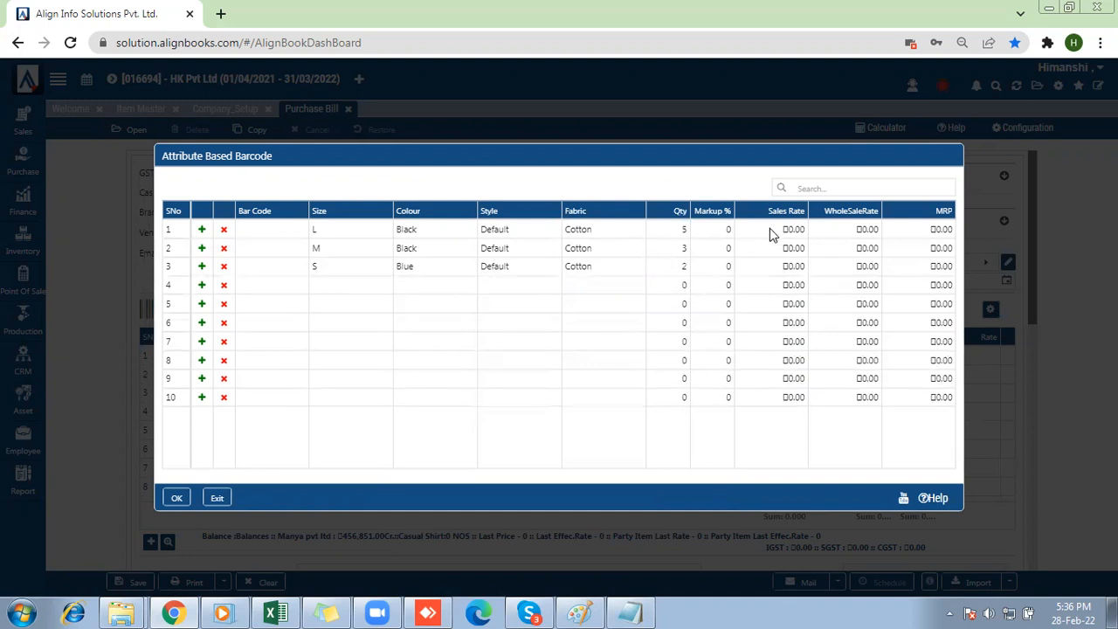
left_click(770, 228)
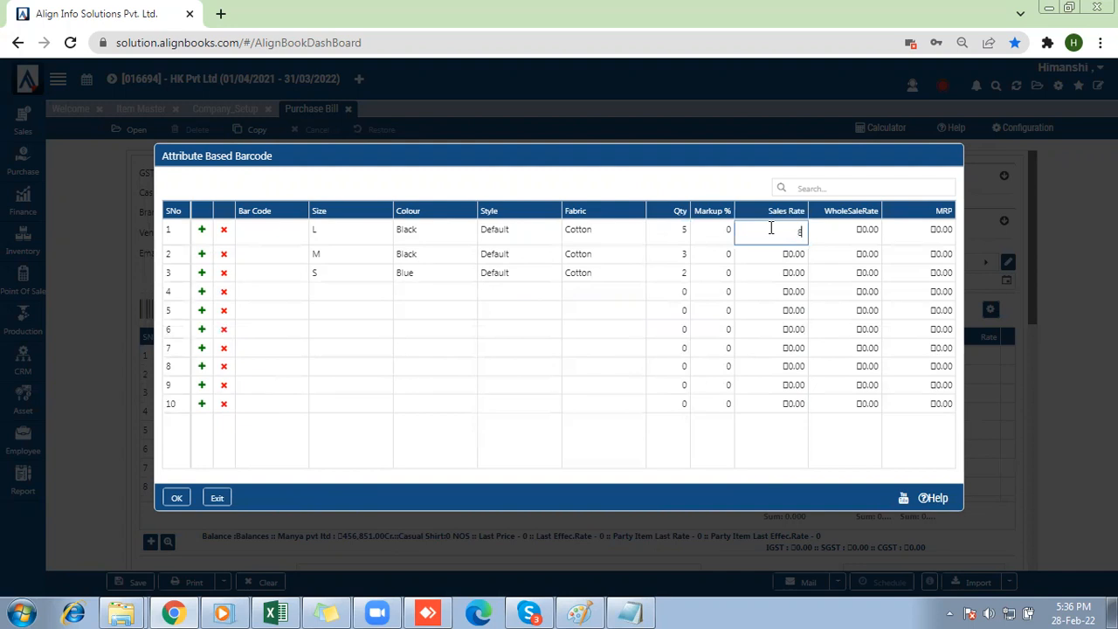
type("899")
left_click(780, 253)
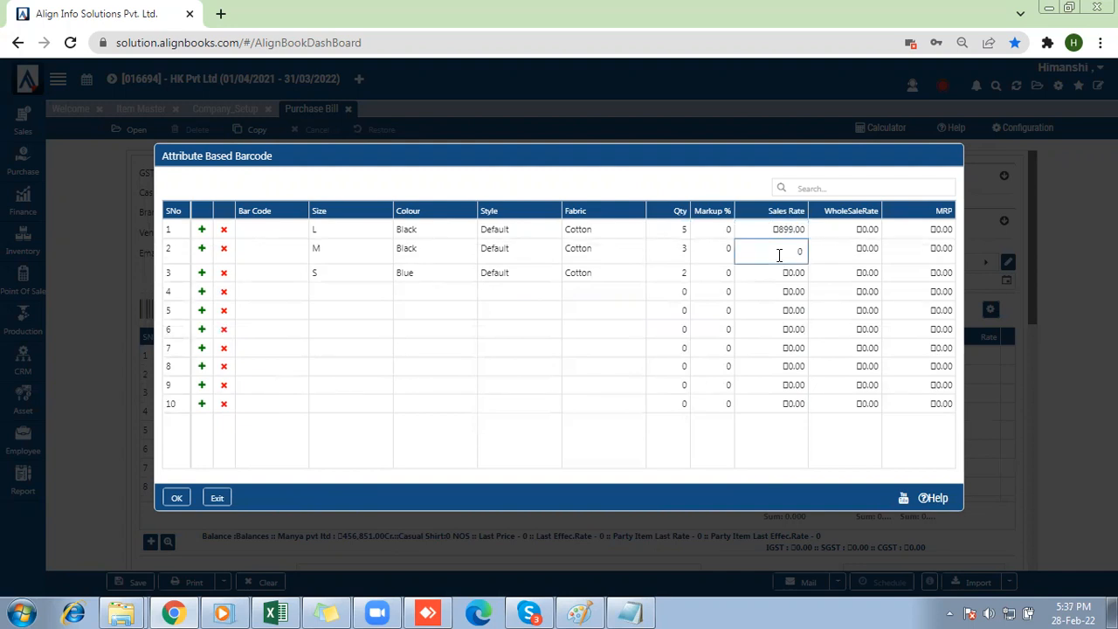
type("799")
left_click(767, 275)
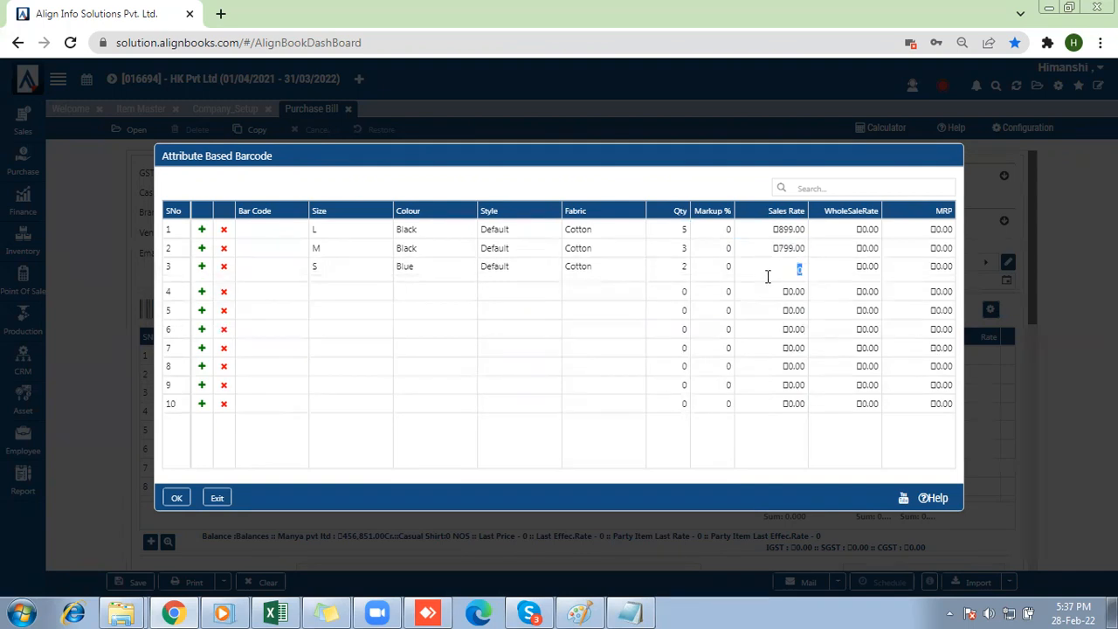
type("699")
key("Delete")
key("Return")
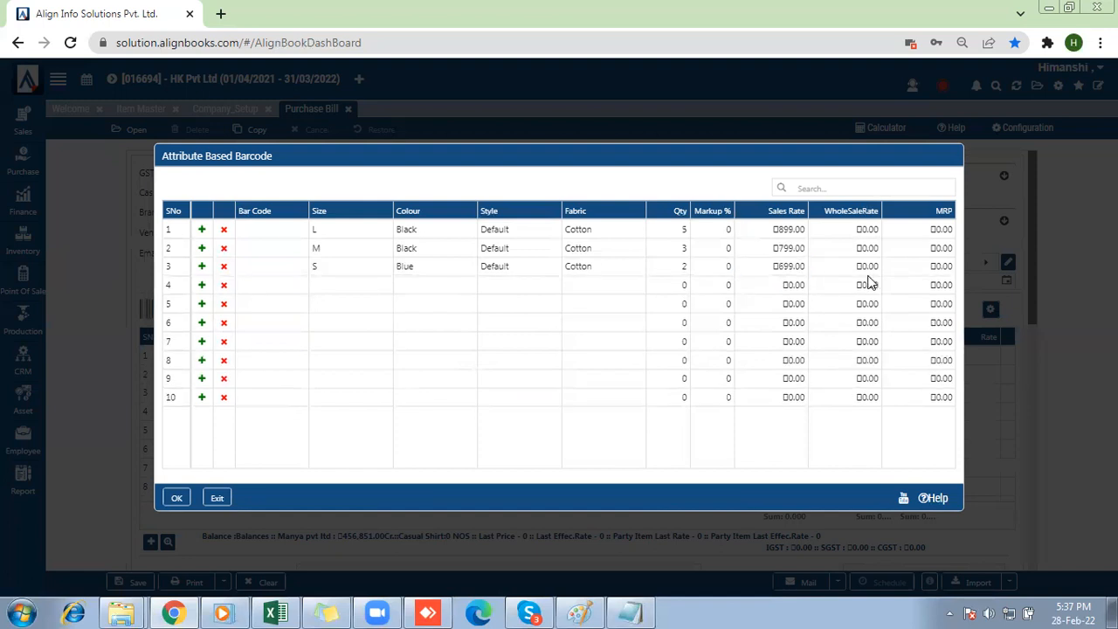
left_click(178, 498)
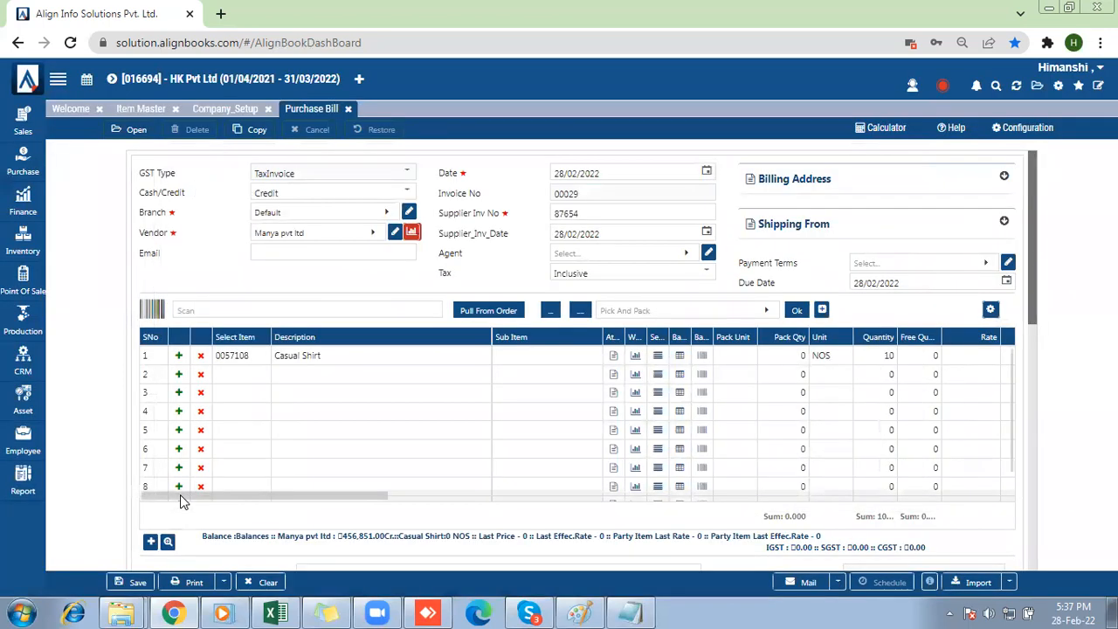
Set the Casual Shirt line's purchase rate to 400 and try to save and print the bill.
left_click(983, 358)
type("400")
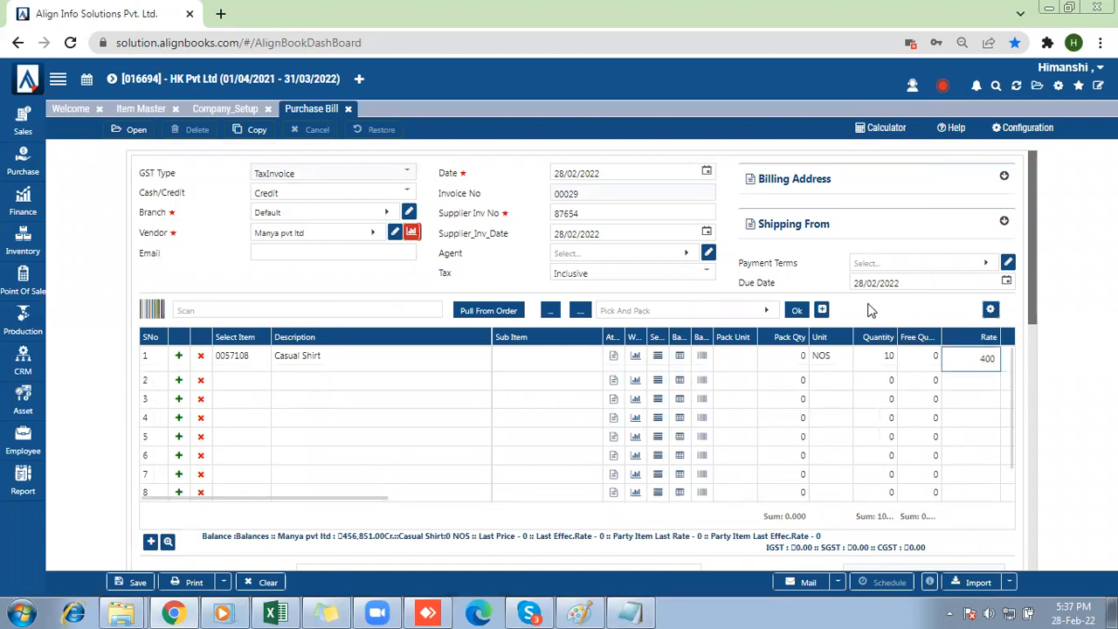
left_click(1027, 304)
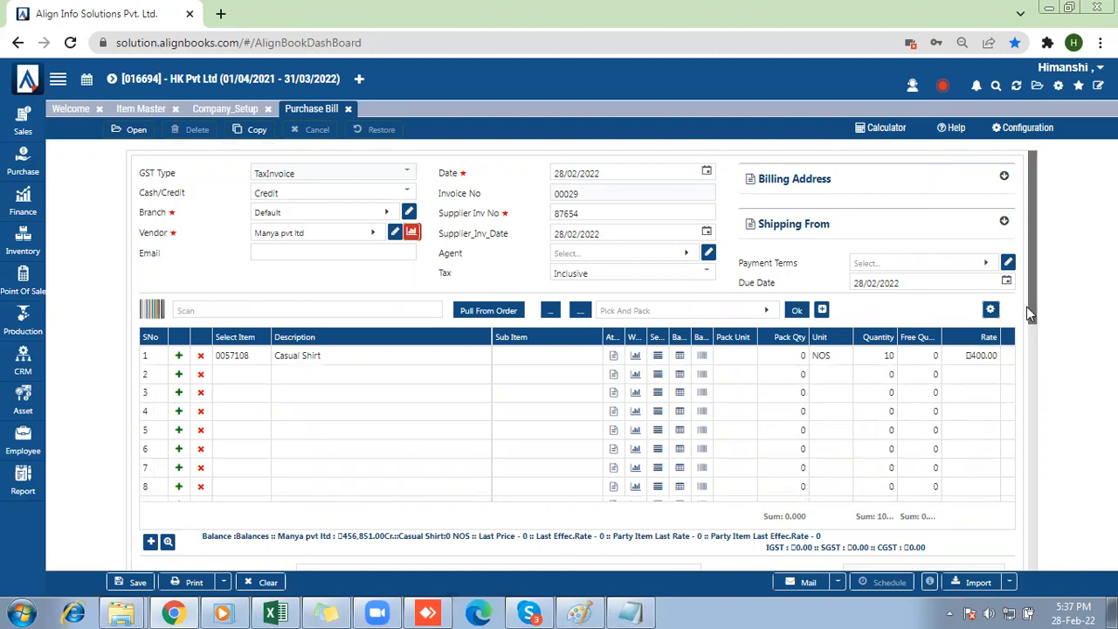
left_click(191, 580)
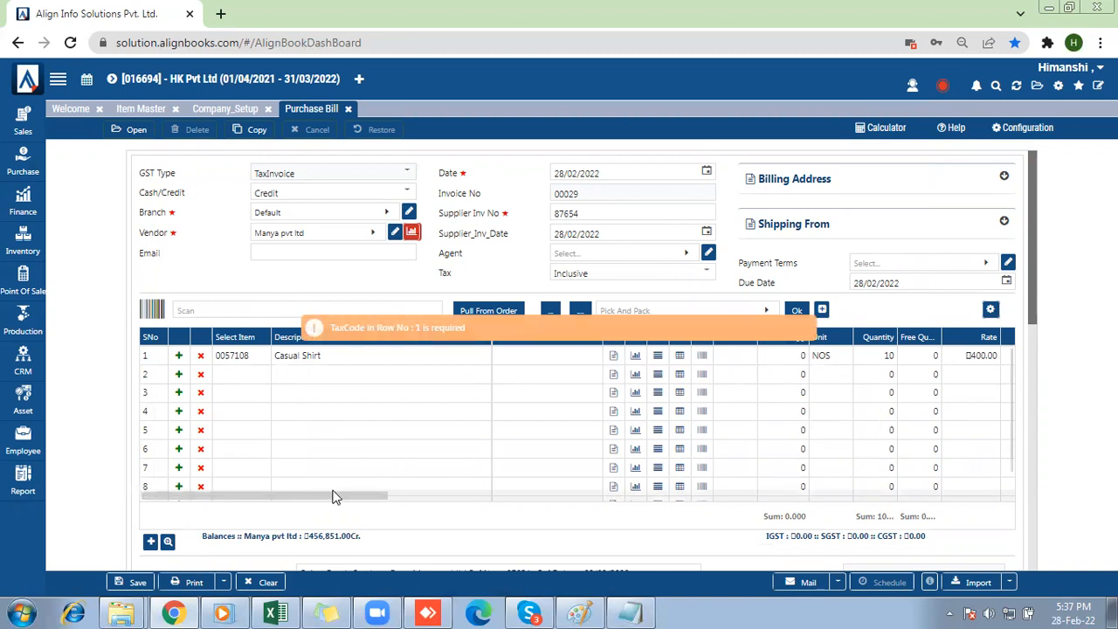
Assign the TAX@18% tax code to the Casual Shirt line of the purchase bill.
left_click_drag(337, 496, 397, 496)
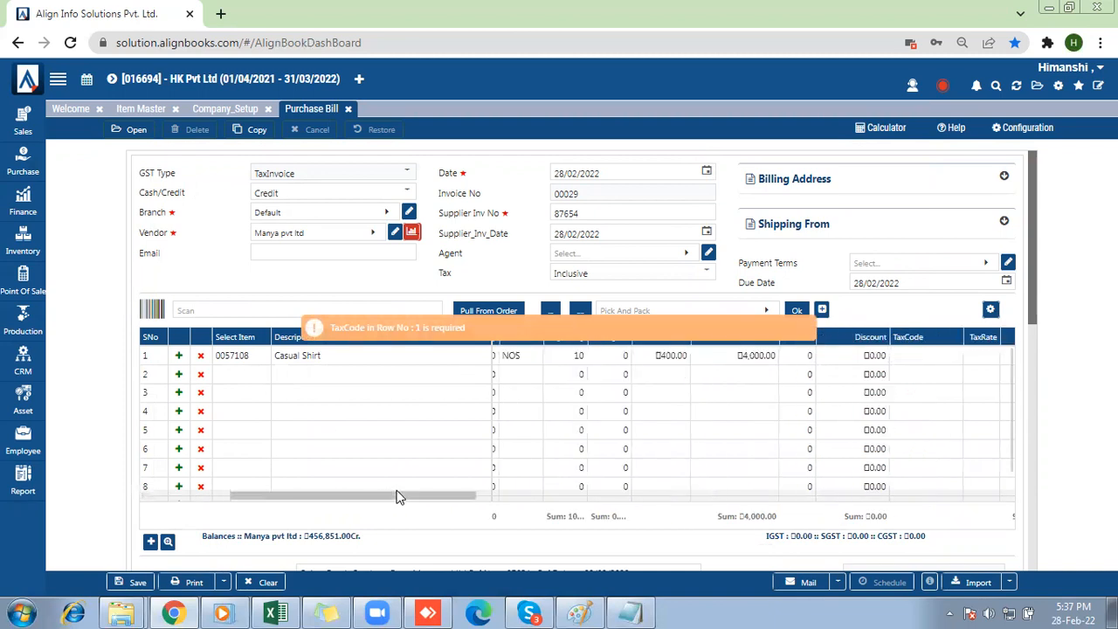
left_click(935, 359)
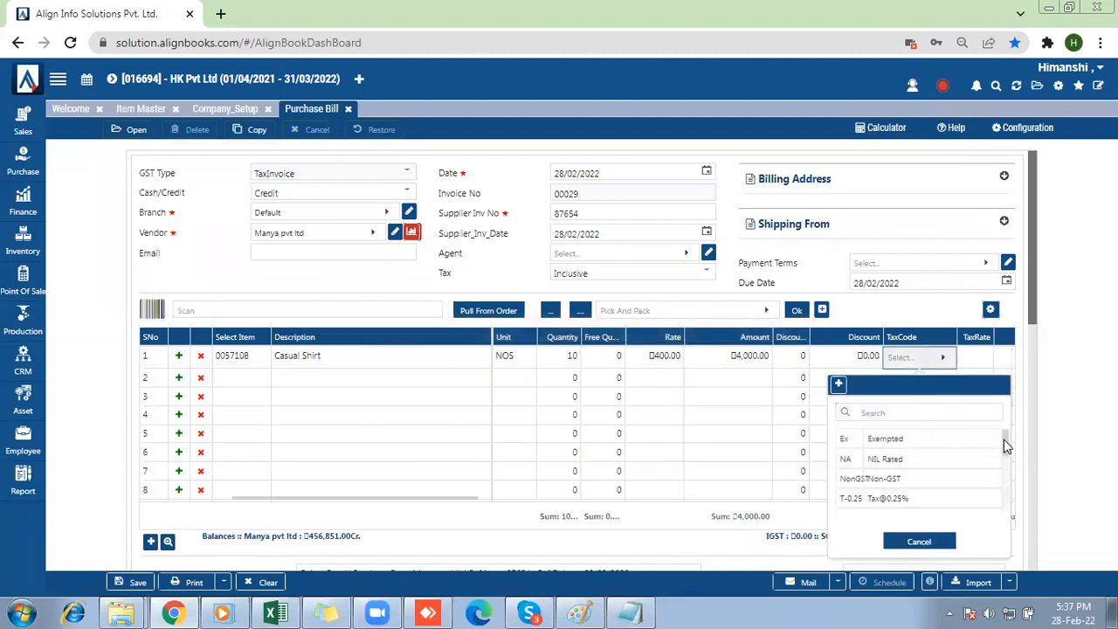
left_click_drag(1005, 441, 1004, 465)
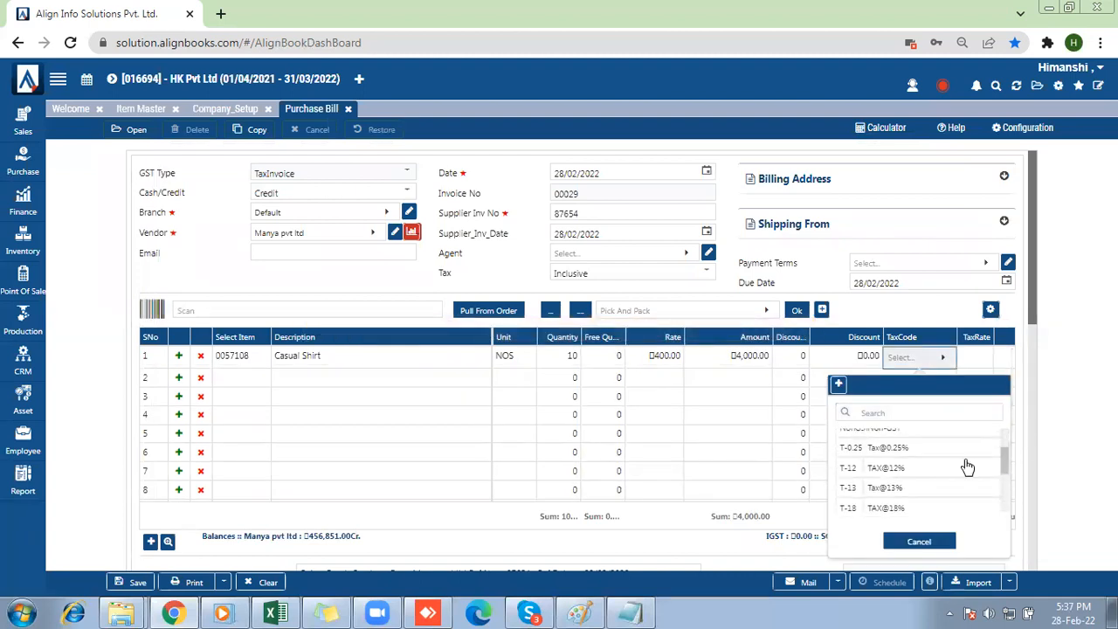
left_click(887, 507)
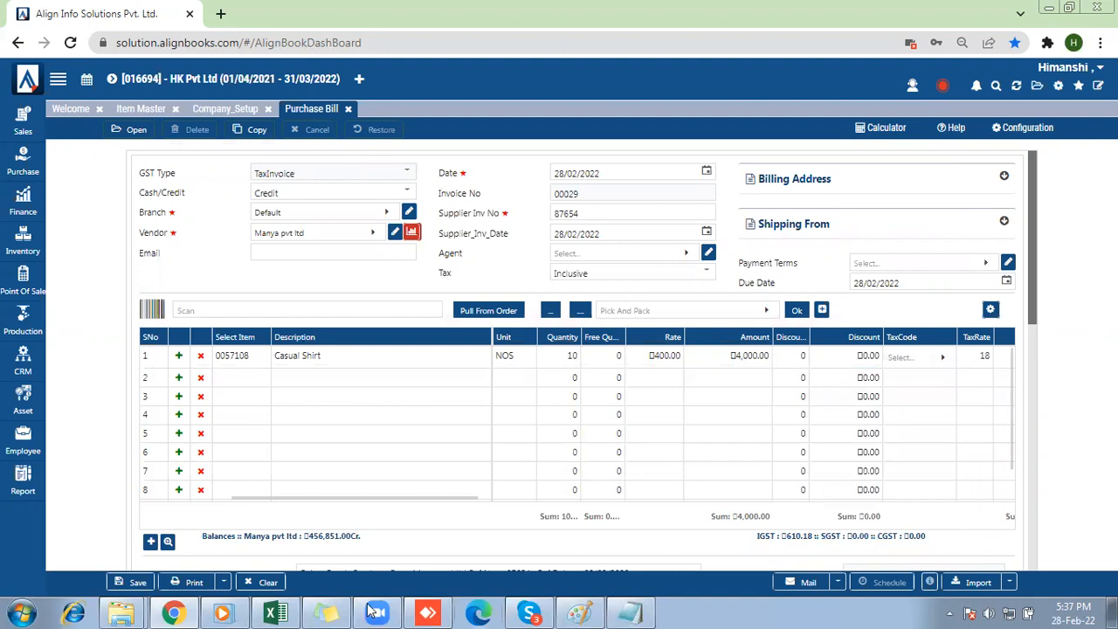
Save the bill with printing, generate its labels in the AB_BarCode_Garment format, and dismiss the browser's print dialog to show the PDF.
left_click_drag(1033, 295, 1039, 355)
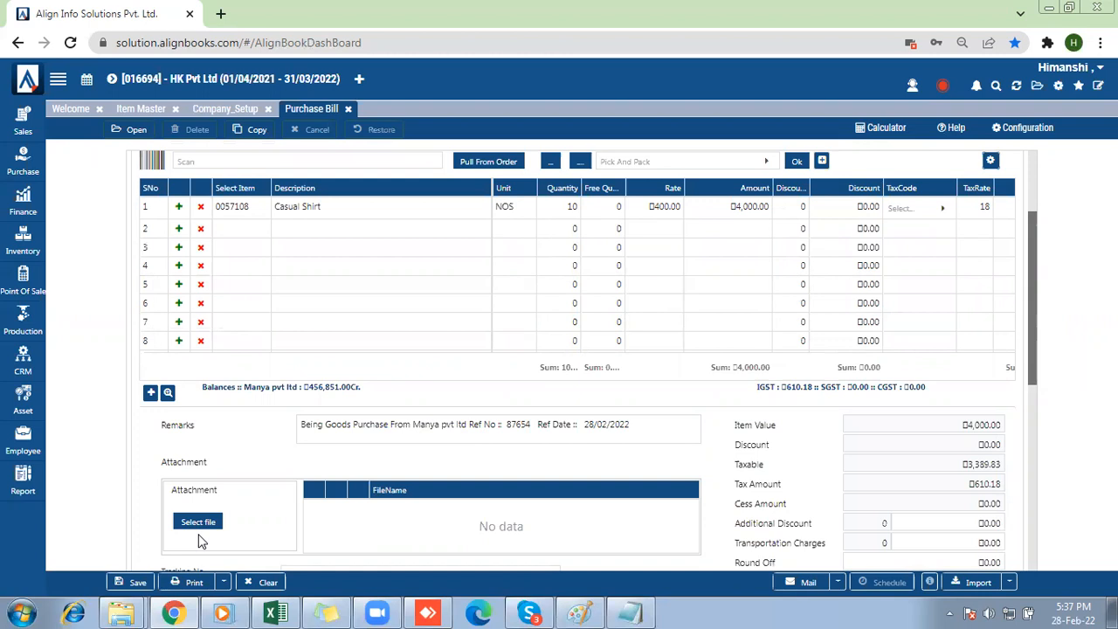
left_click(194, 577)
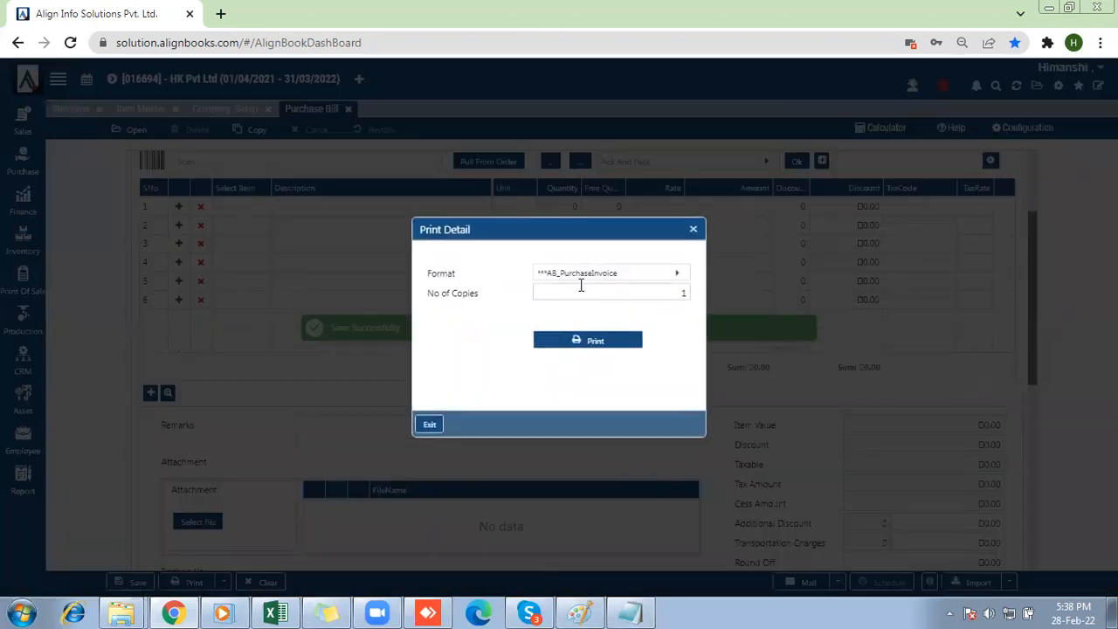
left_click(569, 278)
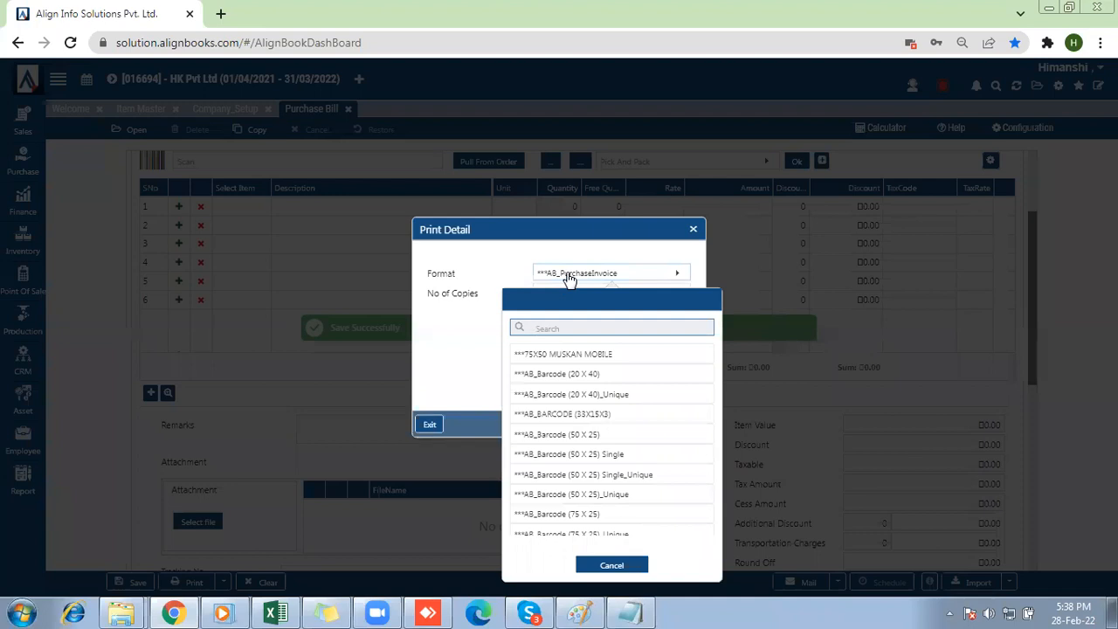
type("garm")
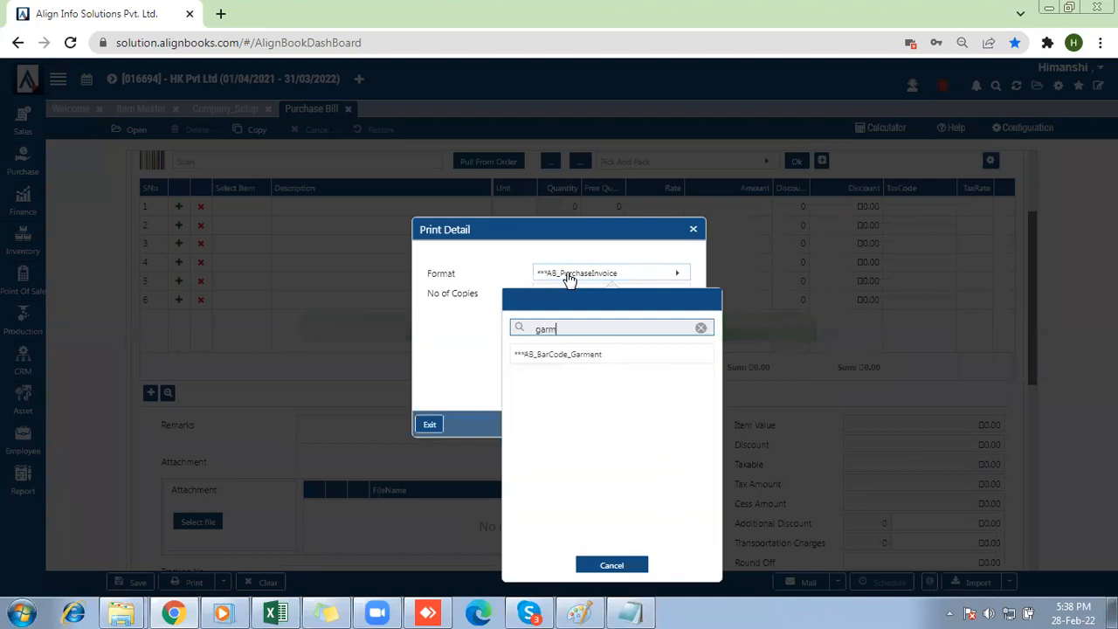
left_click(582, 355)
left_click(580, 341)
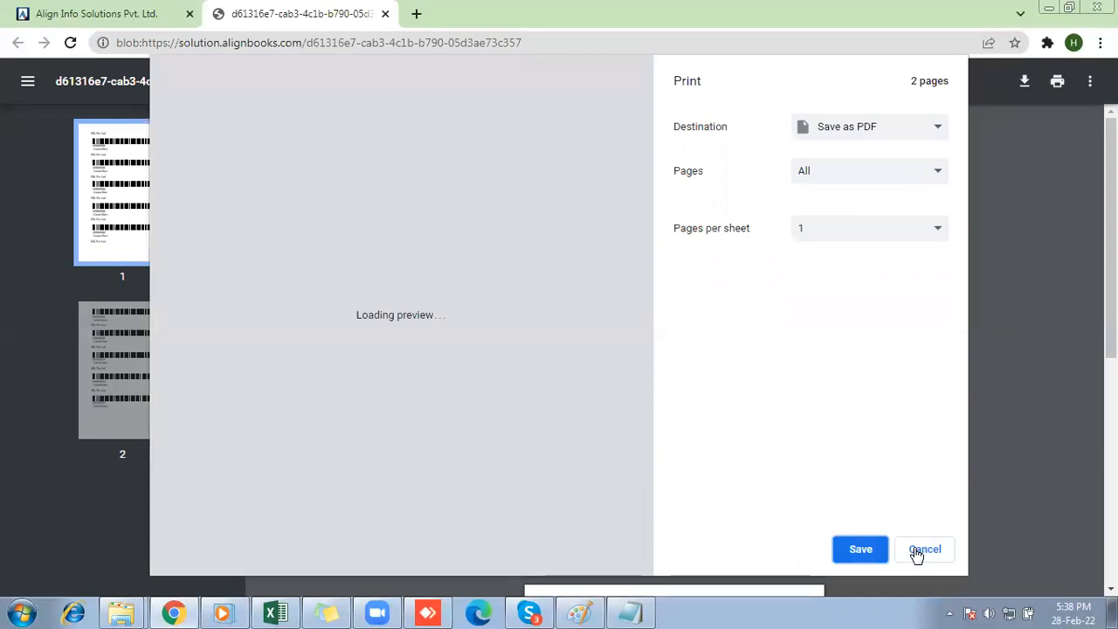
left_click(923, 549)
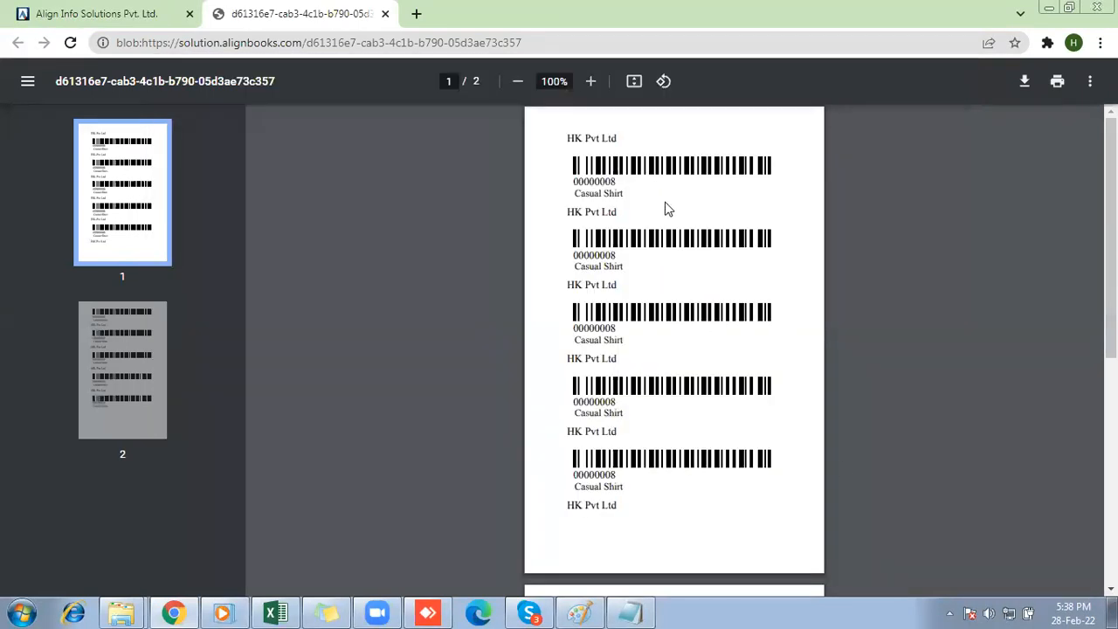
Examine the barcode numbers on the Casual Shirt labels on the PDF's first page, marking each one.
double_click(603, 180)
double_click(602, 254)
double_click(602, 329)
left_click(606, 406)
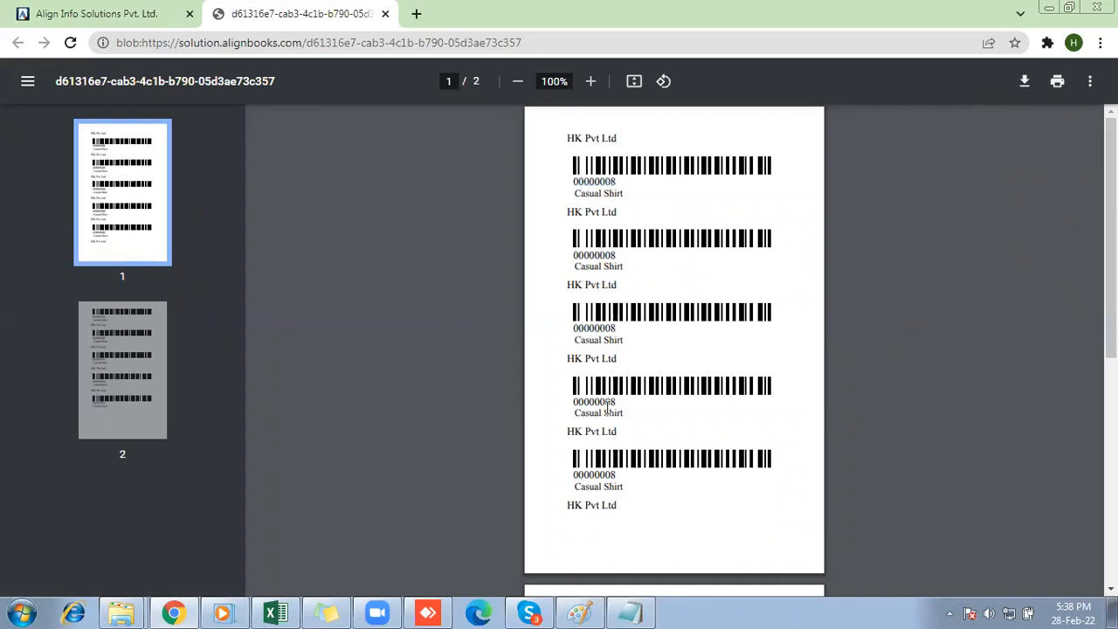
double_click(602, 474)
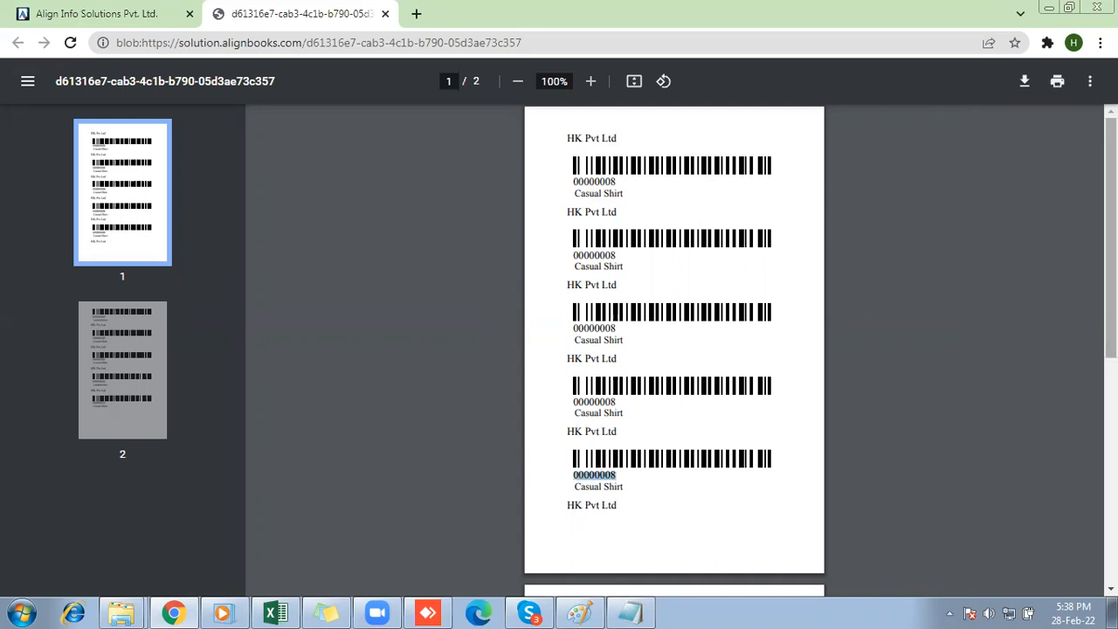
Examine the barcode number of every Casual Shirt label on the PDF's second page to compare the variants.
scroll(672, 349, "down", 3)
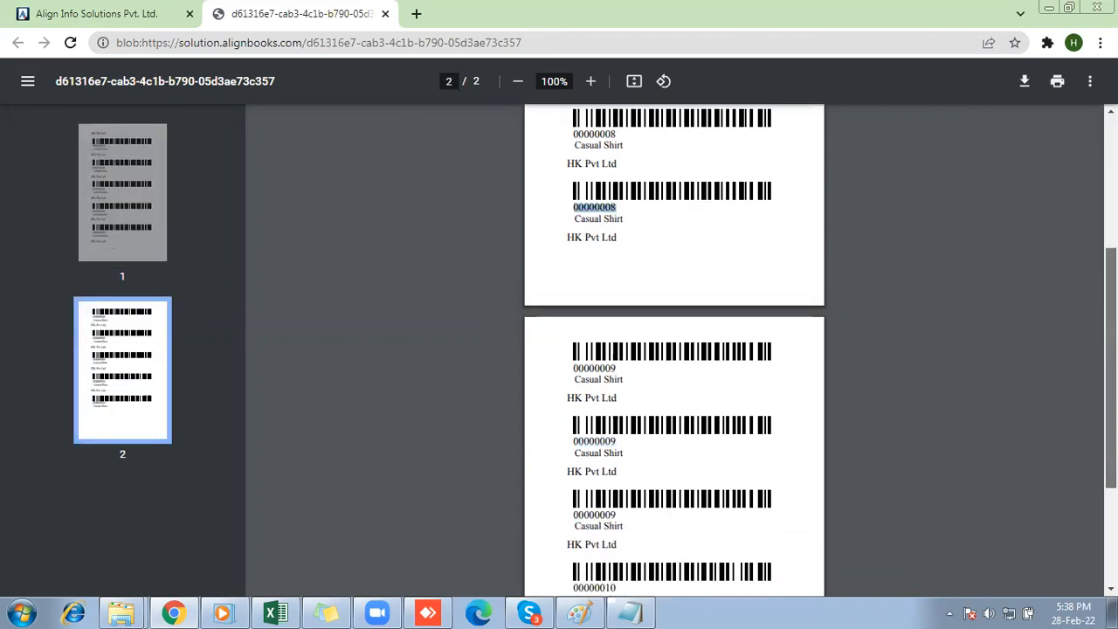
scroll(1109, 367, "down", 1)
double_click(597, 345)
double_click(602, 418)
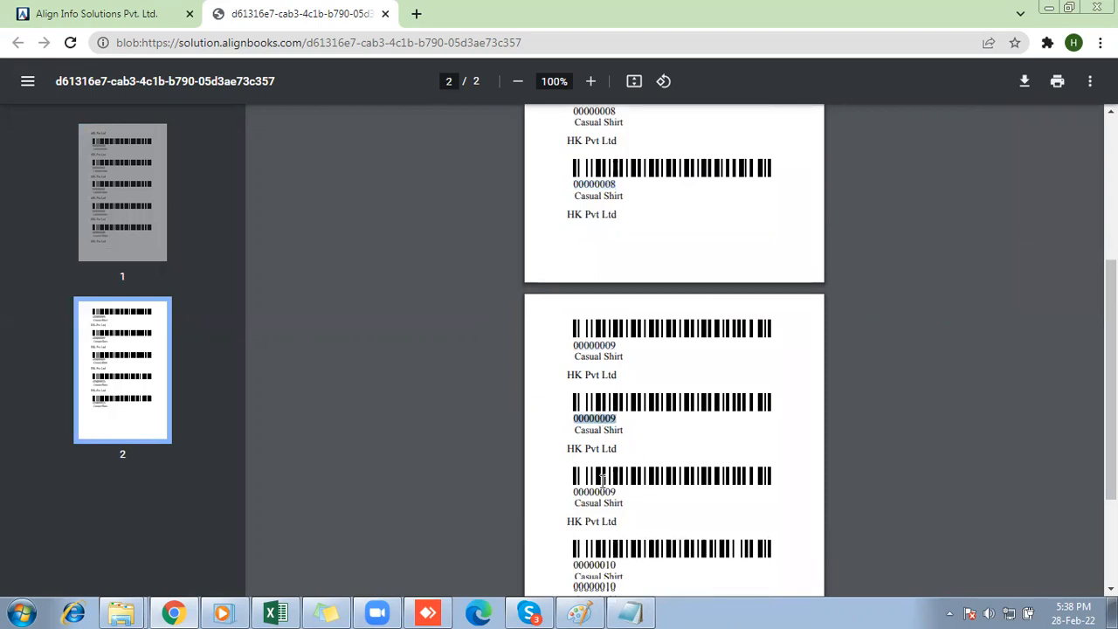
double_click(602, 495)
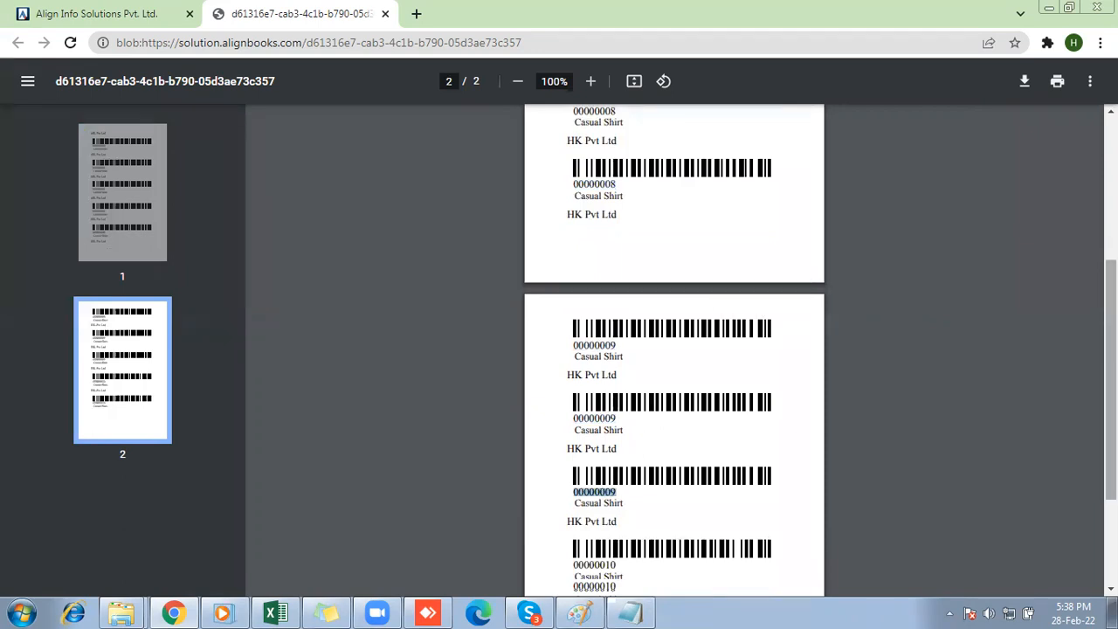
scroll(1110, 393, "down", 1)
scroll(602, 451, "down", 1)
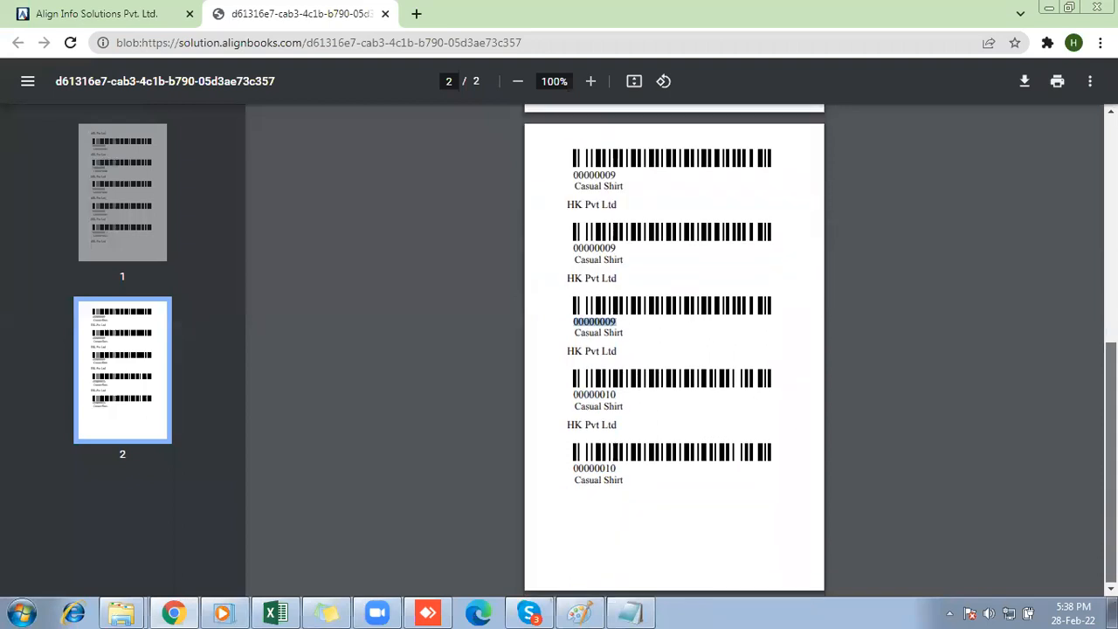
double_click(594, 395)
left_click(603, 472)
double_click(603, 472)
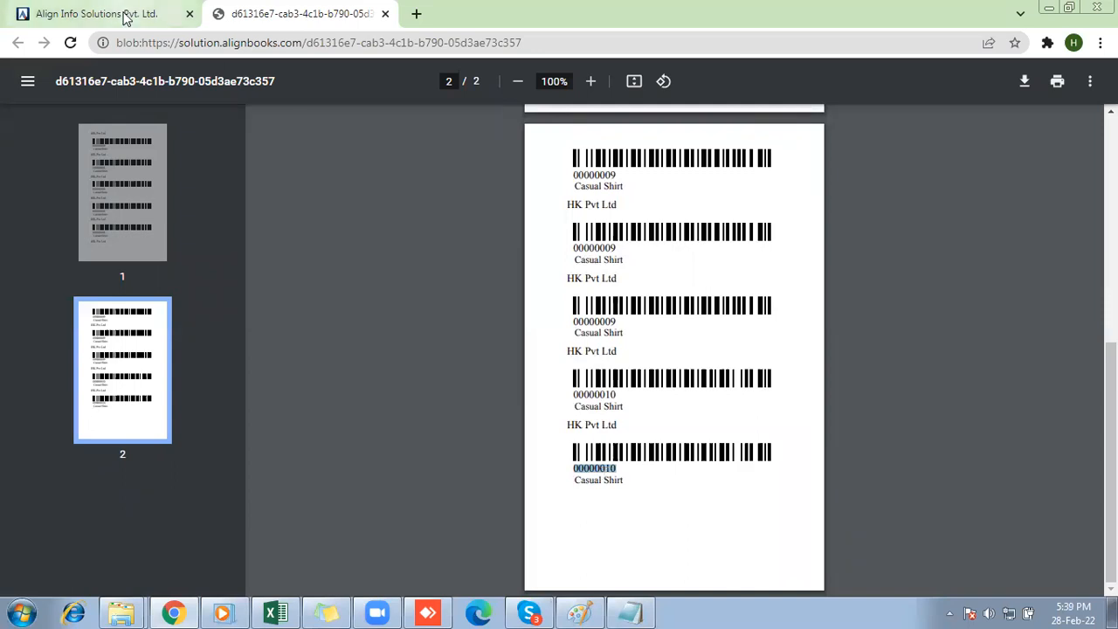
Return to AlignBooks, bring up the Notepad list of business types and highlight the Pharmaceutical, chemical/fertilizers and Food/Restaurant industry entry.
left_click(166, 13)
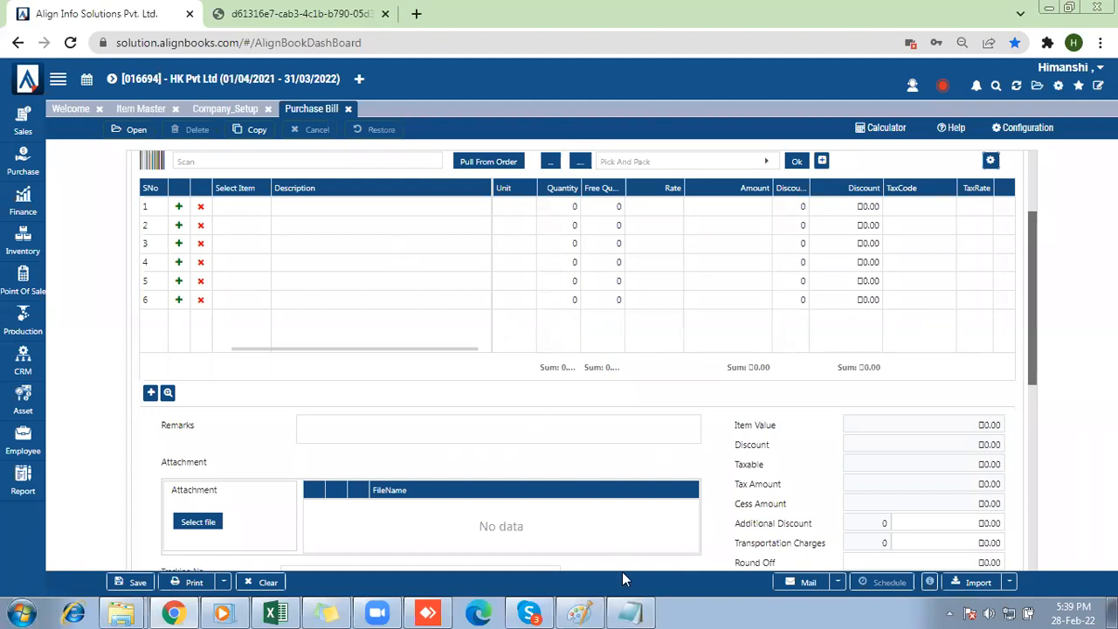
left_click(632, 612)
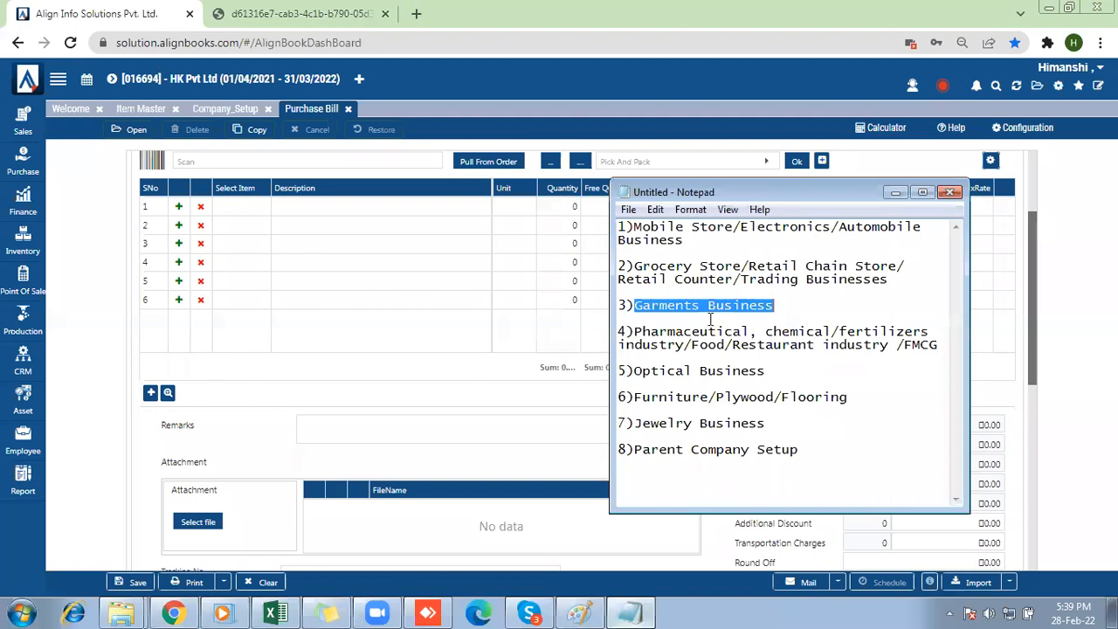
left_click_drag(642, 335, 865, 347)
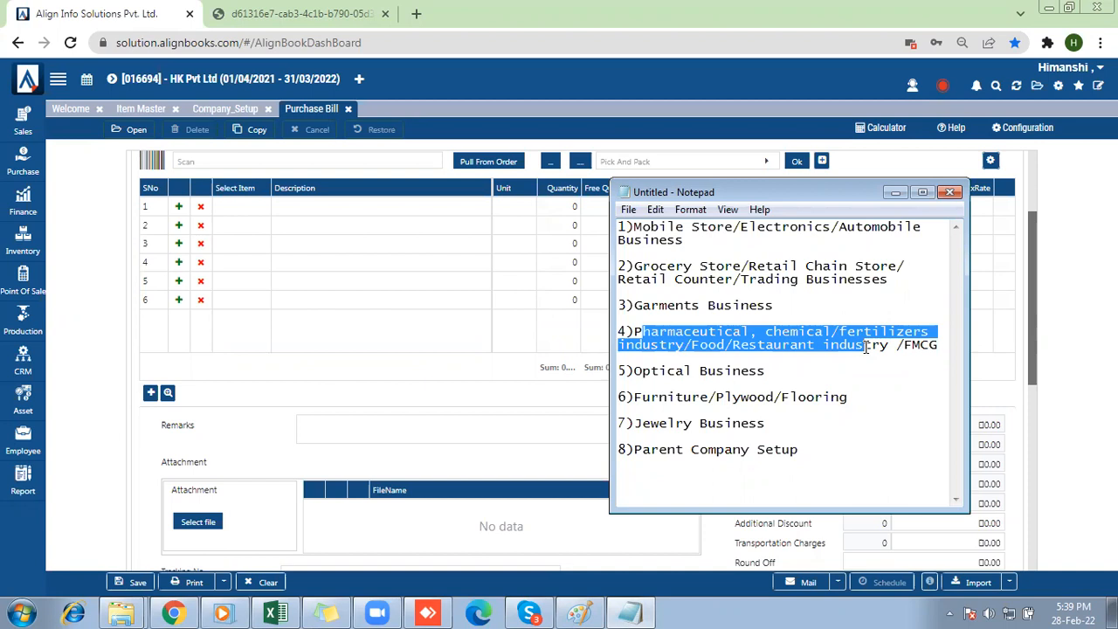
Return to the Company_Setup inventory preferences and point out the enabled Batch wise Inventory setting under Item Extended Properties.
left_click(893, 195)
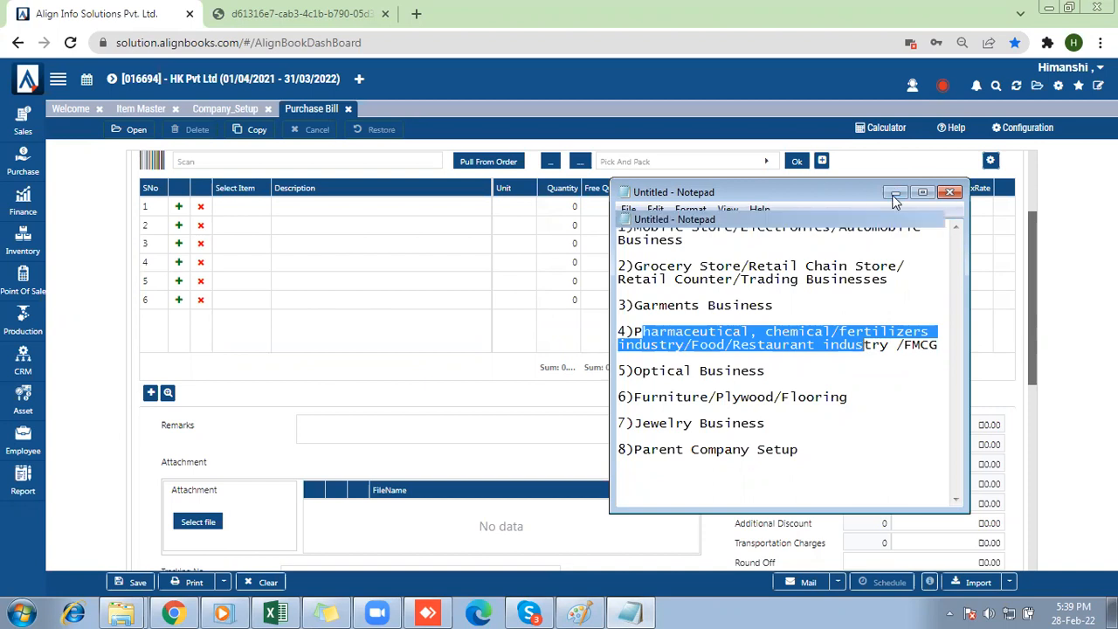
left_click(1058, 87)
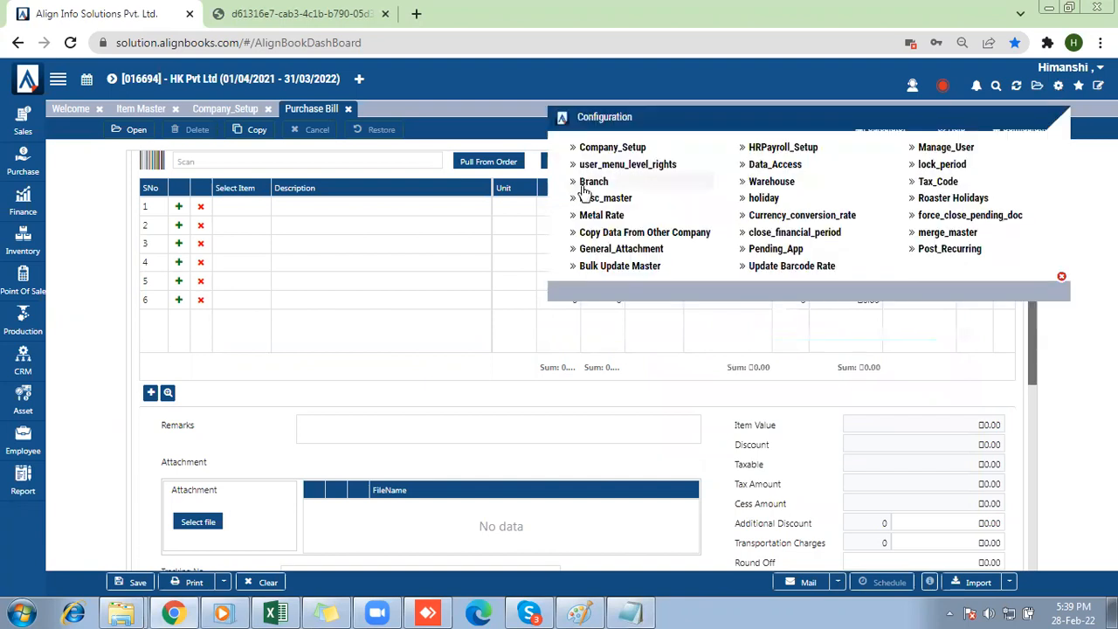
left_click(634, 156)
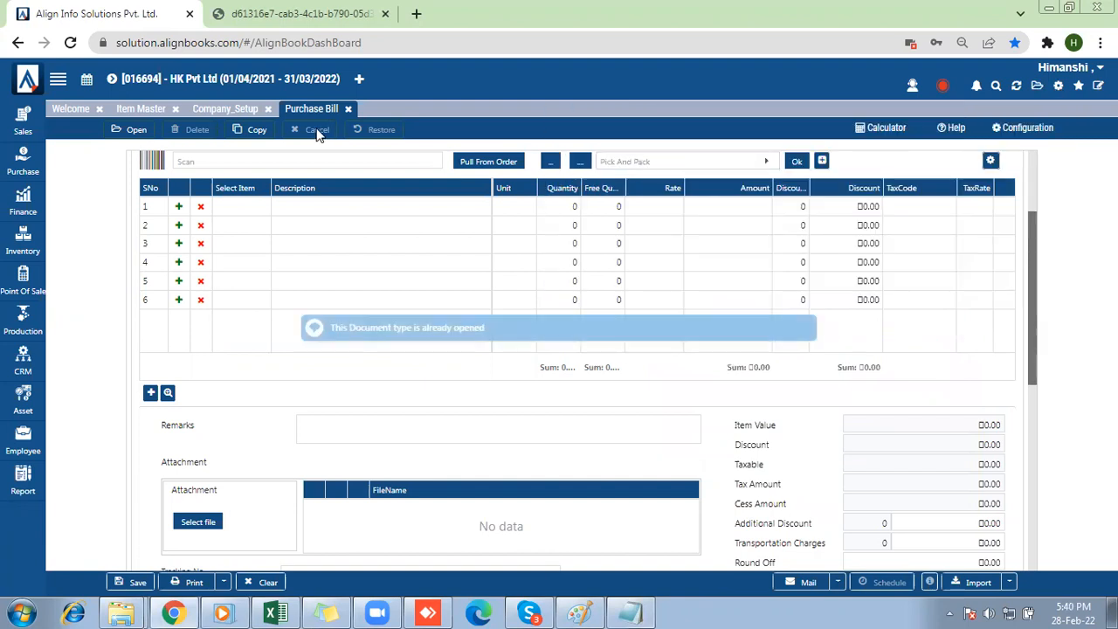
left_click(225, 110)
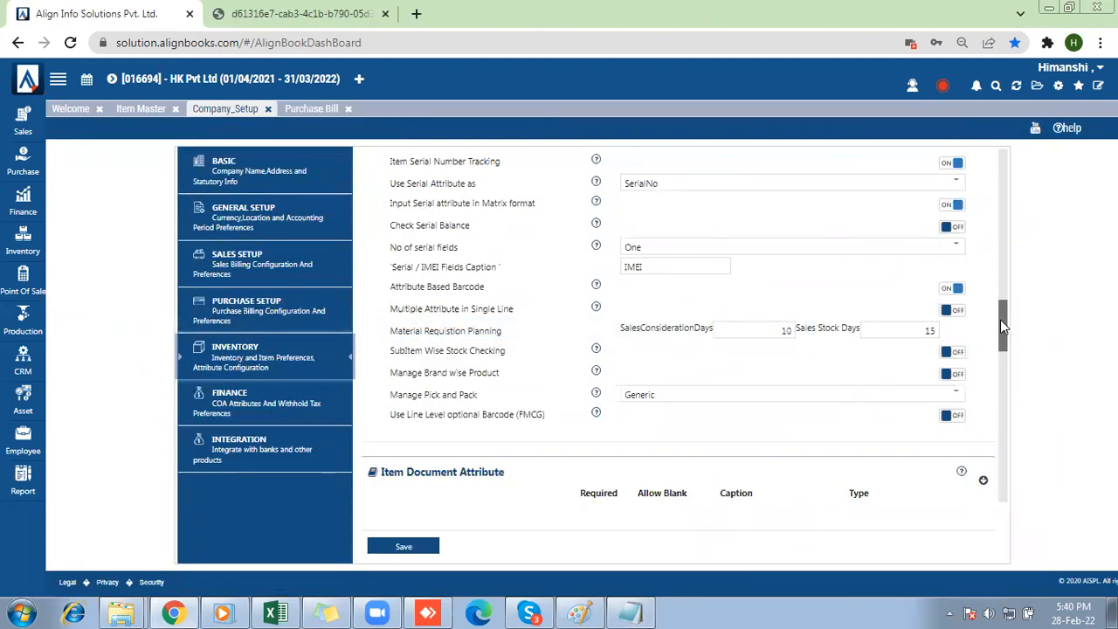
left_click_drag(1000, 320, 1004, 303)
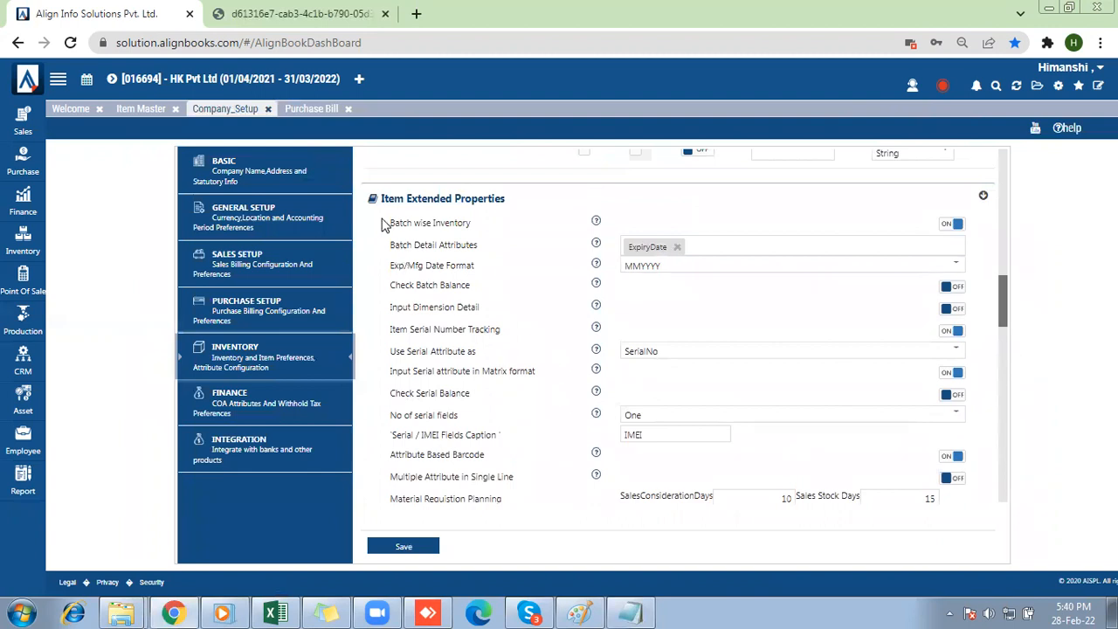
triple_click(444, 222)
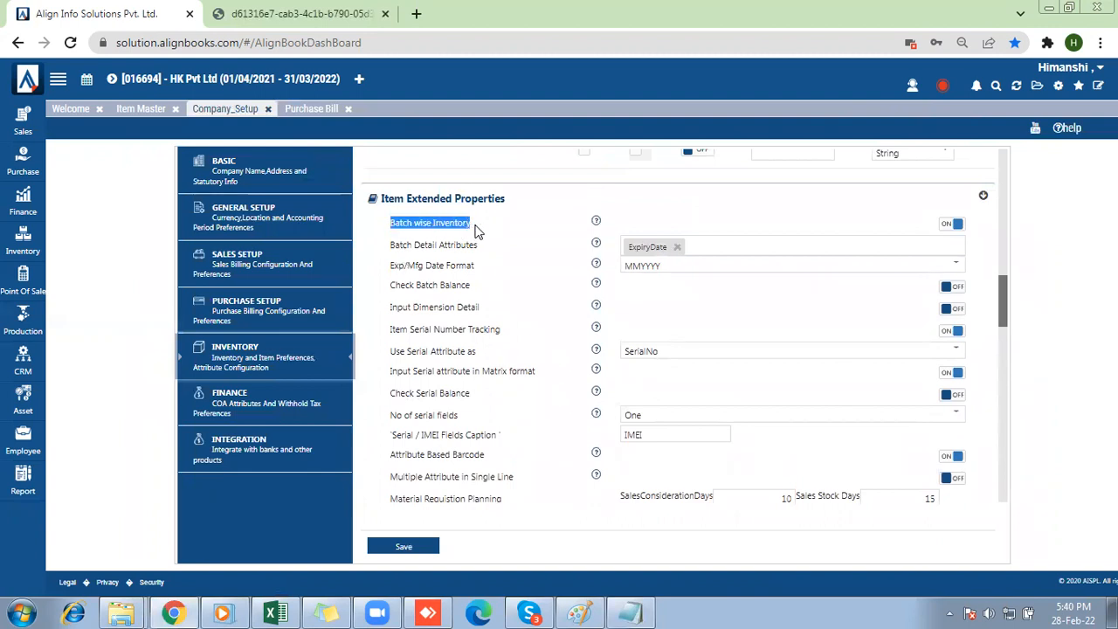
left_click(960, 228)
left_click(960, 227)
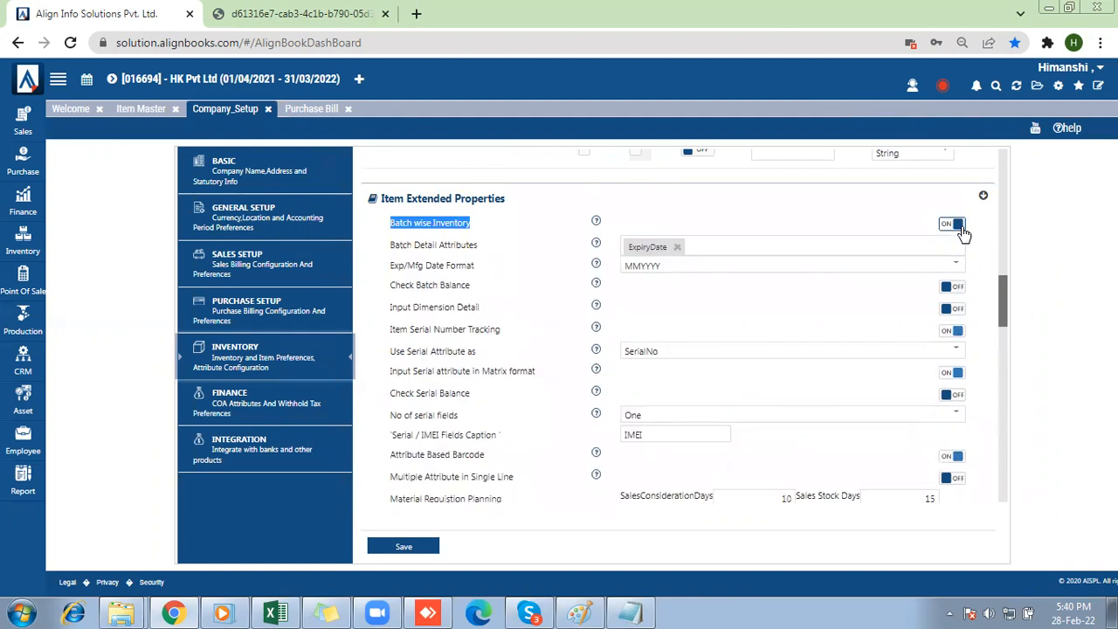
Add ManufacturerDate to the Batch Detail Attributes and mark the Exp/Mfg Date Format and Check Batch Balance settings.
left_click_drag(383, 251, 453, 245)
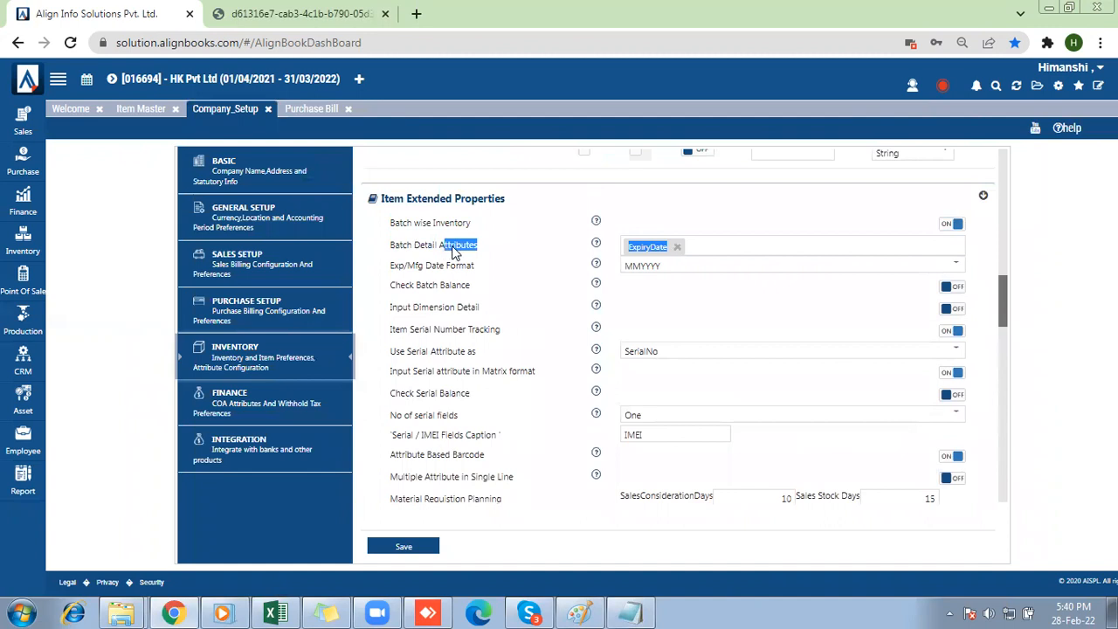
left_click(708, 249)
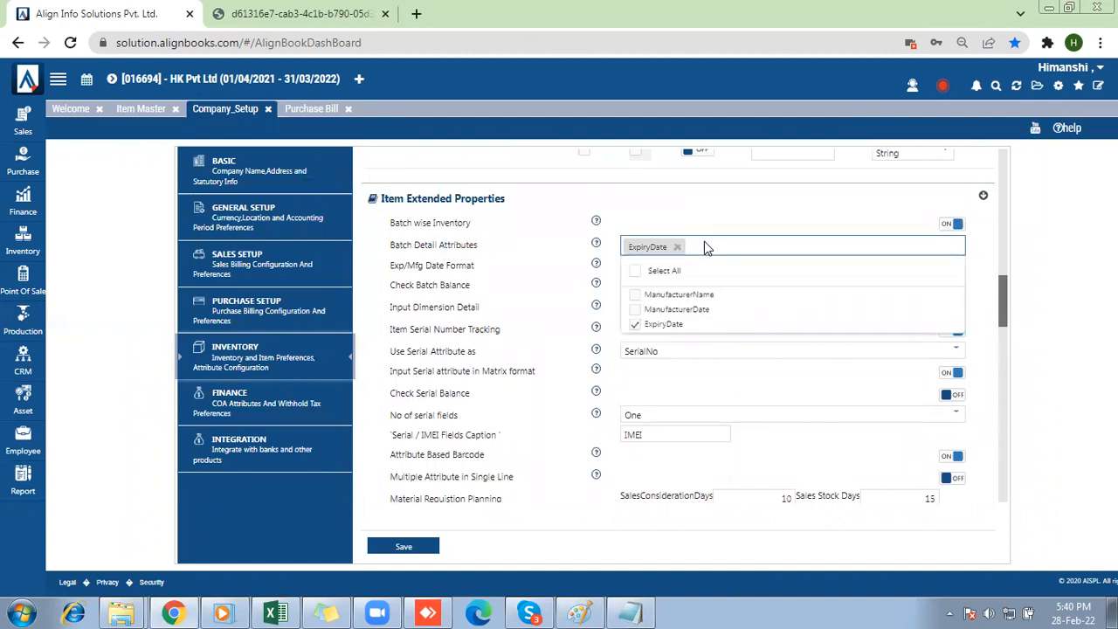
left_click(635, 311)
left_click(560, 251)
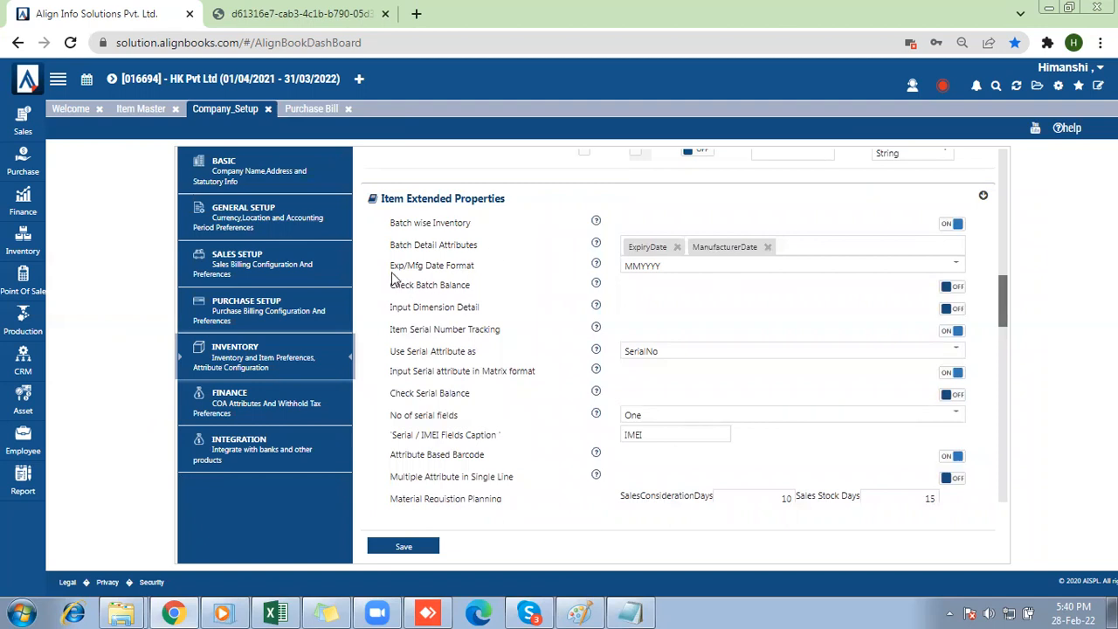
mouse_move(389, 270)
left_mouse_down()
mouse_move(450, 273)
mouse_move(400, 271)
left_mouse_up()
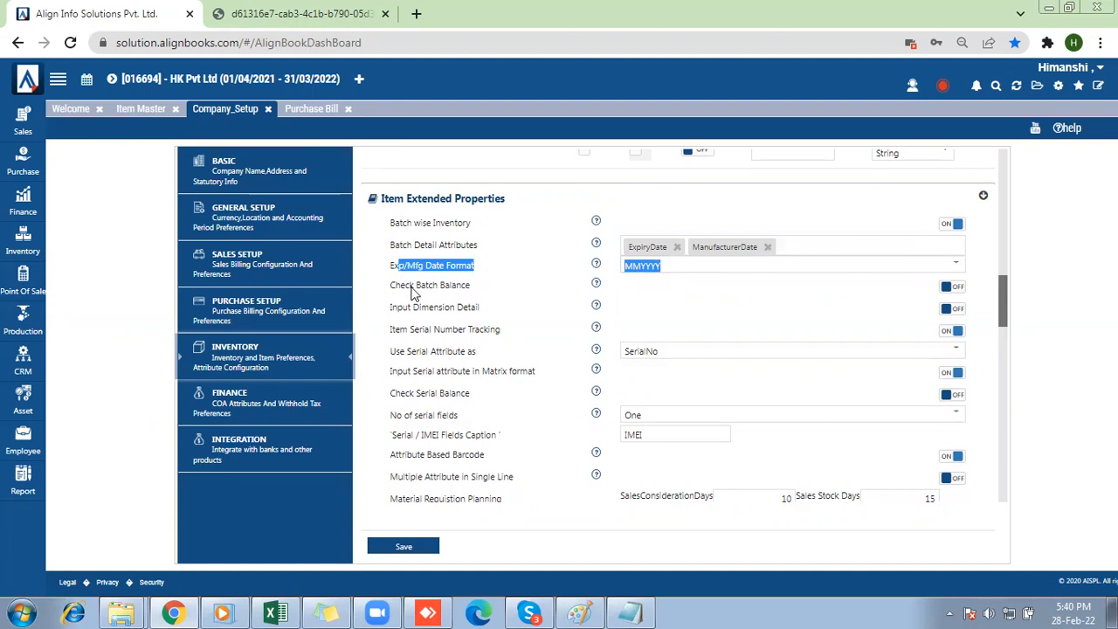
left_click_drag(389, 292, 471, 292)
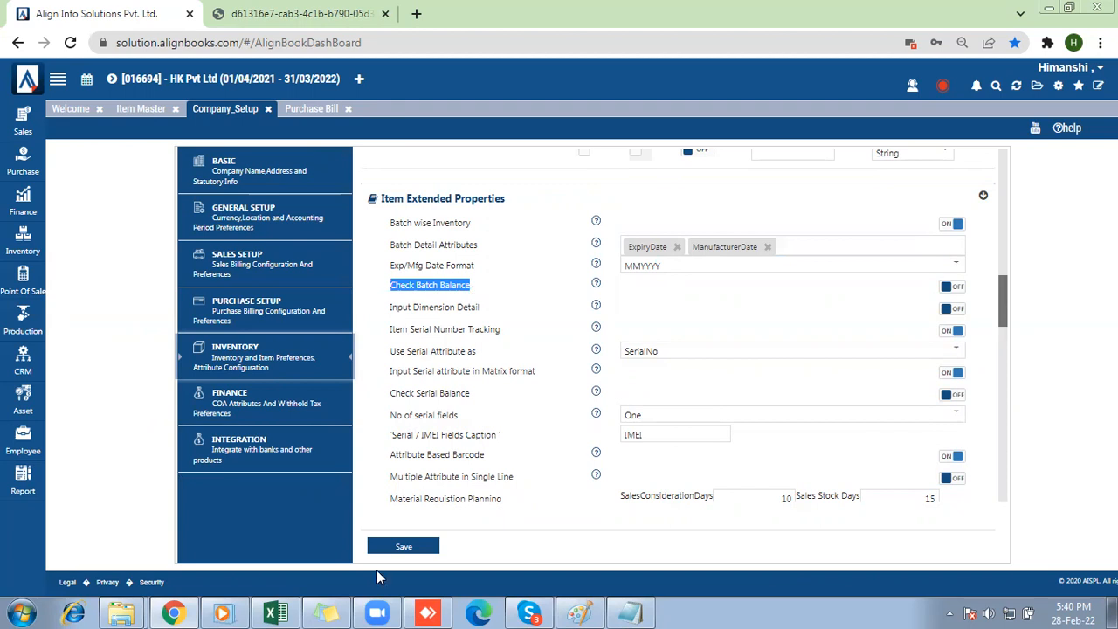
Save the company setup and refresh the application, agreeing to close all open pages.
left_click(409, 547)
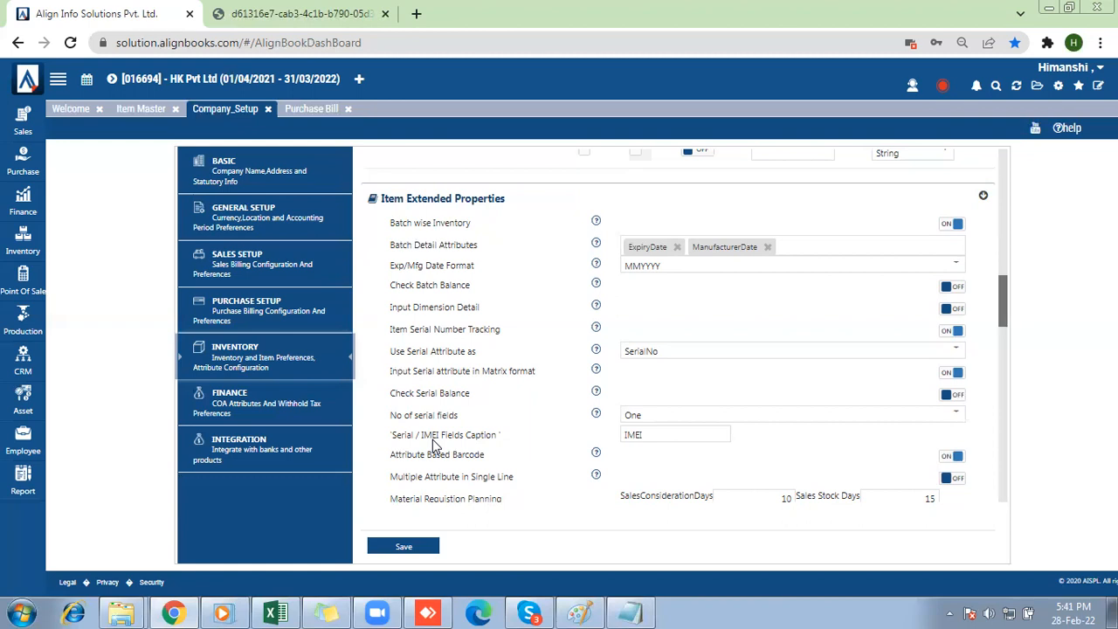
left_click(1013, 88)
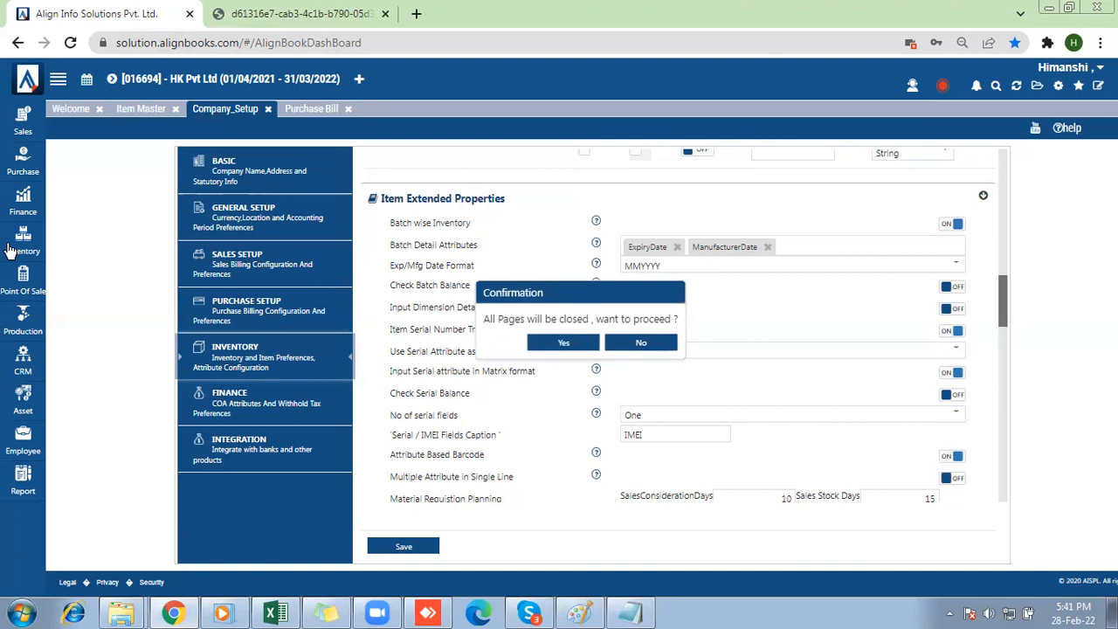
left_click(564, 343)
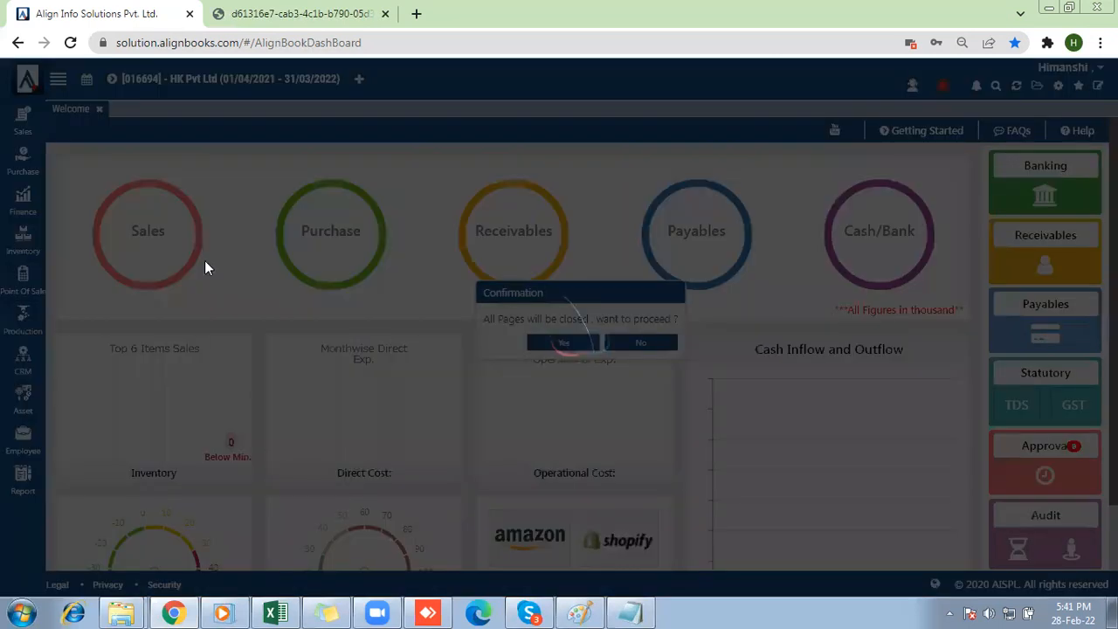
Find "dettol" in the Item Master and open Dettol Hand Sanitizer 50ml for editing.
mouse_move(12, 251)
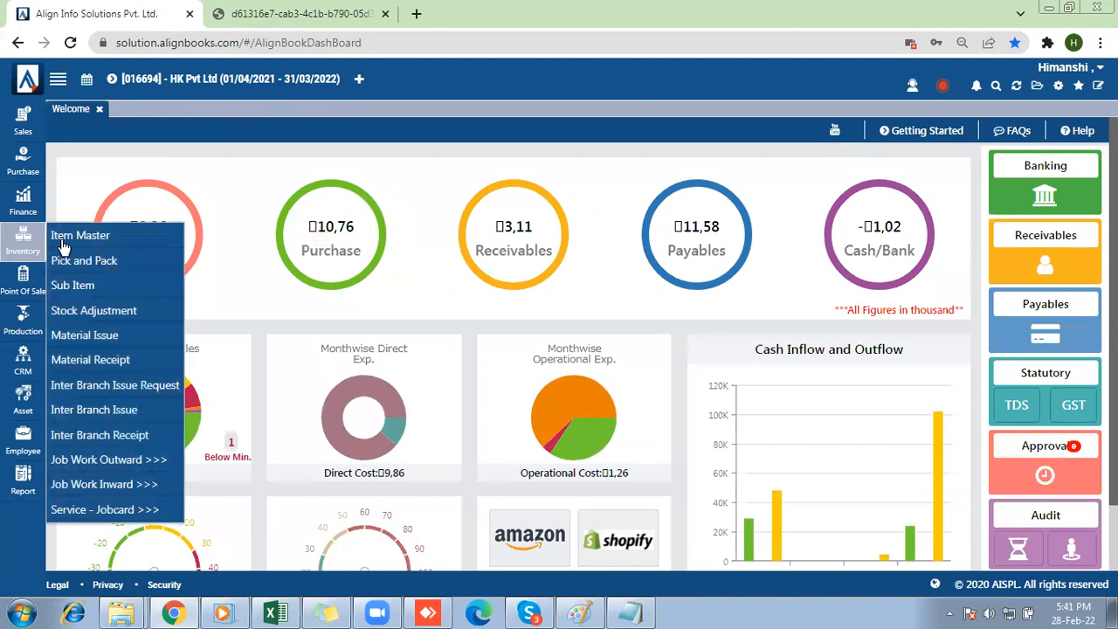
left_click(57, 233)
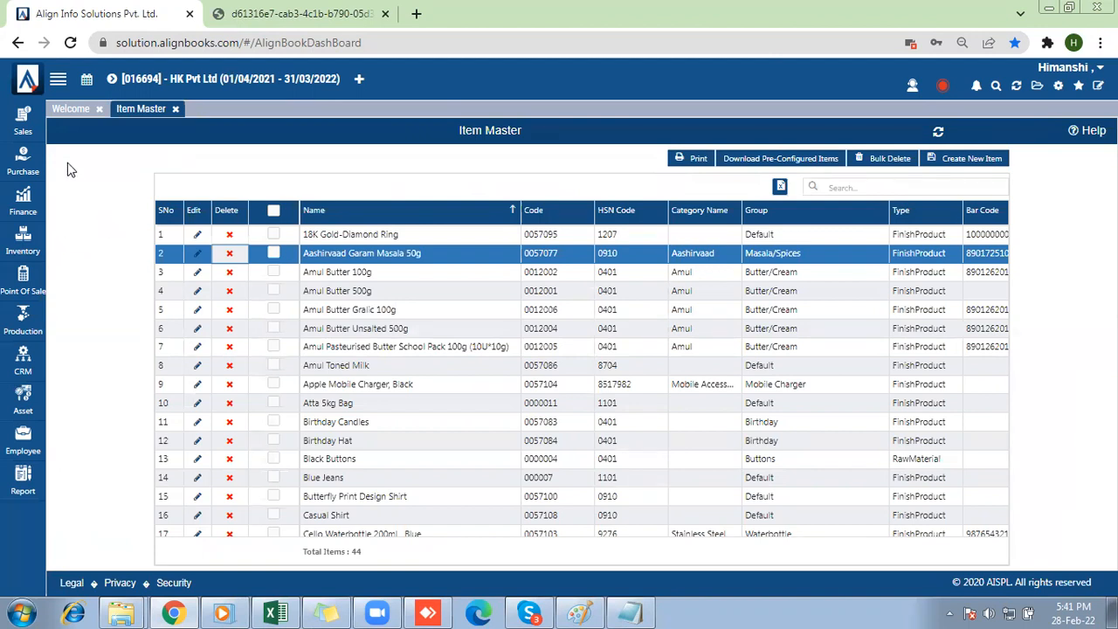
left_click(877, 186)
type("dettol")
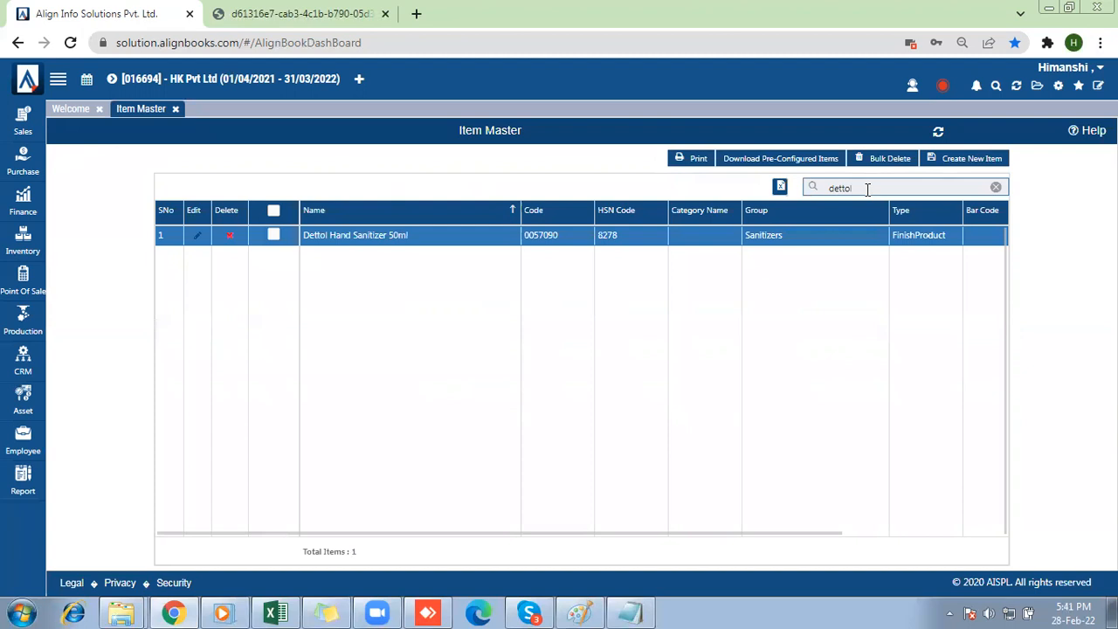
left_click(195, 236)
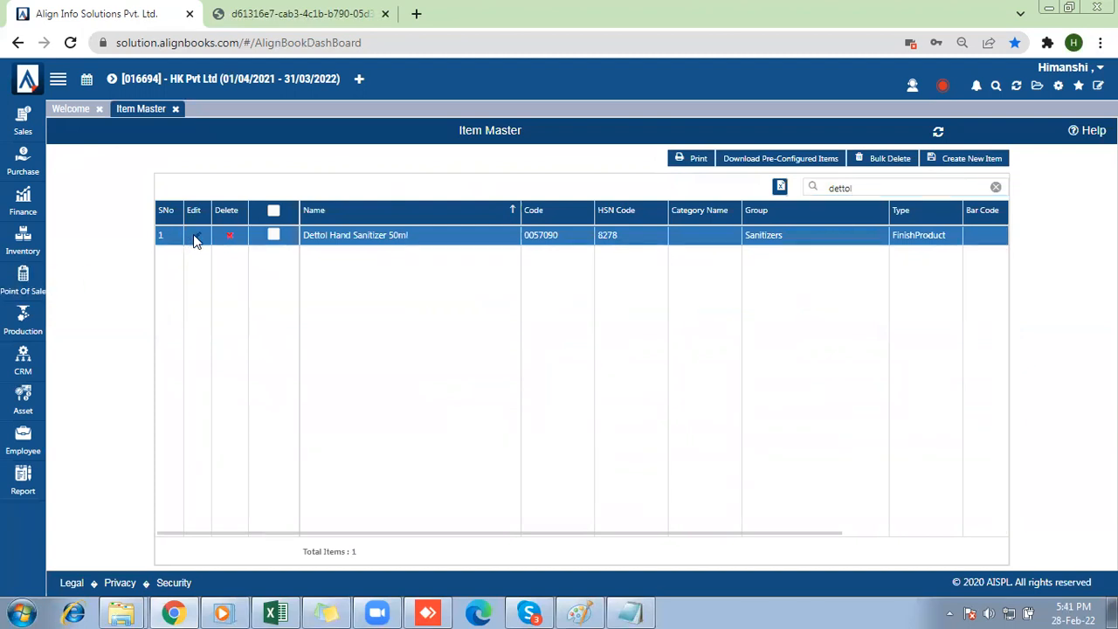
left_click(195, 236)
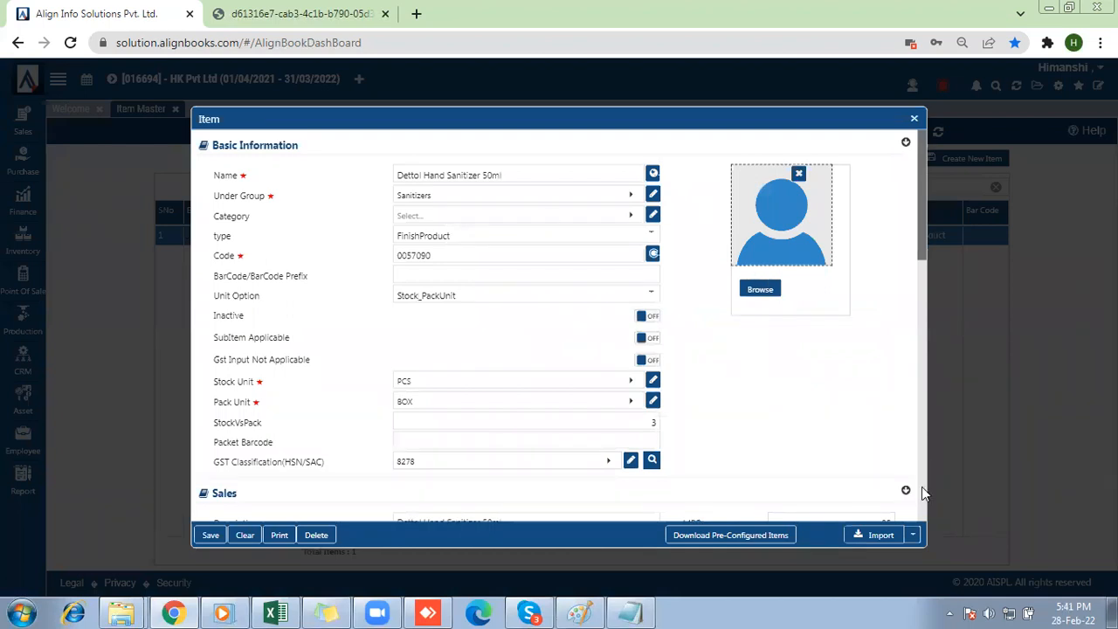
Check the Batch wise Inventory setting in the item's Inventory section and save the item.
scroll(922, 487, "down", 12)
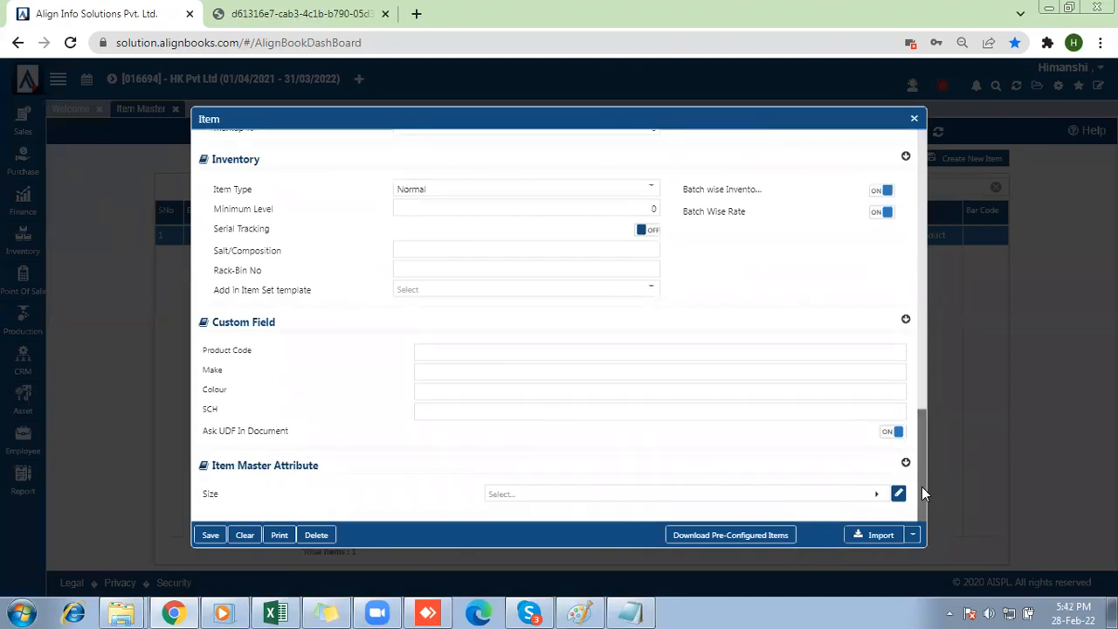
scroll(921, 486, "up", 1)
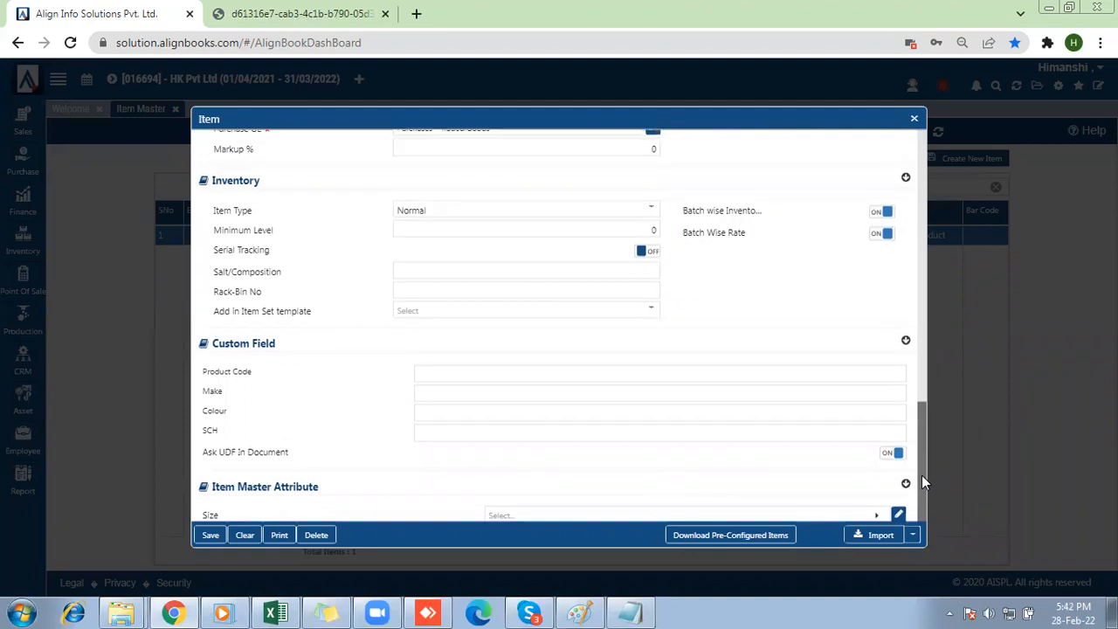
triple_click(732, 223)
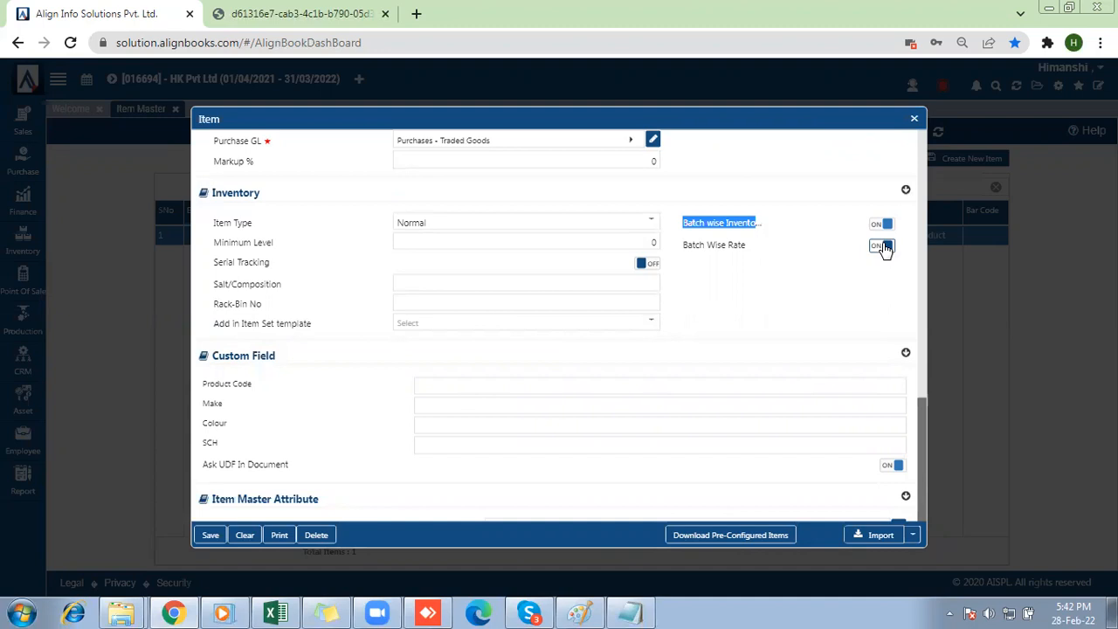
left_click(209, 535)
Start a new Purchase Bill with branch Default and vendor HK enterprises.
left_click(24, 164)
left_click(87, 283)
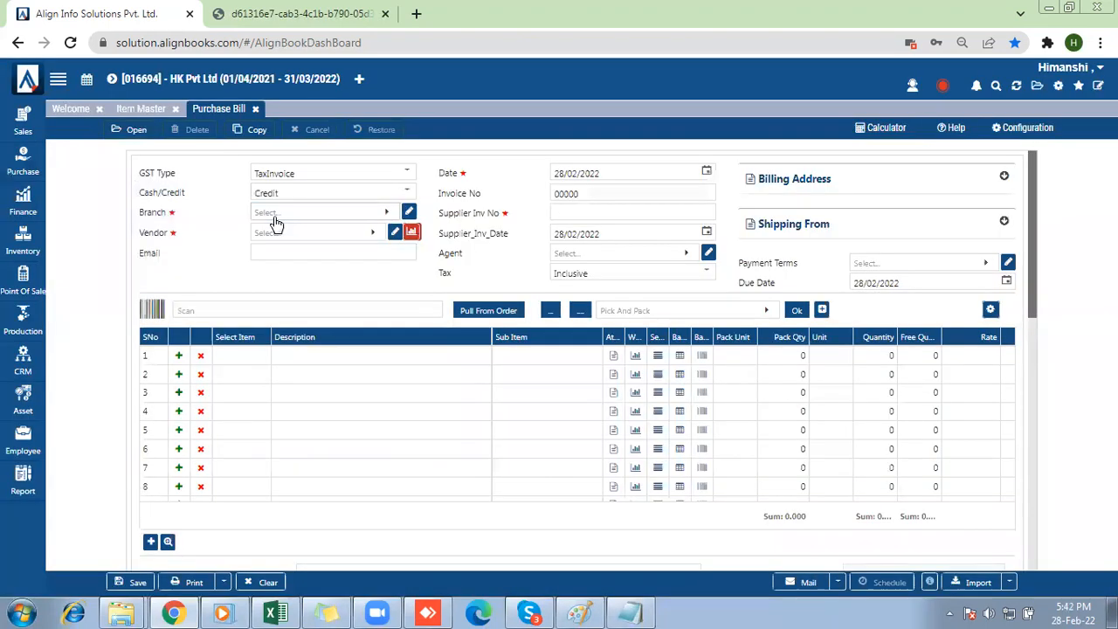
left_click(274, 220)
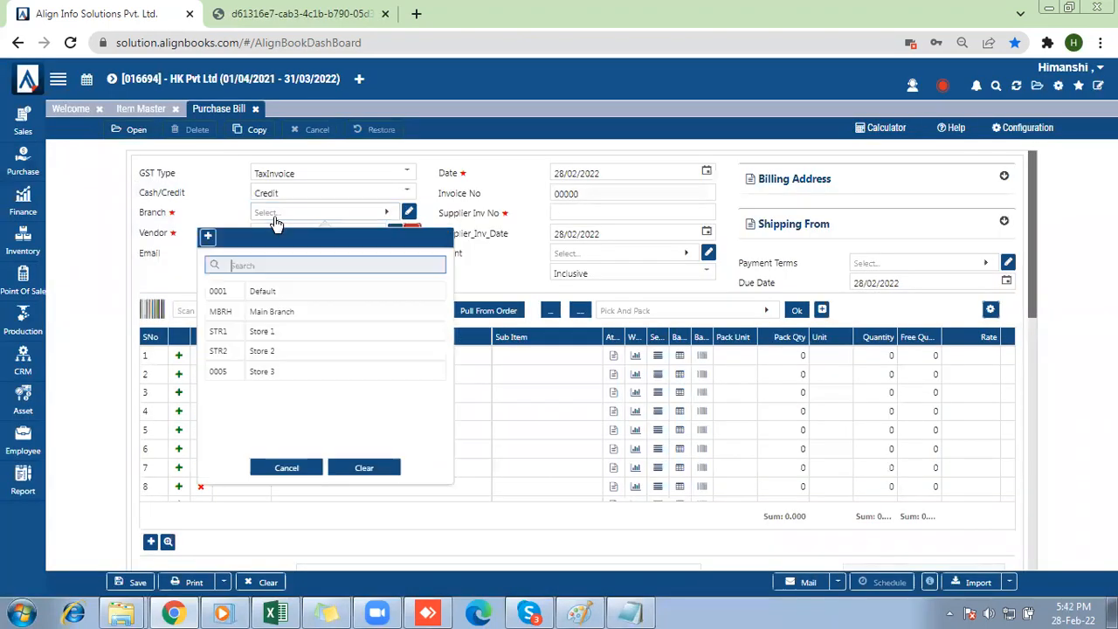
left_click(253, 303)
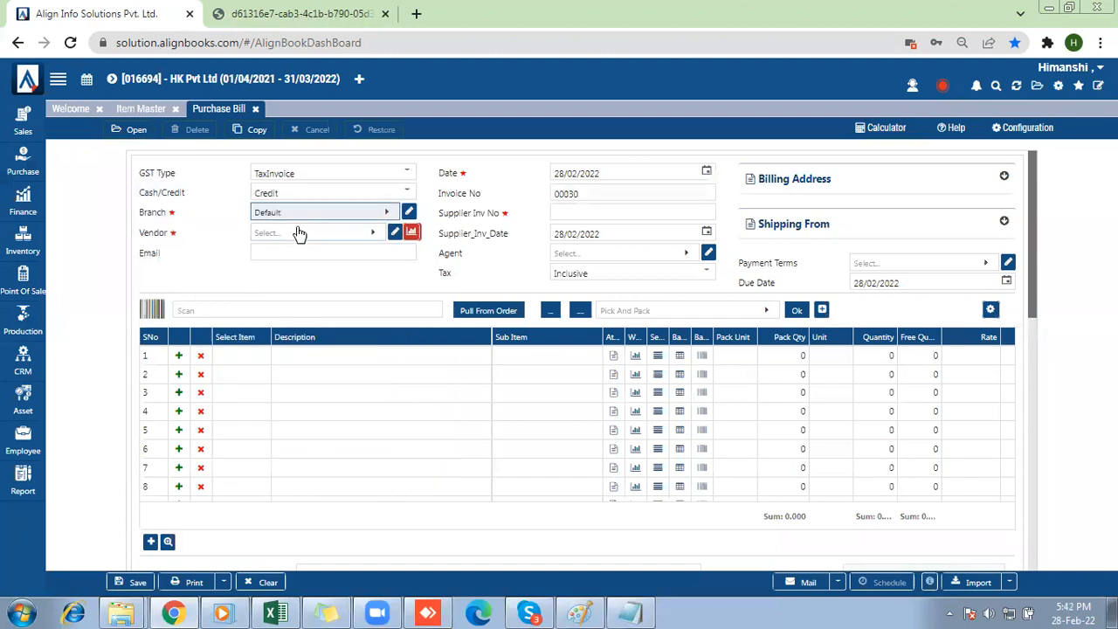
left_click(300, 232)
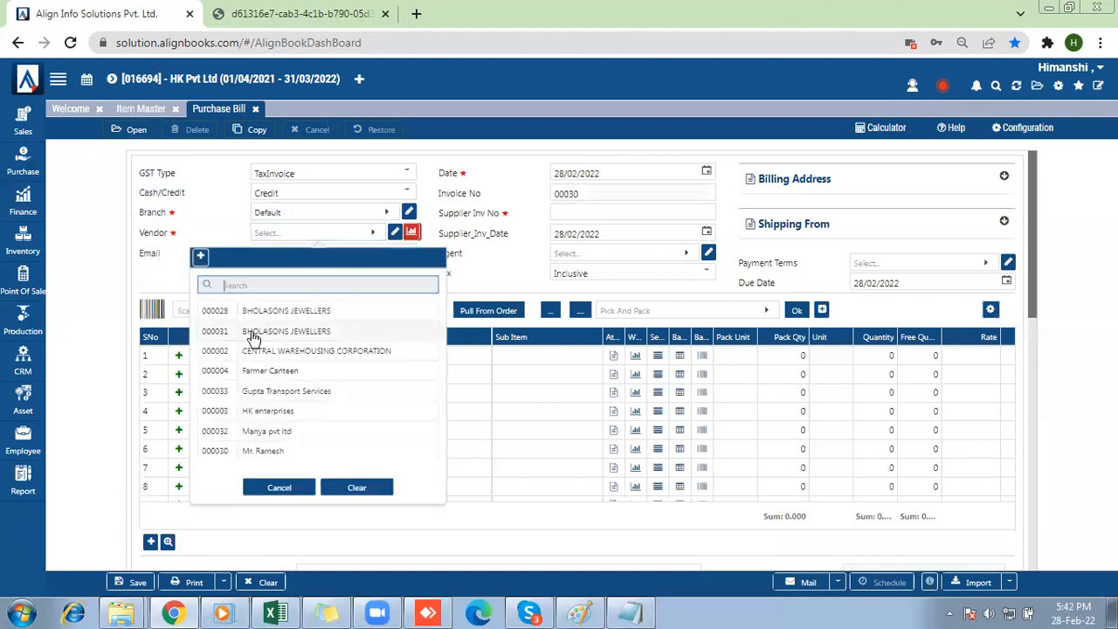
left_click(265, 414)
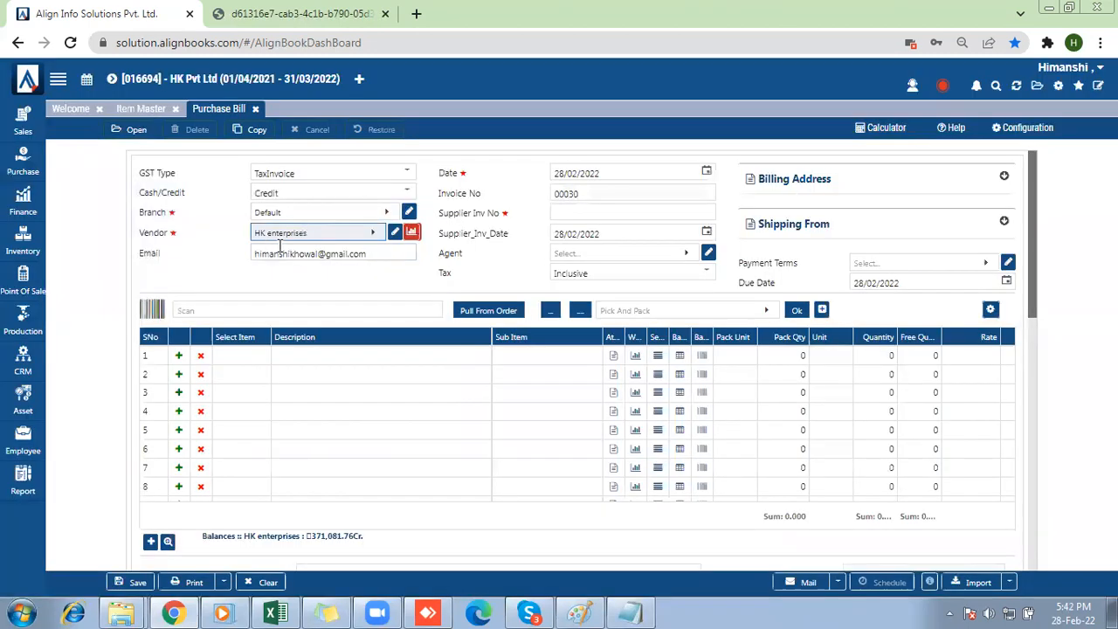
Add Dettol Hand Sanitizer 50ml to the bill's first row and accept its attributes without filling them in.
left_click(234, 356)
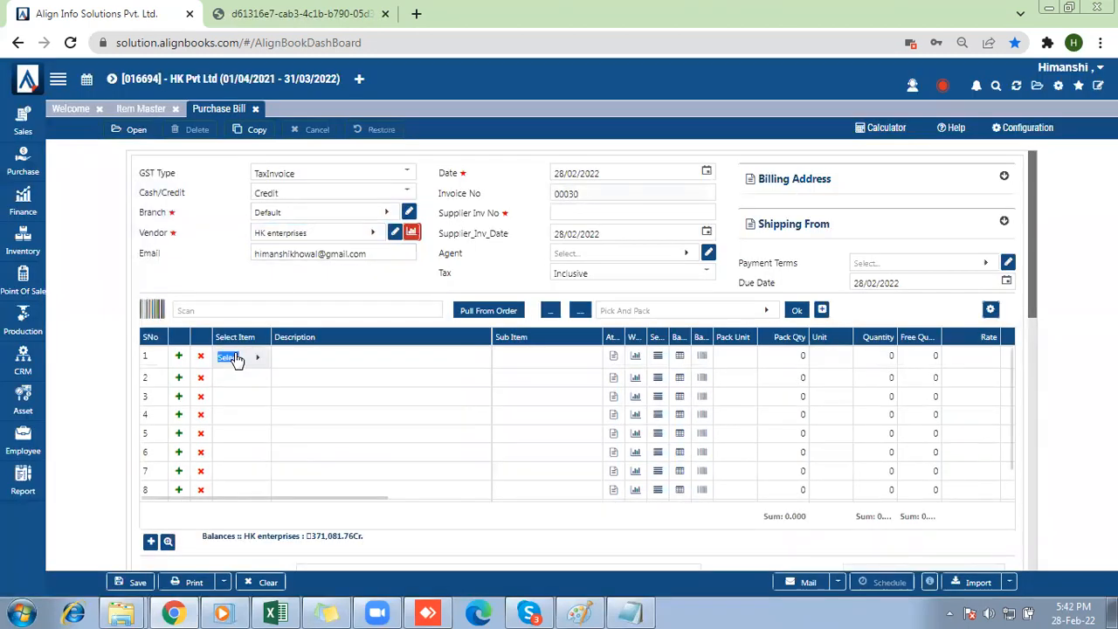
left_click(163, 122)
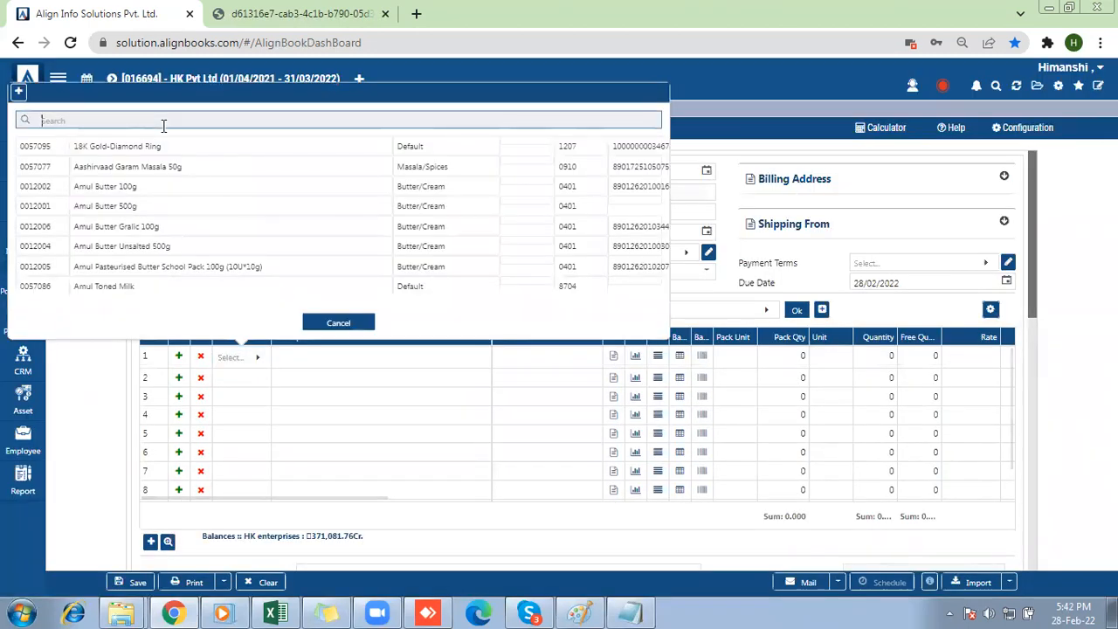
type("dettol")
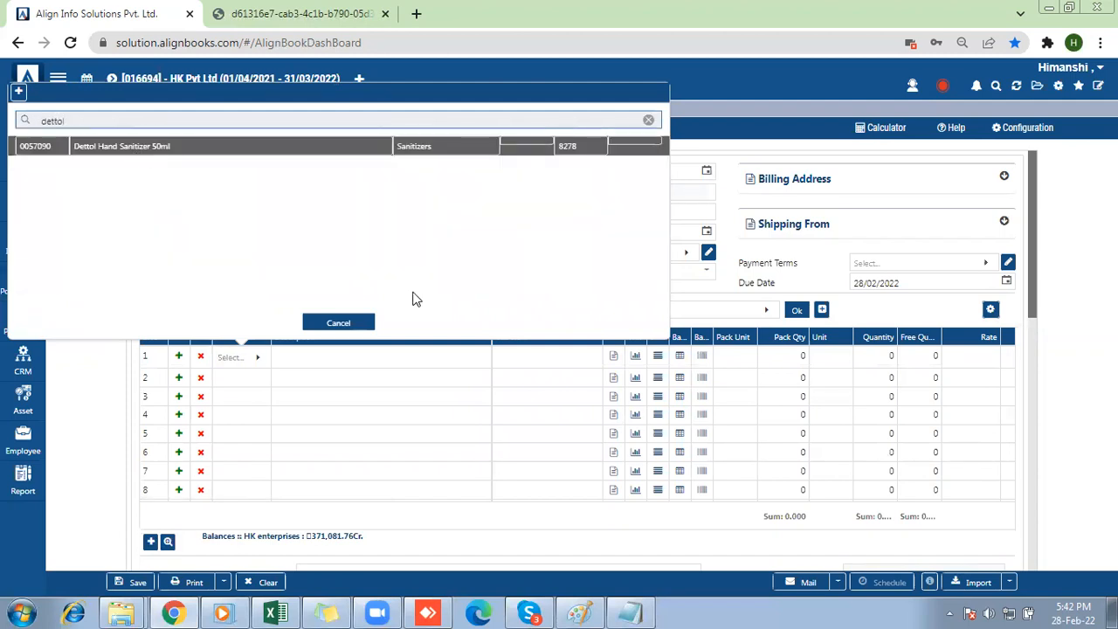
key("Return")
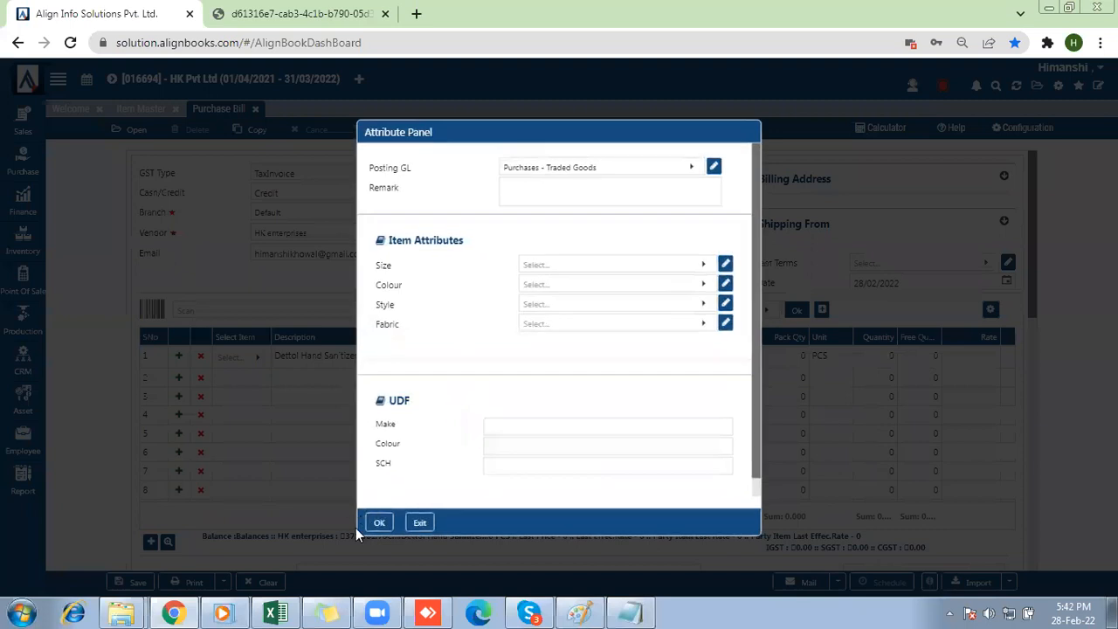
left_click(389, 521)
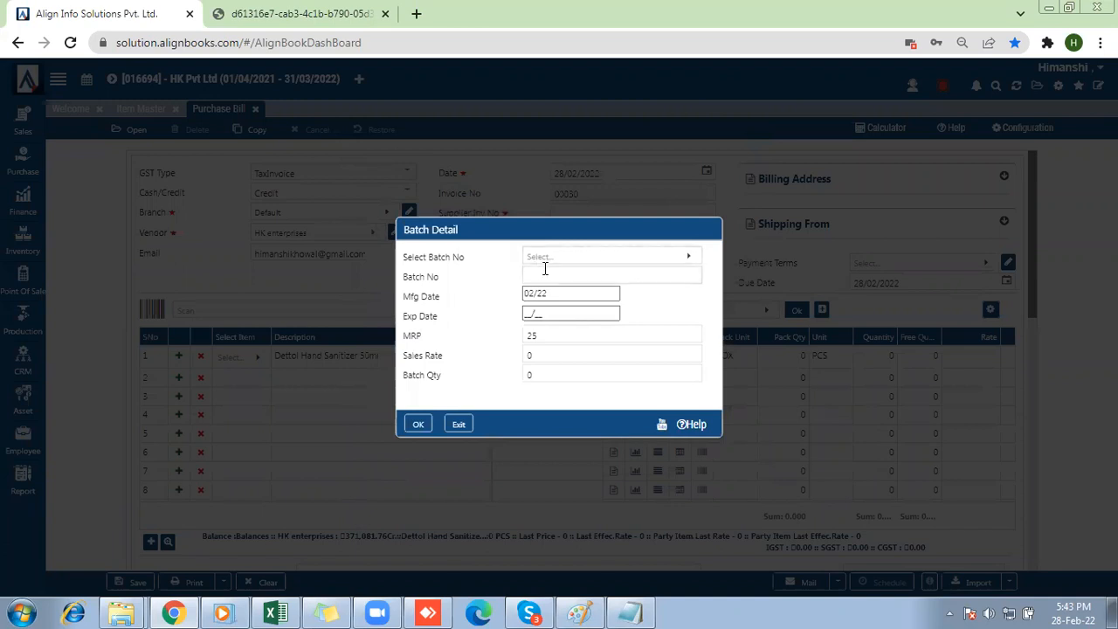
Enter batch number B00987 for the Dettol Hand Sanitizer batch and set its expiry date to 02/24.
left_click(546, 276)
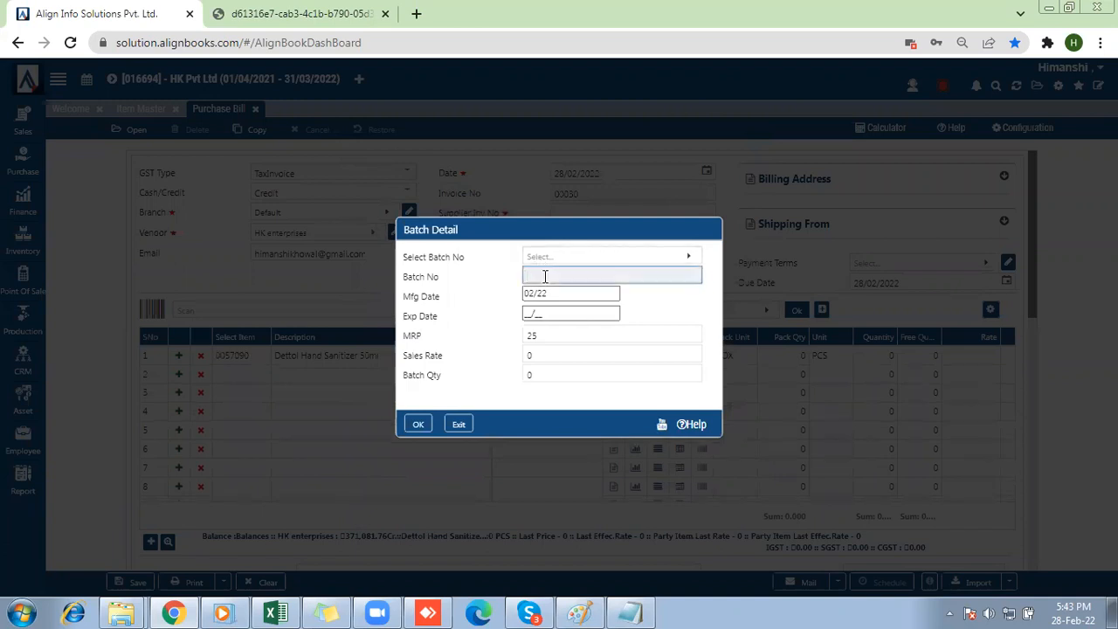
type("B00187")
left_click(554, 293)
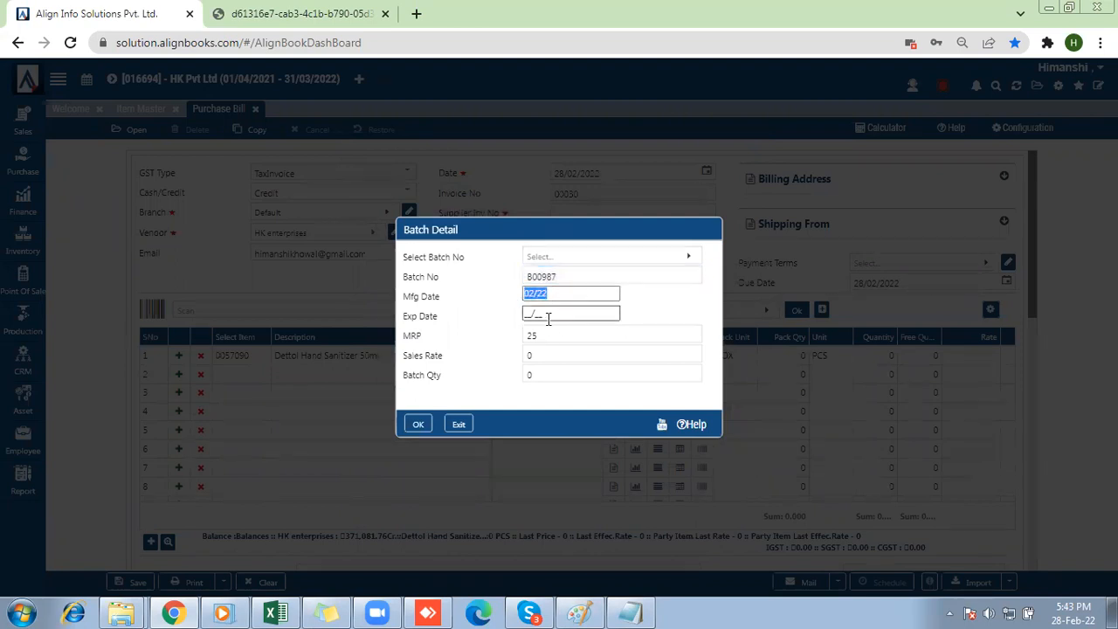
left_click(540, 314)
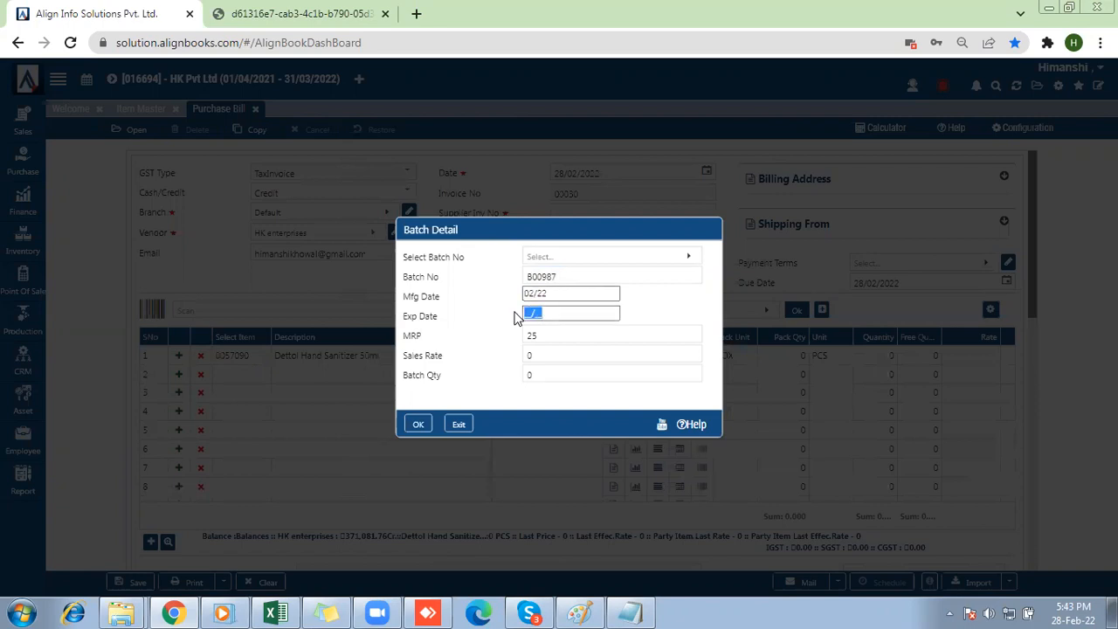
key("BackSpace")
type("02")
type("25")
key("BackSpace")
type("4")
Set the batch's sales rate to 25 and batch quantity to 50, and accept the batch details.
left_click(547, 335)
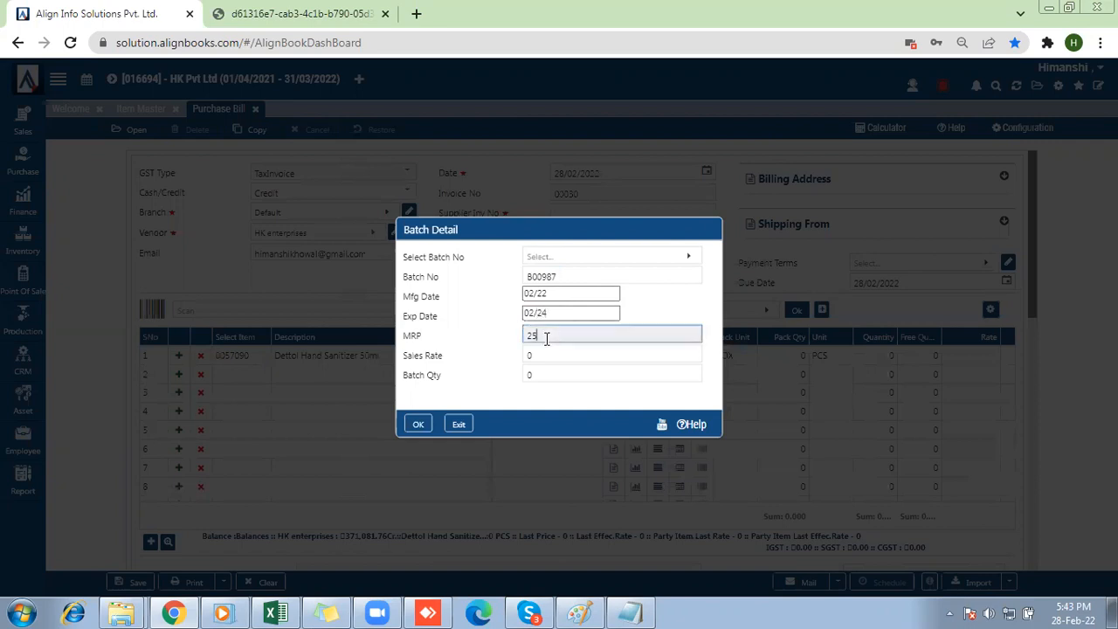
left_click(544, 353)
type("25")
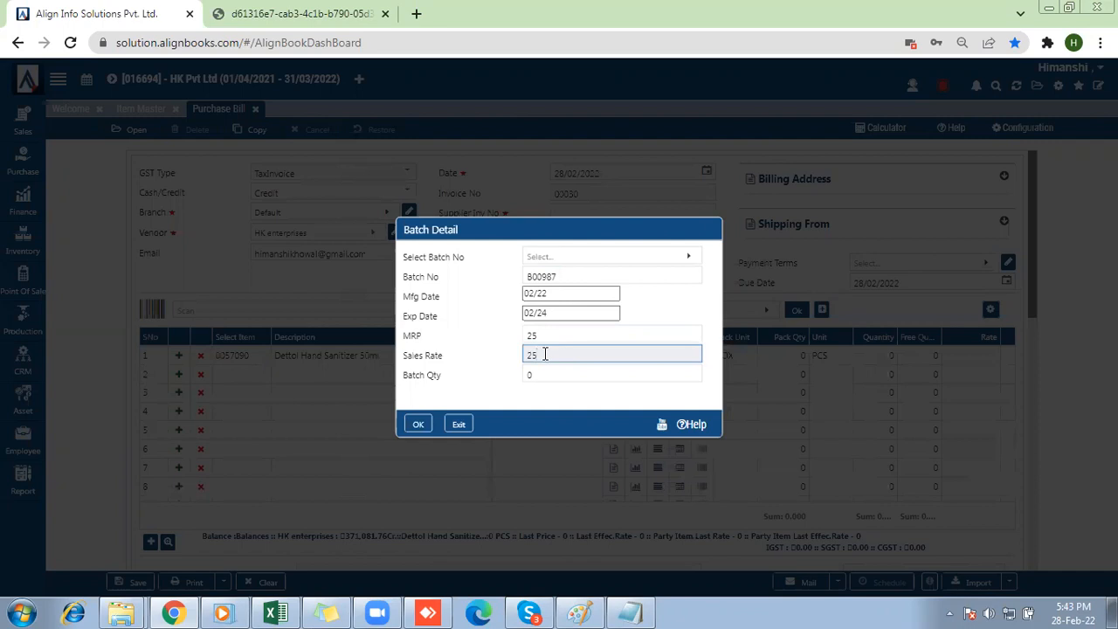
left_click(535, 375)
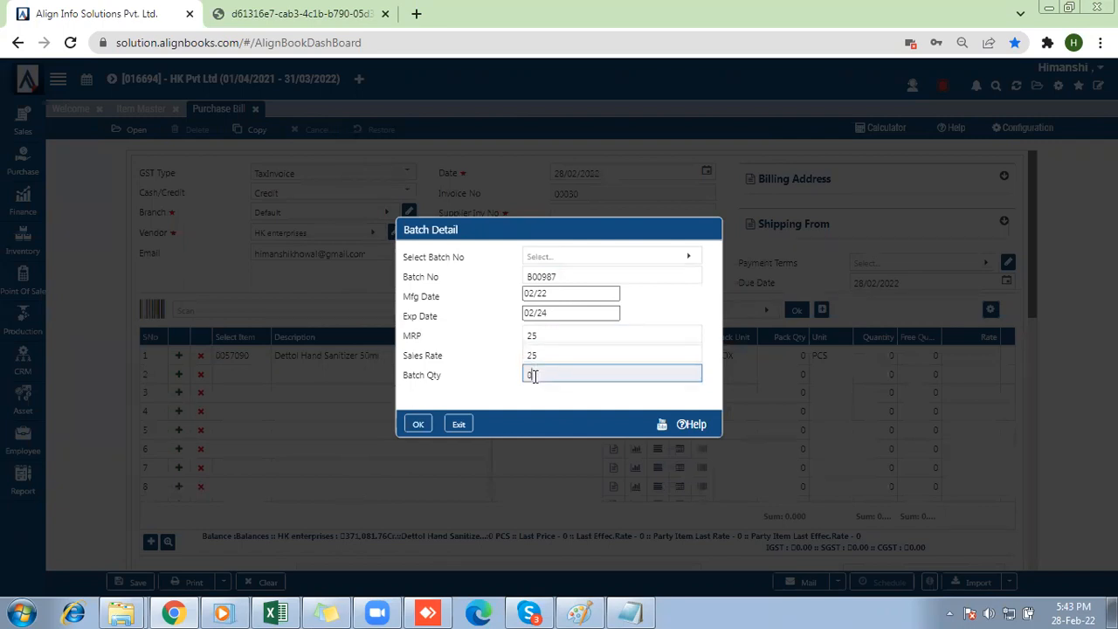
key("BackSpace")
type("50")
left_click(417, 425)
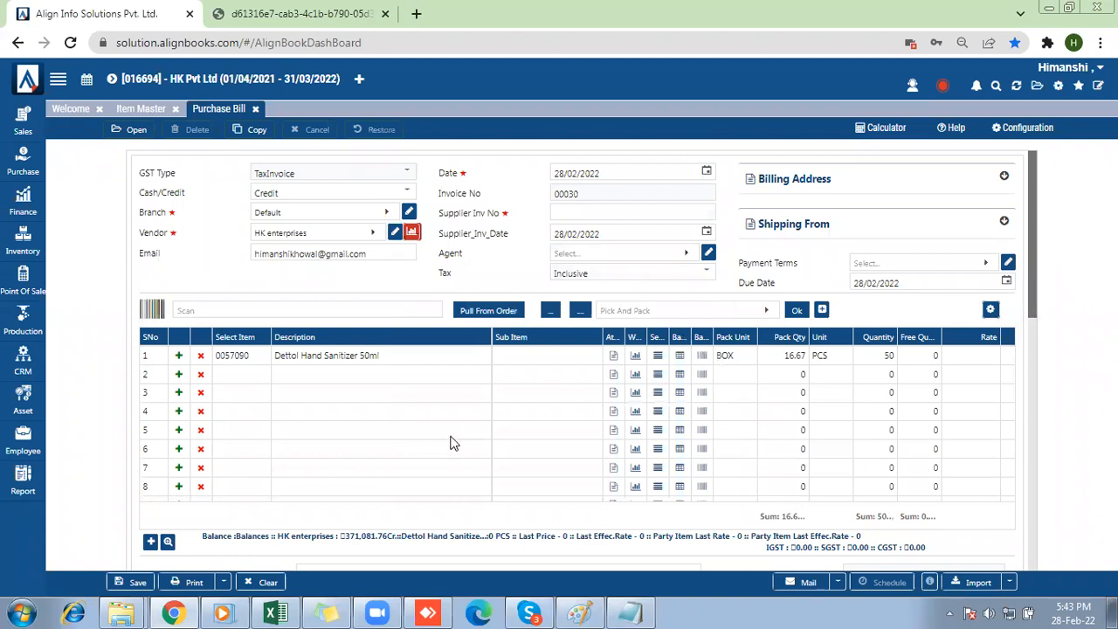
Set the Dettol Hand Sanitizer row's rate to 10 and try to save the purchase bill.
left_click(975, 359)
type("600")
key("BackSpace")
key("BackSpace")
key("BackSpace")
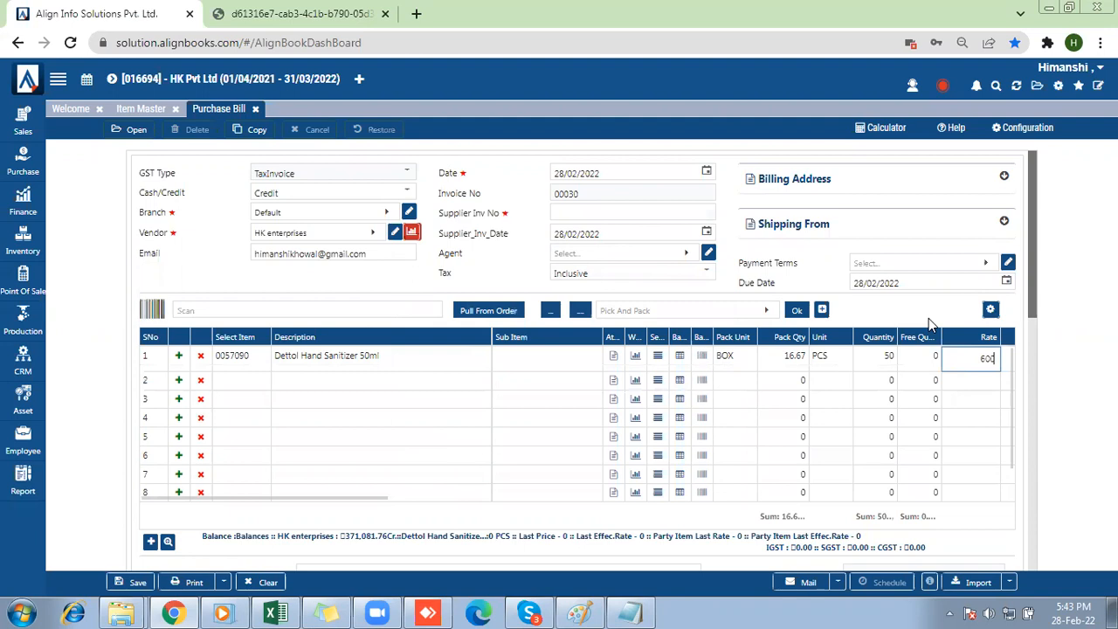
type("6")
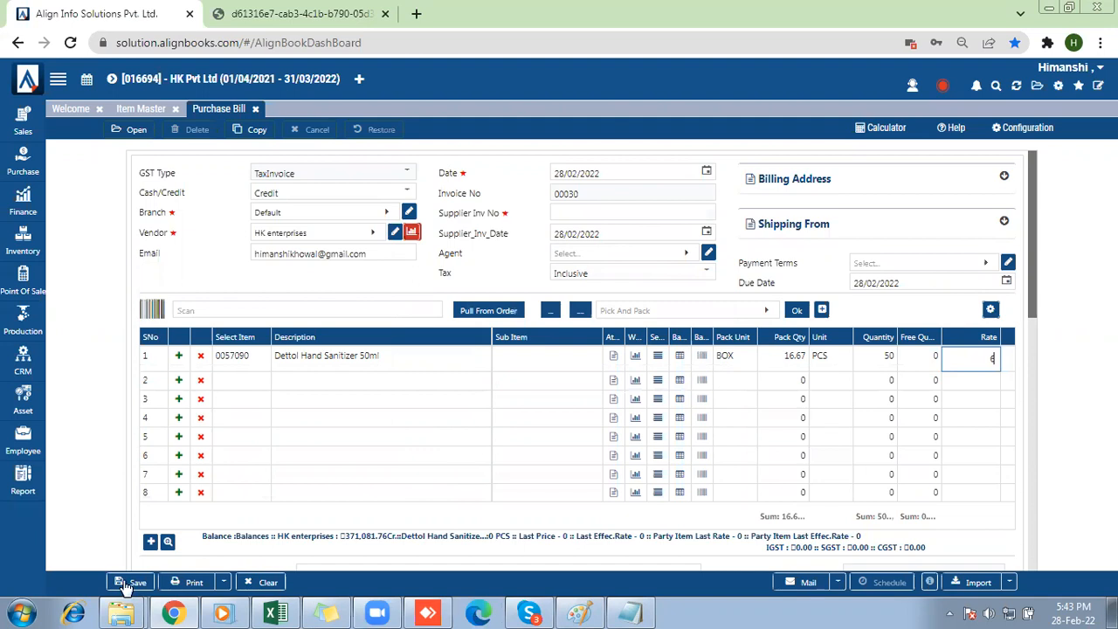
type("10")
left_click(1031, 360)
scroll(1032, 360, "down", 2)
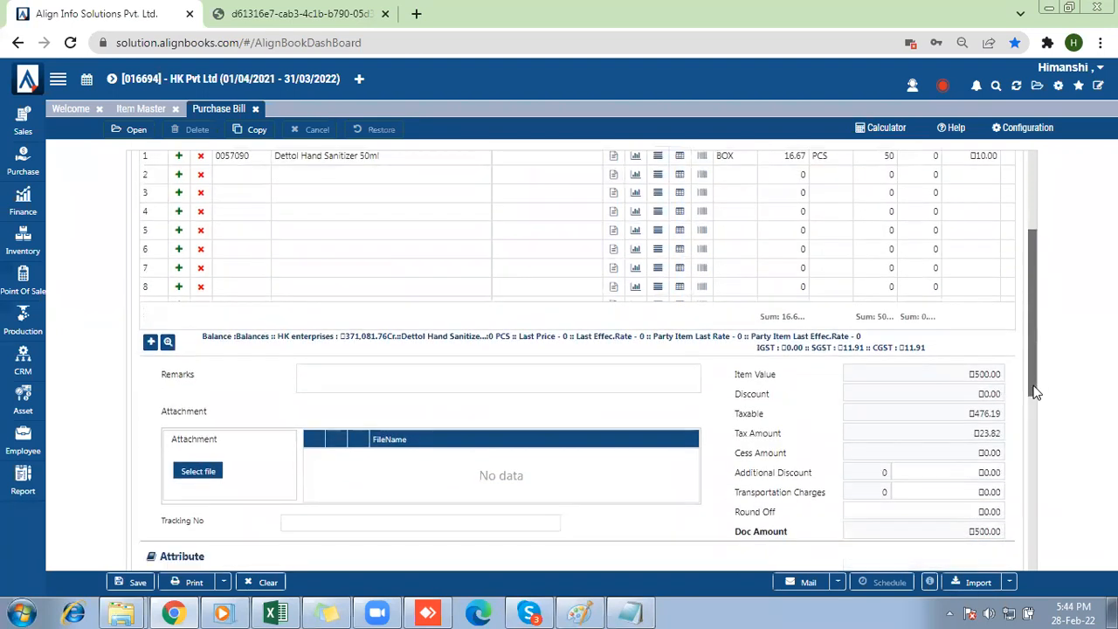
left_click(131, 582)
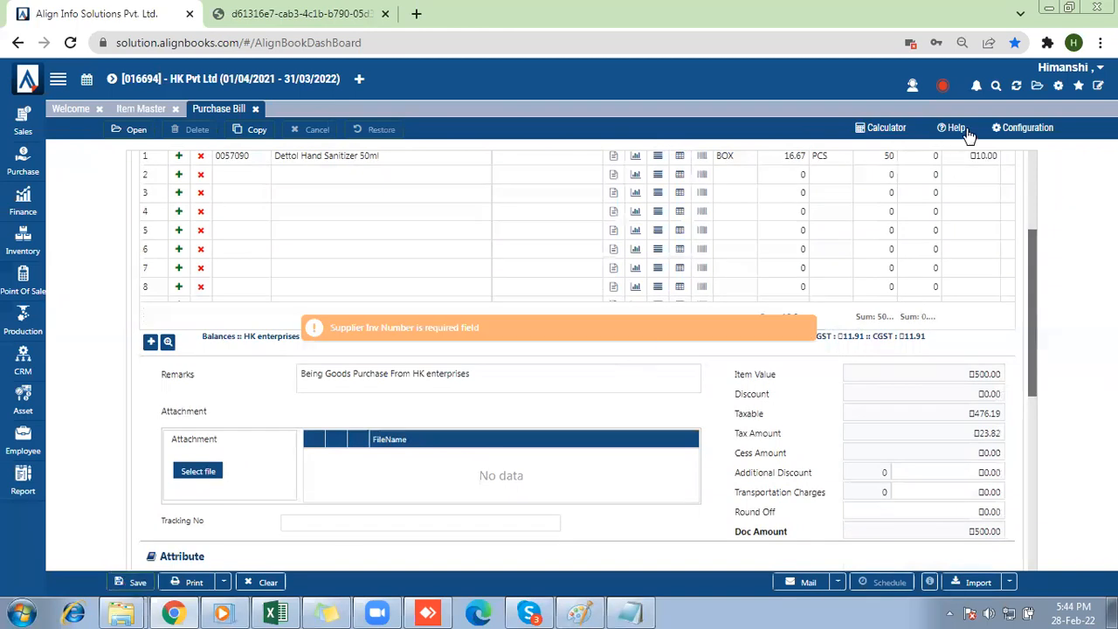
Enter 98765 as the supplier invoice number and submit the purchase bill for saving.
scroll(1032, 179, "up", 2)
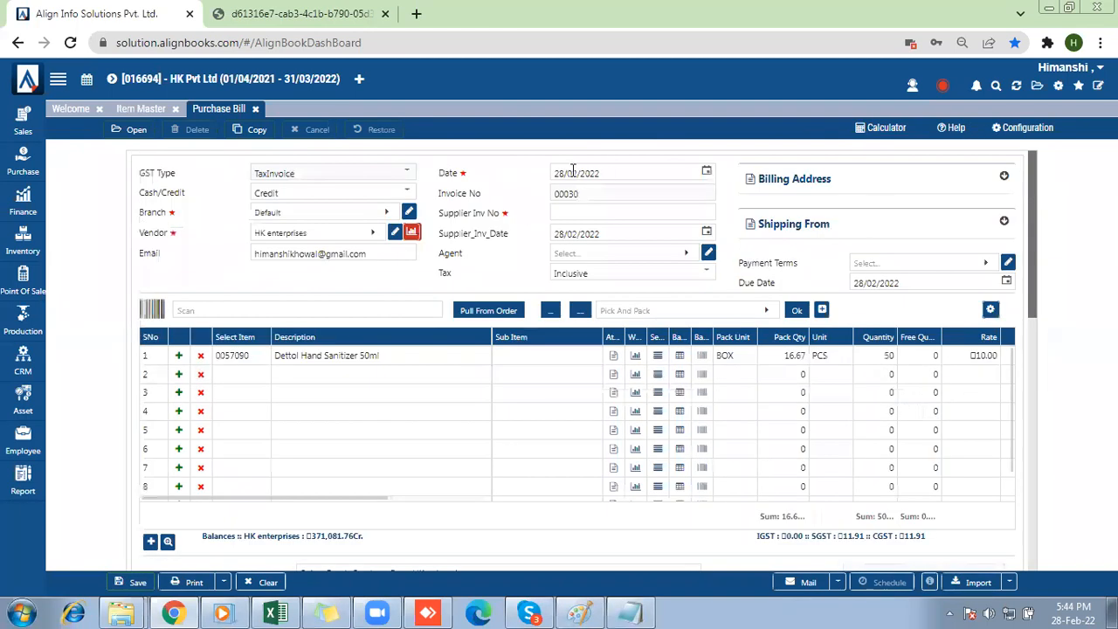
left_click(574, 213)
type("98765")
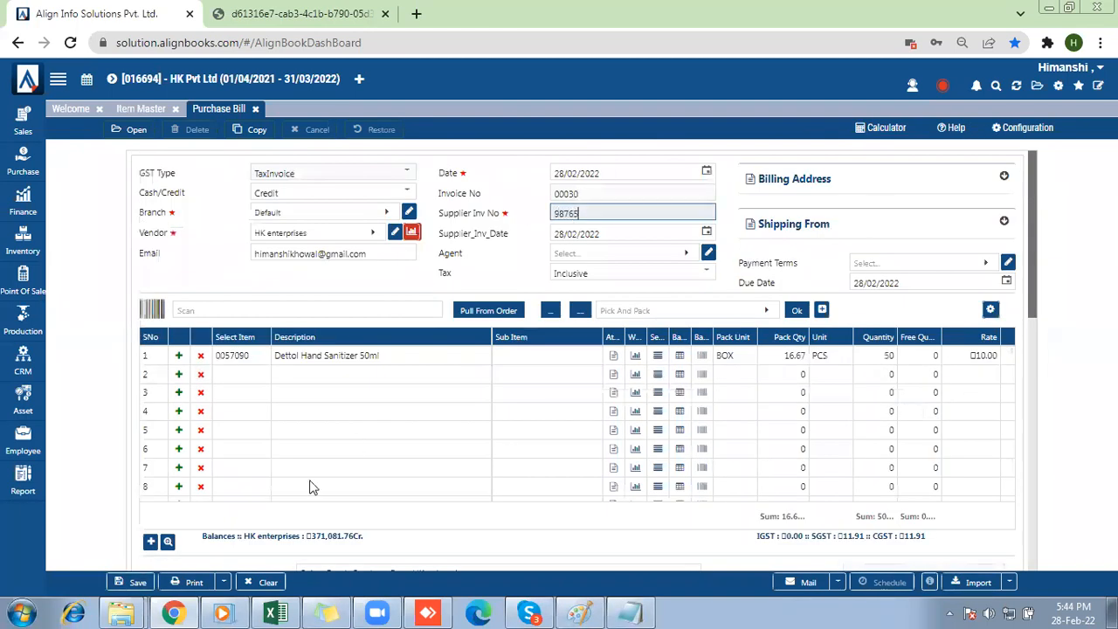
left_click(137, 581)
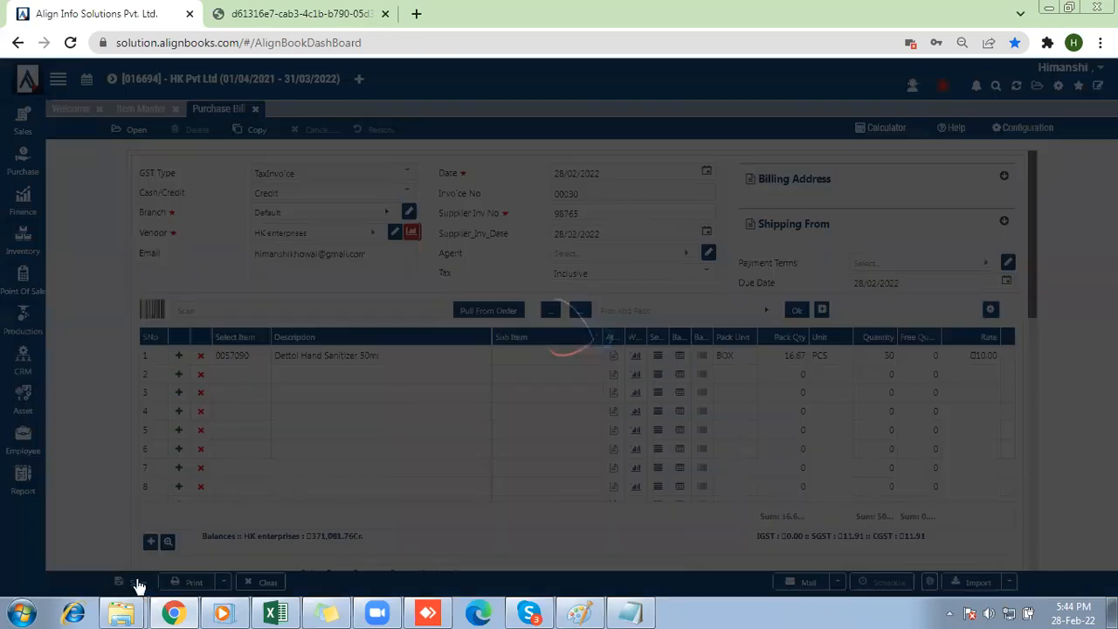
Open the Batch Detail Wise Stock Balance report from the Serial-Batch-Barcode-JwlTag inventory reports and refresh it.
left_click(23, 480)
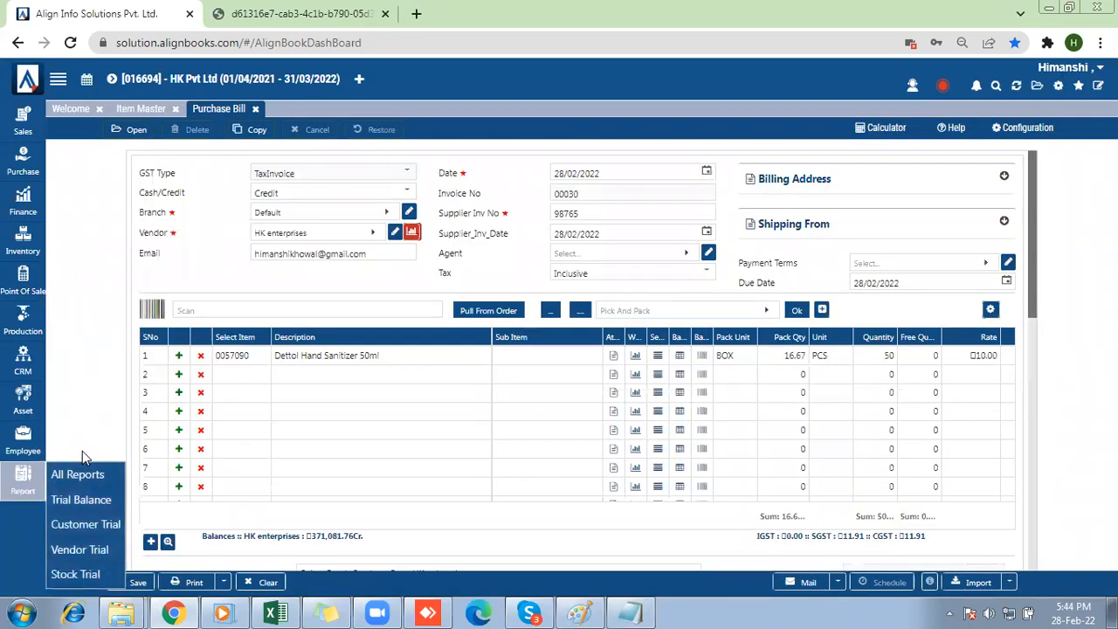
left_click(80, 476)
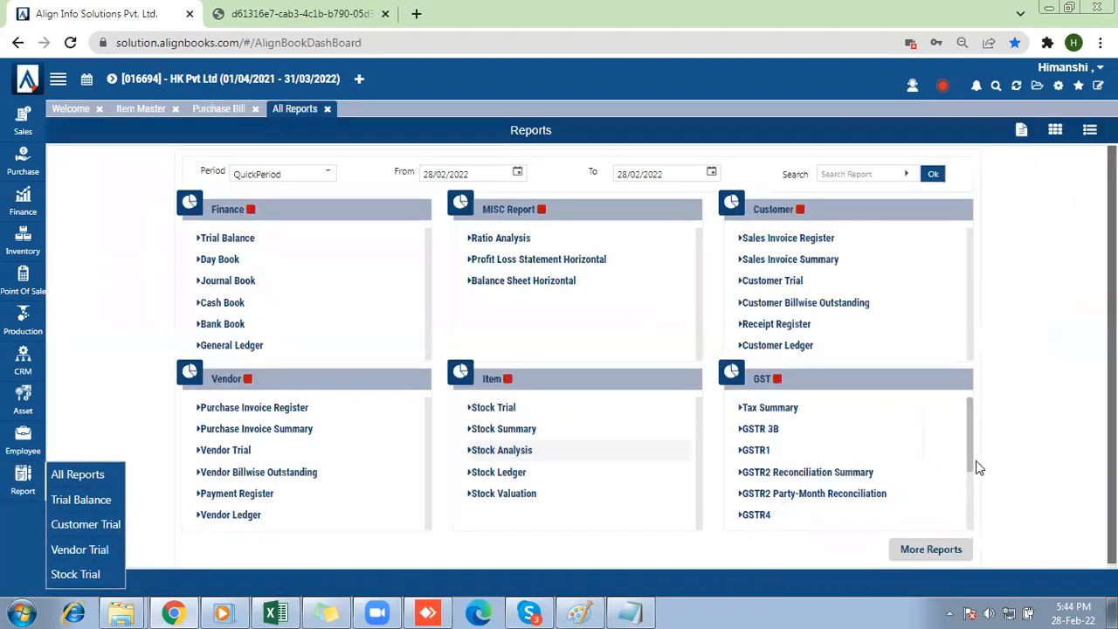
left_click(943, 548)
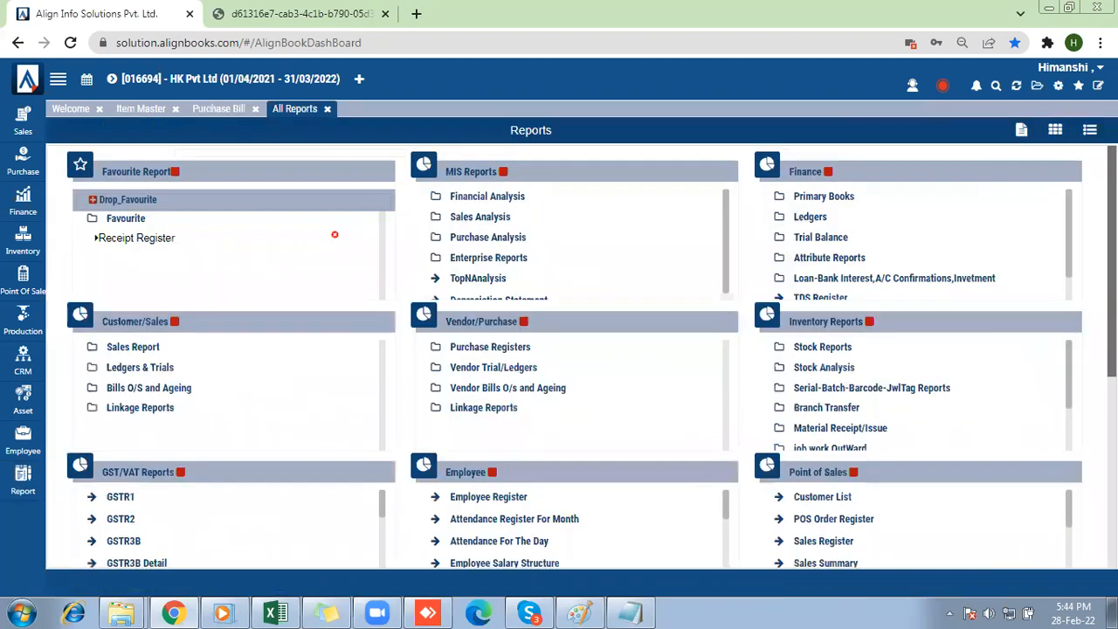
left_click(873, 389)
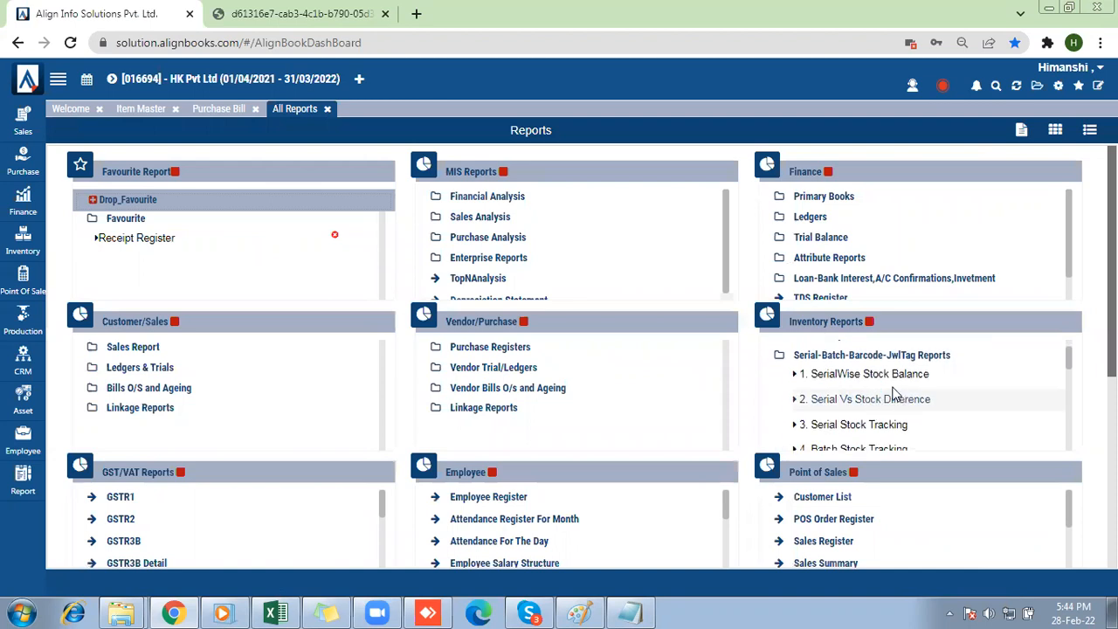
scroll(882, 393, "down", 2)
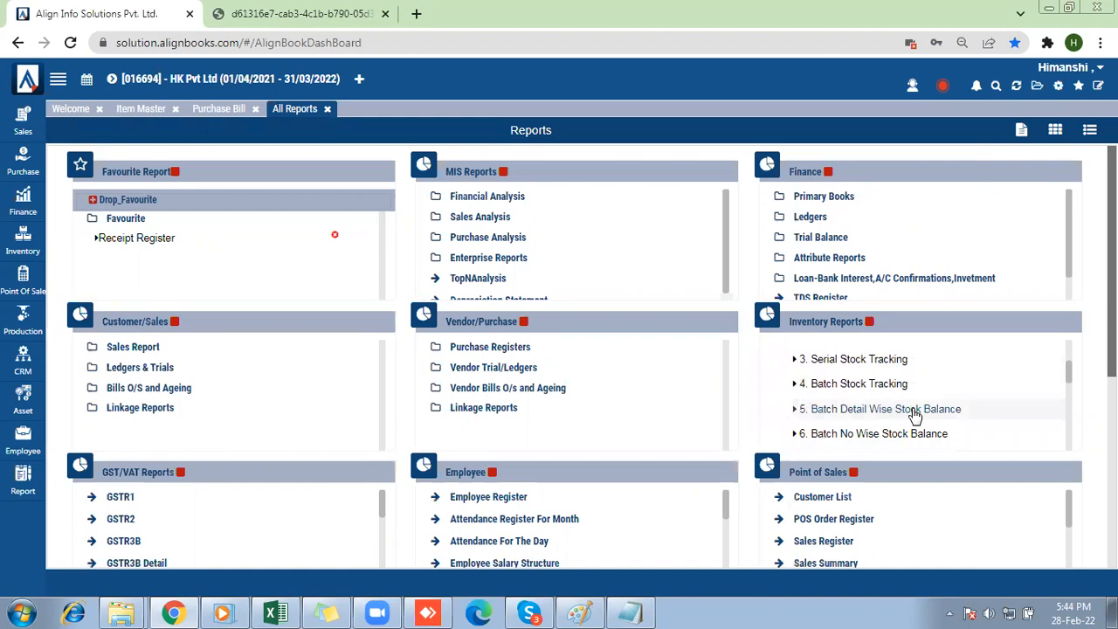
left_click(914, 415)
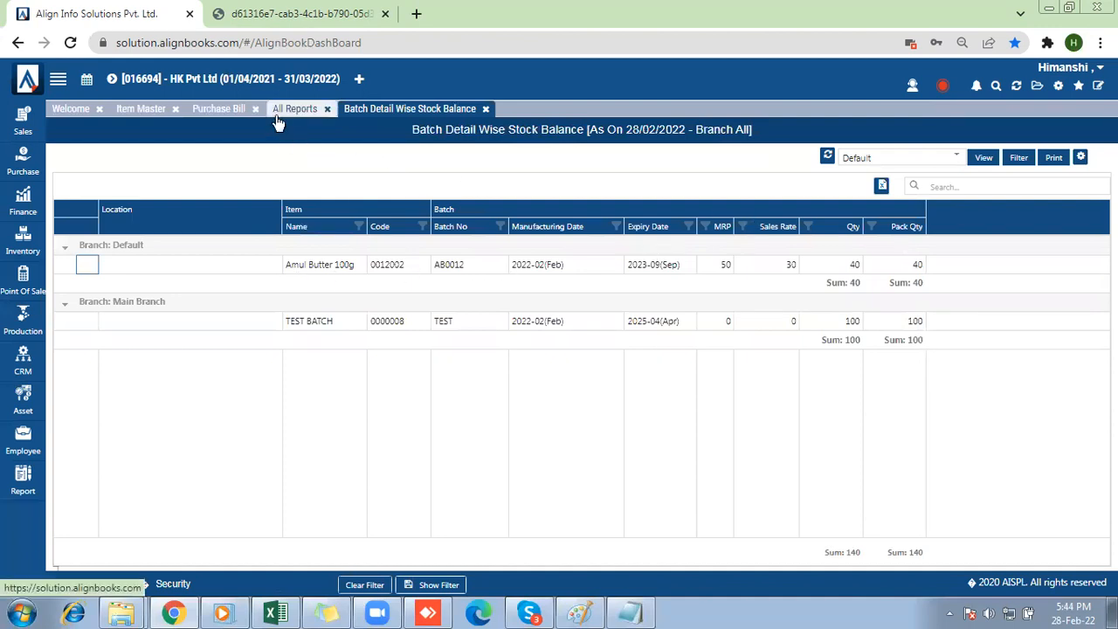
left_click(827, 158)
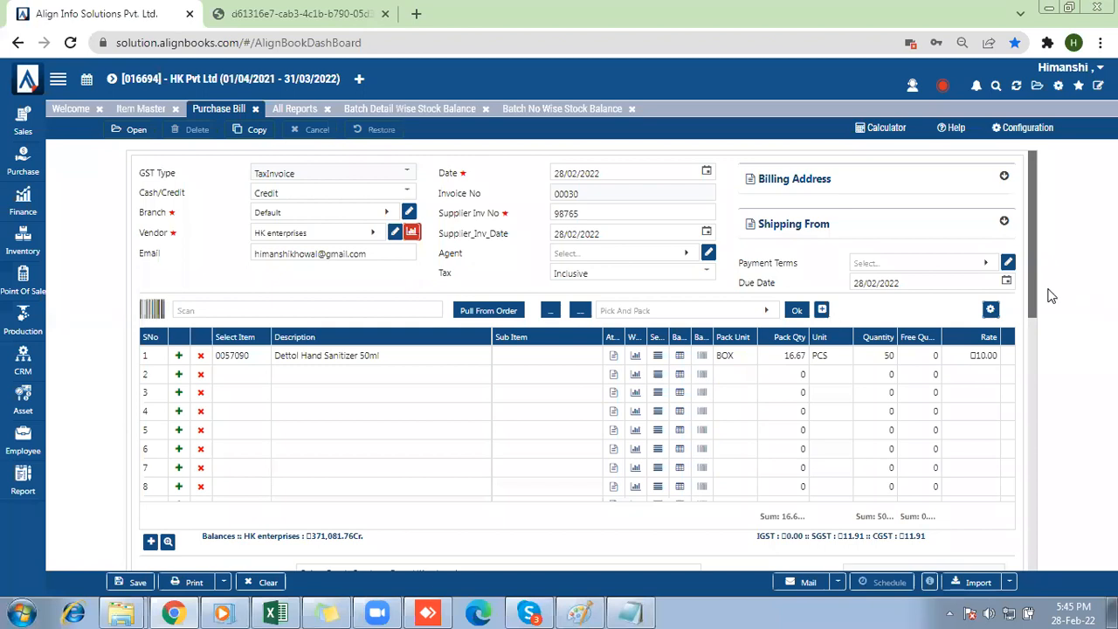
Save the open purchase bill again and refresh the Batch Detail Wise Stock Balance report.
left_click_drag(1033, 307, 1040, 346)
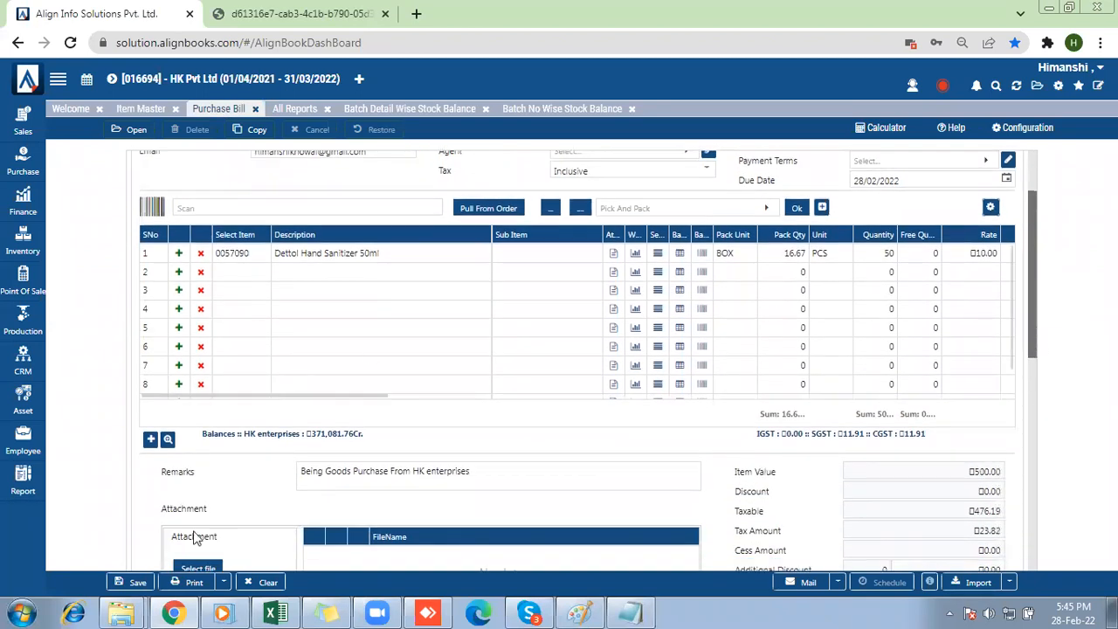
left_click(133, 582)
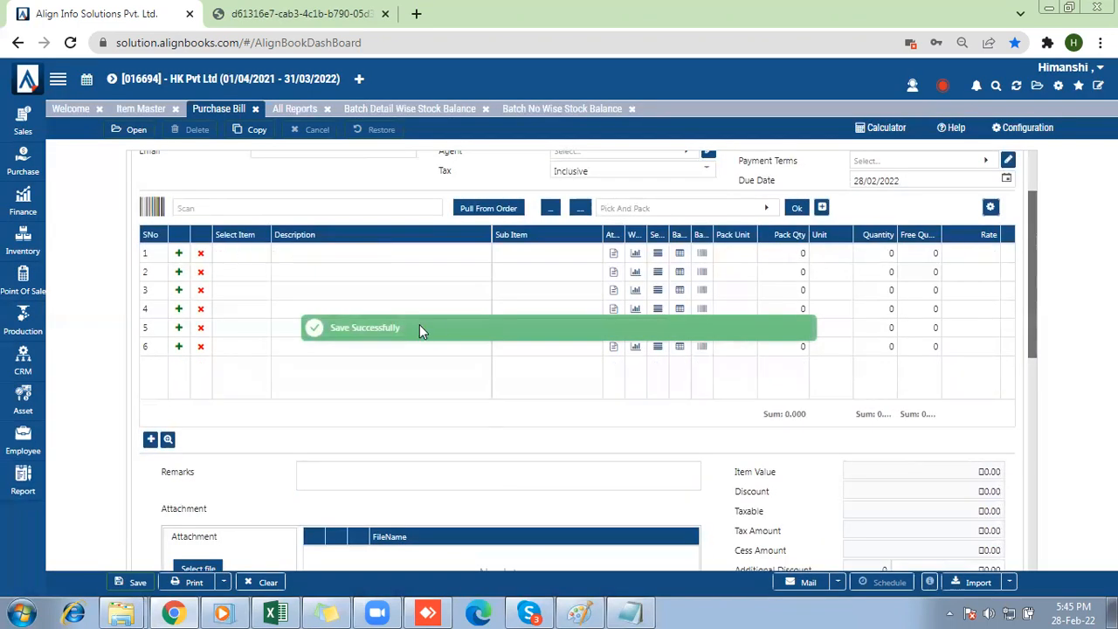
left_click(414, 108)
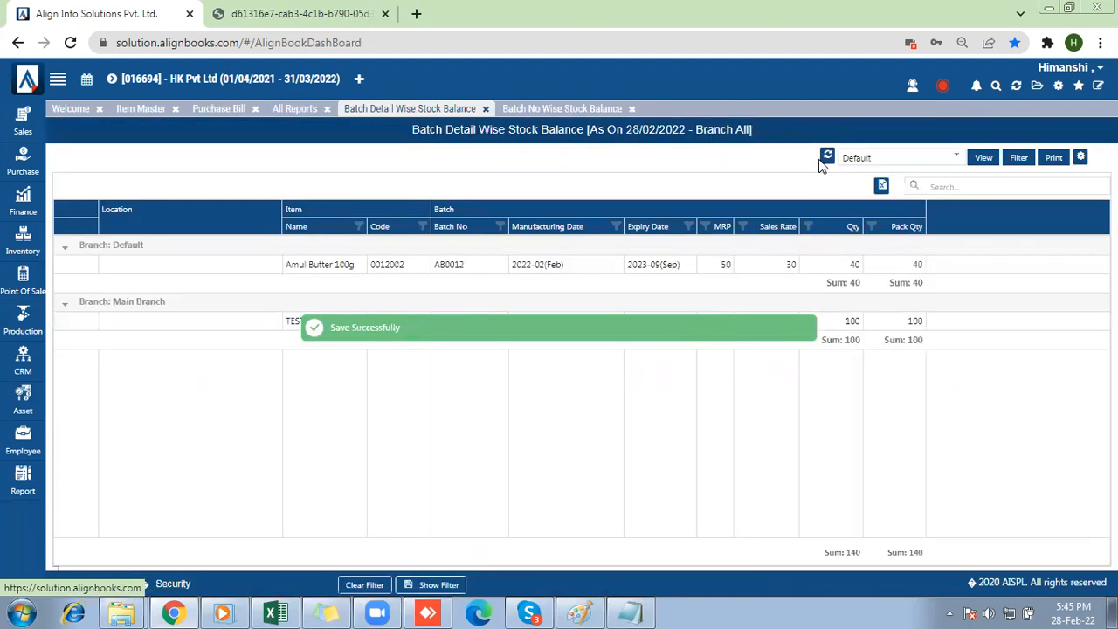
left_click(828, 157)
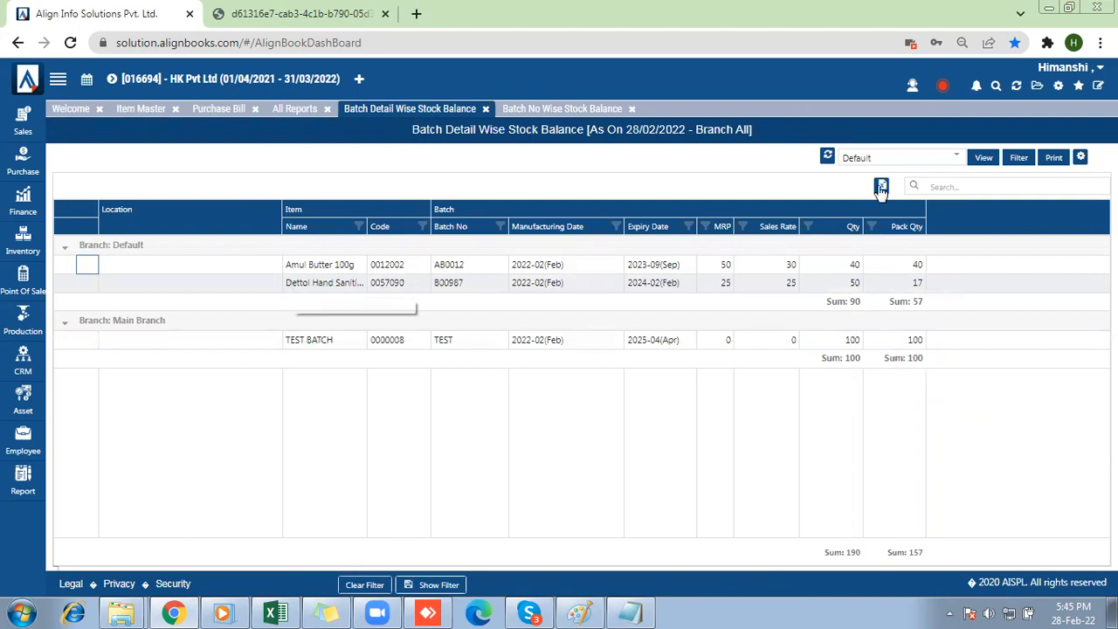
Examine the MRP and sales rate of the Dettol batch, and refresh the Batch No Wise Stock Balance report.
left_click_drag(712, 285, 830, 292)
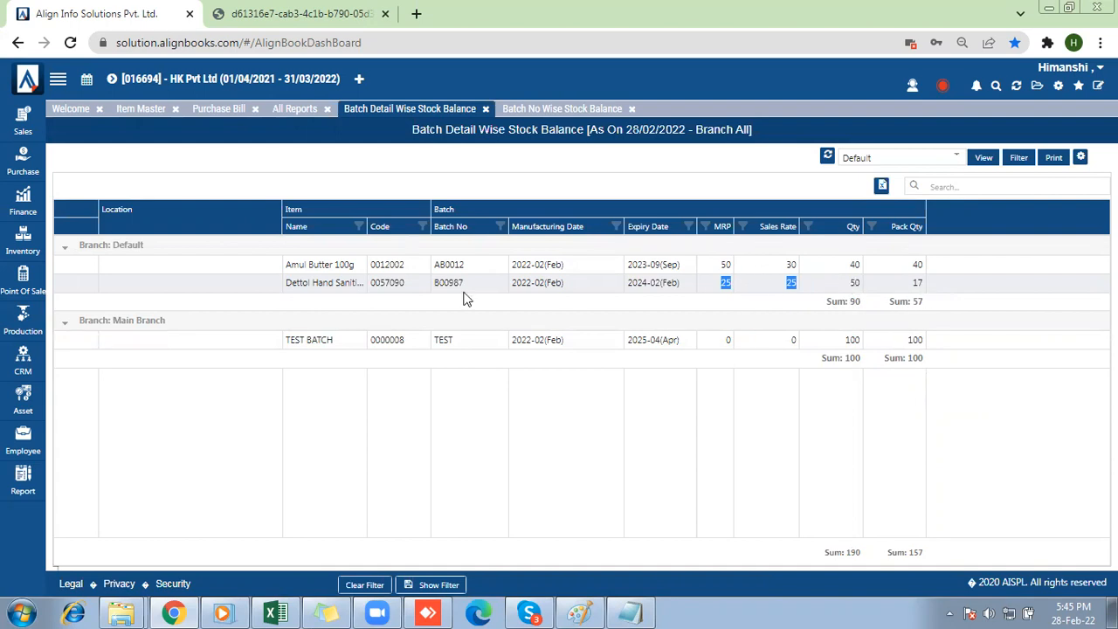
left_click(541, 112)
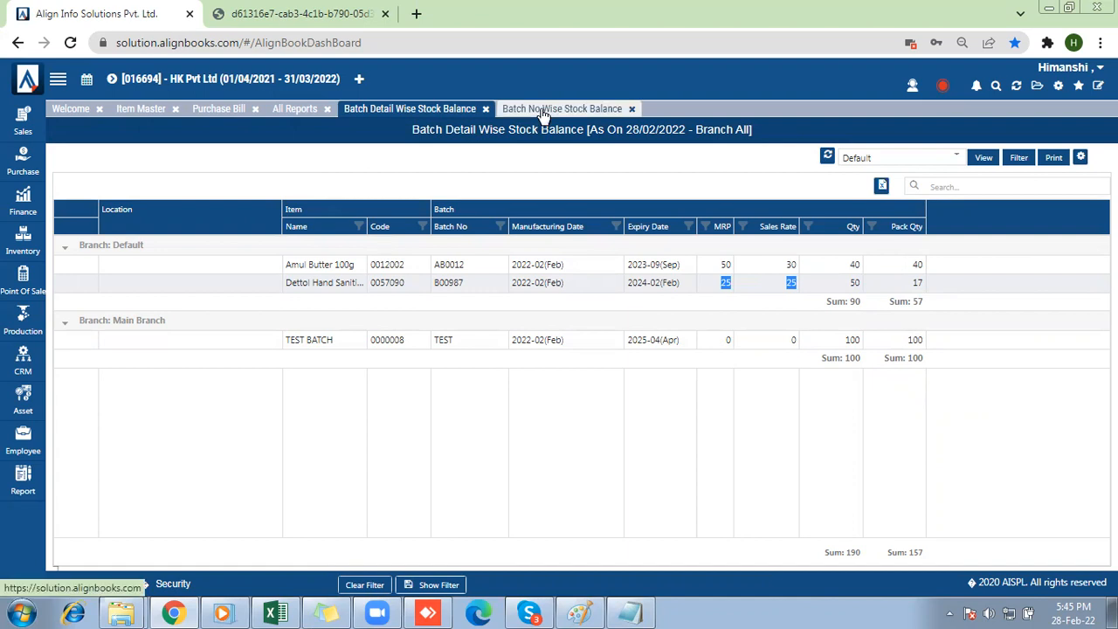
left_click(827, 157)
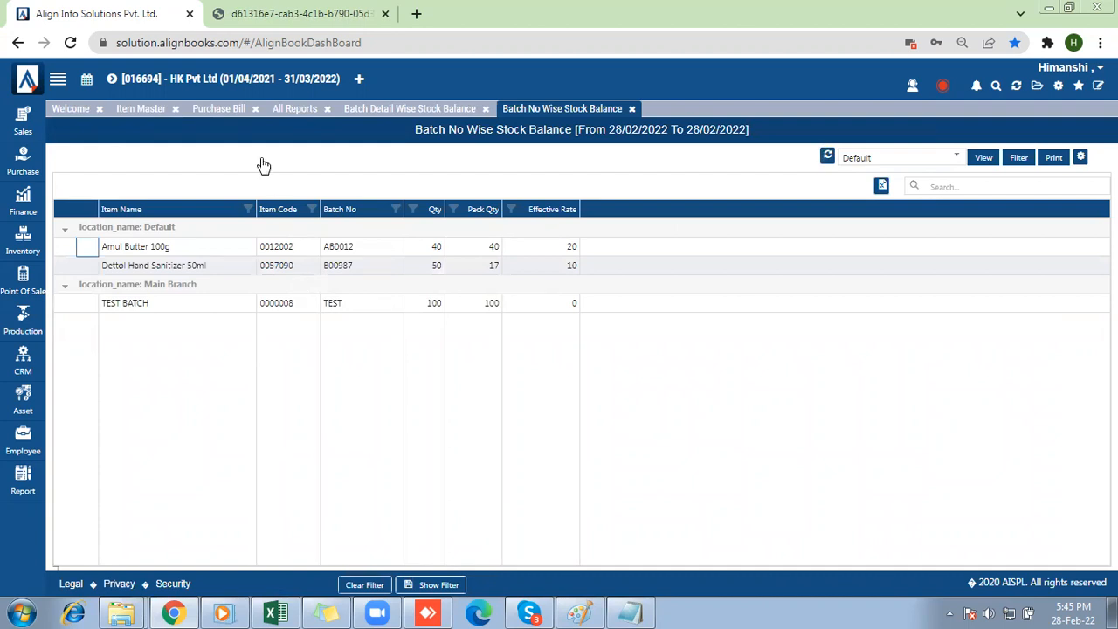
Open the Sales Invoice Register from the Customer/Sales group of all reports.
left_click(302, 111)
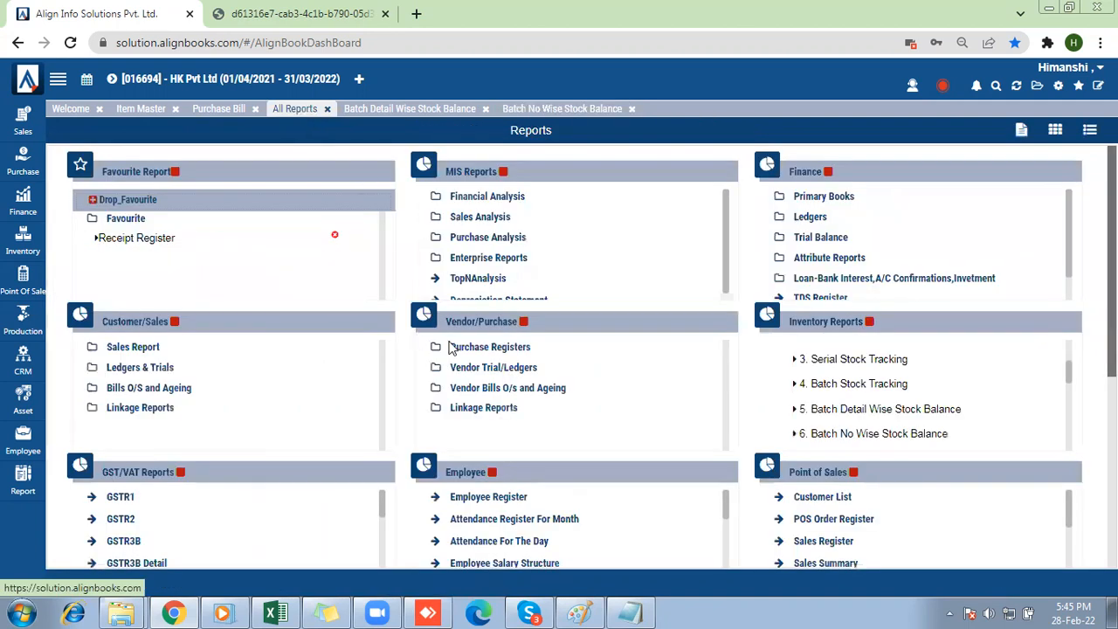
left_click(145, 348)
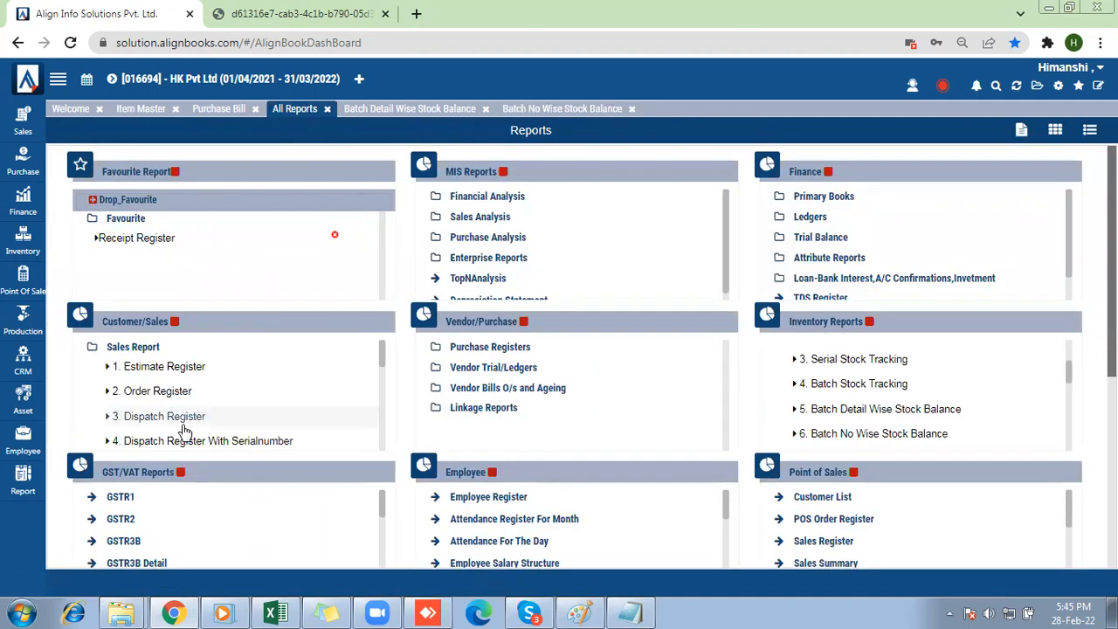
scroll(184, 431, "down", 3)
scroll(184, 431, "up", 2)
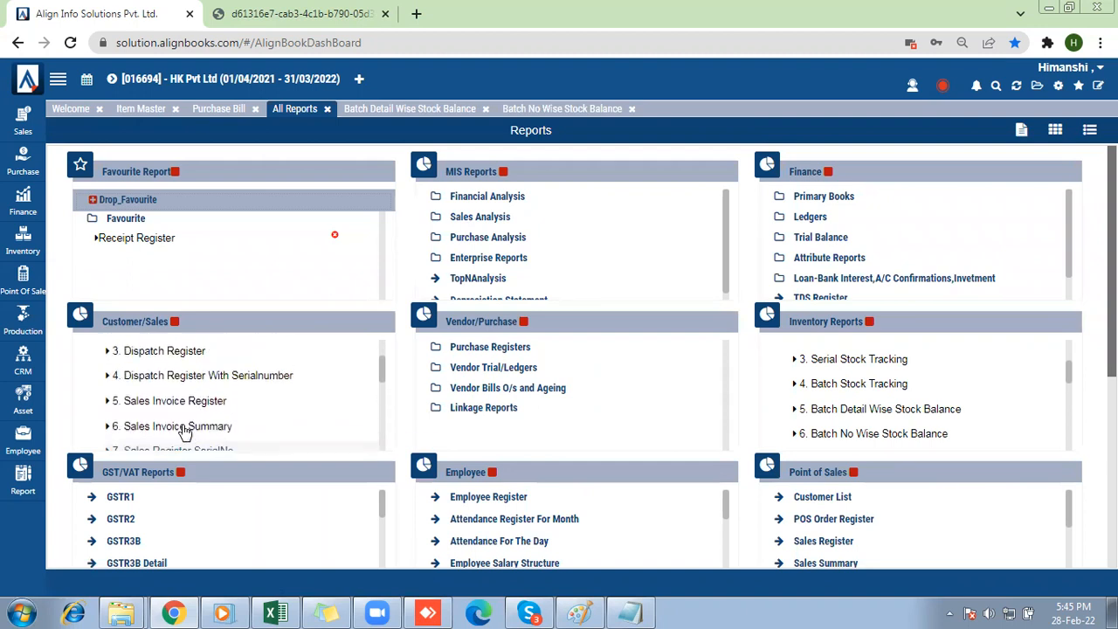
left_click(184, 401)
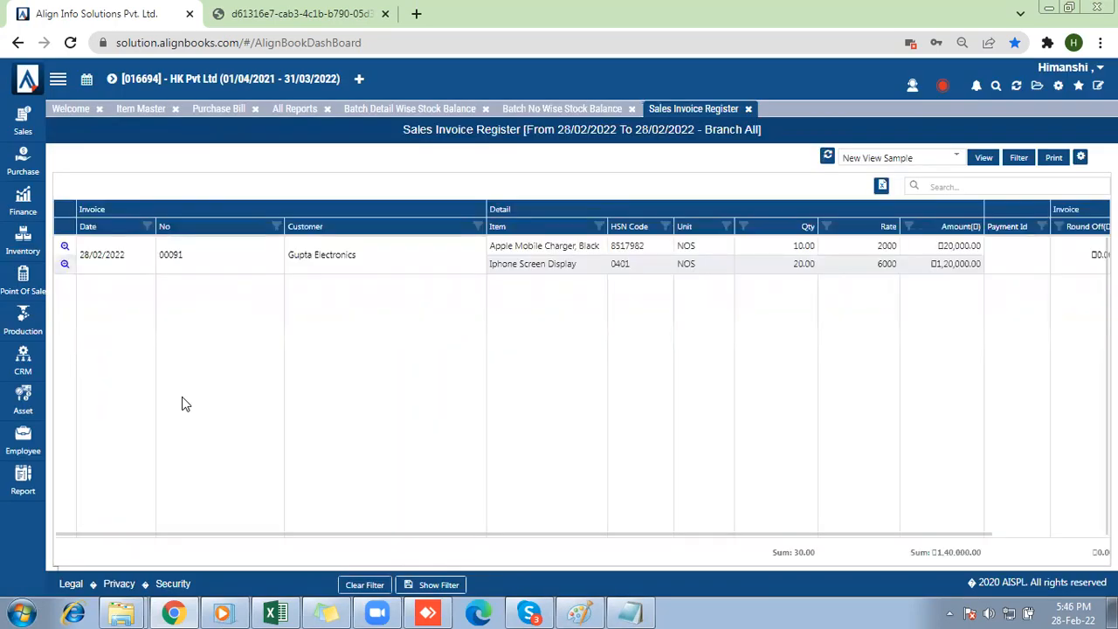
Display the Sales Invoice Register in the Batch Wise view.
left_click(891, 158)
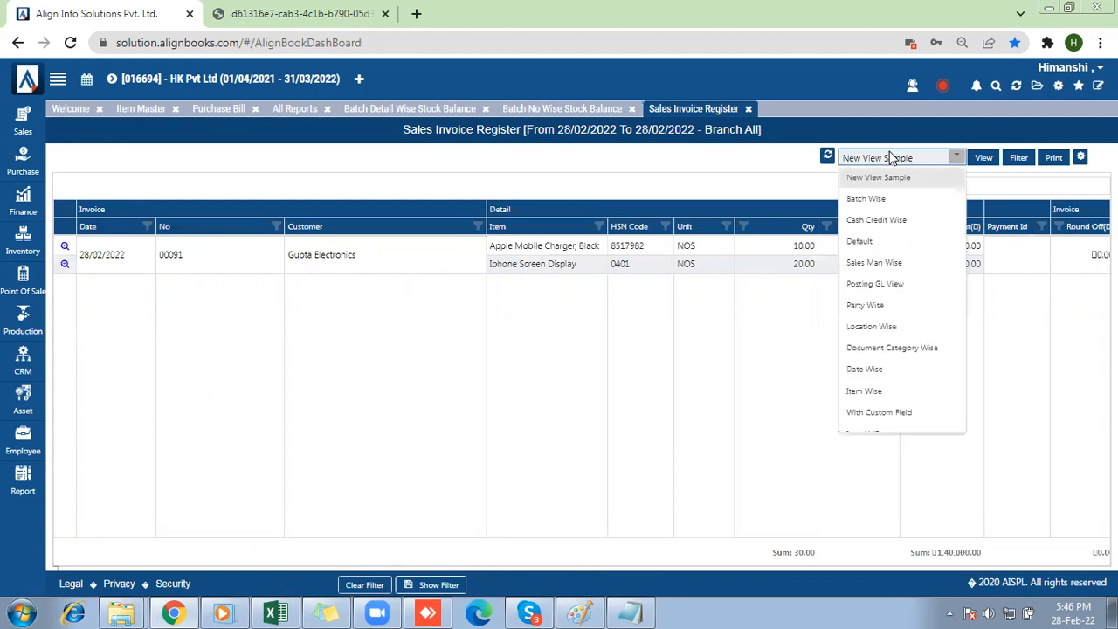
left_click(876, 200)
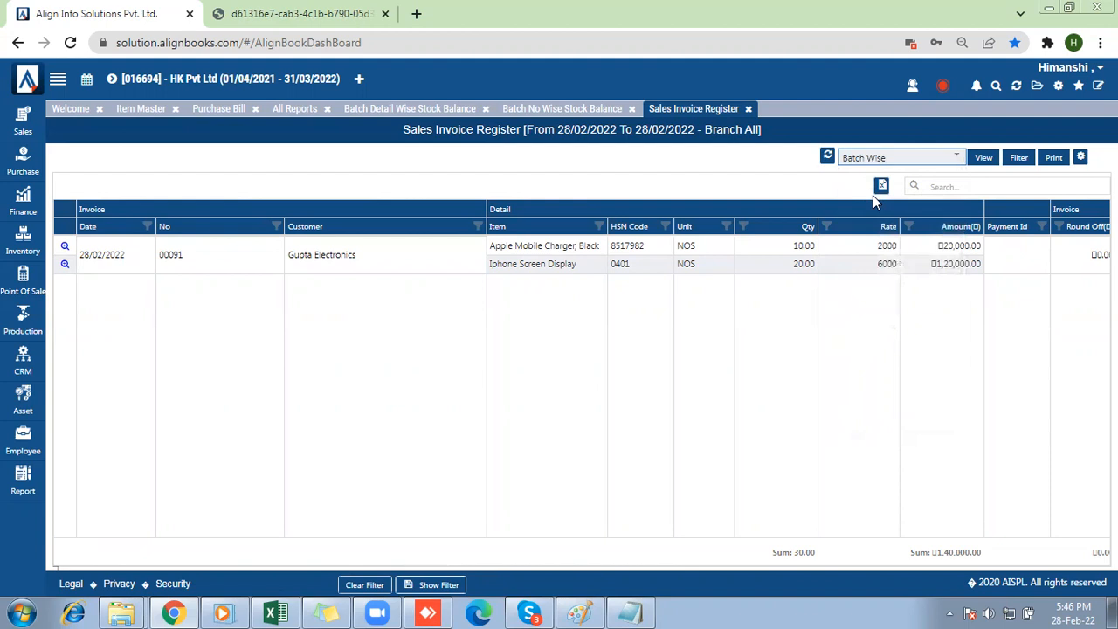
left_click(986, 164)
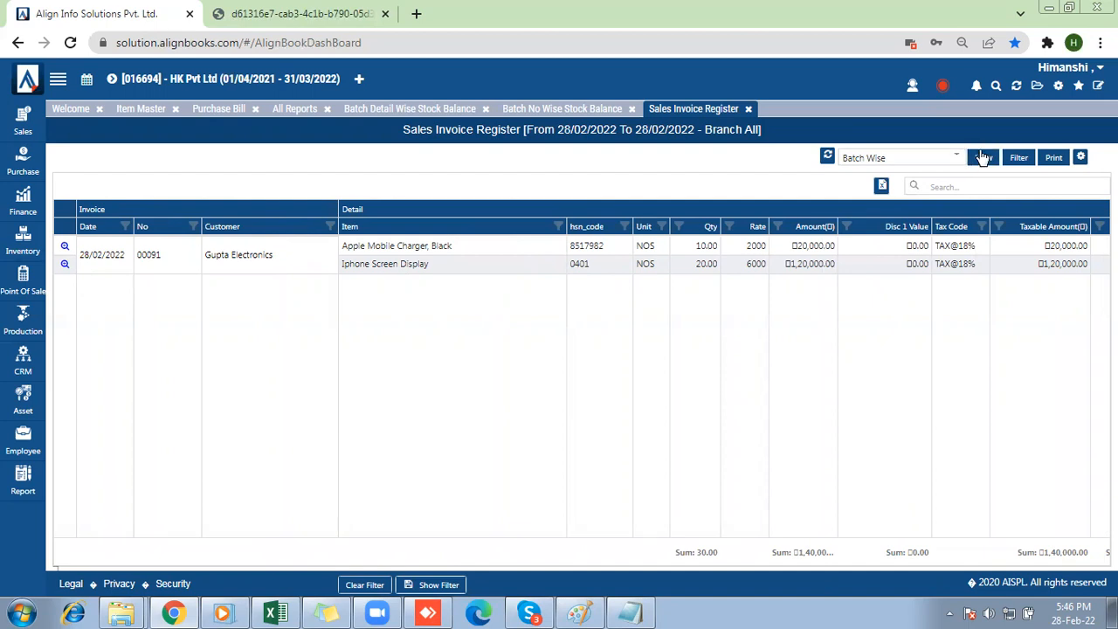
Examine the batch number, manufacturing date, expiry date and MRP columns of the Sales Invoice Register.
mouse_move(601, 531)
scroll(993, 553, "right", 5)
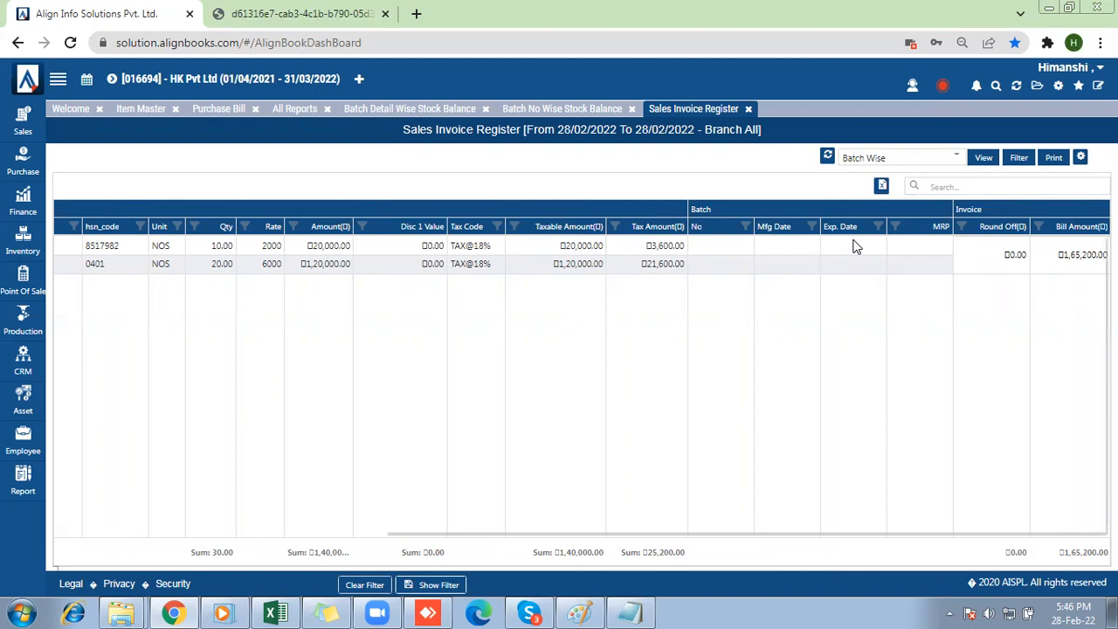
Open a new sales invoice and set its branch to Default.
left_click(220, 109)
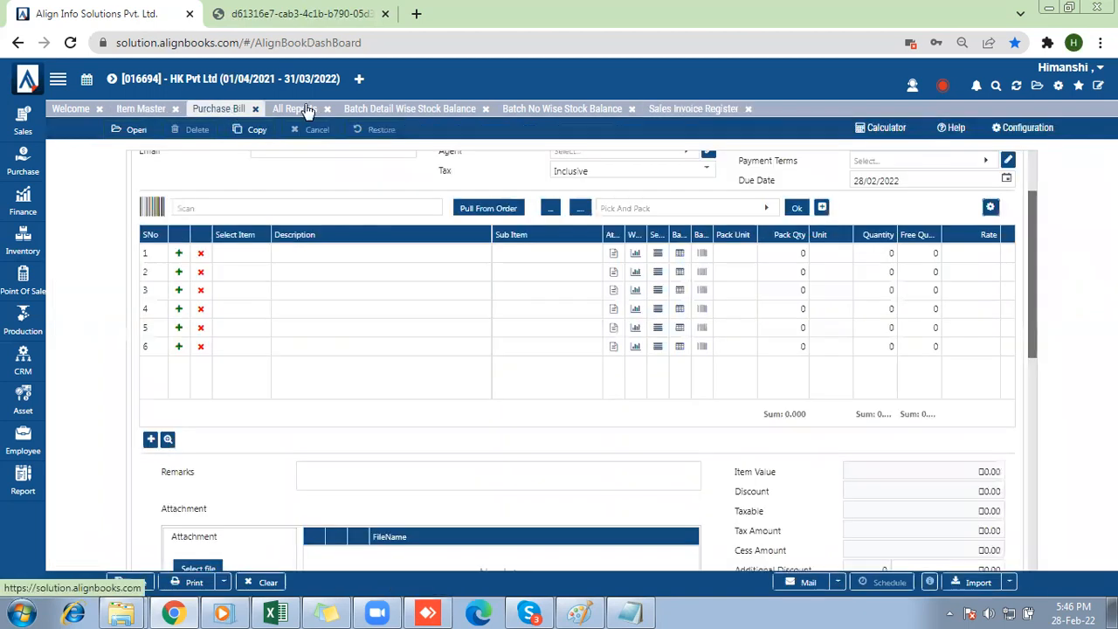
left_click(9, 129)
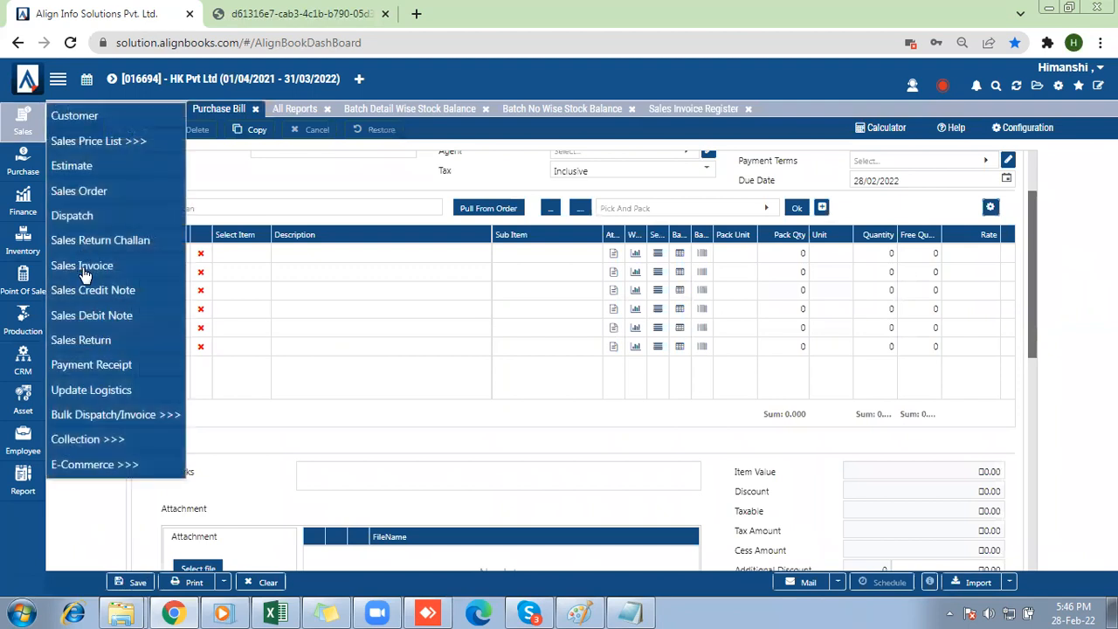
left_click(84, 272)
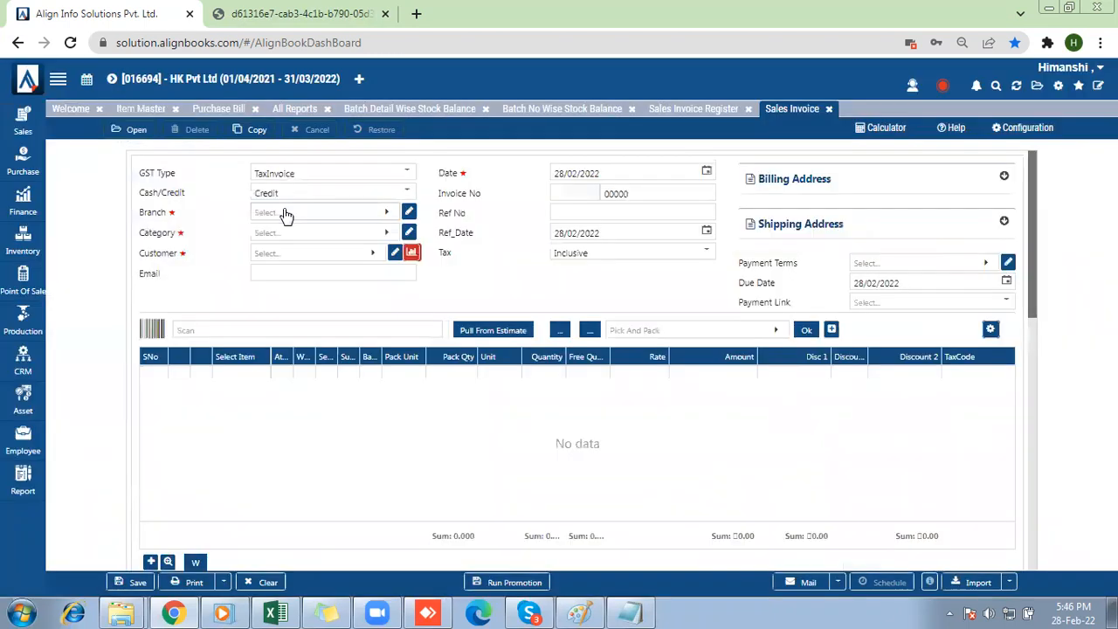
left_click(287, 213)
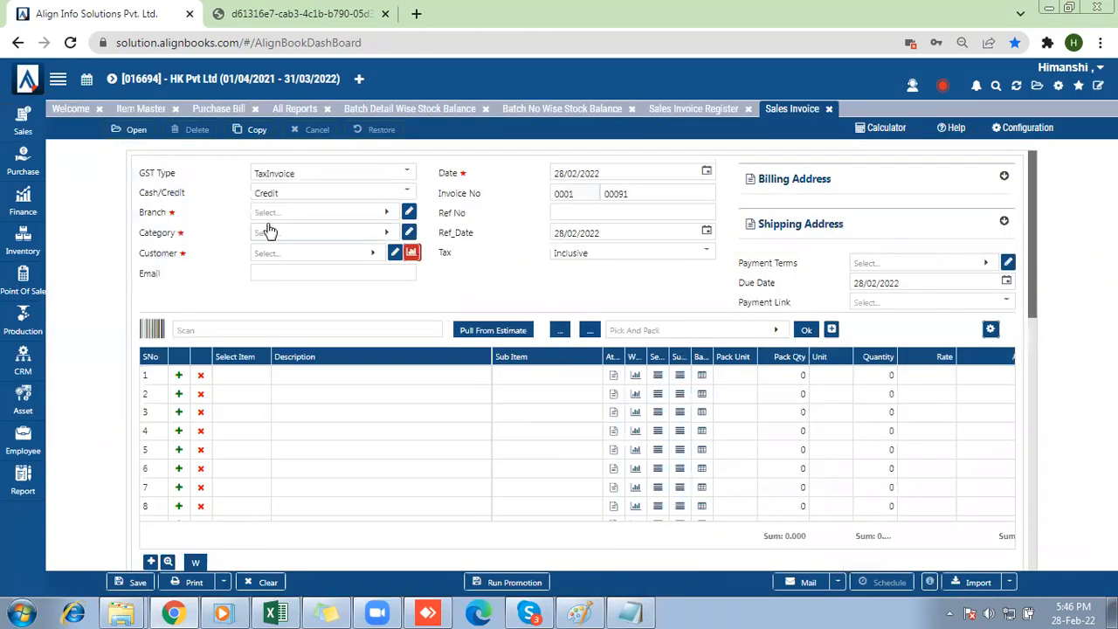
left_click(273, 213)
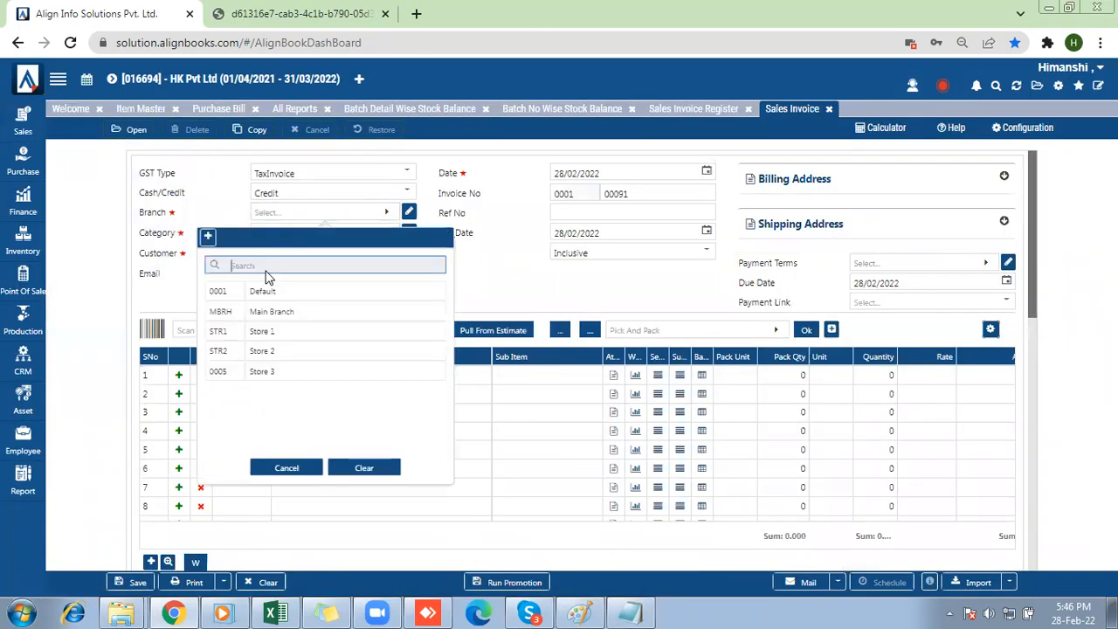
left_click(262, 292)
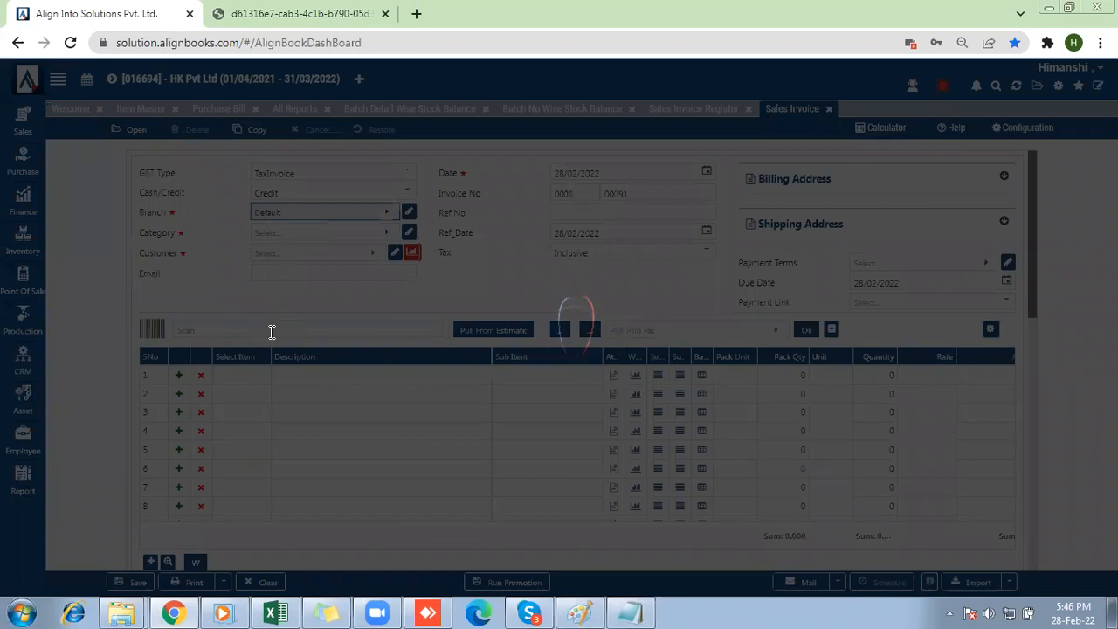
Add Dettol Hand Sanitizer 50ml as the invoice's first item and accept its attributes.
left_click(245, 379)
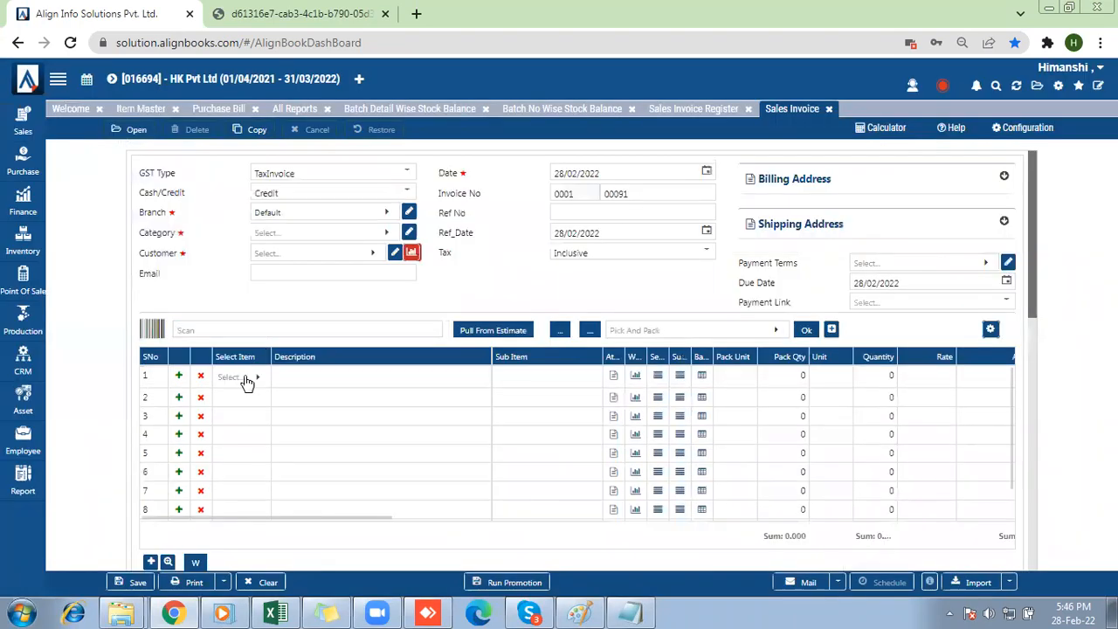
left_click(247, 383)
left_click(125, 138)
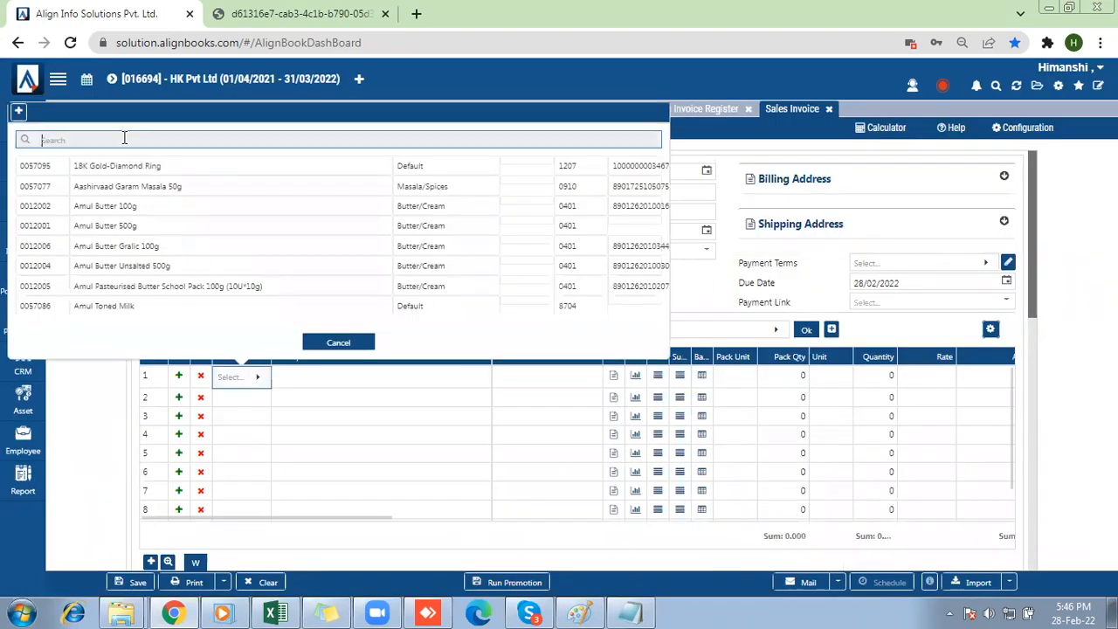
type("dettol")
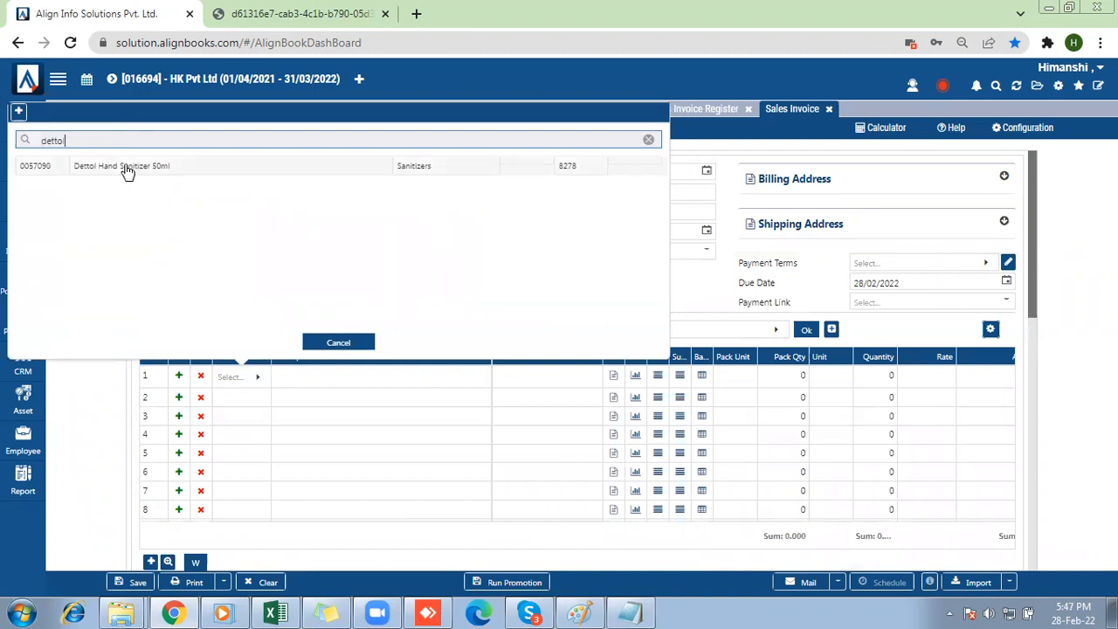
left_click(126, 166)
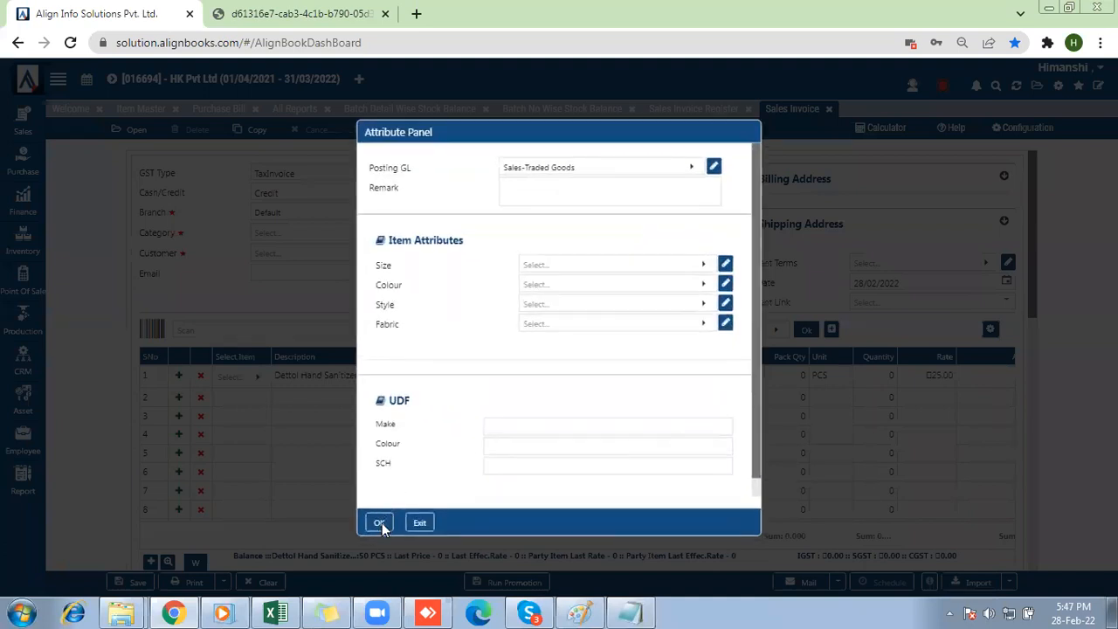
left_click(379, 523)
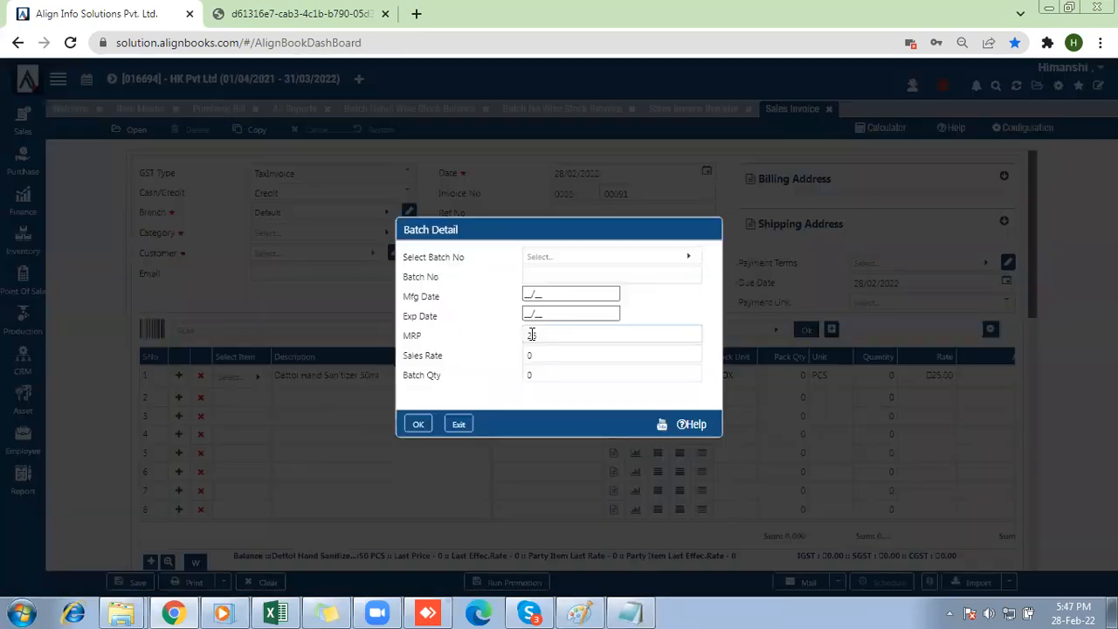
Assign batch B00987 to the Dettol Hand Sanitizer item with a batch quantity of 20.
left_click(542, 258)
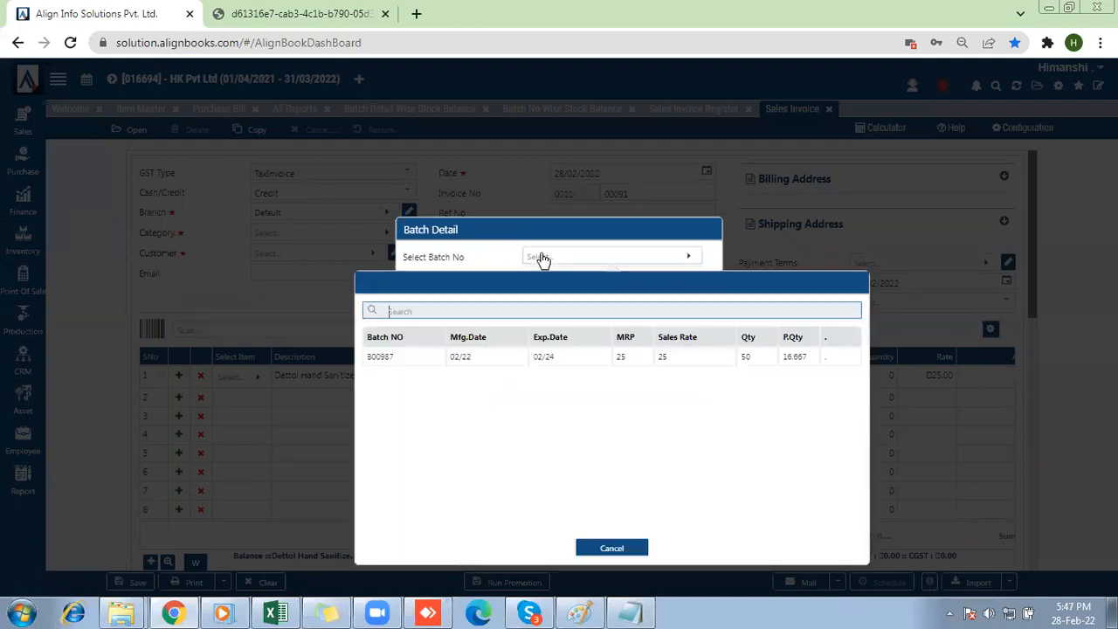
left_click(485, 365)
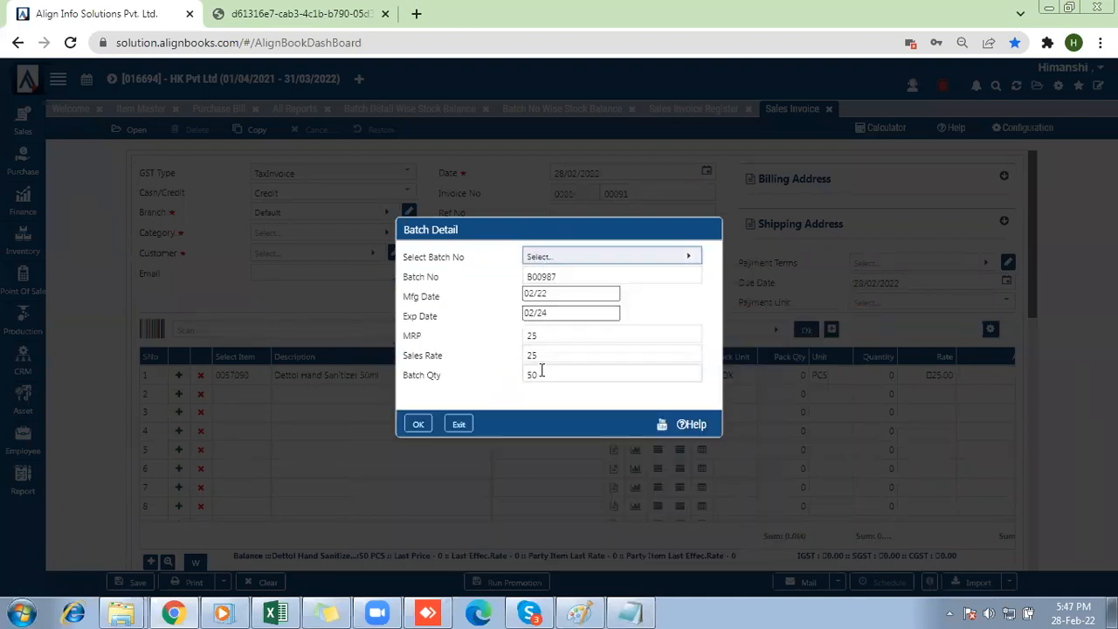
left_click(543, 374)
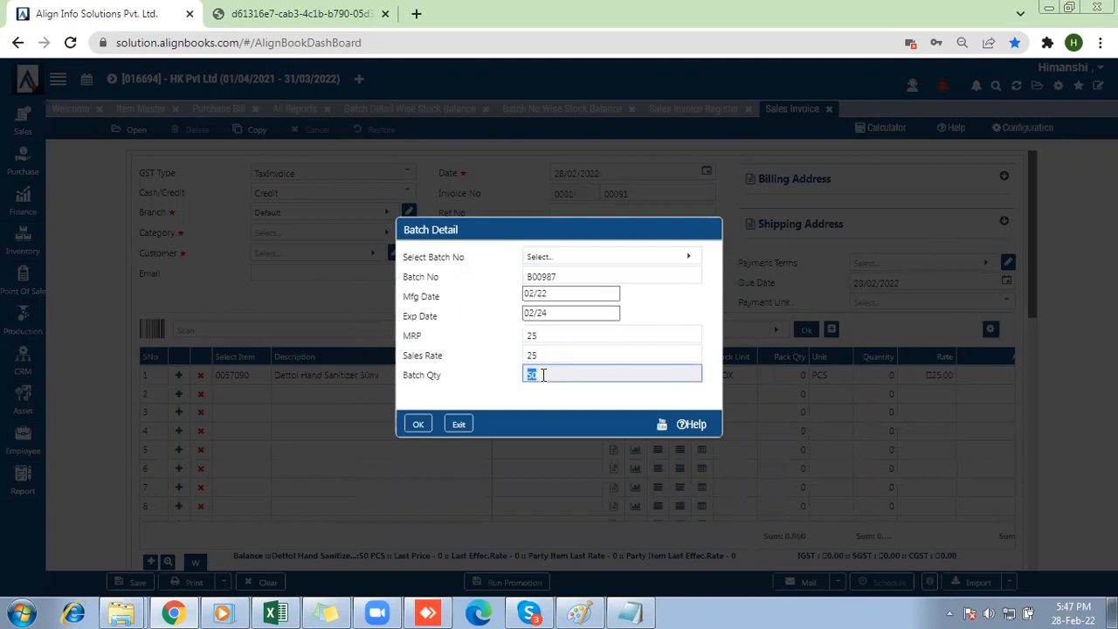
type("20")
left_click(418, 425)
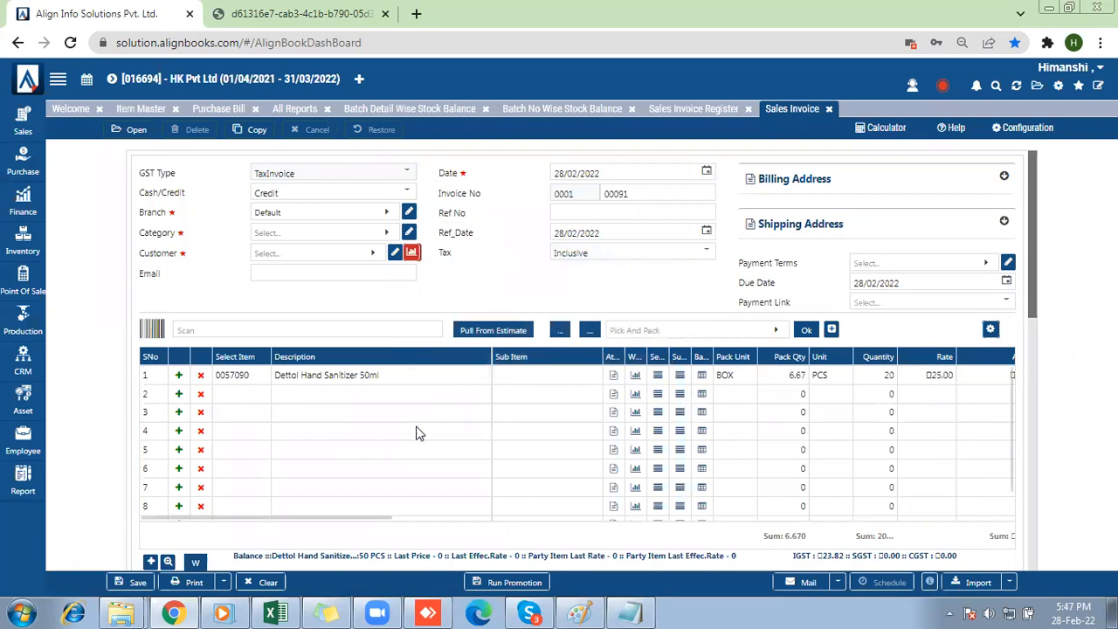
Set the invoice's category to Default, choose the customer, and save the invoice for printing.
left_click_drag(353, 524, 421, 519)
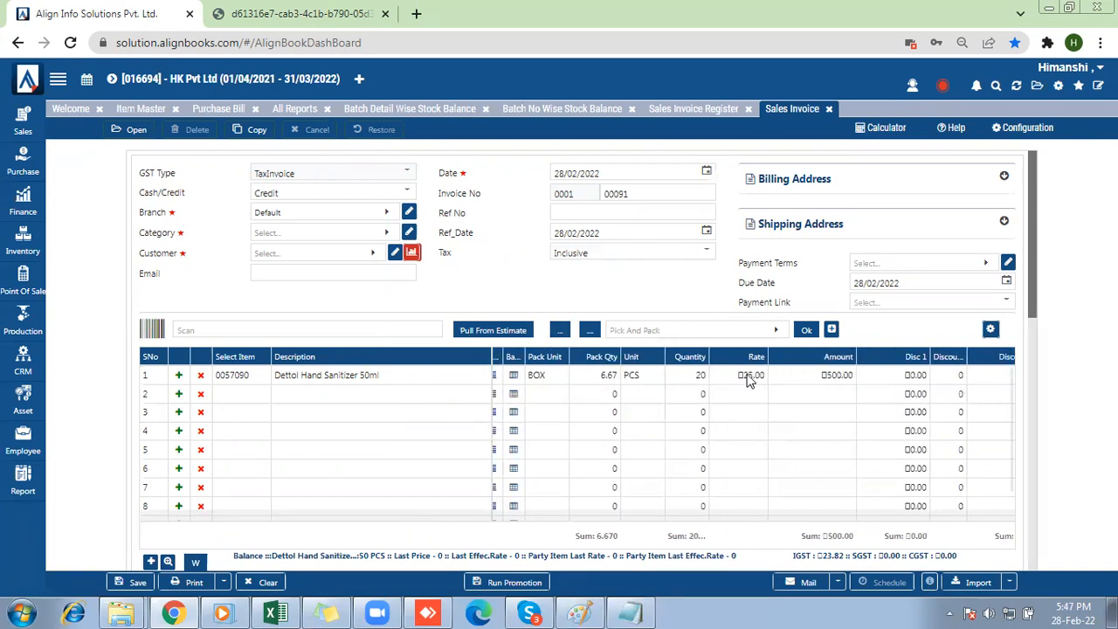
left_click(194, 585)
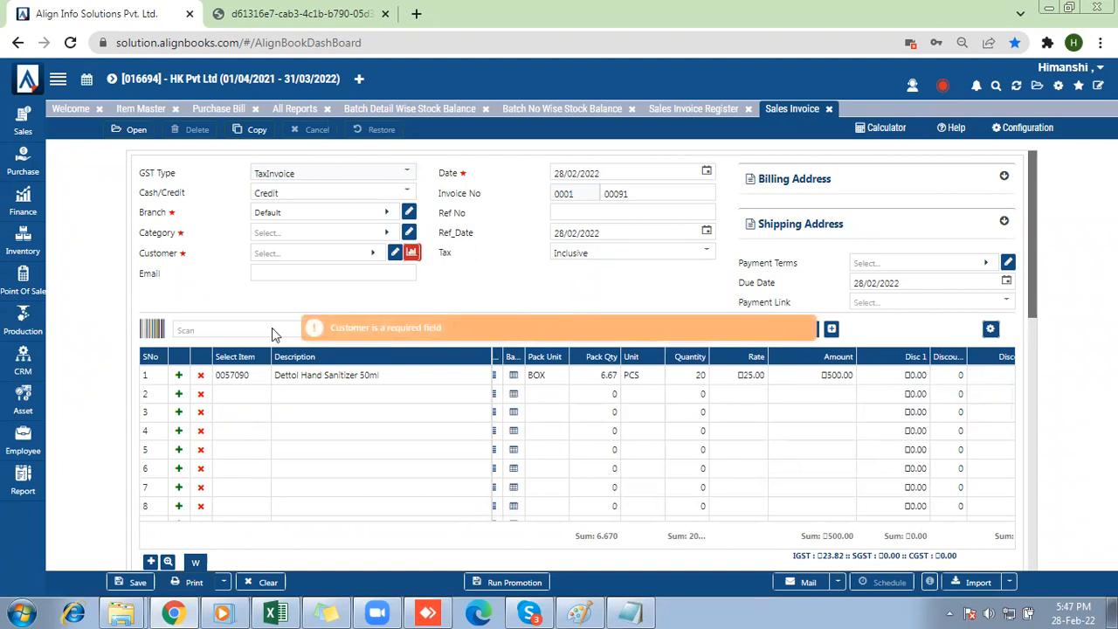
left_click(268, 252)
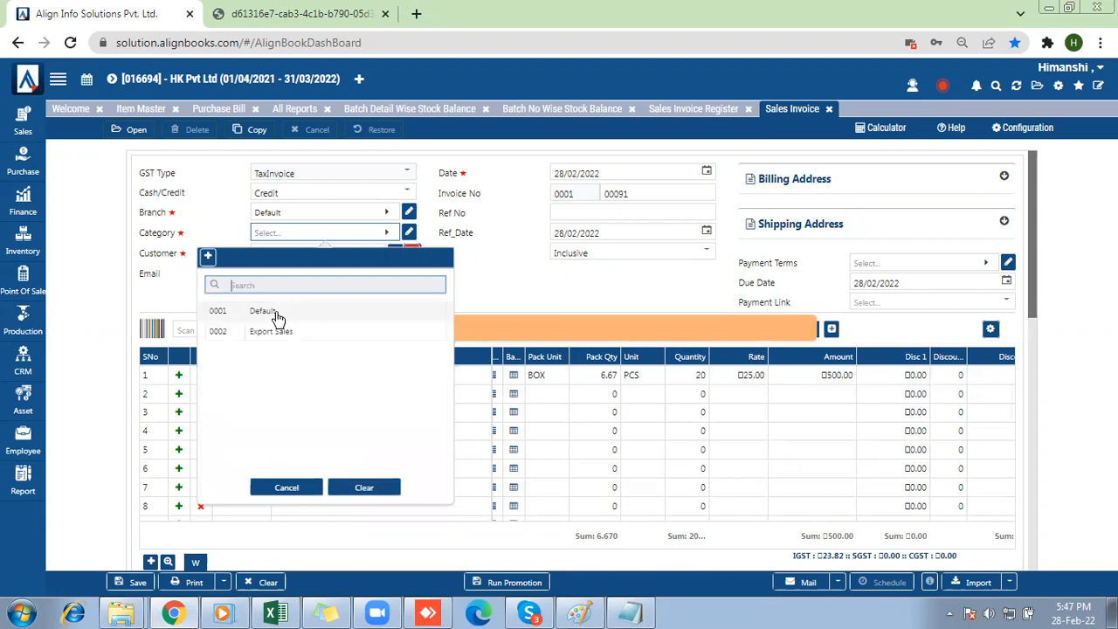
left_click(282, 315)
left_click(268, 252)
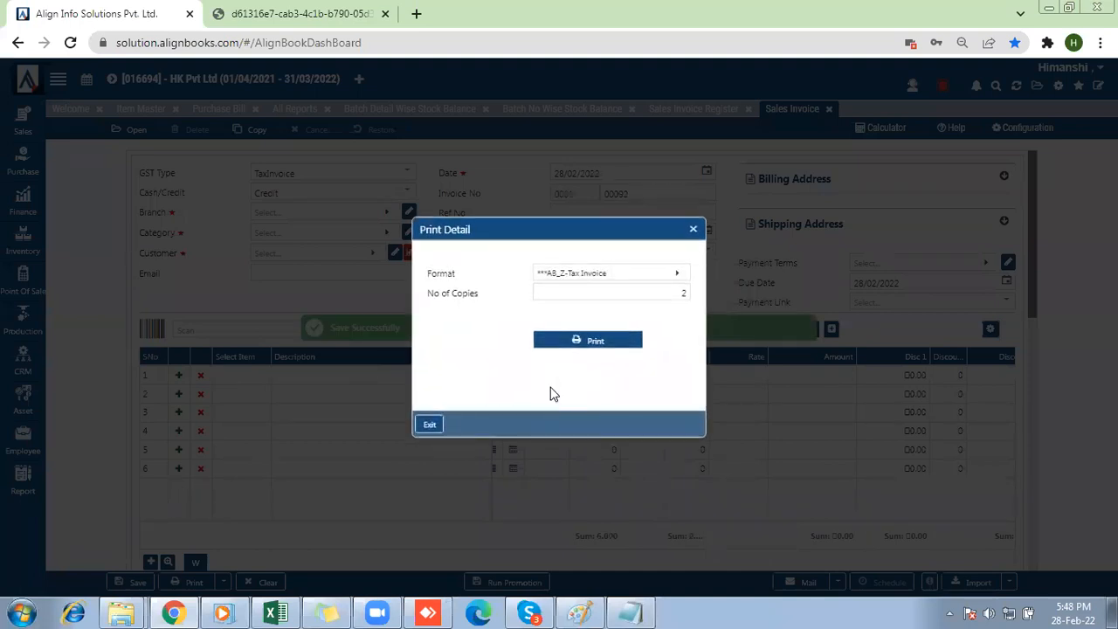
Generate the invoice printout in the ***AB_Z-Tax Invoice Batch Wise format and view its batch details without saving a PDF.
left_click(576, 276)
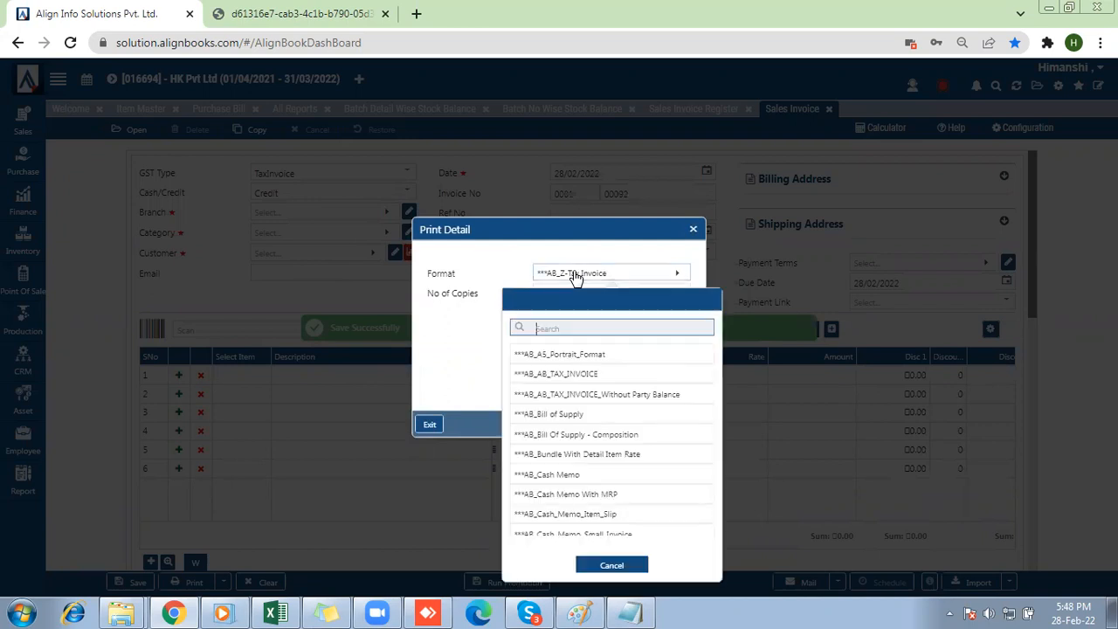
type("BAtch")
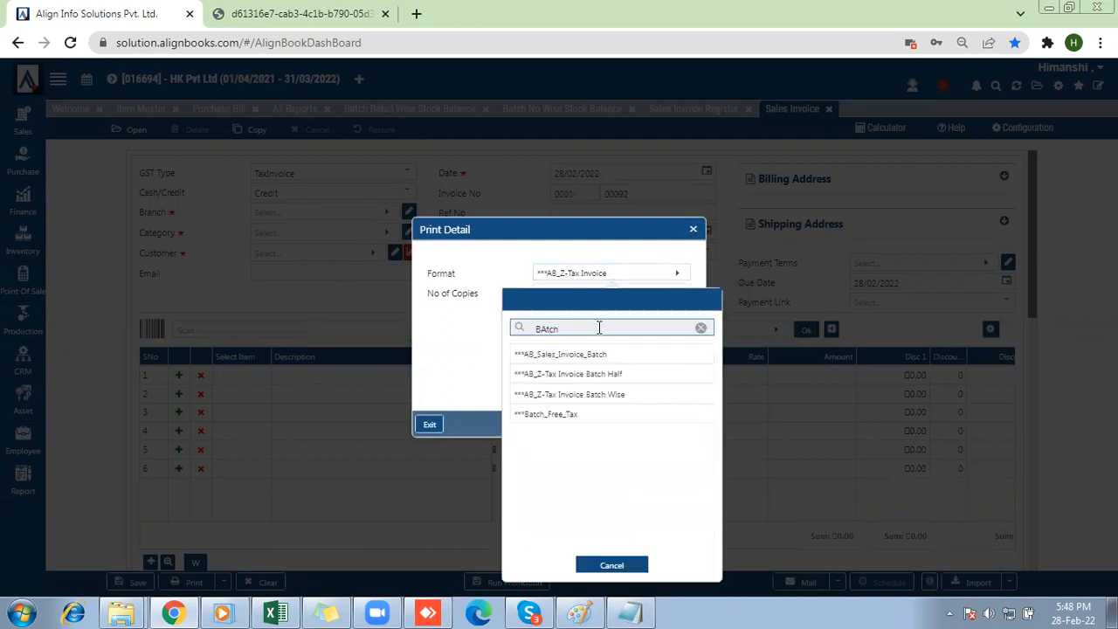
left_click(570, 395)
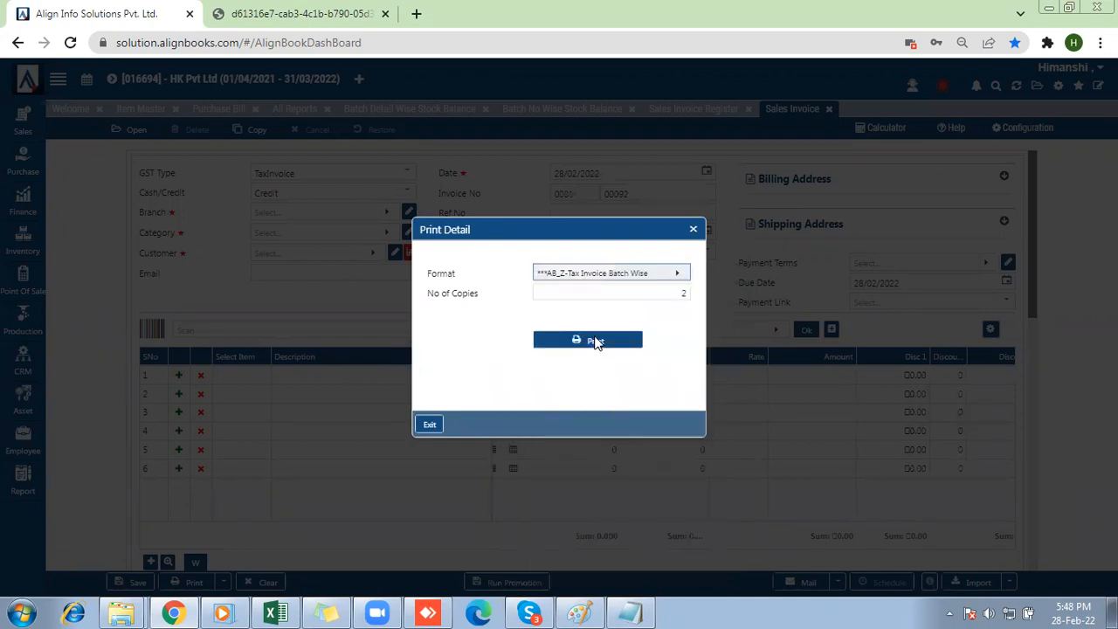
left_click(594, 340)
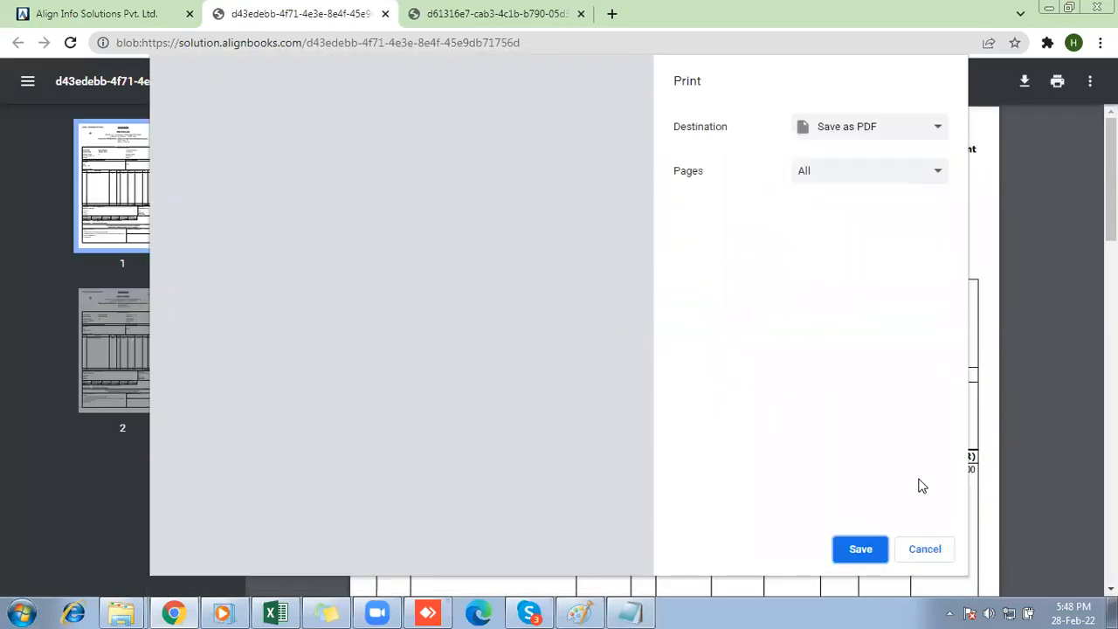
left_click(925, 548)
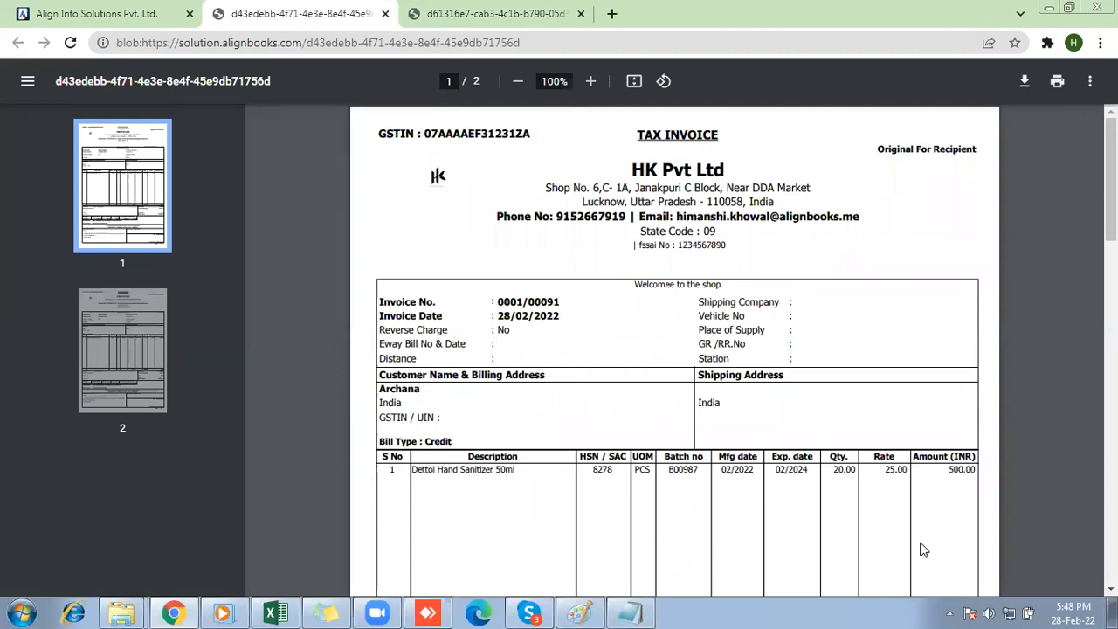
mouse_move(1111, 179)
left_mouse_down()
mouse_move(1111, 522)
mouse_move(1111, 179)
left_mouse_up()
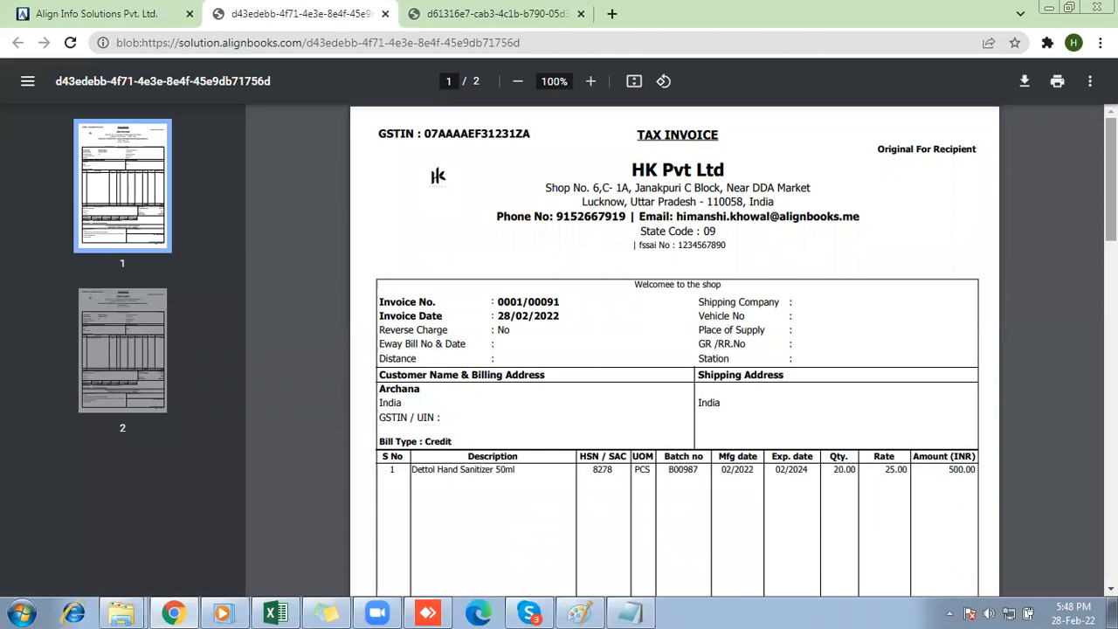
Switch to the business type list in Notepad, highlight "Optical Business", and return to AlignBooks.
left_click(192, 7)
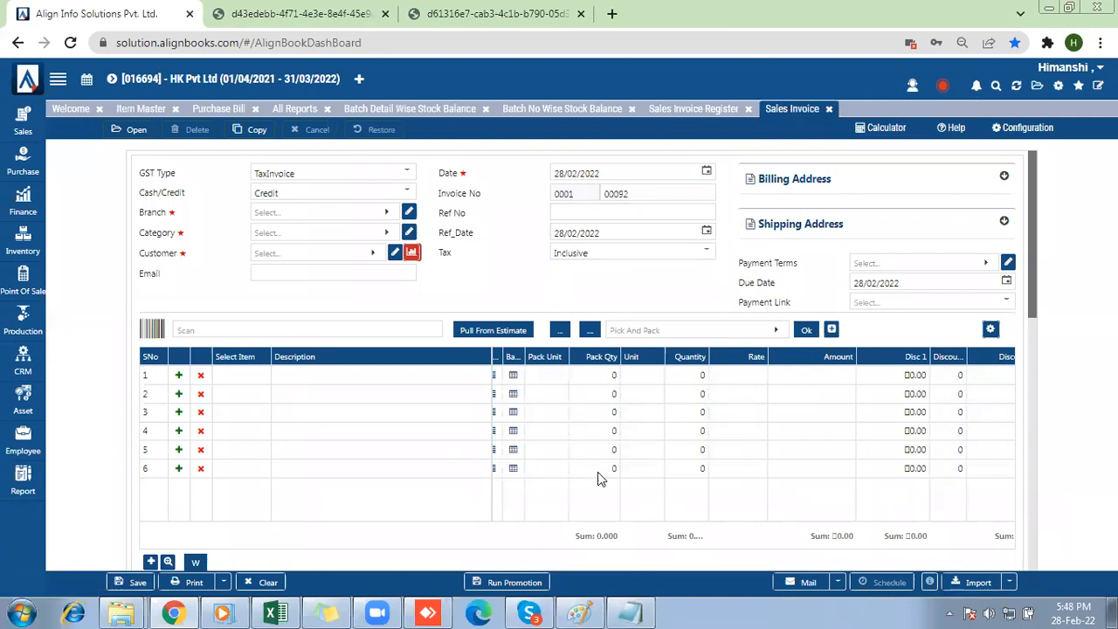
left_click(633, 611)
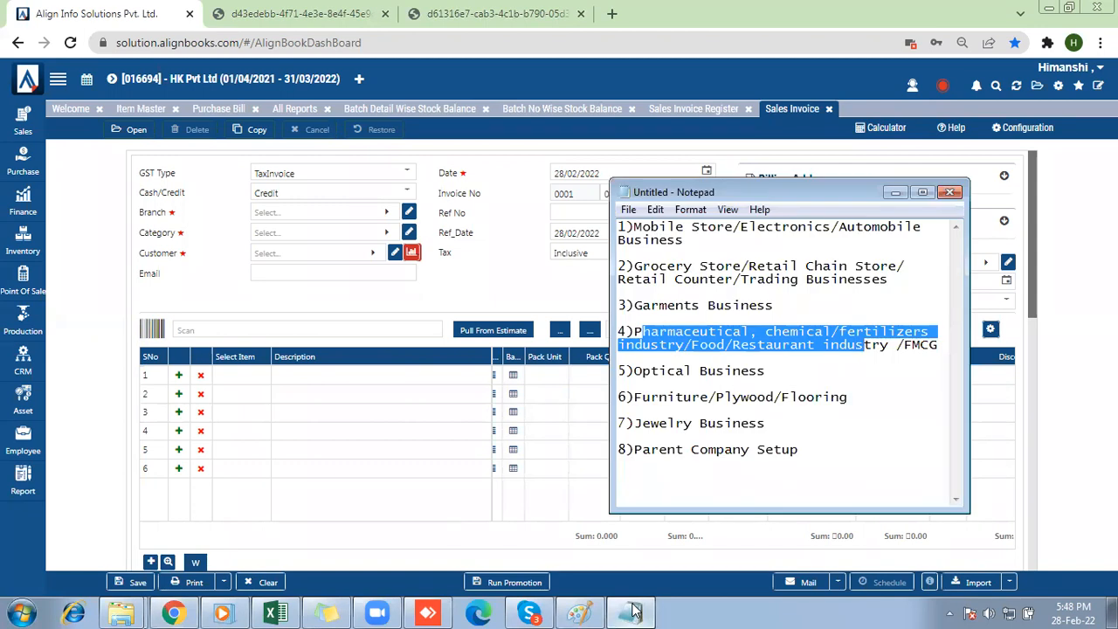
left_click_drag(636, 370, 776, 379)
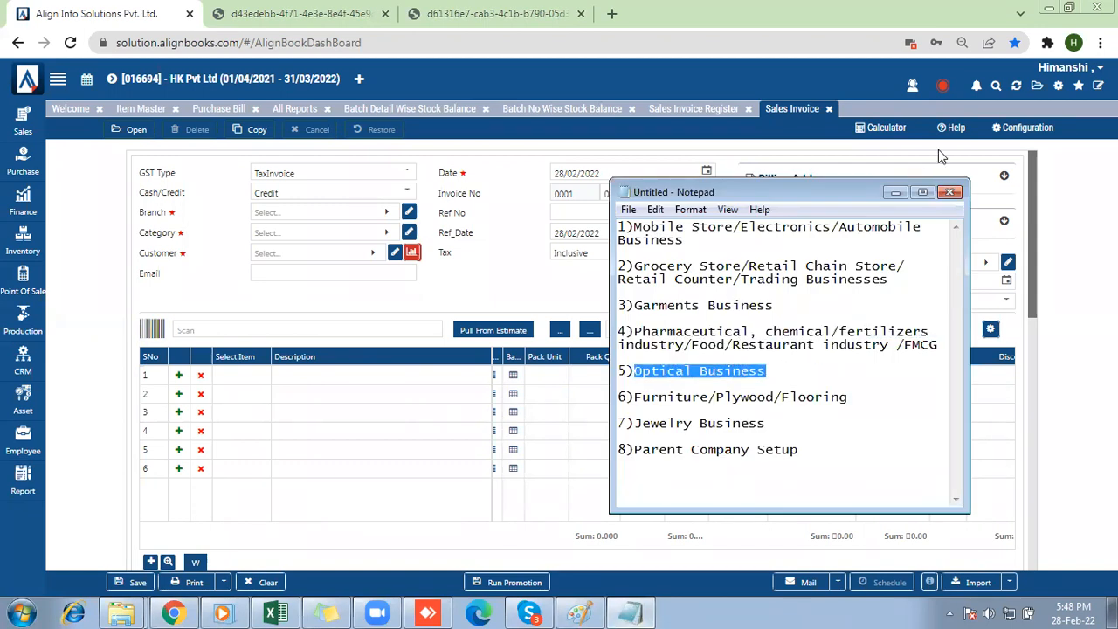
left_click(898, 192)
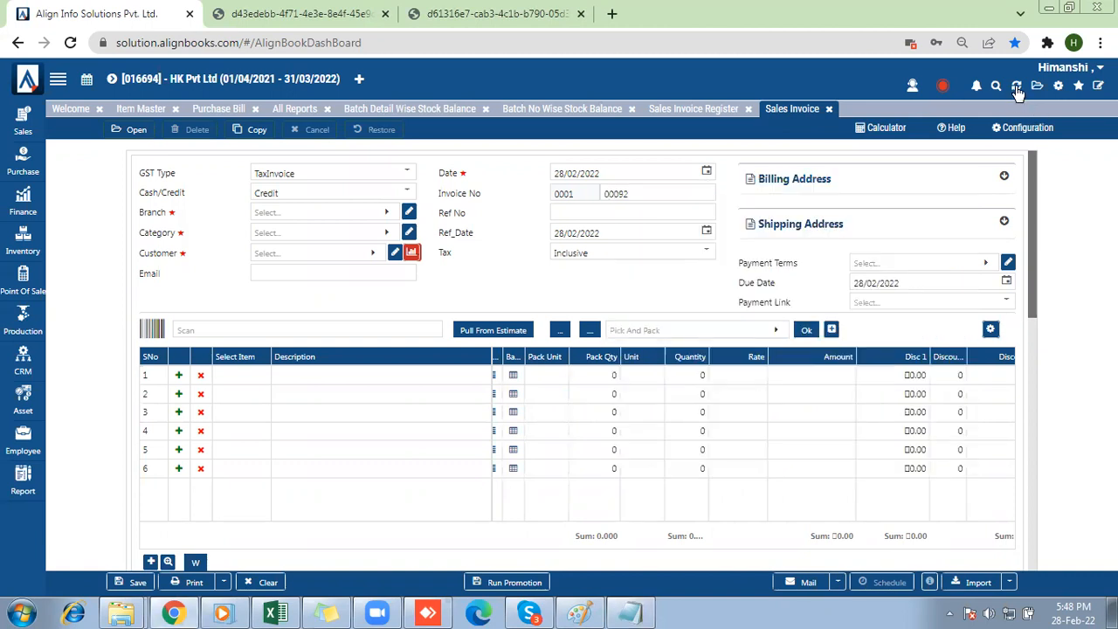
Refresh the application, closing all open pages, and open the General Setup section of Company_Setup.
left_click(1017, 87)
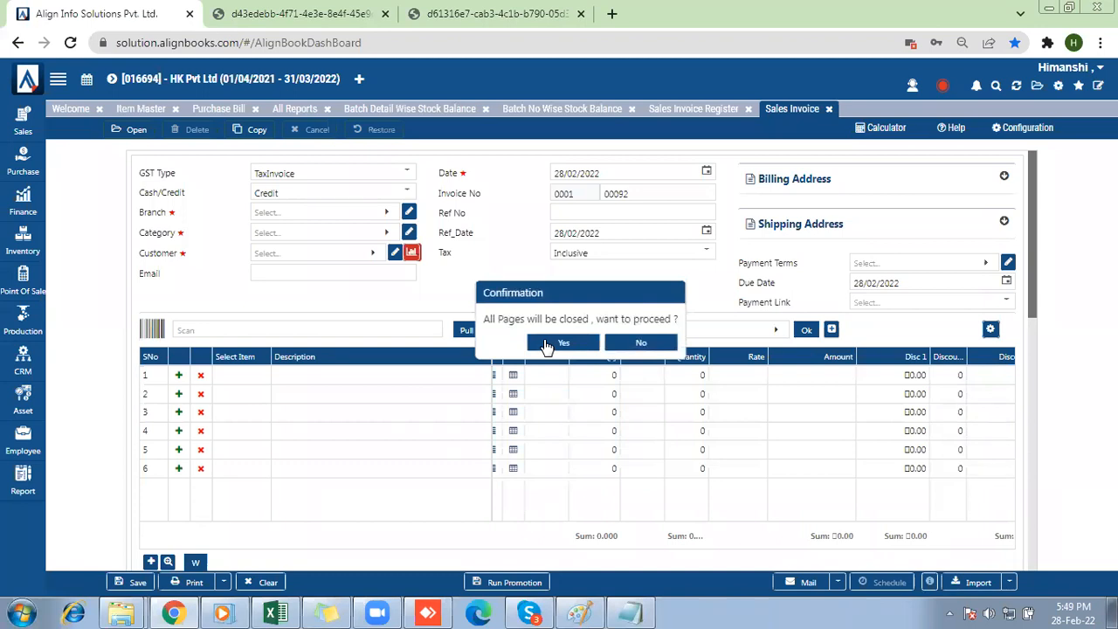
left_click(559, 343)
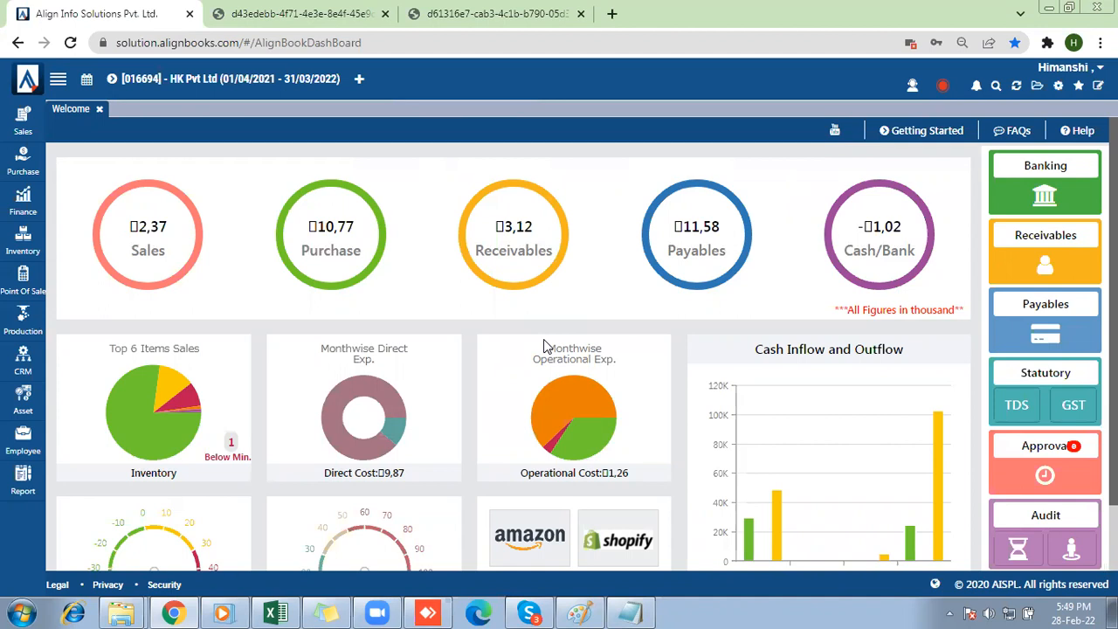
left_click(1058, 87)
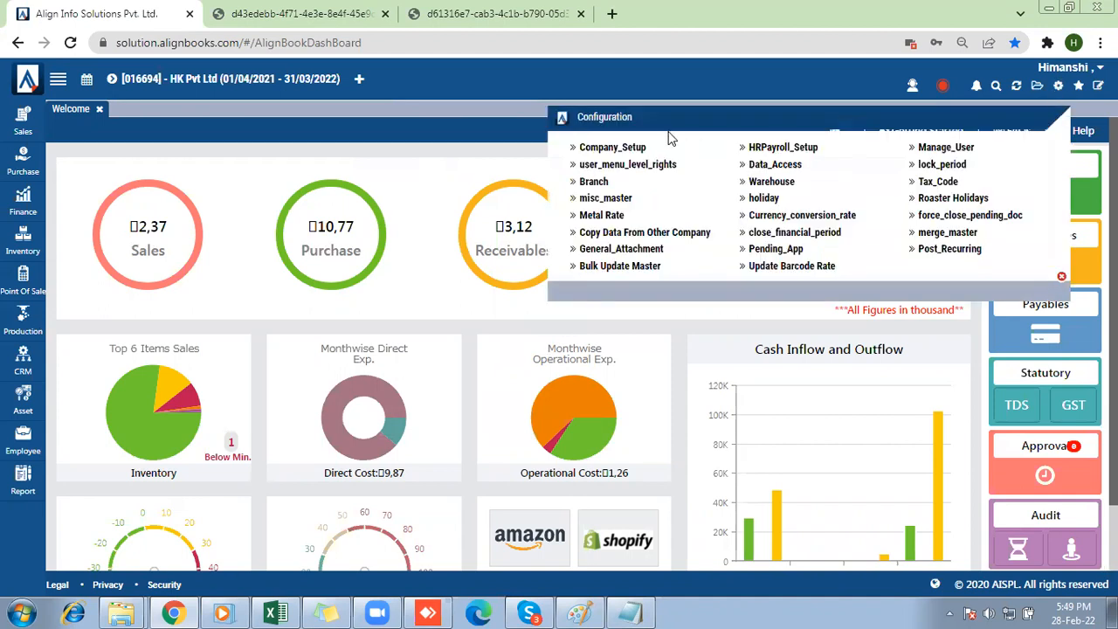
left_click(617, 149)
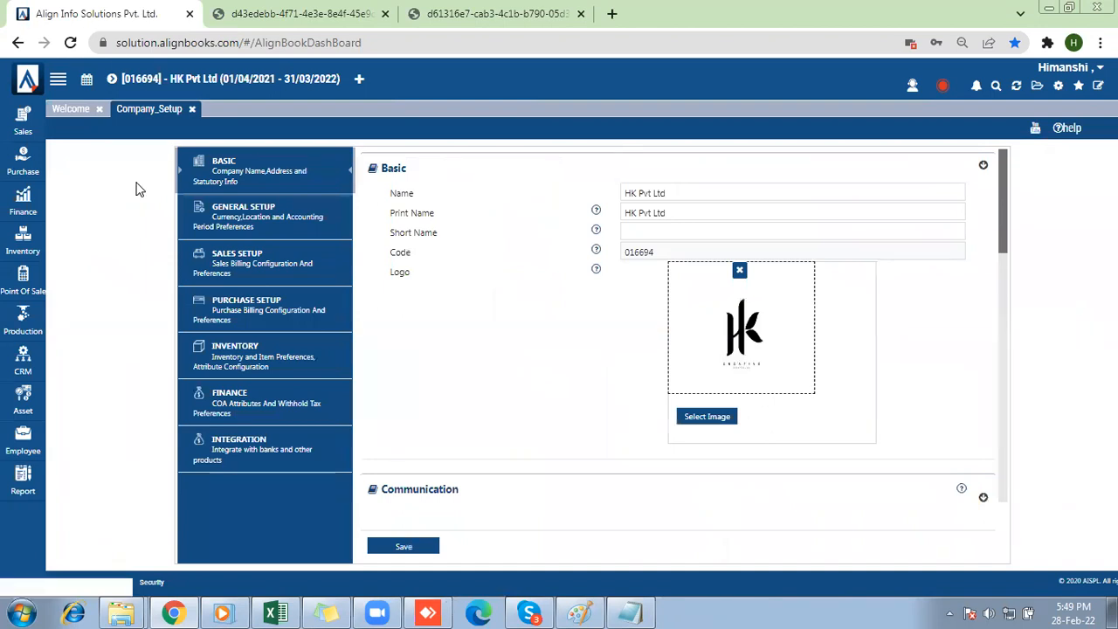
left_click(218, 217)
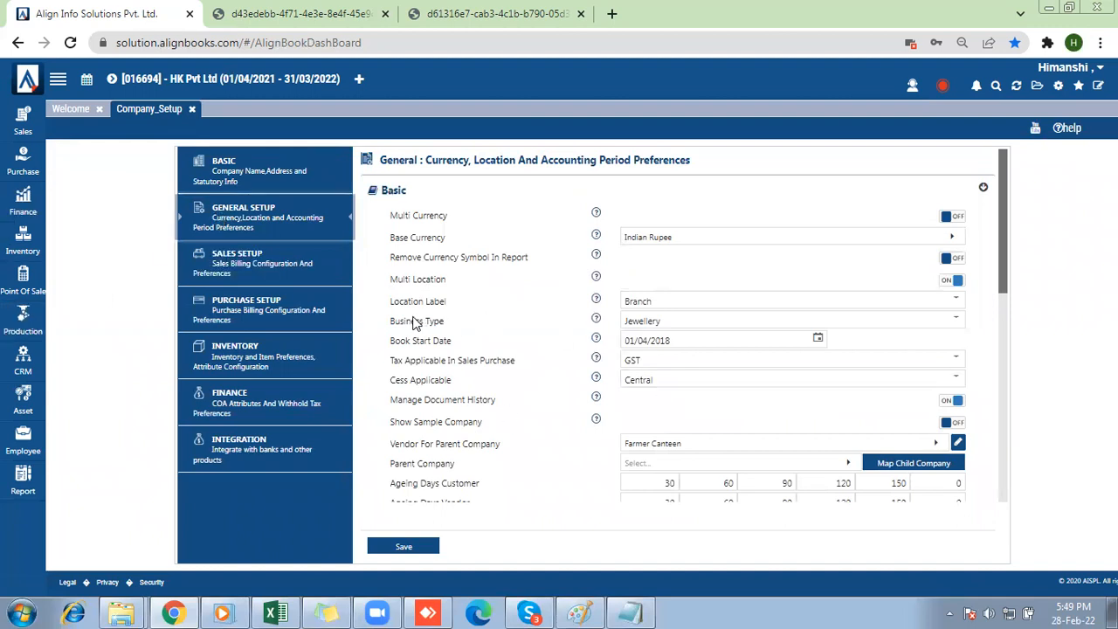
Set the company's business type to Optician and save the general setup.
left_click(662, 324)
key("Down")
key("Down")
key("Up")
key("Return")
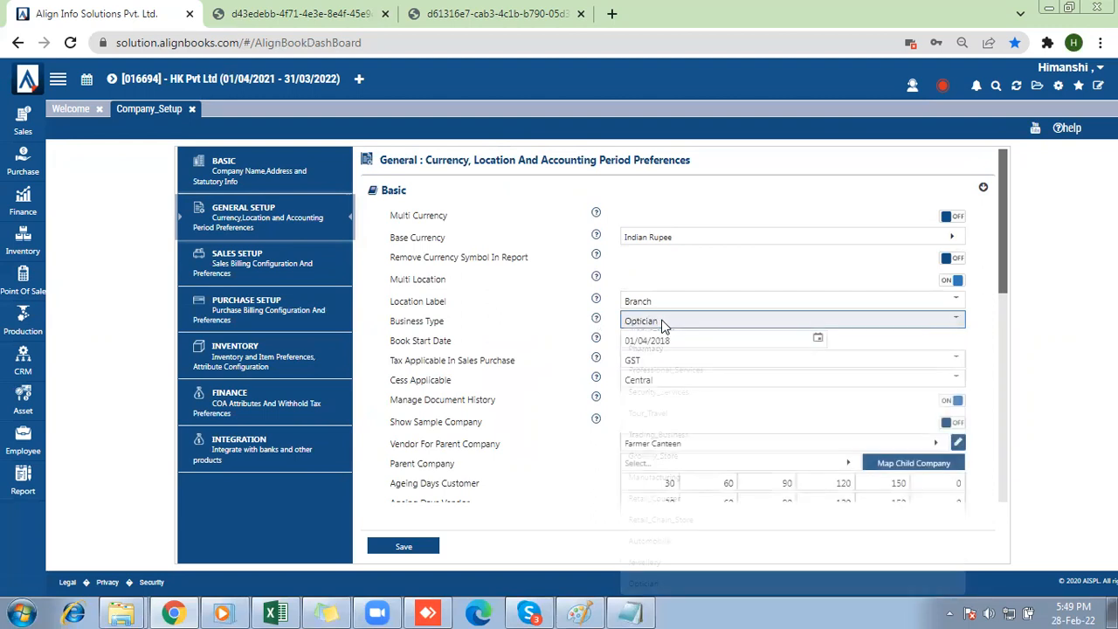
left_click(399, 552)
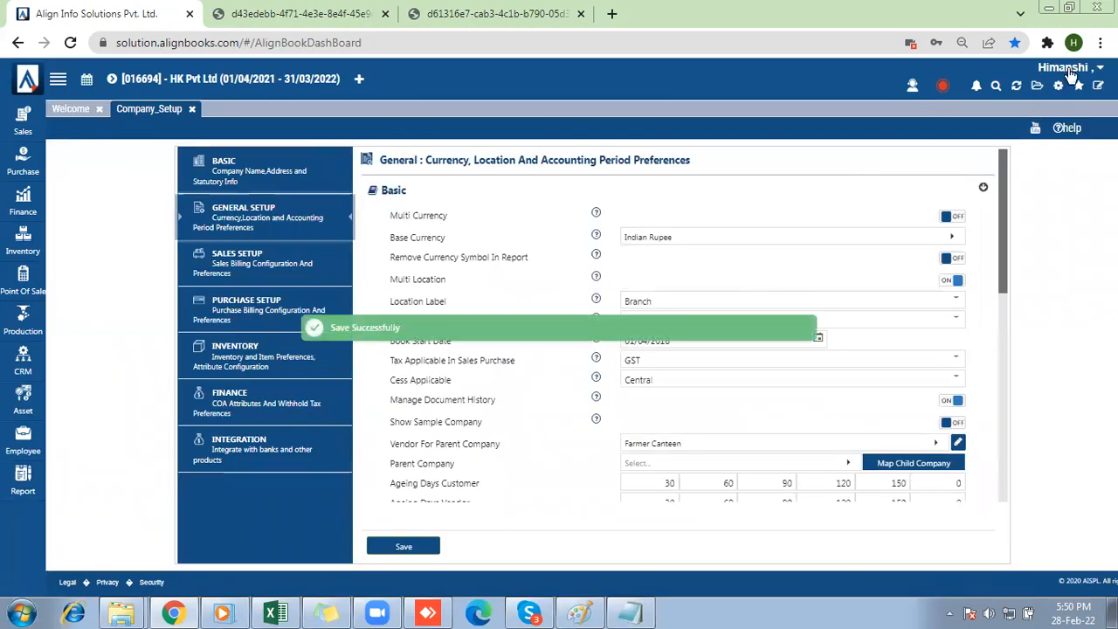
Log out, sign back in with the prefilled credentials, and dismiss the KYC form.
left_click(1070, 70)
left_click(1072, 219)
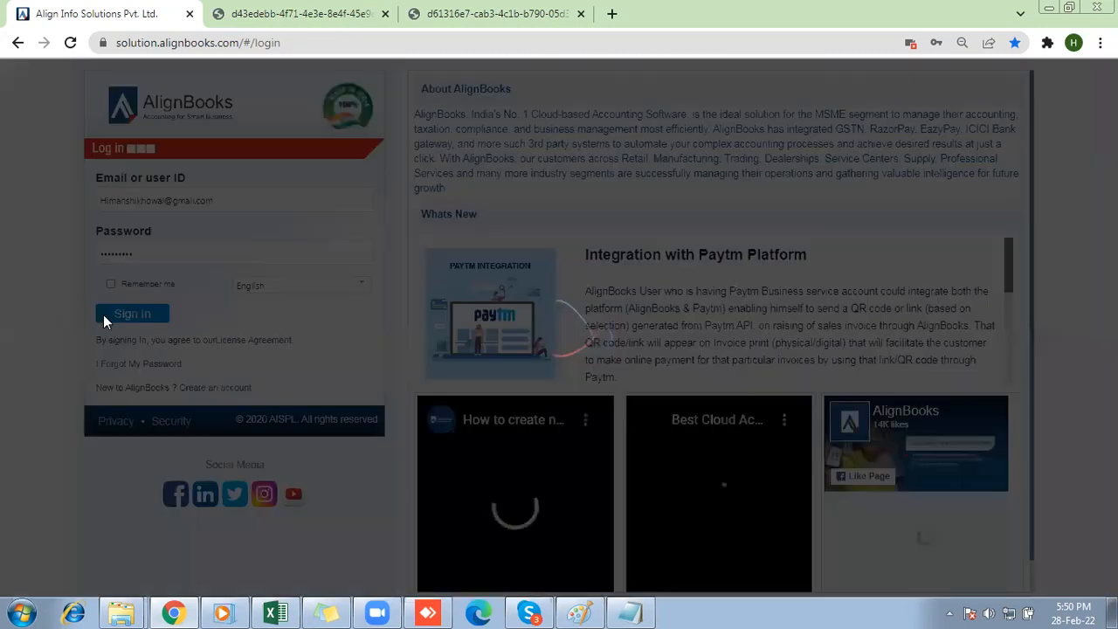
left_click(104, 315)
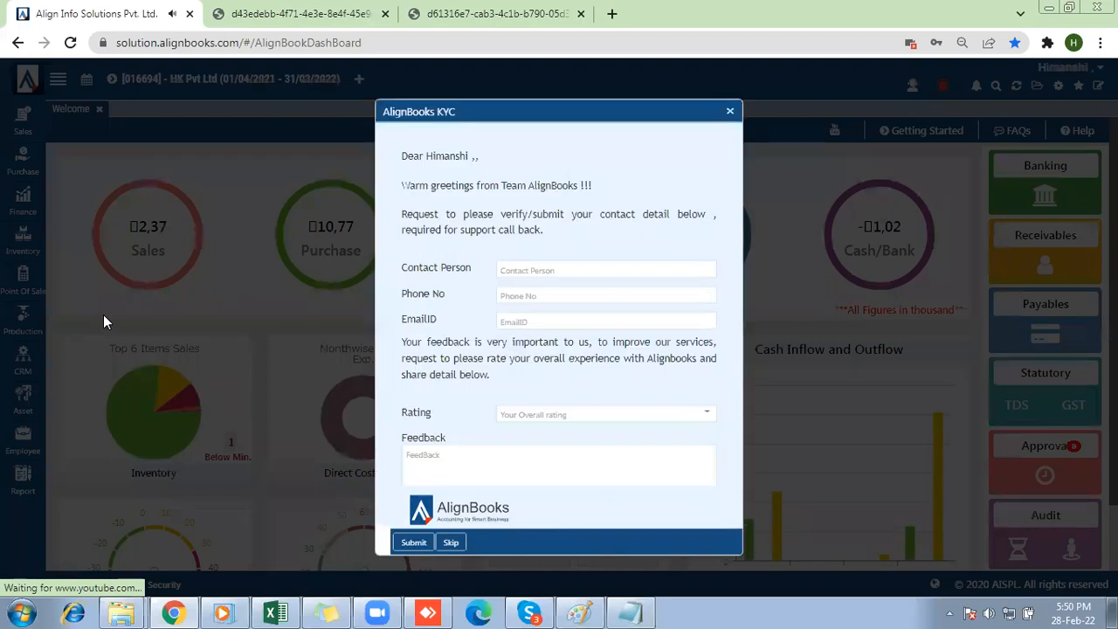
left_click(731, 114)
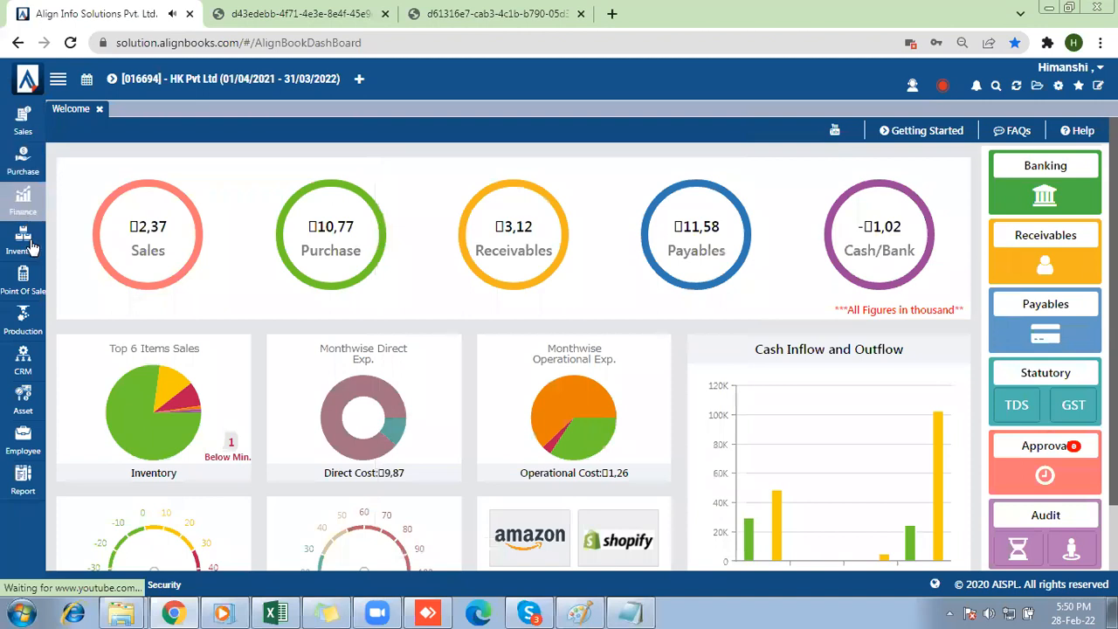
Create a new inventory item in the Item Master and name it Eye Lens.
left_click(29, 249)
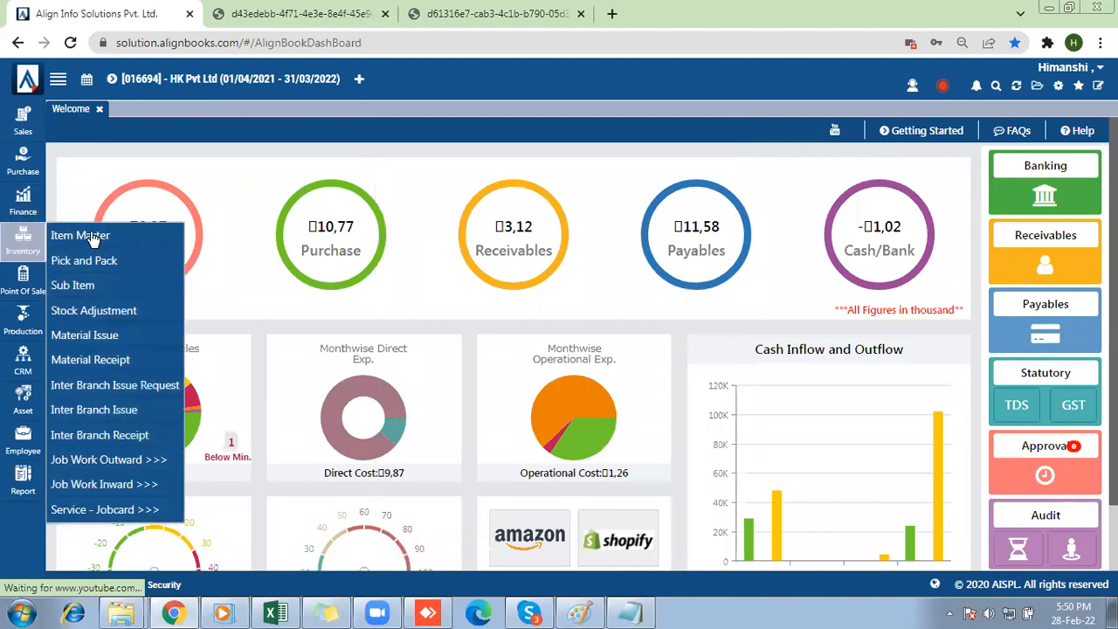
left_click(93, 237)
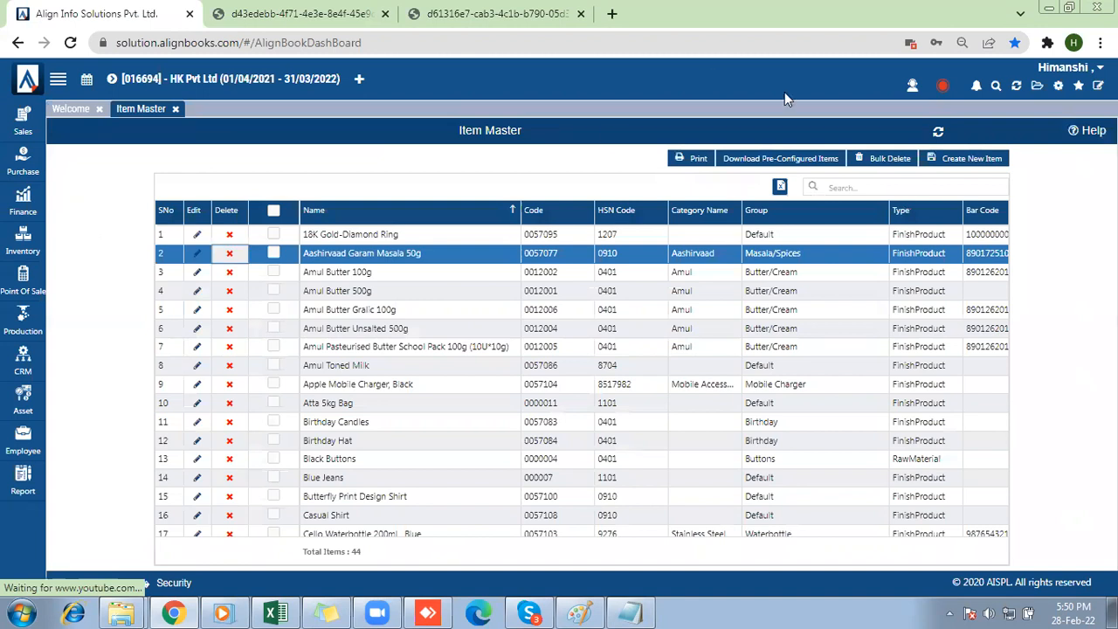
left_click(988, 161)
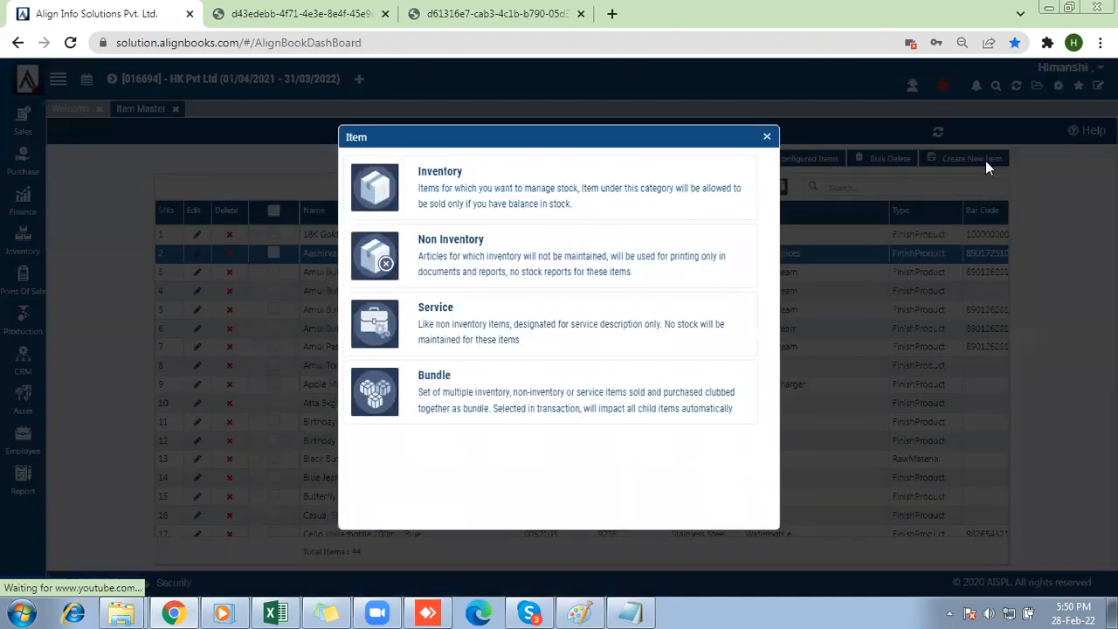
left_click(549, 184)
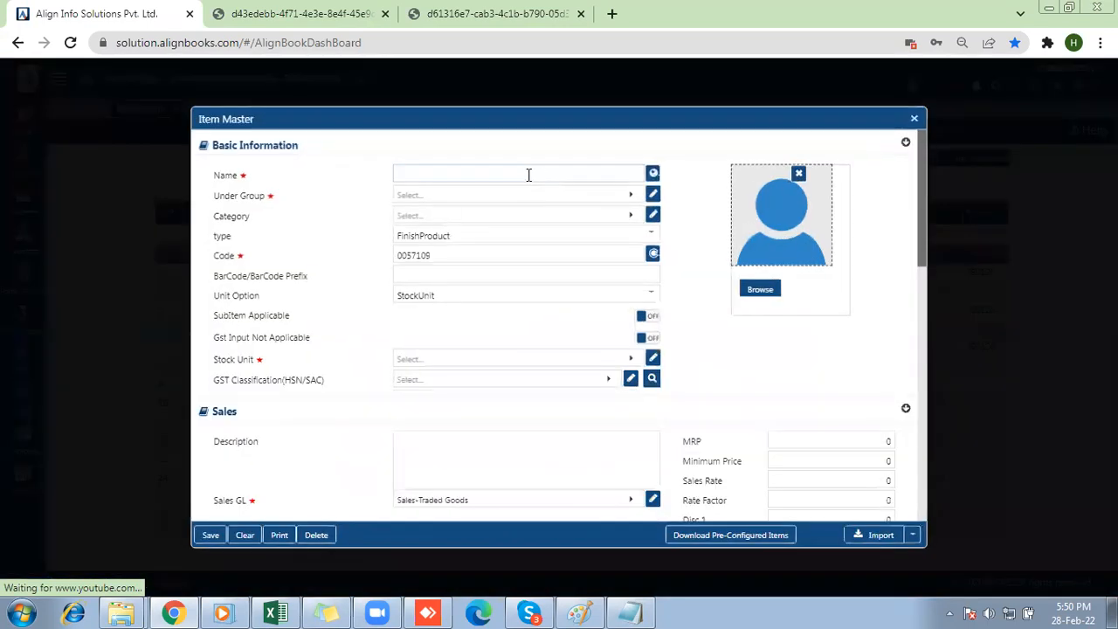
left_click(519, 172)
type("Eye Lens")
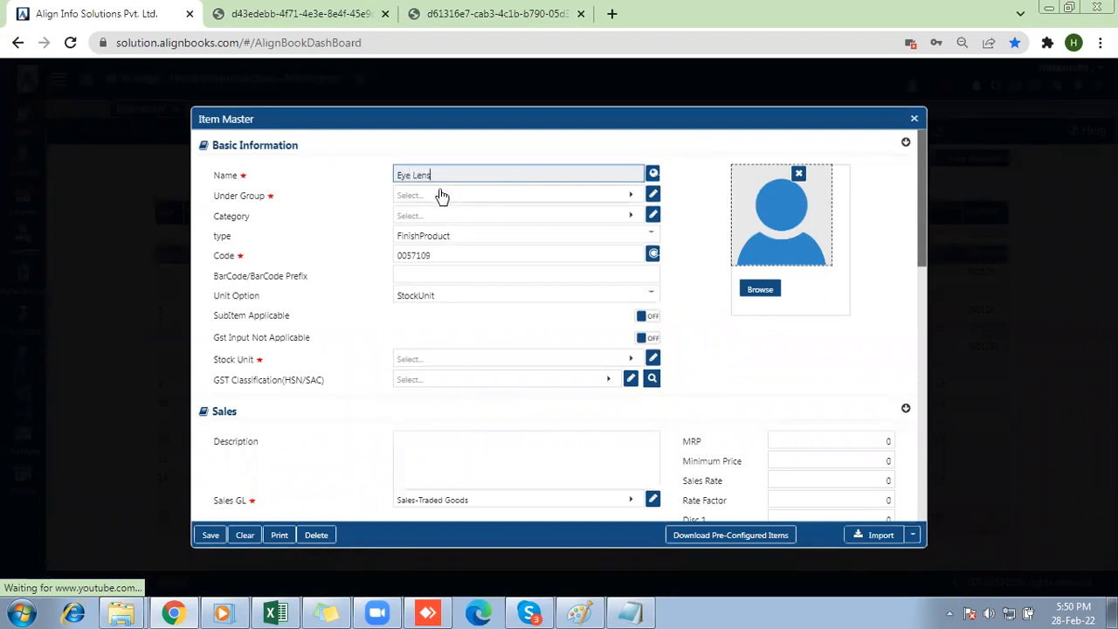
key("Tab")
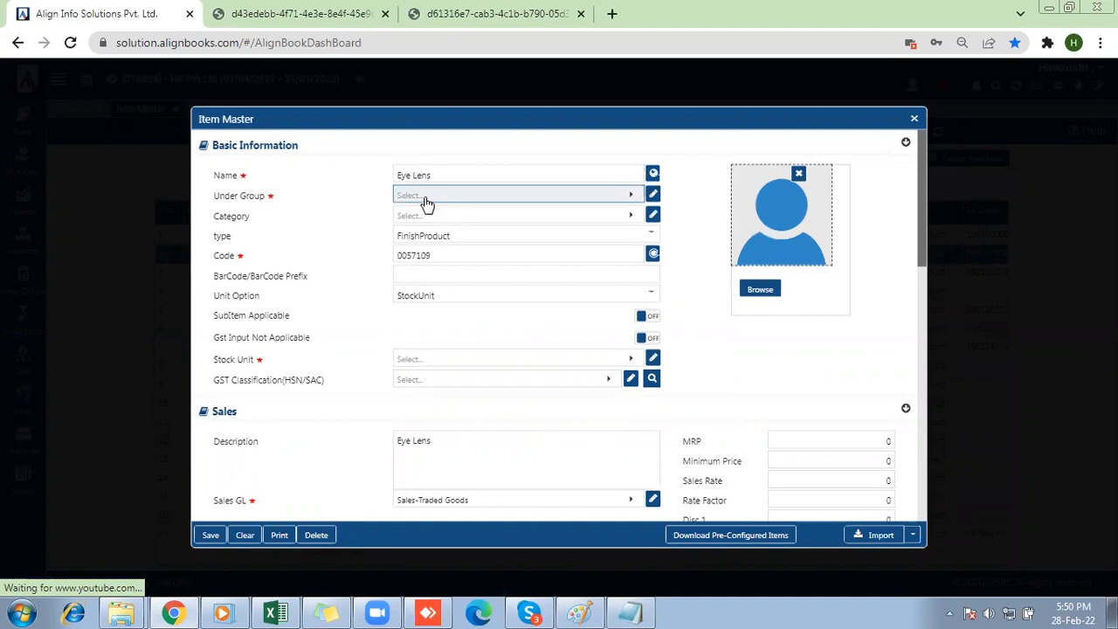
Assign the item to the Default group with stock unit NOS and GST classification 02982.
left_click(429, 195)
left_click(429, 249)
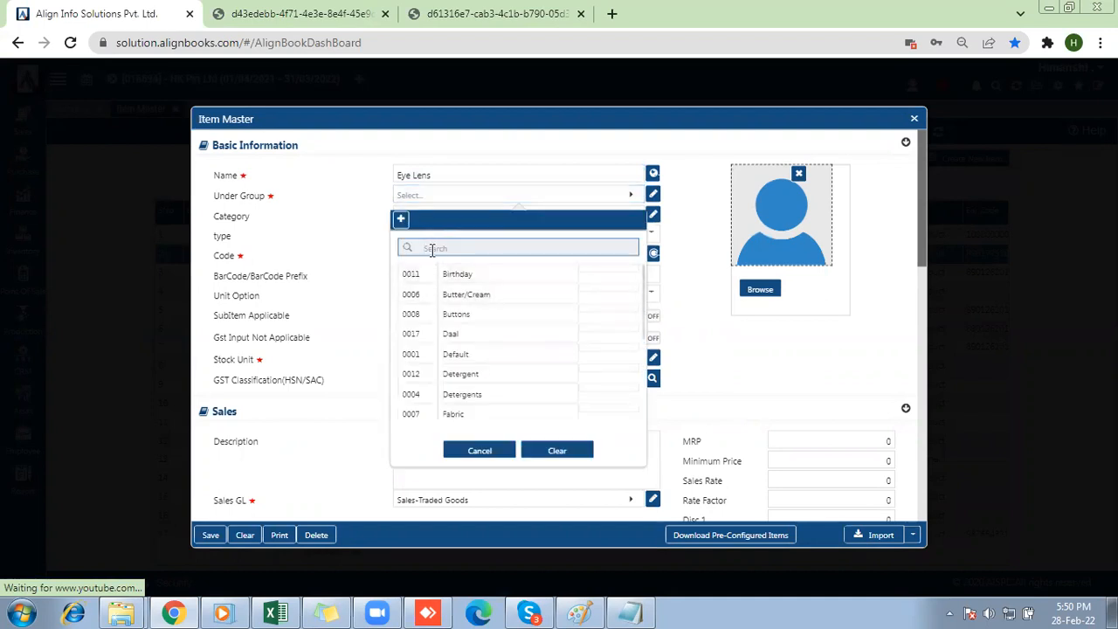
type("Def")
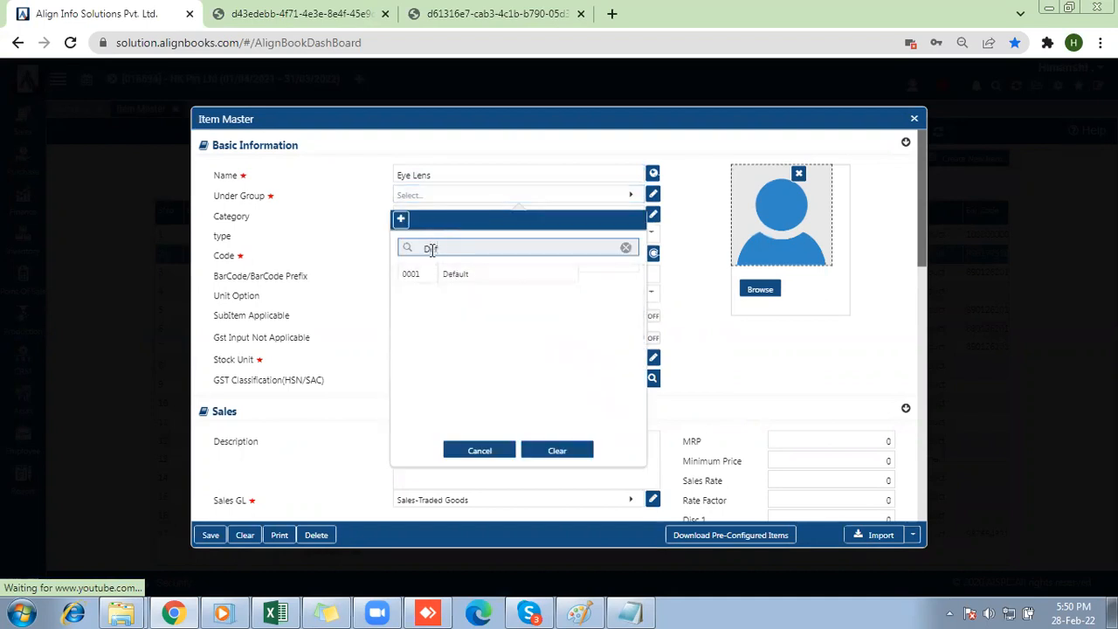
left_click(455, 274)
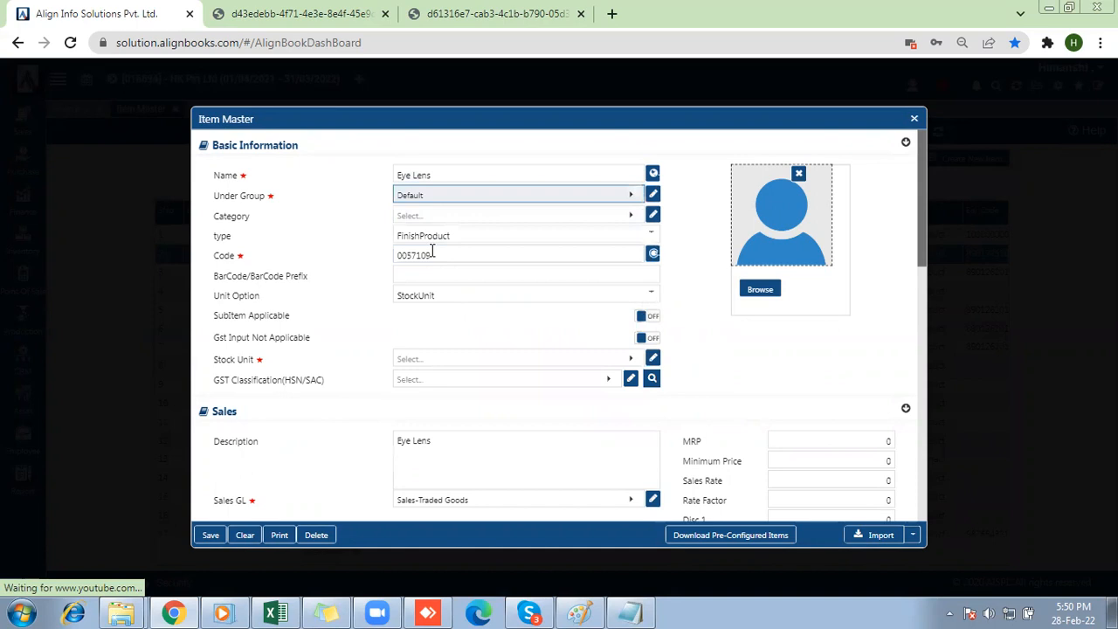
left_click(441, 359)
type("nos")
left_click(450, 152)
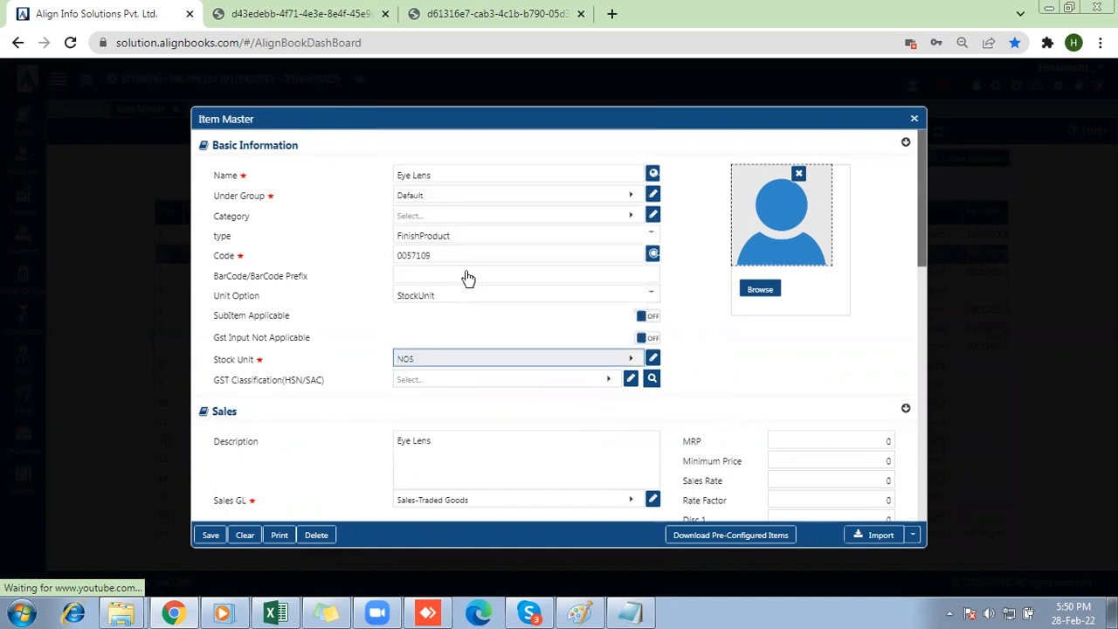
left_click(462, 381)
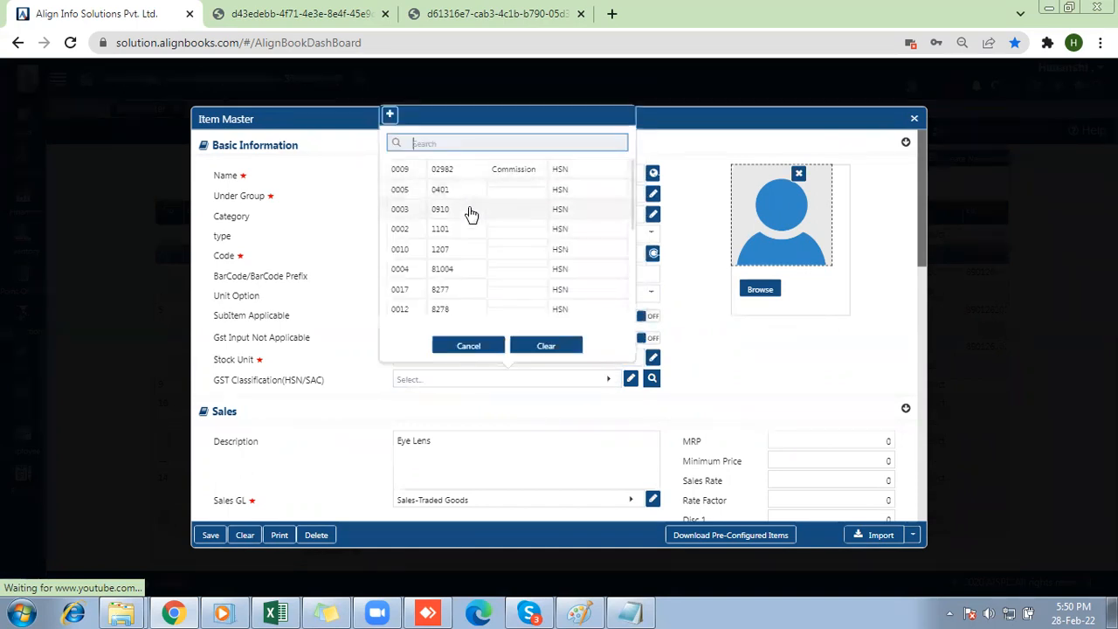
left_click(450, 170)
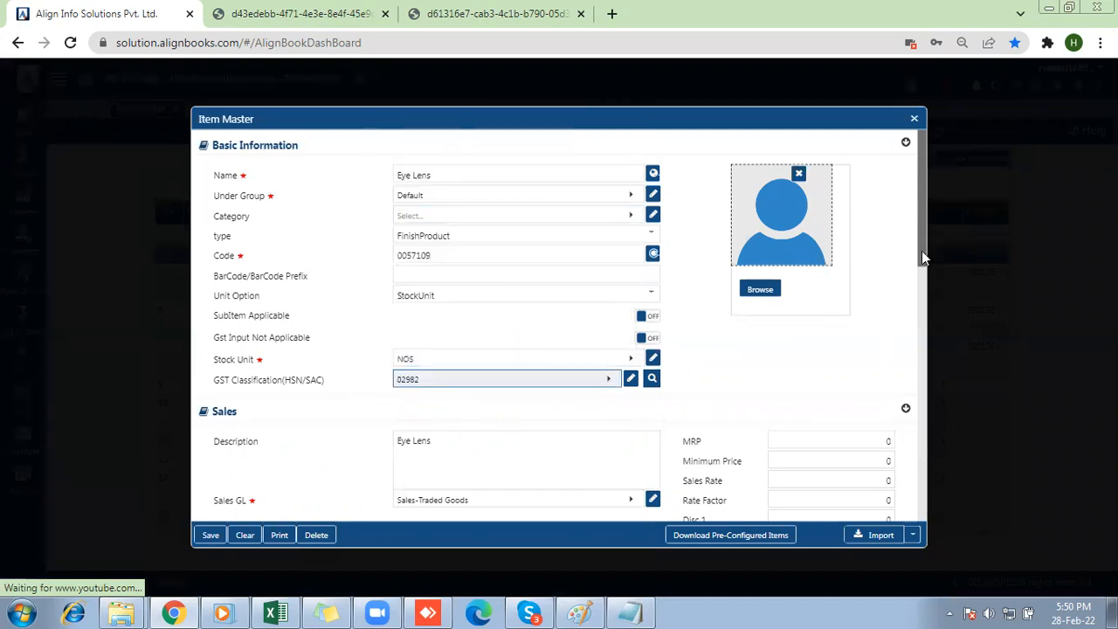
Set the Eye Lens item's sales rate to 1500.
left_click_drag(921, 251, 923, 302)
left_click(814, 325)
type("1500")
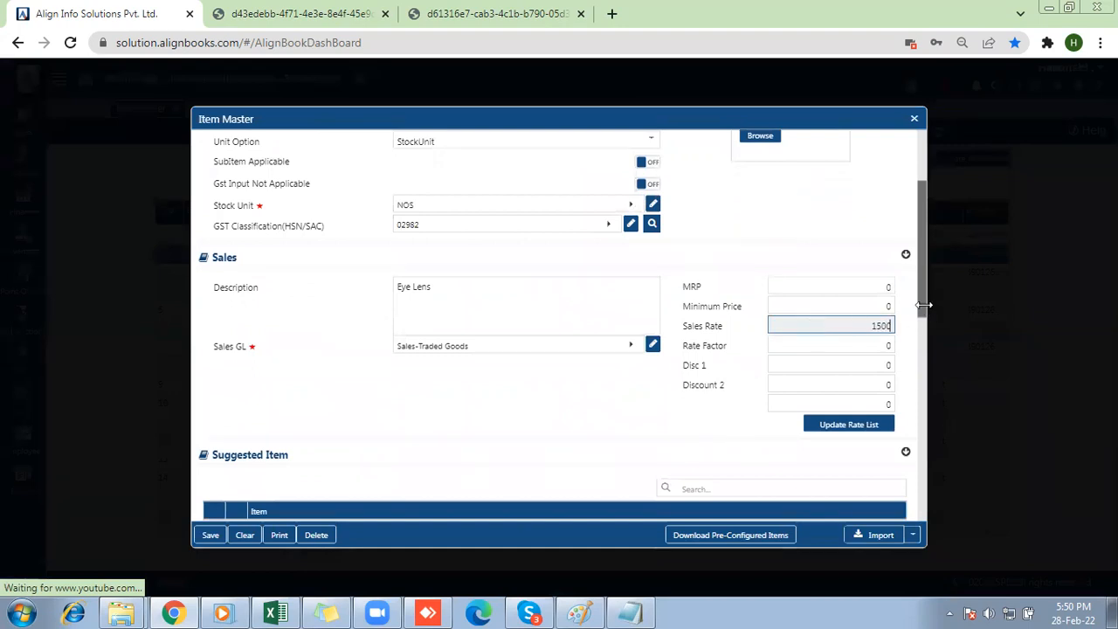
Set the Eye Lens item's inventory item type to OpticalLenseItem.
left_click_drag(919, 304, 932, 474)
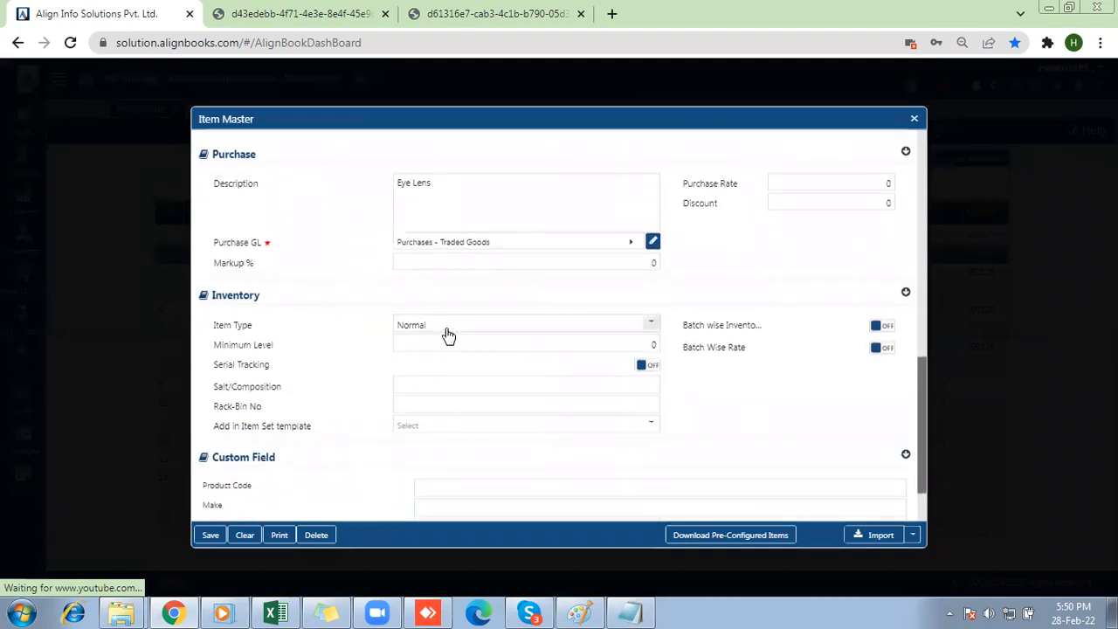
left_click(447, 332)
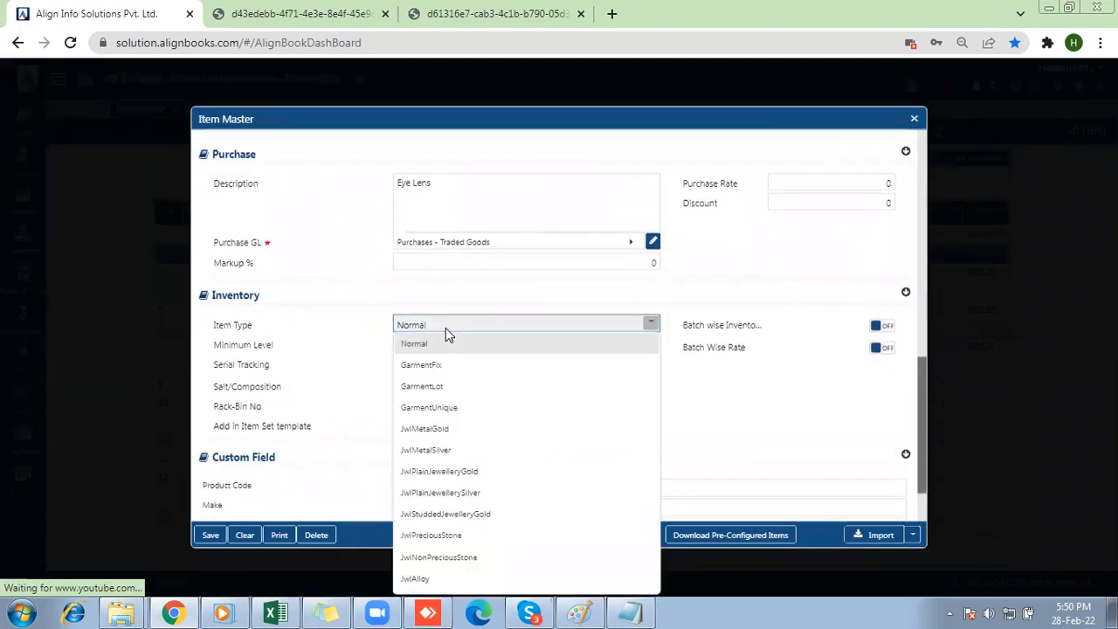
key("Down")
key("Down")
key("Down")
key("Down")
key("Down")
key("Down")
key("Down")
key("Down")
key("Down")
key("Down")
key("Down")
key("Down")
key("Down")
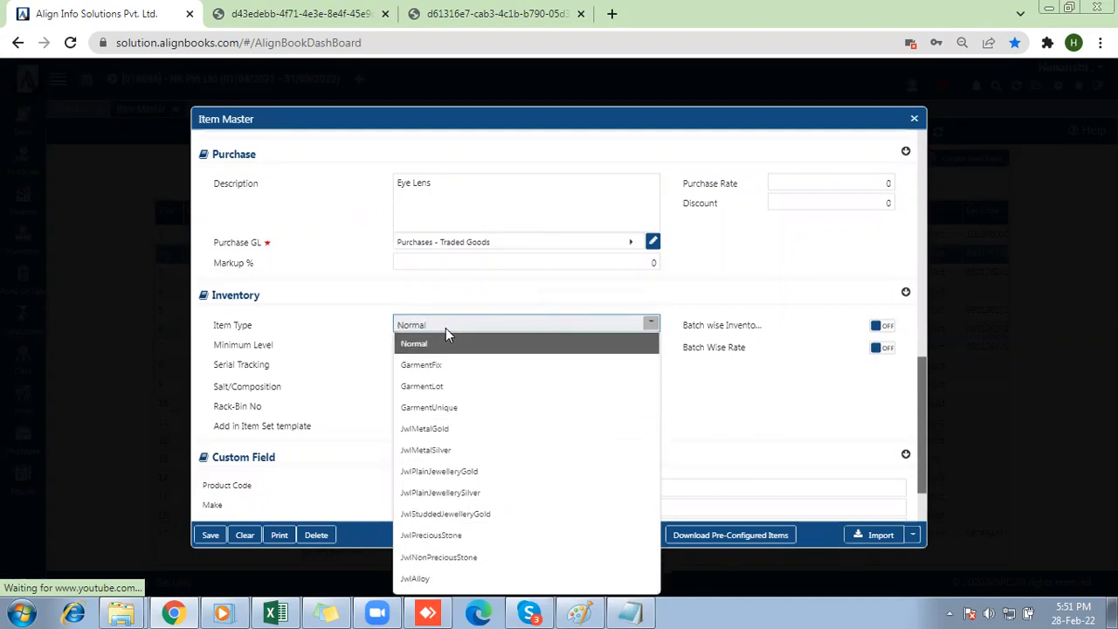
key("Up")
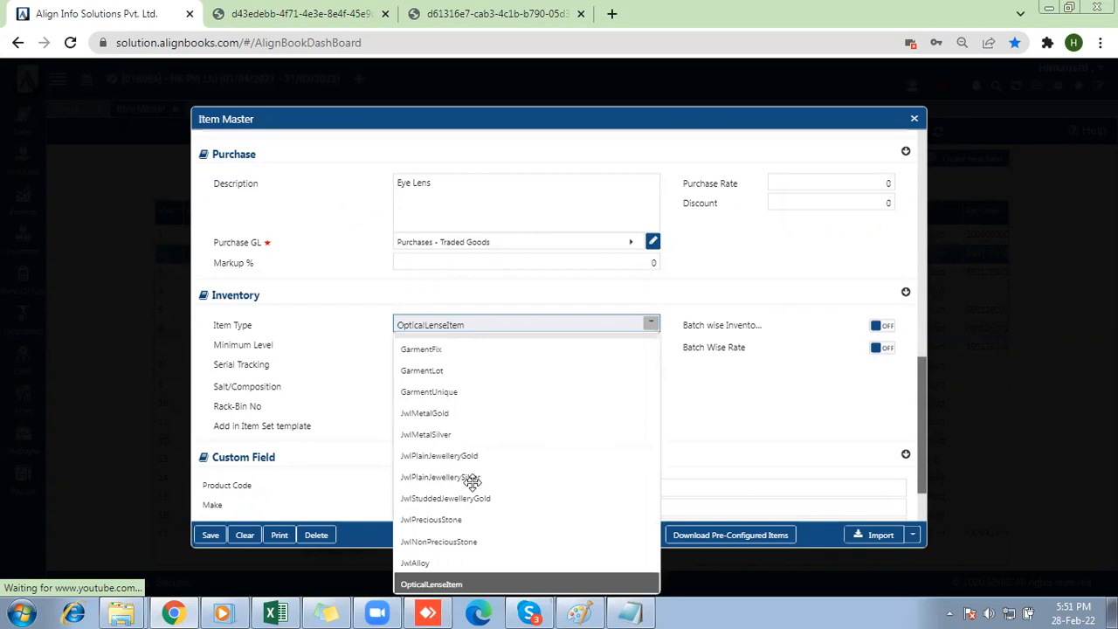
key("Return")
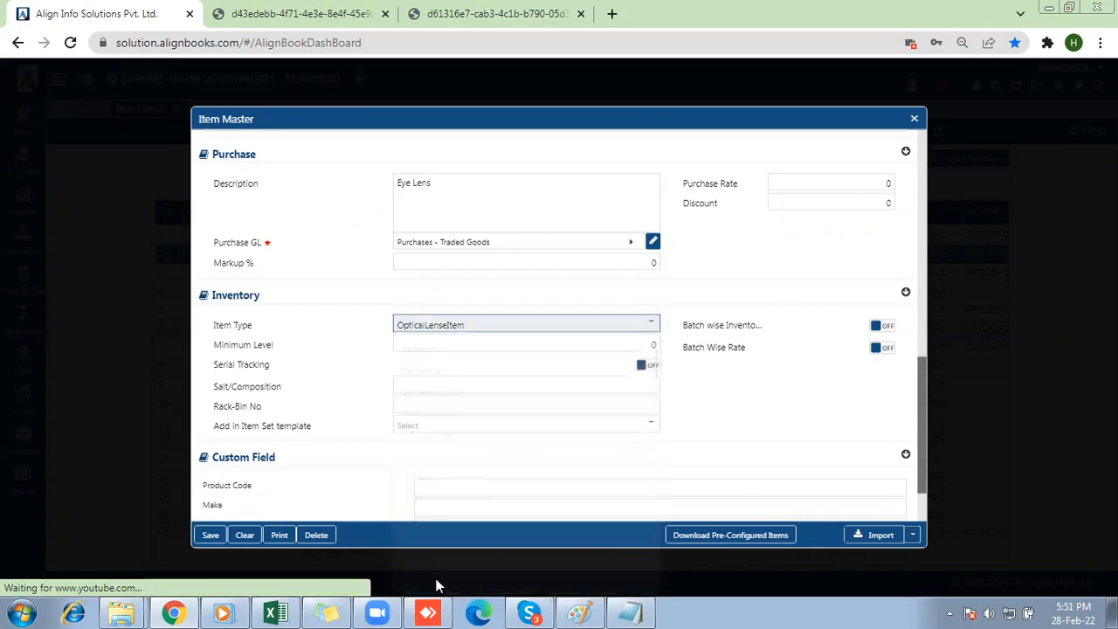
left_click(483, 369)
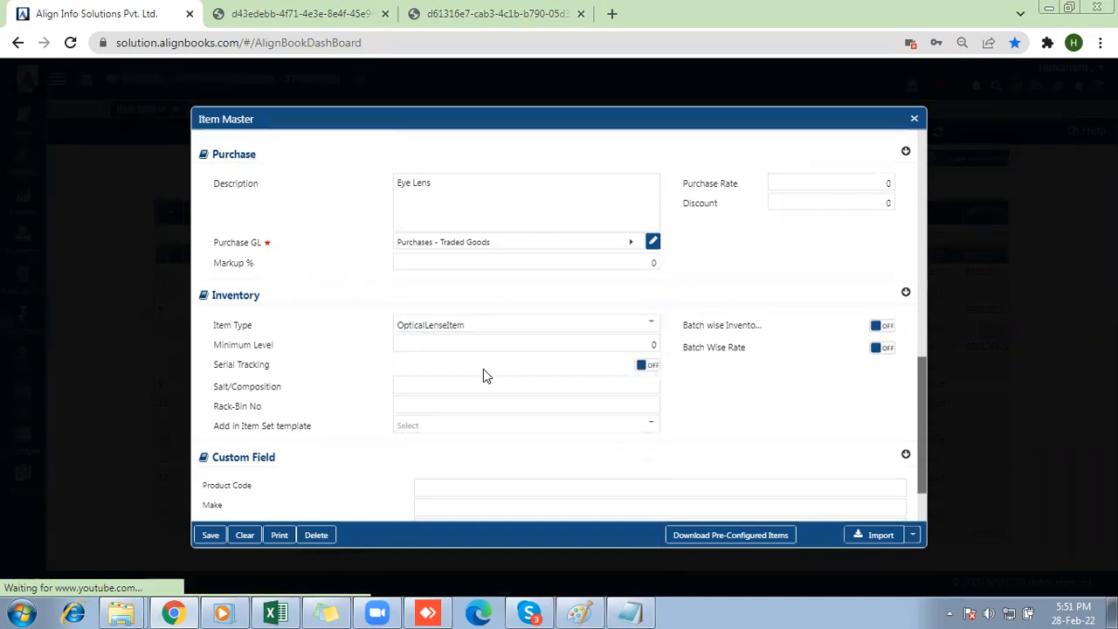
Save the Eye Lens item and close the item creation dialogs.
left_click(213, 534)
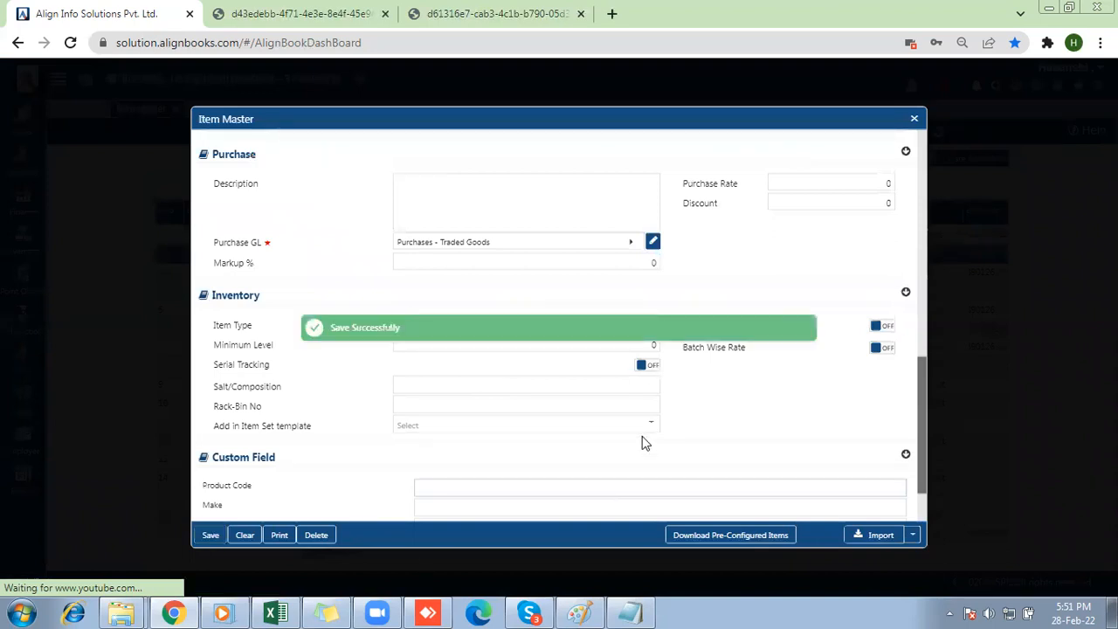
left_click(913, 120)
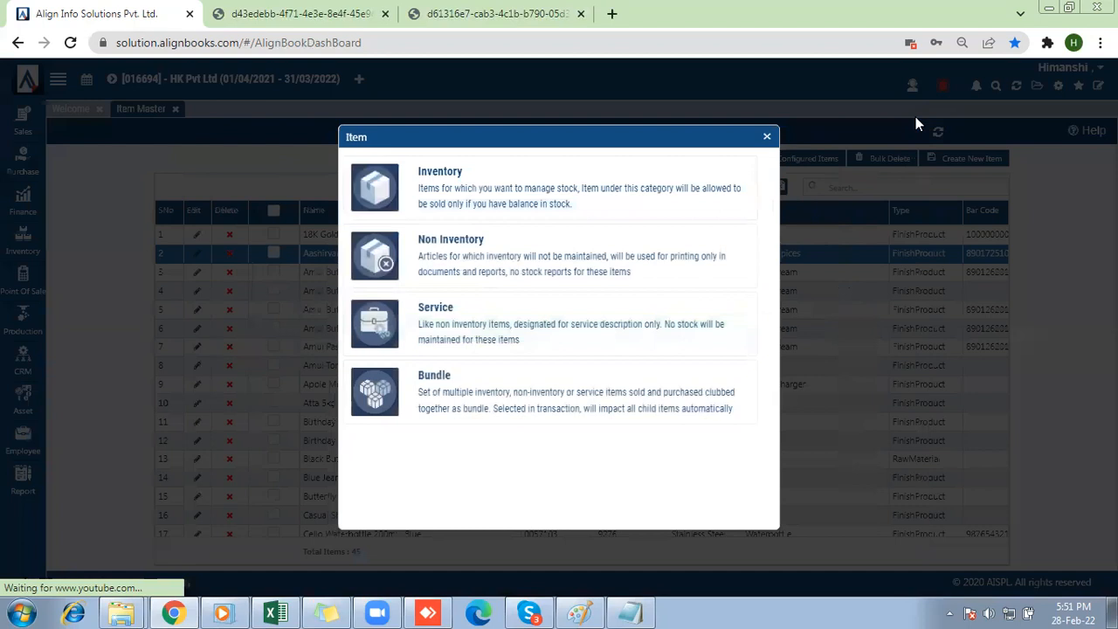
left_click(765, 138)
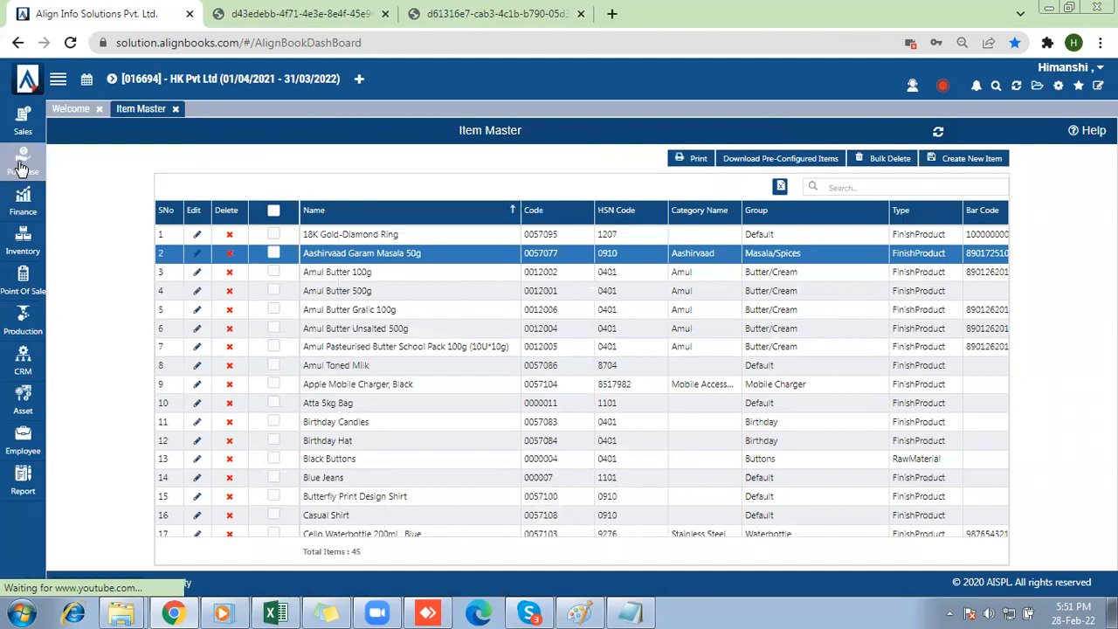
Start a purchase bill for the Default branch with vendor Manya pvt ltd and supplier invoice number 976.
left_click(22, 166)
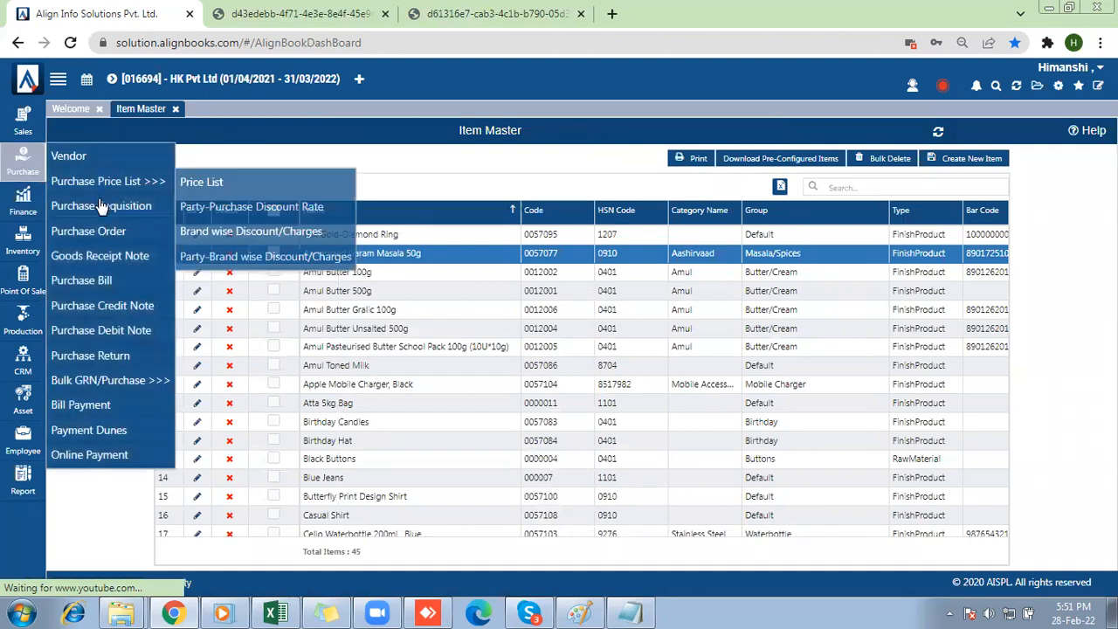
left_click(86, 280)
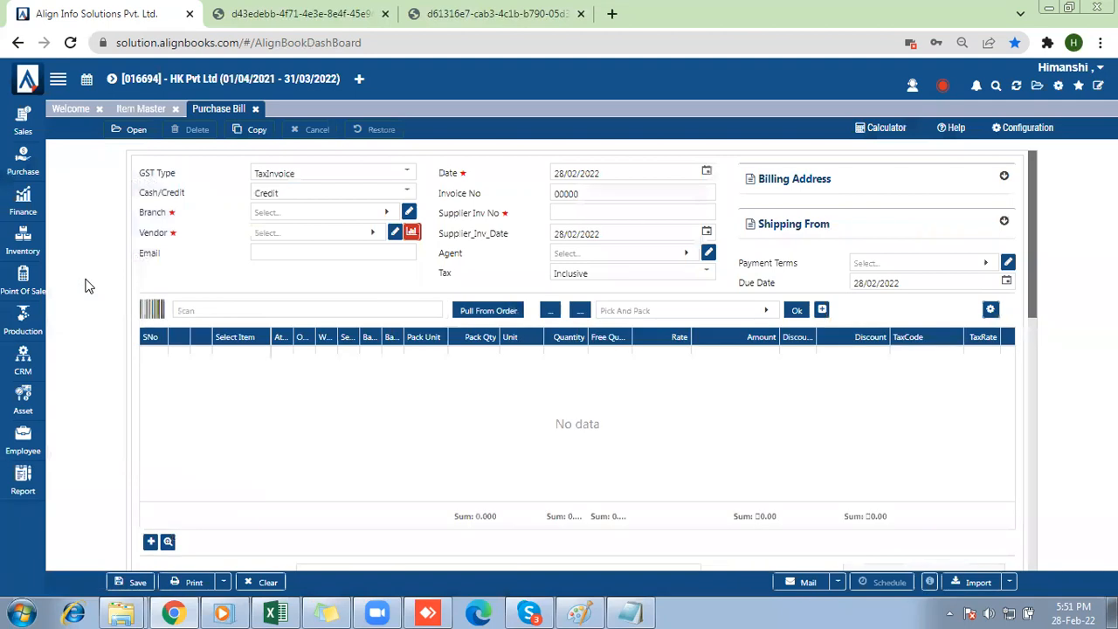
left_click(310, 218)
left_click(263, 288)
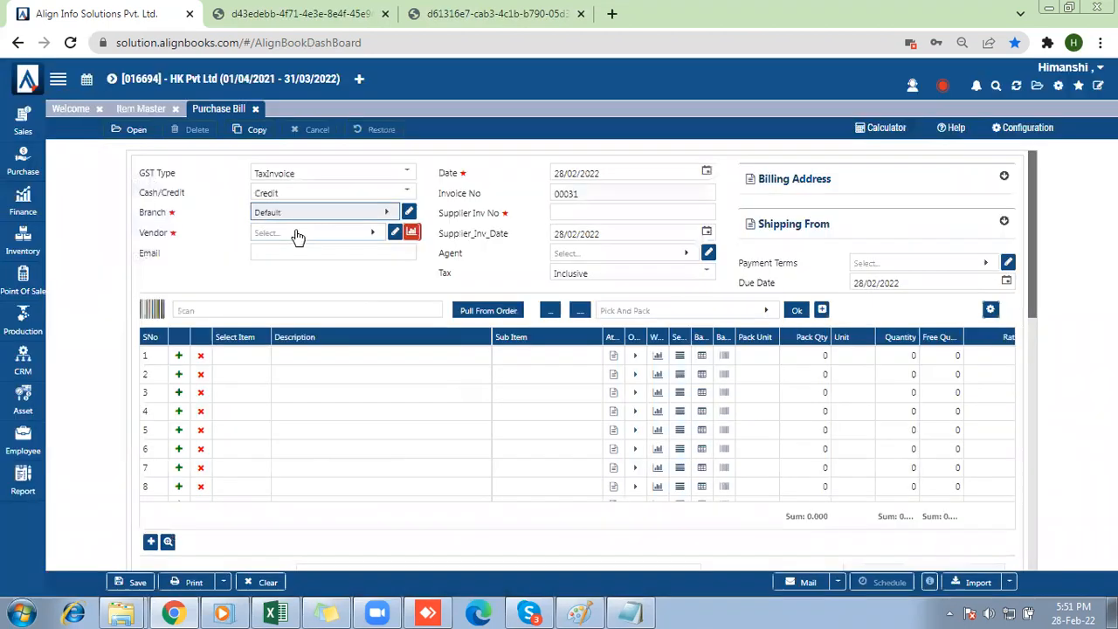
left_click(296, 234)
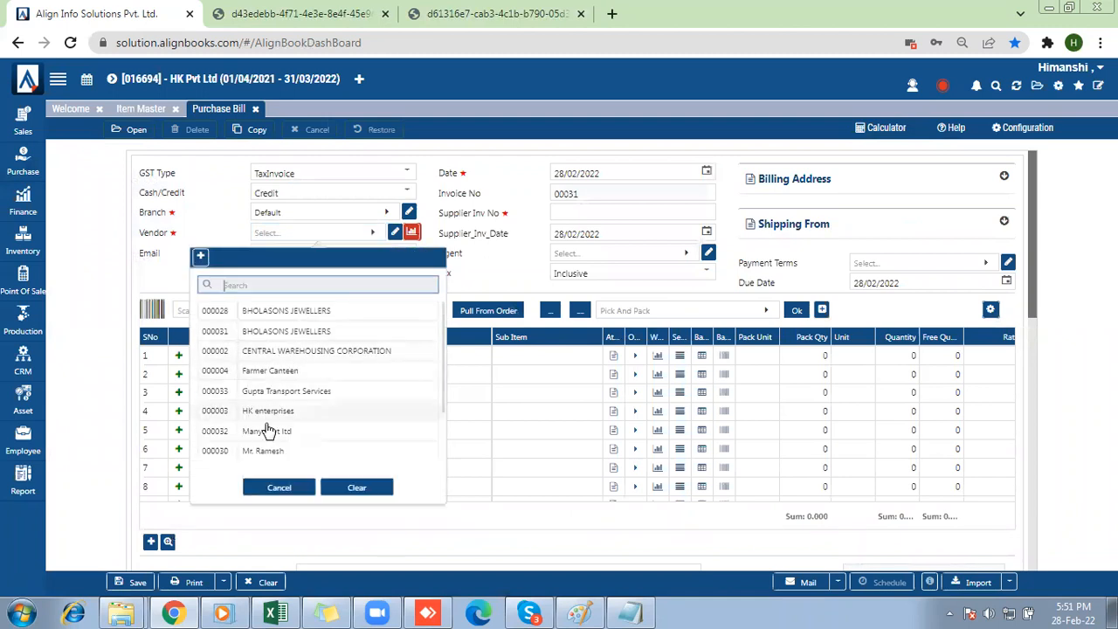
left_click(266, 431)
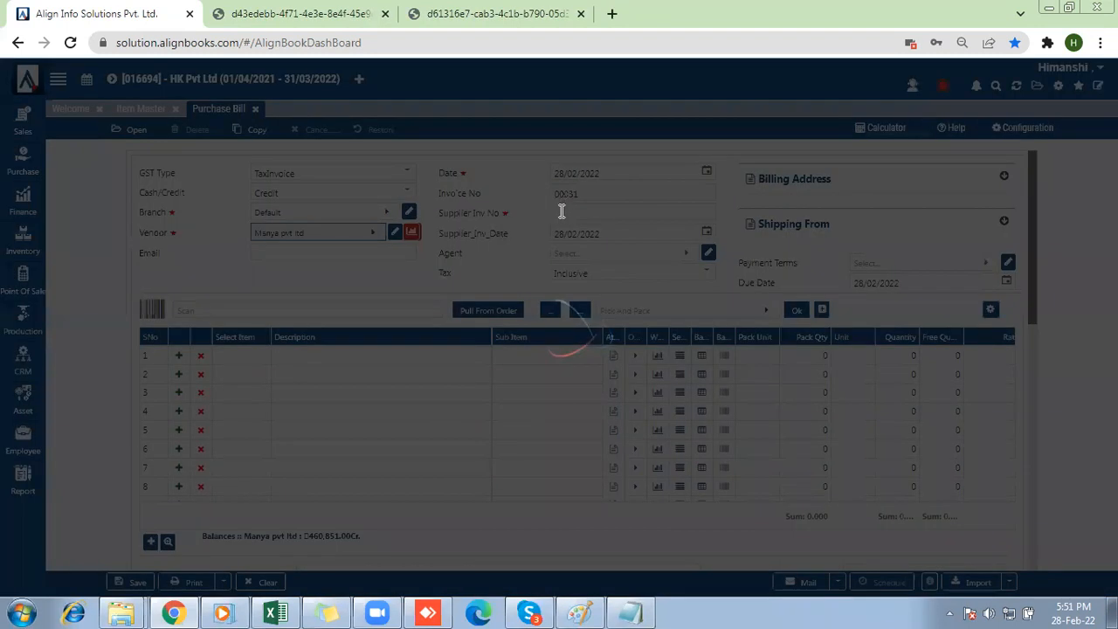
left_click(562, 210)
type("976")
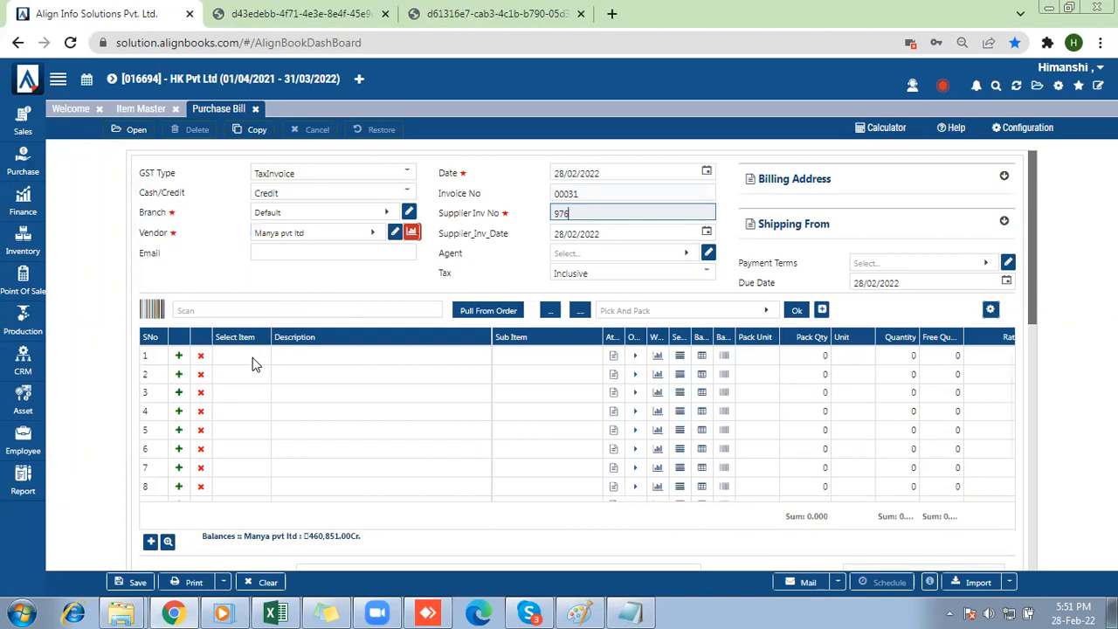
Add the Eye Lens item to the first line of the purchase bill and accept its attribute panel without item attributes.
left_click(253, 362)
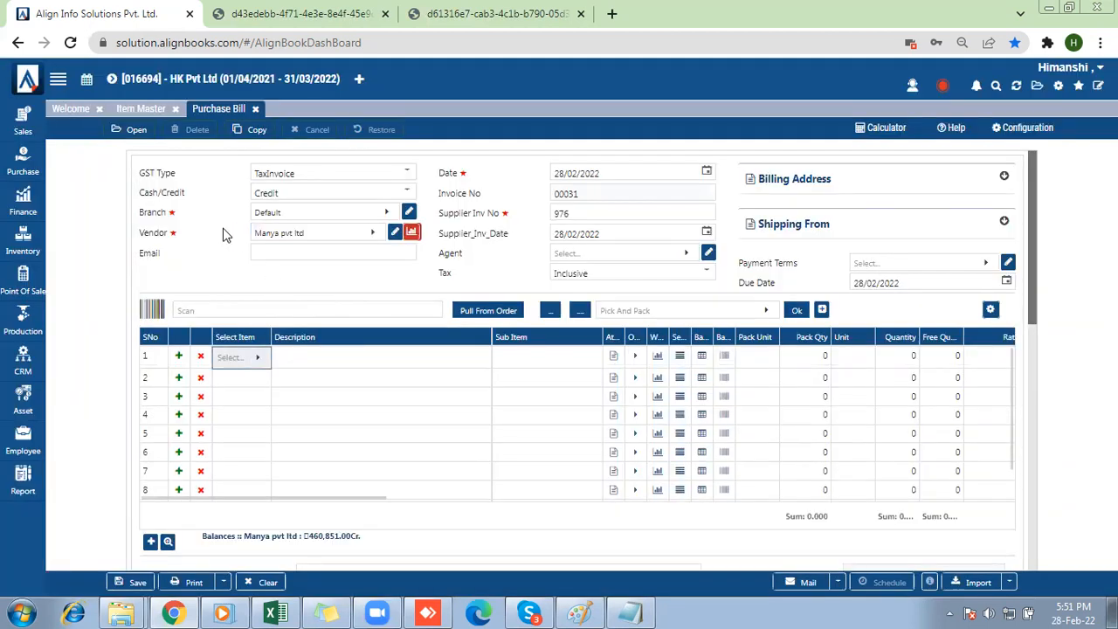
left_click(231, 356)
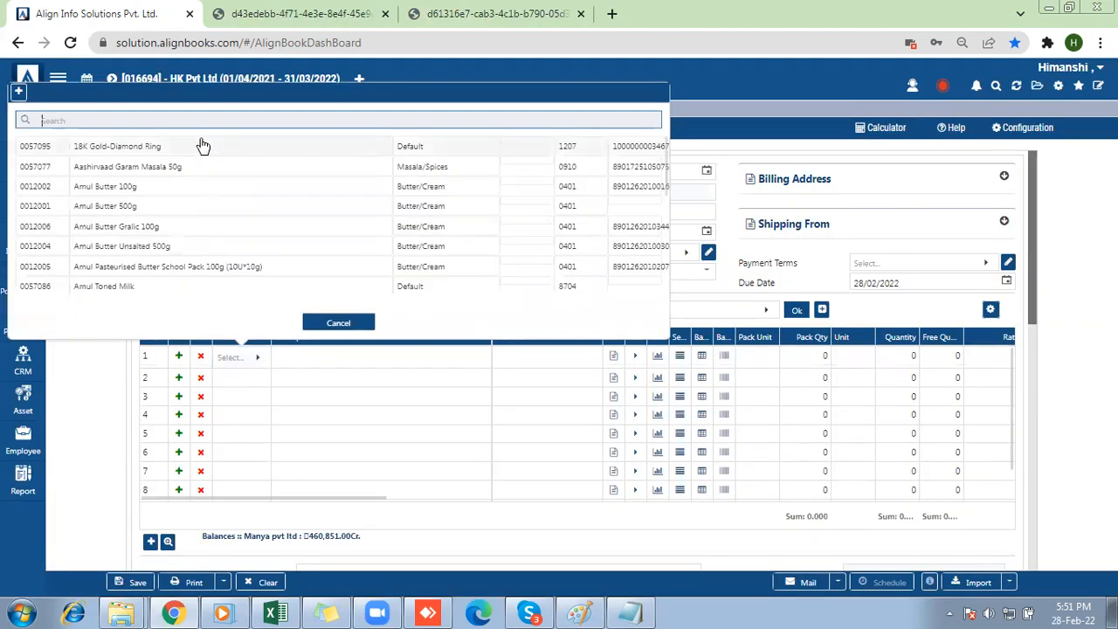
type("opt")
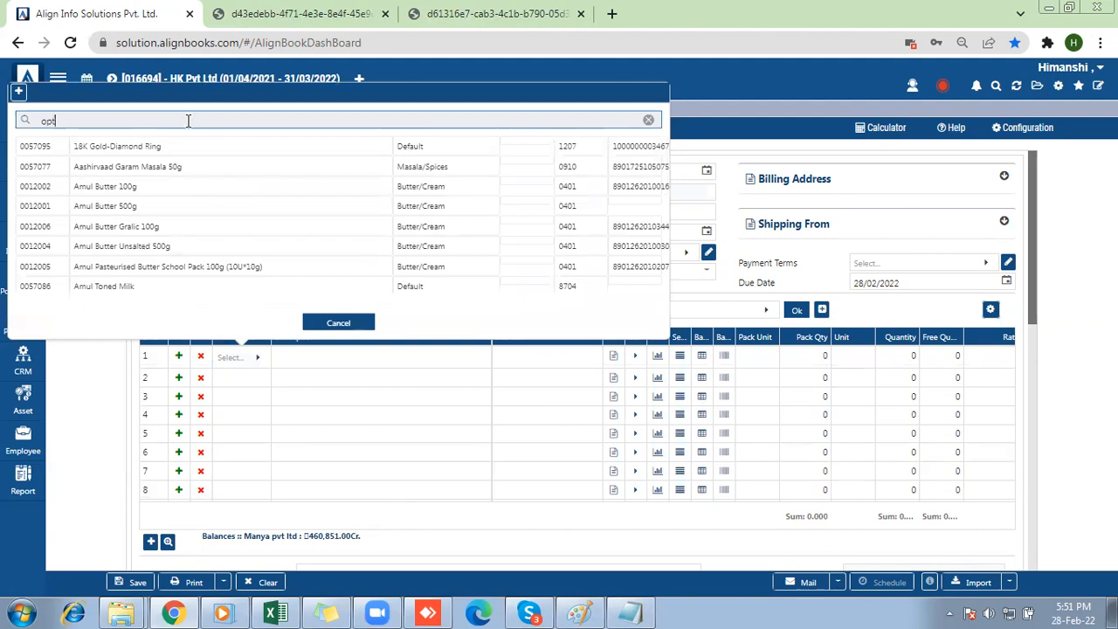
key("BackSpace")
key("BackSpace")
key("BackSpace")
type("w")
key("BackSpace")
type("eye")
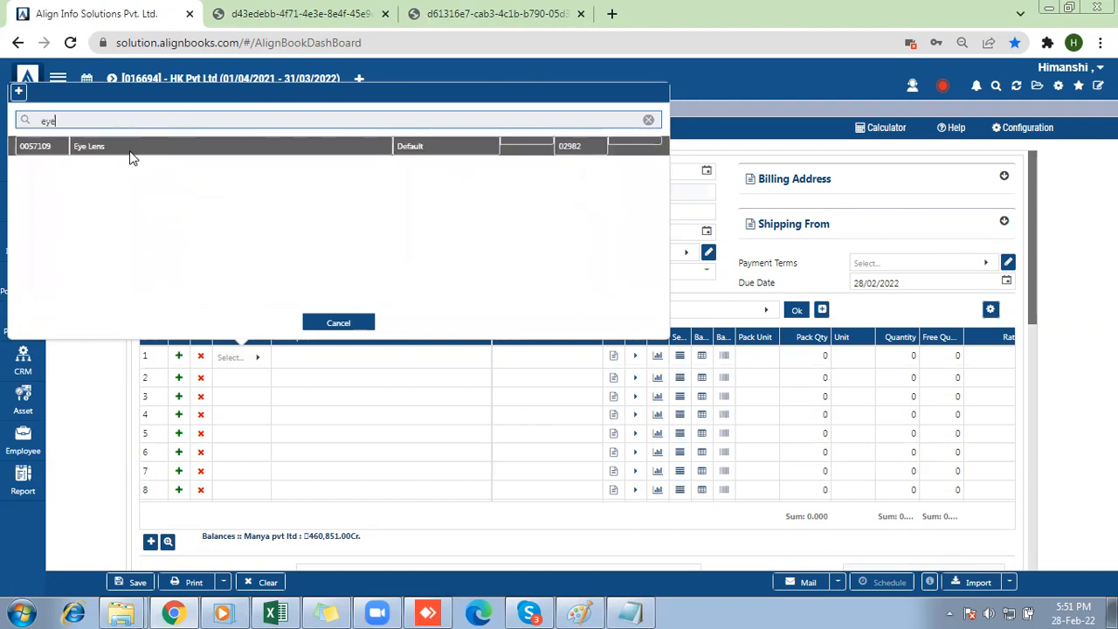
left_click(128, 150)
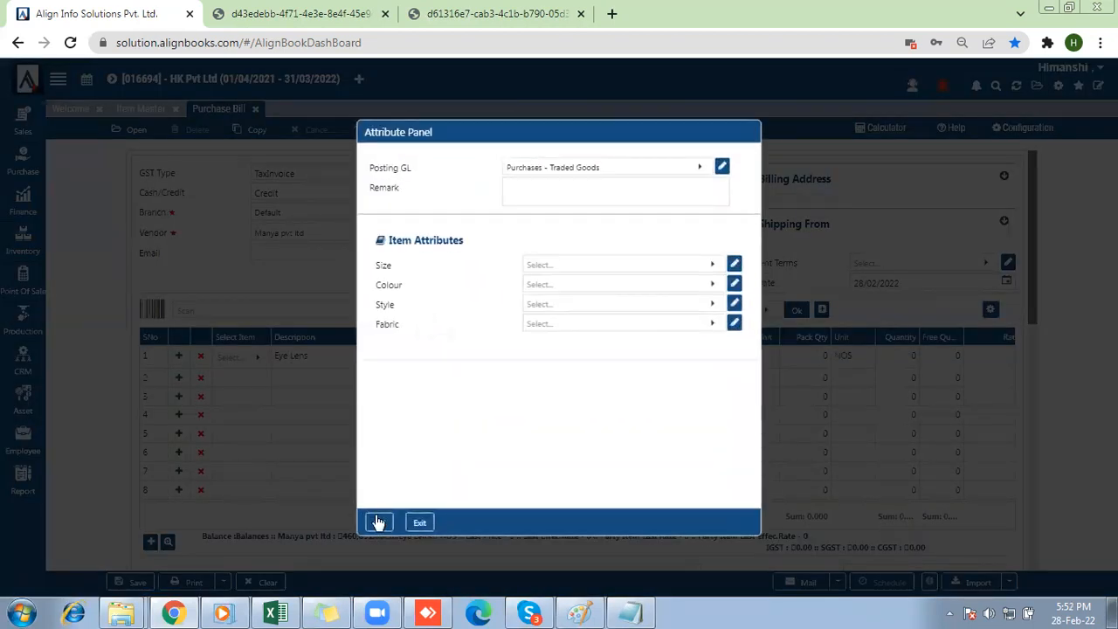
left_click(378, 522)
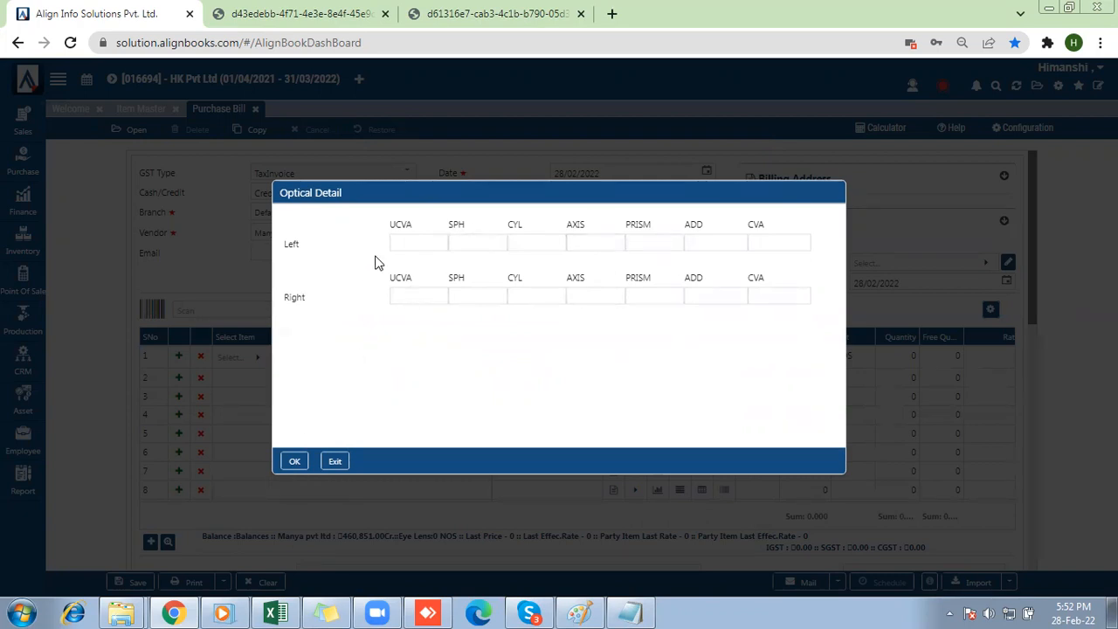
In the Eye Lens optical details, enter -180 as the left CYL and 0.75 as the right CYL.
left_click(491, 248)
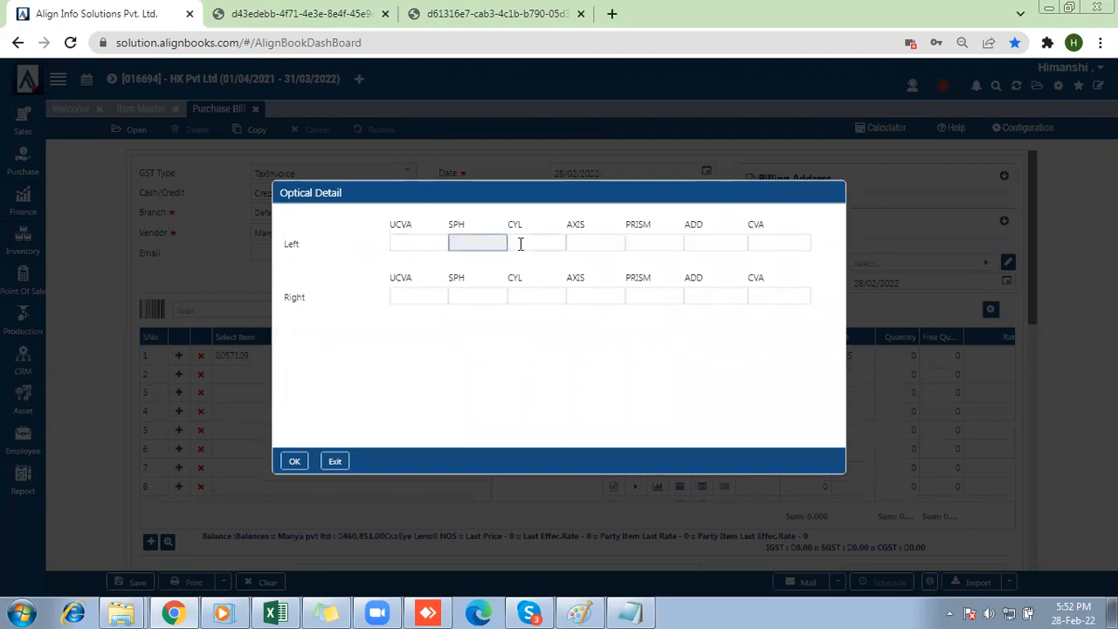
left_click(520, 244)
type("-180")
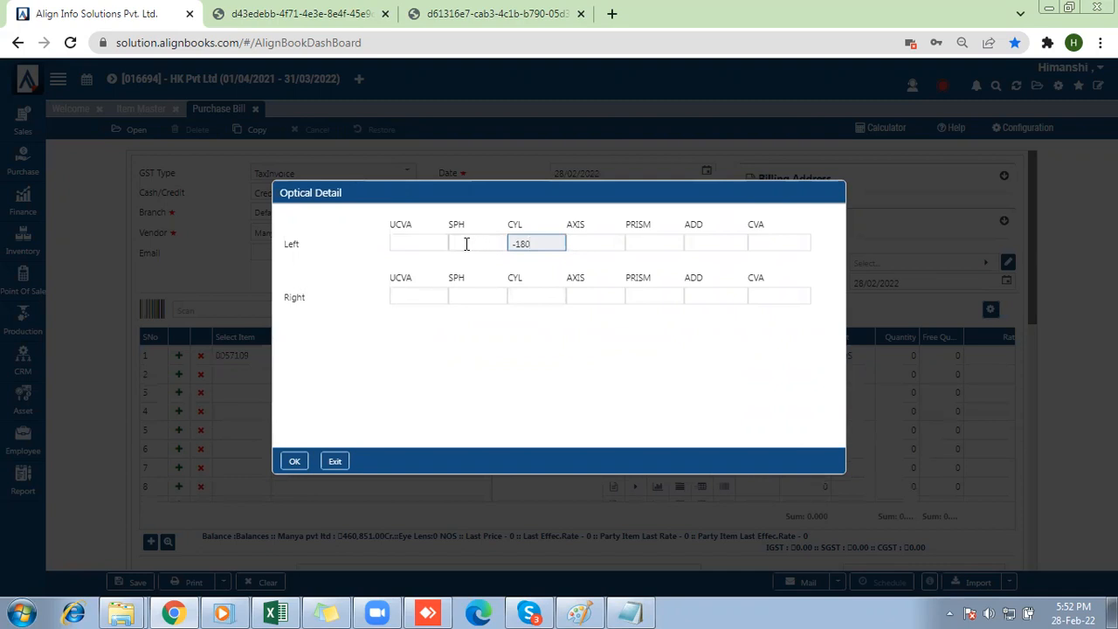
left_click(466, 244)
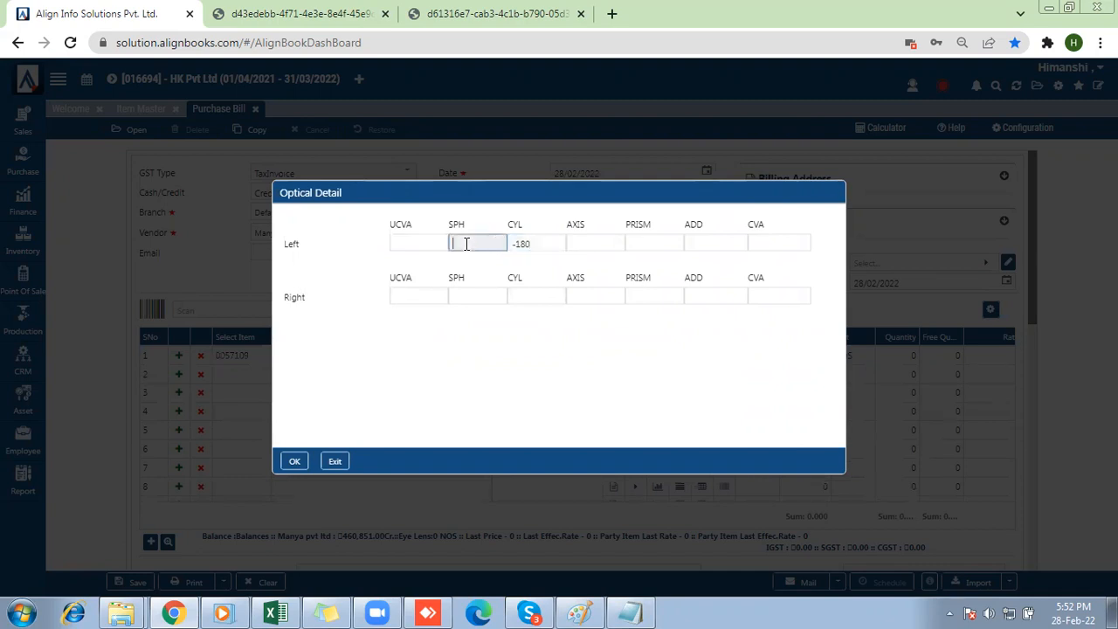
left_click(528, 295)
type("0.")
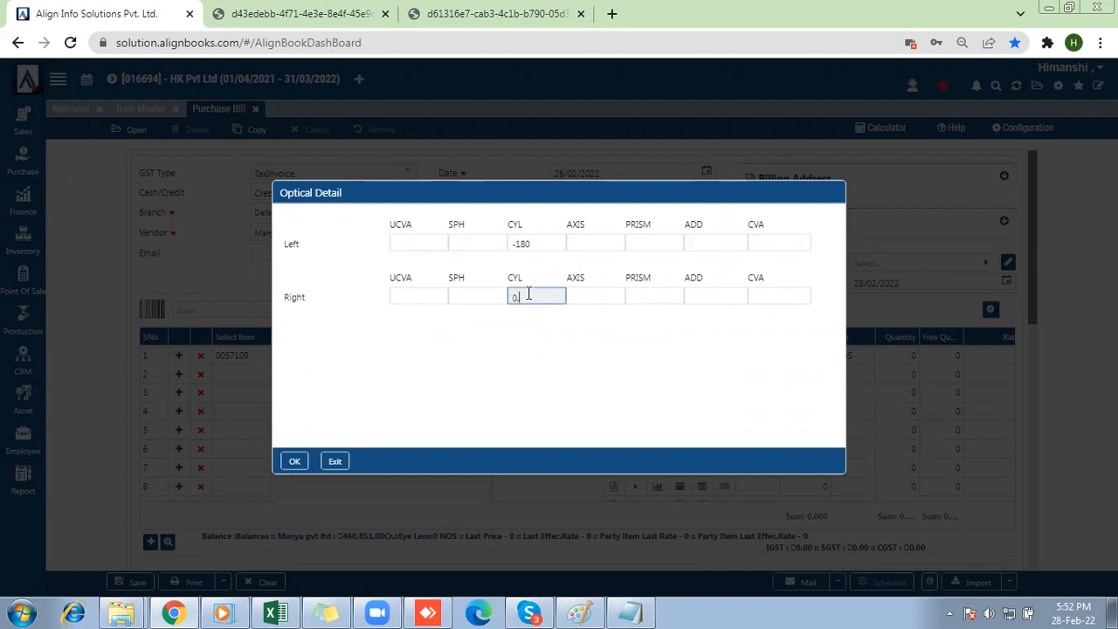
type("75")
Change the left CYL to -1.25, set the left AXIS to 180, and accept the optical details.
left_click(545, 245)
key("BackSpace")
key("BackSpace")
key("BackSpace")
type("1.25")
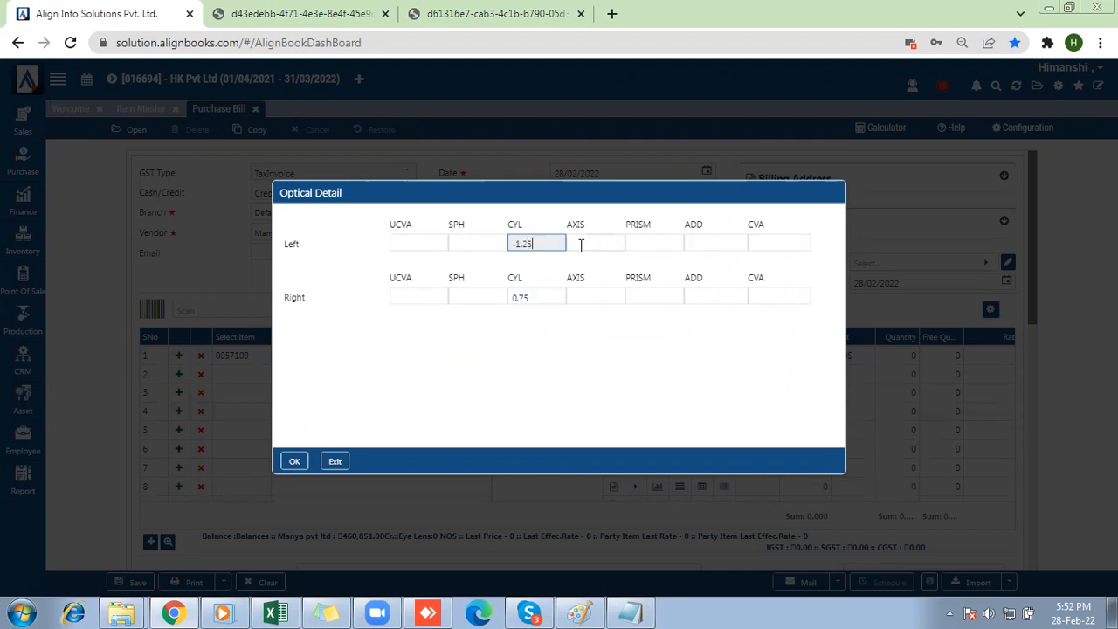
left_click(581, 246)
type("180")
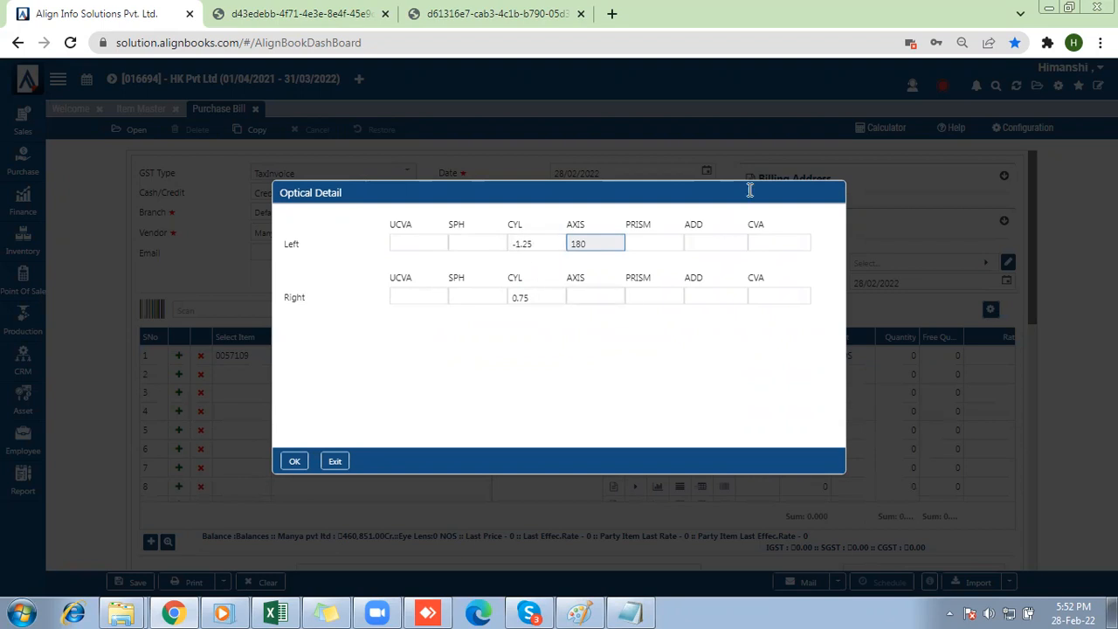
left_click(296, 462)
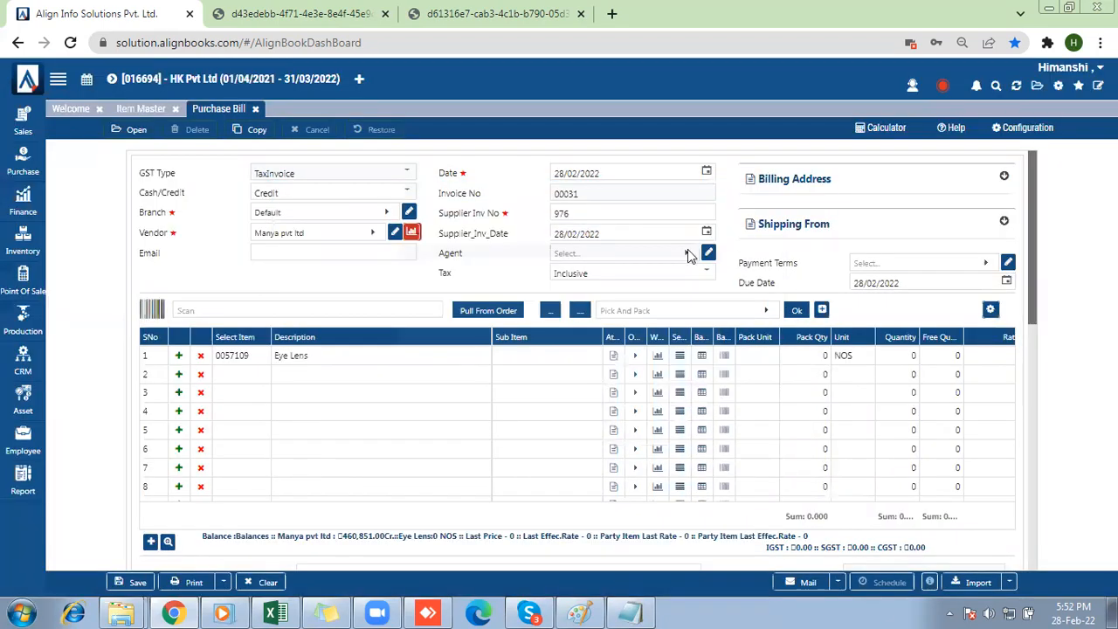
Set the Eye Lens line's quantity to 2 and its rate to 1000.
left_click(897, 356)
type("2")
left_click(991, 358)
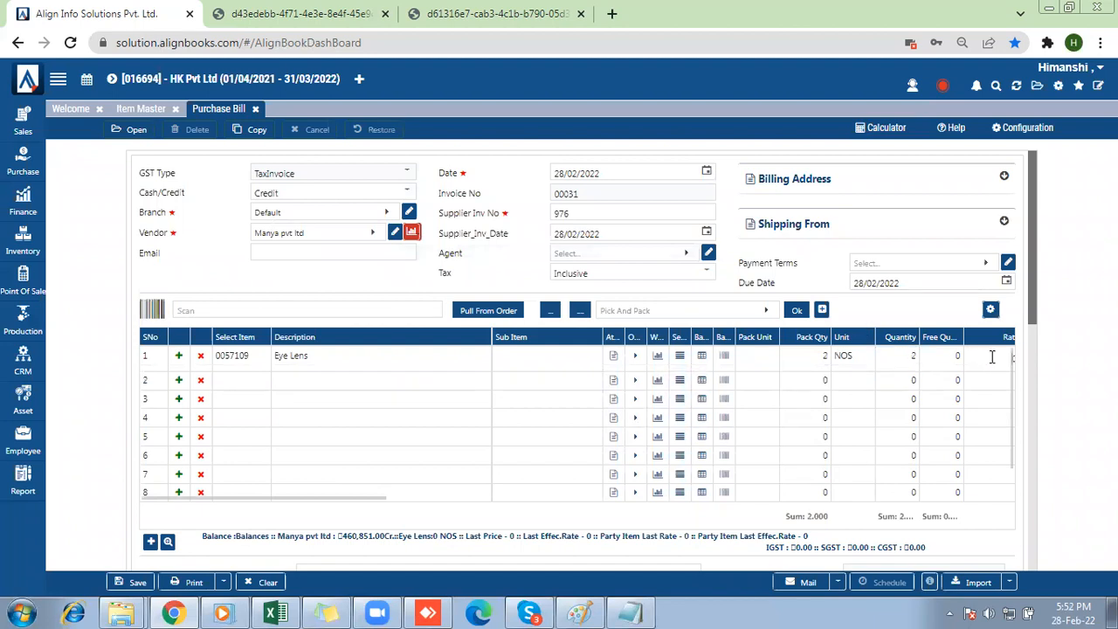
left_click(992, 356)
type("1000")
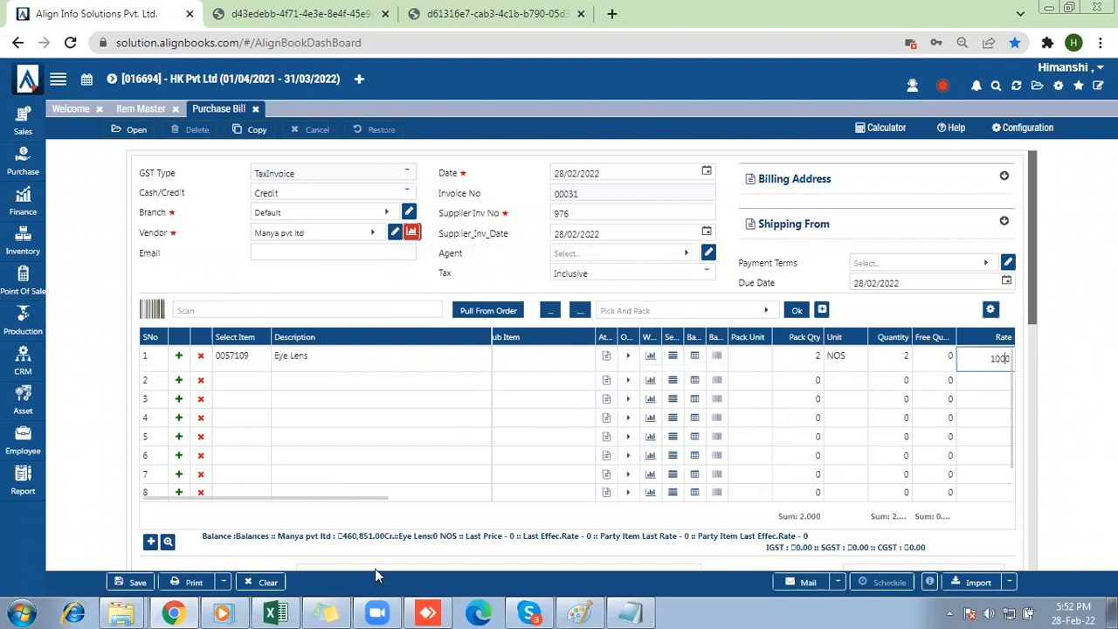
Save the purchase bill for printing and choose the ***BARCODE LABLE 50X25 print format.
left_click(174, 580)
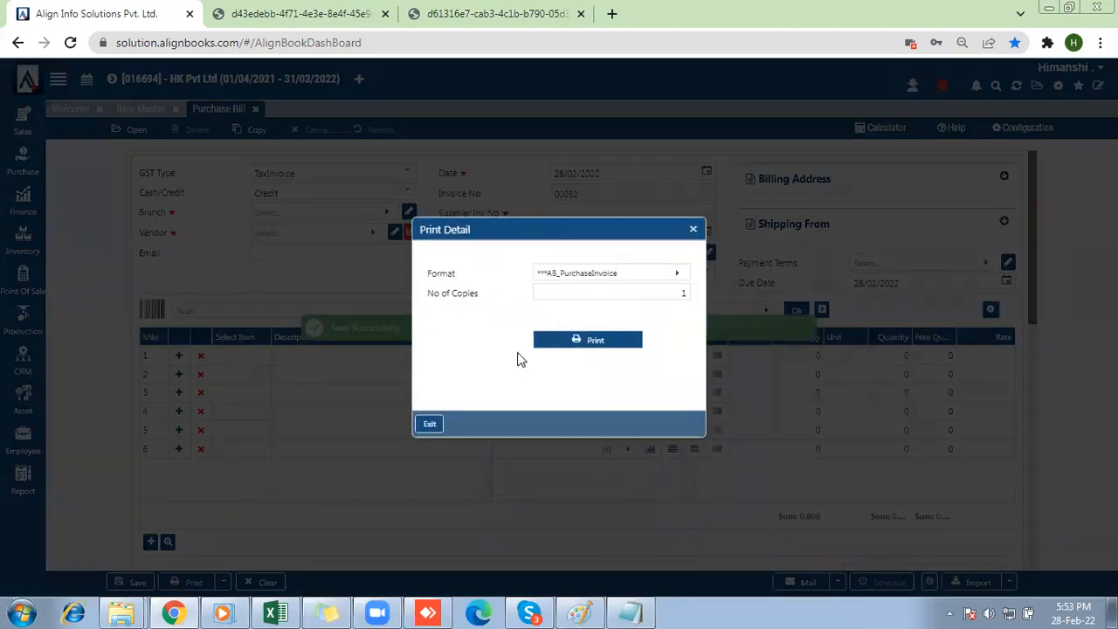
left_click(577, 285)
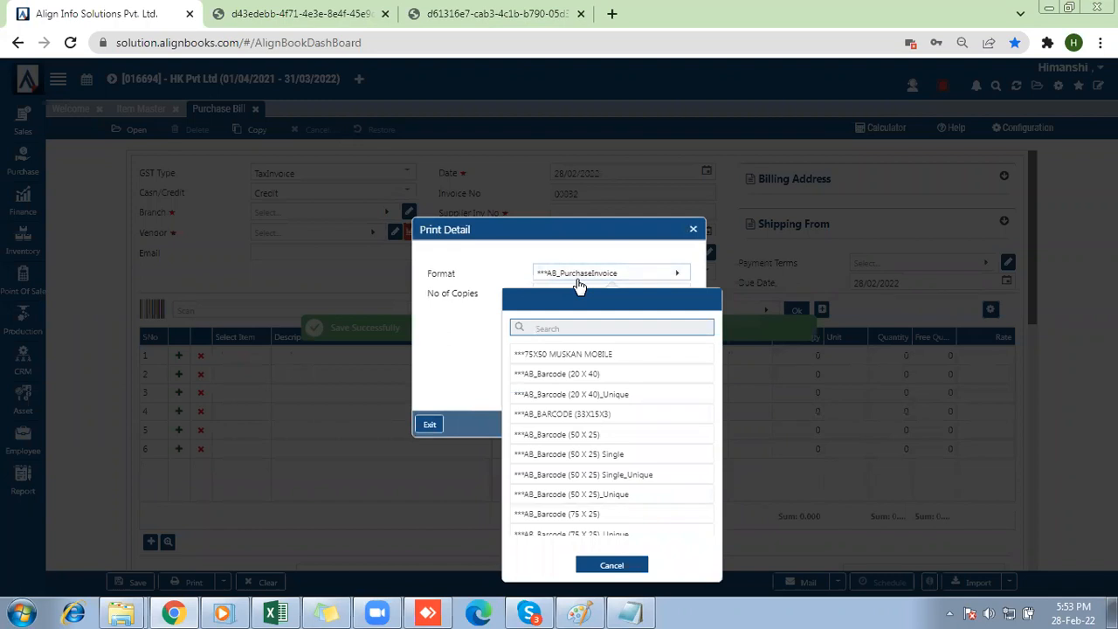
key("Down")
key("Down")
key("Down")
key("Down")
key("Down")
key("Down")
key("Down")
key("Down")
key("Down")
key("Down")
key("Down")
key("Down")
key("Down")
key("Down")
key("Down")
key("Down")
key("Down")
key("Down")
key("Down")
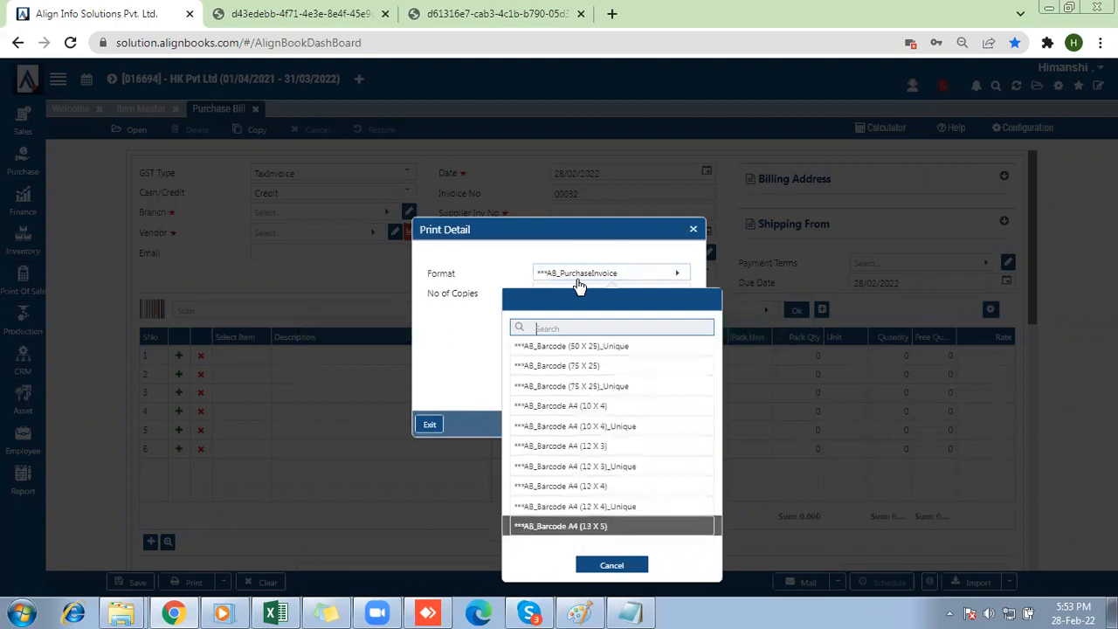
key("Down")
key("Down")
key("Down")
key("Down")
key("Down")
key("Down")
key("Down")
key("Down")
key("Down")
key("Down")
key("Down")
key("Down")
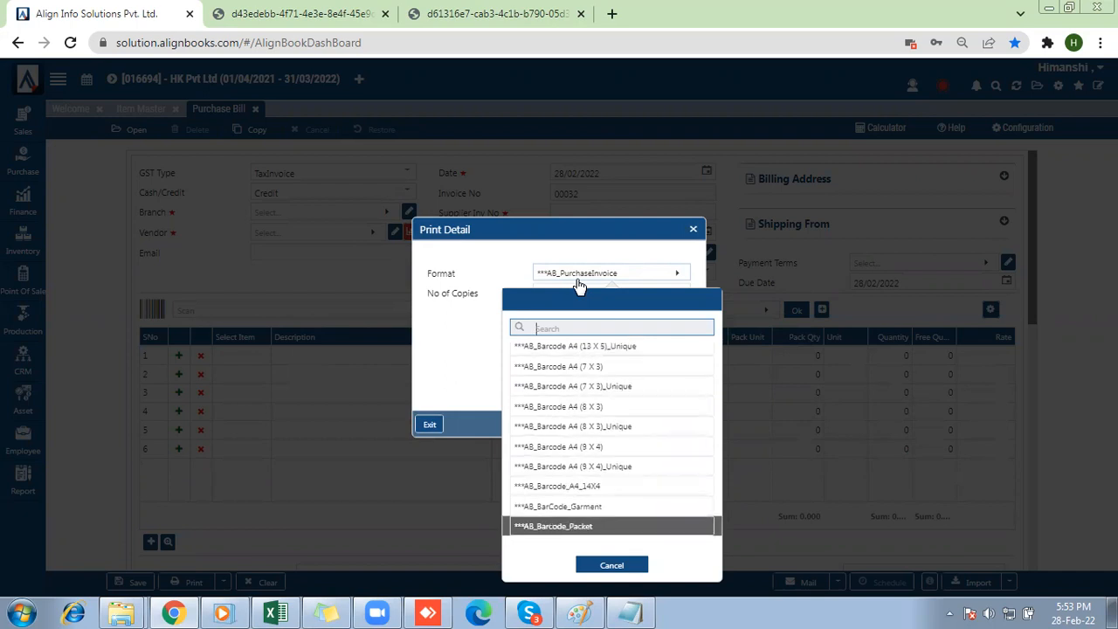
key("Down")
key("Down")
key("Down")
key("Down")
key("Down")
key("Down")
key("Down")
key("Down")
key("Down")
key("Down")
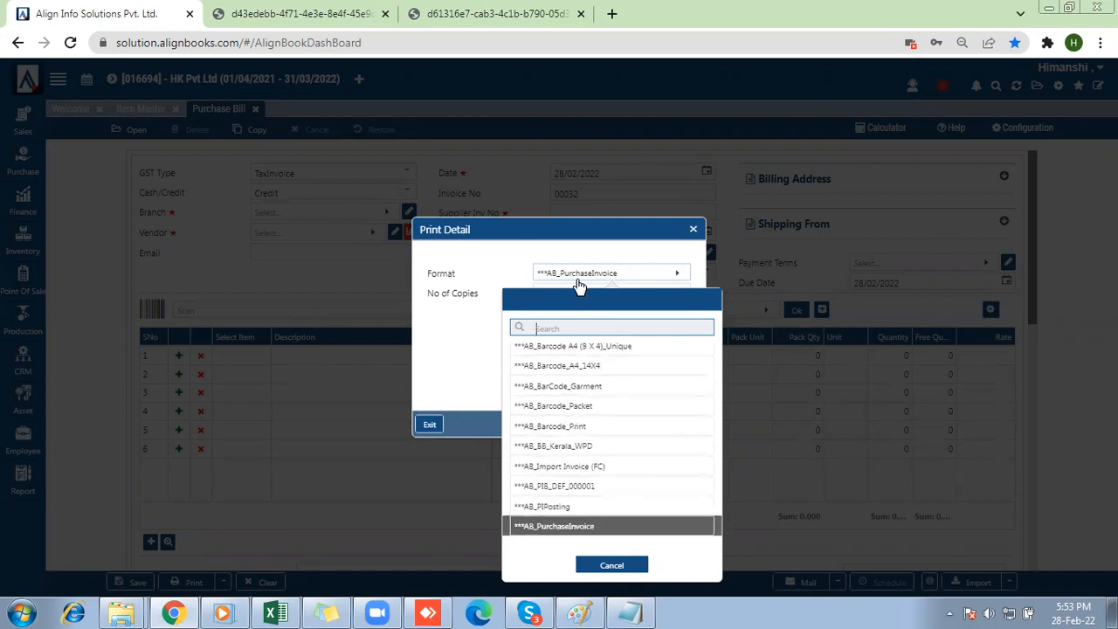
key("Up")
key("Up")
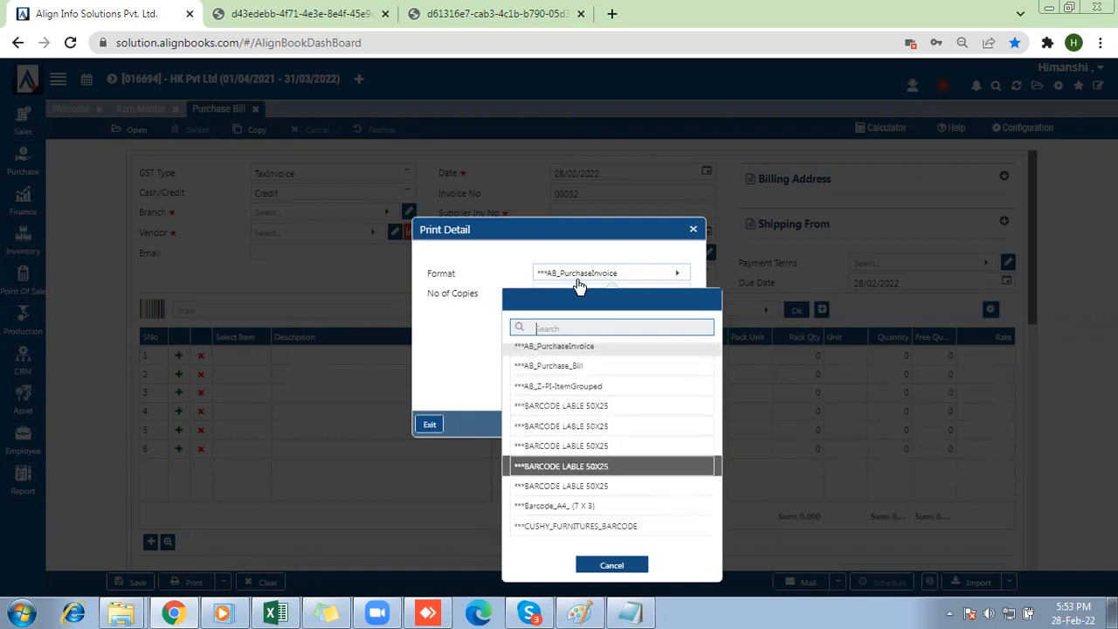
key("Return")
Generate the Eye Lens barcode labels, cancel the browser's print dialog, and return to the purchase bill.
left_click(584, 339)
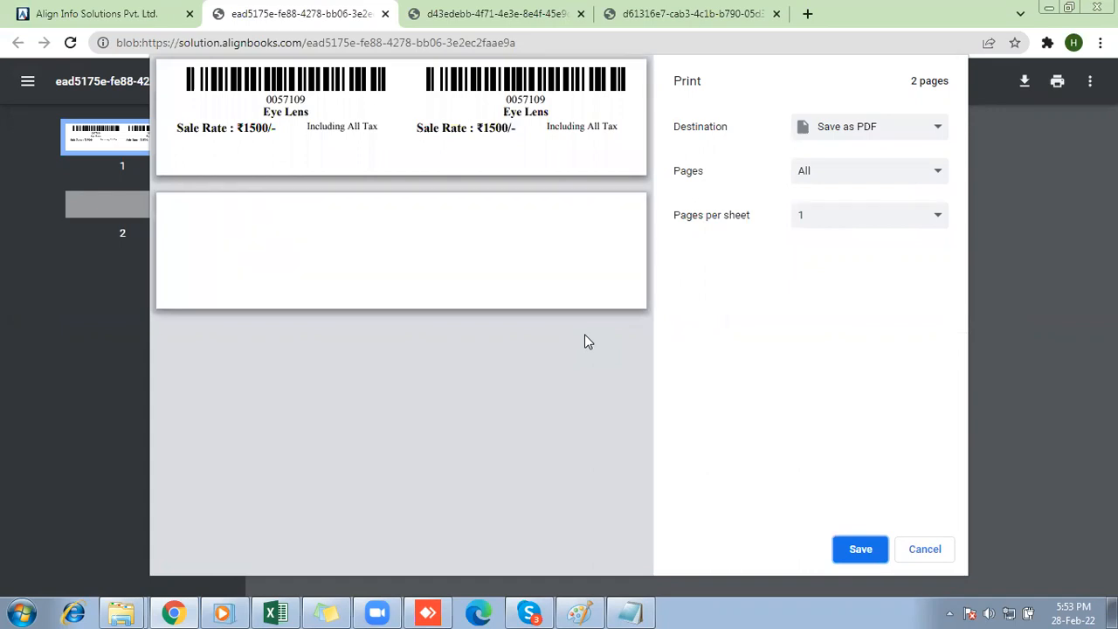
left_click(912, 548)
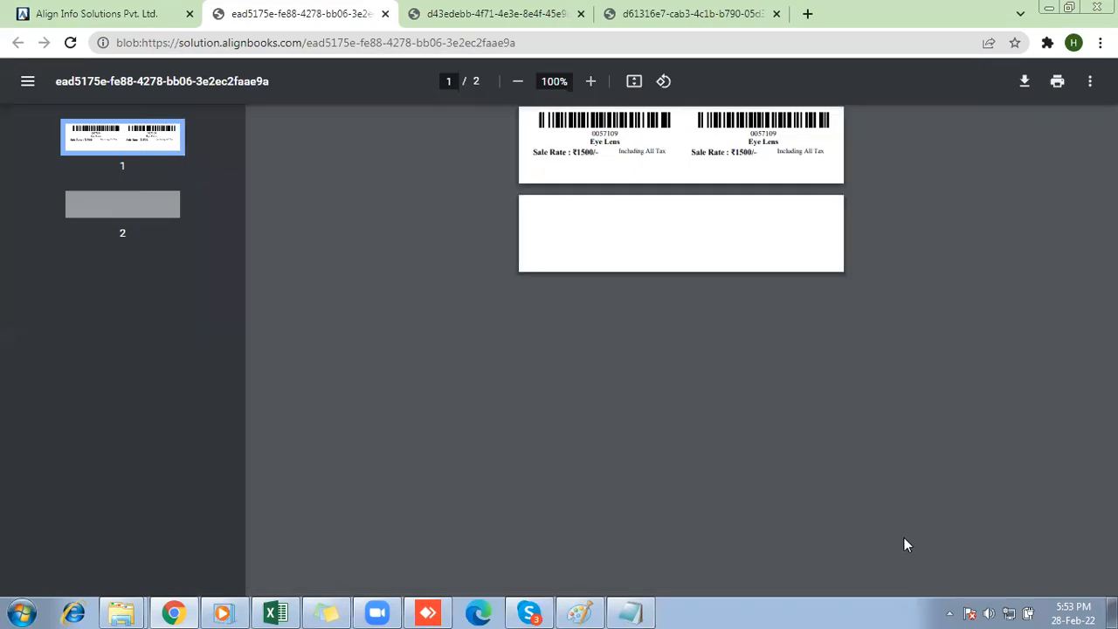
left_click(148, 14)
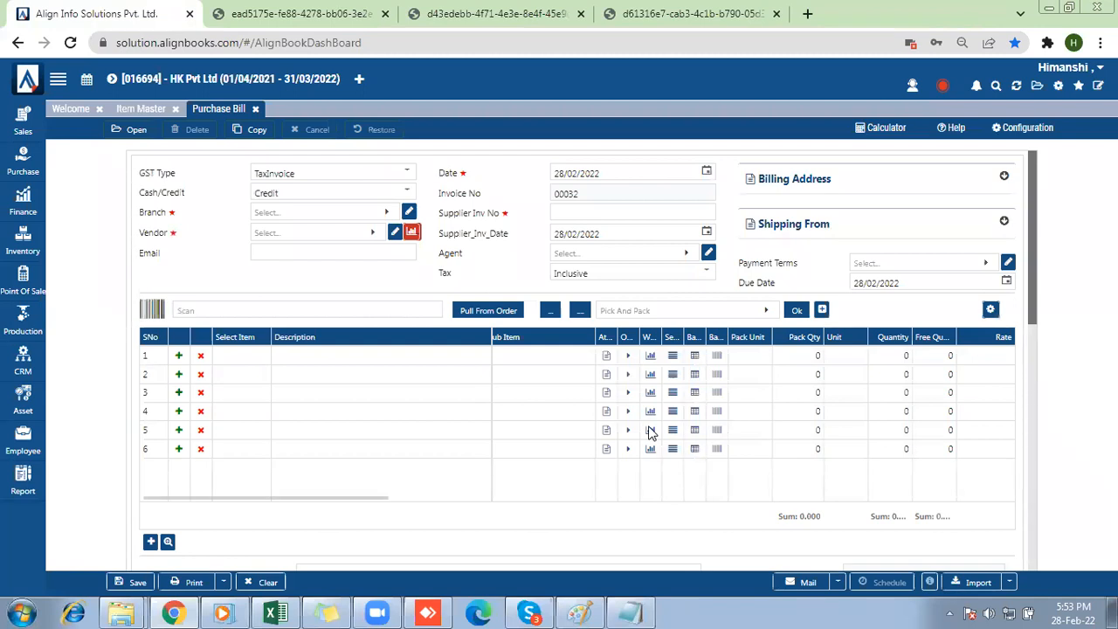
Switch to the Notepad list of business types and highlight the Furniture/Plywood/Flooring entry, then return to AlignBooks.
left_click(631, 612)
left_click_drag(650, 397, 855, 397)
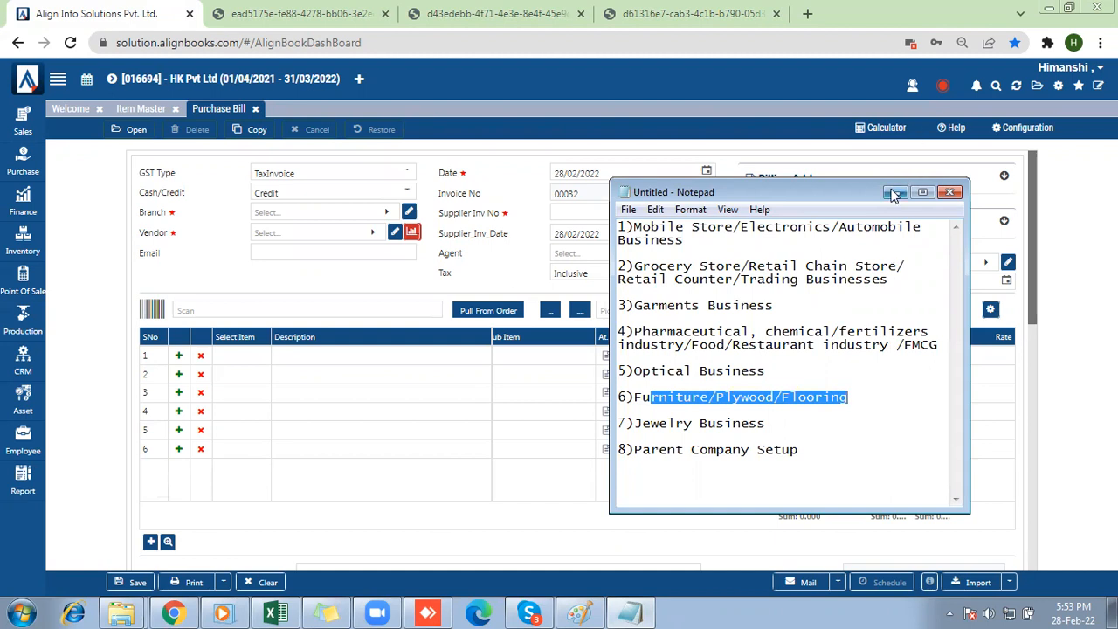
left_click(505, 219)
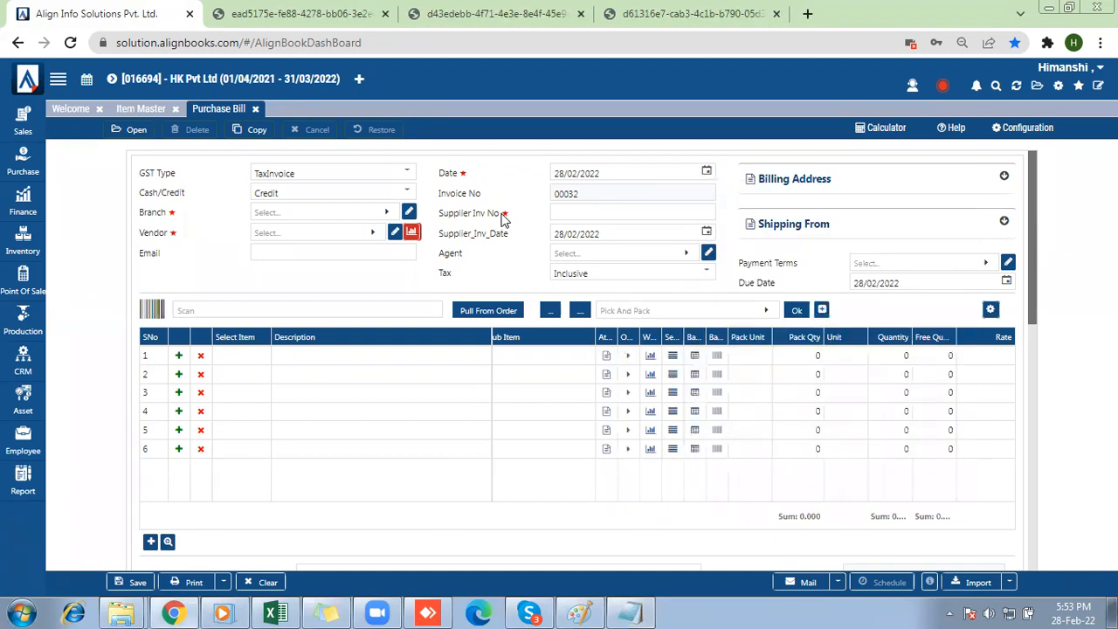
Enable Input Dimension Detail in the company's inventory setup, save the setup, and return to the Item Master.
left_click(256, 109)
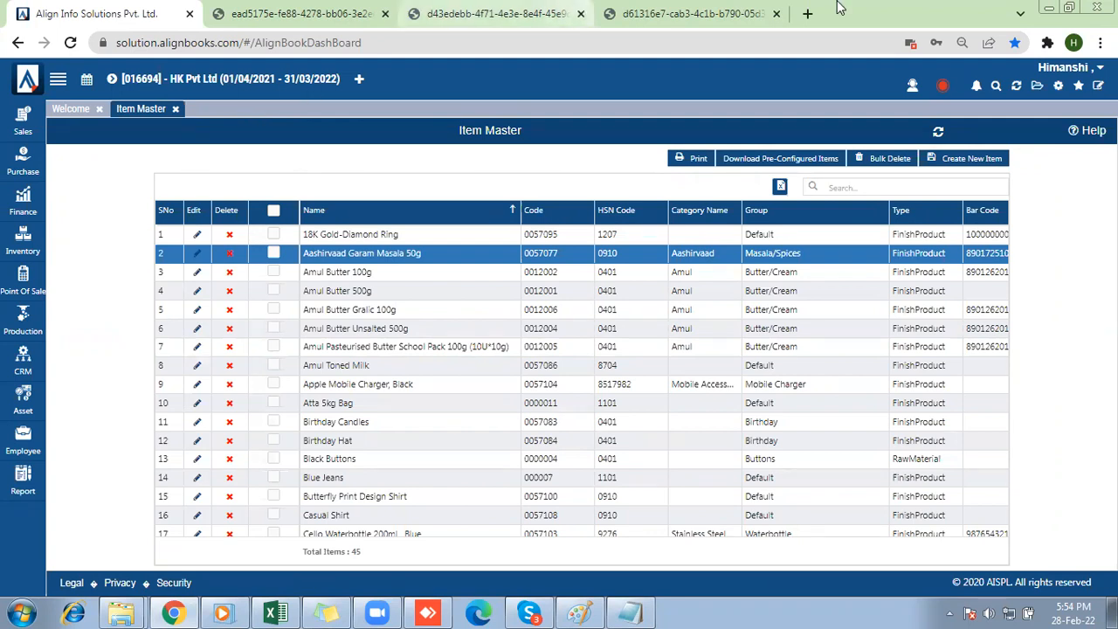
left_click(1059, 85)
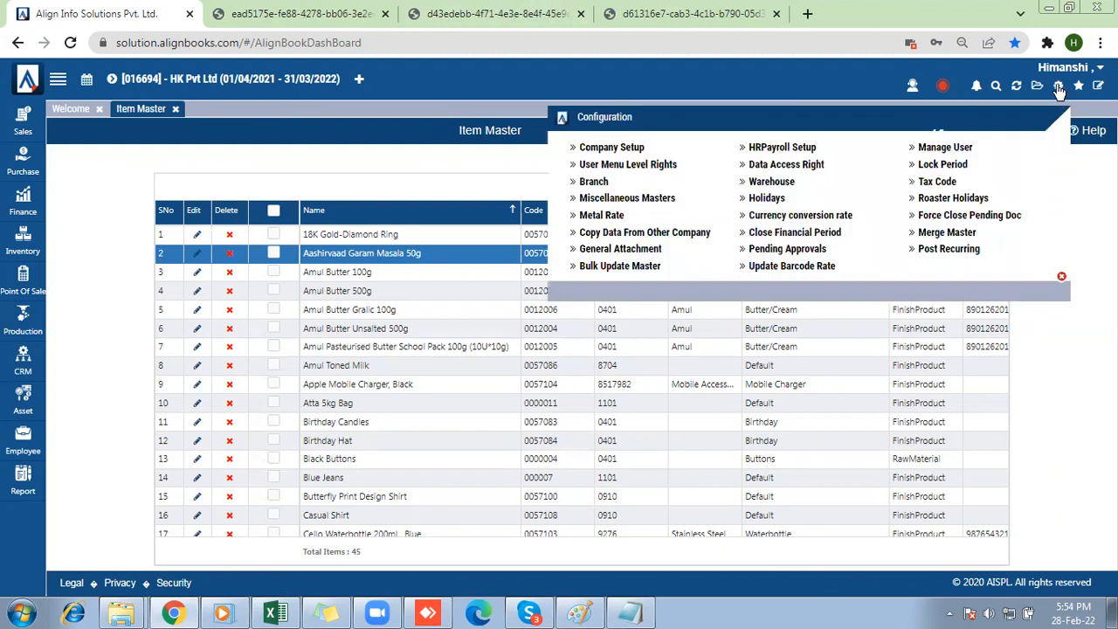
left_click(635, 154)
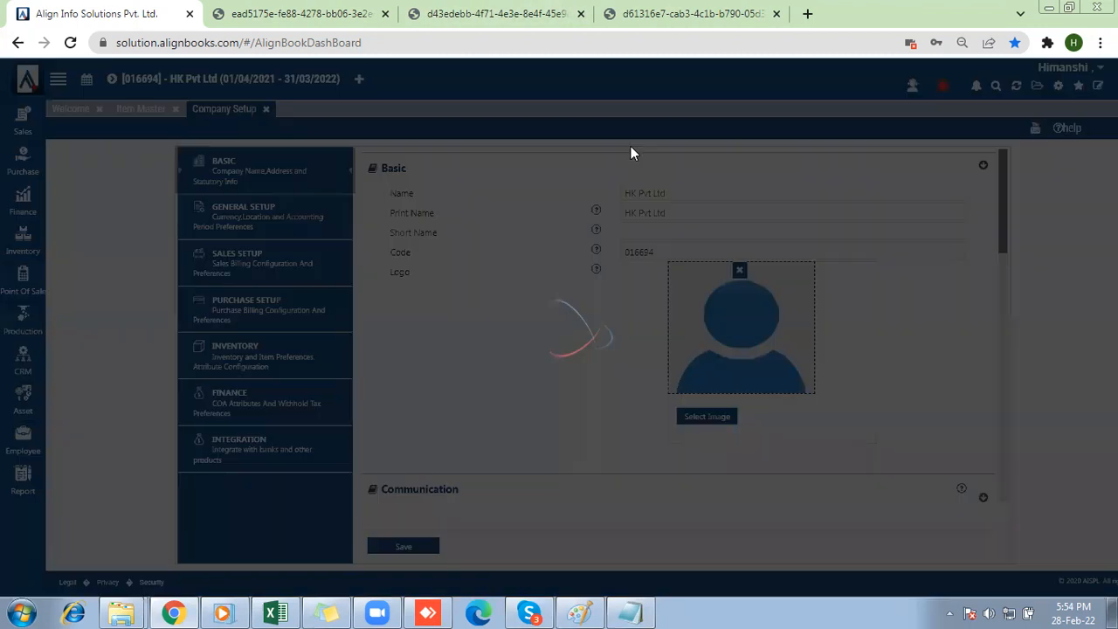
left_click(234, 363)
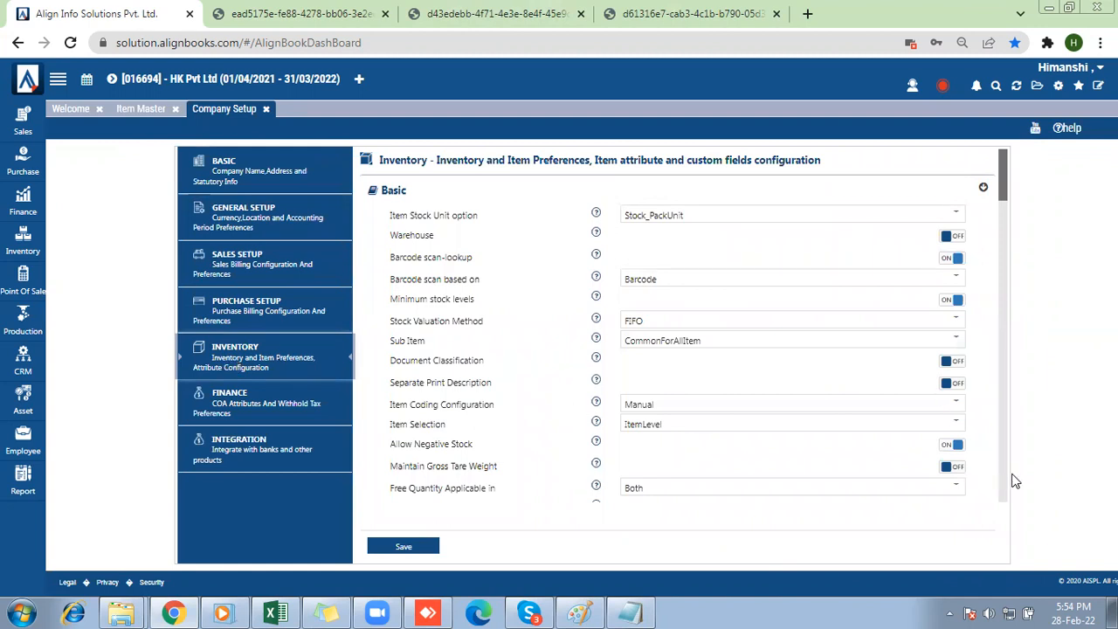
scroll(1002, 470, "down", 15)
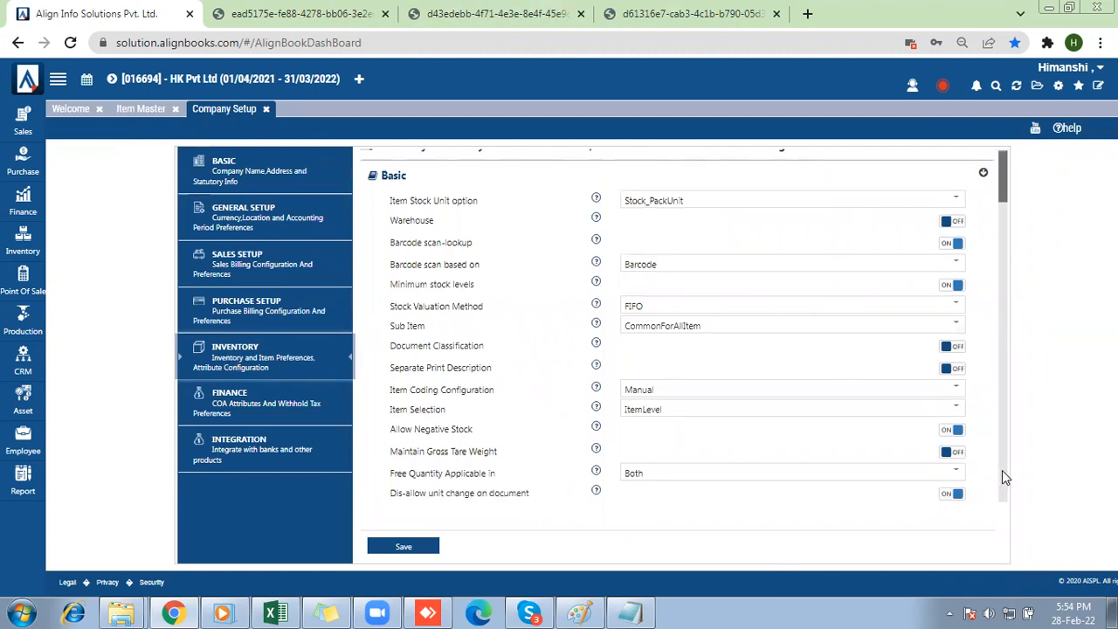
left_click_drag(1002, 463, 1002, 310)
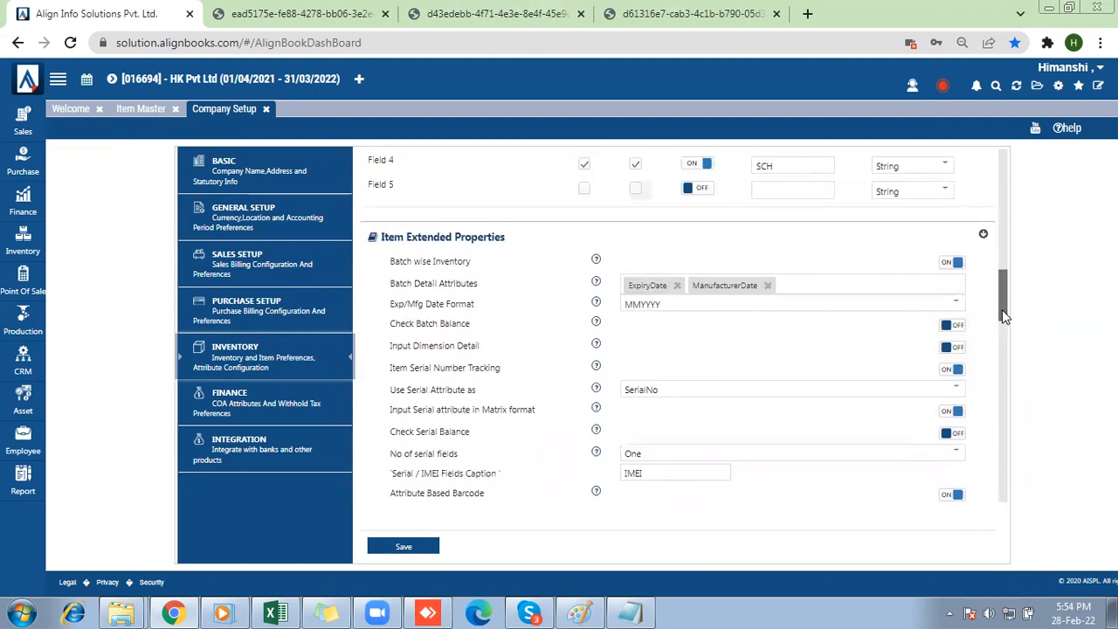
left_click_drag(1002, 309, 1007, 323)
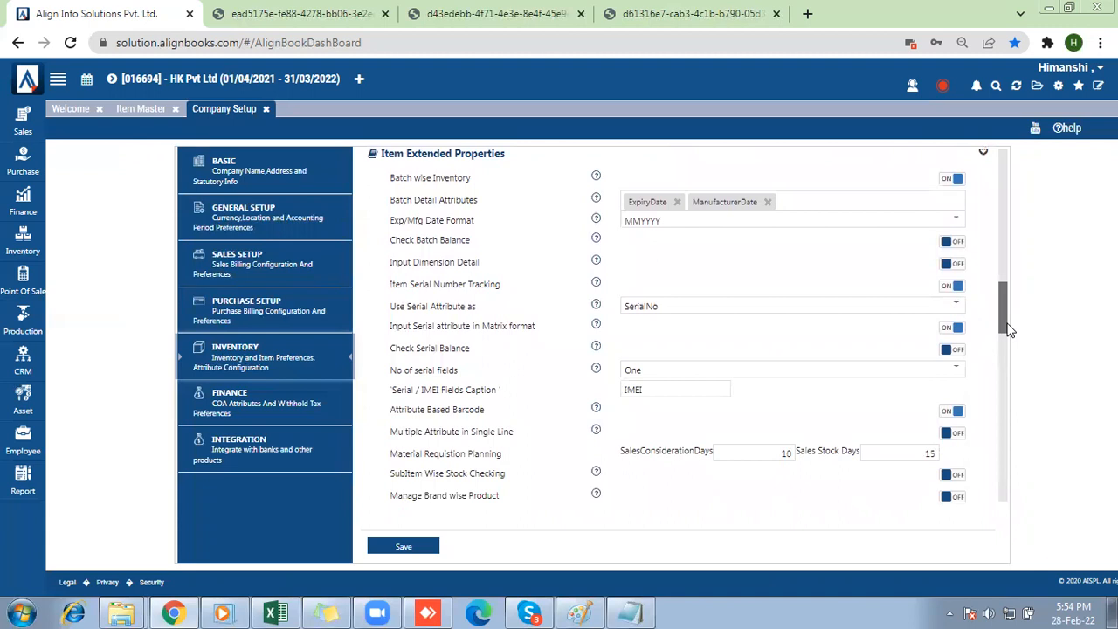
left_click(952, 264)
left_click(401, 547)
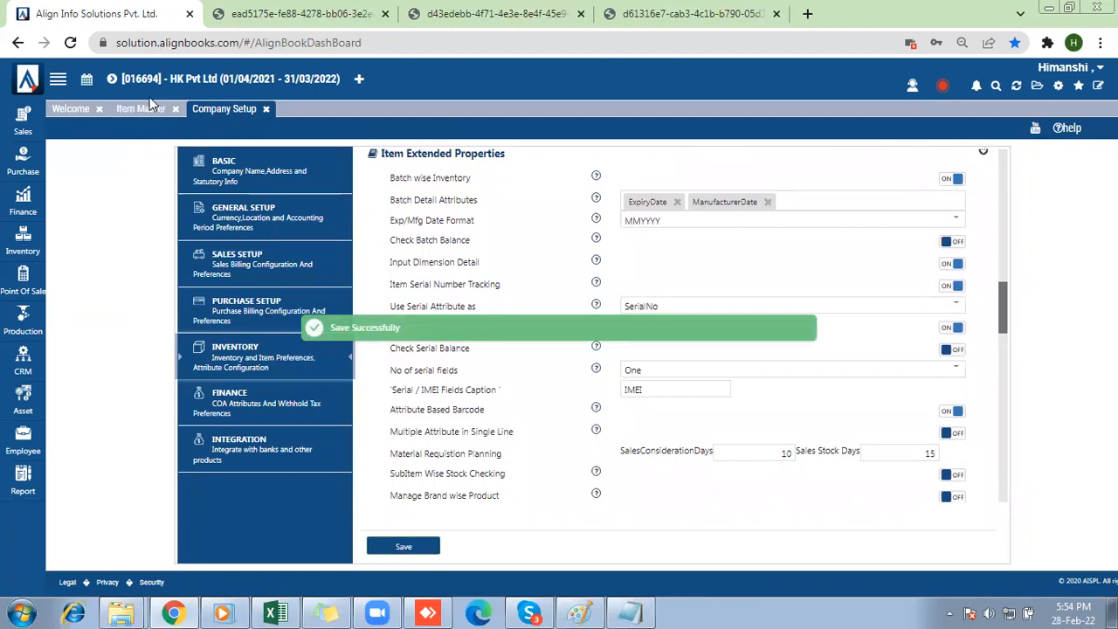
left_click(138, 112)
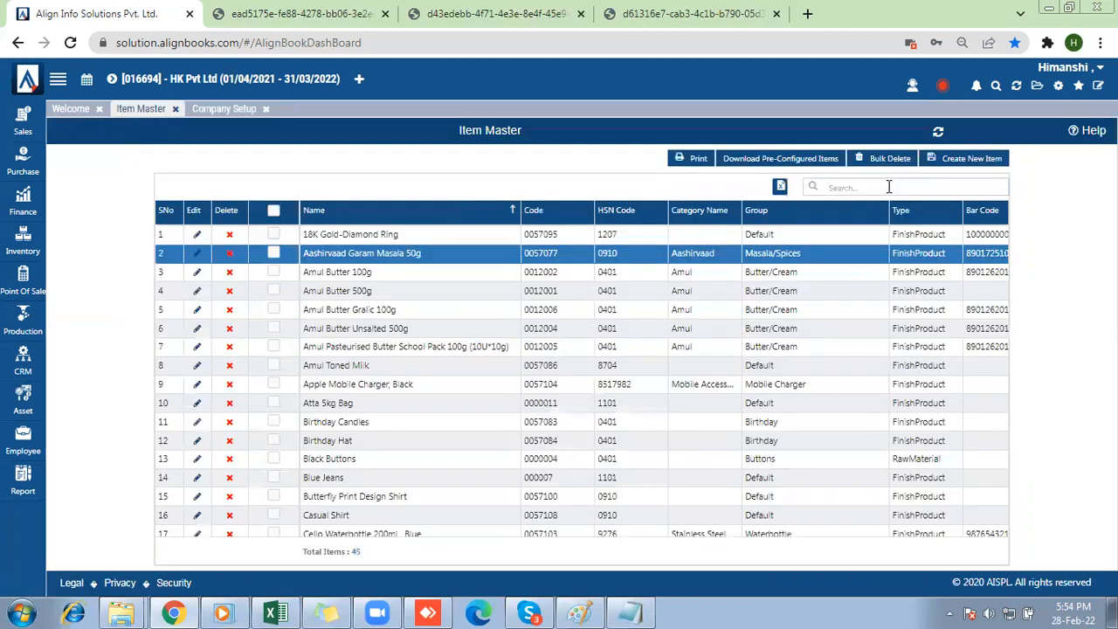
Find the Marble item in the Item Master, open it for editing, highlight its enabled Input Dimensions setting, and save the item.
left_click(889, 186)
type("Marb")
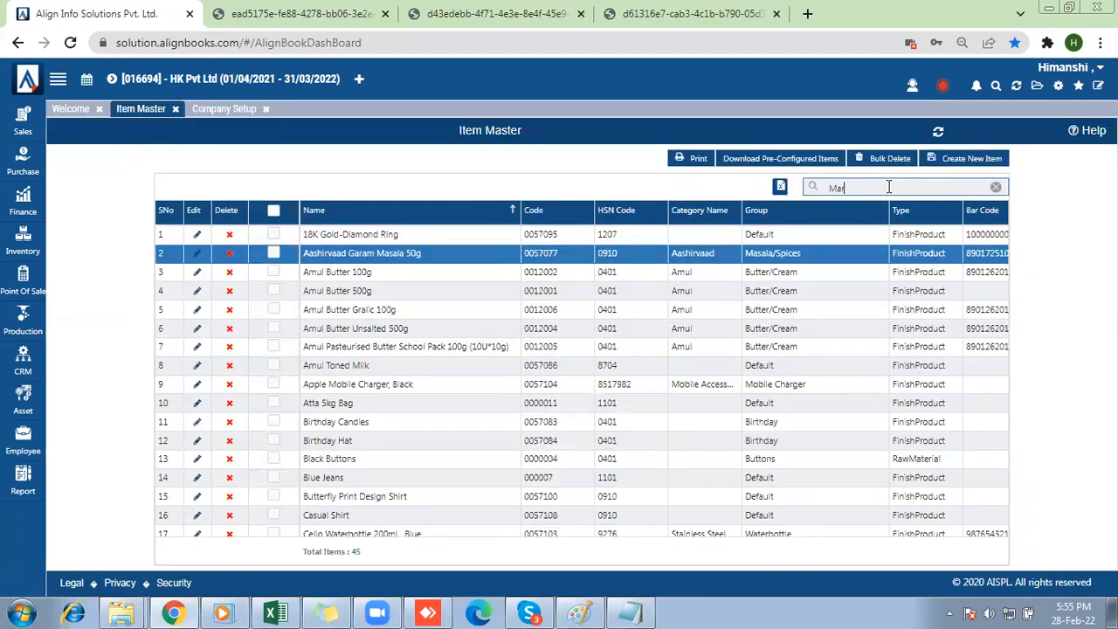
type("l")
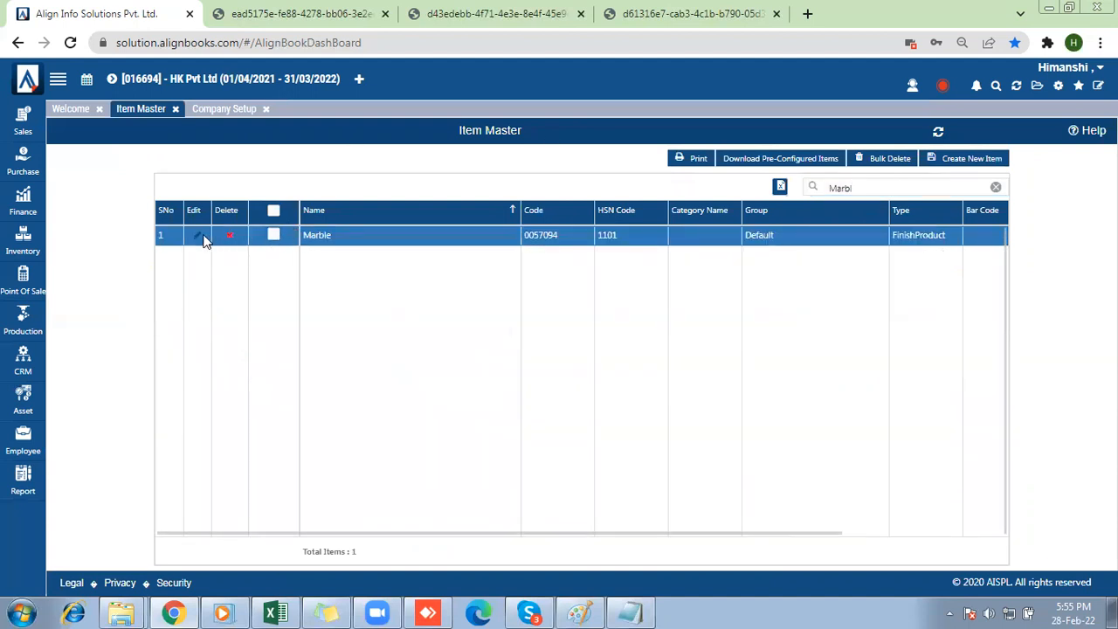
left_click(199, 236)
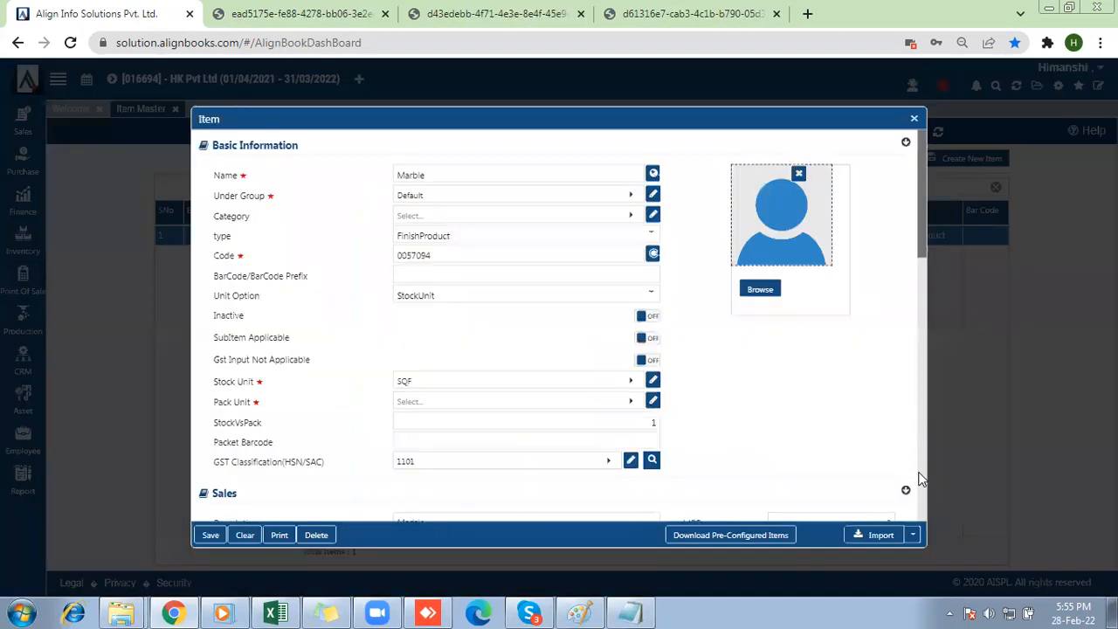
scroll(919, 479, "down", 3)
scroll(919, 479, "down", 5)
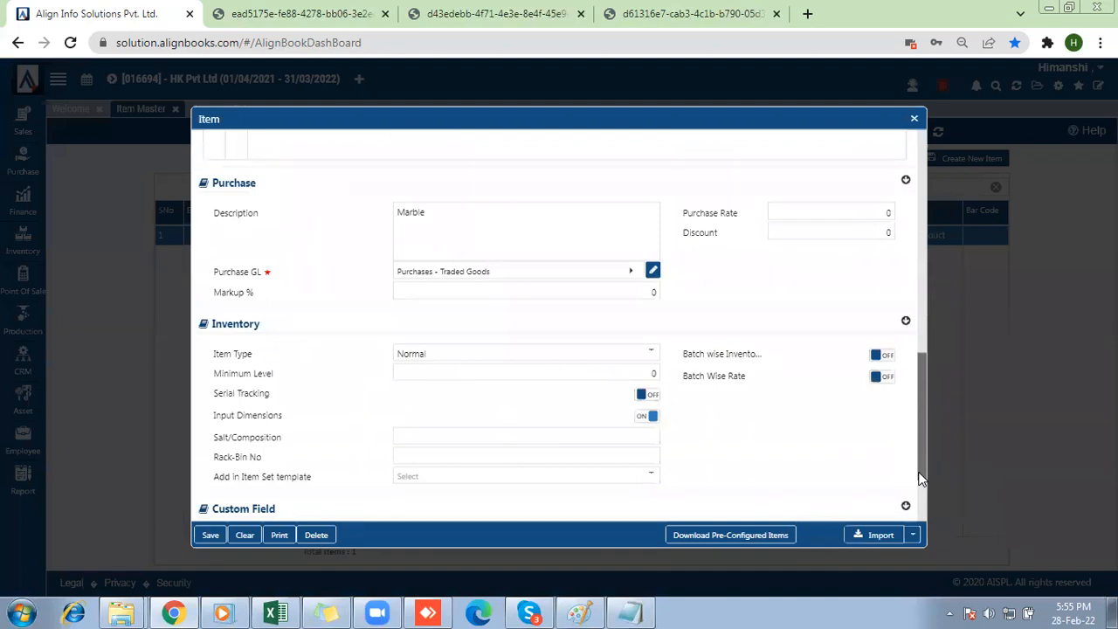
left_click_drag(213, 416, 295, 424)
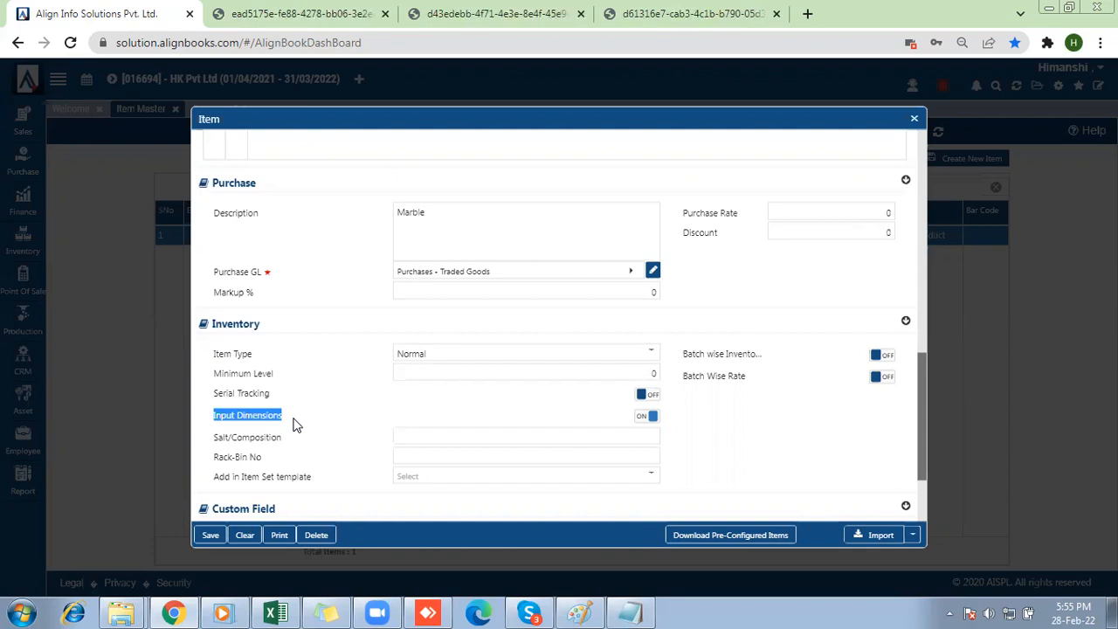
left_click(210, 536)
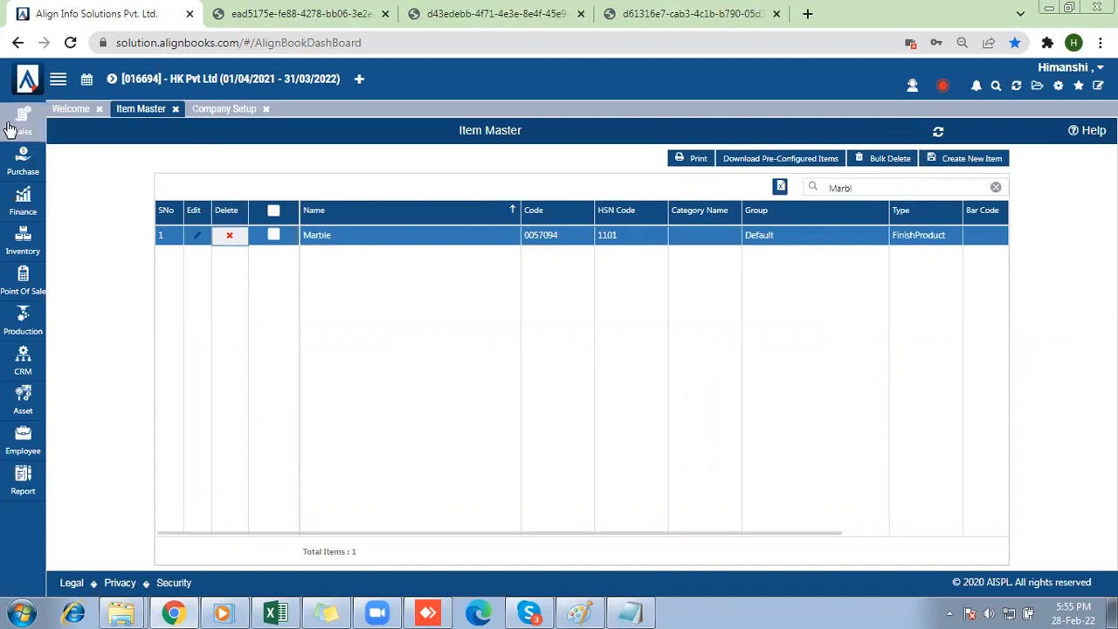
Start a new purchase bill and add Marble as the first line item, accepting its attributes without selecting any.
mouse_move(23, 161)
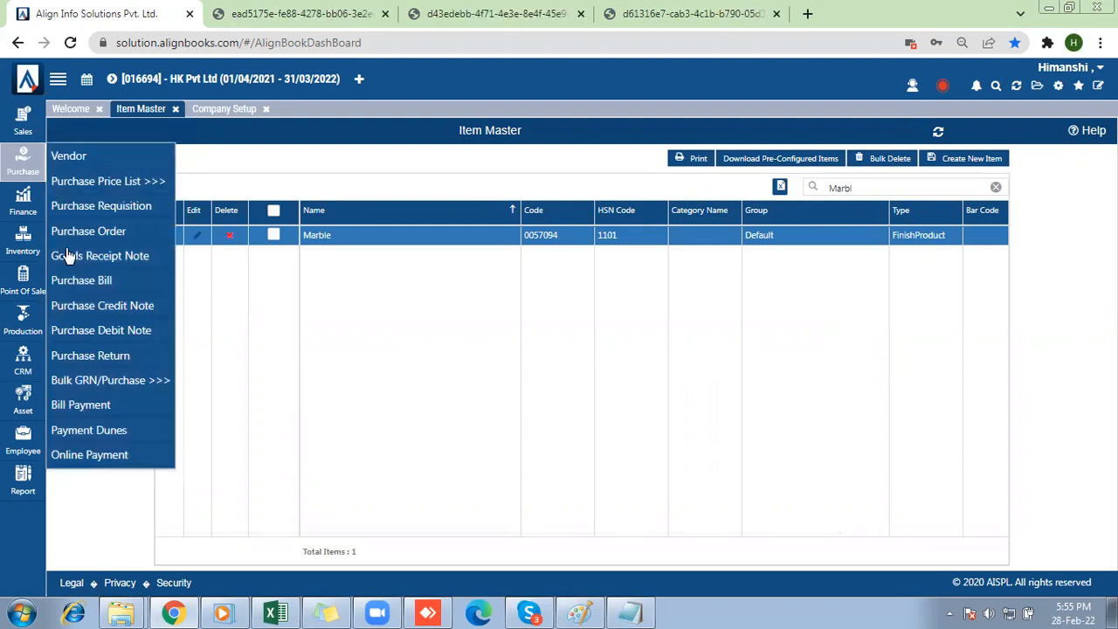
left_click(68, 292)
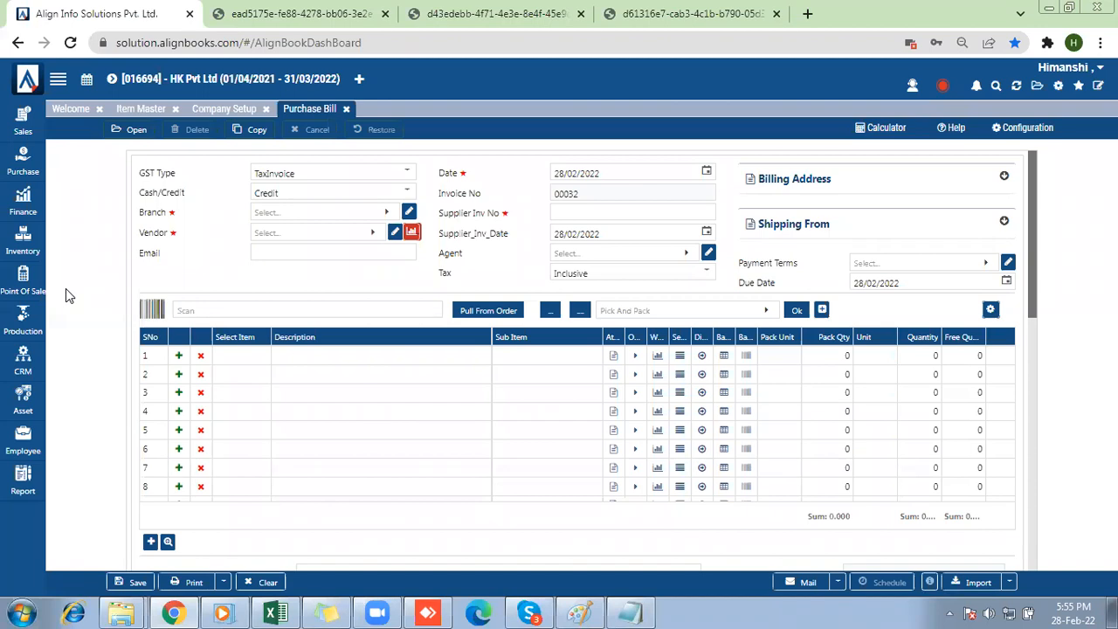
left_click(225, 356)
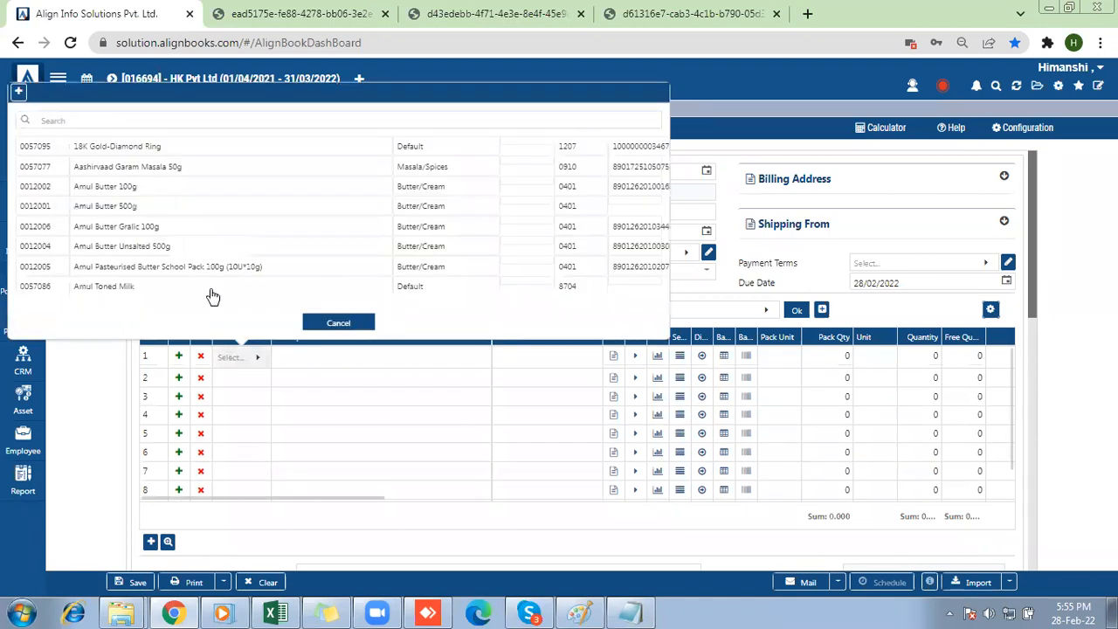
left_click(80, 118)
type("marb")
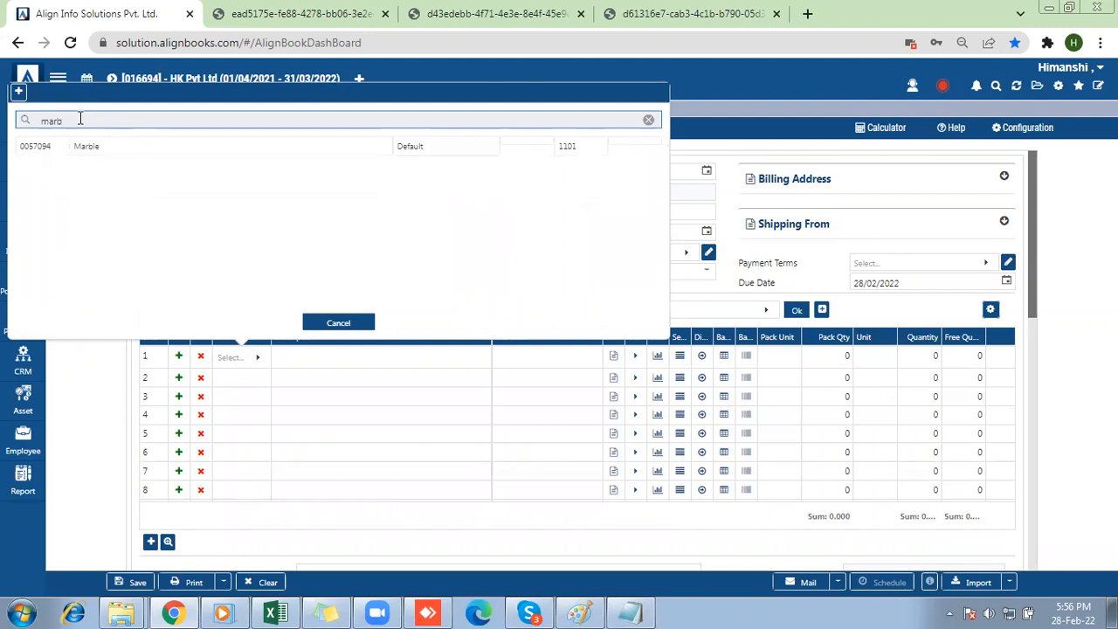
double_click(118, 141)
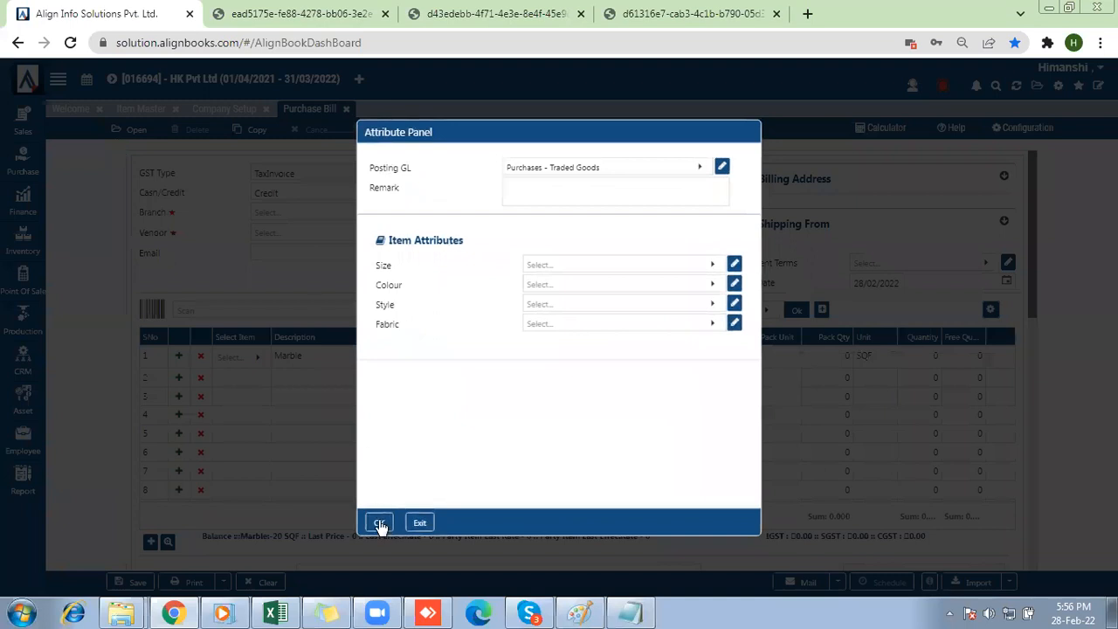
left_click(380, 522)
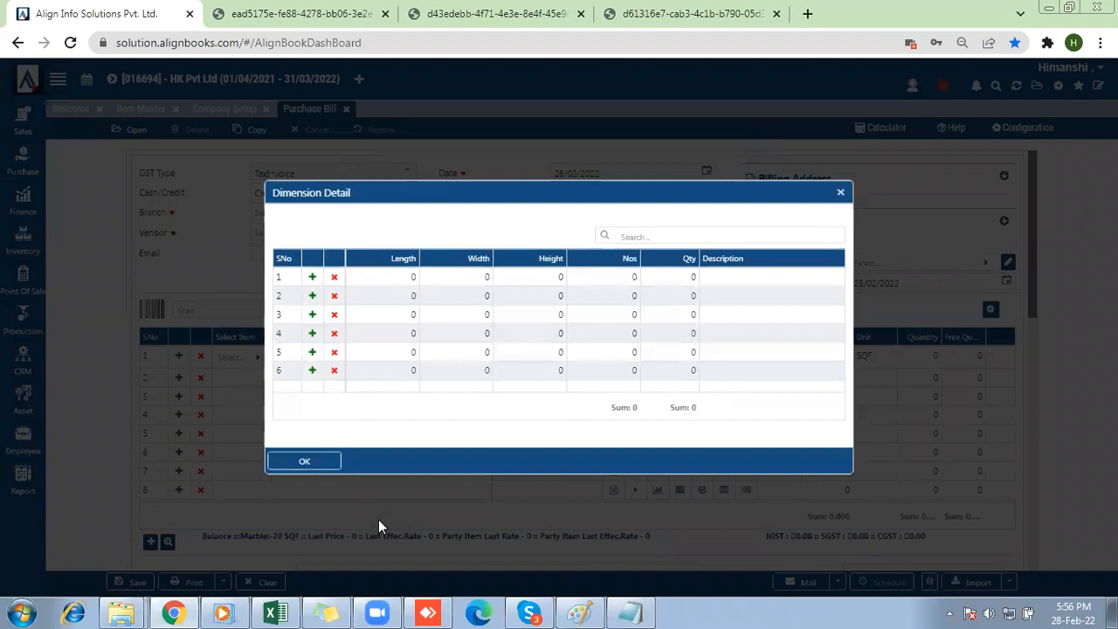
Enter the Marble dimension detail with length 20, width 10, height 1 and Nos 2, and confirm it.
left_click(399, 279)
type("20")
key("Tab")
type("0")
key("Tab")
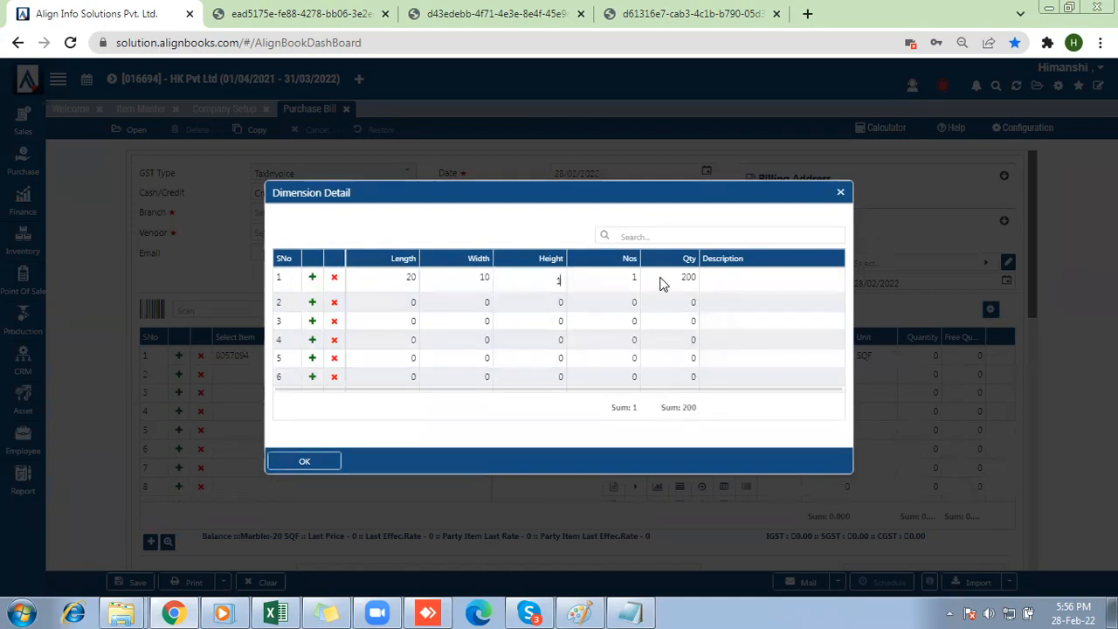
key("Tab")
type("2")
left_click(327, 467)
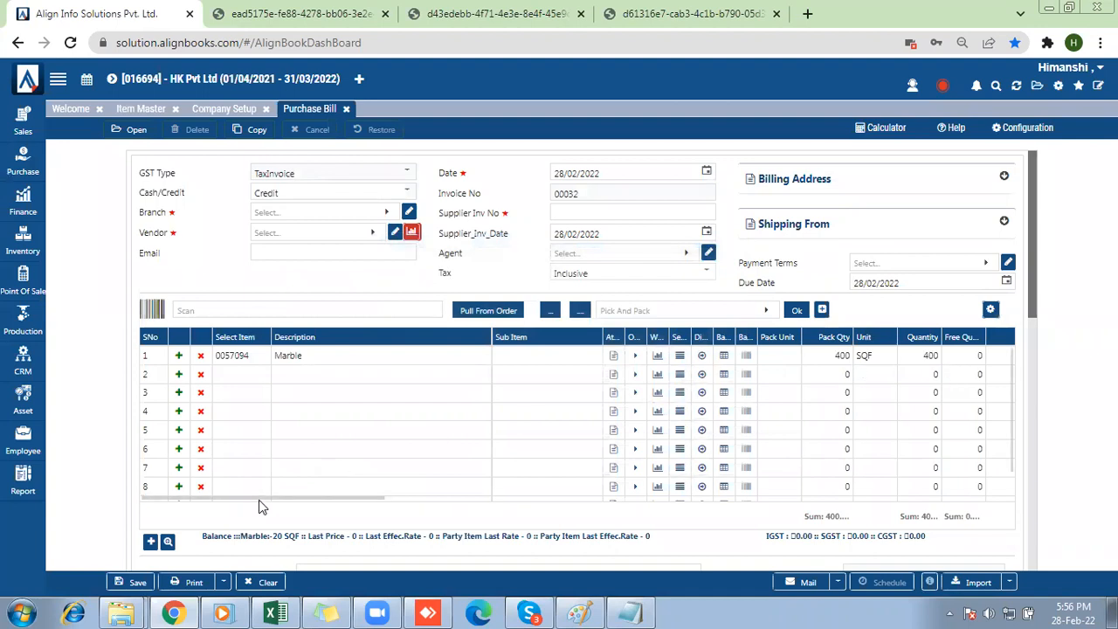
Set the Marble line's rate to 1000.
left_click_drag(262, 498, 352, 495)
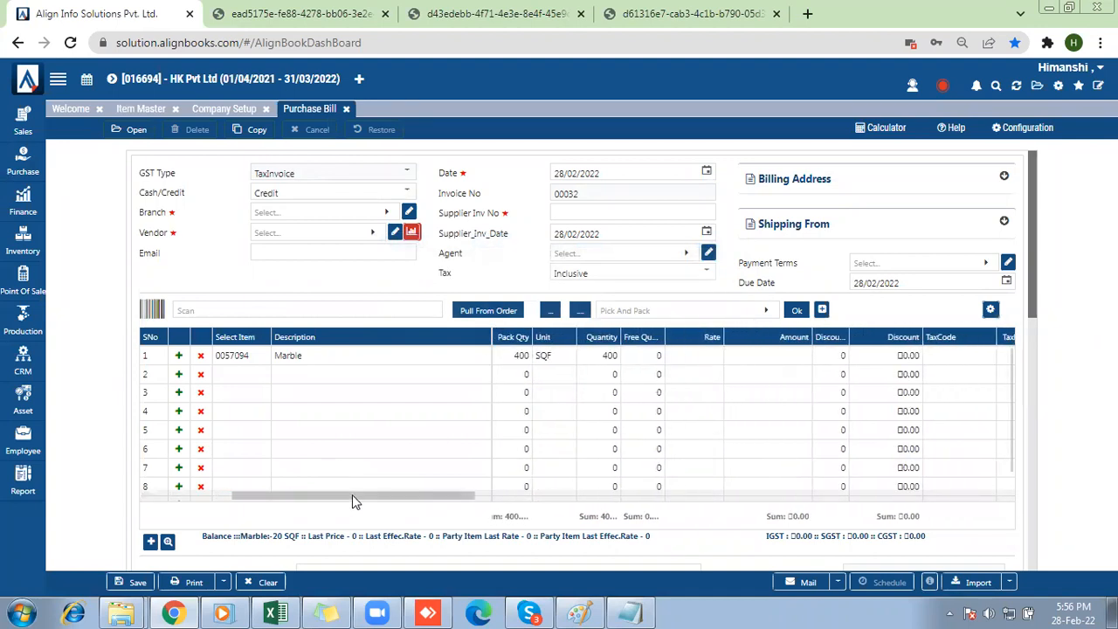
left_click(712, 357)
type("1000")
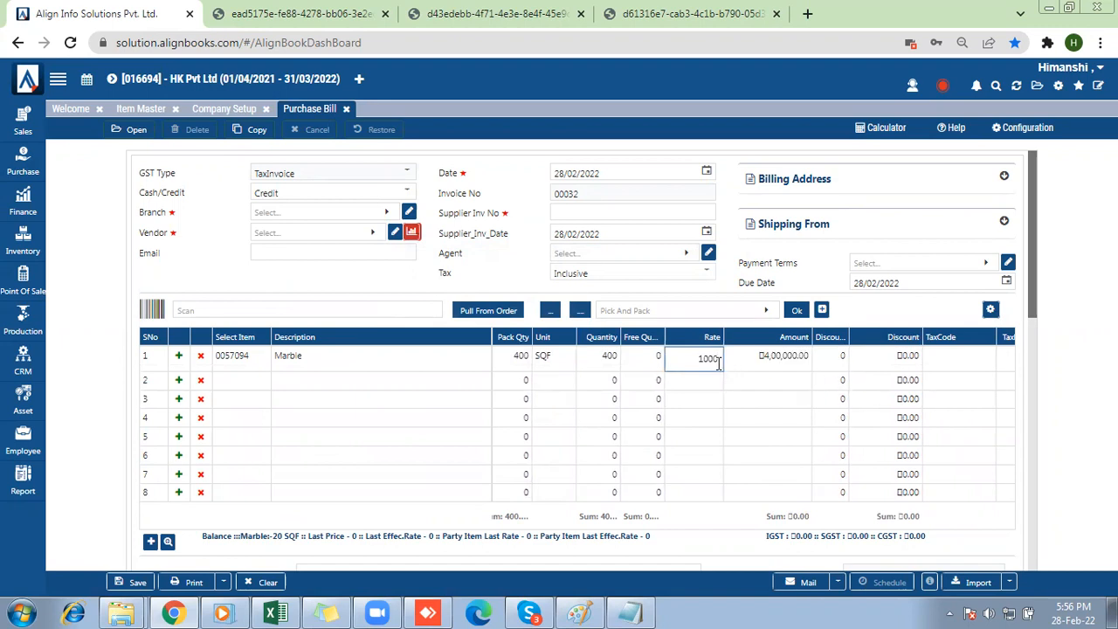
left_click(838, 379)
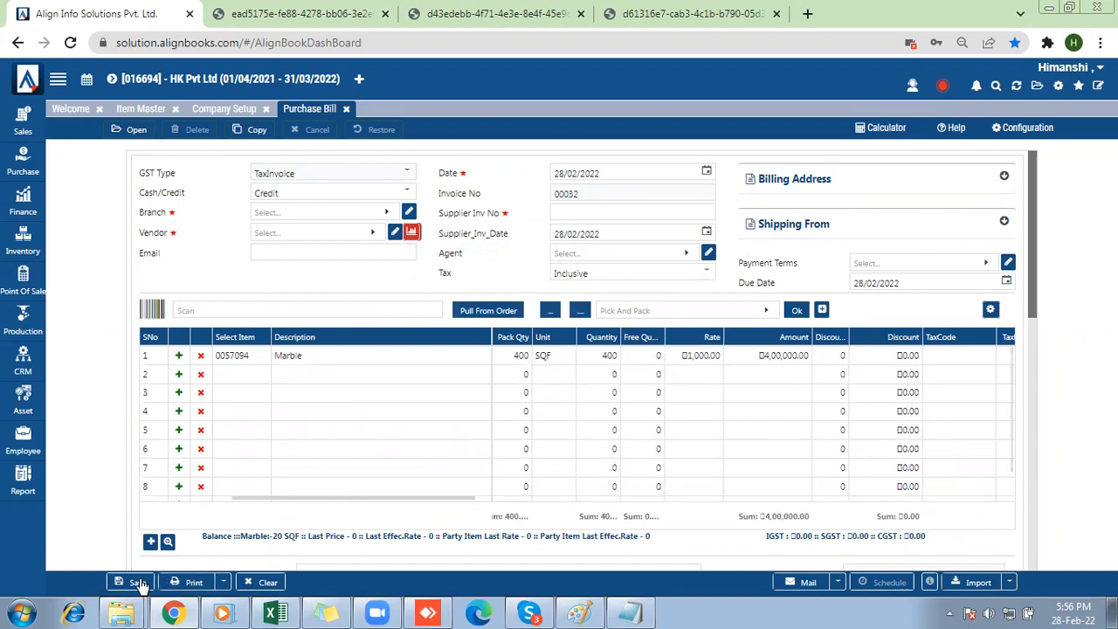
Enter 87 as the supplier invoice number, and choose the Default branch and Manya pvt ltd as vendor.
left_click(566, 213)
type("87")
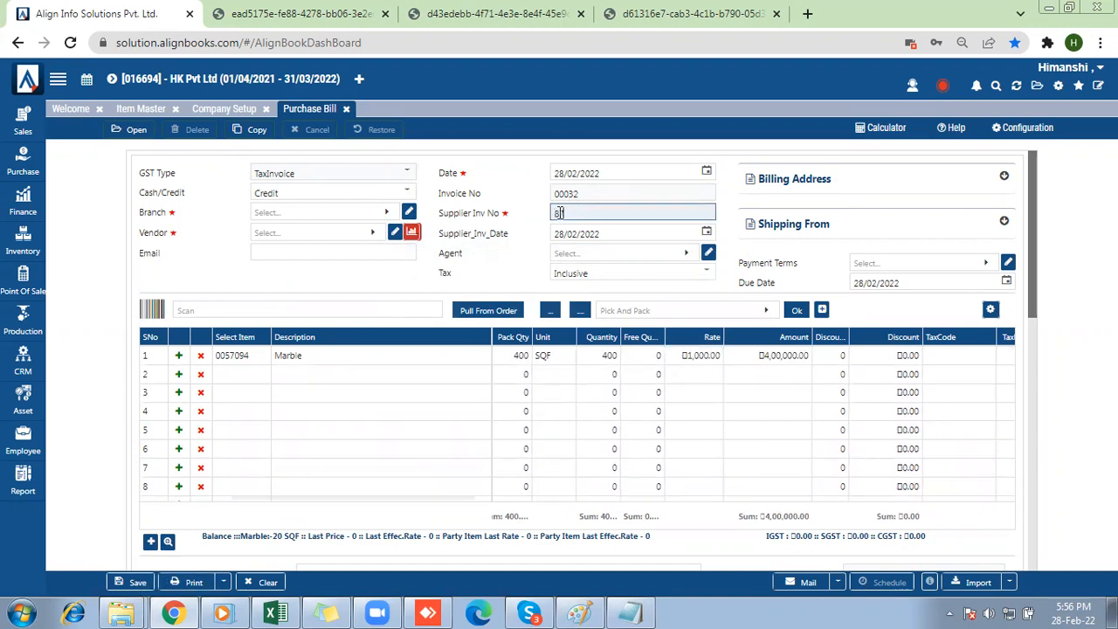
left_click(281, 214)
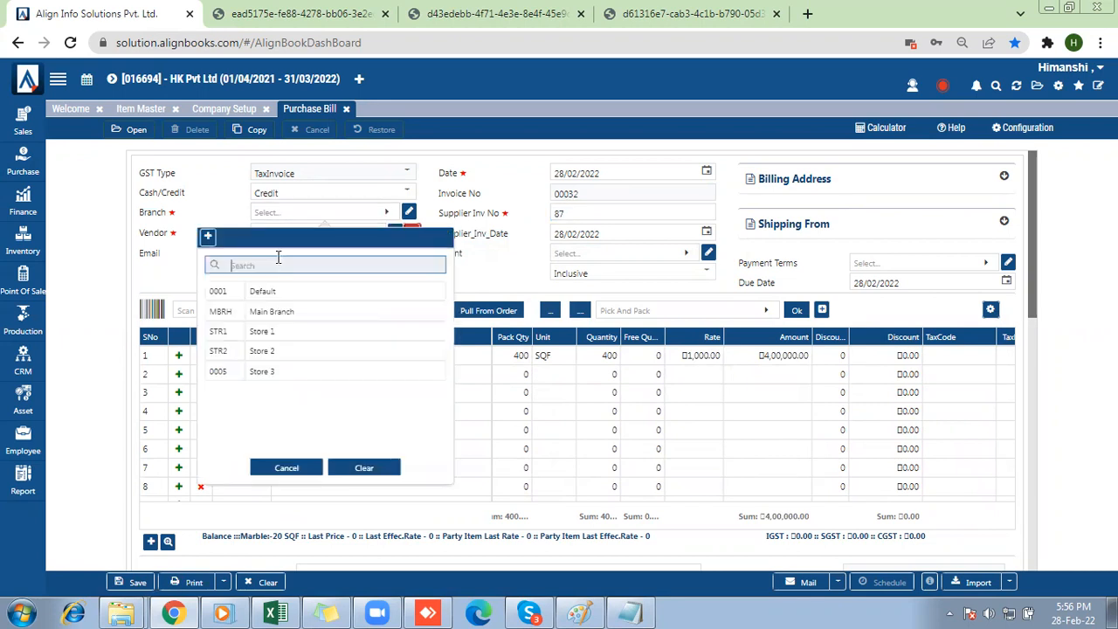
left_click(273, 293)
left_click(276, 235)
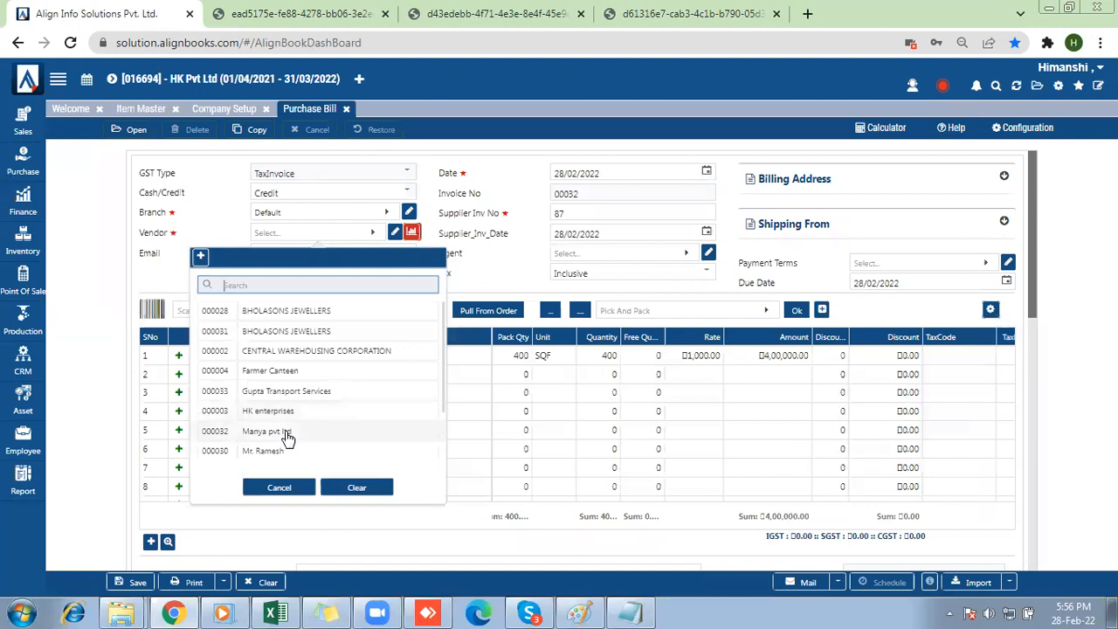
left_click(286, 433)
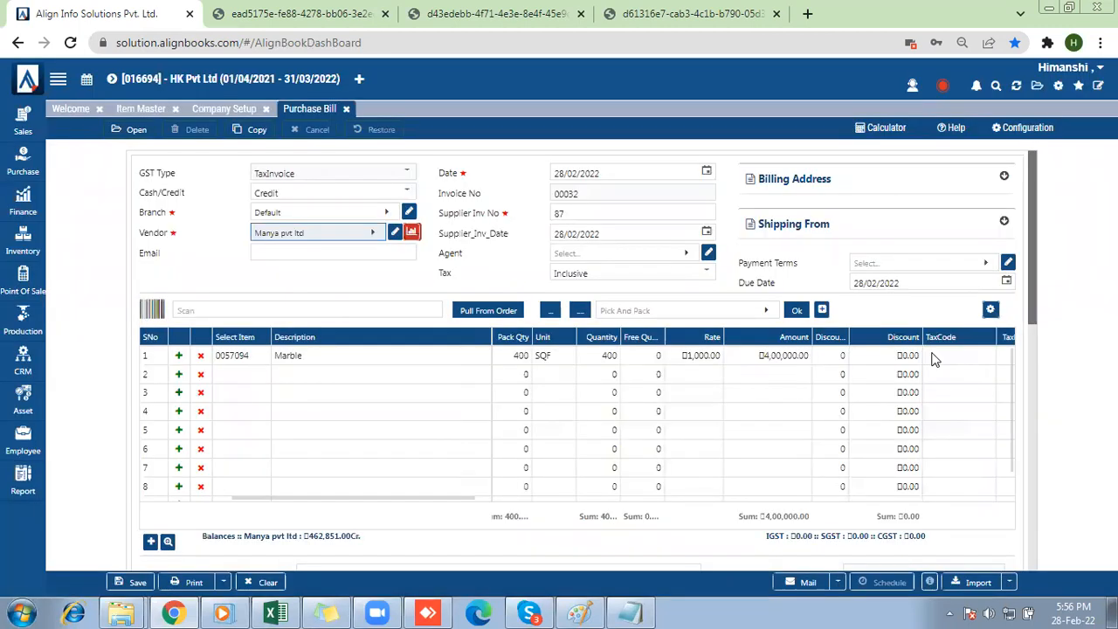
Assign the 18% tax code to the Marble line and save the purchase bill.
left_click(934, 359)
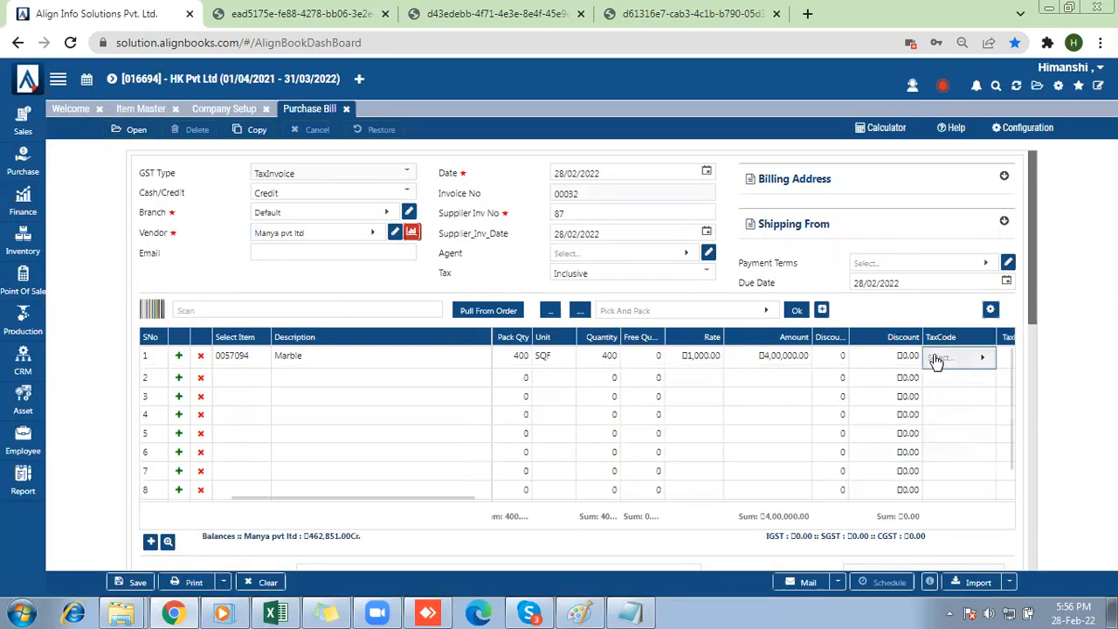
left_click(936, 359)
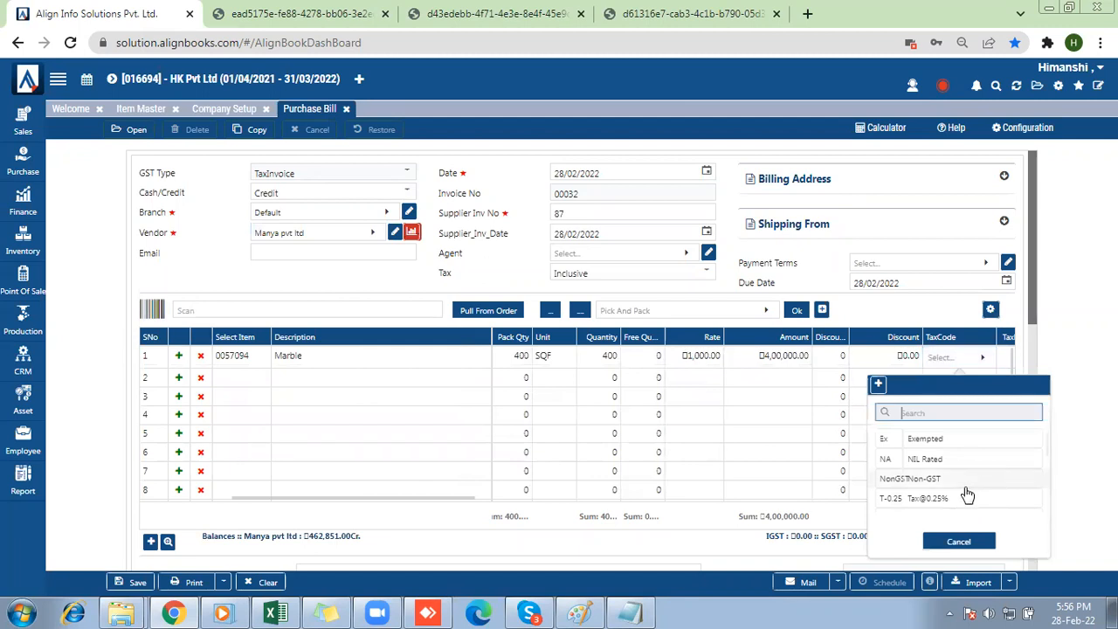
type("1")
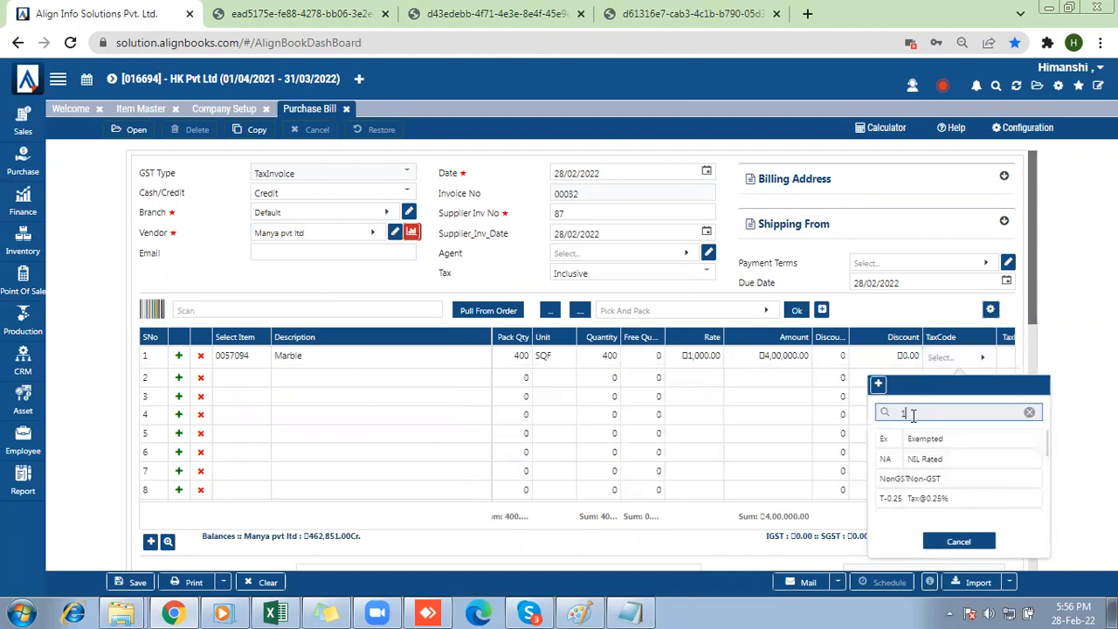
type("8")
left_click(918, 439)
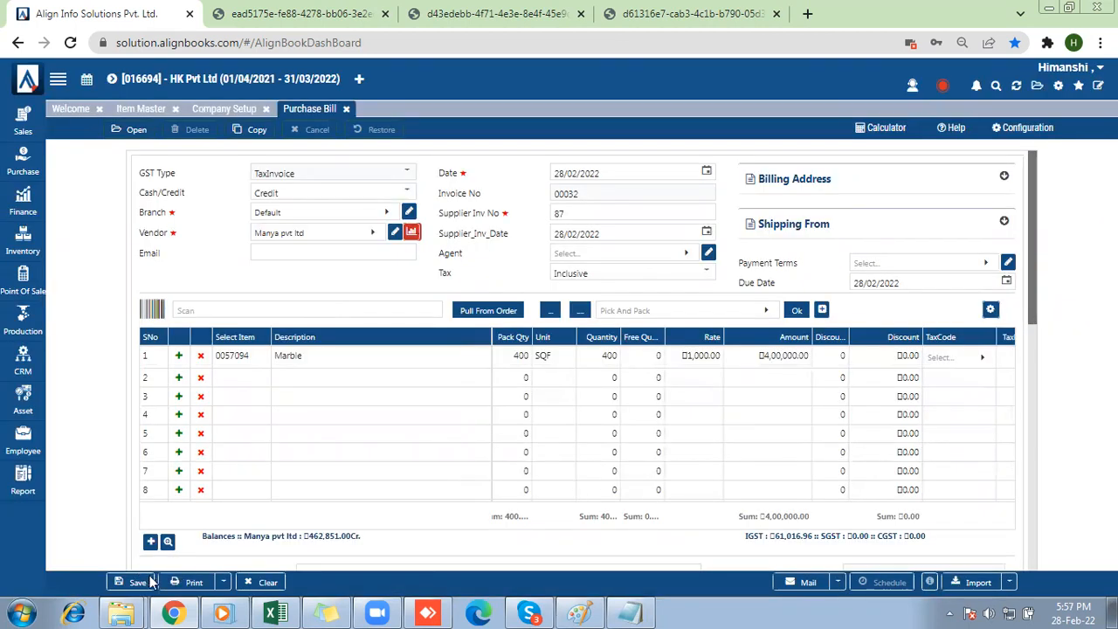
left_click(150, 583)
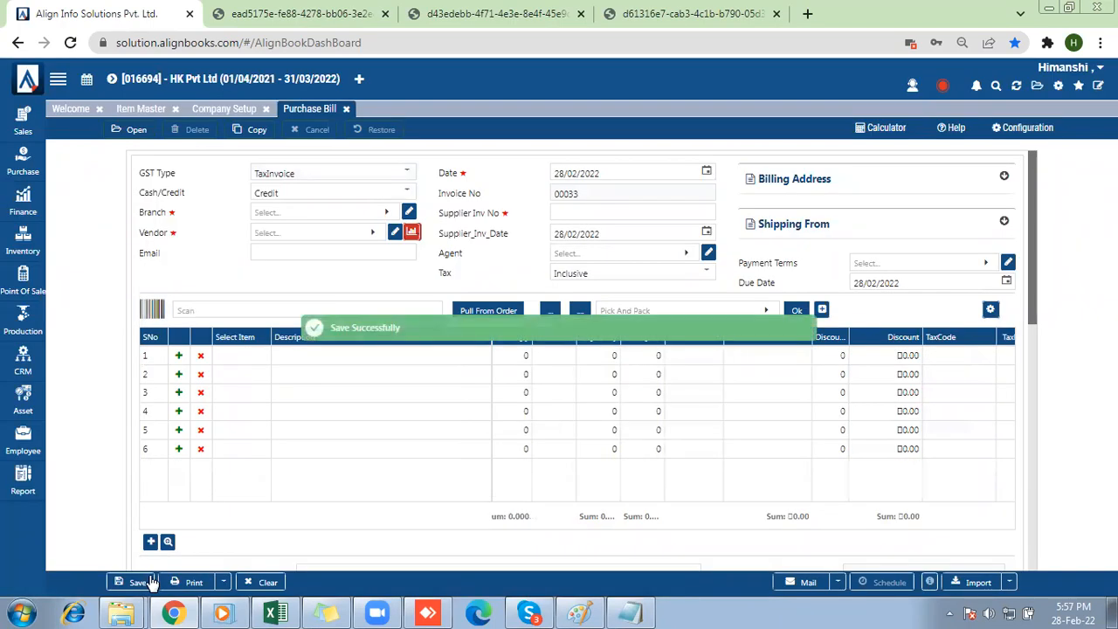
Open the full list of reports and look through the Sales Report entries under Customer/Sales.
left_click(21, 507)
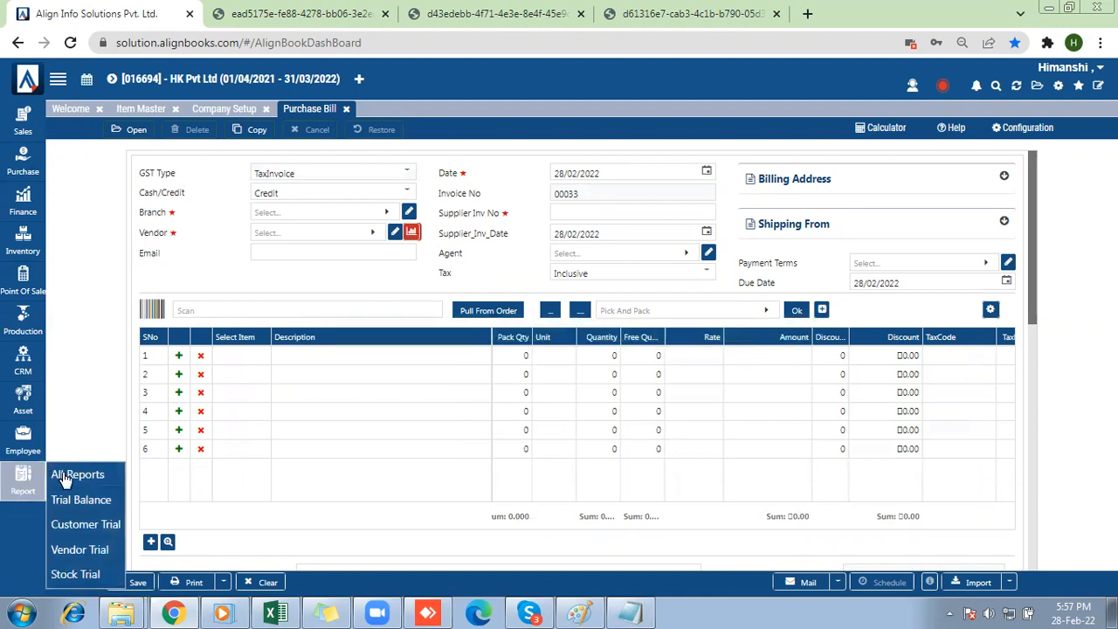
left_click(62, 474)
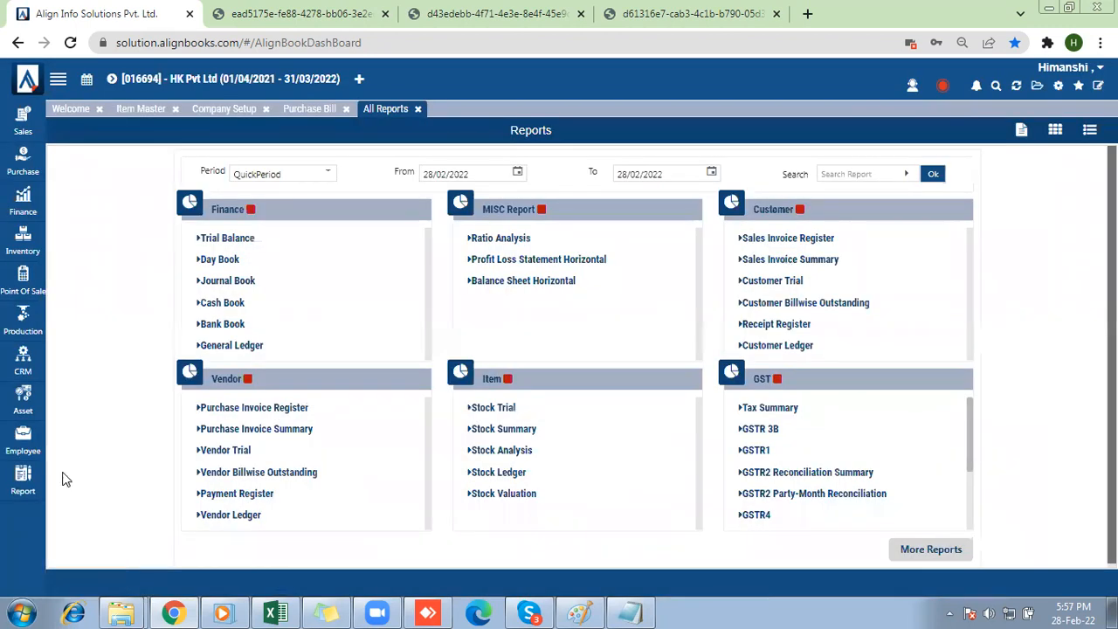
left_click(906, 552)
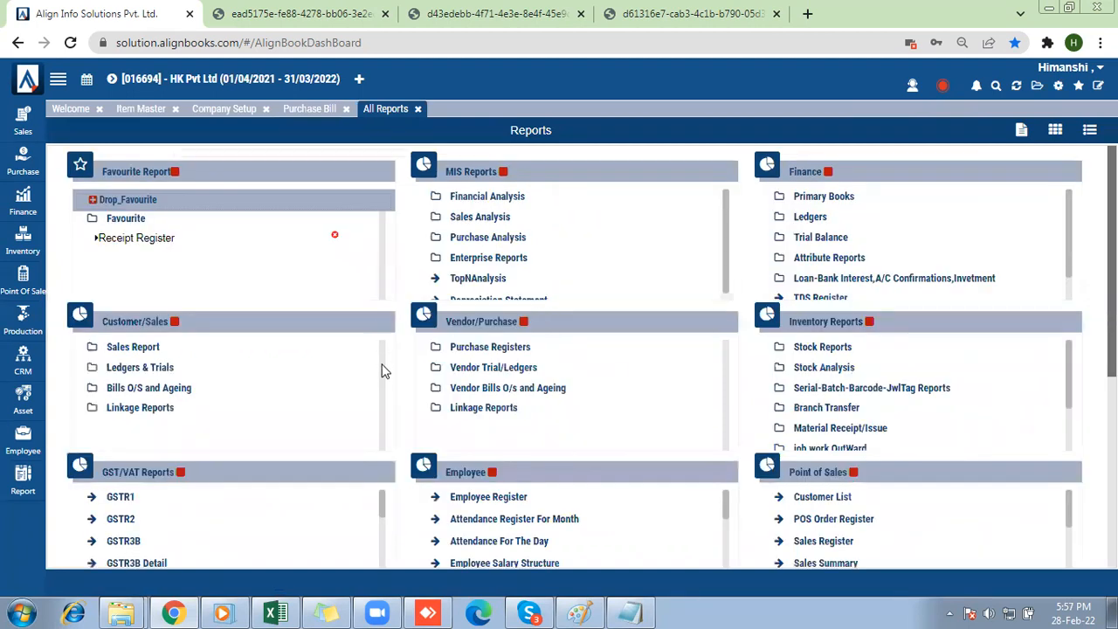
left_click(142, 351)
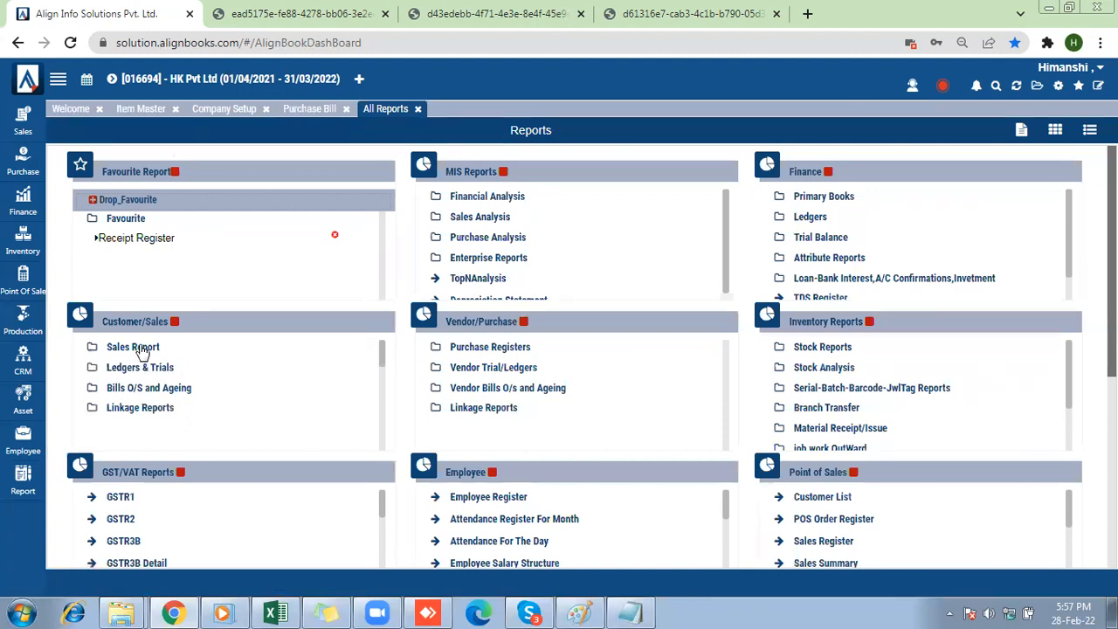
scroll(142, 351, "down", 1)
scroll(143, 351, "down", 4)
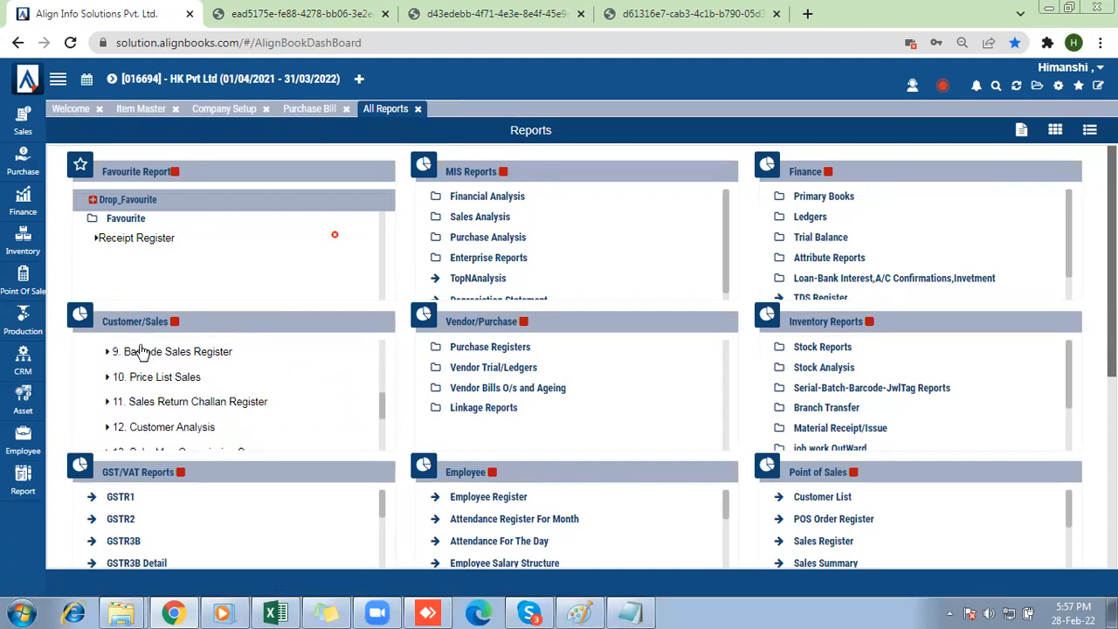
scroll(142, 351, "down", 2)
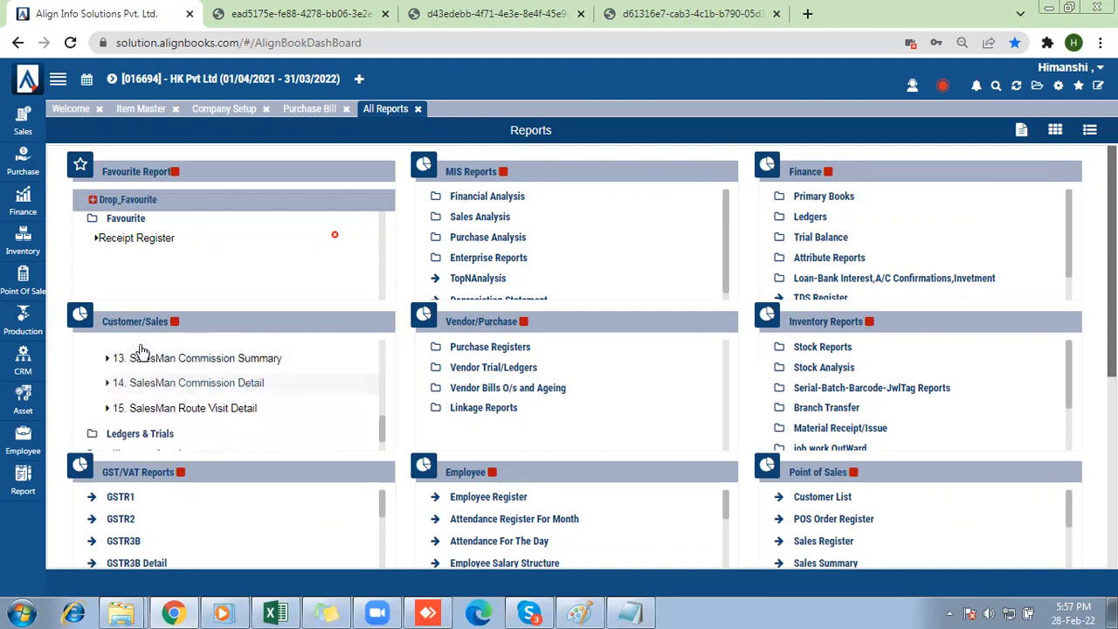
scroll(142, 351, "up", 5)
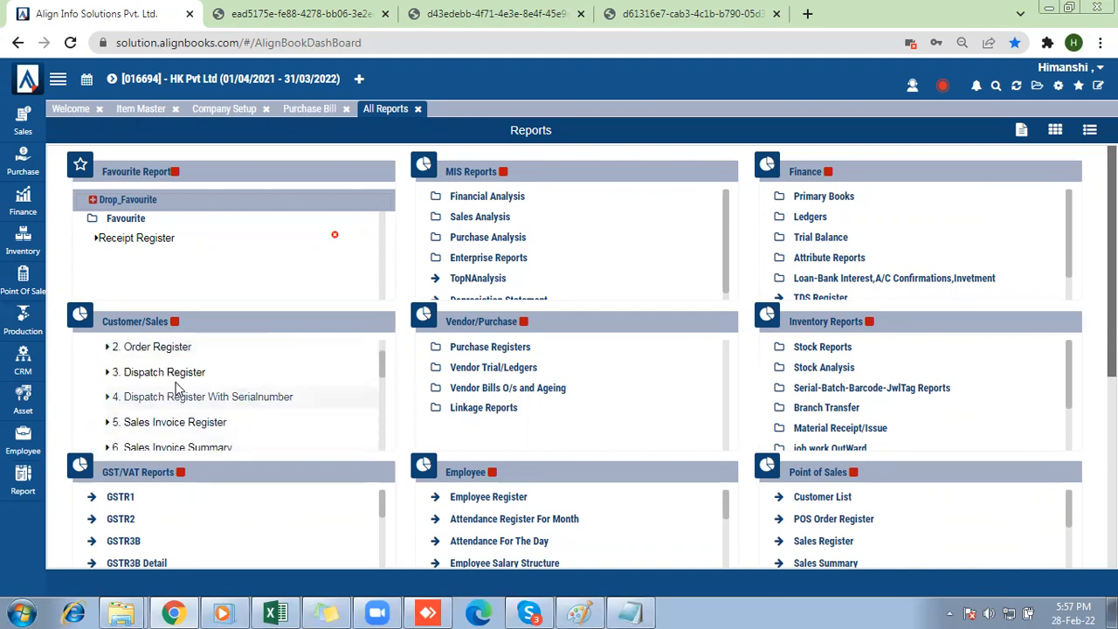
scroll(176, 388, "down", 1)
scroll(177, 388, "down", 2)
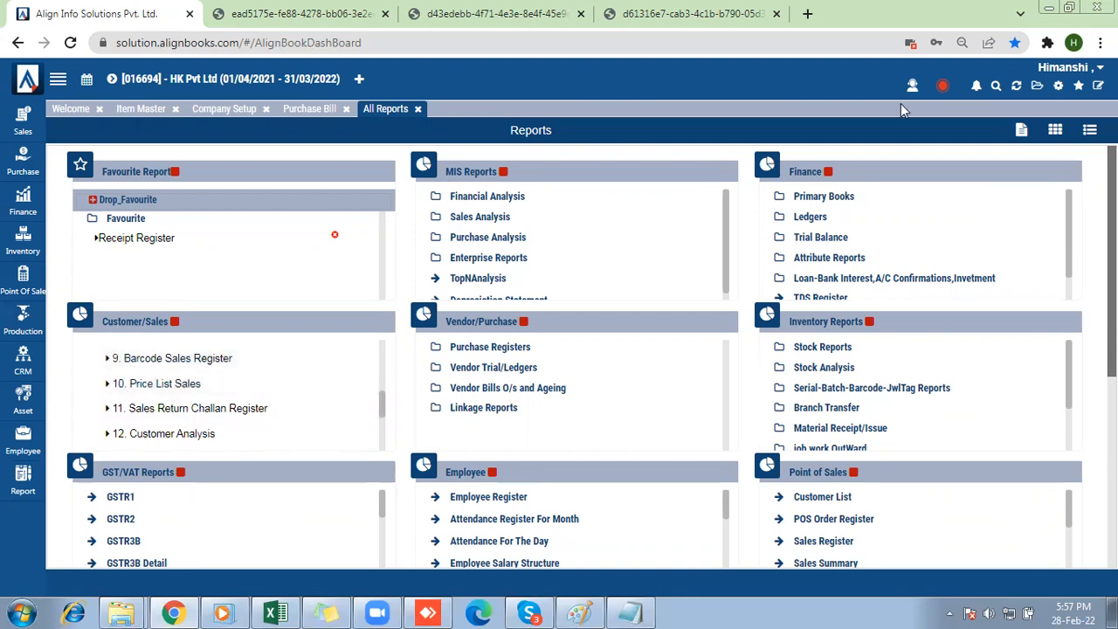
Log out of the AlignBooks account.
left_click(1090, 73)
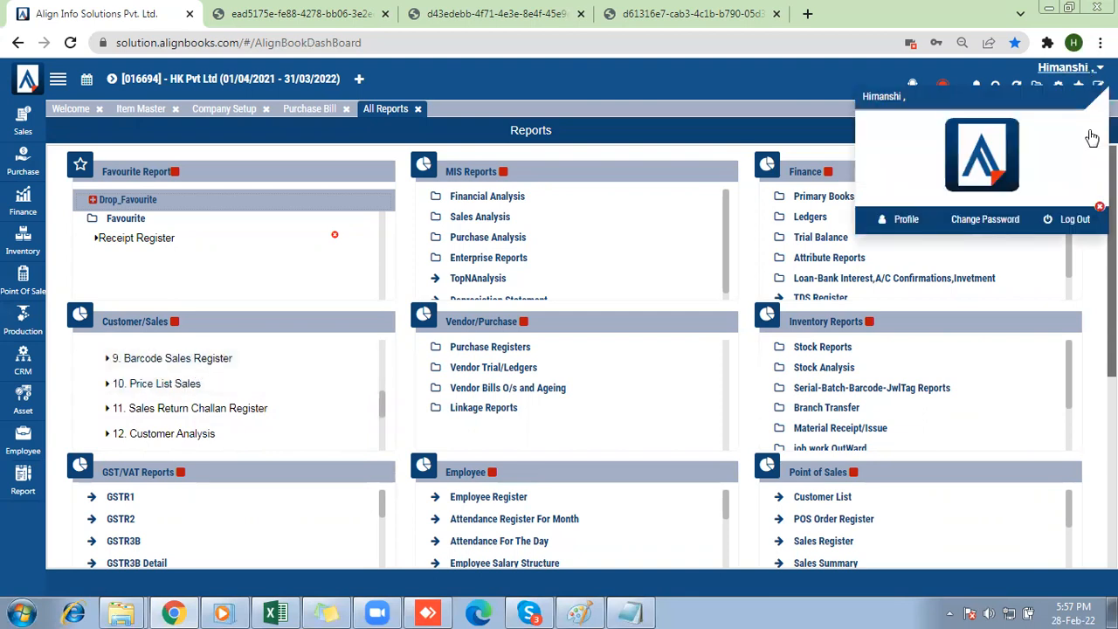
left_click(1076, 219)
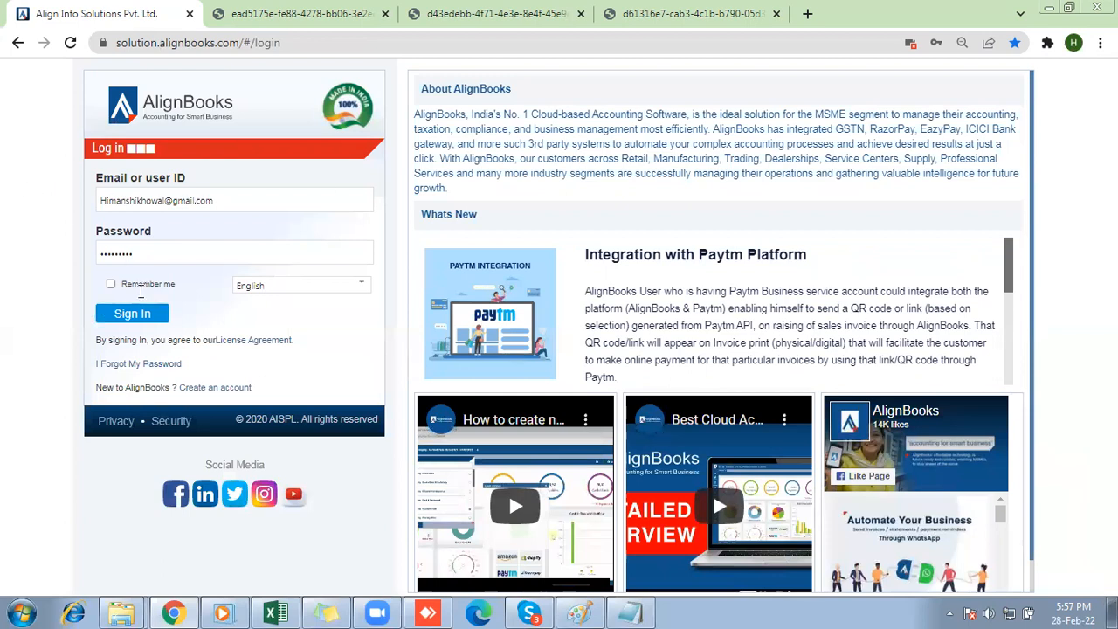
Sign back in to AlignBooks with the prefilled credentials and dismiss the AlignBooks KYC form.
left_click(132, 314)
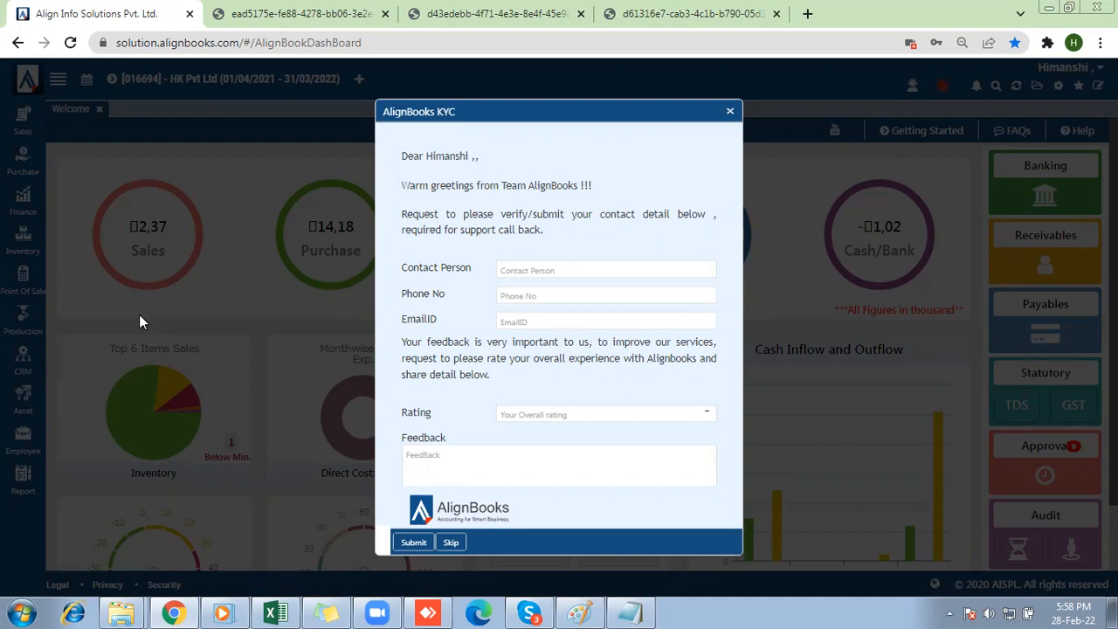
left_click(730, 111)
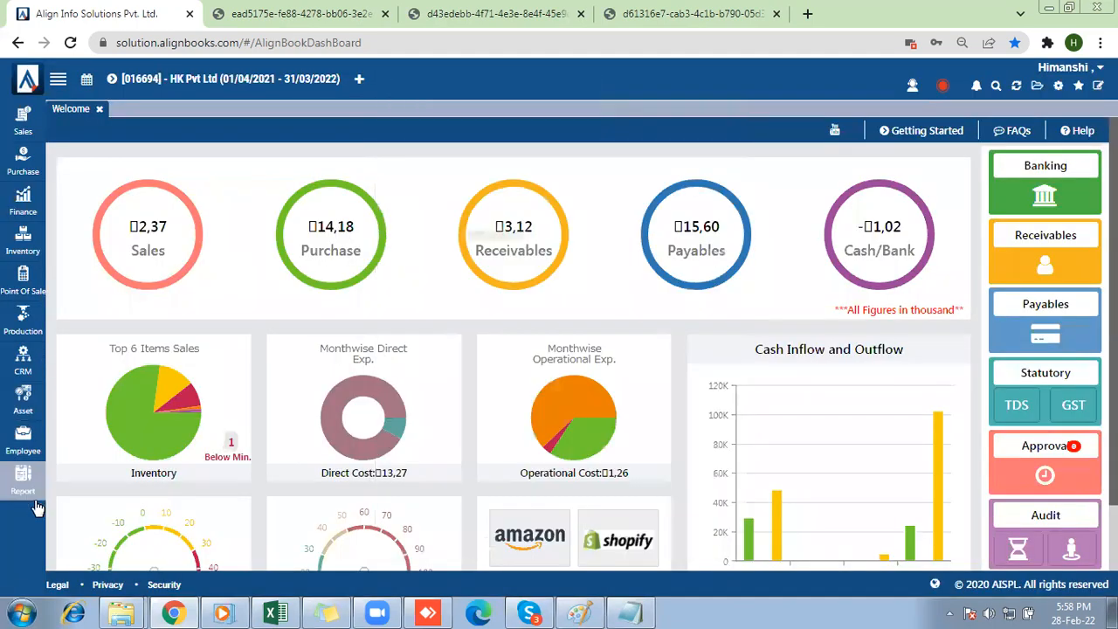
Open the Sales Register with Dimension report from the Sales Report group in the full list of reports.
mouse_move(24, 480)
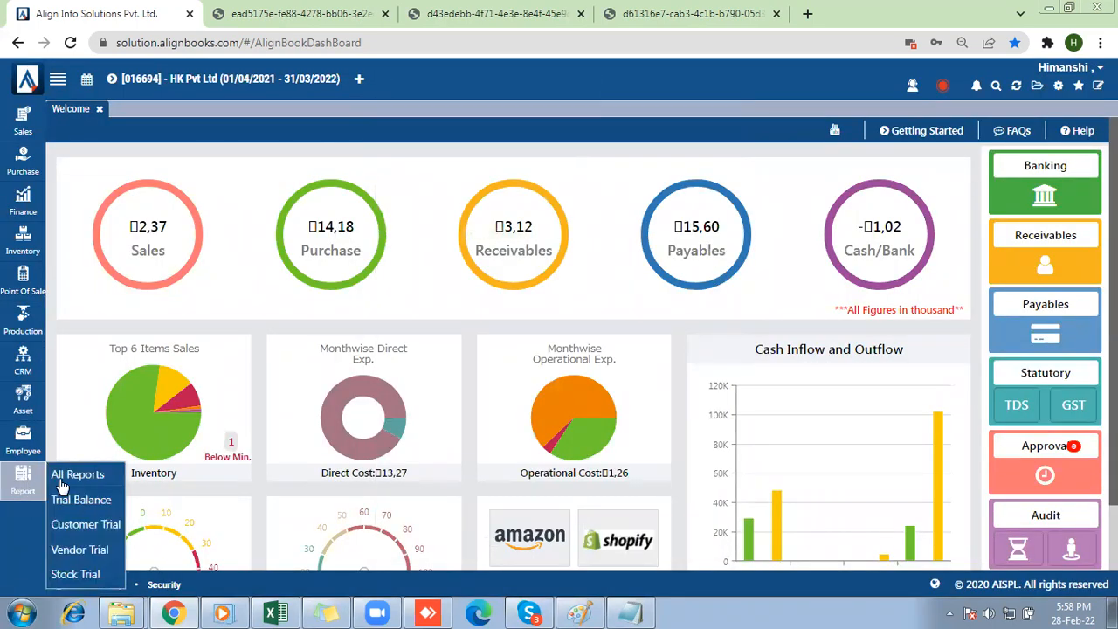
left_click(68, 479)
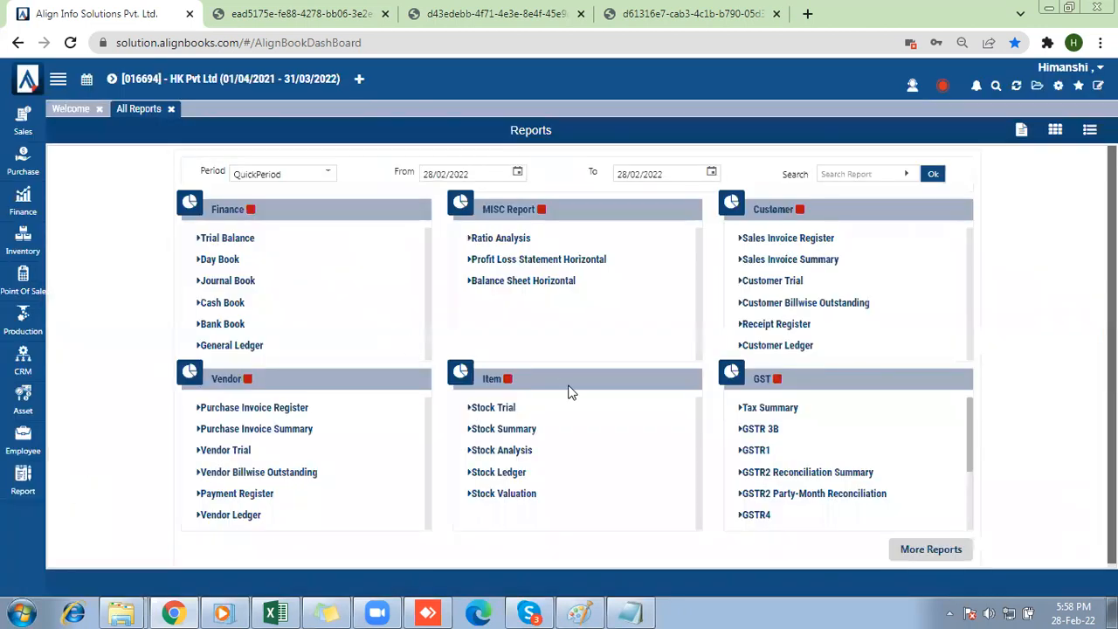
left_click(932, 552)
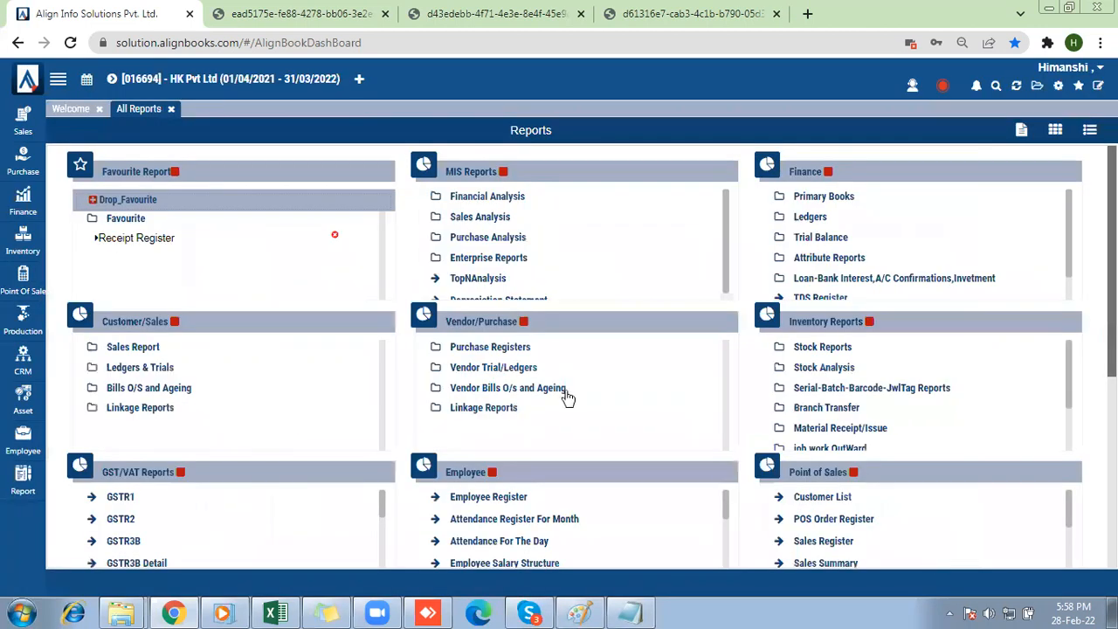
left_click(106, 348)
scroll(108, 354, "down", 2)
scroll(109, 353, "down", 5)
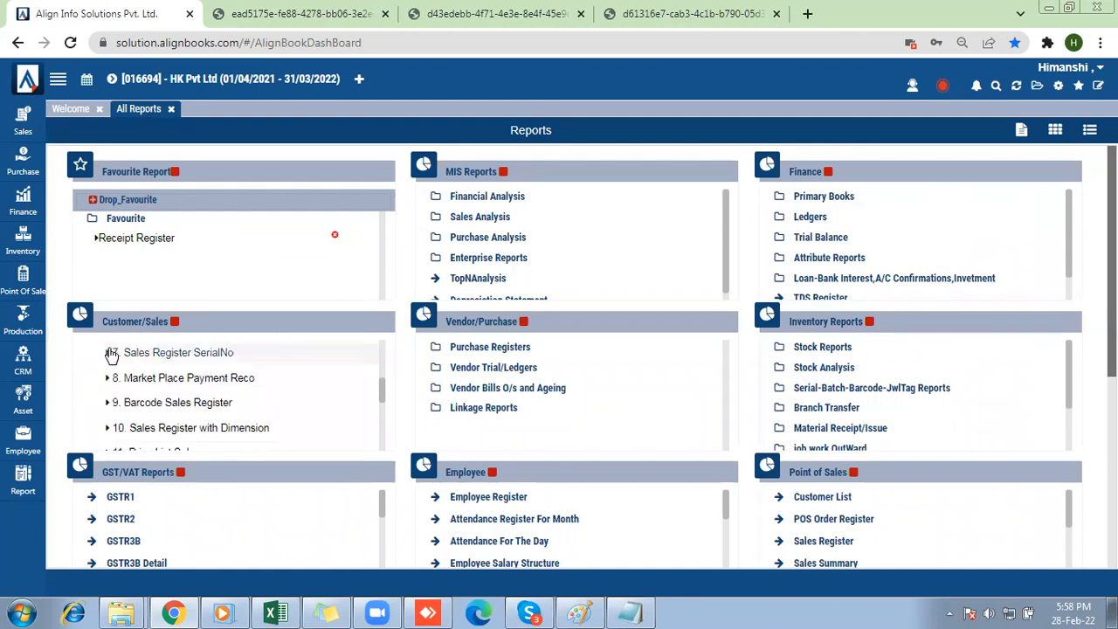
scroll(111, 354, "down", 1)
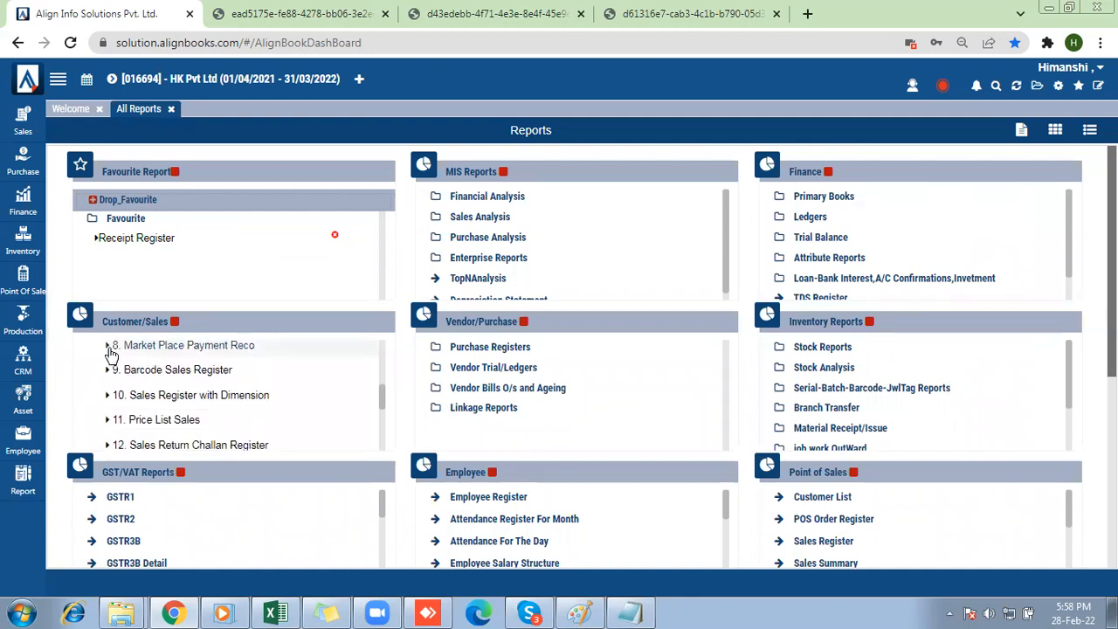
left_click(154, 397)
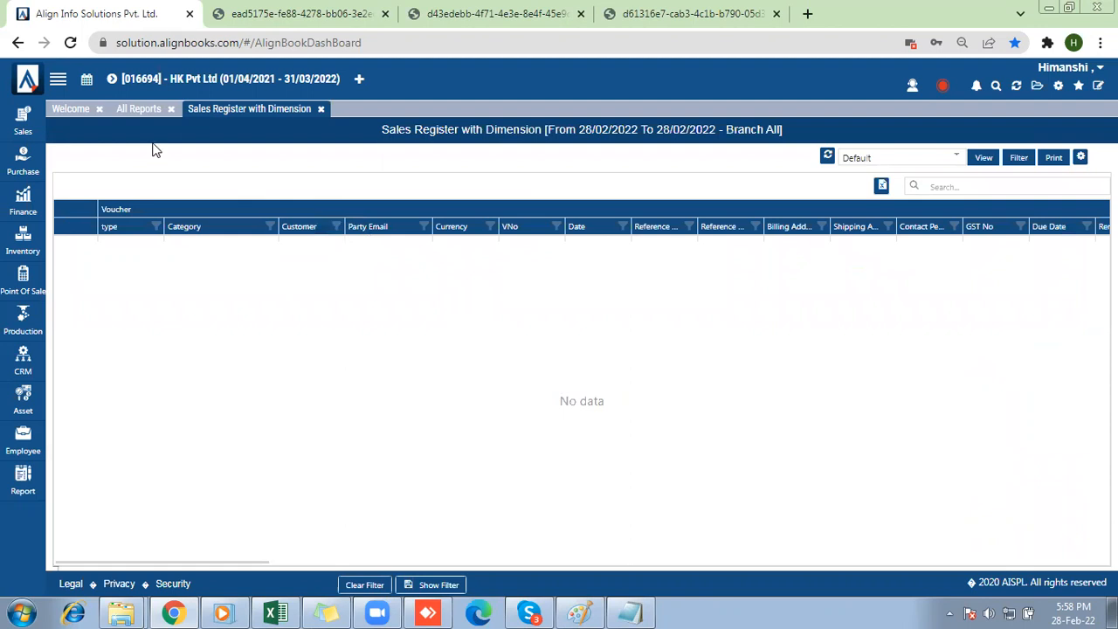
Return to the list of reports and open Purchase Register with Dimension from the Vendor/Purchase group.
left_click(139, 111)
left_click(520, 350)
scroll(520, 352, "down", 1)
scroll(521, 352, "down", 3)
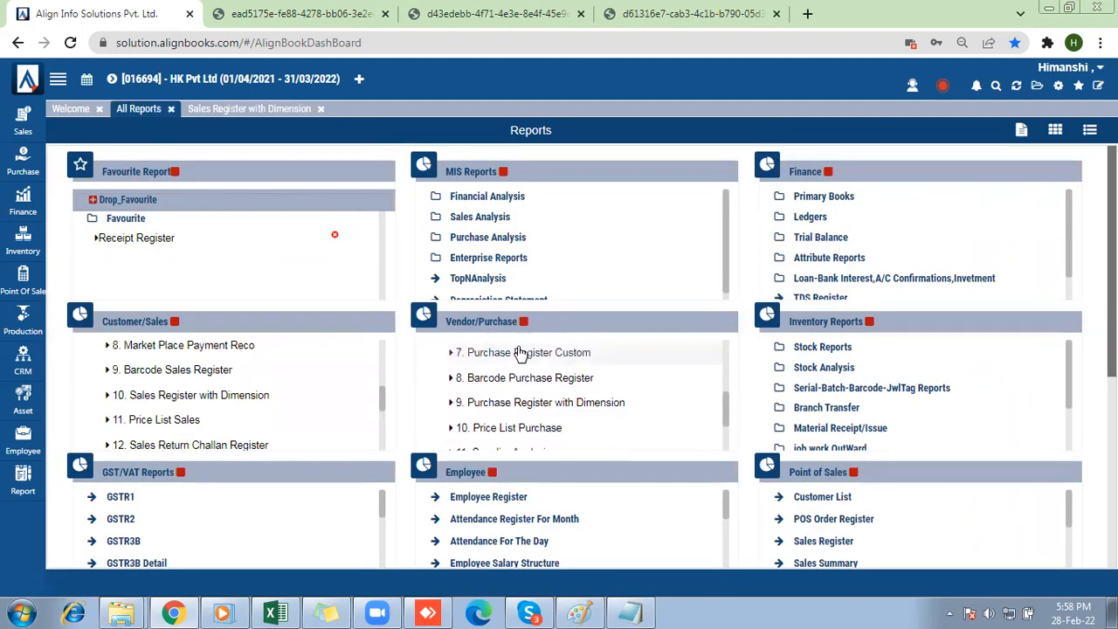
left_click(492, 404)
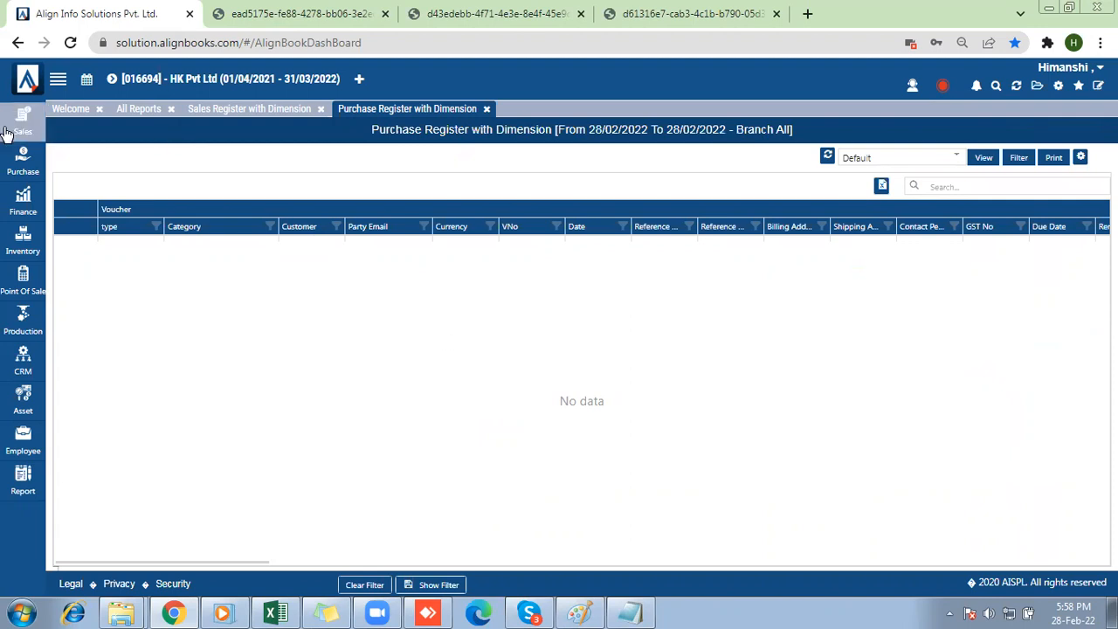
Open today's Default branch purchase bill from Manya pvt ltd with supplier invoice number 87, and try to save it again.
left_click(17, 166)
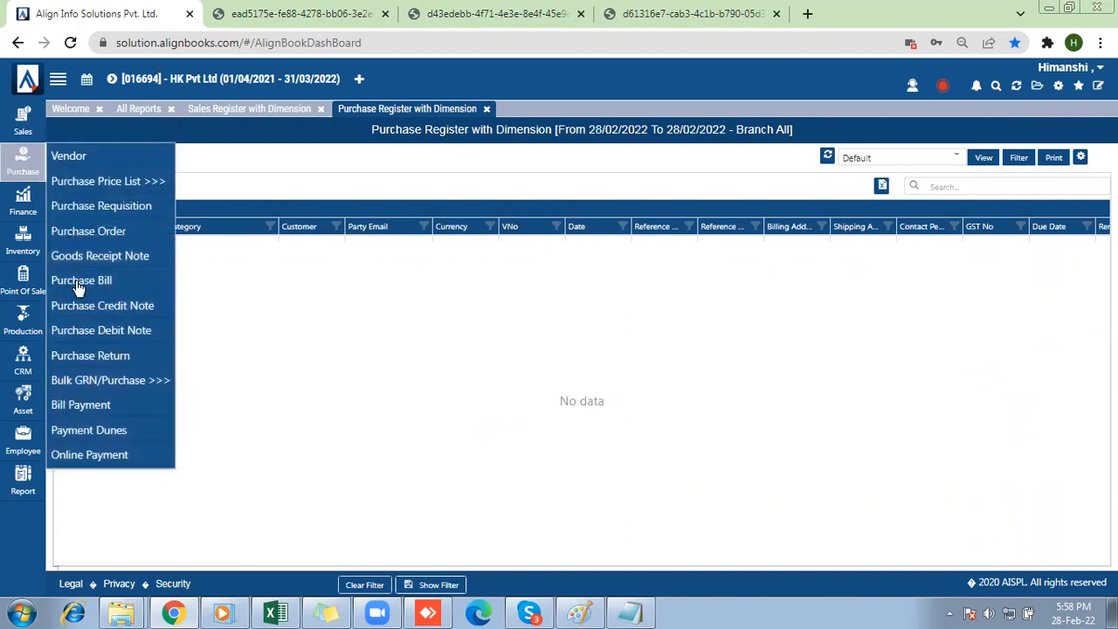
left_click(77, 284)
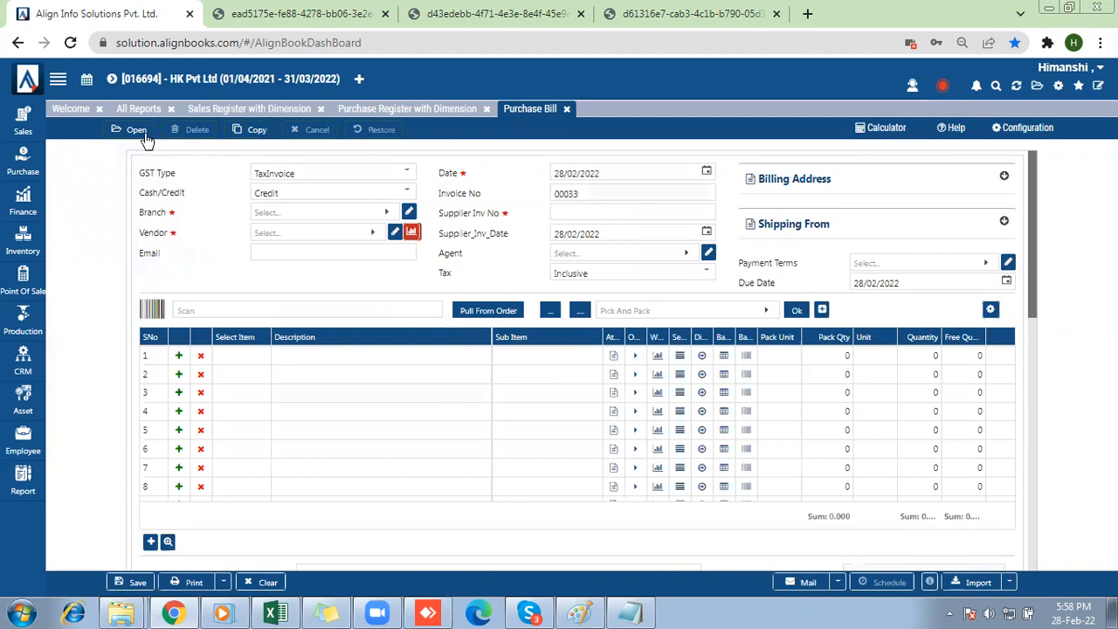
left_click(472, 314)
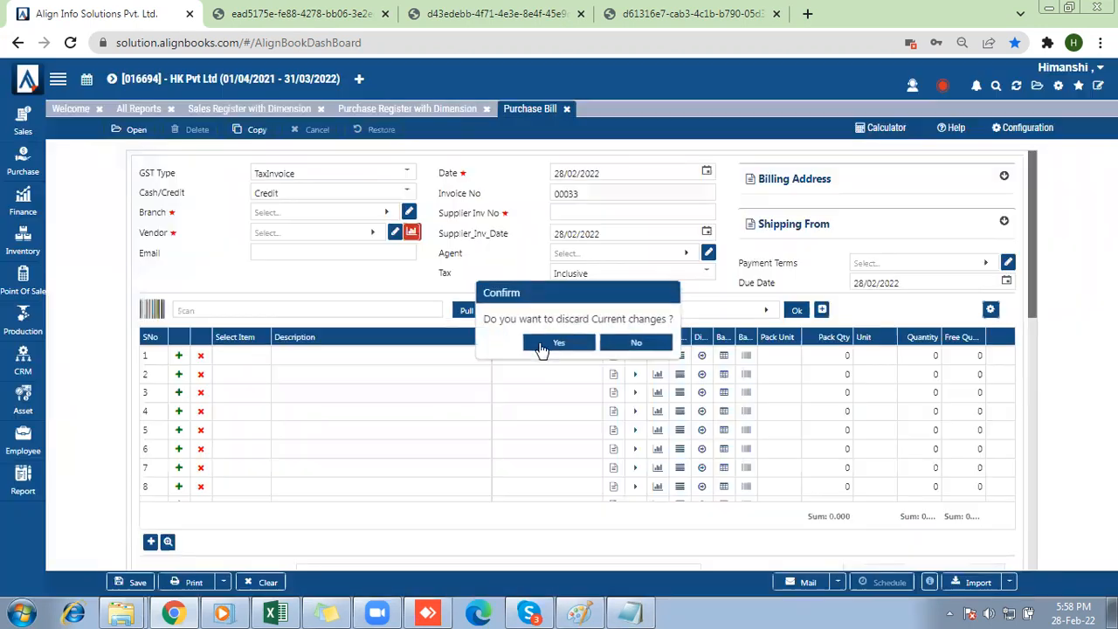
left_click(541, 344)
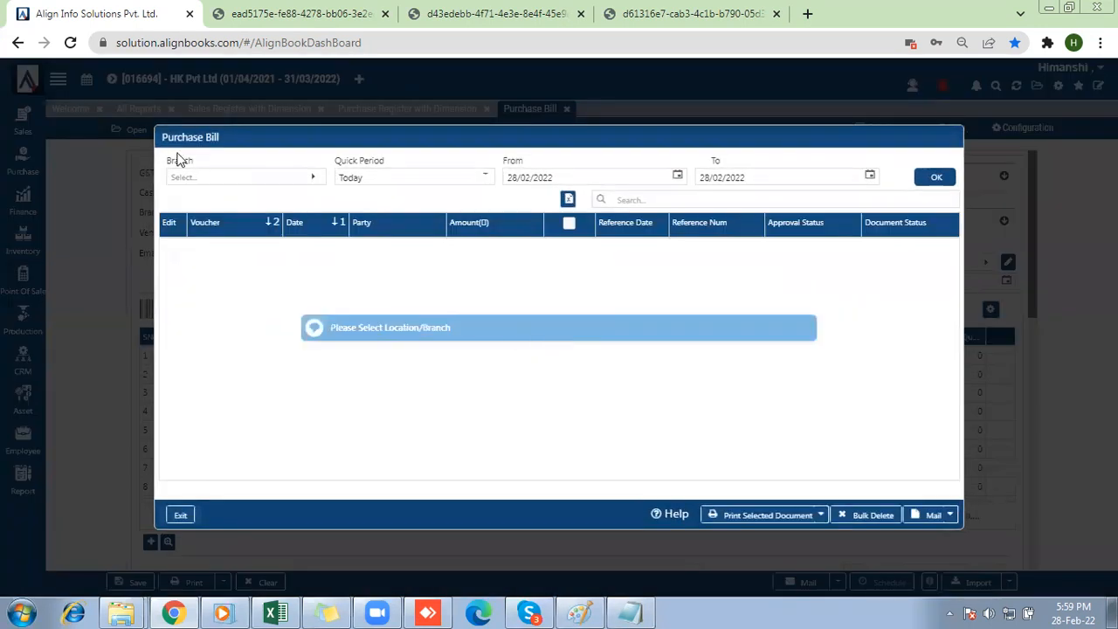
left_click(211, 181)
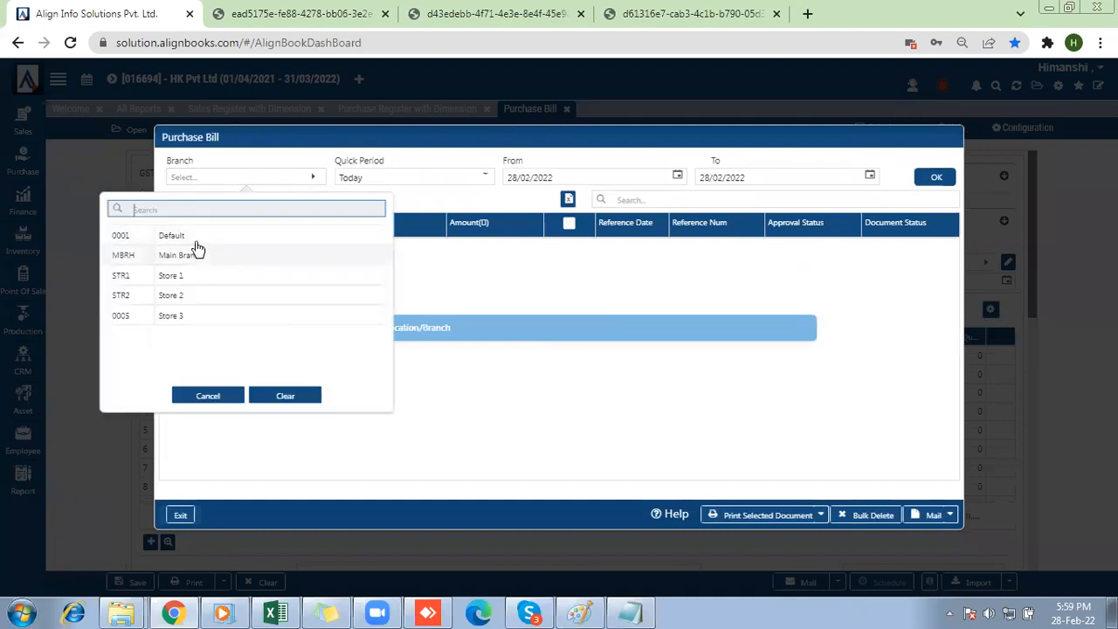
double_click(198, 237)
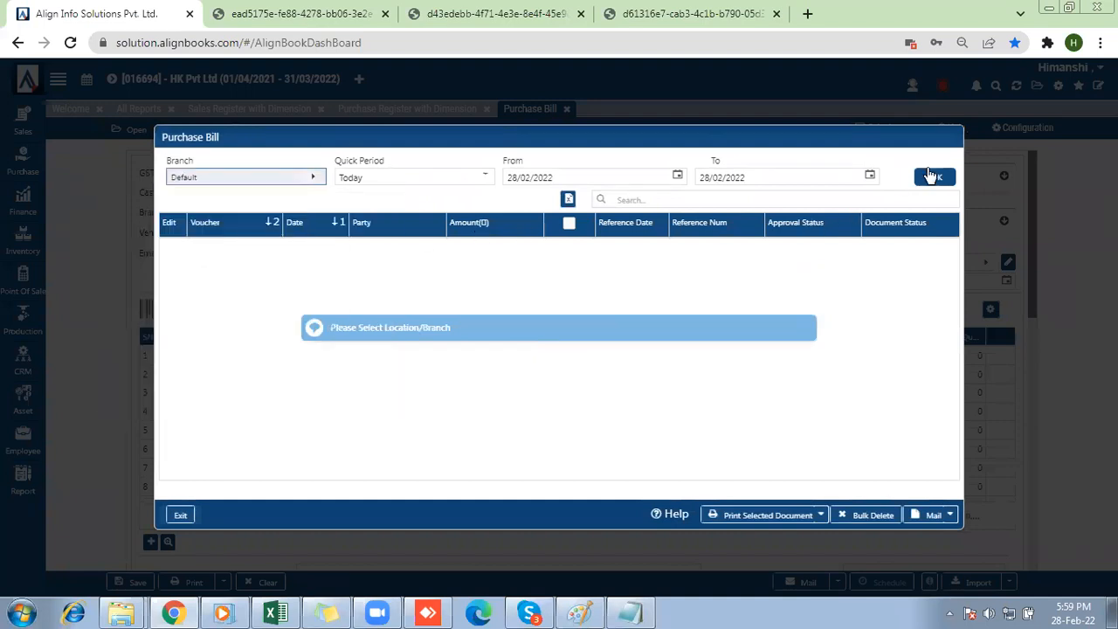
left_click(930, 178)
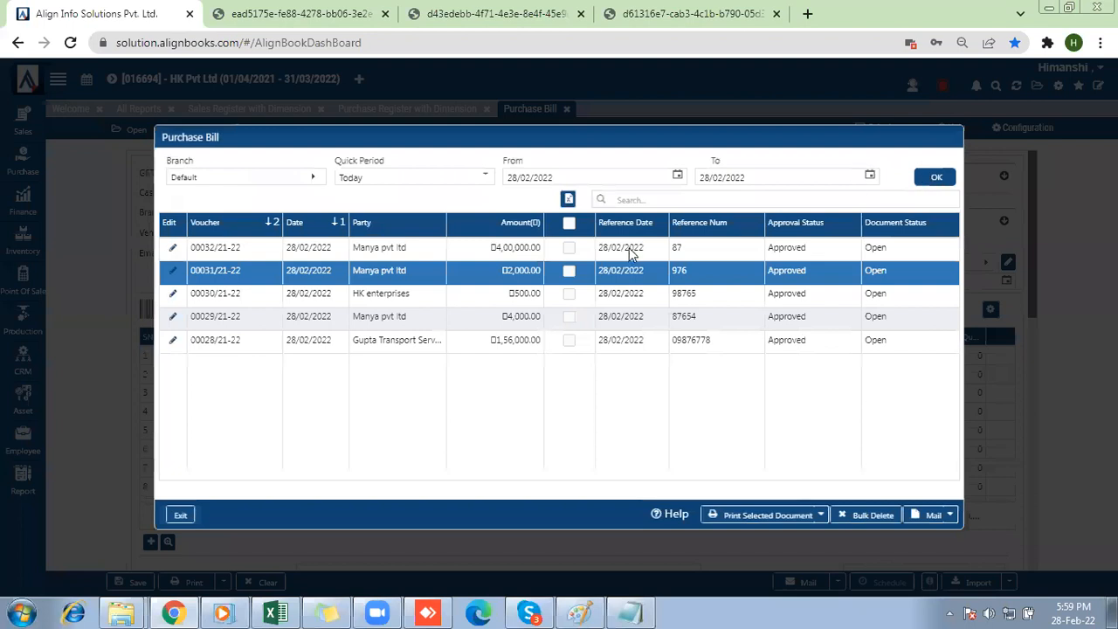
double_click(505, 248)
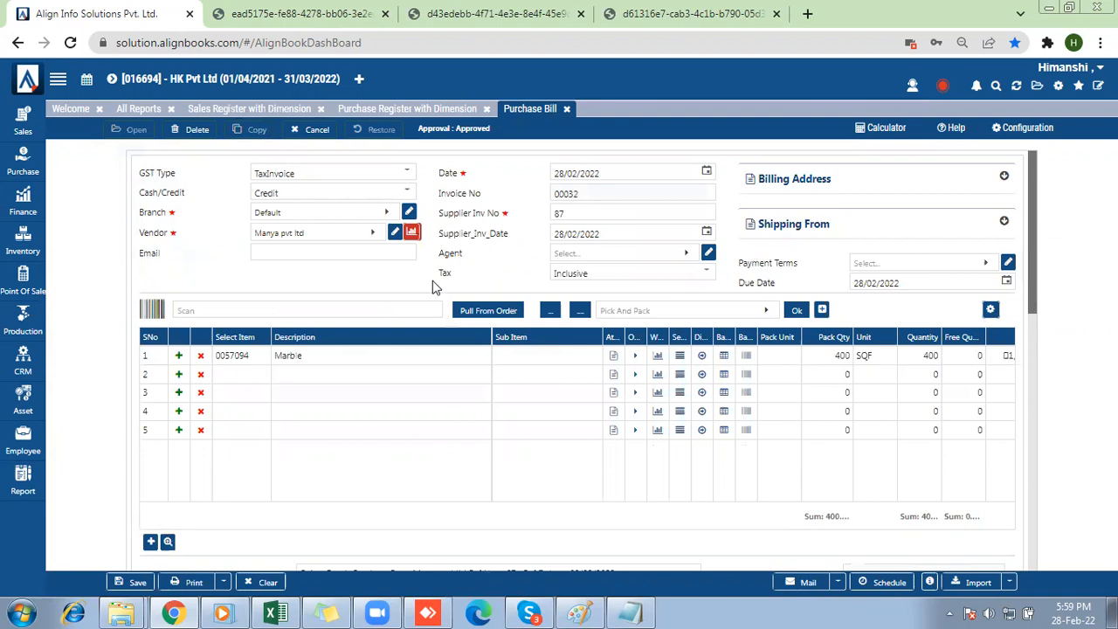
left_click(132, 582)
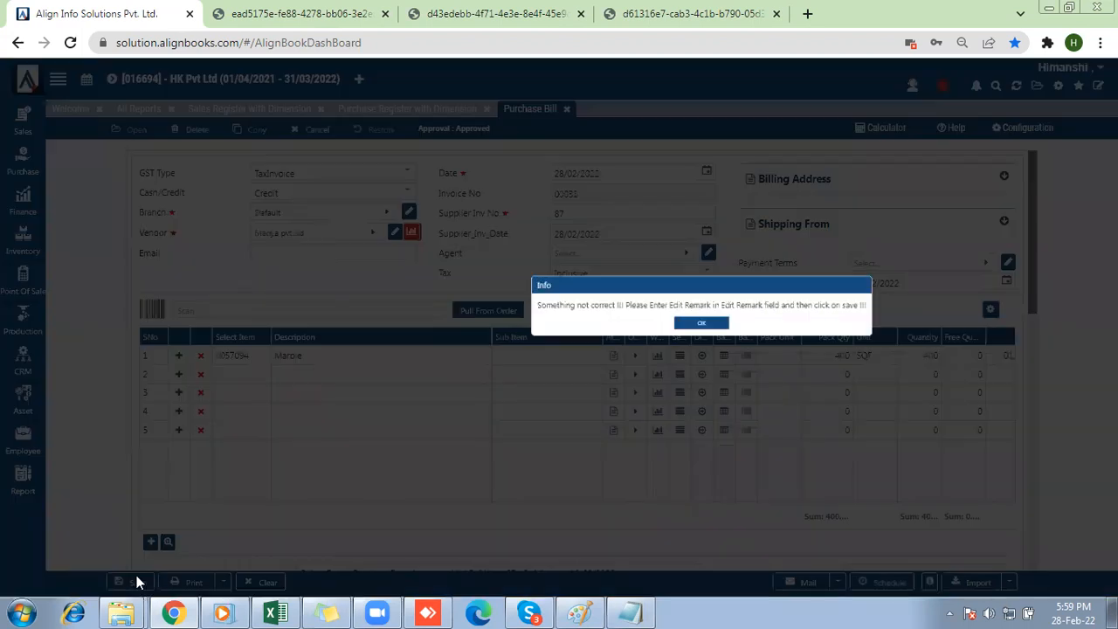
left_click(702, 329)
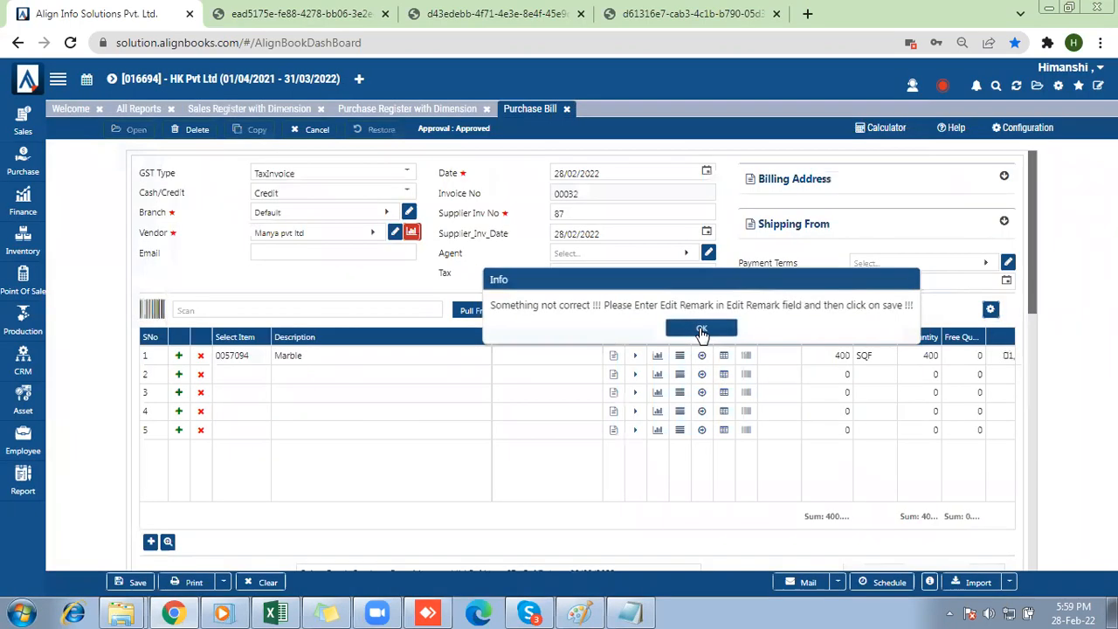
Refresh Purchase Register with Dimension and filter it to Today with Sundry Trade Debtors as Party GL.
left_click(359, 114)
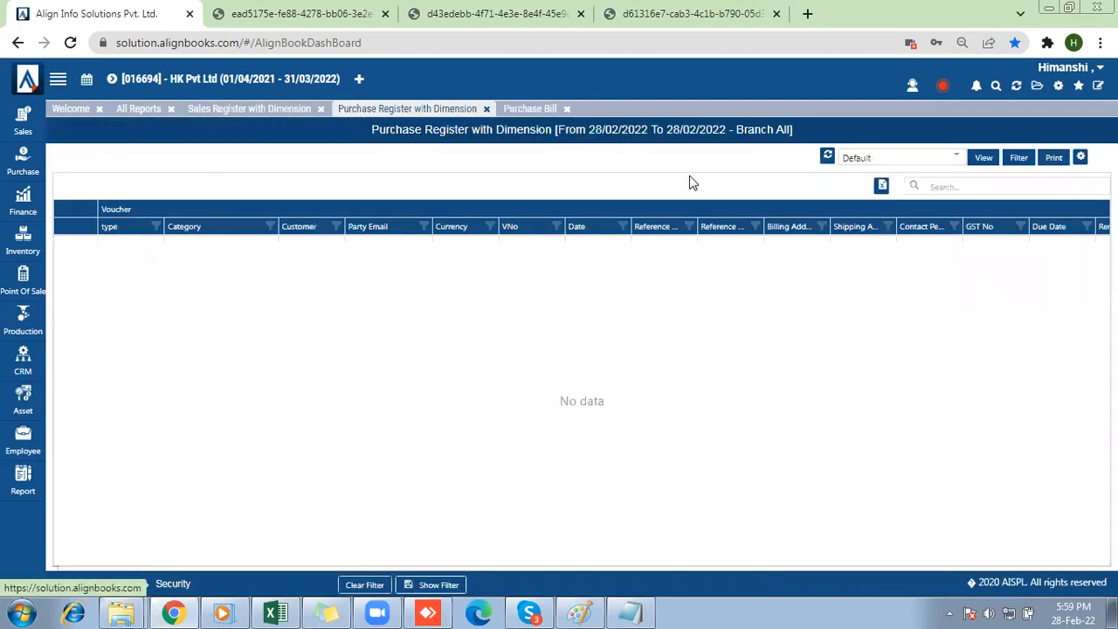
left_click(826, 159)
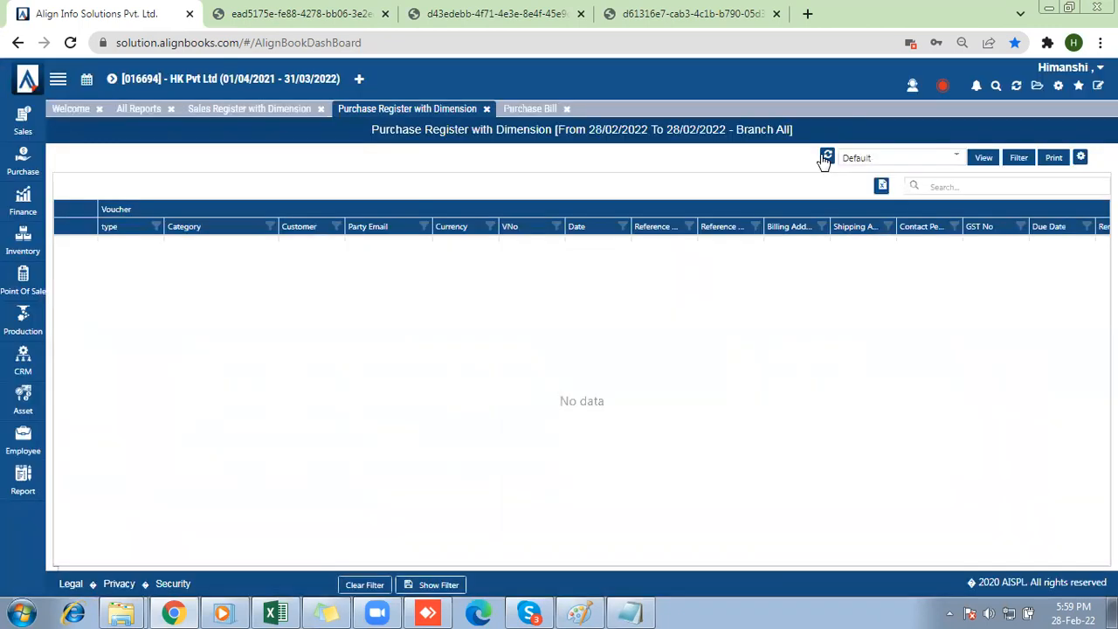
left_click(1019, 158)
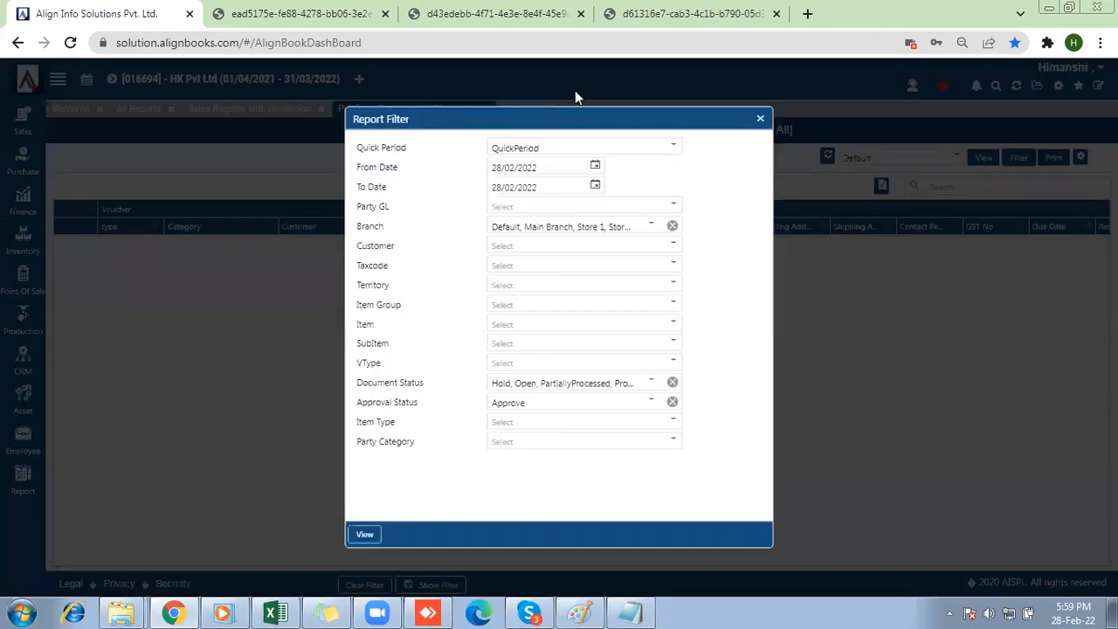
left_click(573, 148)
left_click(510, 167)
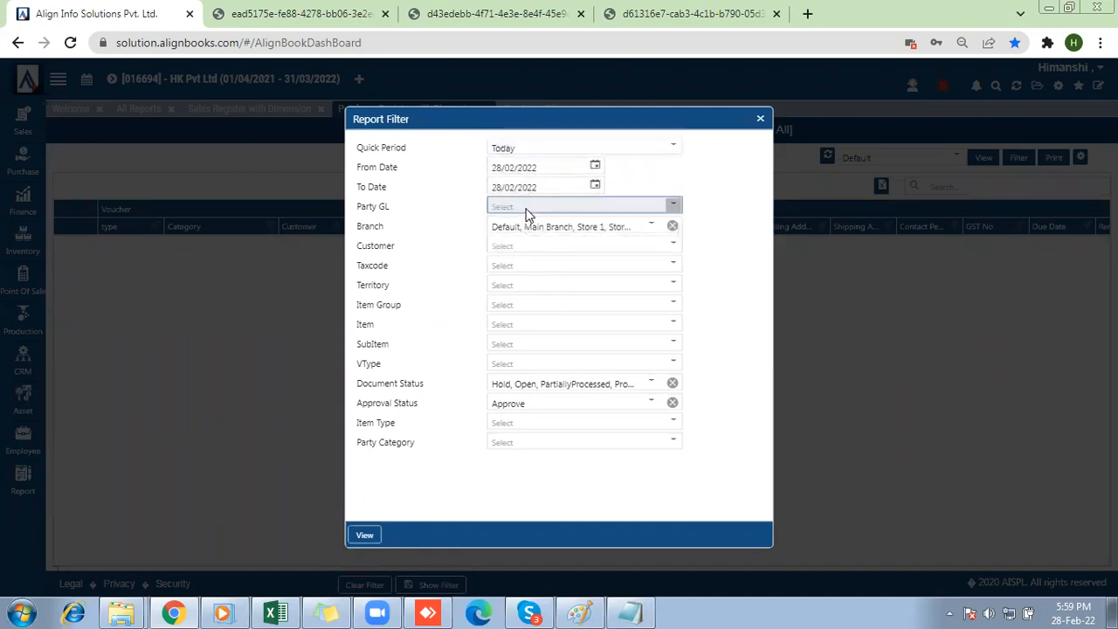
left_click(527, 208)
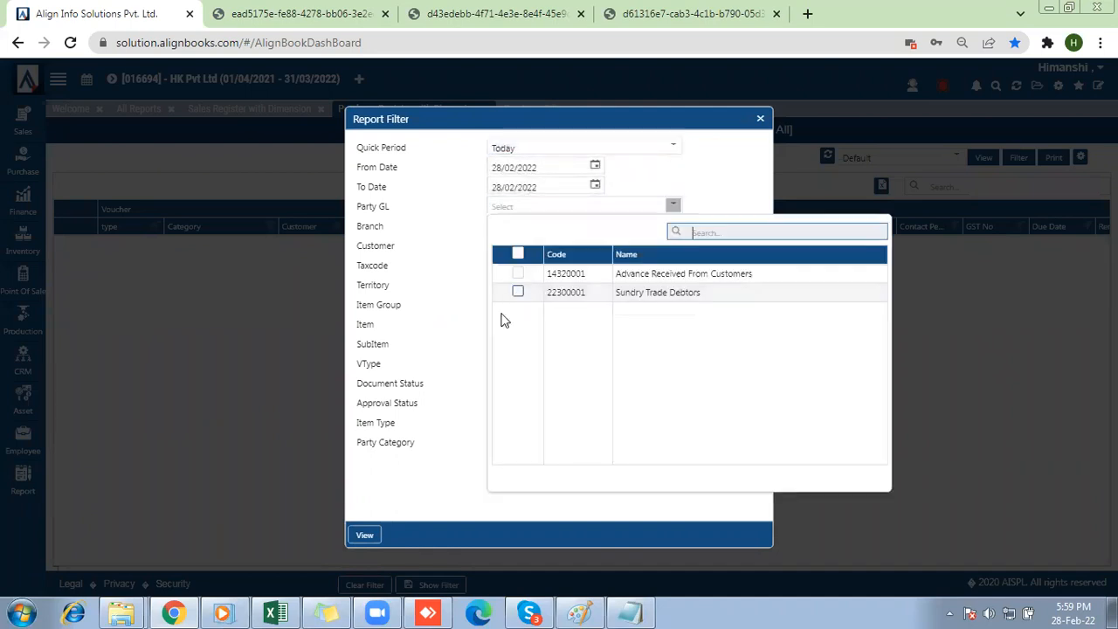
left_click(518, 291)
left_click(367, 532)
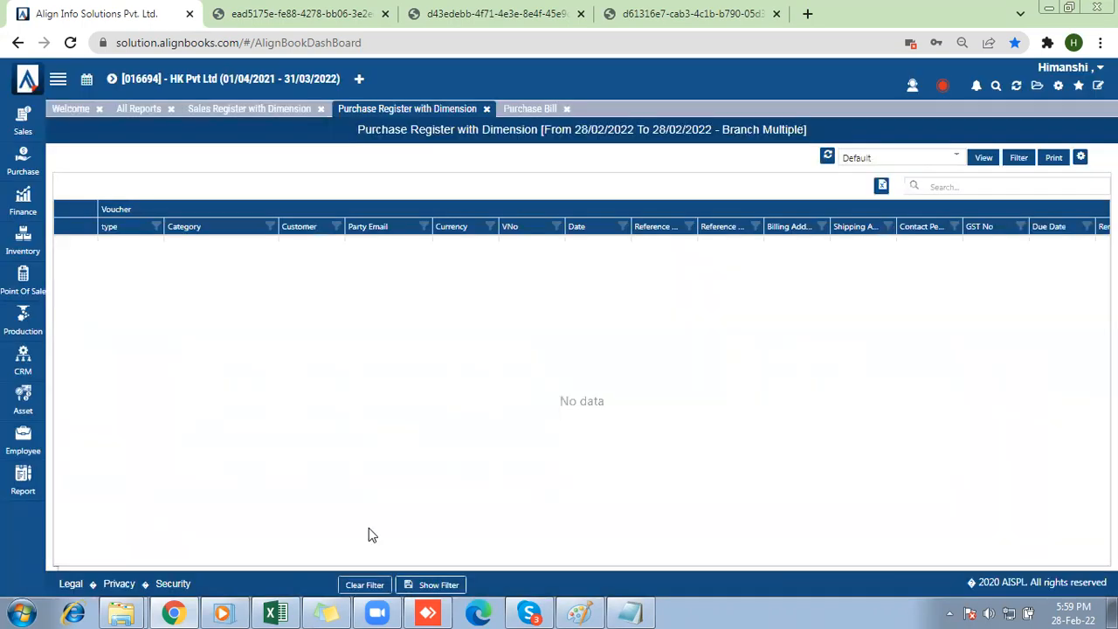
Review the purchase register's report filter, including the Party GL choice, and close it without changes.
left_click(1019, 157)
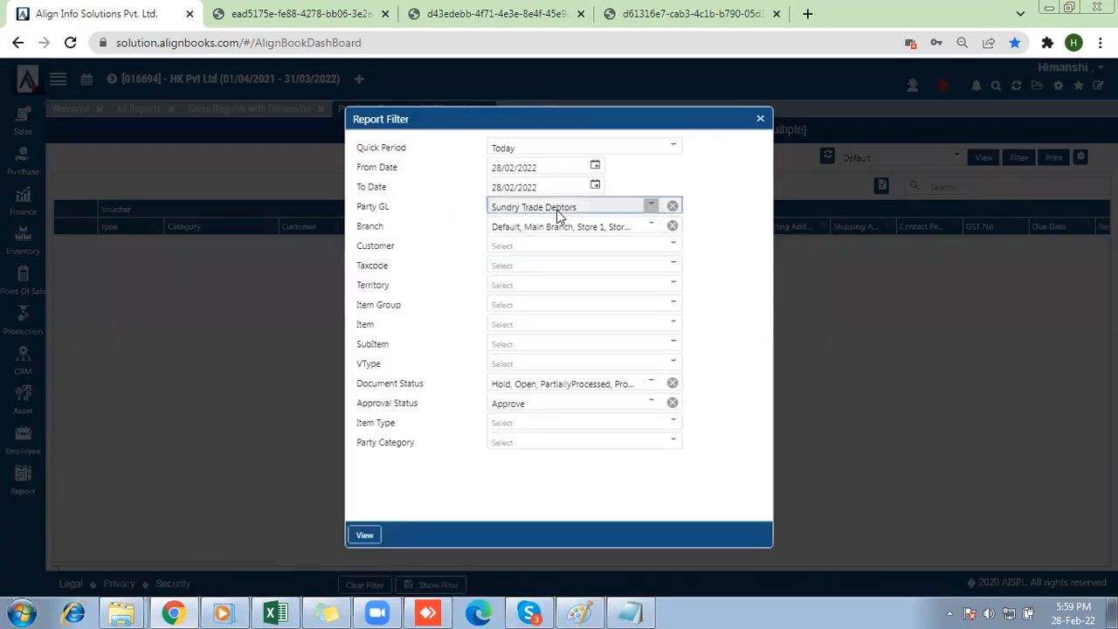
left_click(559, 215)
left_click(462, 317)
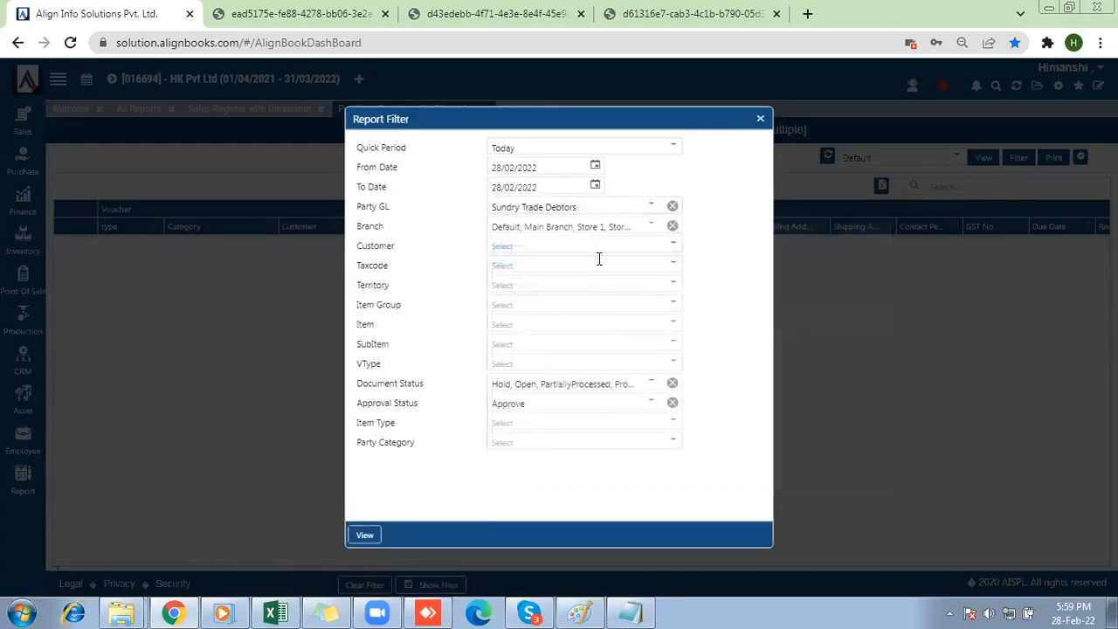
left_click(761, 119)
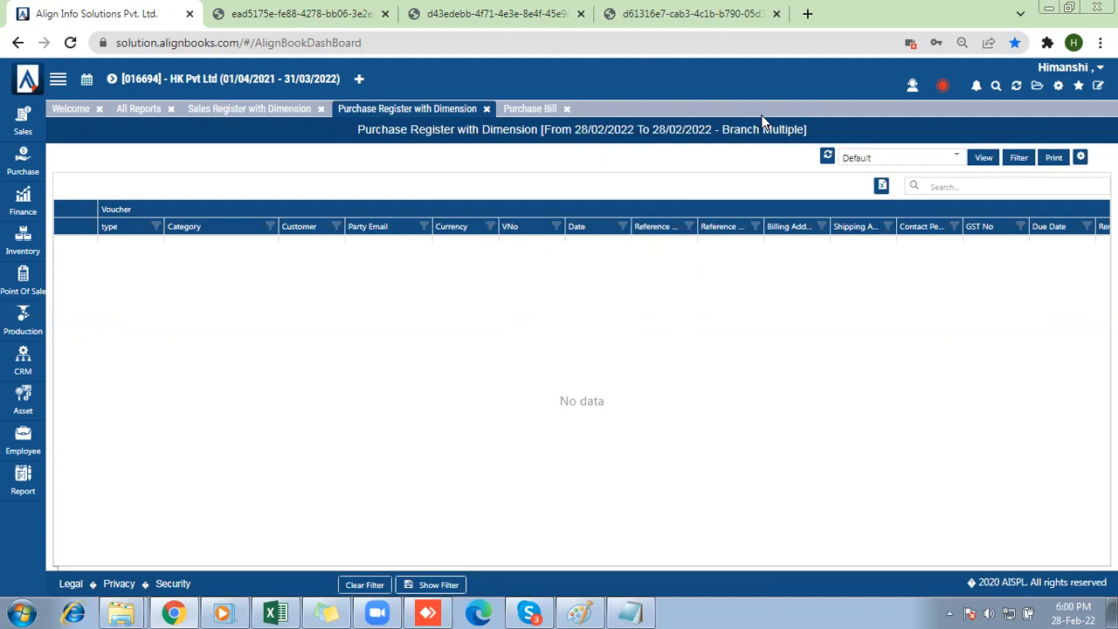
Check the business type list in the Notepad notes, then open the general preferences of Company Setup.
left_click(634, 613)
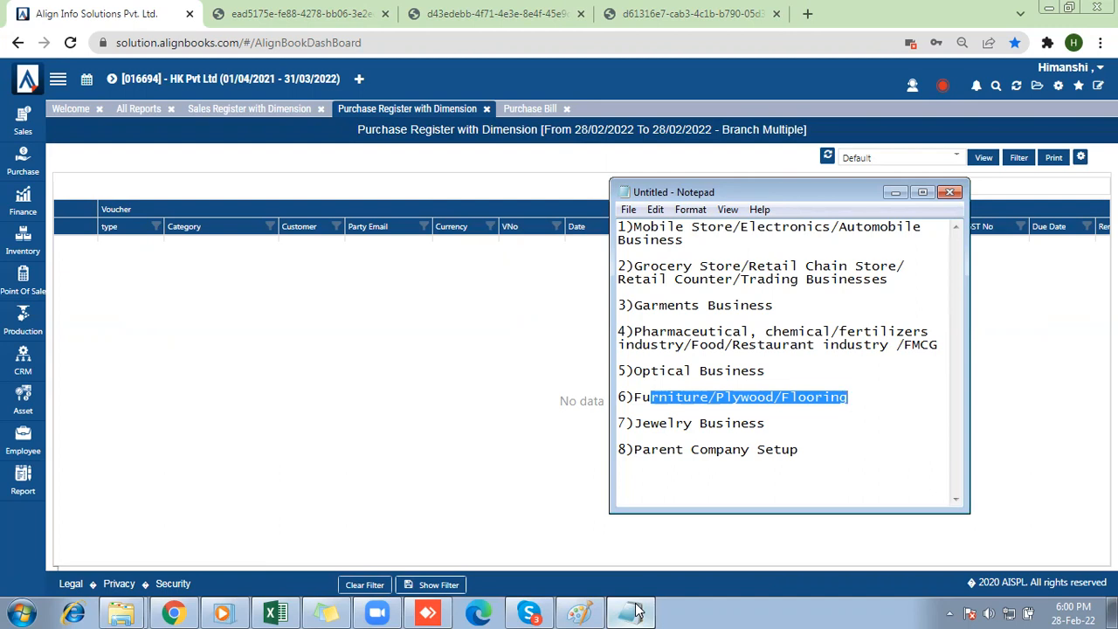
left_click(894, 193)
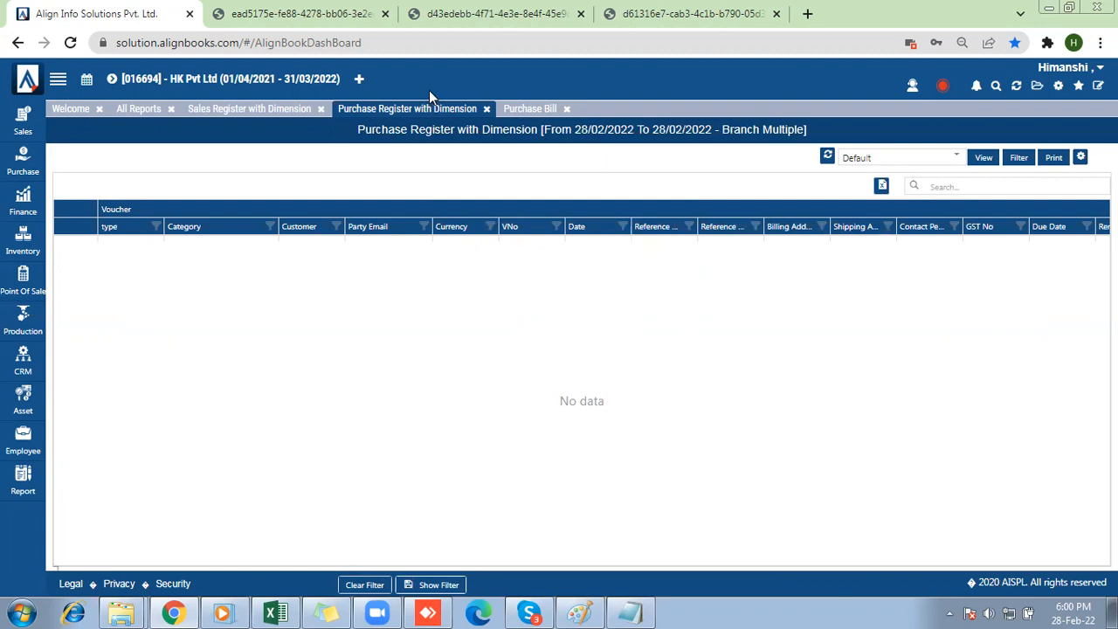
left_click(1058, 87)
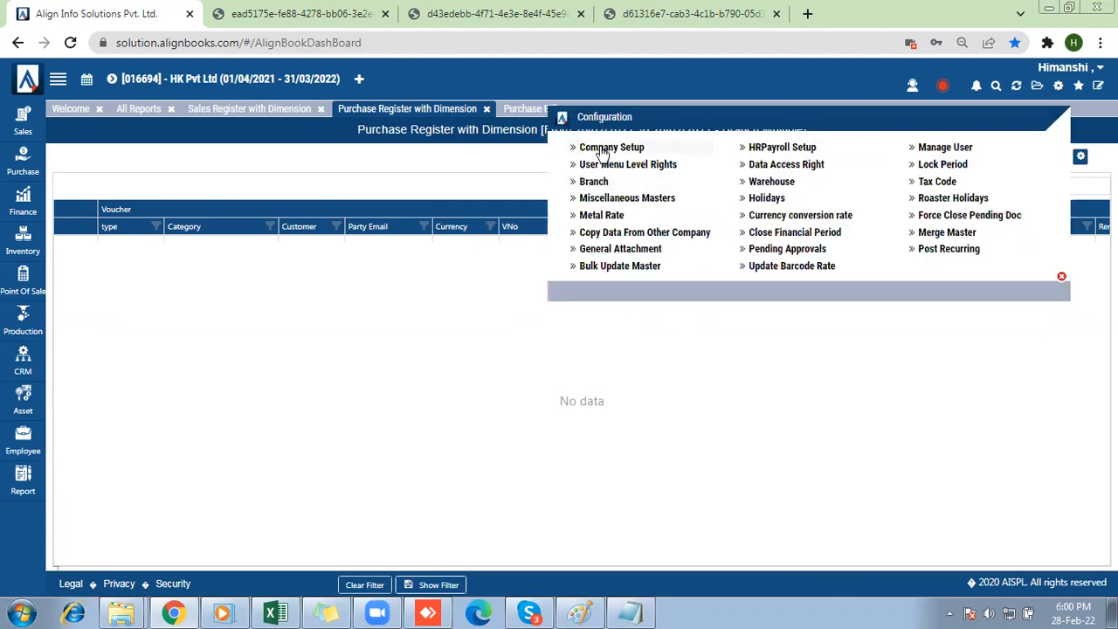
left_click(603, 150)
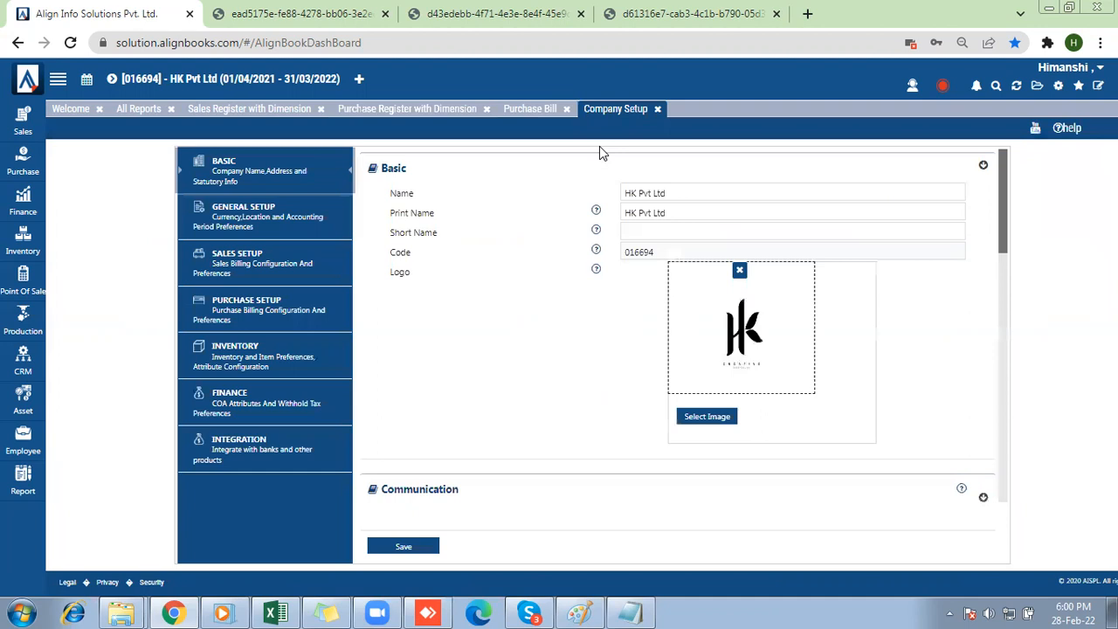
left_click(223, 215)
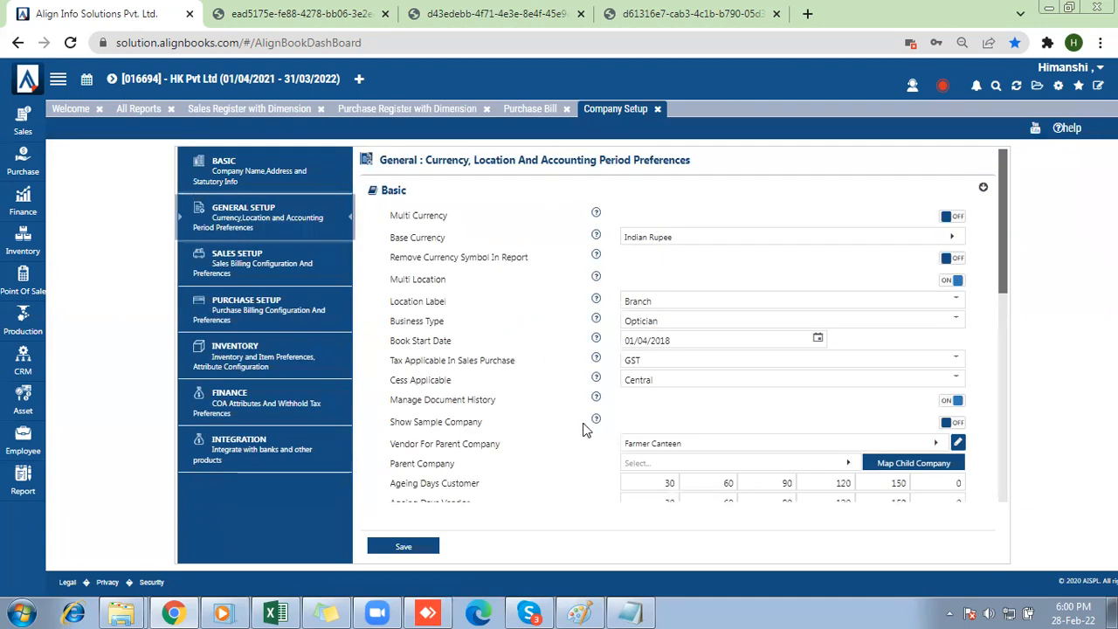
Change the company's Business Type to Jewellery and save the company setup.
left_click(798, 318)
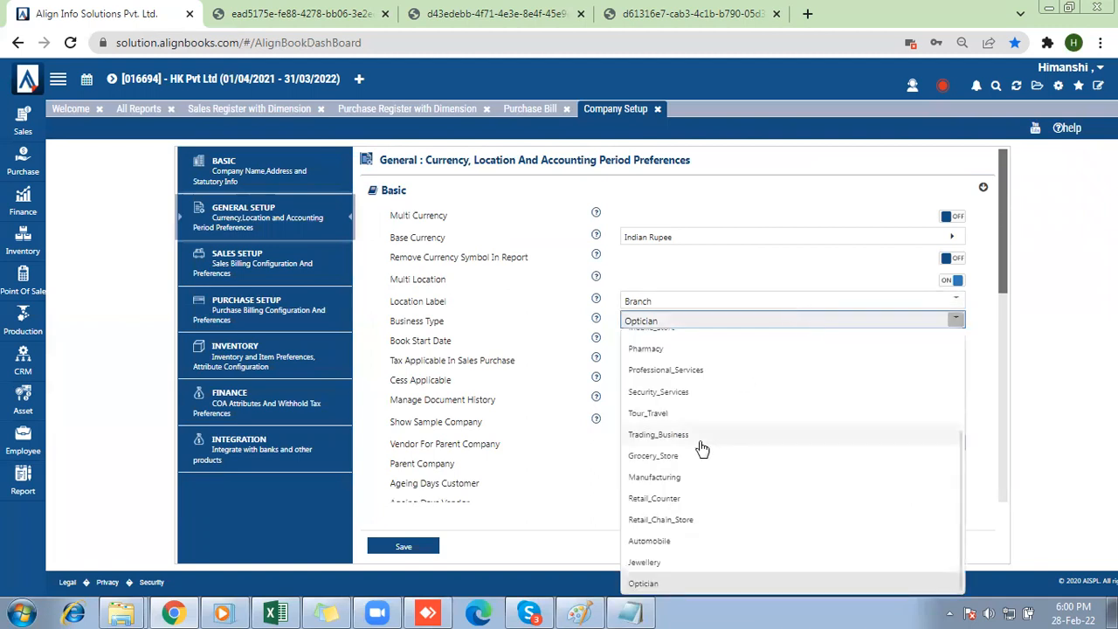
key("Down")
key("p")
key("Down")
key("Down")
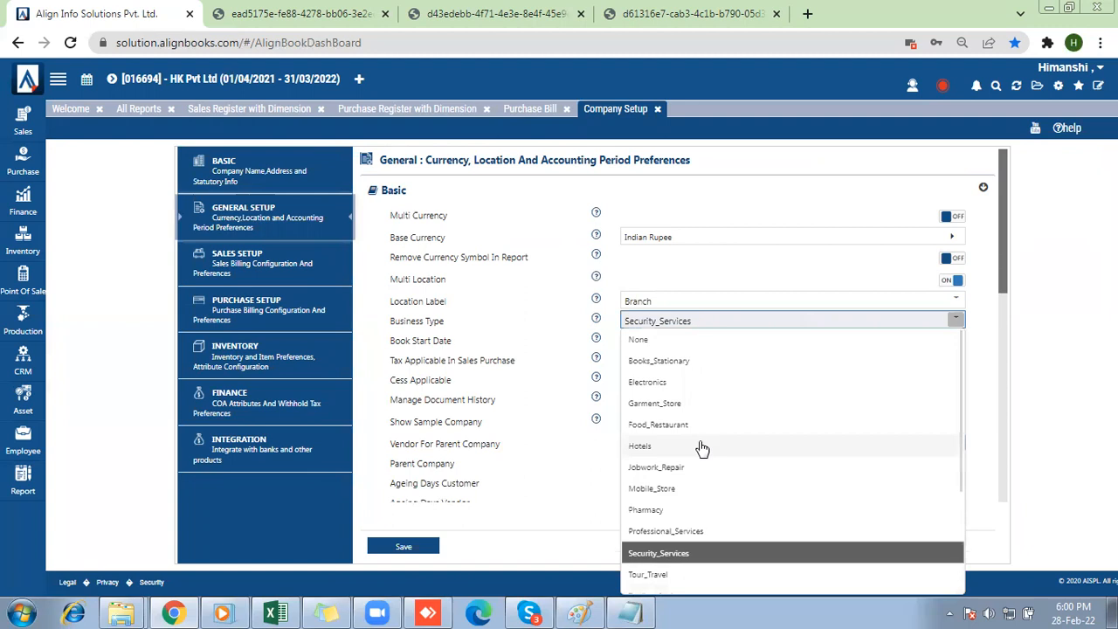
key("Up")
key("Down")
key("Down")
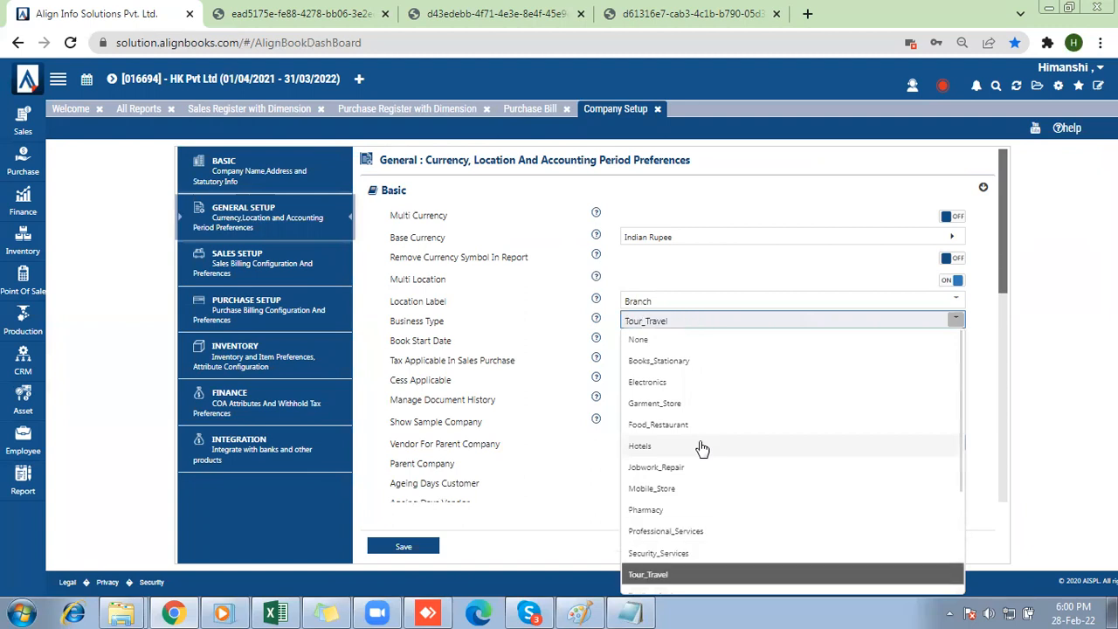
key("Down")
key("Down")
key("Down")
key("Down")
key("Down")
key("Down")
key("Down")
key("Down")
key("Down")
key("Down")
key("Up")
key("Up")
key("Up")
key("Return")
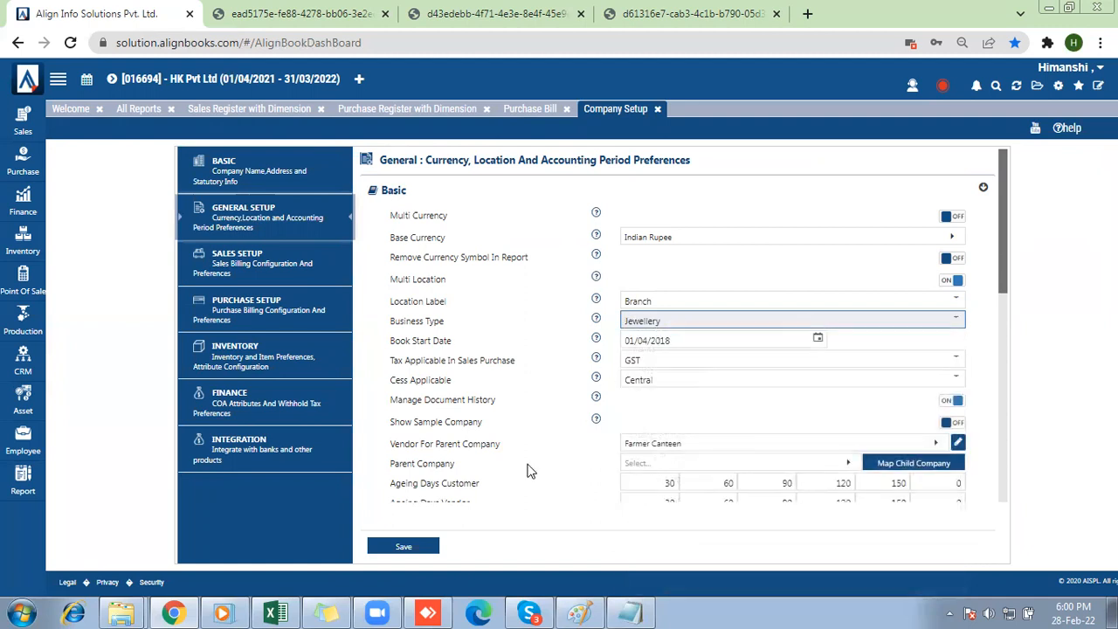
left_click(381, 546)
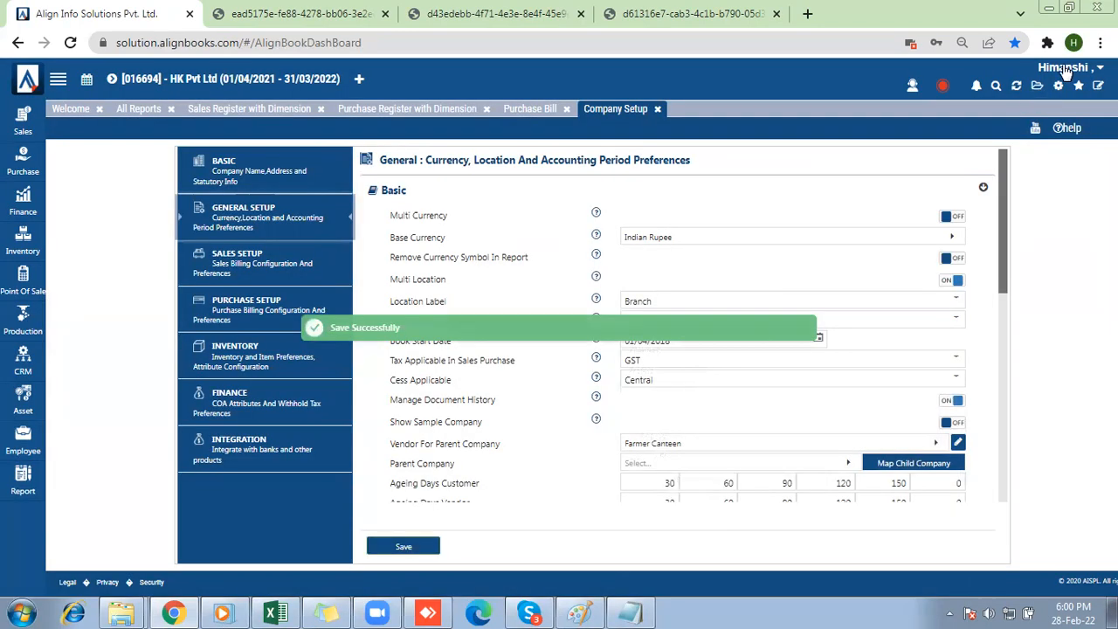
Log out of the account, sign back in with the prefilled credentials, and dismiss the AlignBooks KYC form.
left_click(1066, 70)
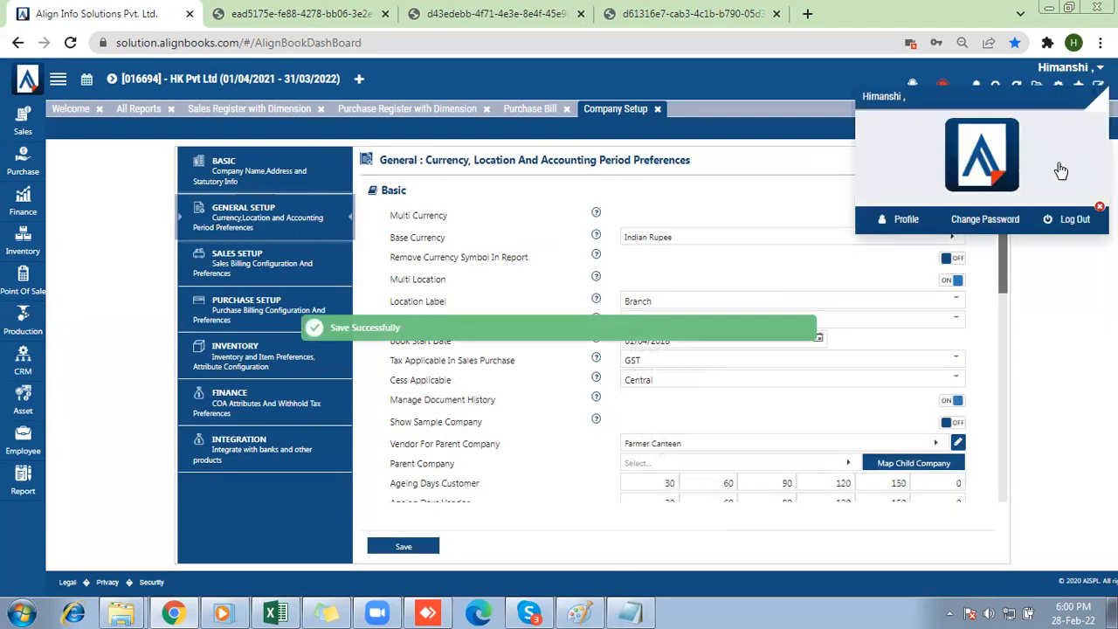
left_click(1060, 223)
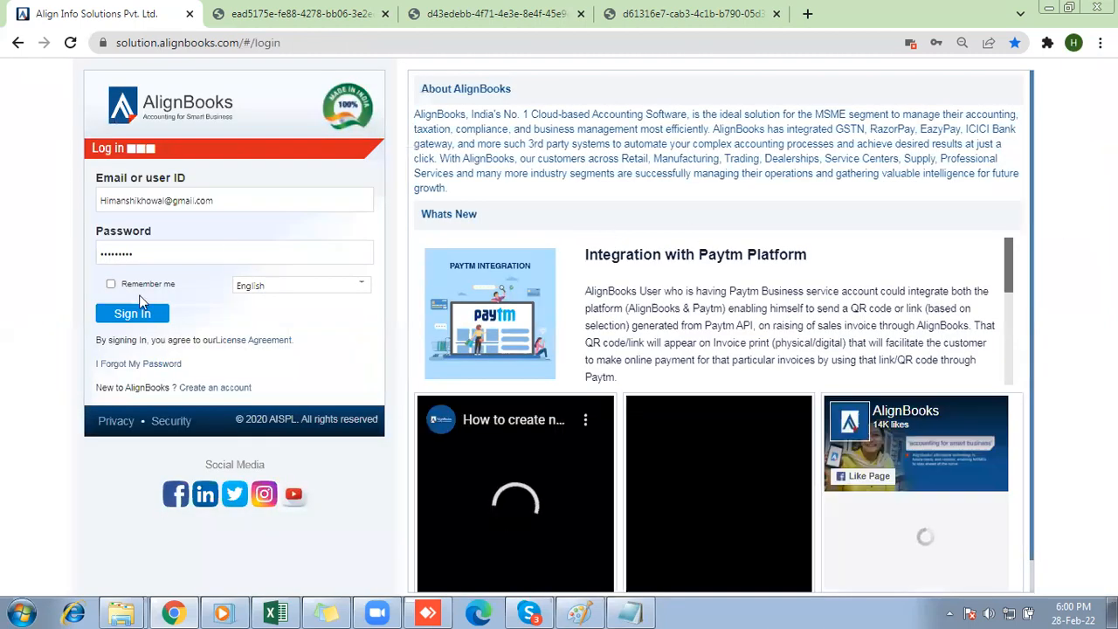
left_click(136, 314)
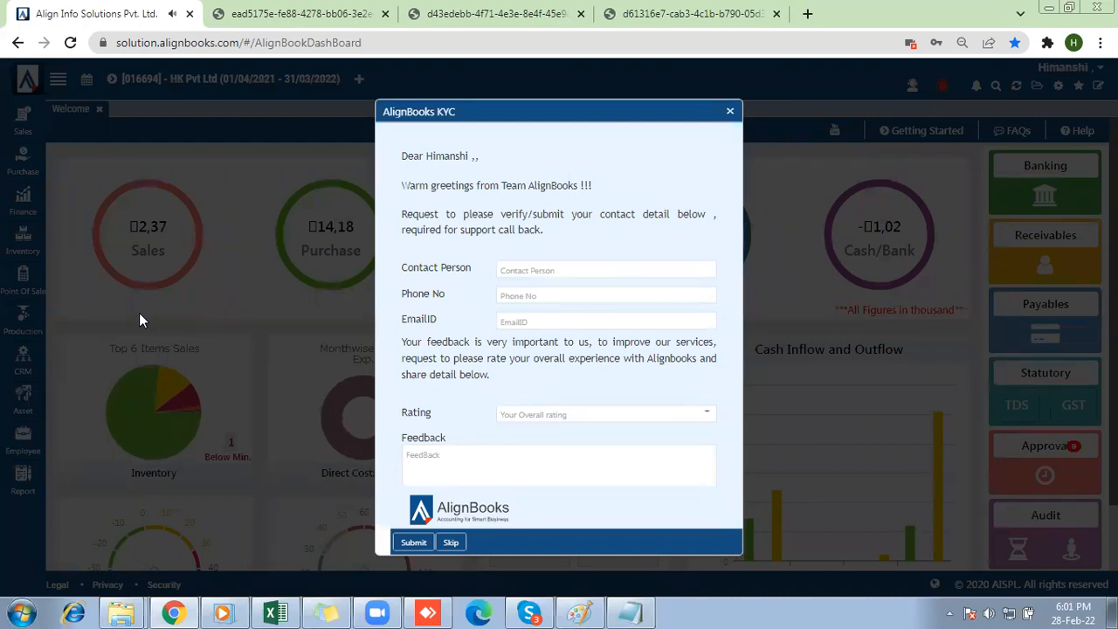
left_click(731, 112)
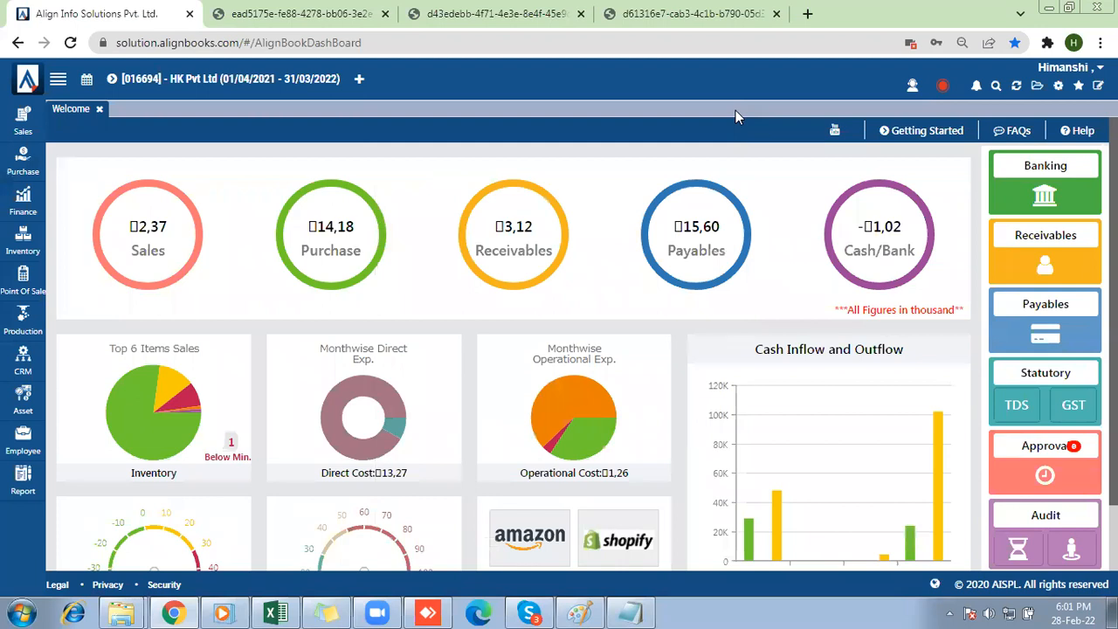
Open the Item Master from the Inventory module and start creating a new item of the Inventory kind.
left_click(26, 128)
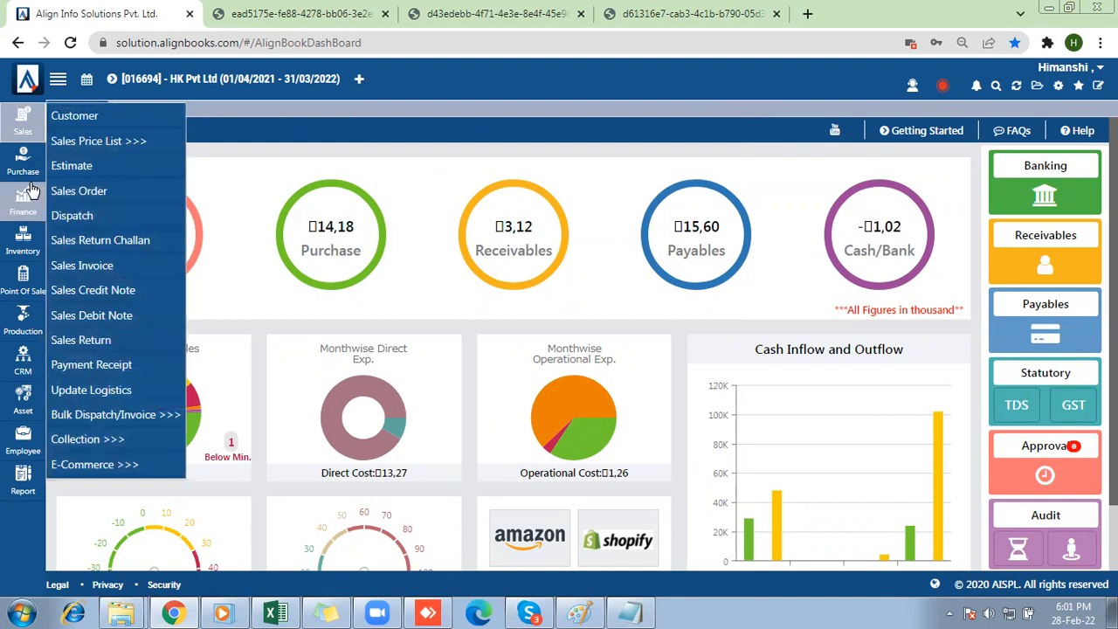
left_click(28, 243)
left_click(60, 241)
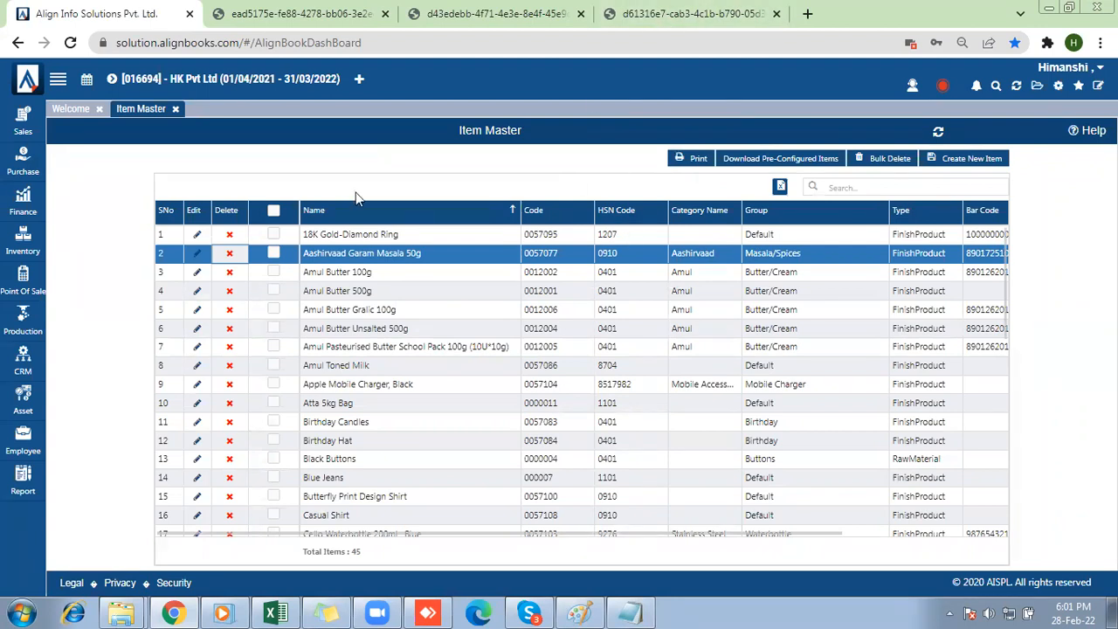
left_click(943, 161)
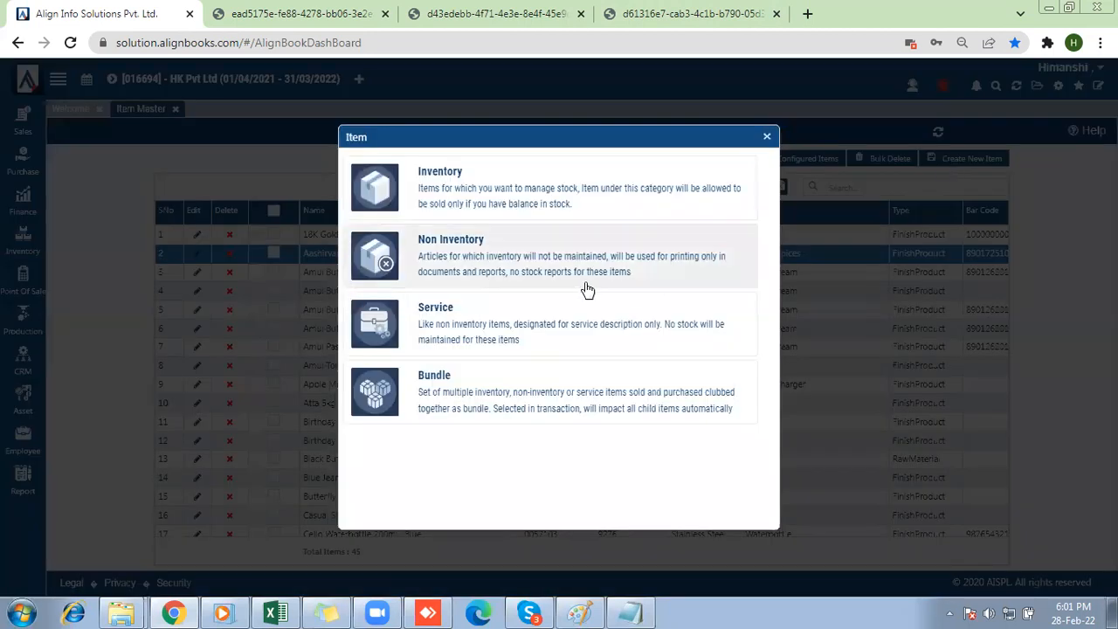
left_click(520, 213)
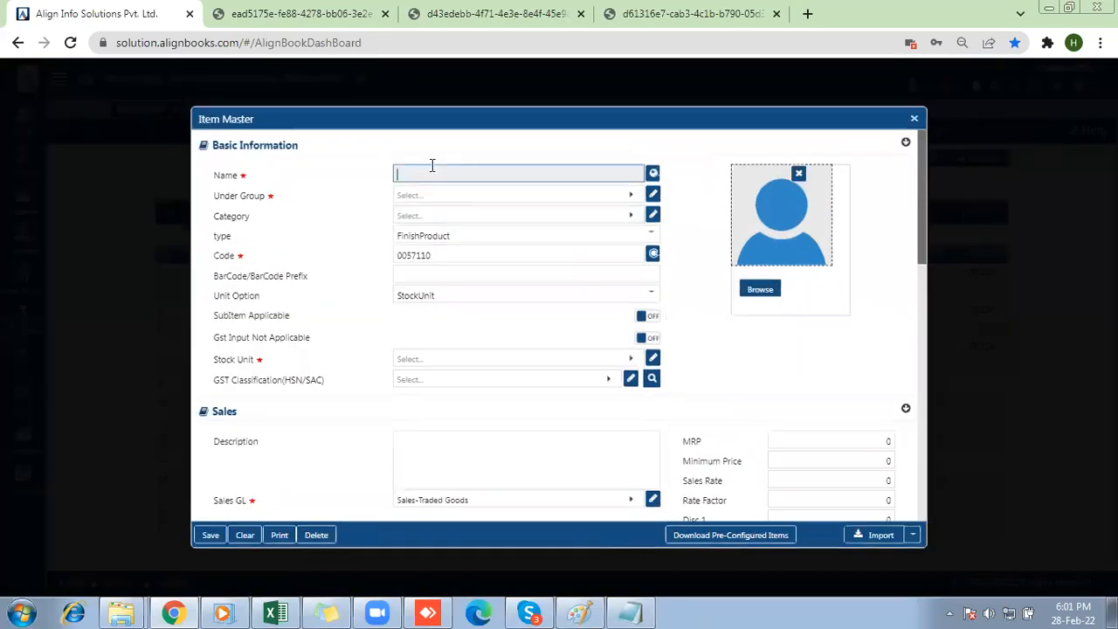
Name the new item "Gold Studded Earings" and place it under the Default group.
type("Gold Ea")
type("r")
type("ringr")
type("stud")
type("de")
key("BackSpace")
key("BackSpace")
key("BackSpace")
key("BackSpace")
key("BackSpace")
key("BackSpace")
key("BackSpace")
key("BackSpace")
key("BackSpace")
key("BackSpace")
type("Studded Ea")
key("End")
key("BackSpace")
type("s")
left_click(431, 194)
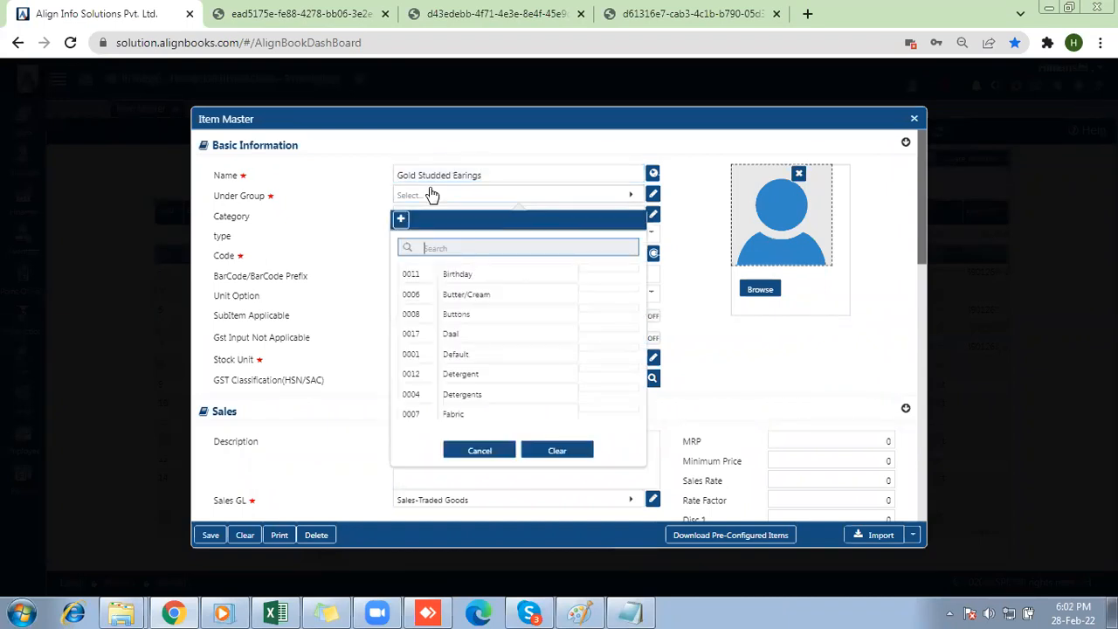
left_click(455, 356)
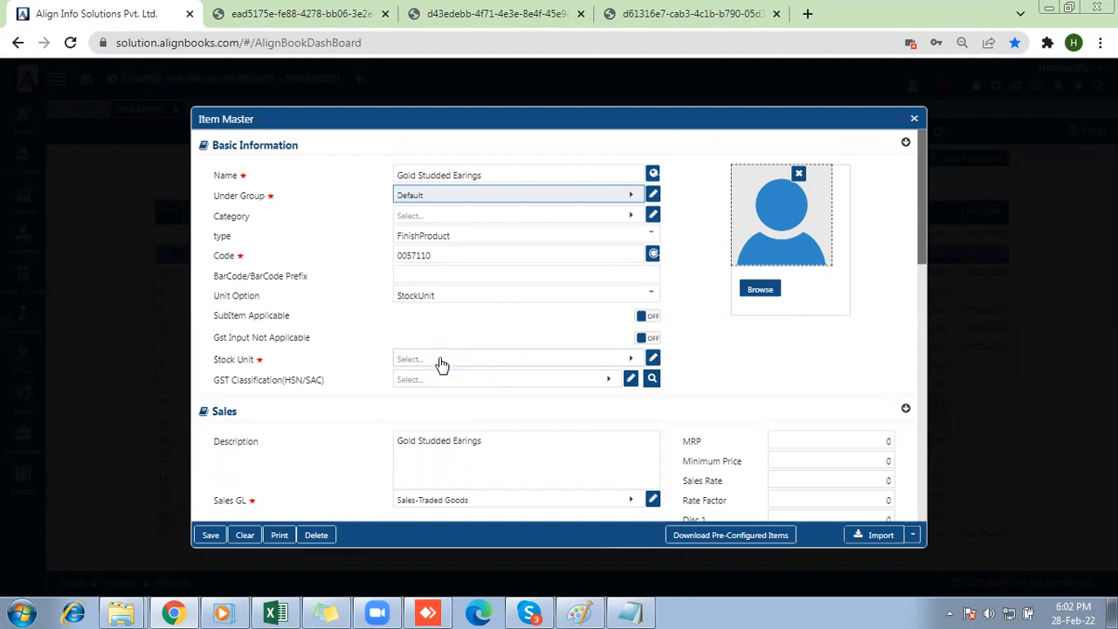
Set the item's Stock Unit to NOS.
left_click(439, 364)
type("Nos")
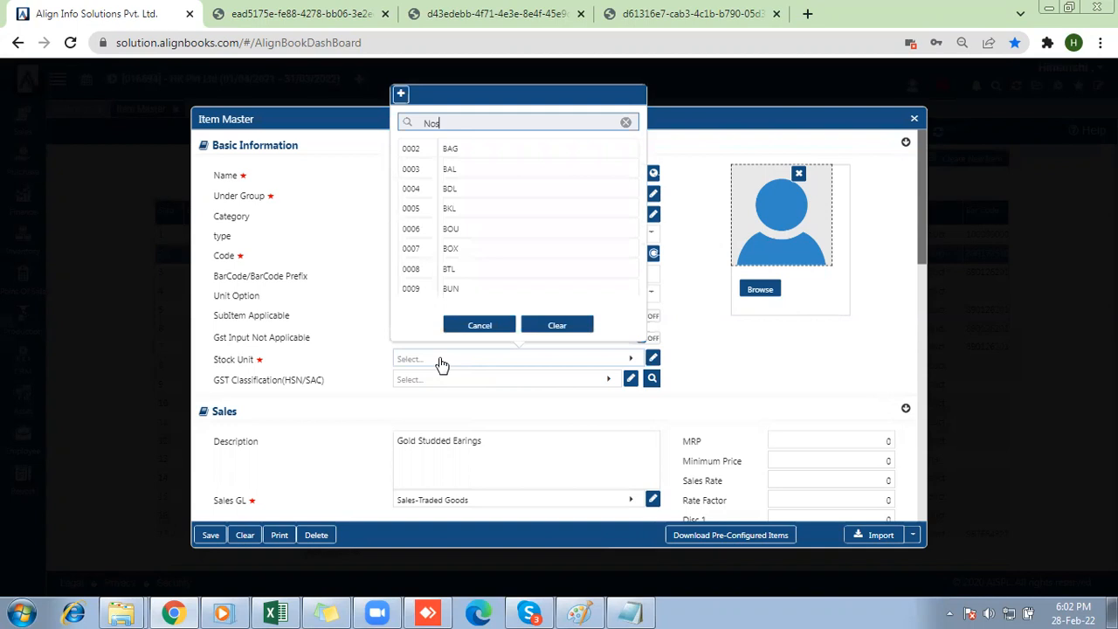
left_click(452, 149)
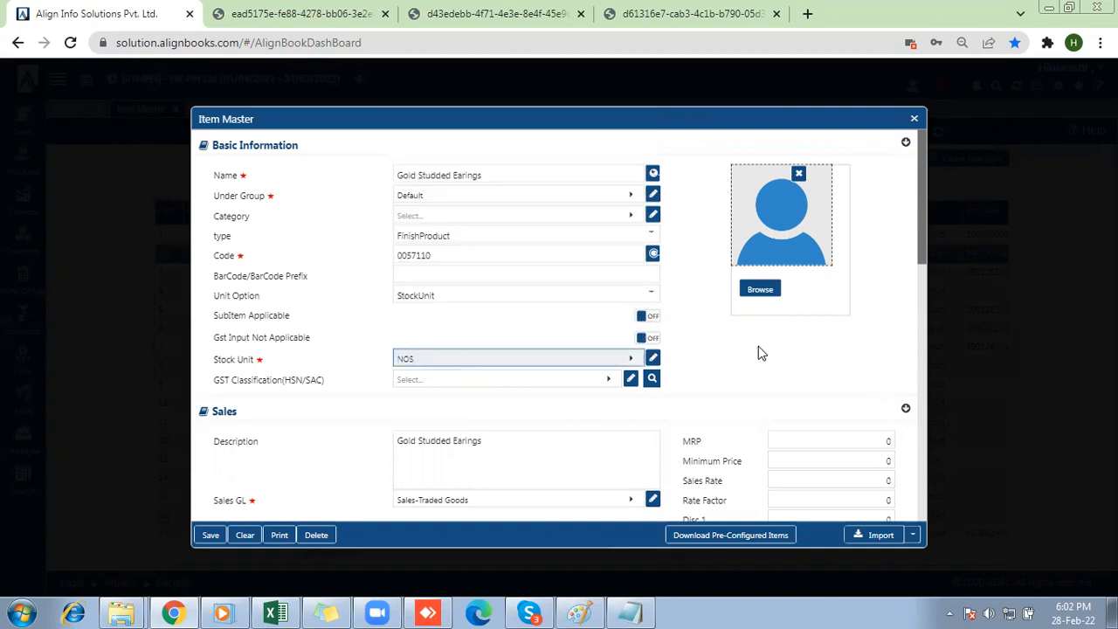
Set the Item Type in the item's Inventory section to JwlStuddedJewelleryGold.
scroll(922, 410, "down", 4)
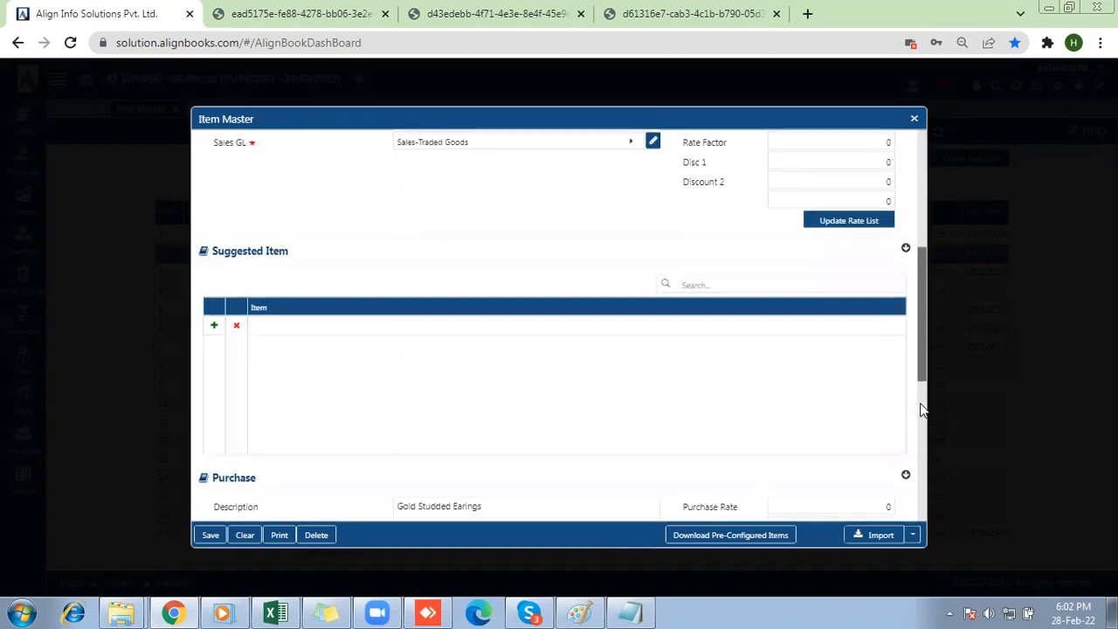
scroll(922, 409, "down", 4)
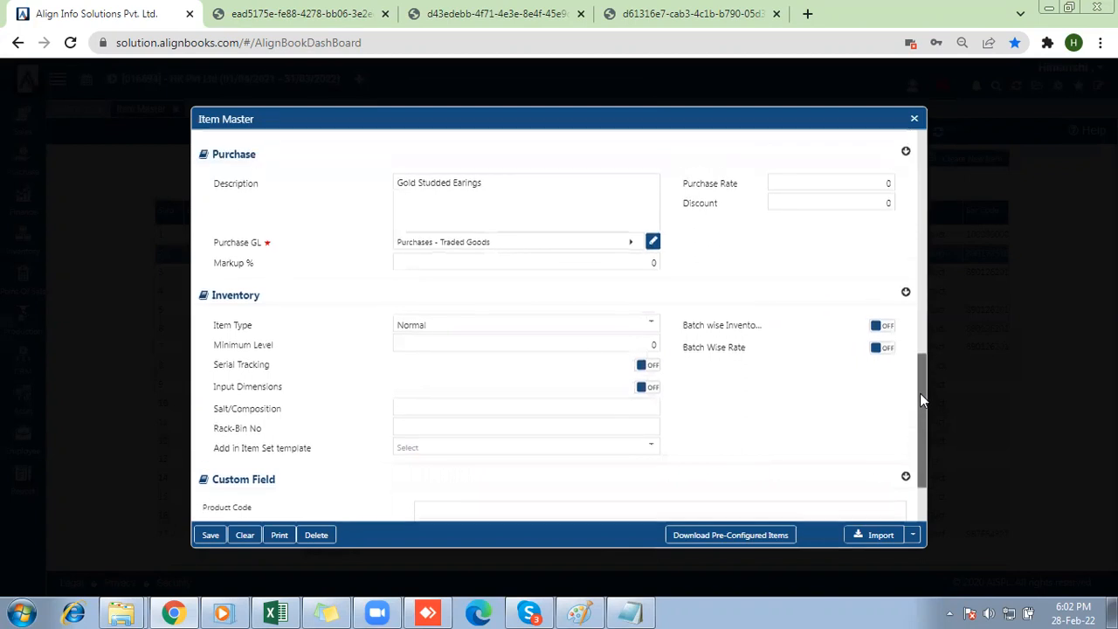
left_click(410, 327)
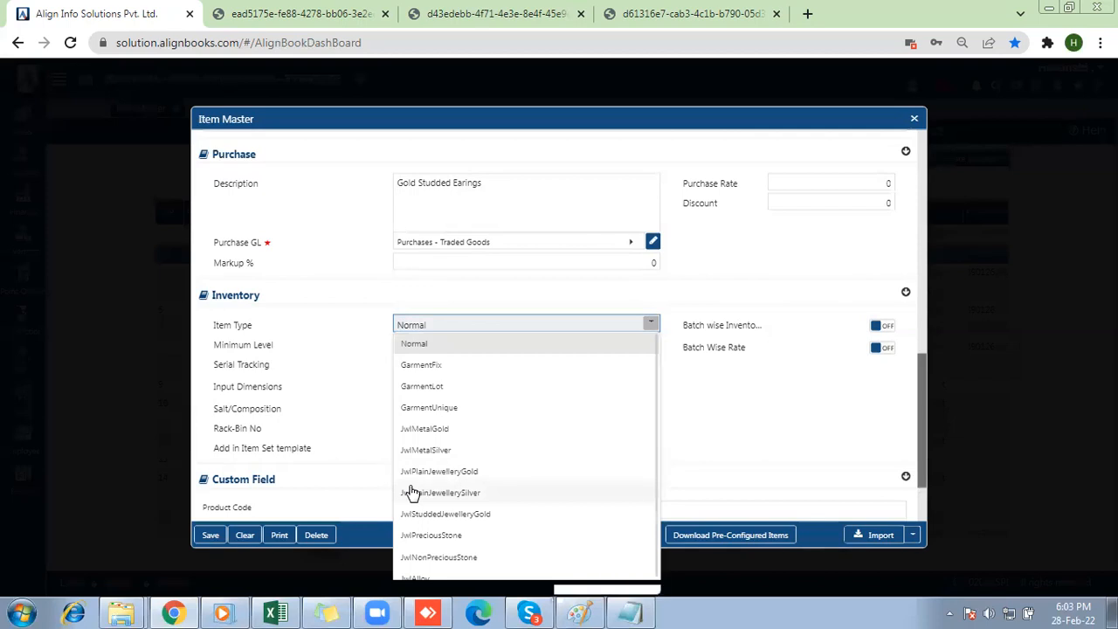
key("Down")
key("Down")
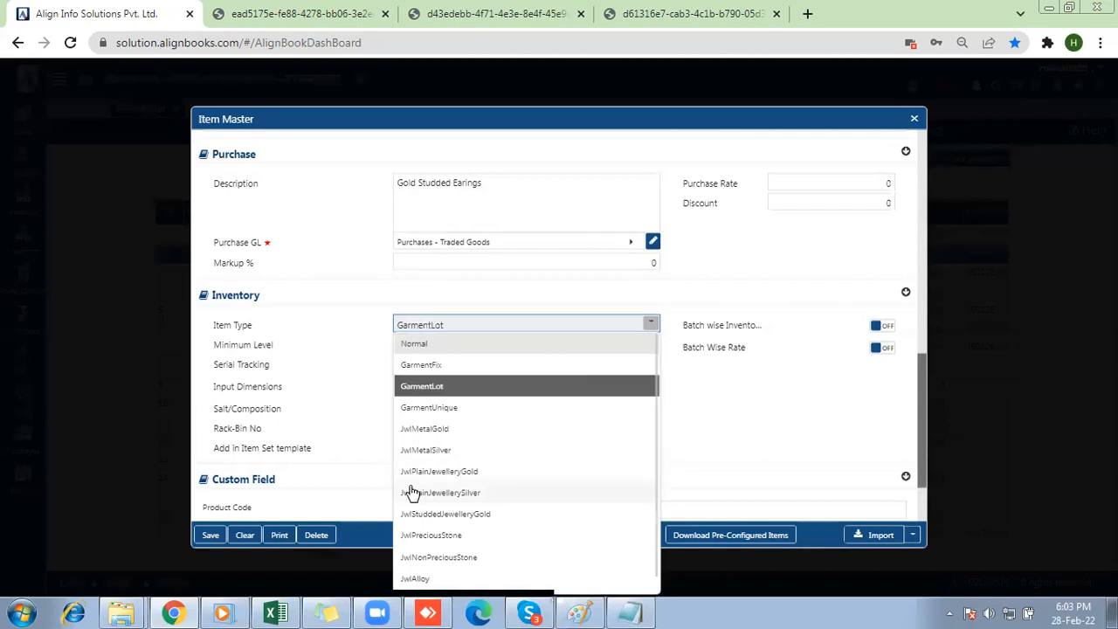
key("Down")
key("Down")
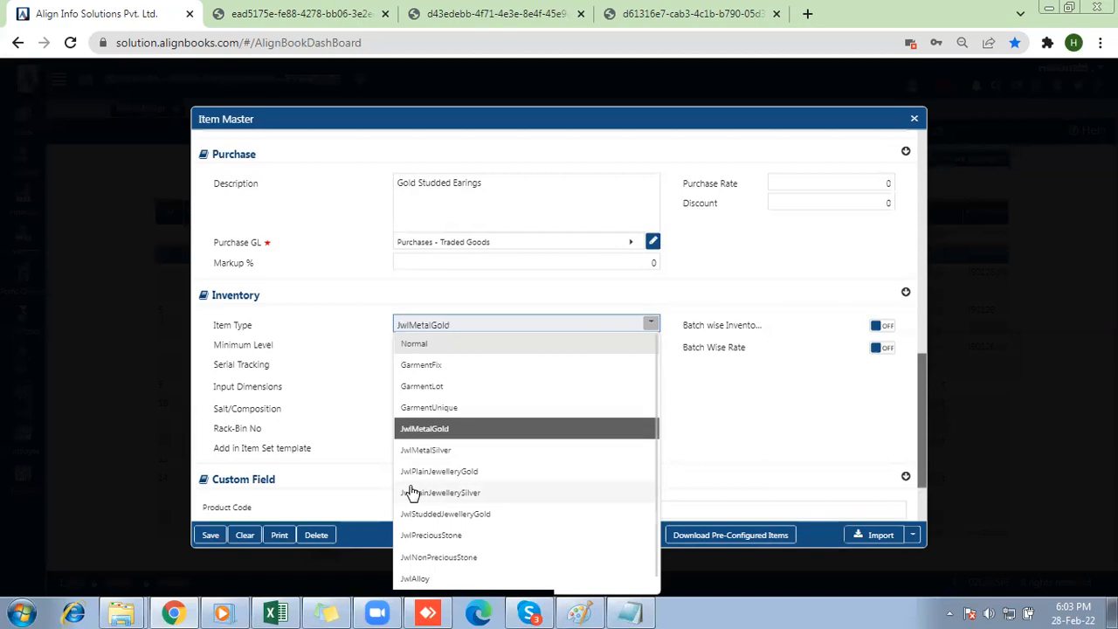
key("Down")
key("Down")
key("Down")
key("Down")
key("Down")
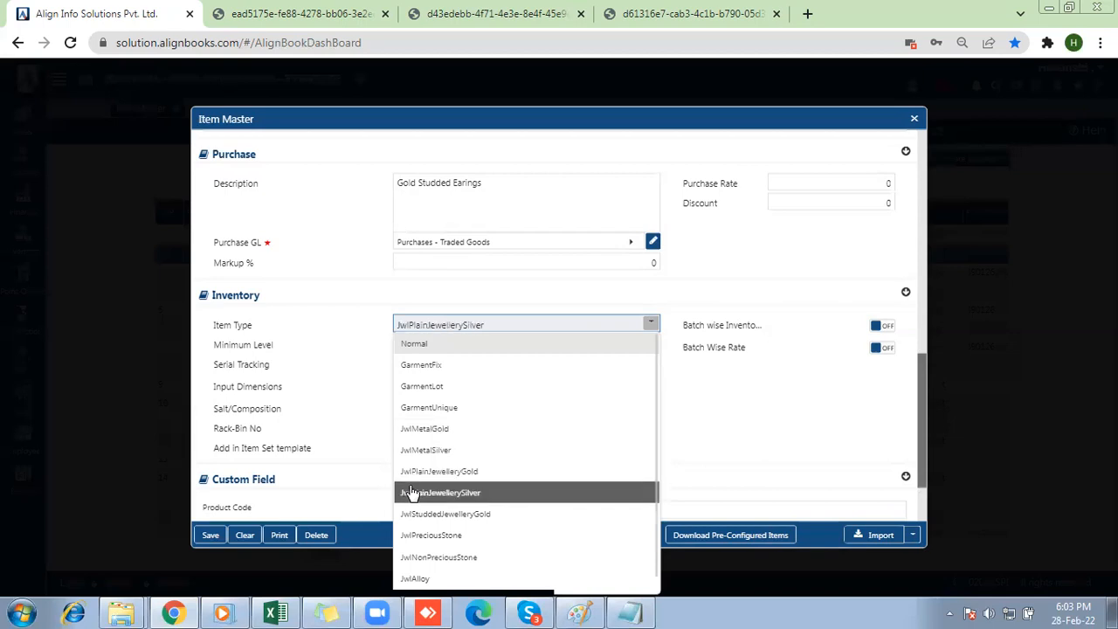
key("Down")
key("Down")
key("Down")
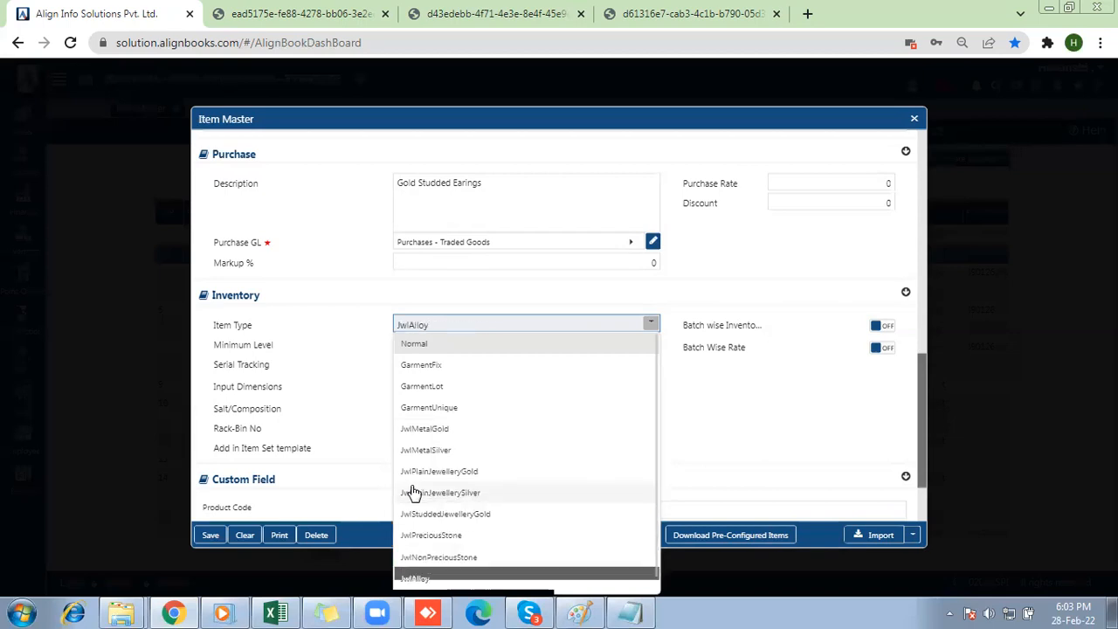
left_click(472, 512)
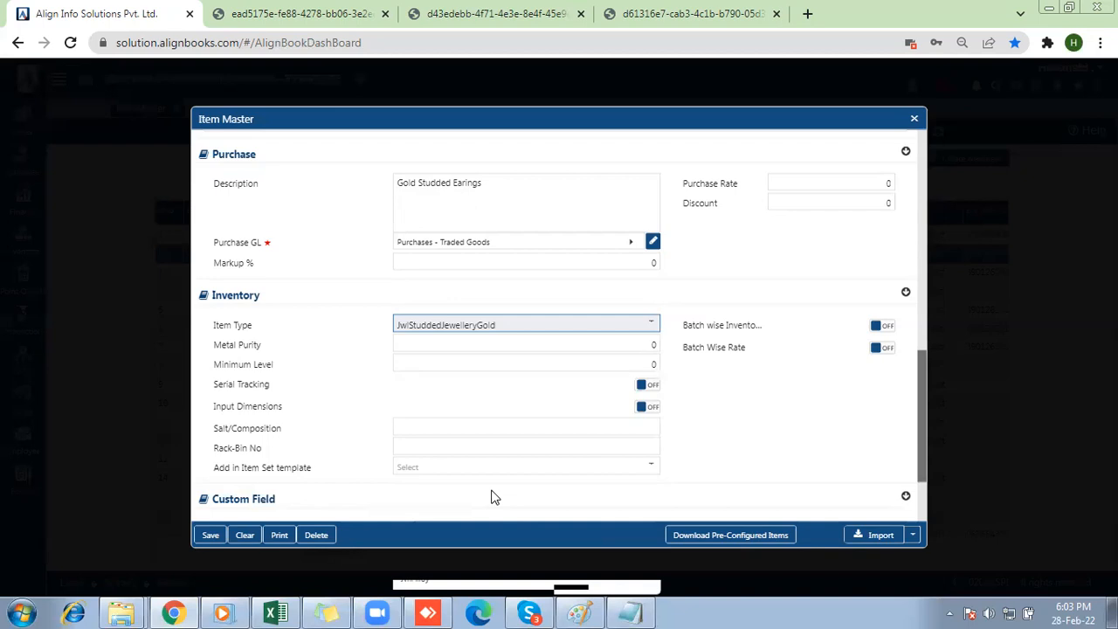
Save the Gold Studded Earings item and close both the item form and the item kind chooser.
left_click(210, 535)
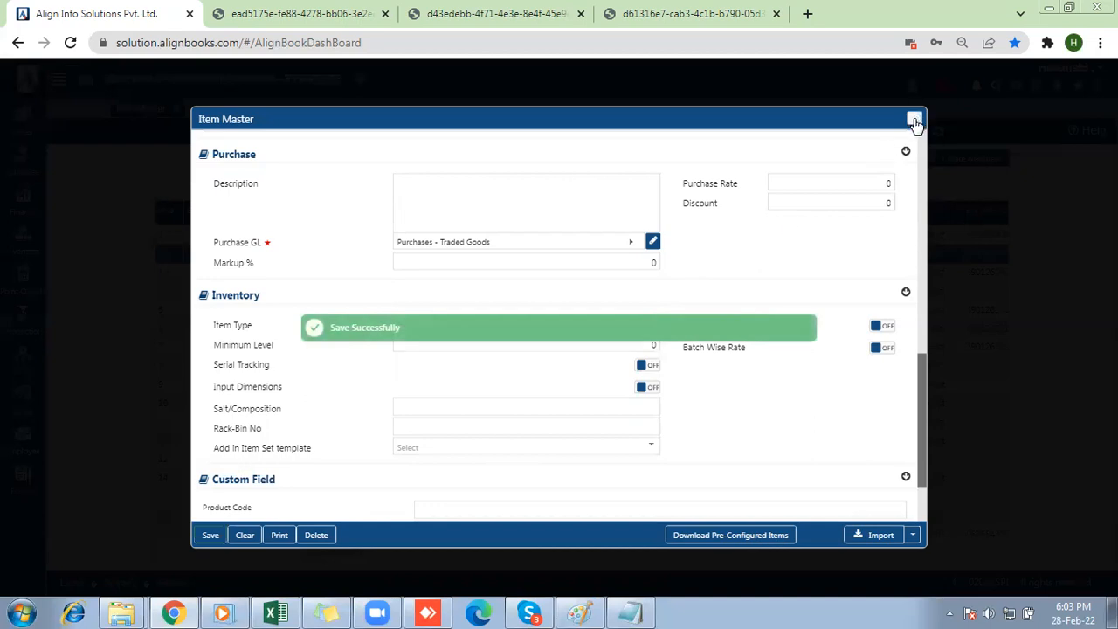
left_click(915, 123)
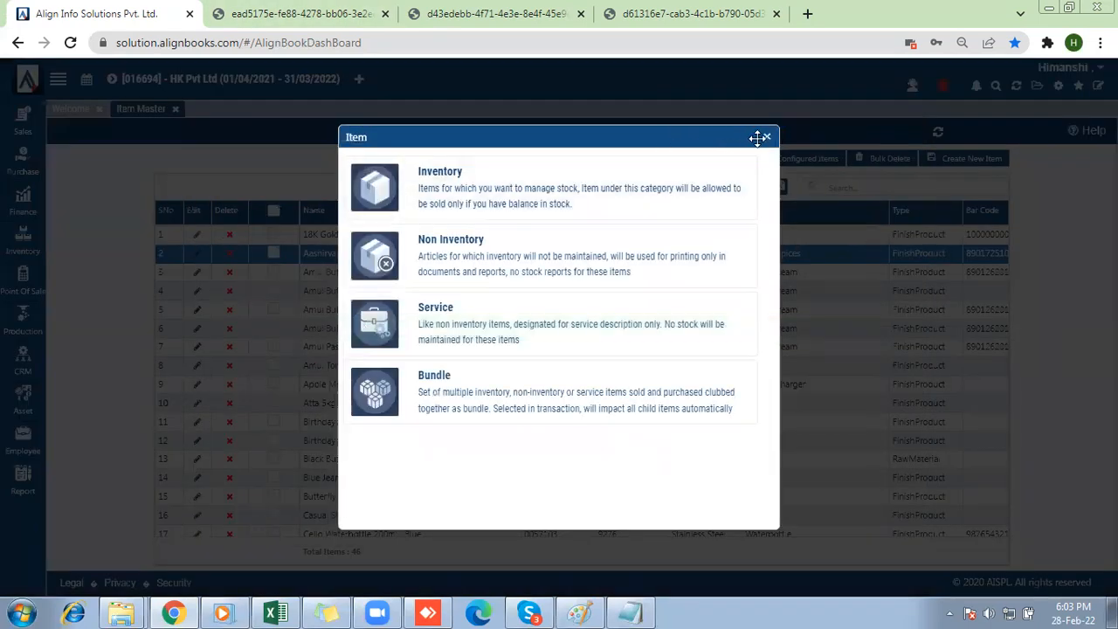
left_click(767, 138)
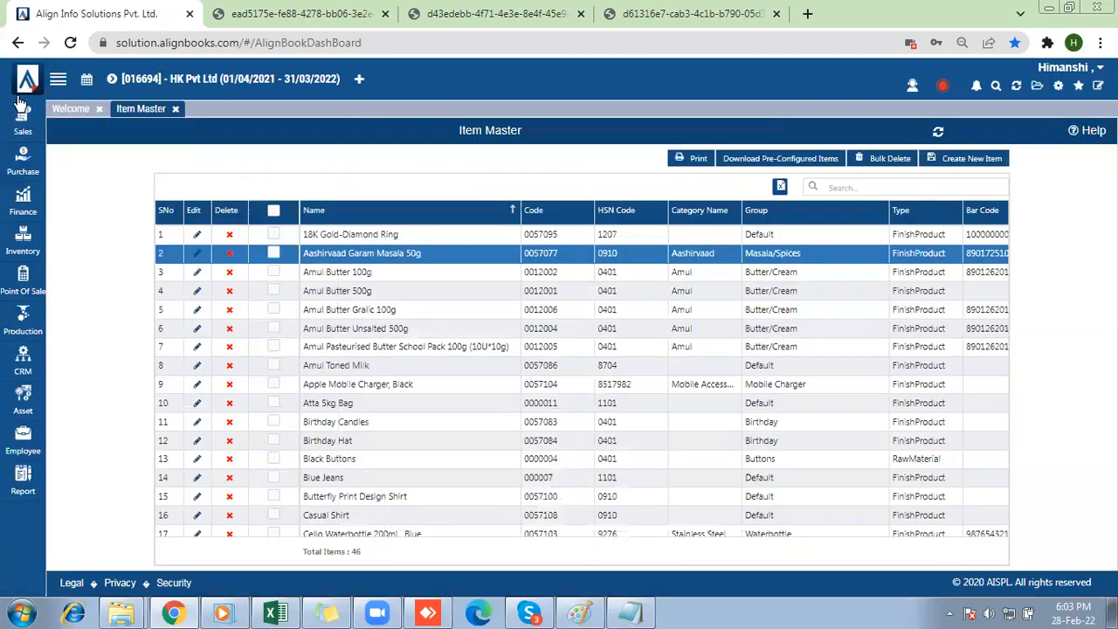
Open a new Purchase Bill from the Purchase module and set its branch to Default.
left_click(19, 170)
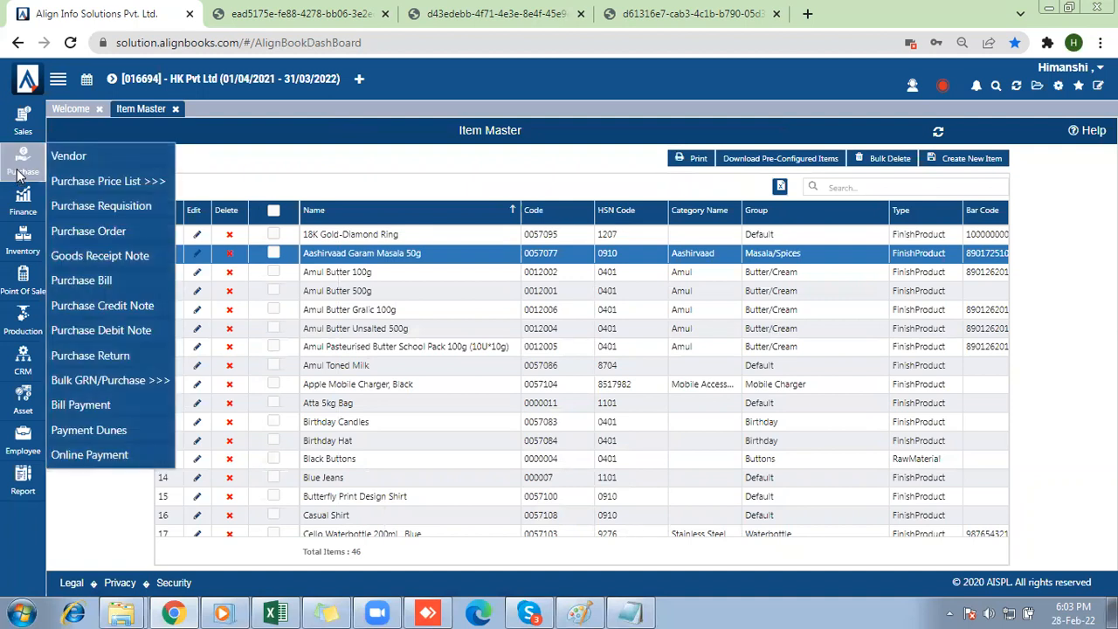
left_click(81, 279)
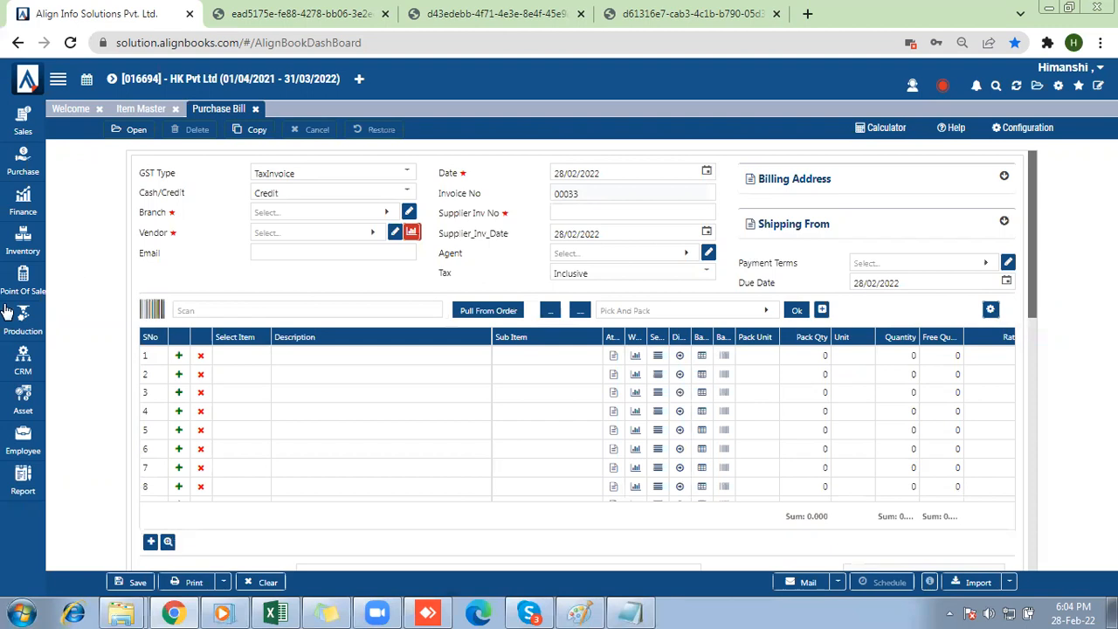
left_click(266, 218)
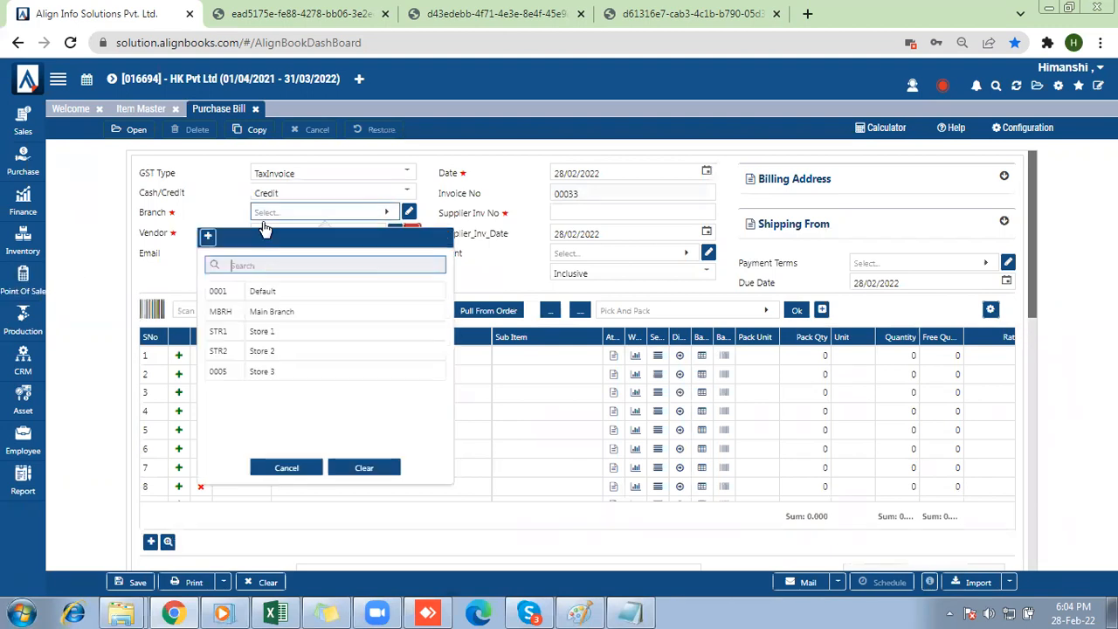
left_click(261, 289)
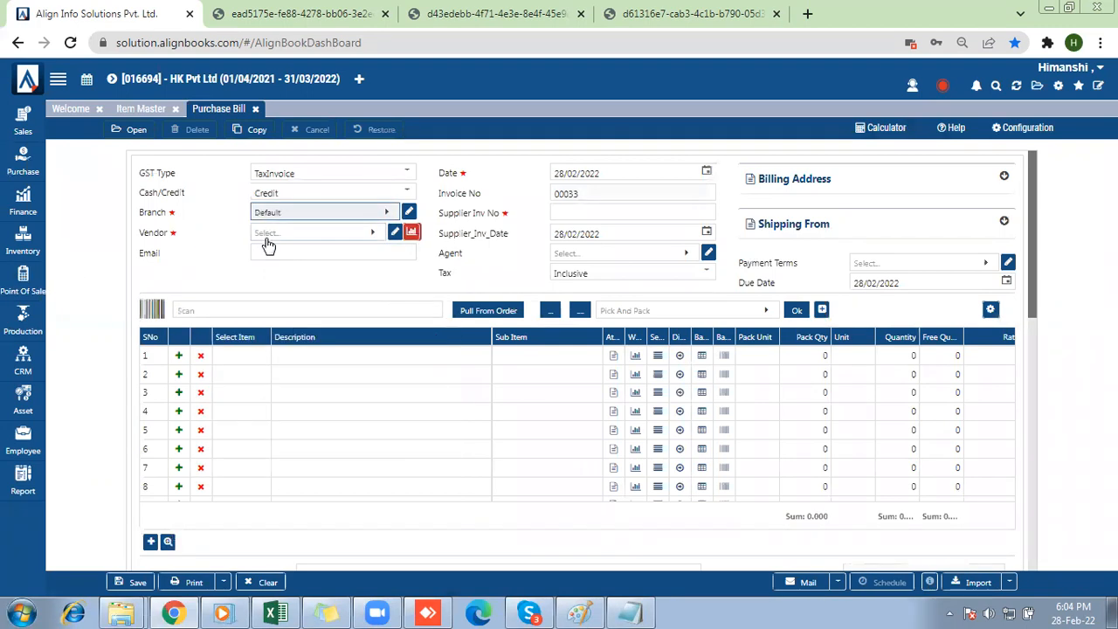
Select HK enterprises as the bill's vendor and enter 987654 as the supplier invoice number.
left_click(268, 234)
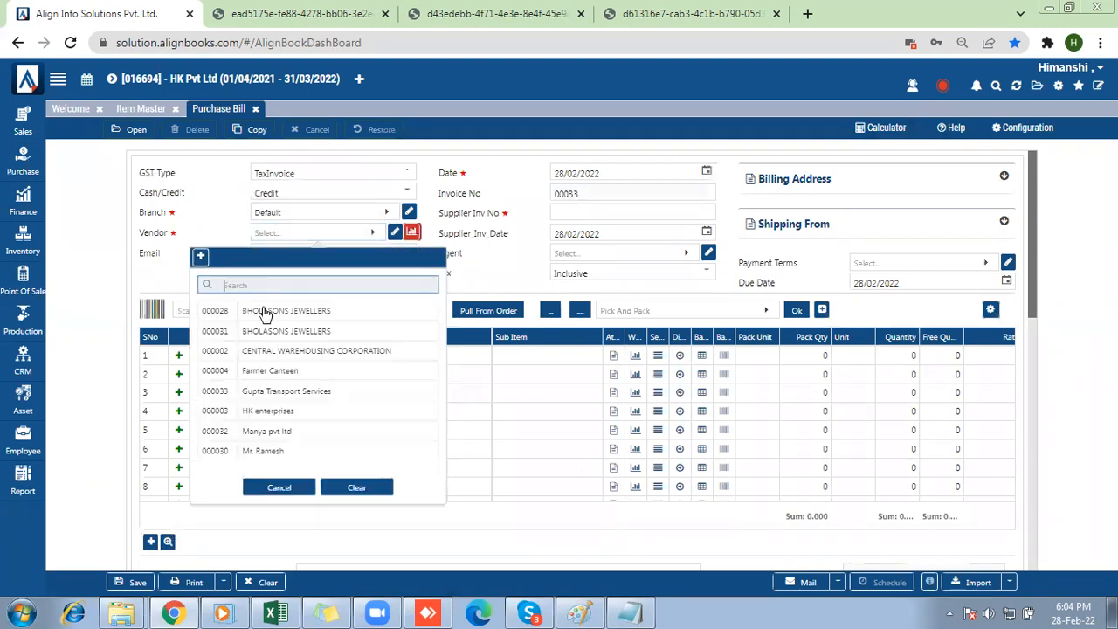
left_click(267, 412)
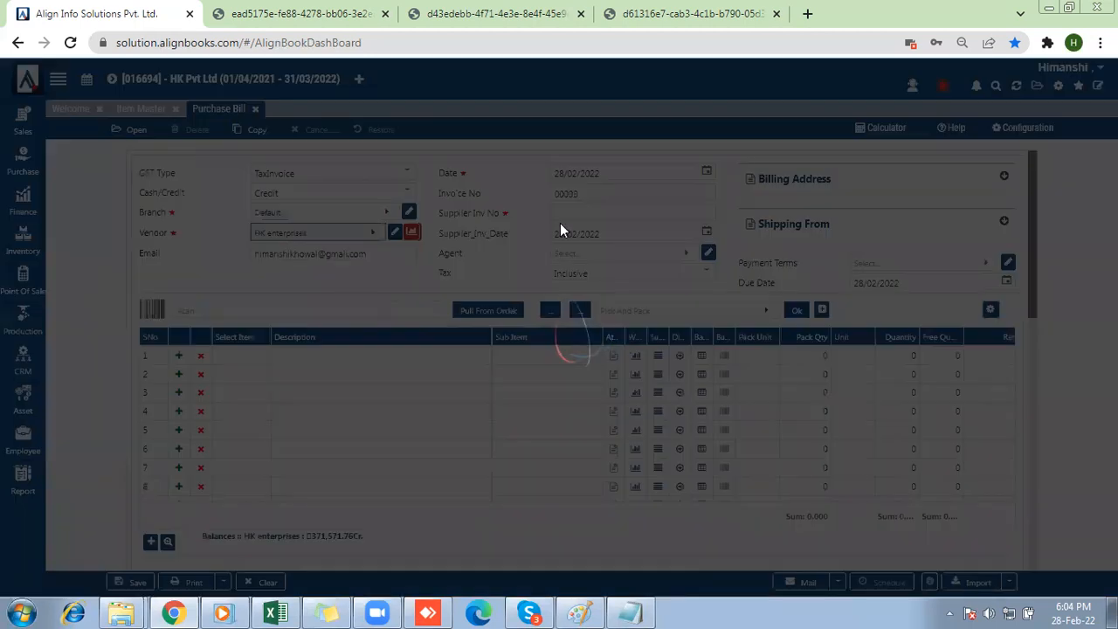
left_click(569, 212)
type("987654")
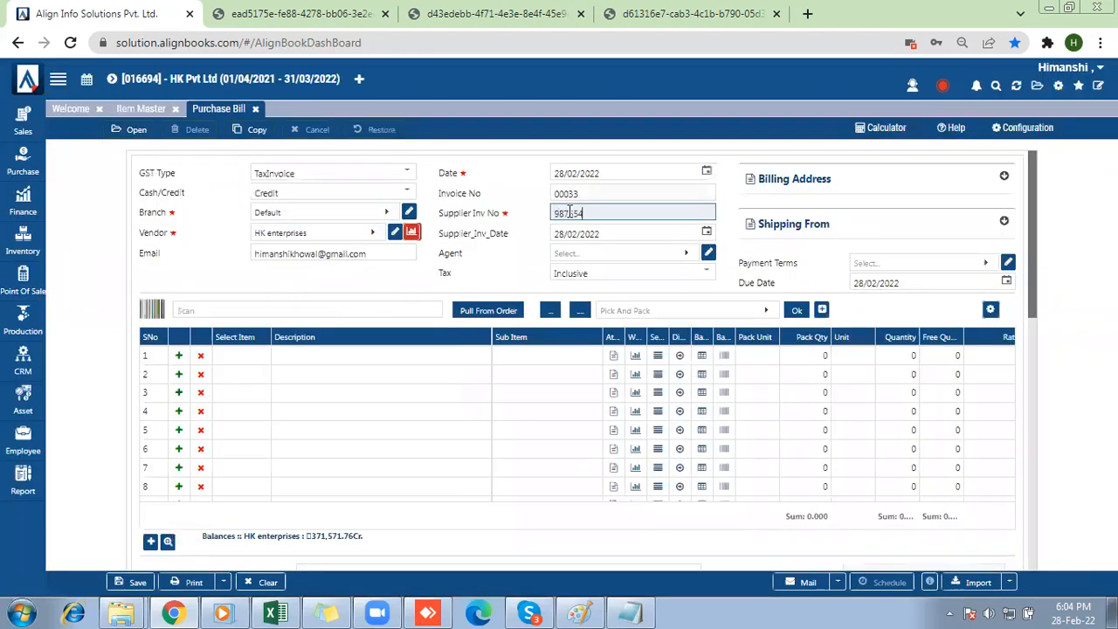
Add Gold Studded Earings as the first line of the bill and accept its attributes without selecting any.
left_click(229, 358)
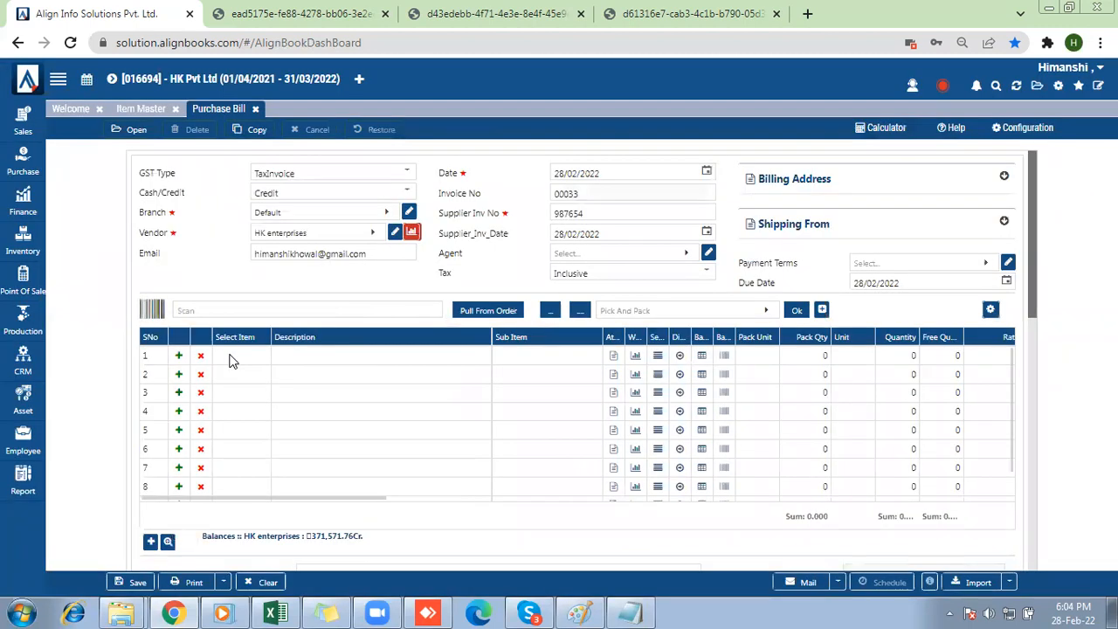
left_click(232, 361)
left_click(232, 361)
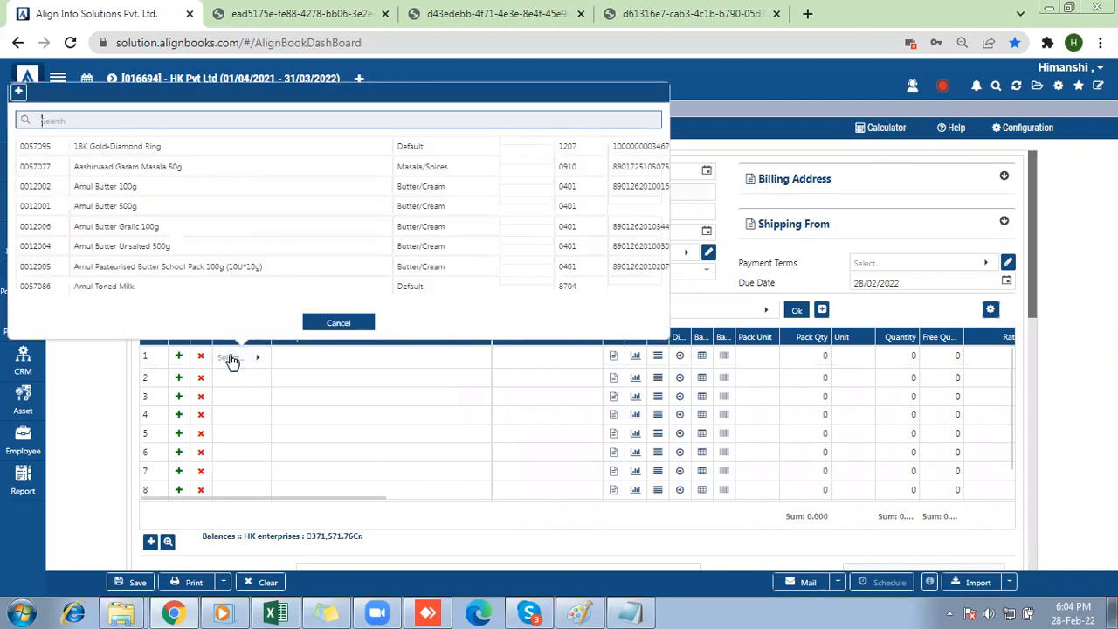
type("gold")
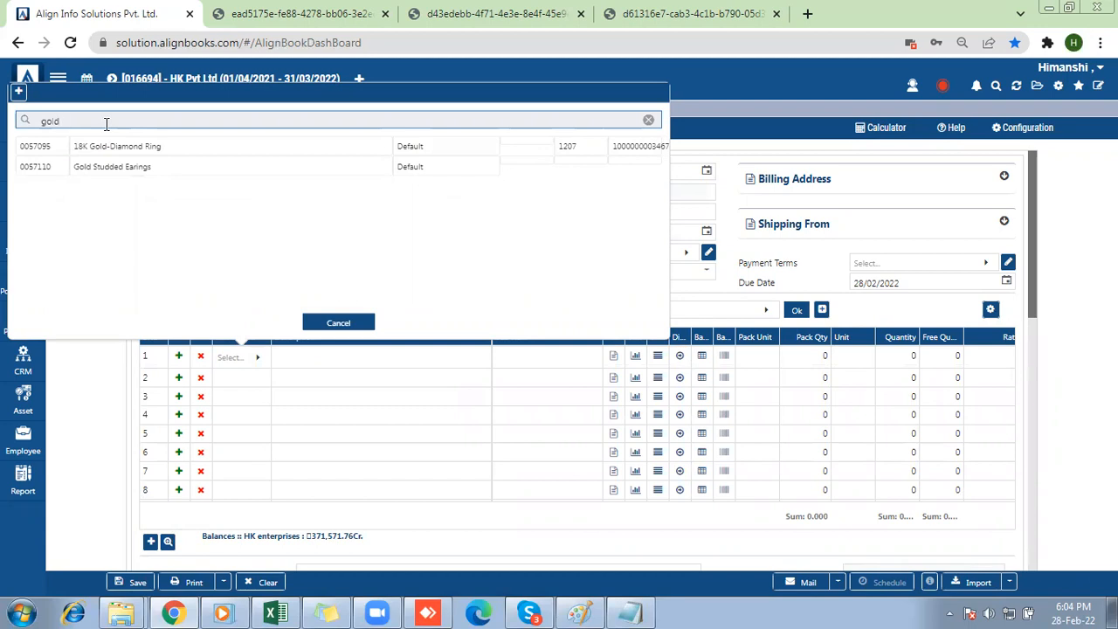
left_click(98, 172)
left_click(98, 169)
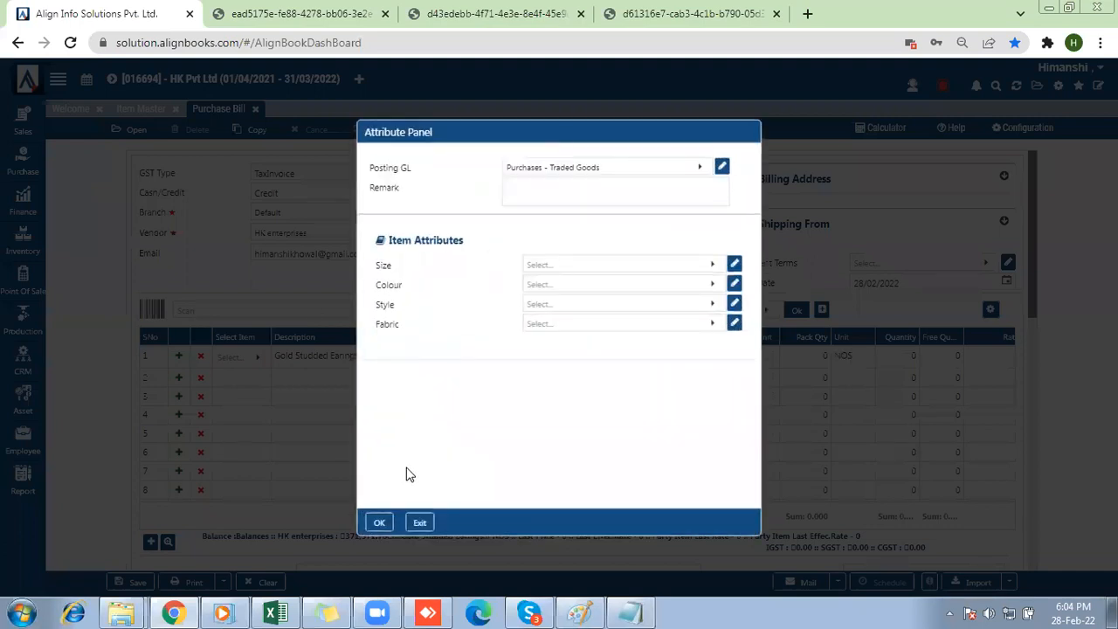
left_click(381, 524)
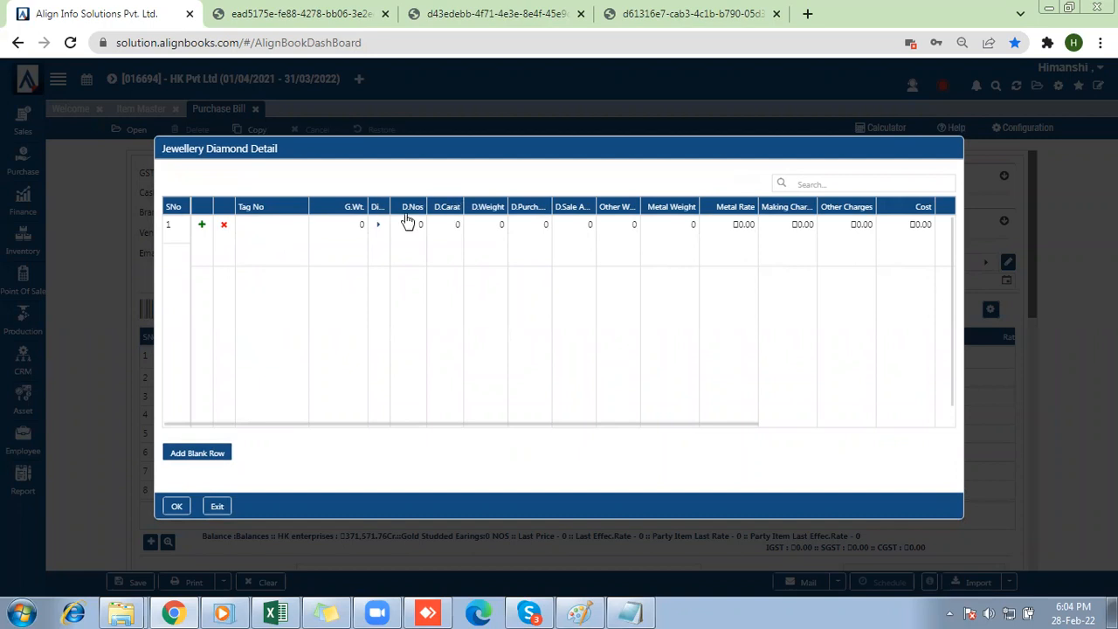
Enter a gross weight of 10 in the Jewellery Diamond Detail row and open that row's diamond details.
left_click(350, 232)
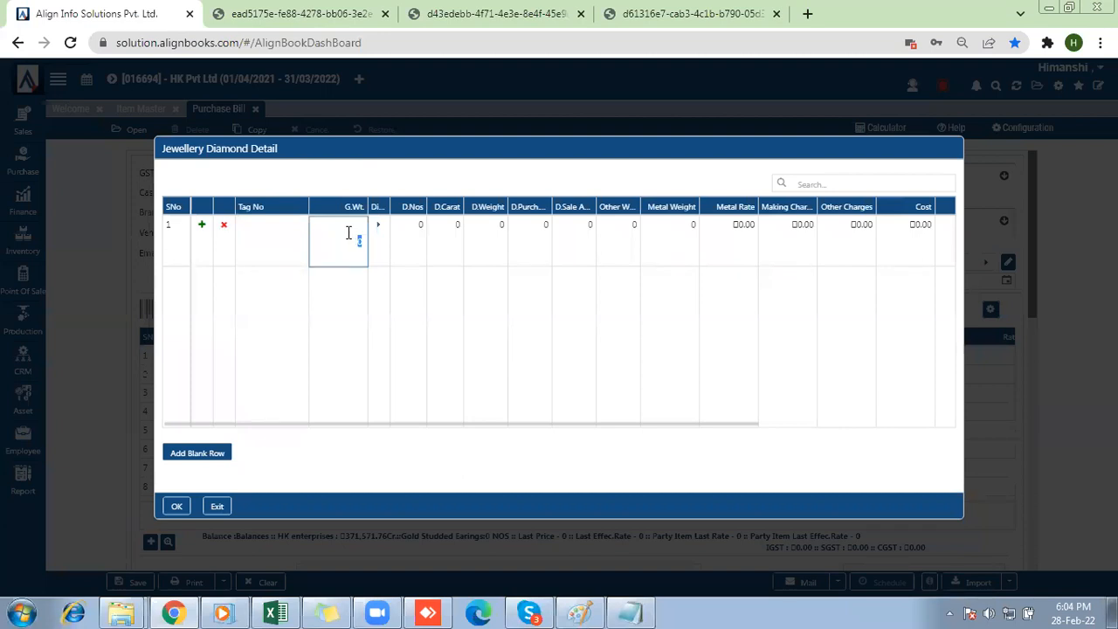
type("10")
left_click(378, 226)
left_click(378, 225)
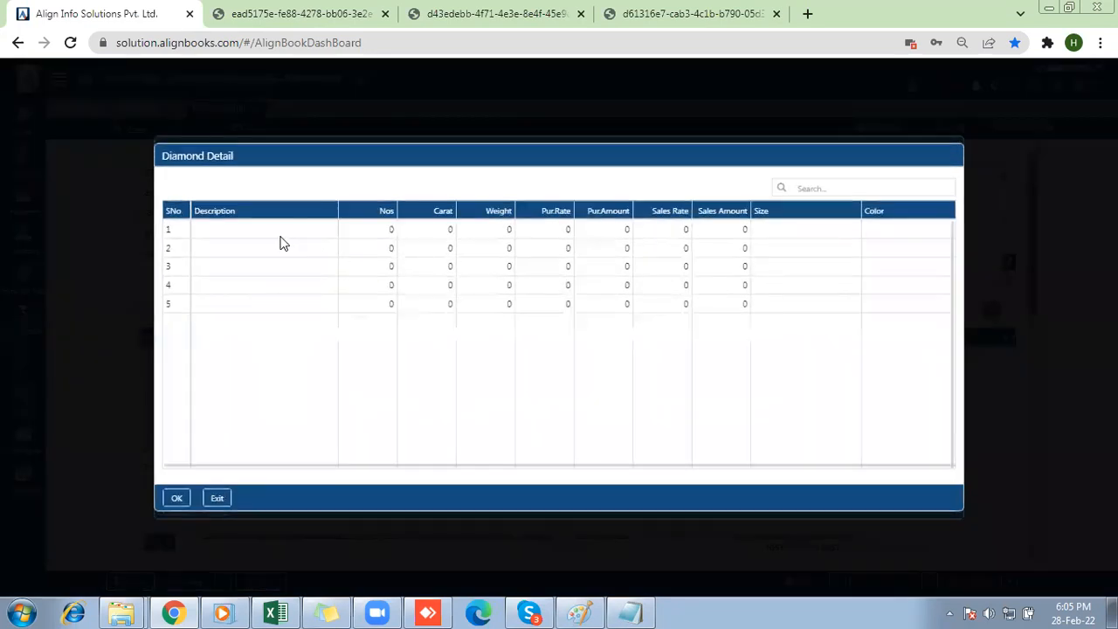
Enter 2 Nos and 21 Carat in the first Diamond Detail row, leaving the description blank.
left_click(259, 228)
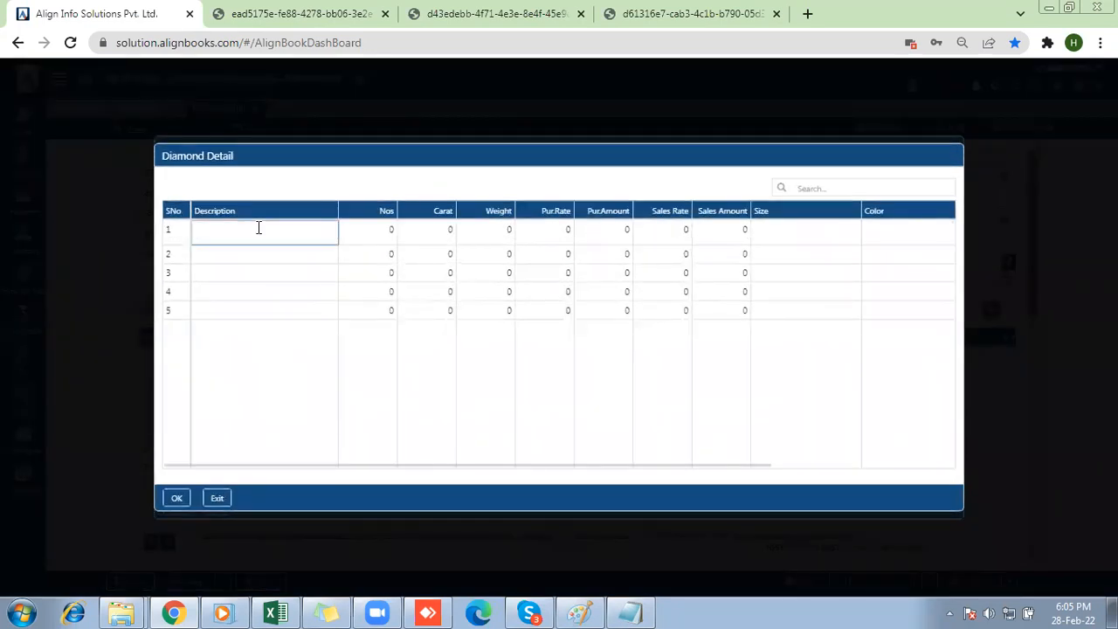
key("Tab")
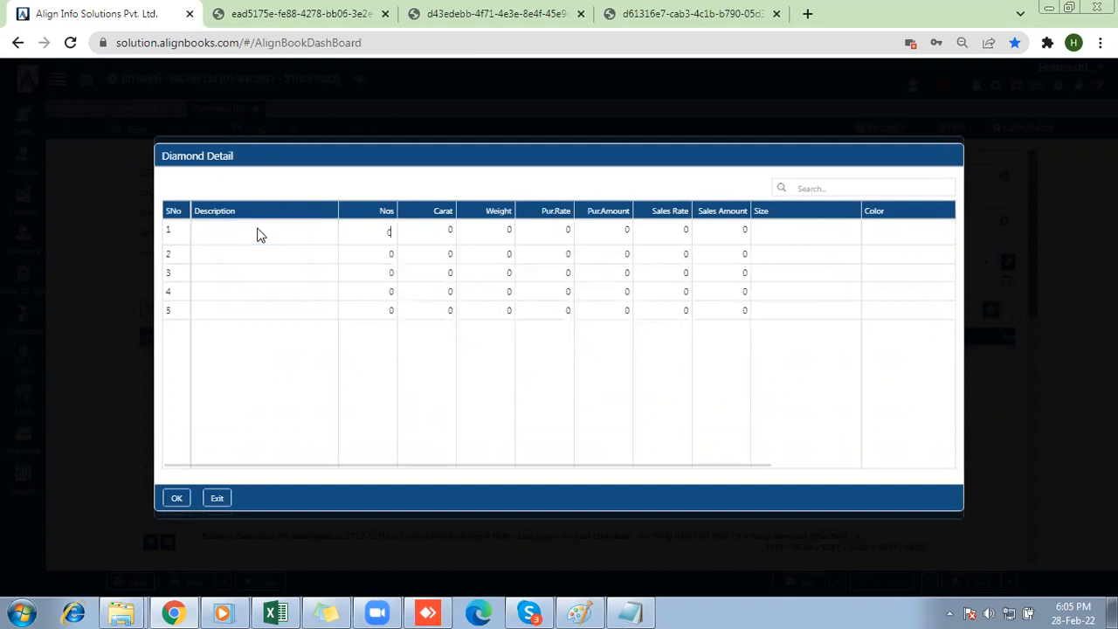
type("2")
key("Tab")
key("Tab")
key("shift+Tab")
type("2")
key("BackSpace")
type("21")
key("Return")
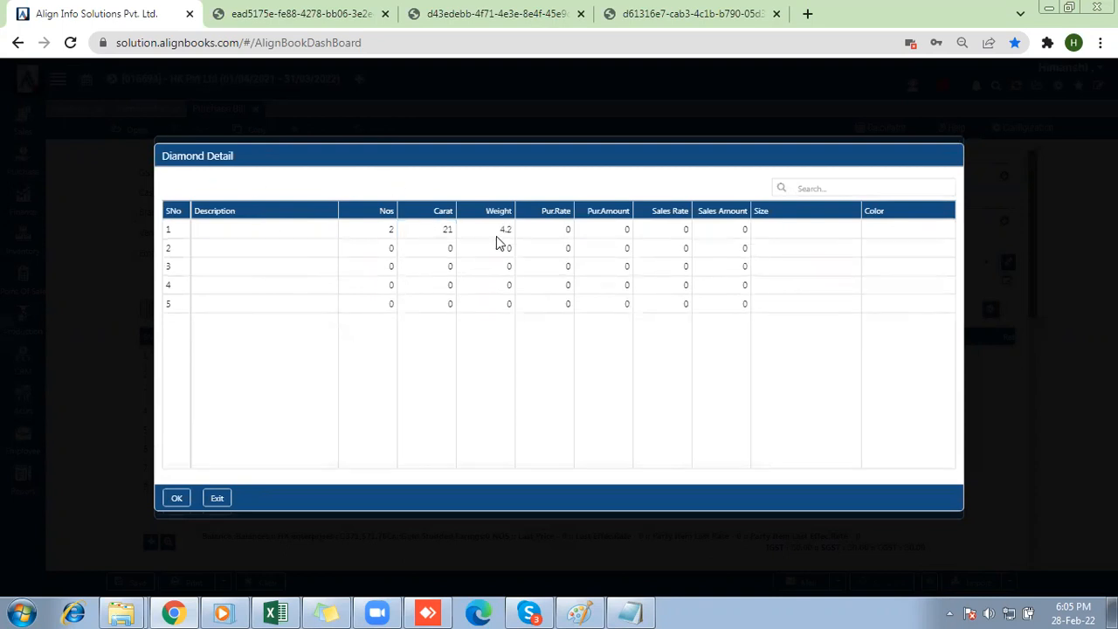
Set the purchase rate of the first diamond row to 50000.
left_click(547, 232)
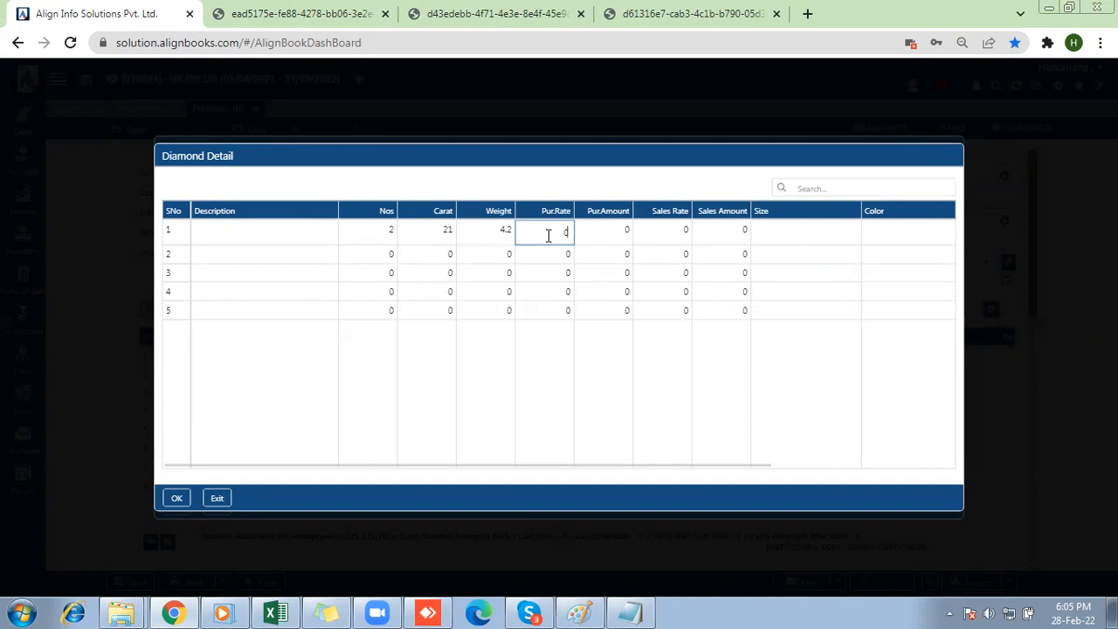
type("50000")
key("Tab")
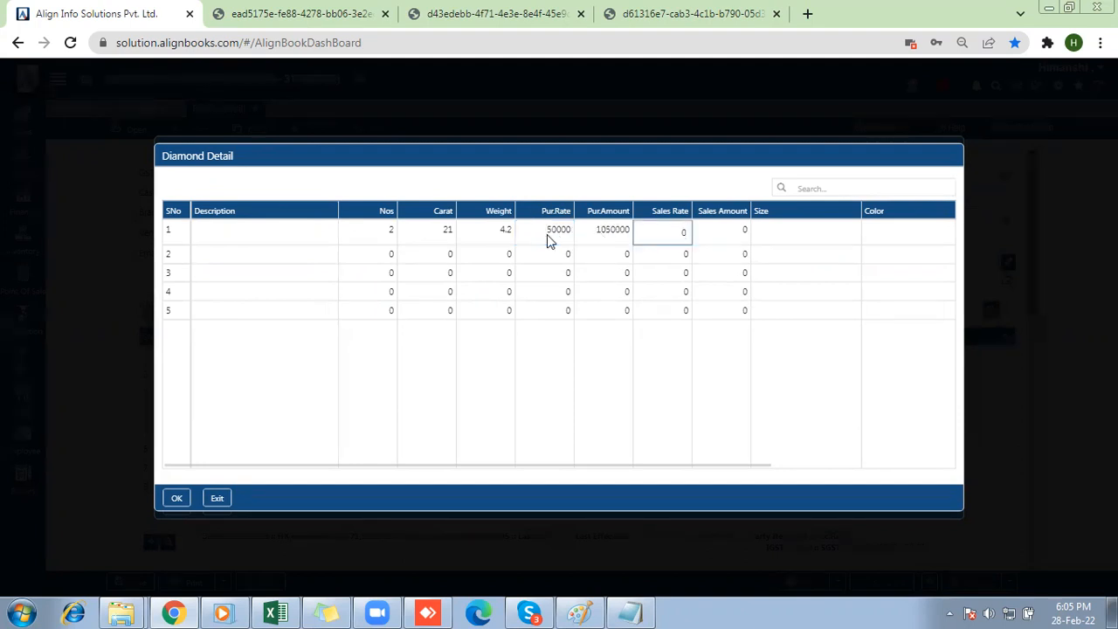
Set the first diamond row's purchase rate to 20000 and sales rate to 50000, and accept the diamond and jewellery details.
left_click(548, 234)
type("42")
type("0000")
left_click(654, 230)
type("50000")
left_click(806, 229)
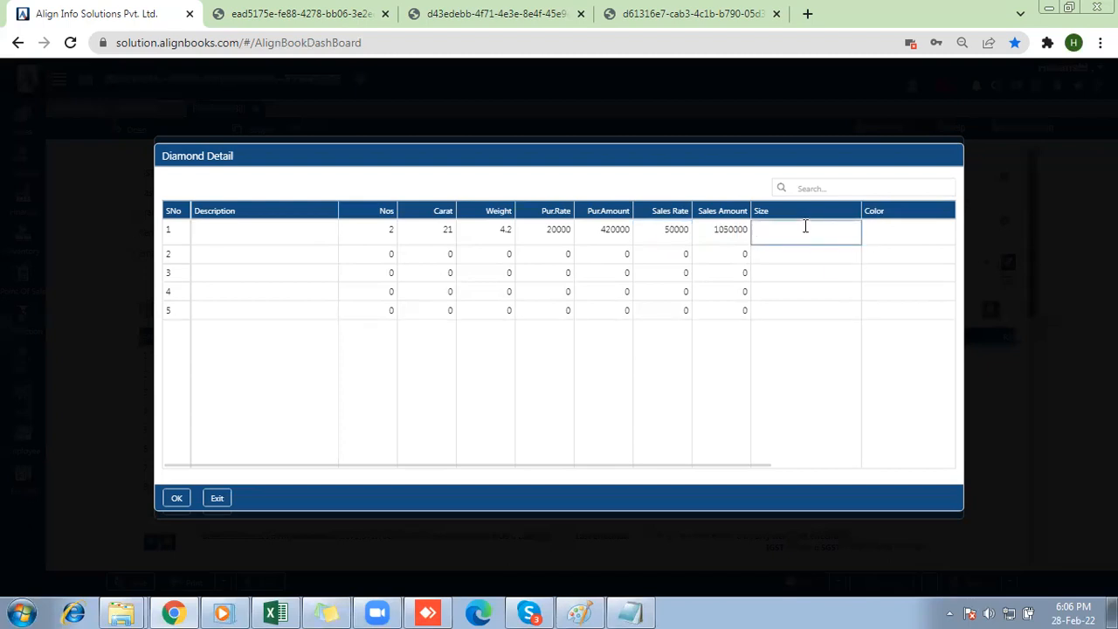
left_click(177, 499)
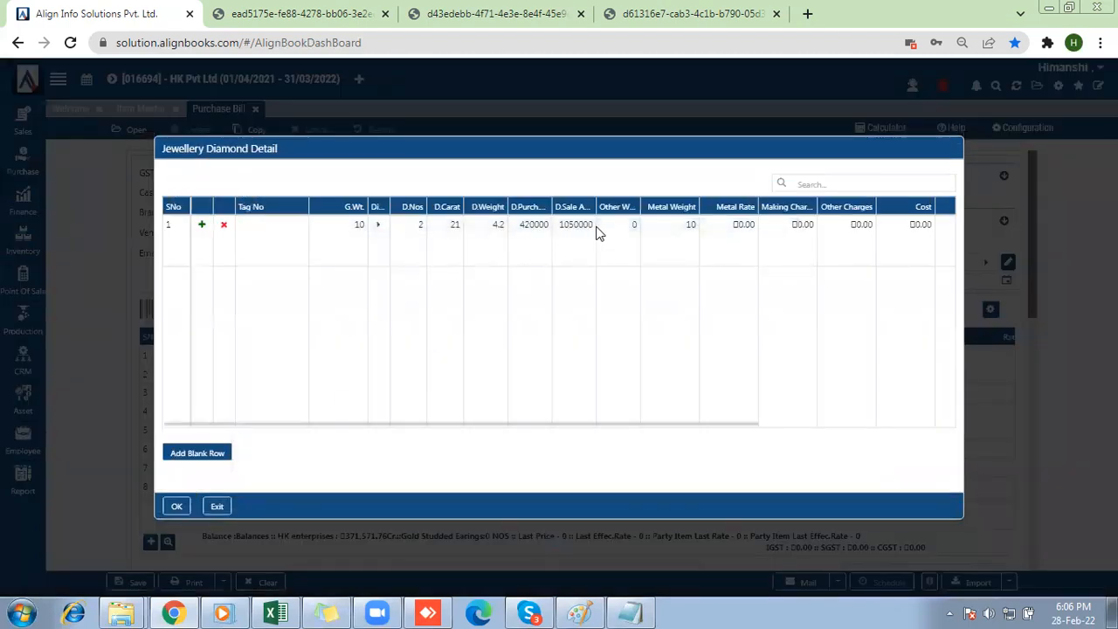
left_click(616, 230)
left_click(177, 506)
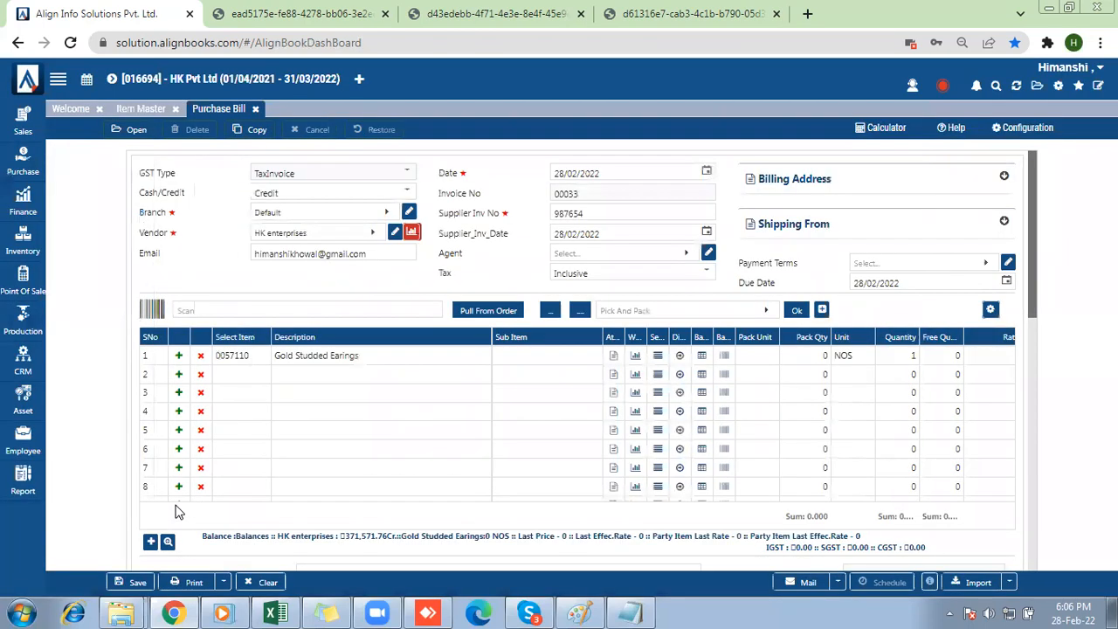
Set the rate of the Gold Studded Earings row to 22000 and try to print the purchase bill.
left_click(996, 356)
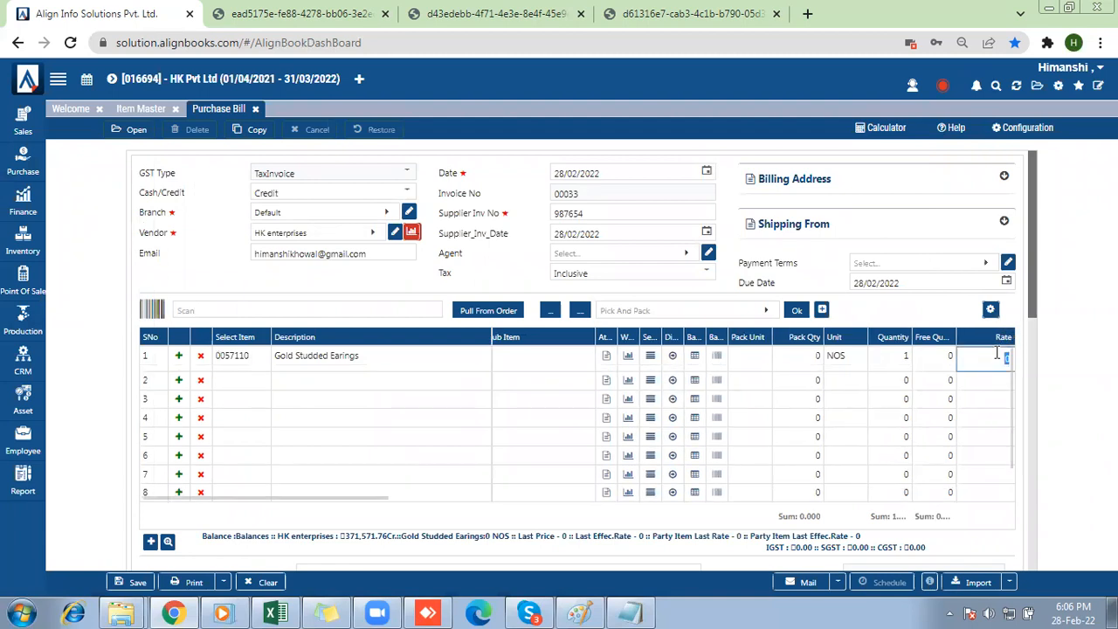
type("22000")
left_click(226, 565)
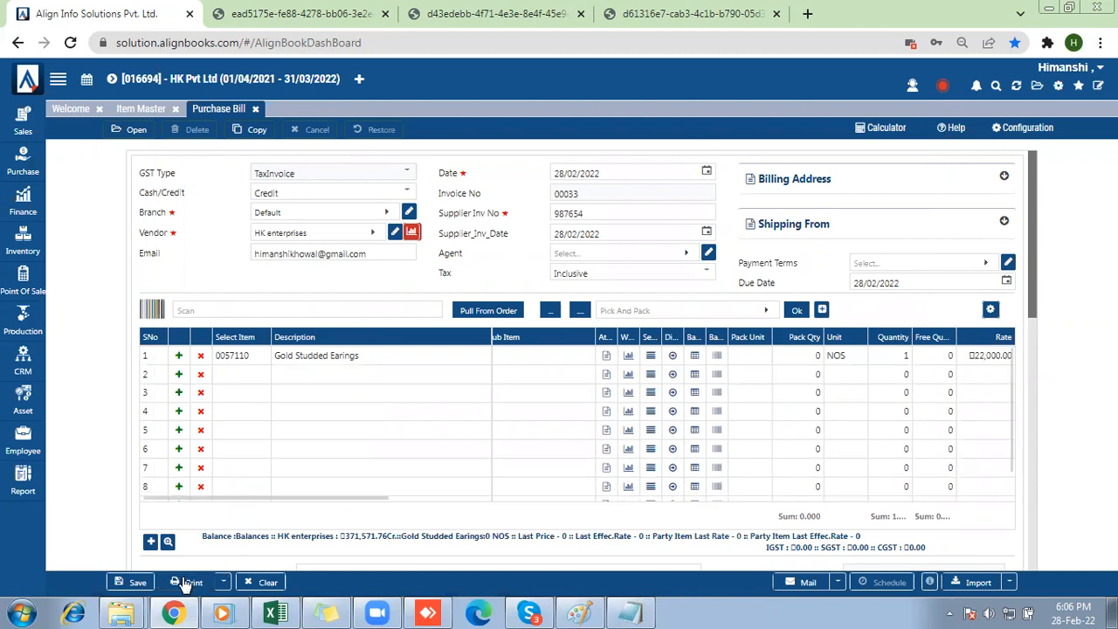
left_click(187, 583)
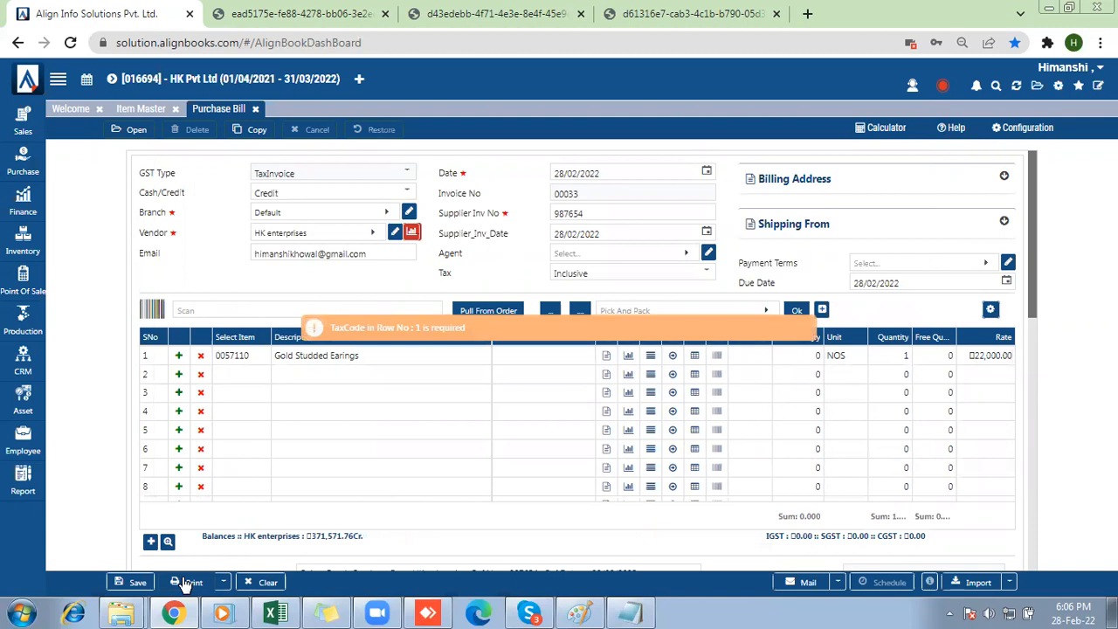
Assign the tax@3% tax code to the Gold Studded Earings row and save the purchase bill.
left_click_drag(243, 496, 381, 511)
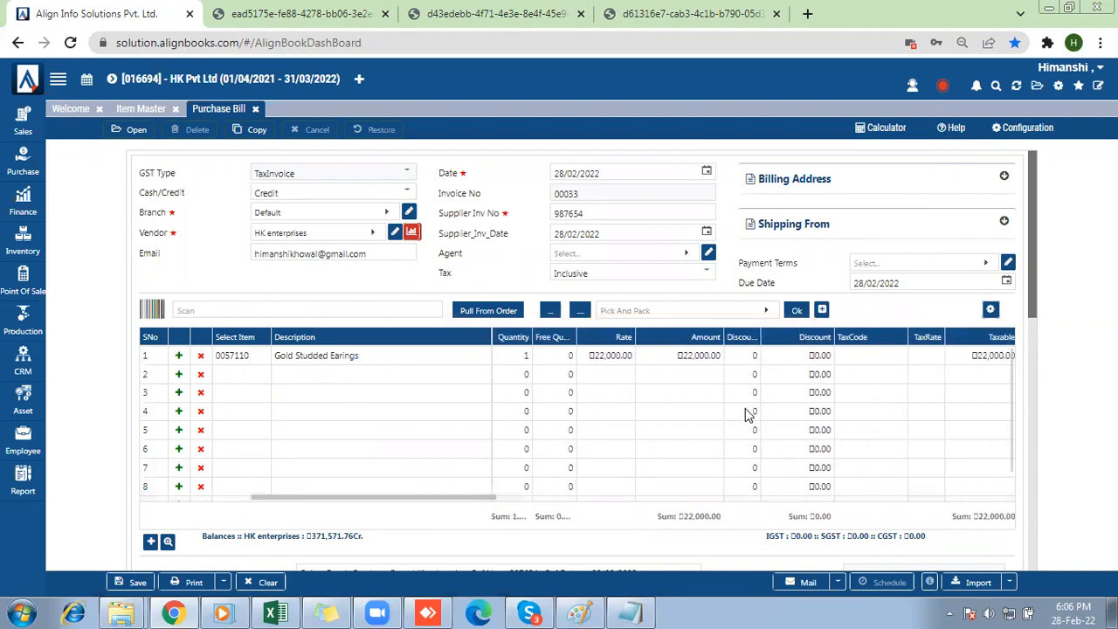
left_click(871, 357)
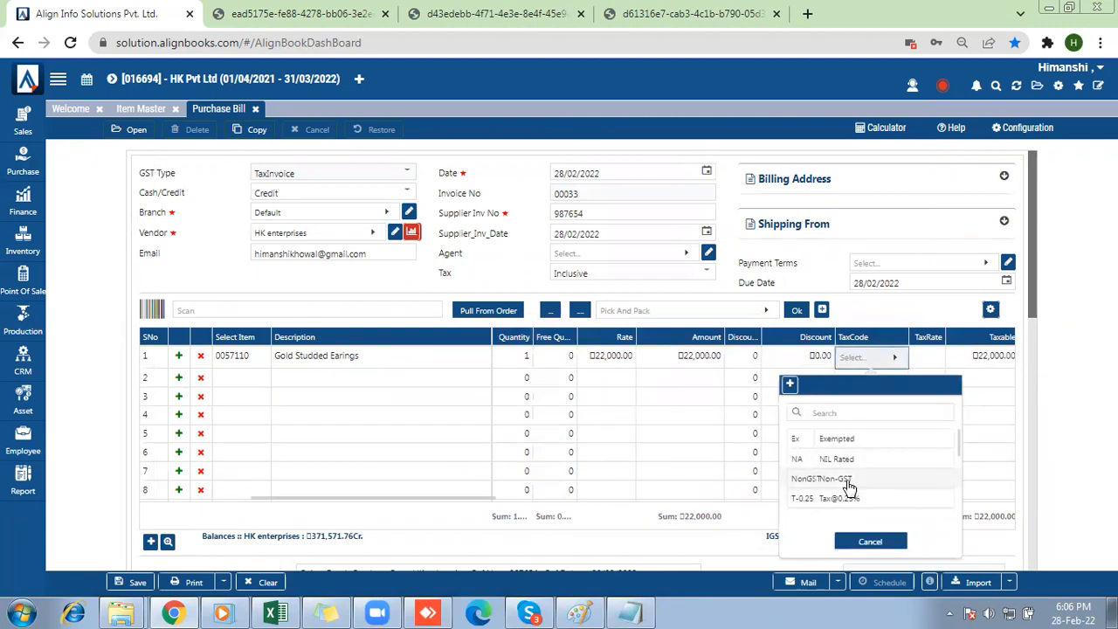
scroll(960, 450, "down", 3)
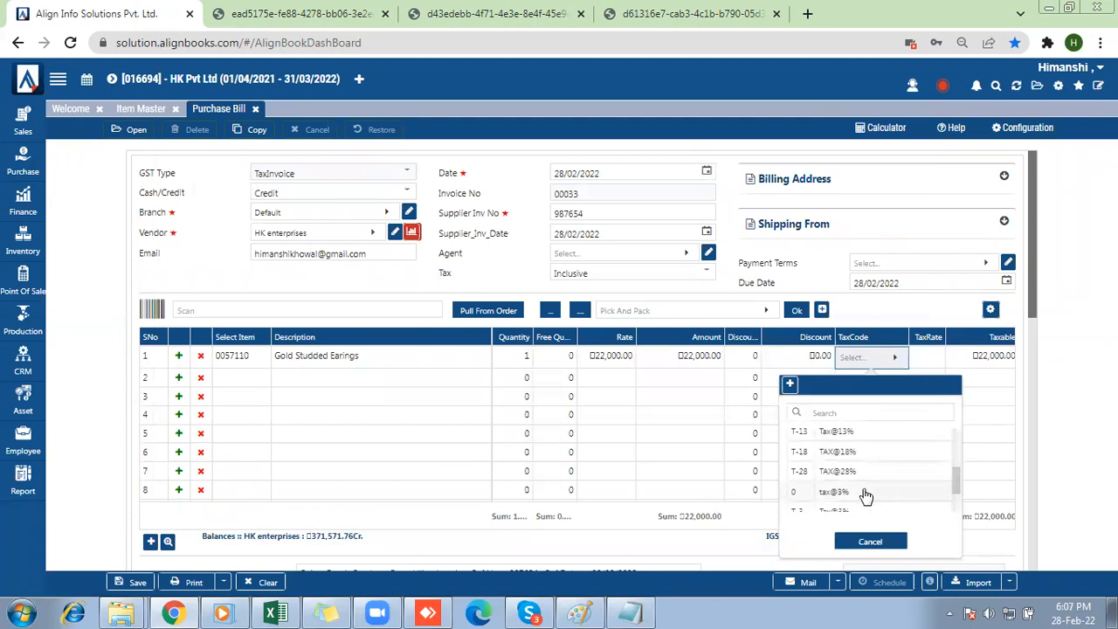
left_click(863, 493)
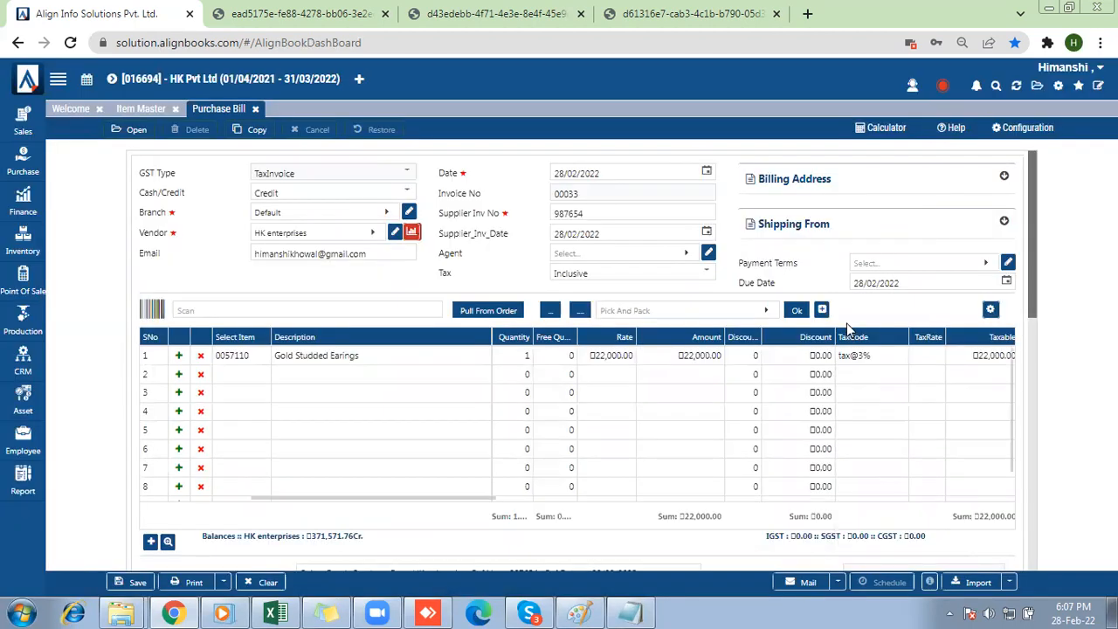
left_click(140, 582)
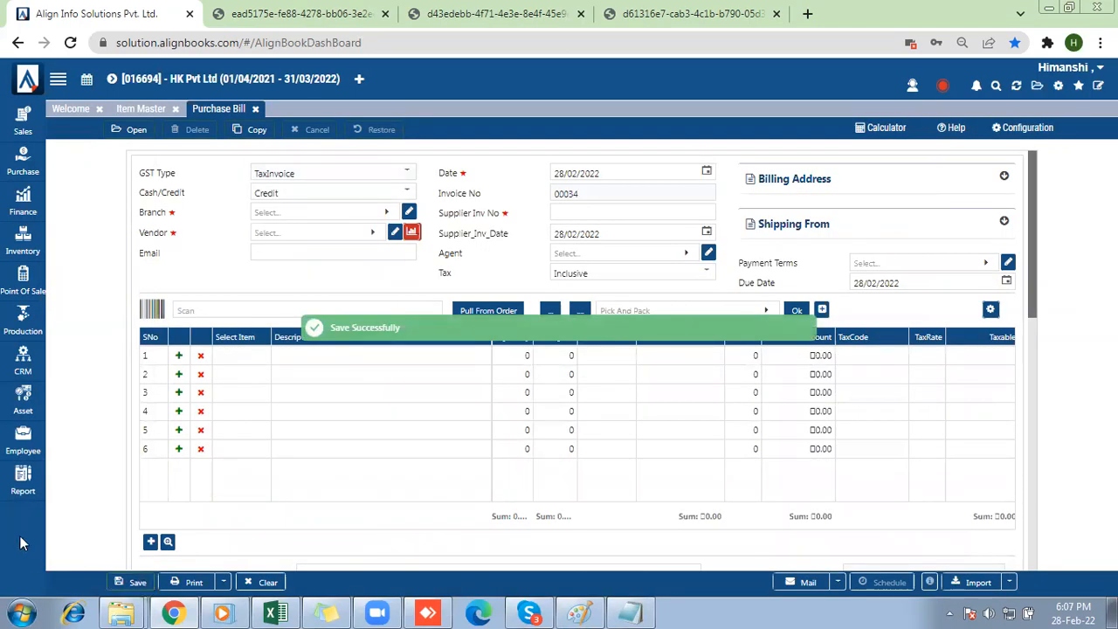
Open the Jewellery Tag Register from the Serial-Batch-Barcode-JwlTag inventory reports.
left_click(17, 484)
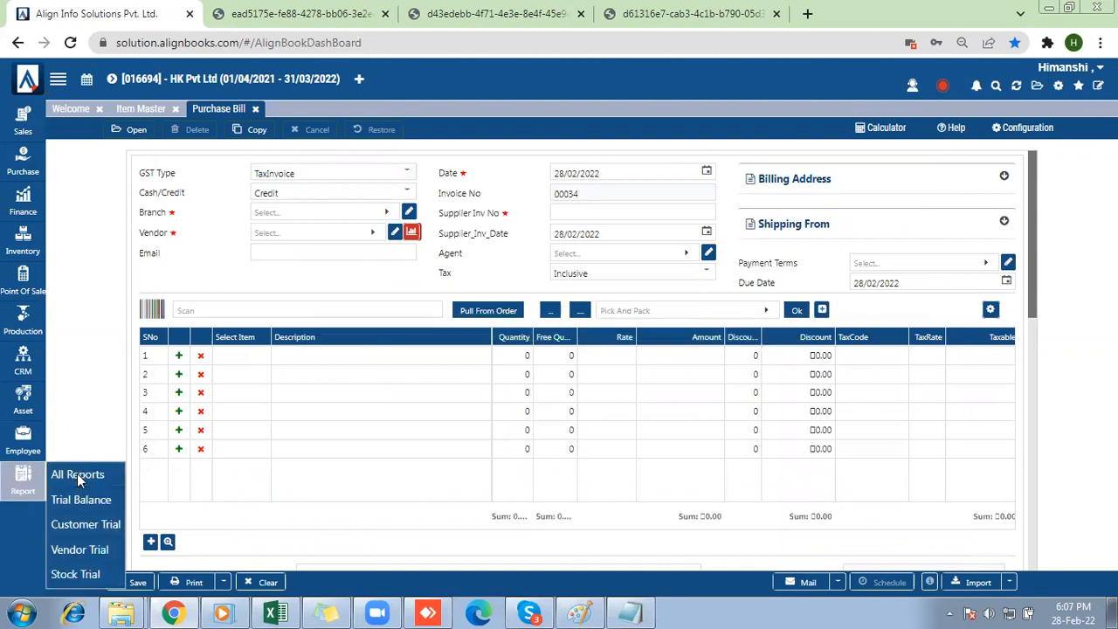
left_click(77, 473)
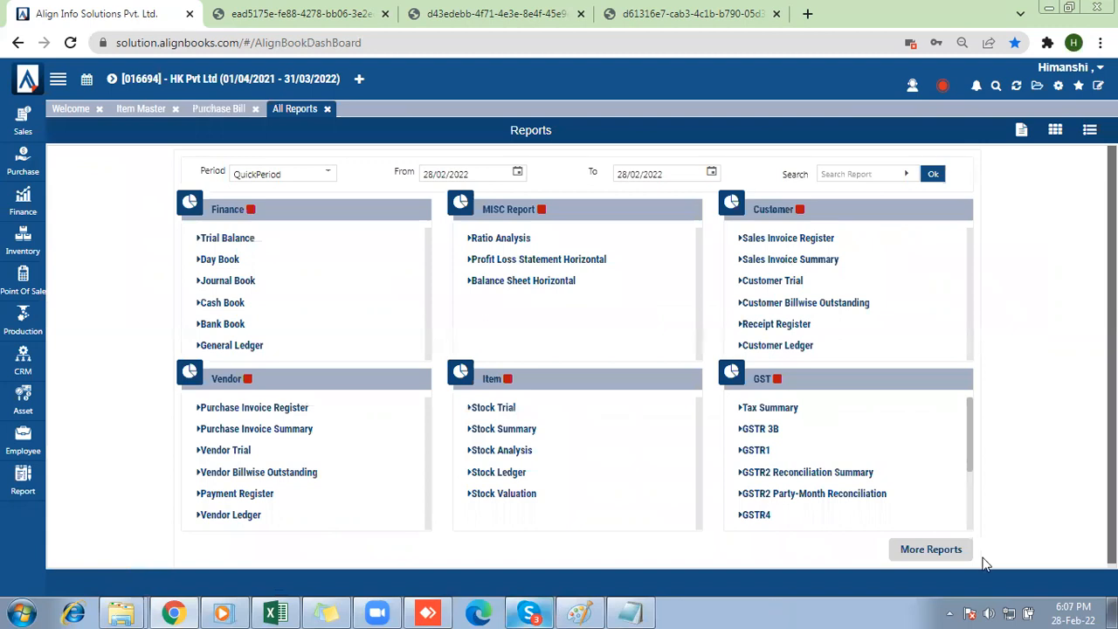
left_click(941, 556)
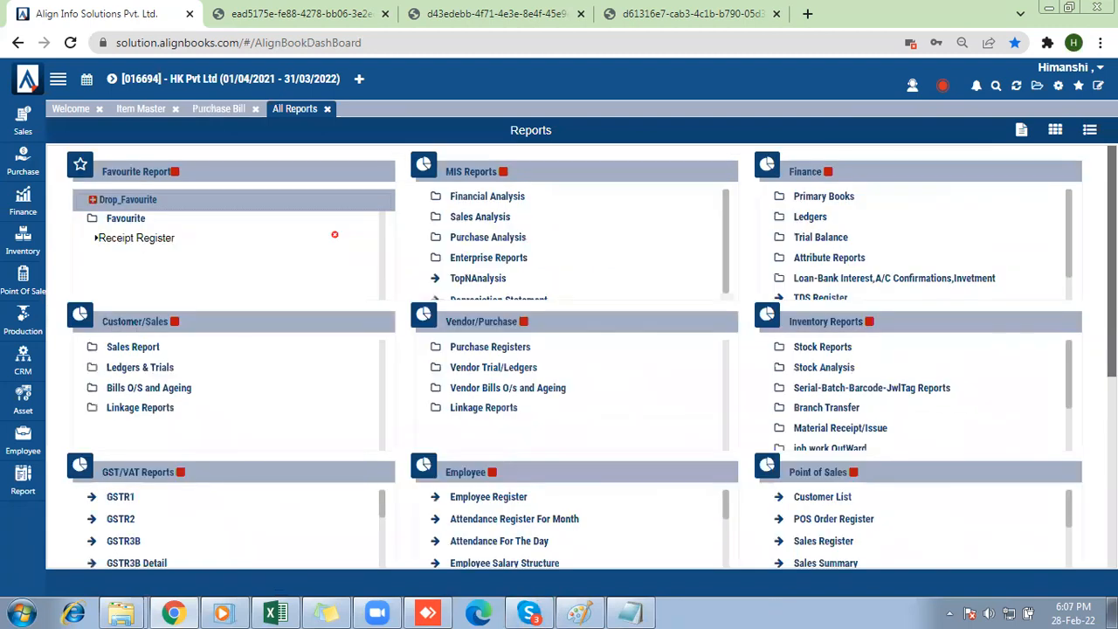
left_click(874, 390)
scroll(874, 396, "down", 3)
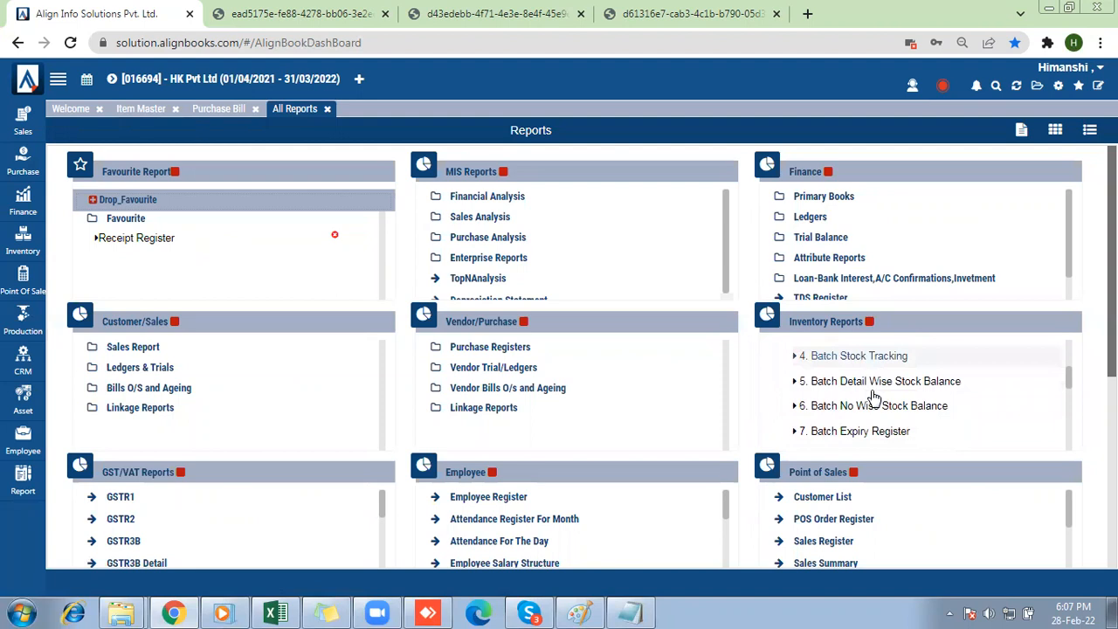
scroll(874, 396, "down", 4)
scroll(874, 396, "down", 2)
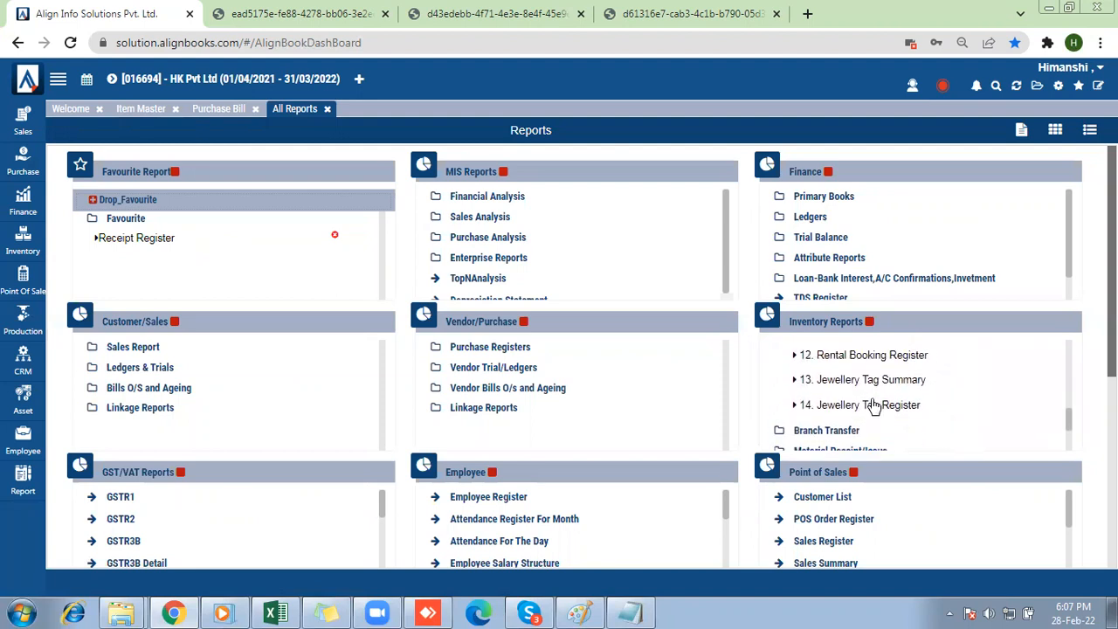
left_click(874, 406)
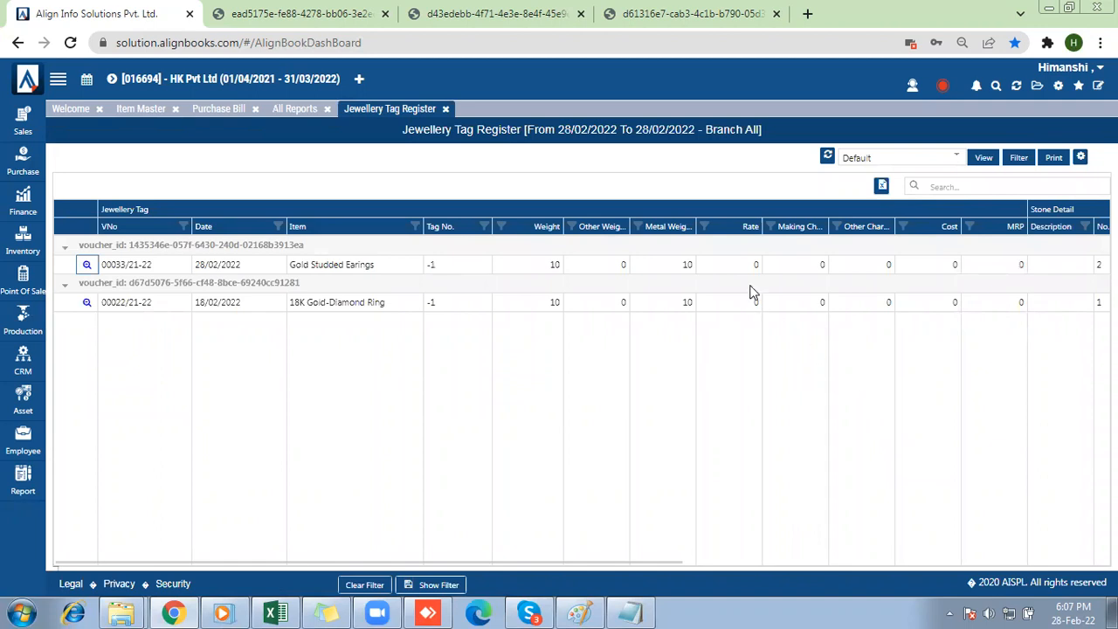
Examine the Stone Detail columns of the Jewellery Tag Register, including stone carat, weight, and purchase and sales rates.
left_click(729, 305)
key("Right")
key("Right")
key("Right")
key("Right")
left_click_drag(238, 561, 778, 536)
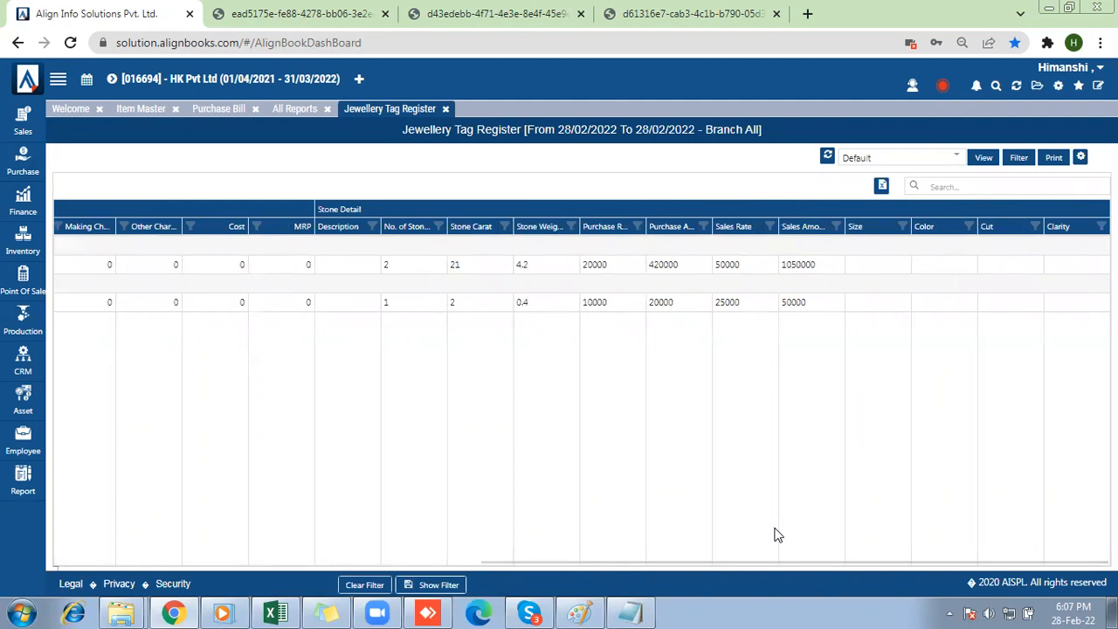
Switch to Notepad to check the Parent Company Setup topic in the list, and close the notes without saving.
left_click(636, 611)
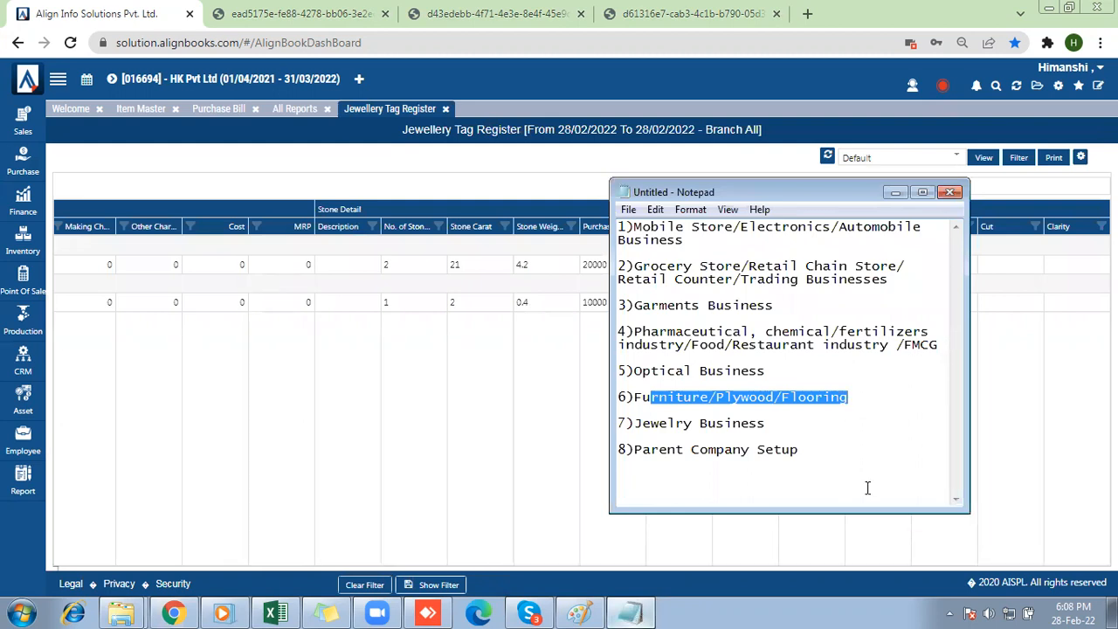
left_click(800, 450)
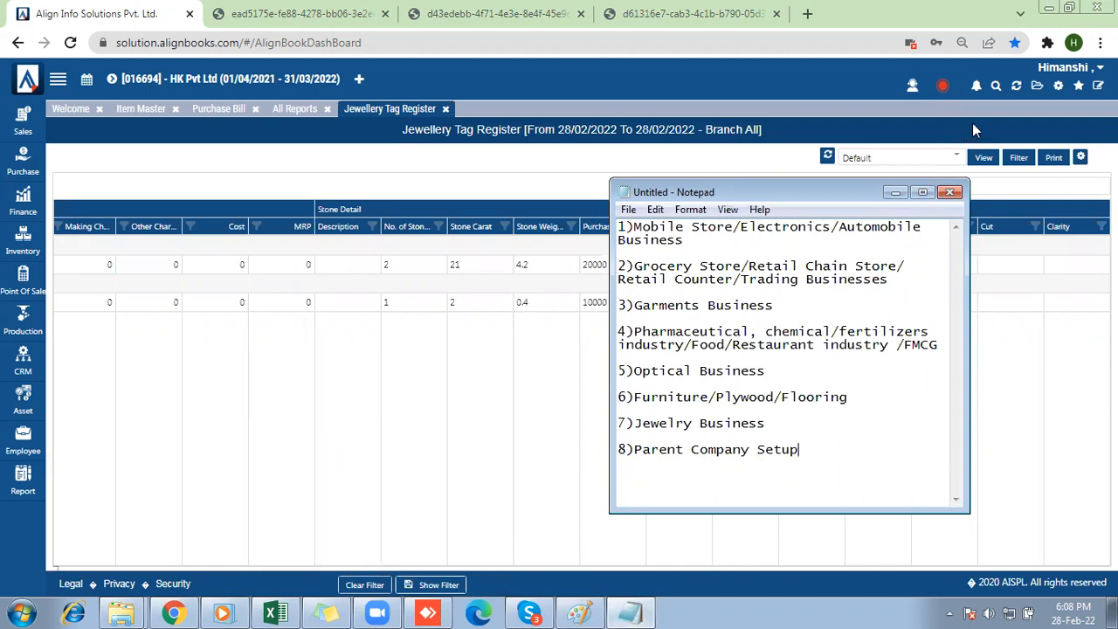
left_click(955, 193)
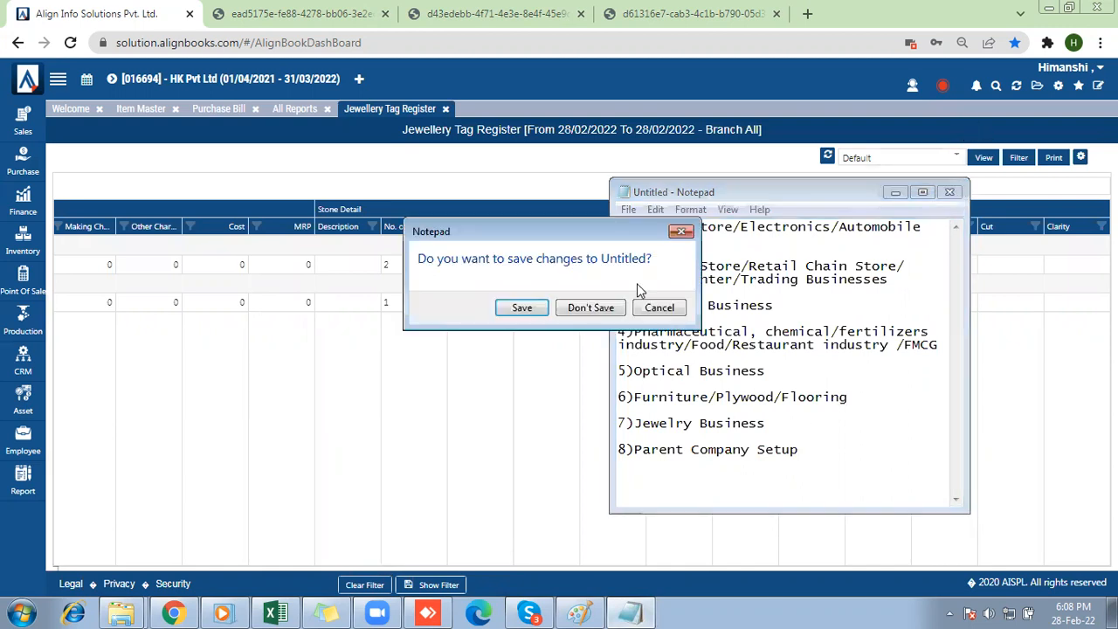
left_click(591, 308)
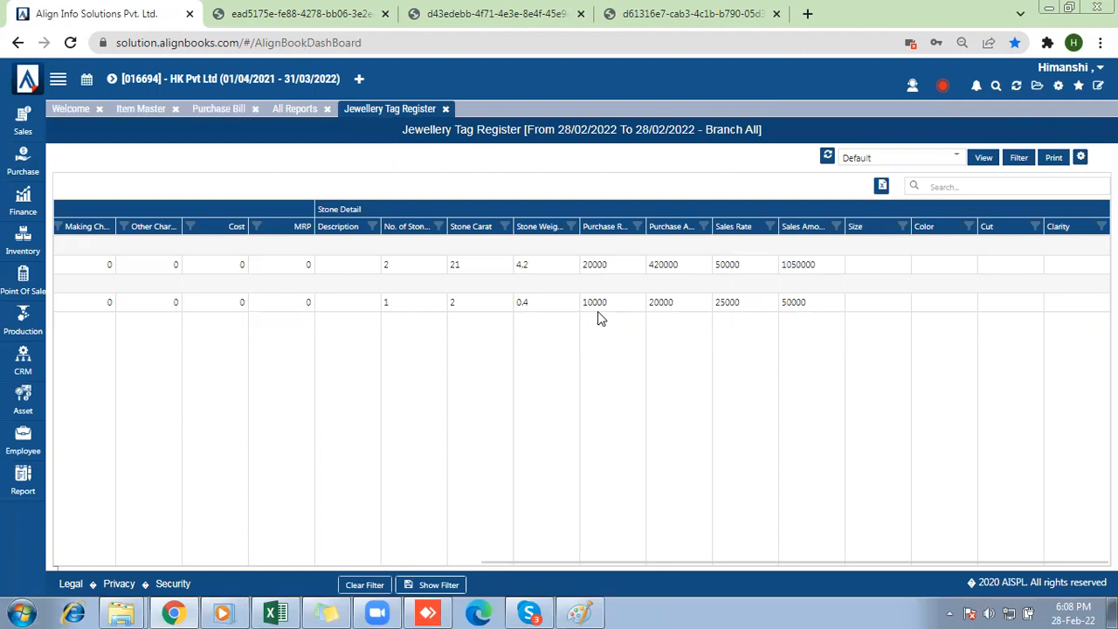
Refresh the AlignBooks data for HK Pvt Ltd, agreeing to close all open pages.
left_click(1016, 87)
left_click(563, 344)
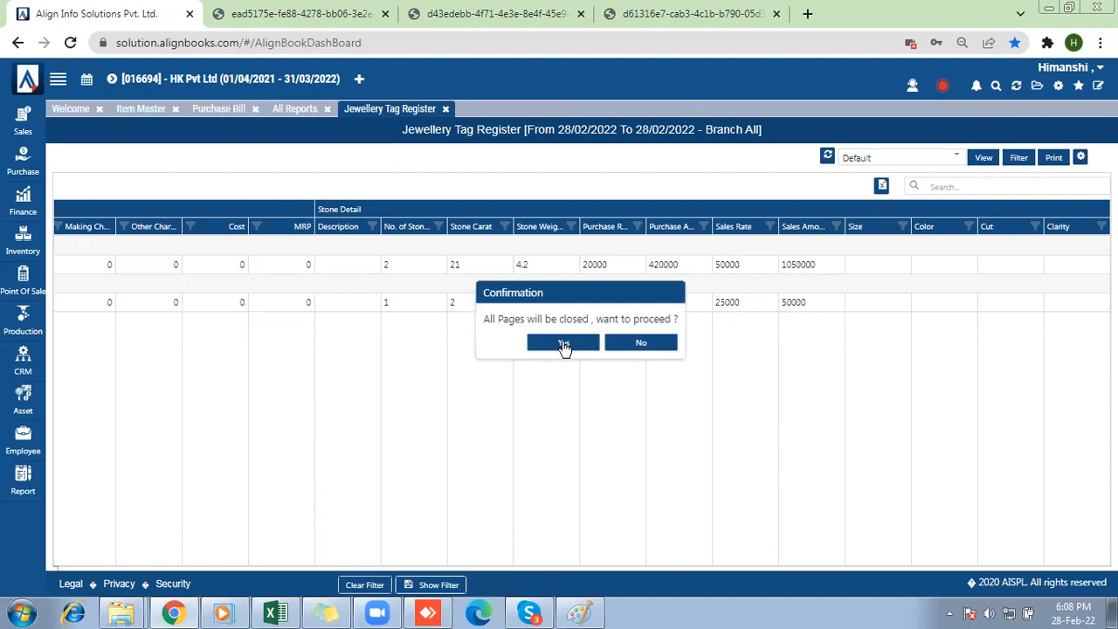
left_click(563, 343)
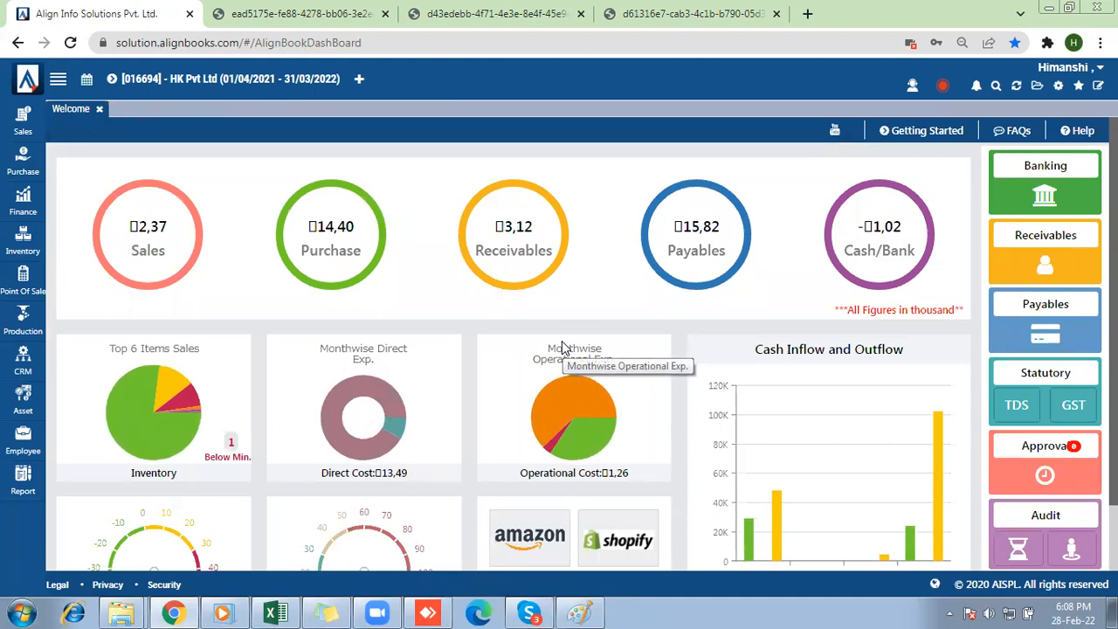
Switch the active company to Express Enterprises and agree to close all pages.
left_click(113, 79)
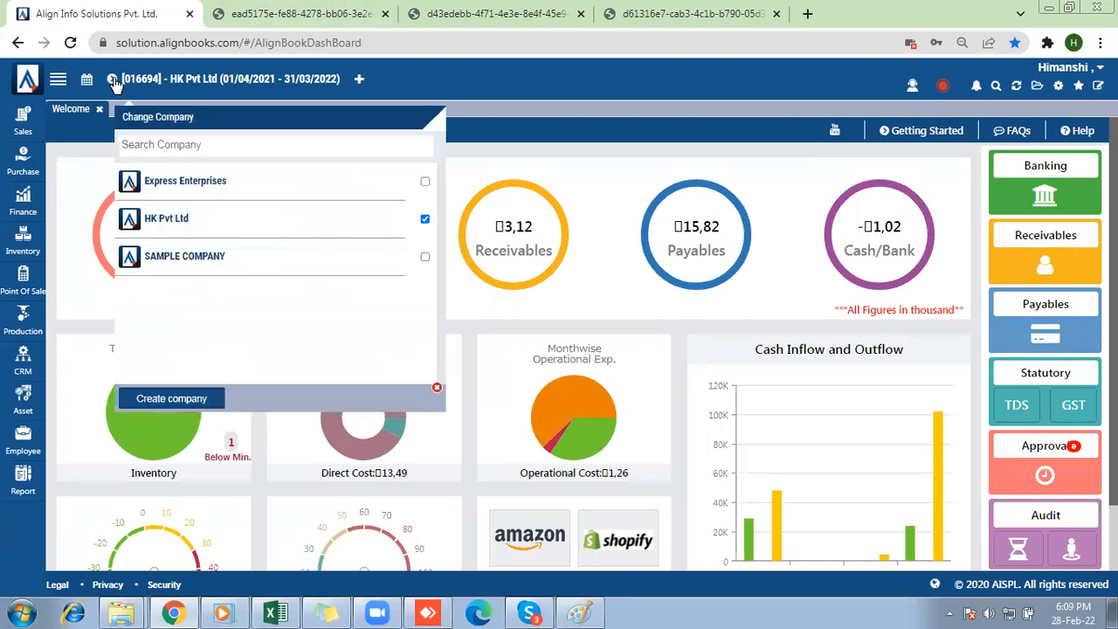
left_click(164, 187)
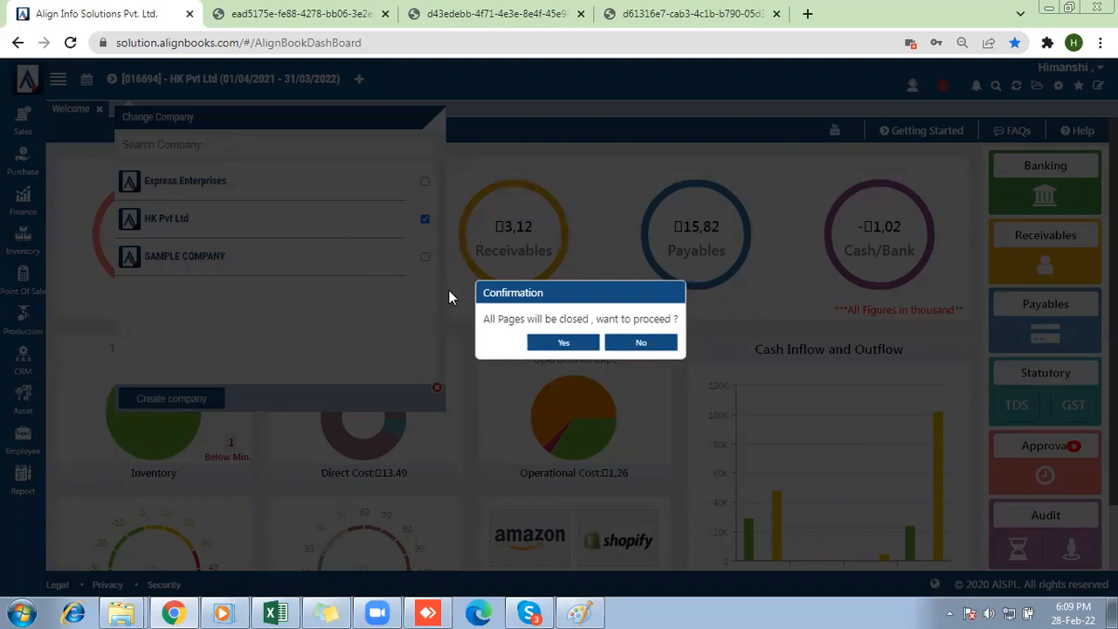
left_click(547, 345)
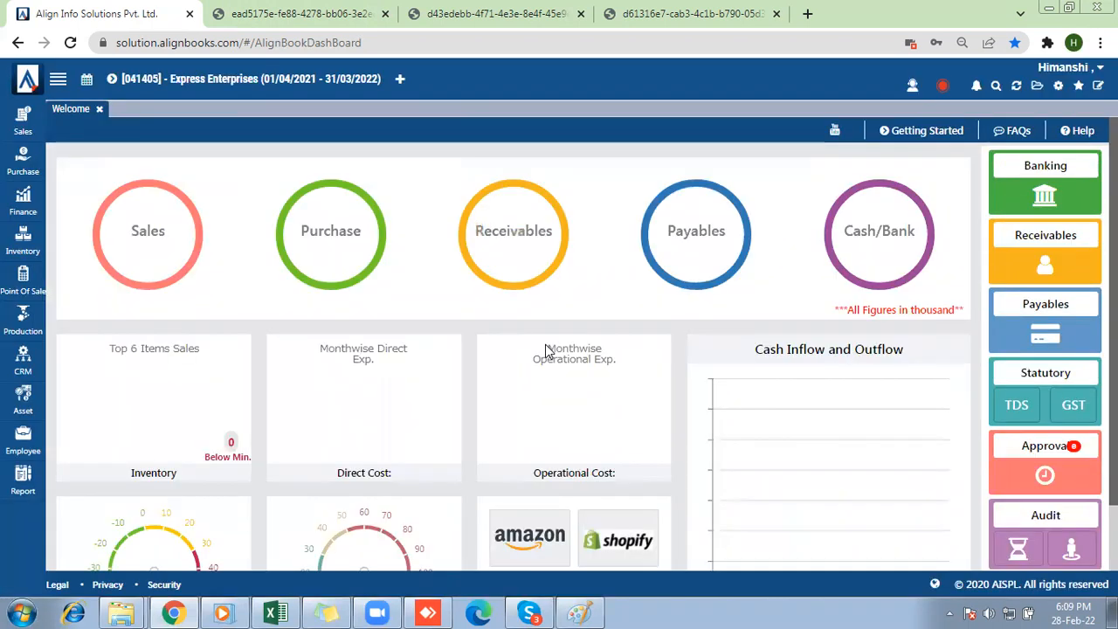
Select HK Pvt Ltd as the Parent Company in the general company setup of Express Enterprises and save the setup.
left_click(1058, 86)
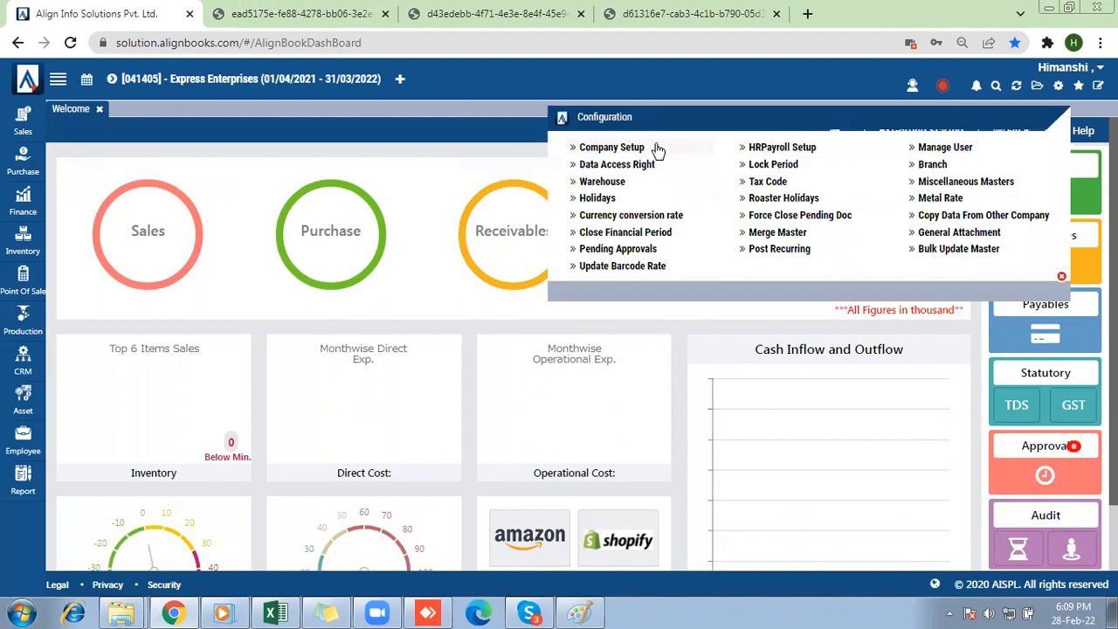
left_click(626, 155)
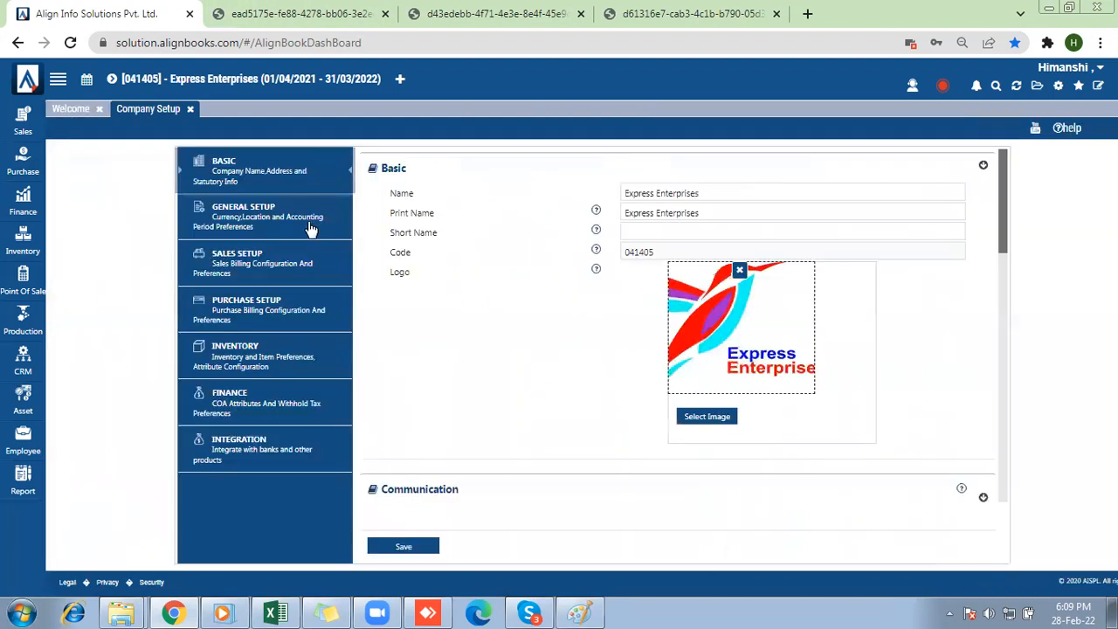
left_click(258, 216)
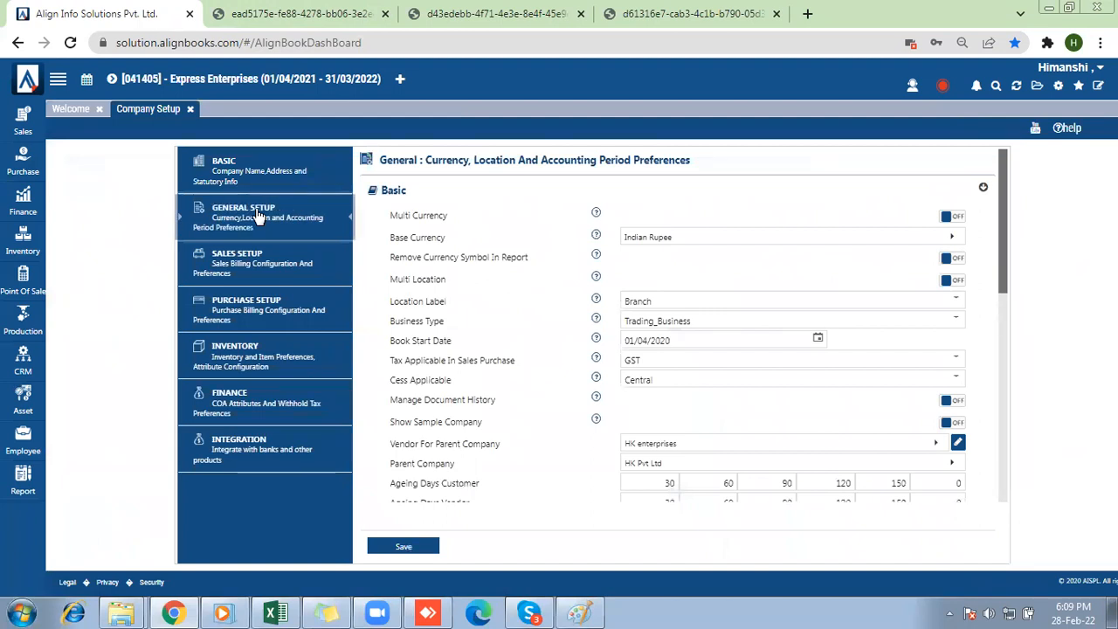
left_click_drag(390, 463, 461, 469)
left_click(464, 471)
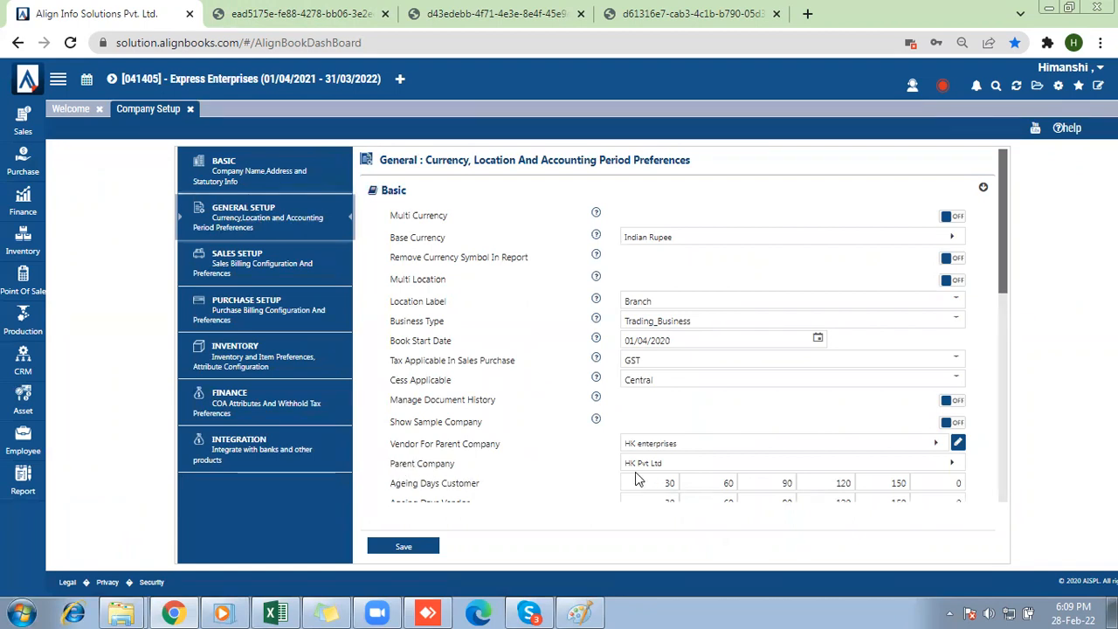
left_click(698, 467)
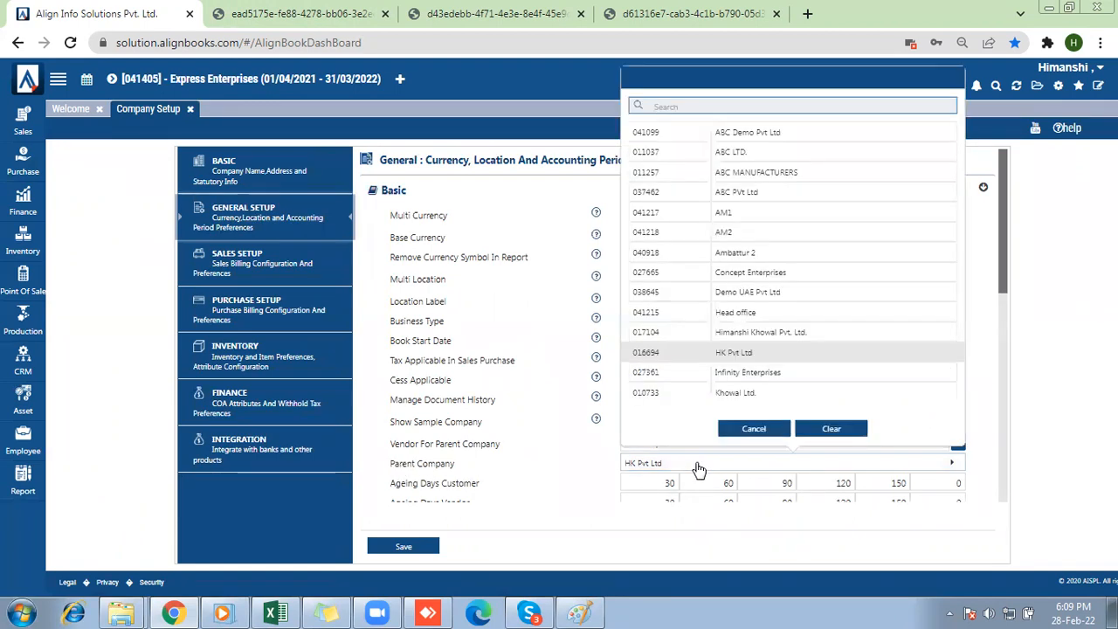
left_click(736, 362)
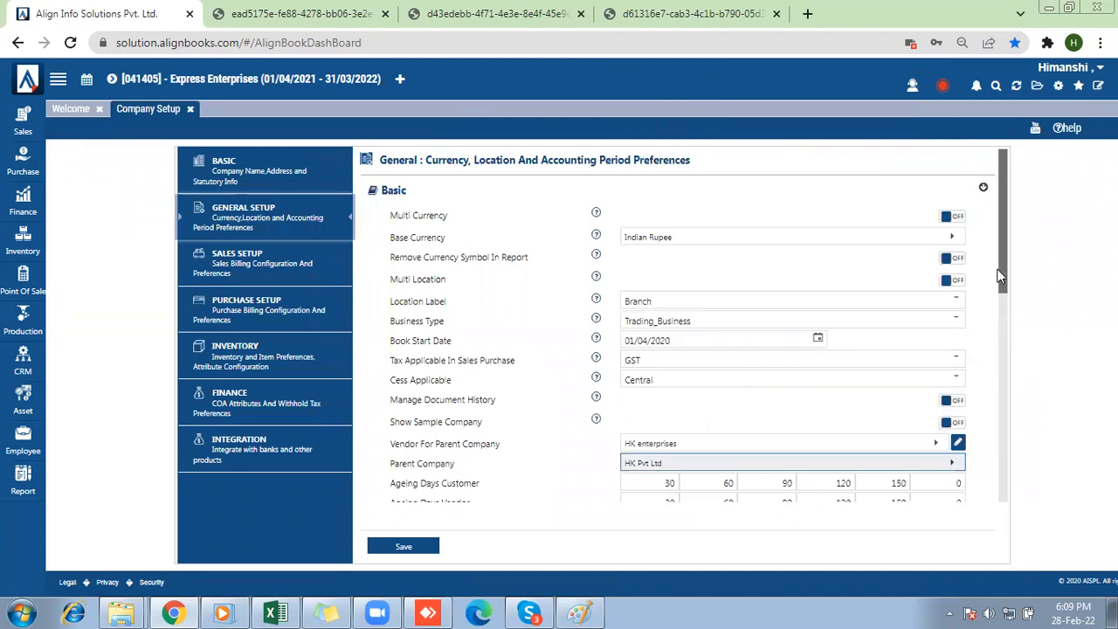
left_click_drag(1009, 279, 1031, 402)
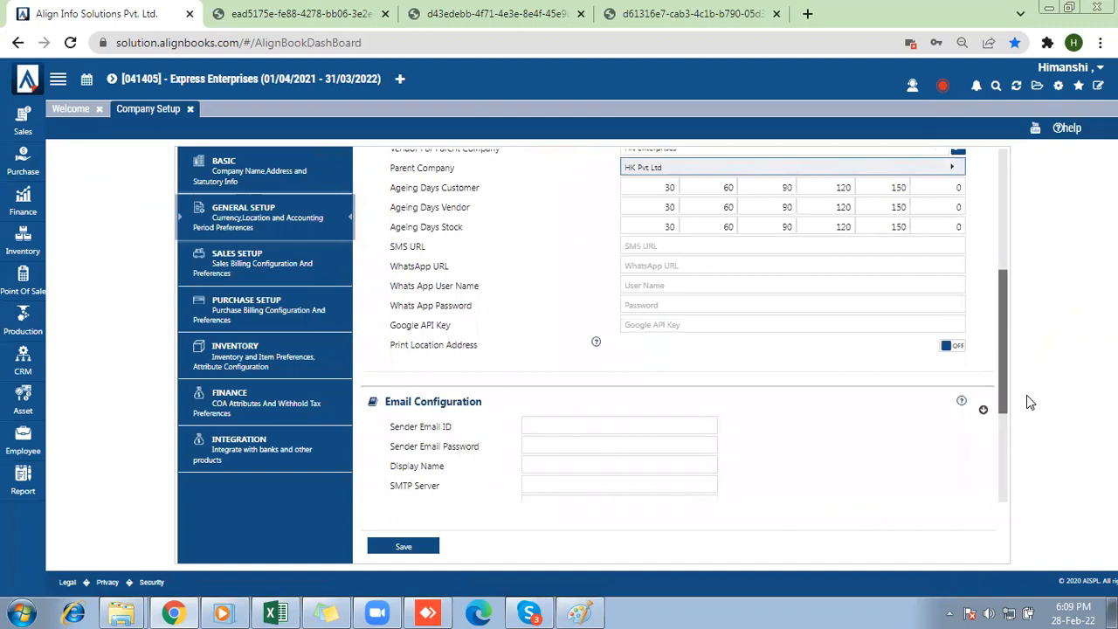
left_click(403, 547)
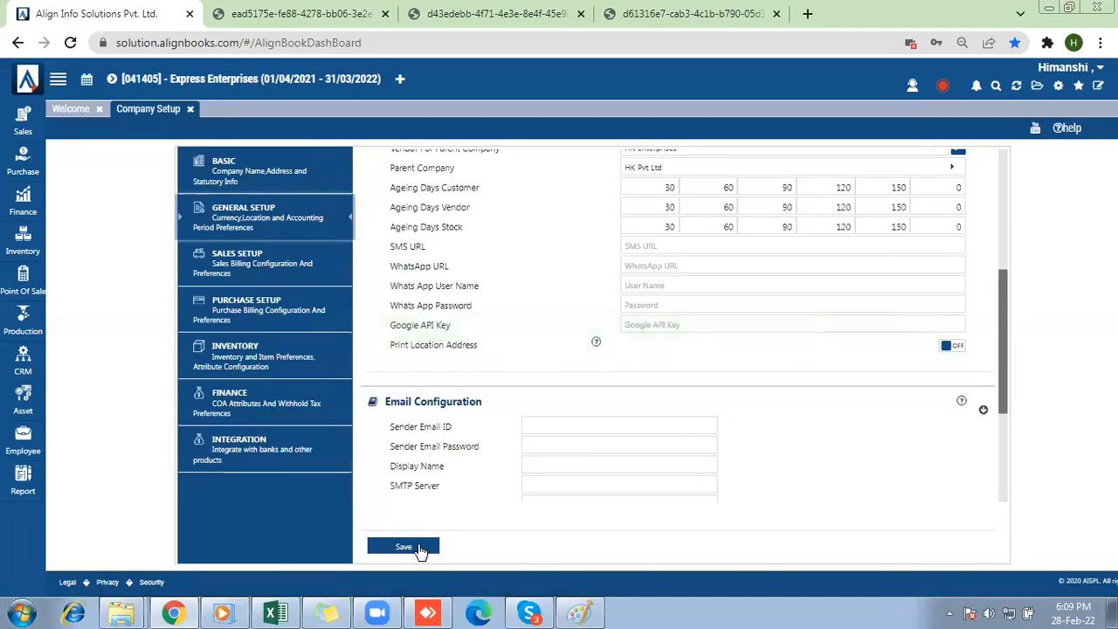
Open a new sales invoice in Express Enterprises and bring up the item list on its first line.
left_click(23, 130)
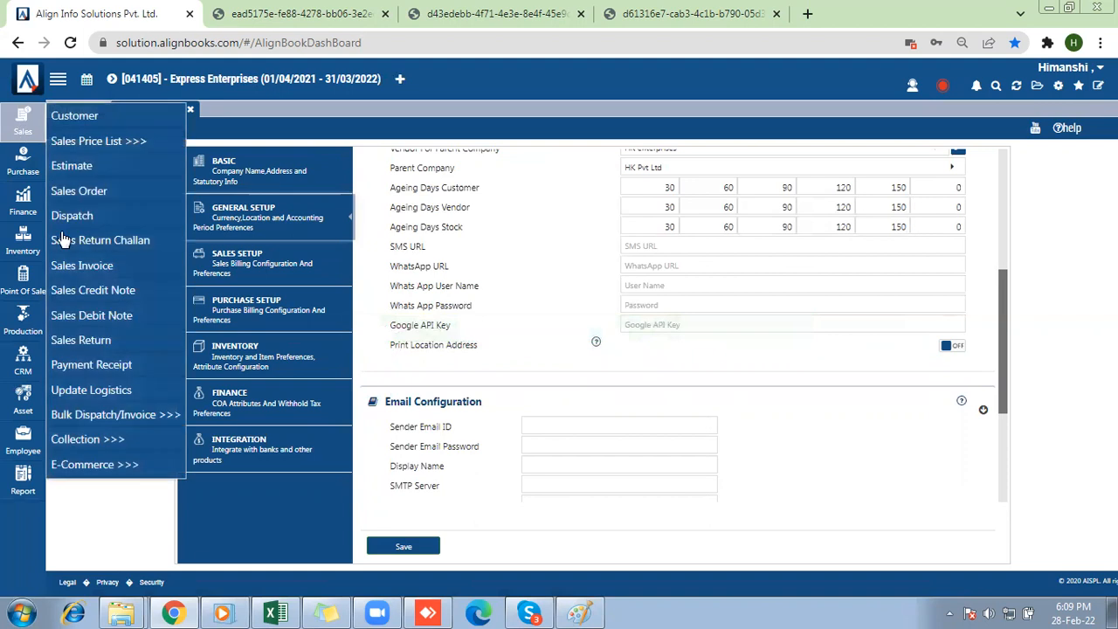
left_click(65, 276)
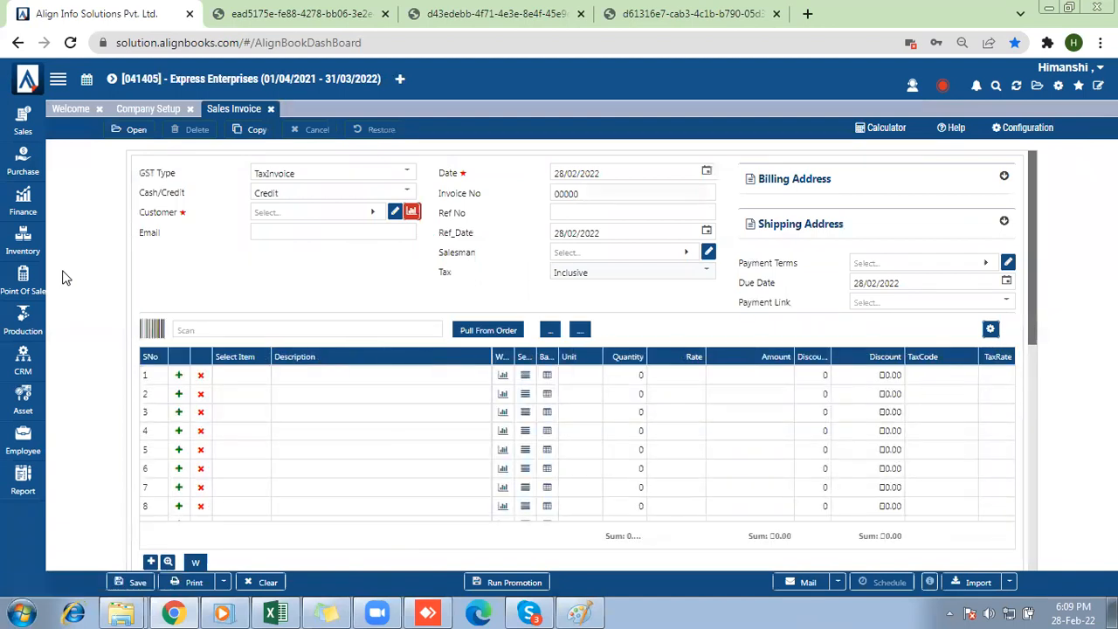
left_click(225, 378)
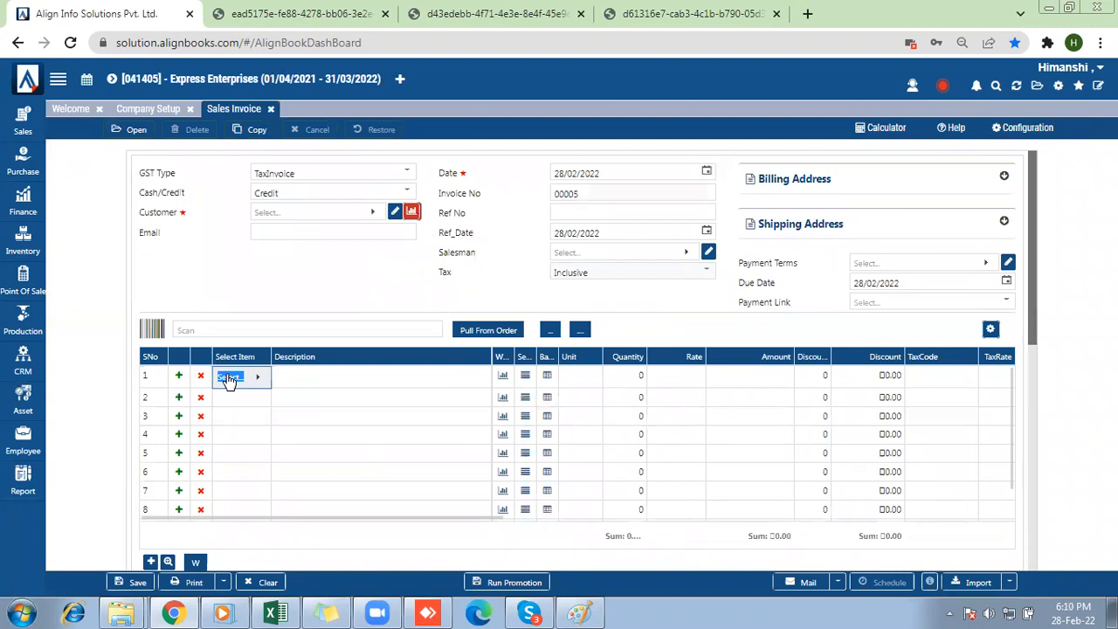
left_click(228, 380)
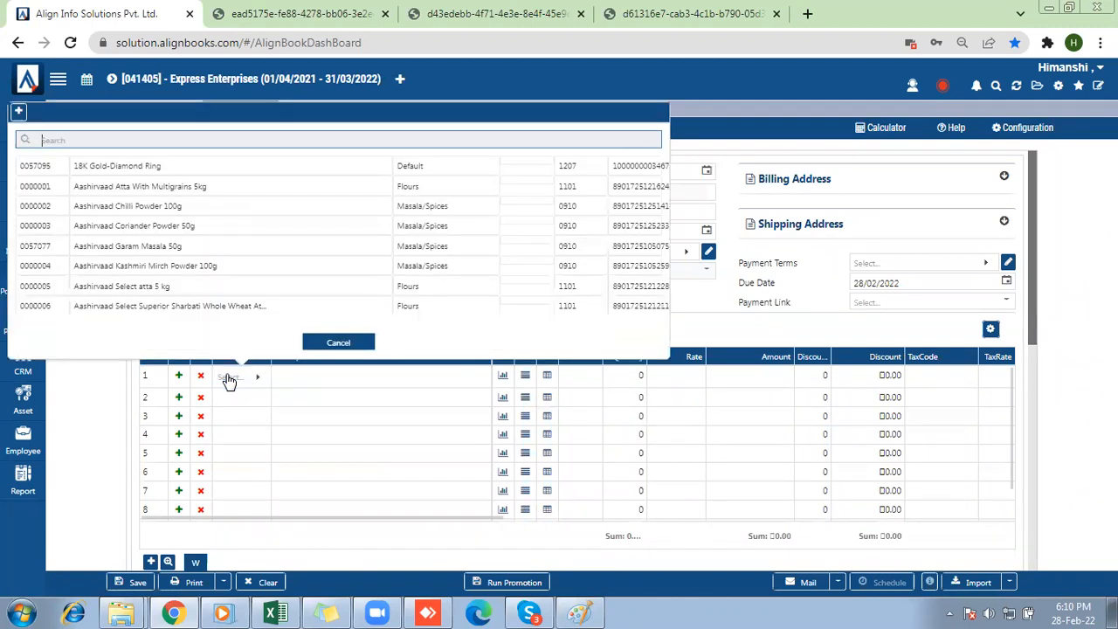
Search the invoice's item list for "gold" to check the shared items, and close it without picking one.
key("Down")
left_click(273, 137)
type("d")
key("BackSpace")
type("gold")
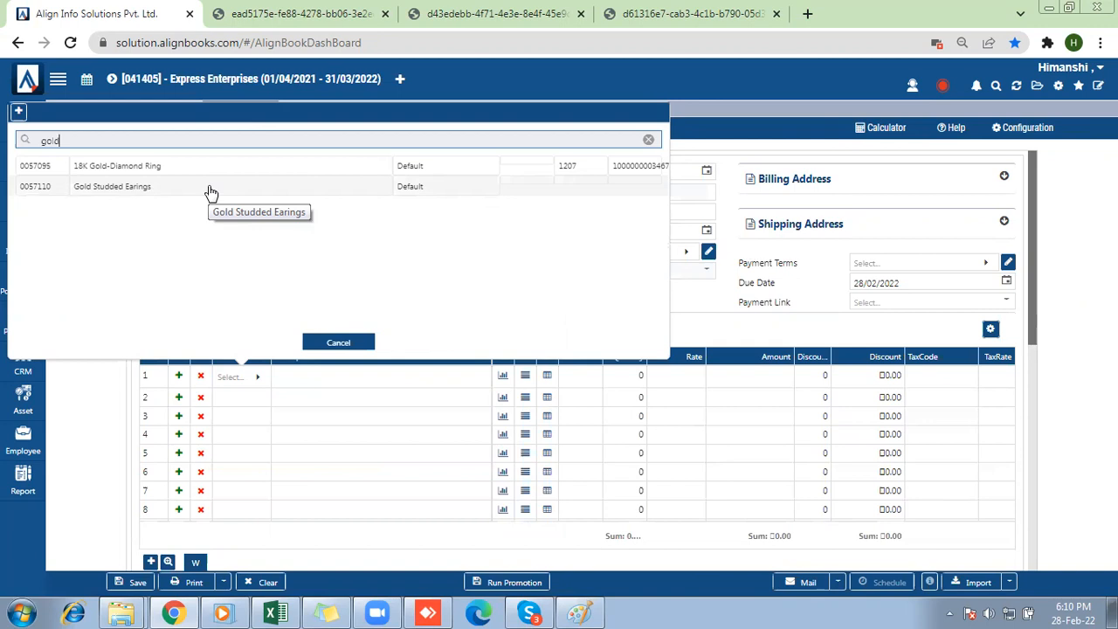
left_click(326, 343)
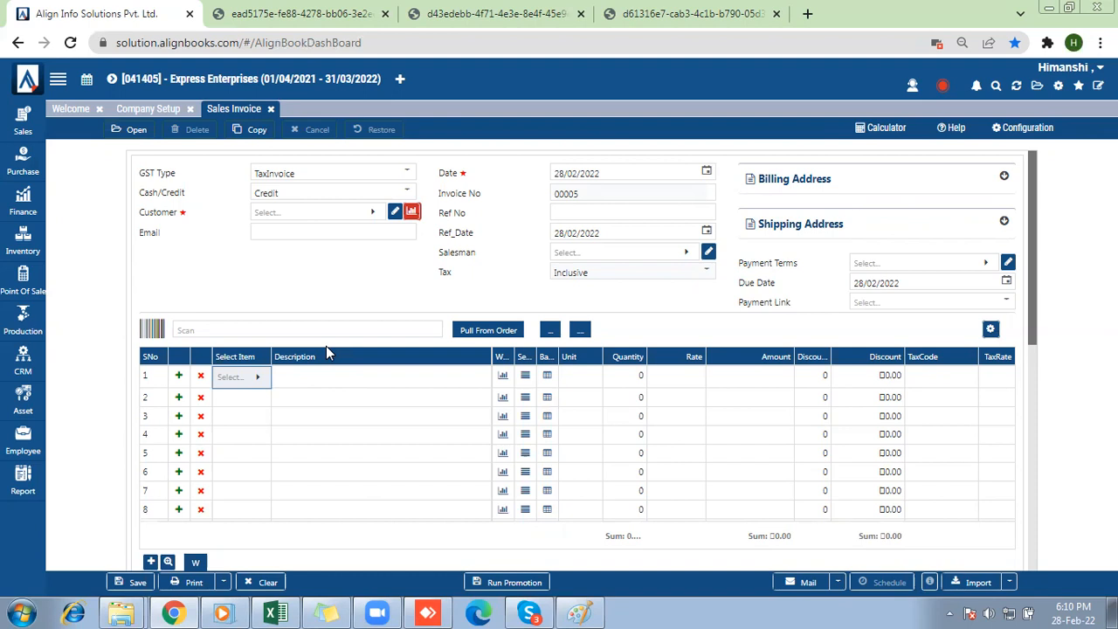
Switch the active company to HK Pvt Ltd and agree to close all pages.
left_click(111, 79)
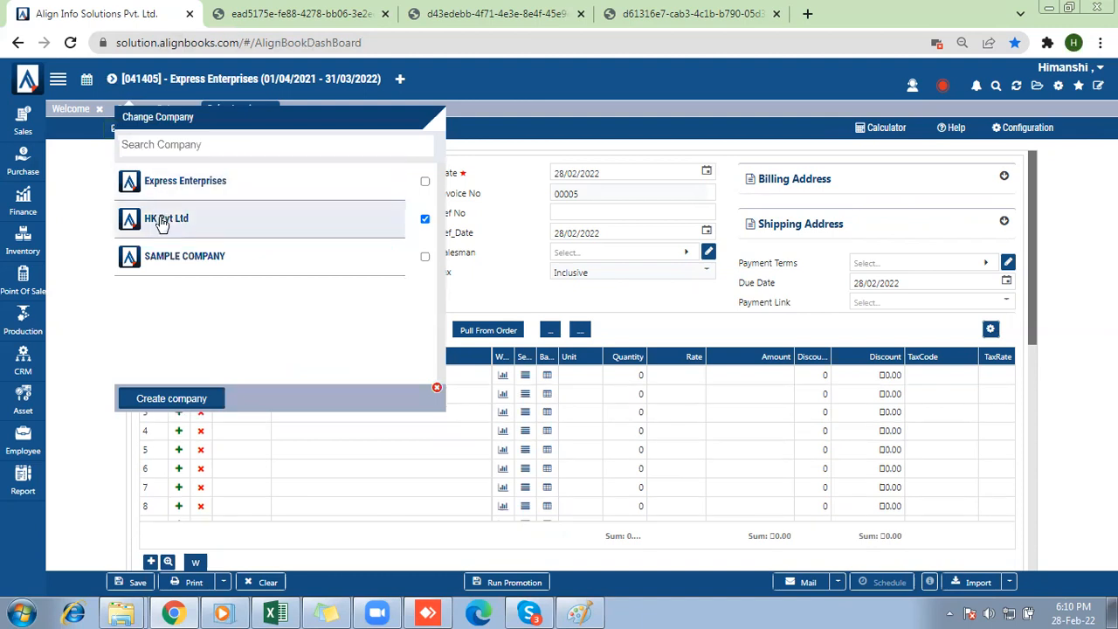
left_click(162, 223)
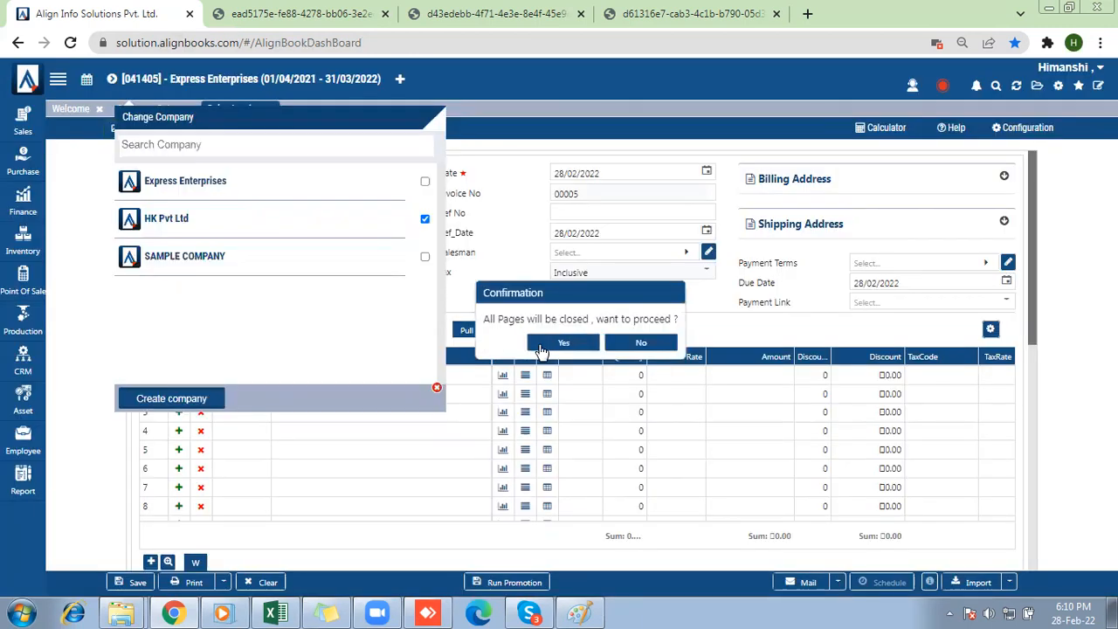
left_click(541, 345)
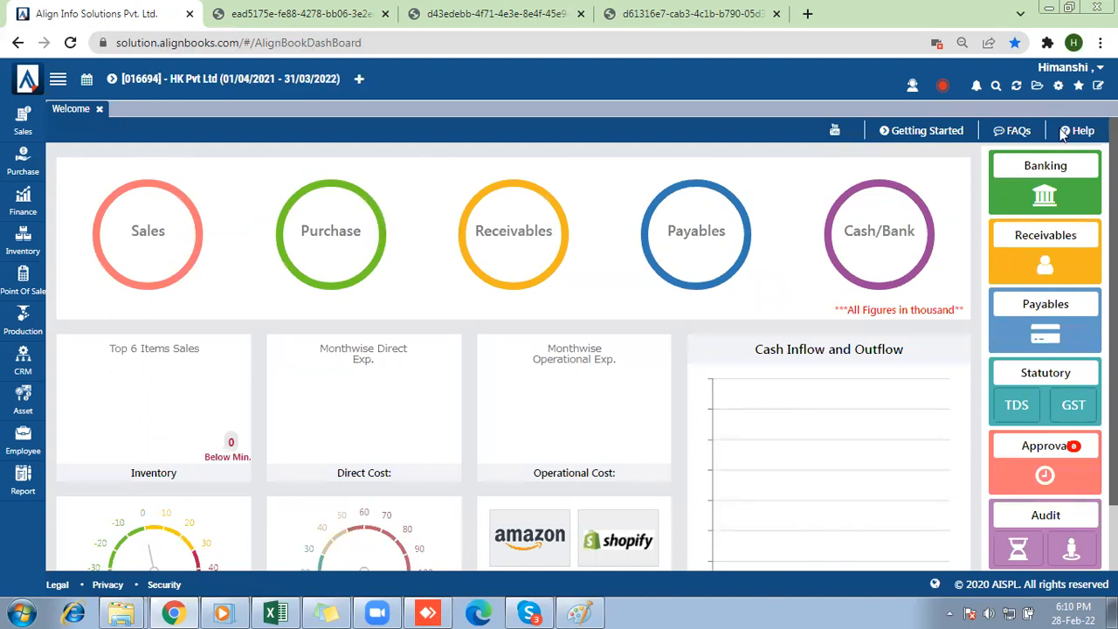
Open the child company customer mapping from the general company setup of HK Pvt Ltd.
left_click(1058, 86)
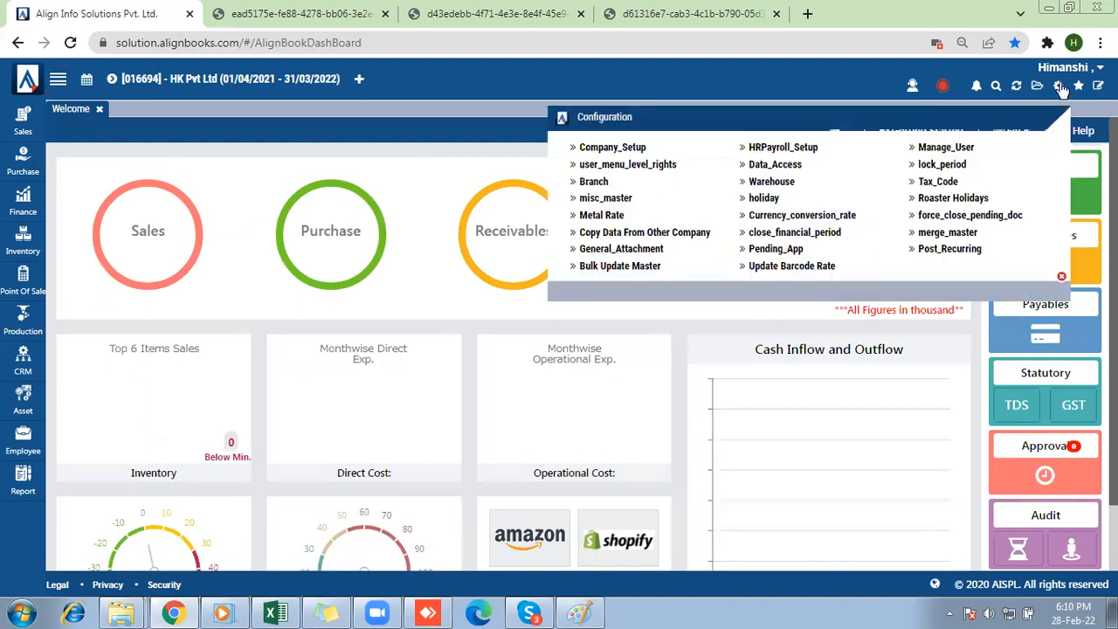
left_click(592, 152)
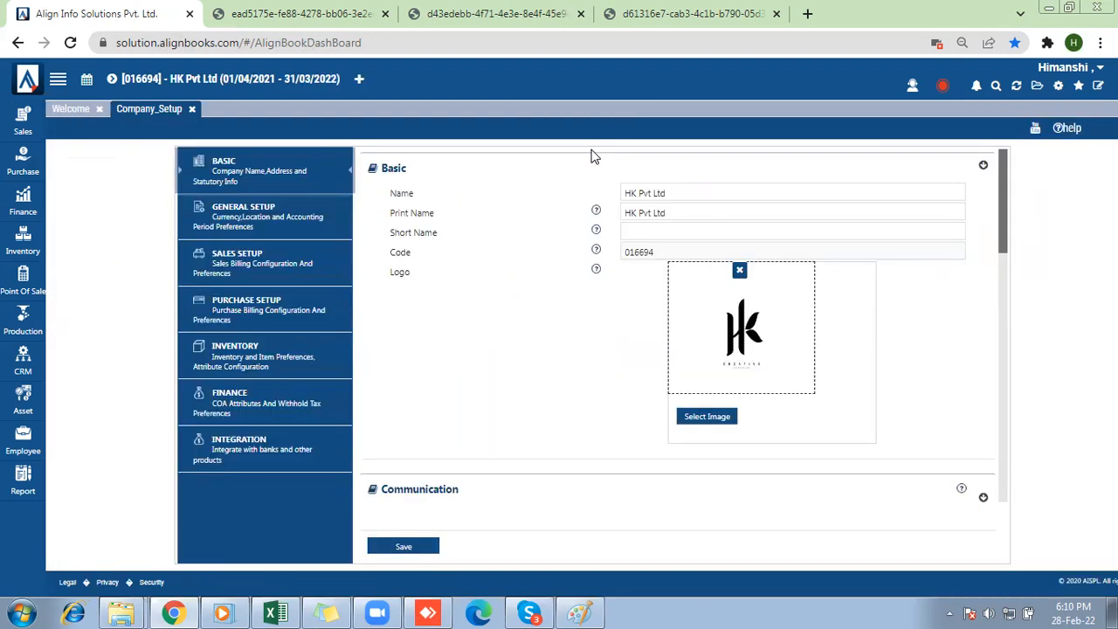
left_click(241, 254)
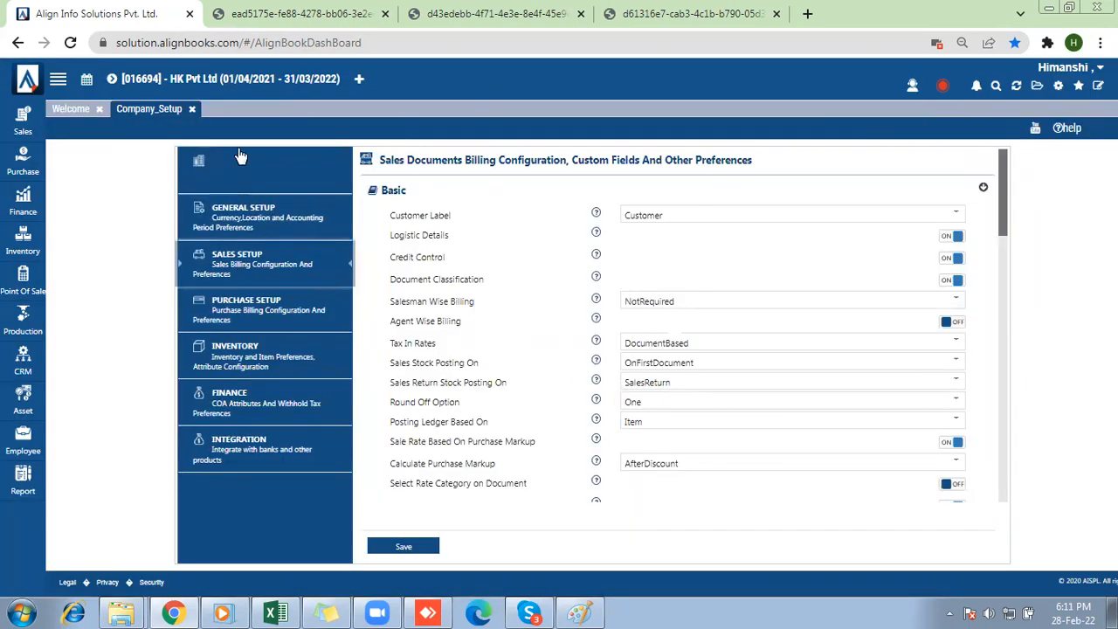
left_click(234, 214)
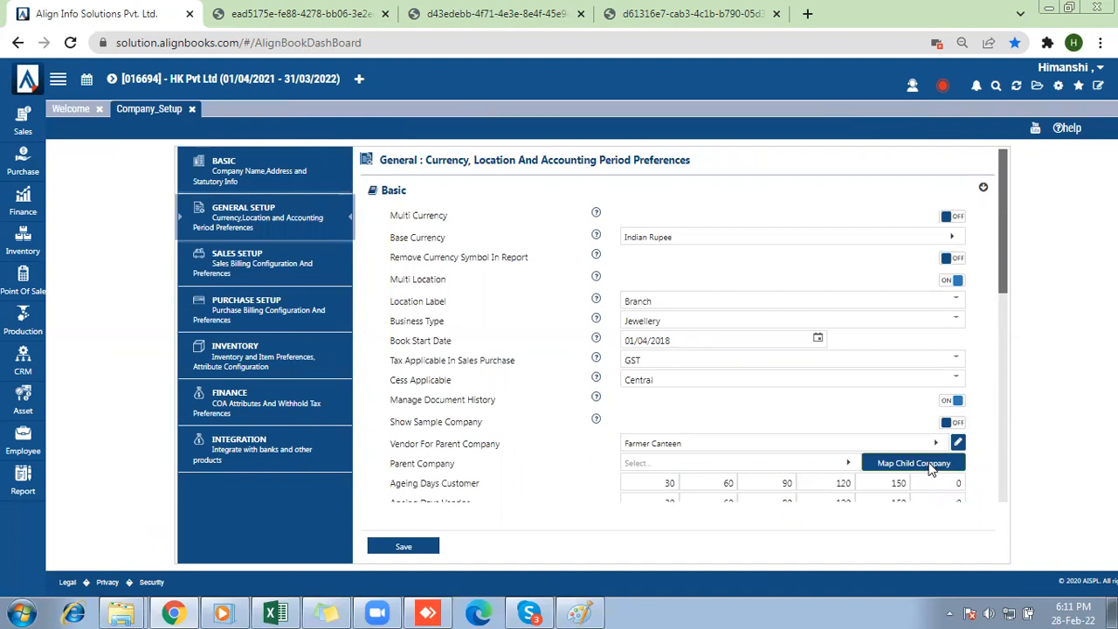
left_click(931, 469)
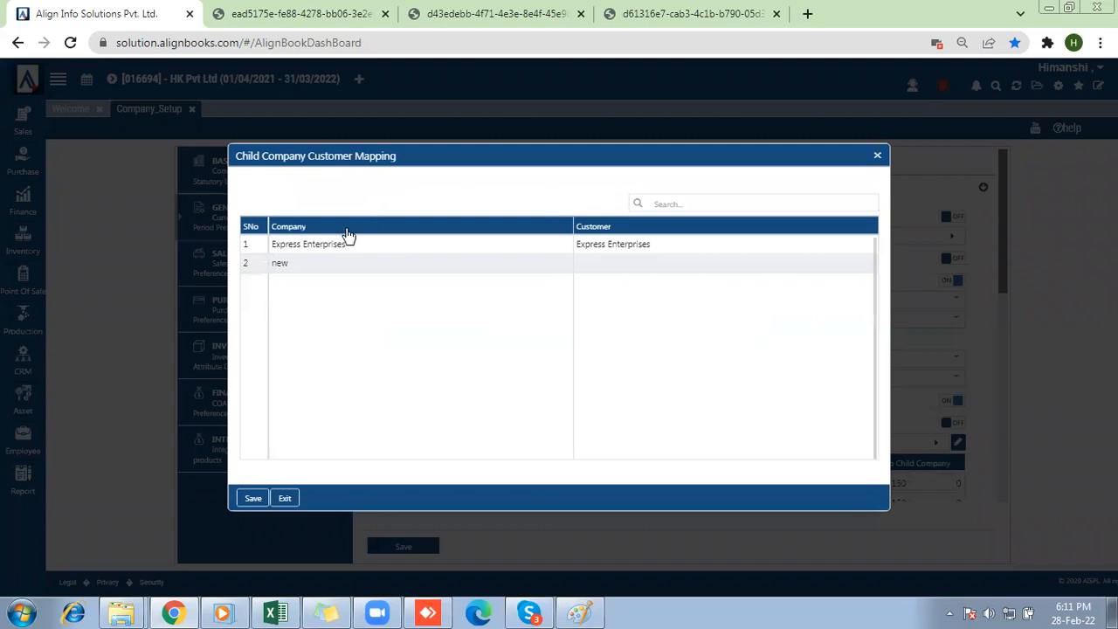
Examine the listed child companies and the customer mapped to Express Enterprises, and close the mapping.
left_click_drag(349, 250, 275, 274)
left_click(662, 248)
left_click_drag(661, 247, 567, 245)
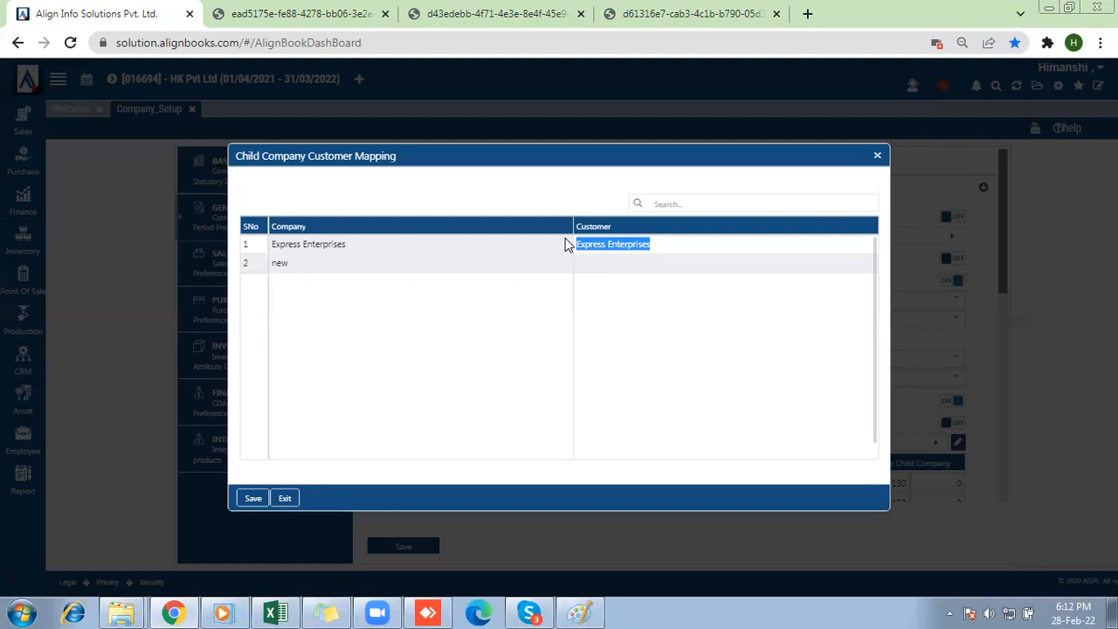
left_click(878, 157)
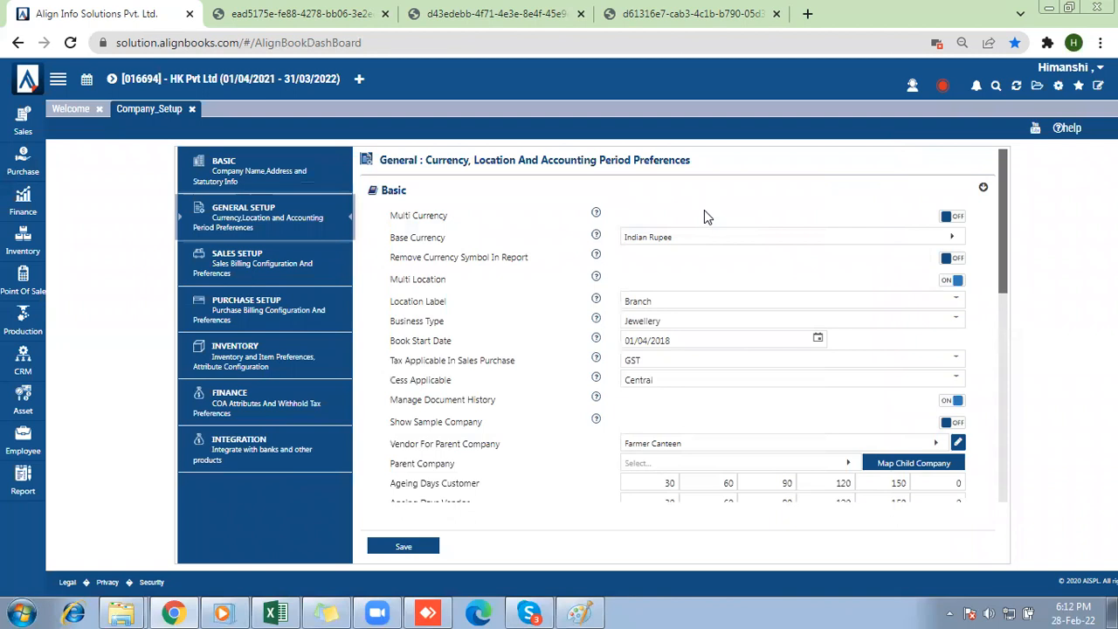
Search the Customer Master of HK Pvt Ltd for "Express" to check the child company's customer record.
left_click(23, 122)
left_click(76, 116)
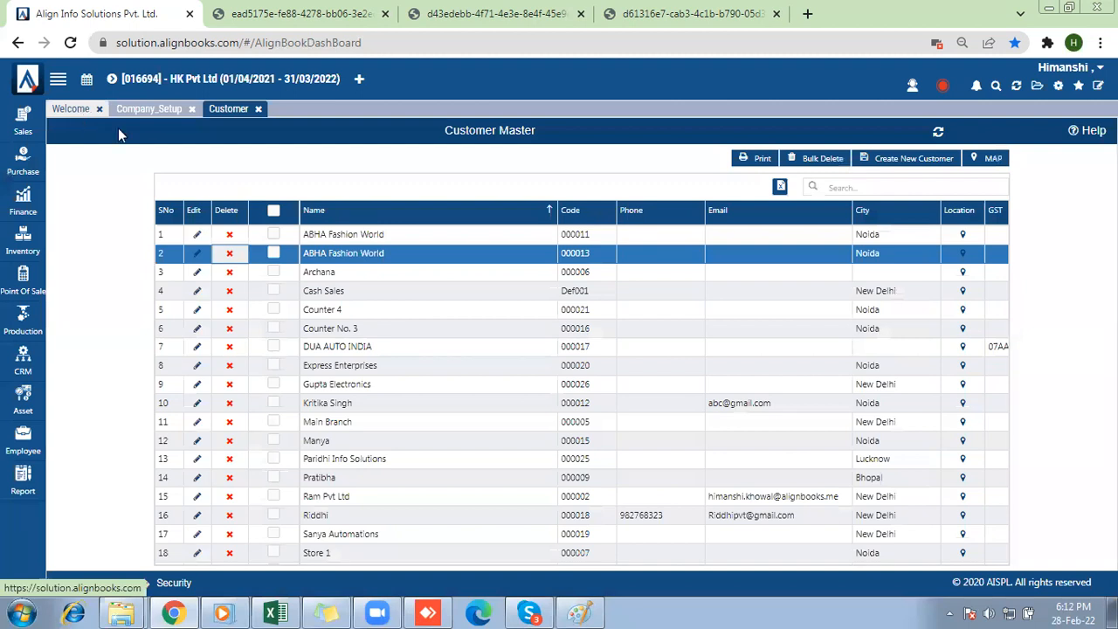
left_click(898, 186)
type("Express")
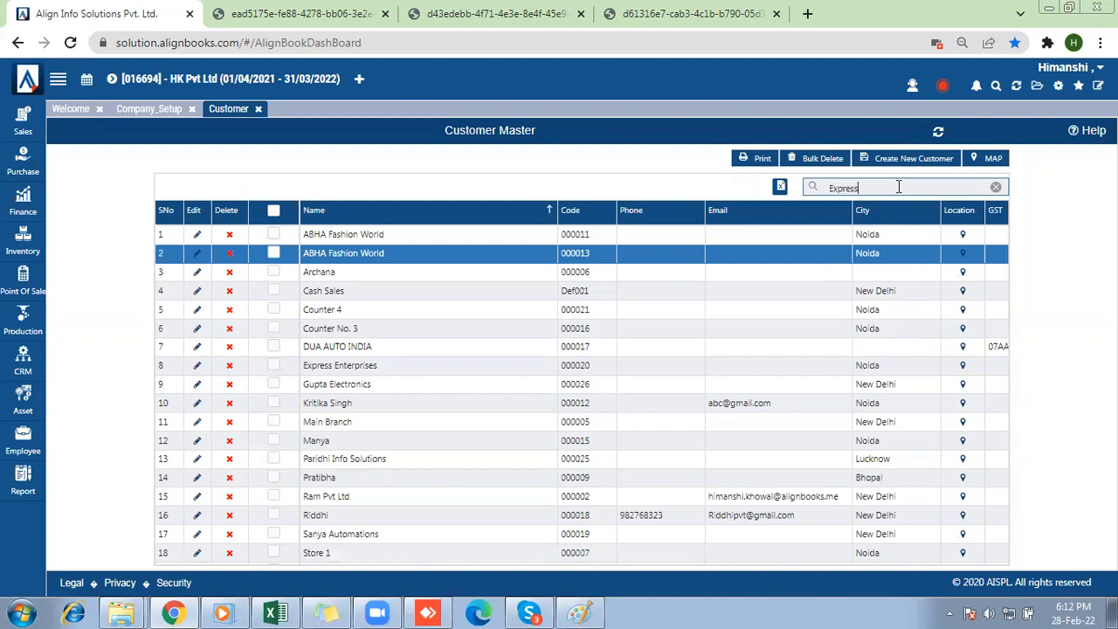
key("Return")
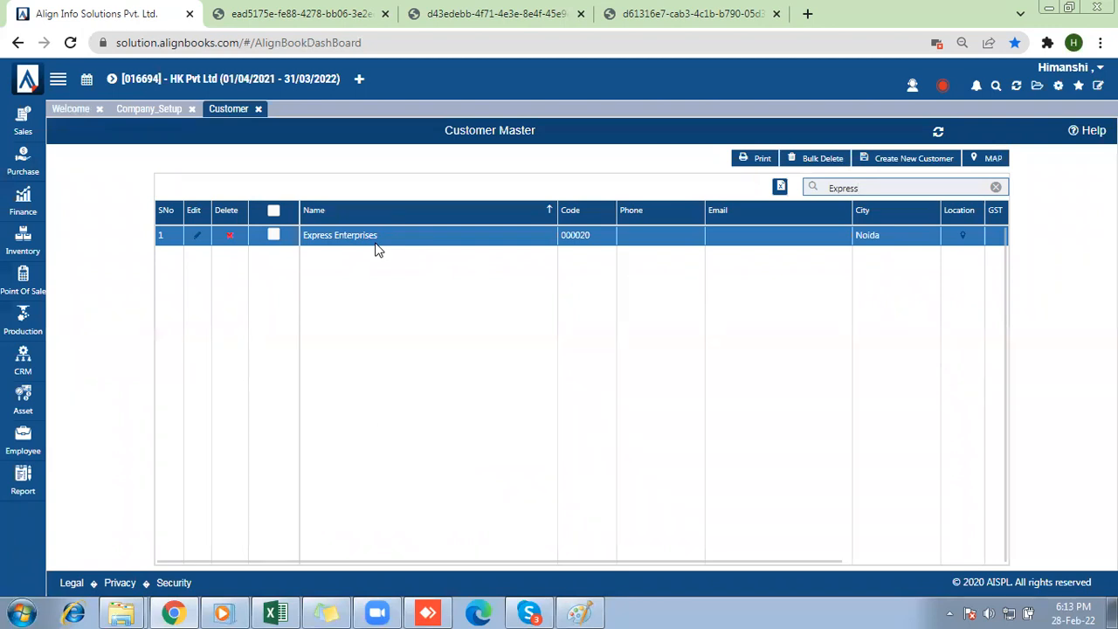
Return to the company setup and save the child company customer mapping for Express Enterprises.
left_click(138, 113)
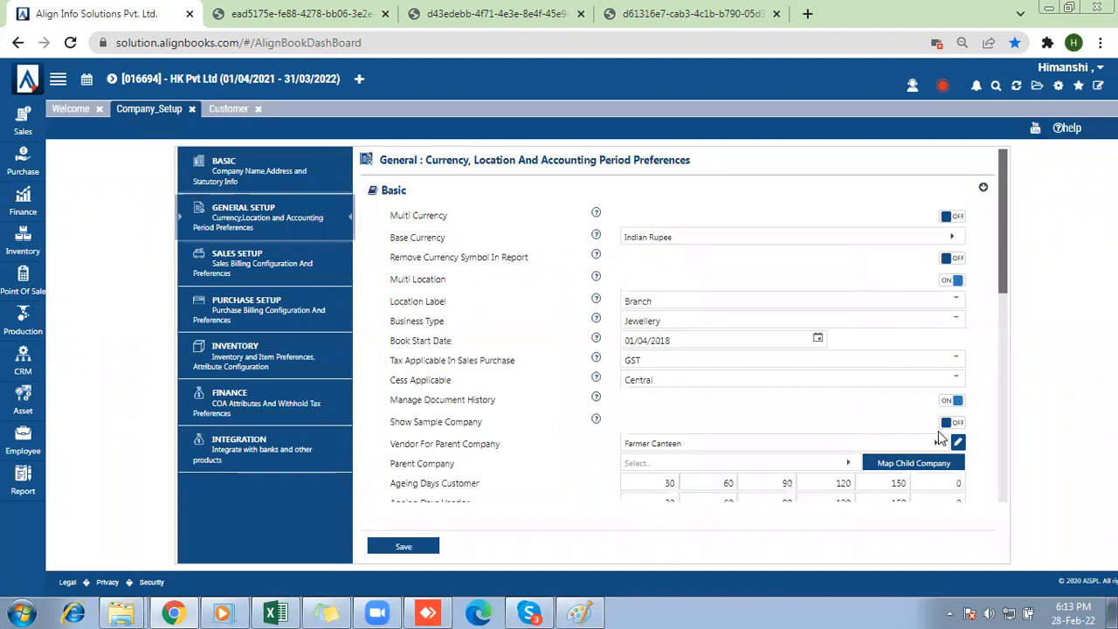
left_click(935, 465)
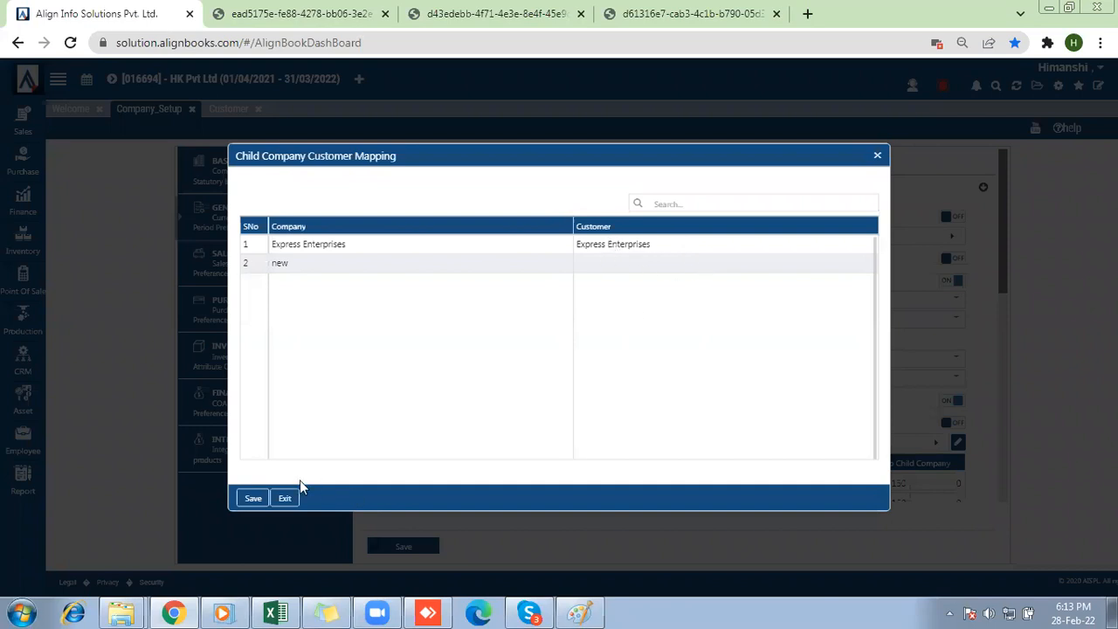
left_click(253, 498)
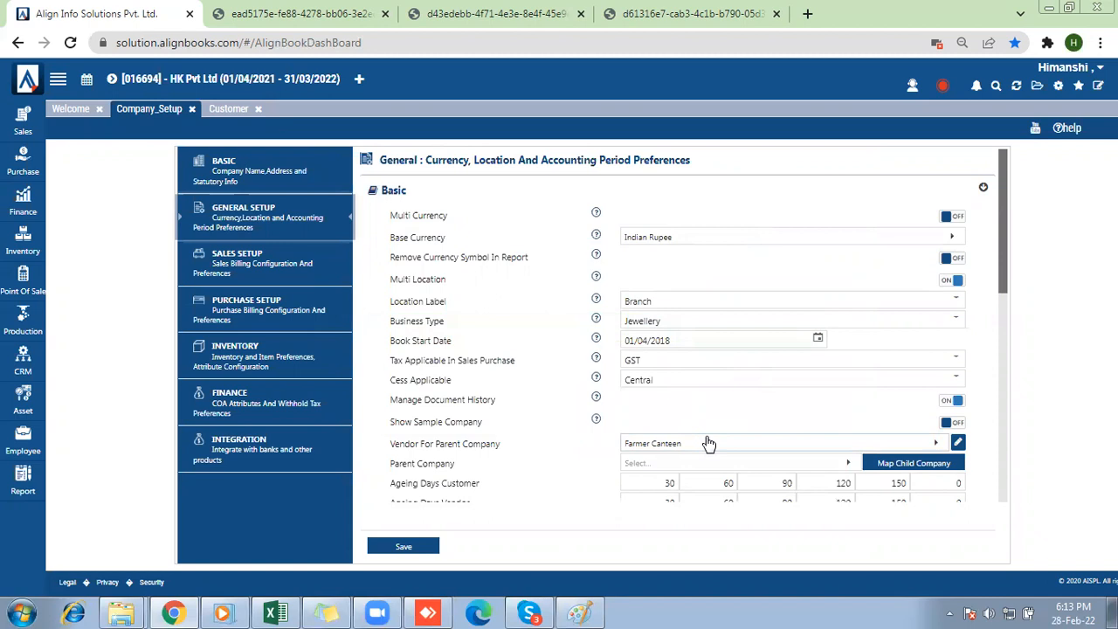
Switch the active company back to Express Enterprises and agree to close all pages.
left_click(112, 79)
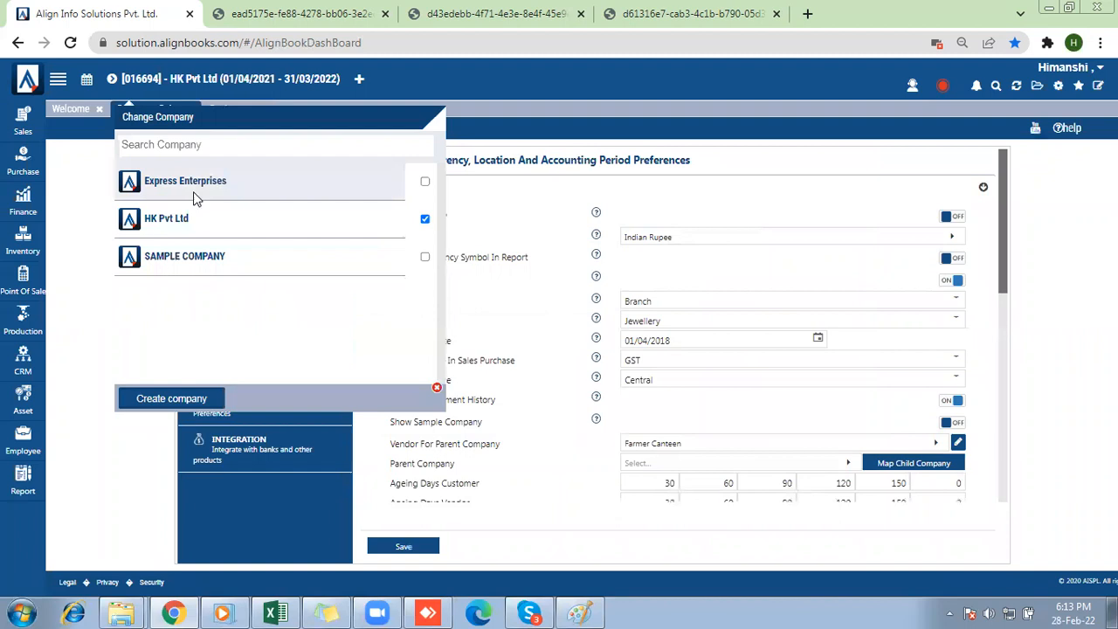
left_click(196, 199)
left_click(563, 342)
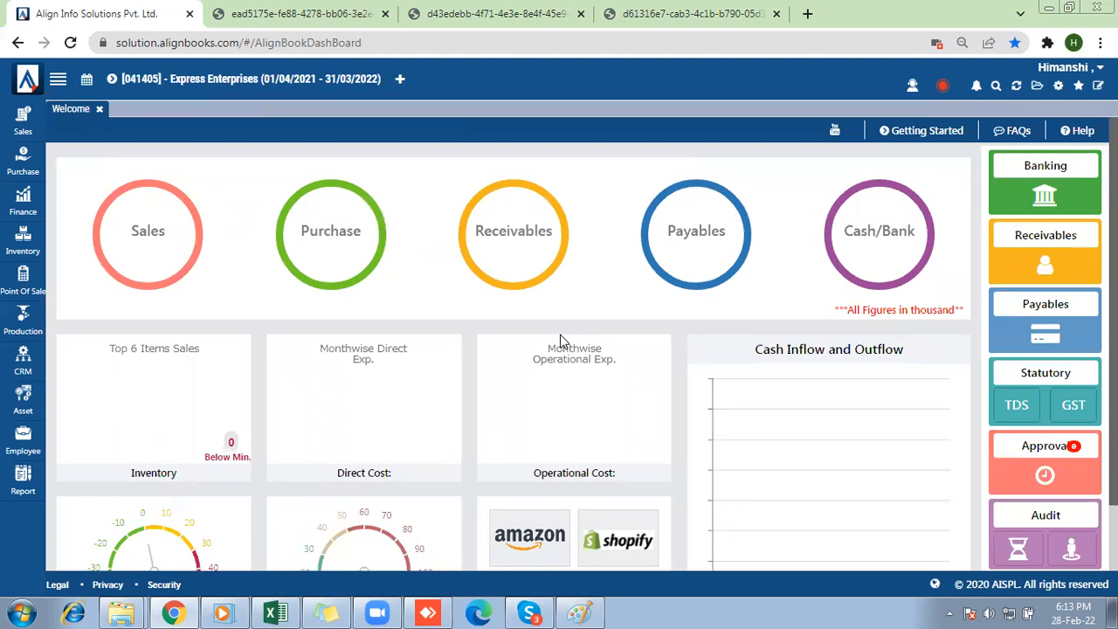
left_click(24, 129)
left_click(152, 141)
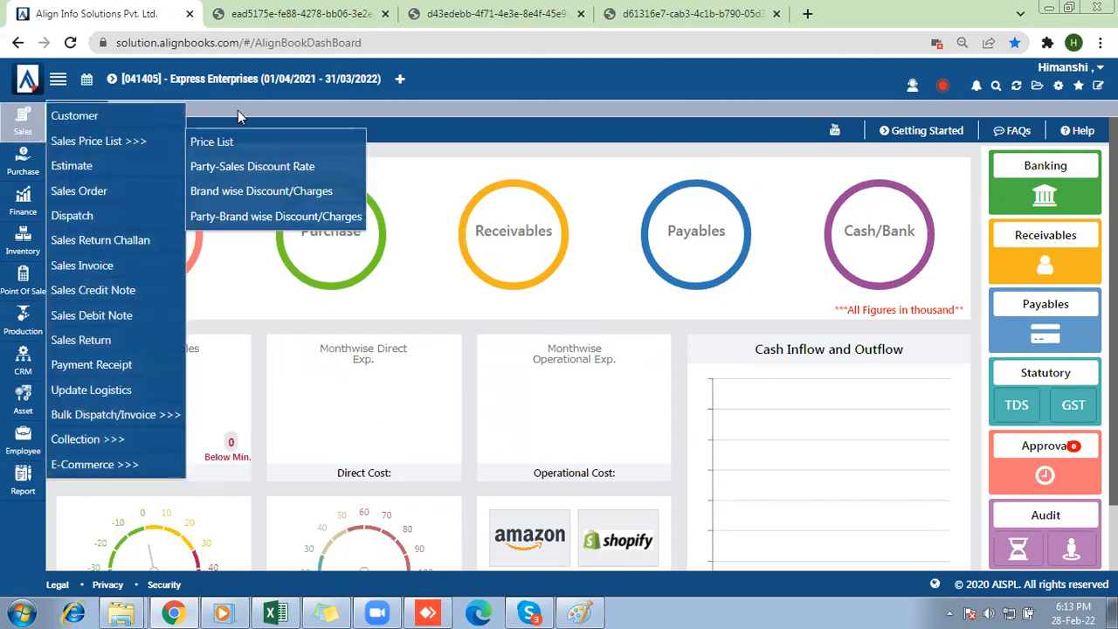
Open the general setup preferences in the company setup of Express Enterprises.
left_click(1058, 85)
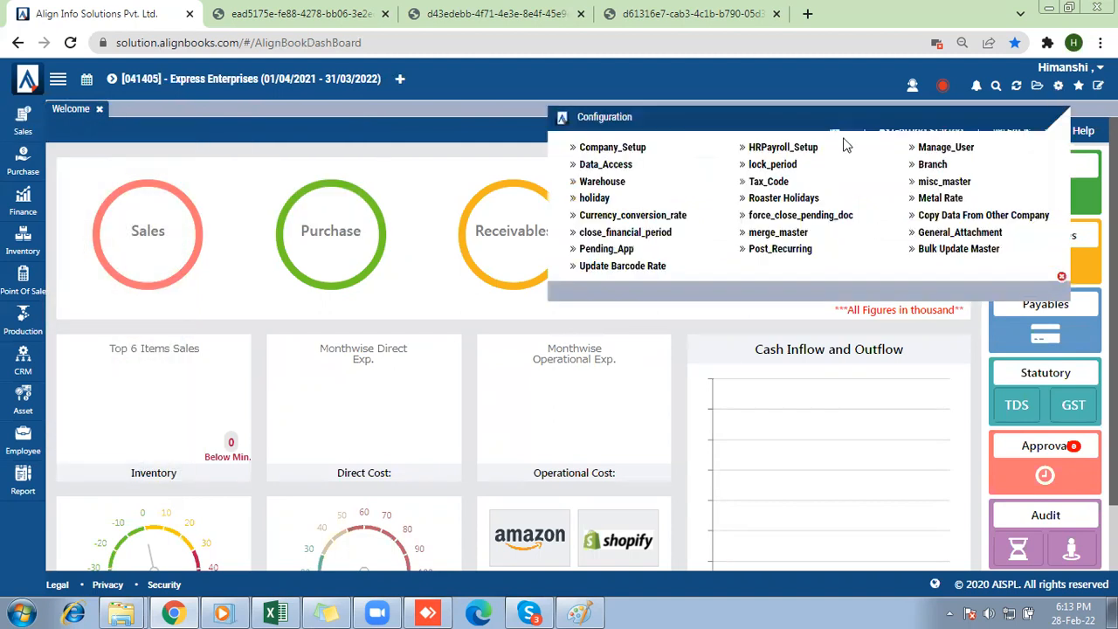
left_click(643, 157)
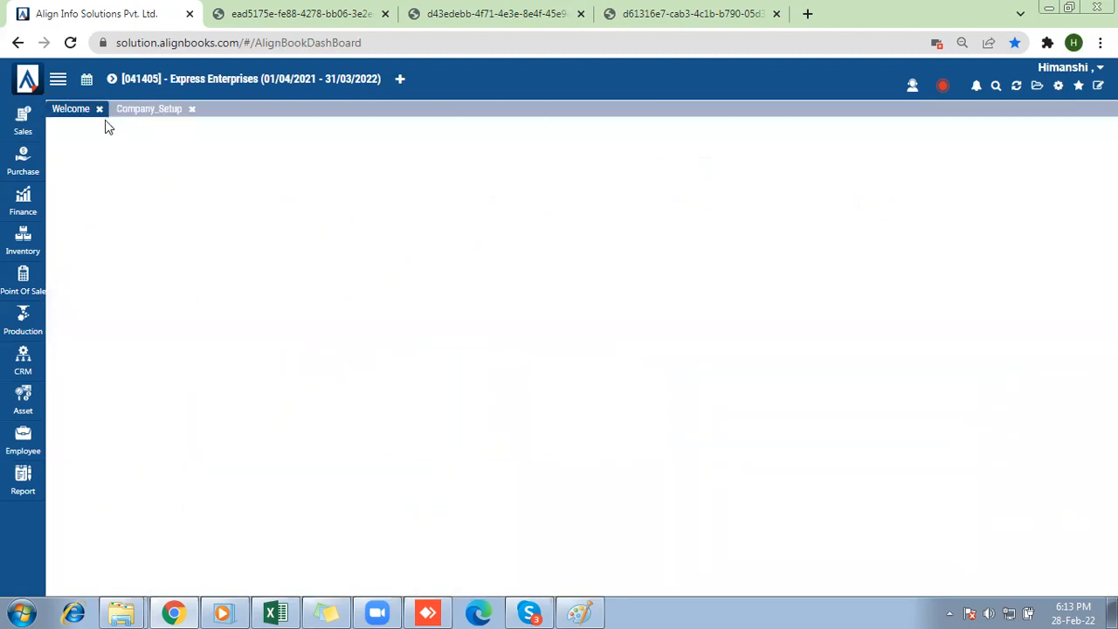
left_click(150, 112)
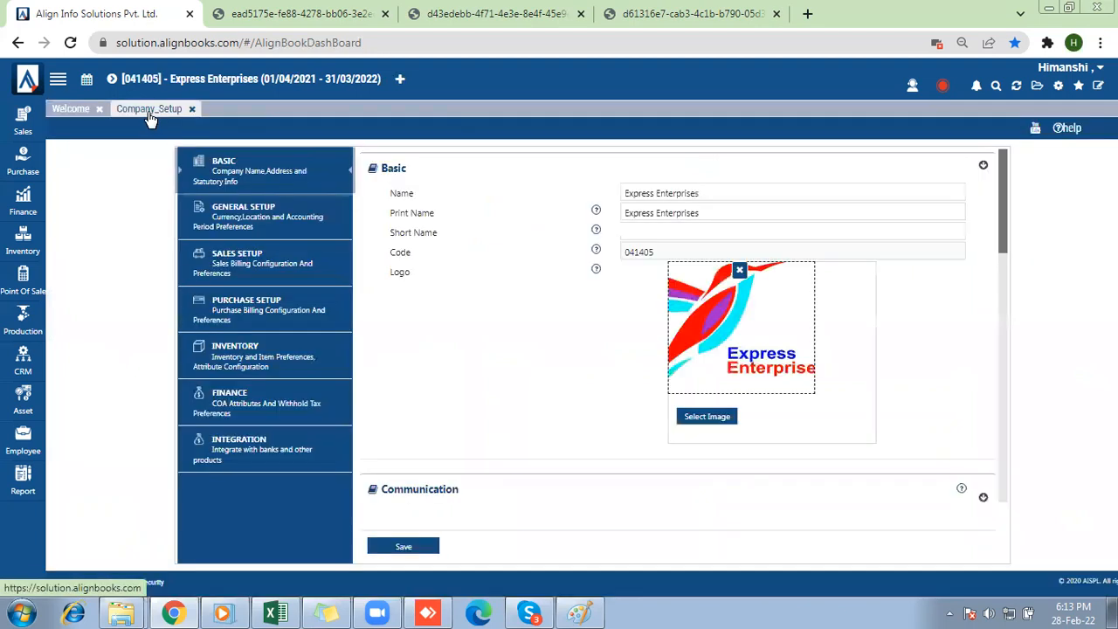
left_click(226, 360)
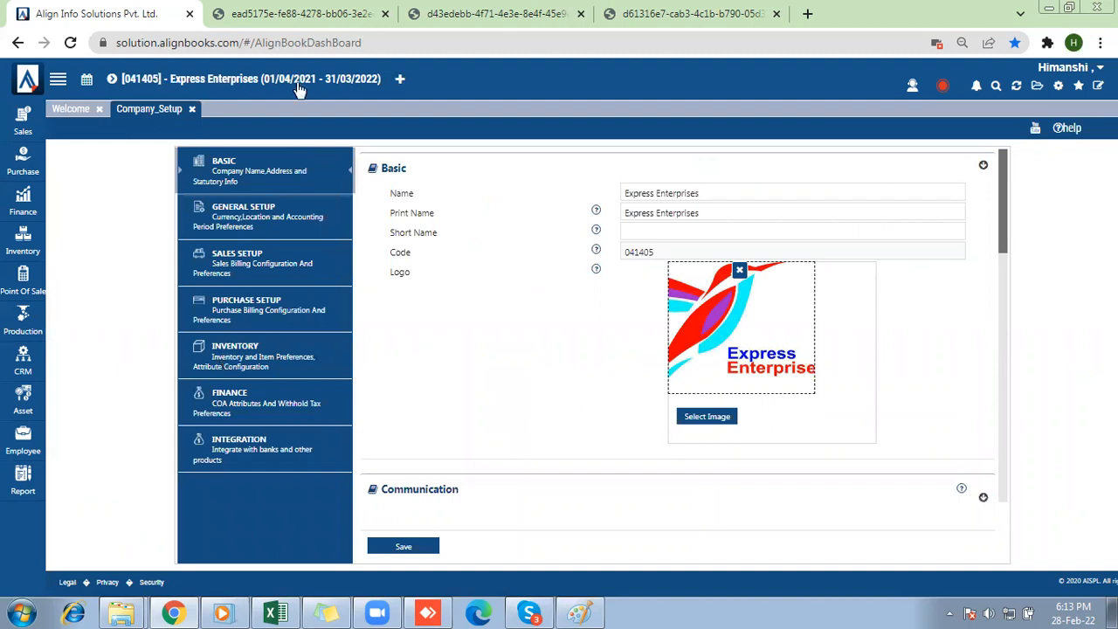
left_click(260, 216)
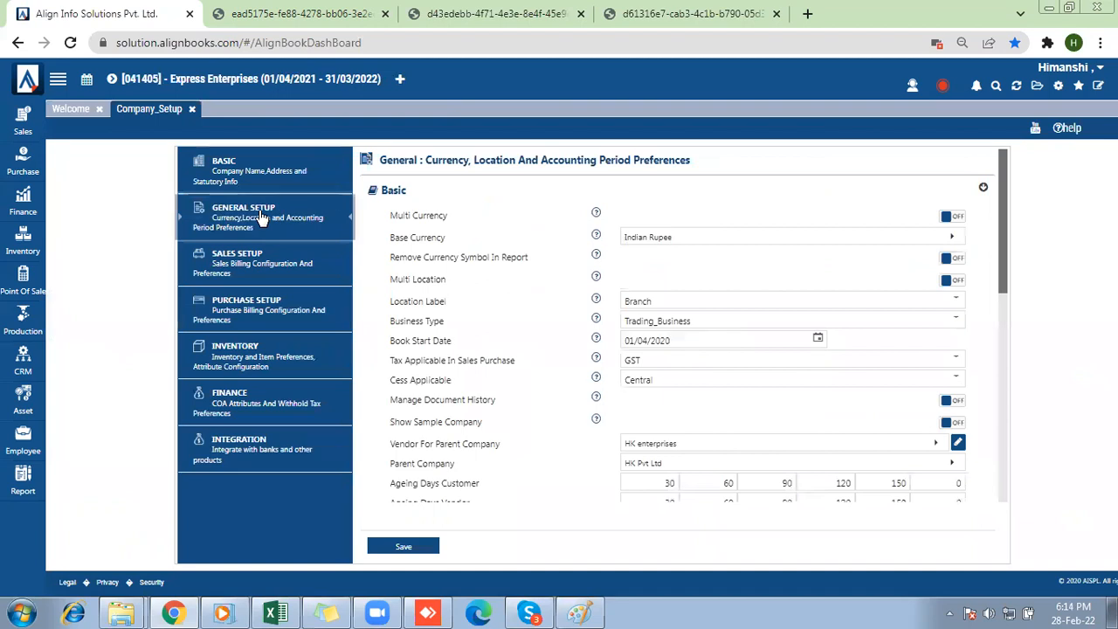
Select HK enterprises as the Vendor For Parent Company.
left_click_drag(390, 443, 487, 454)
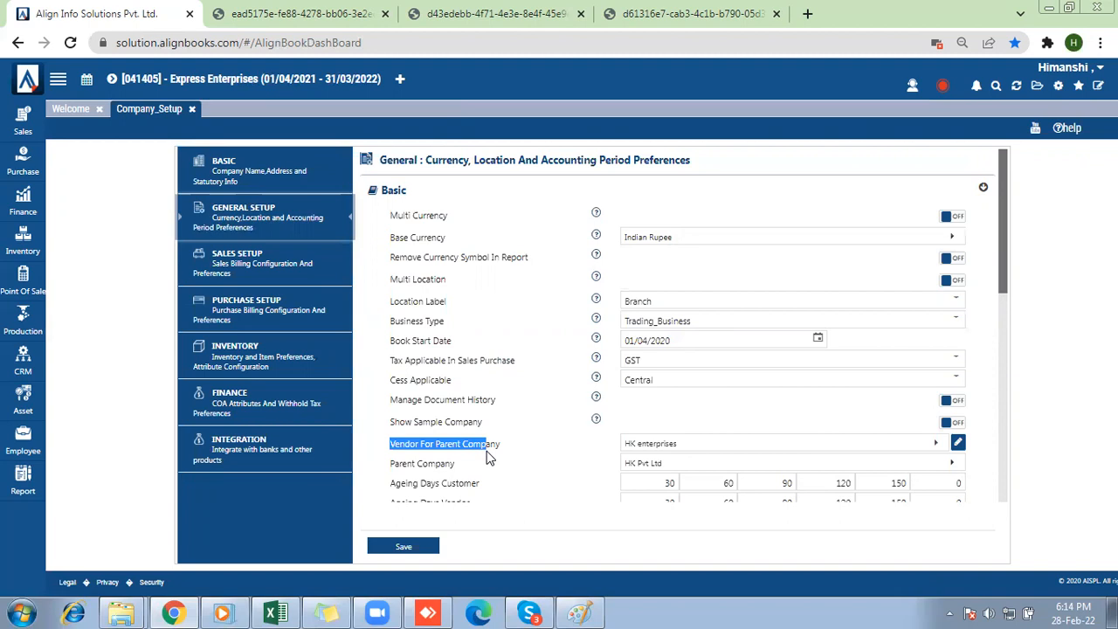
left_click(689, 444)
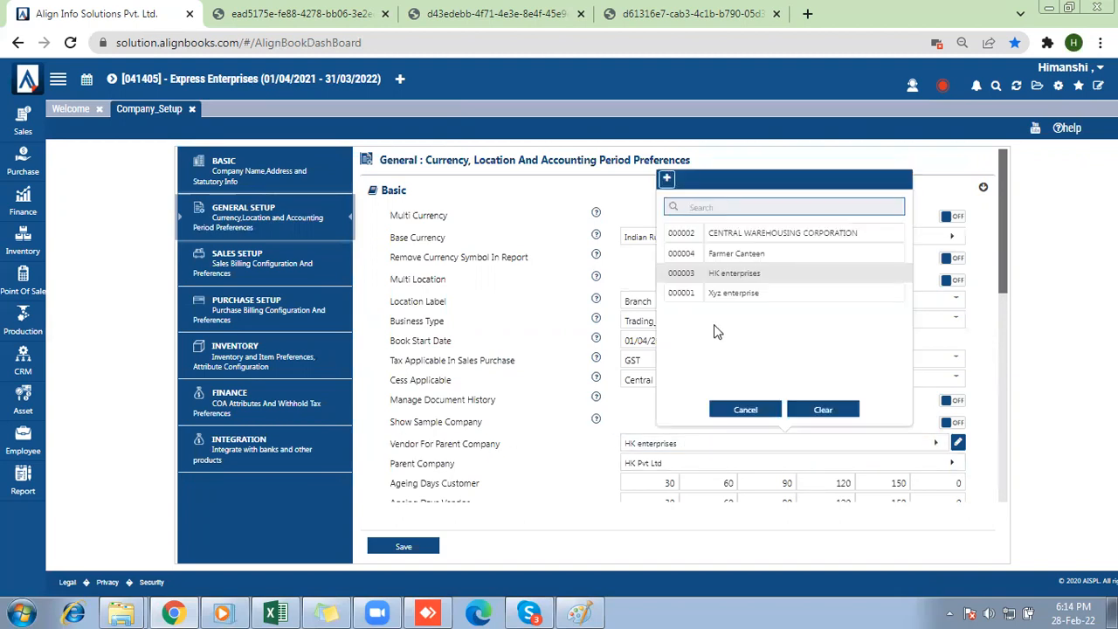
left_click(712, 284)
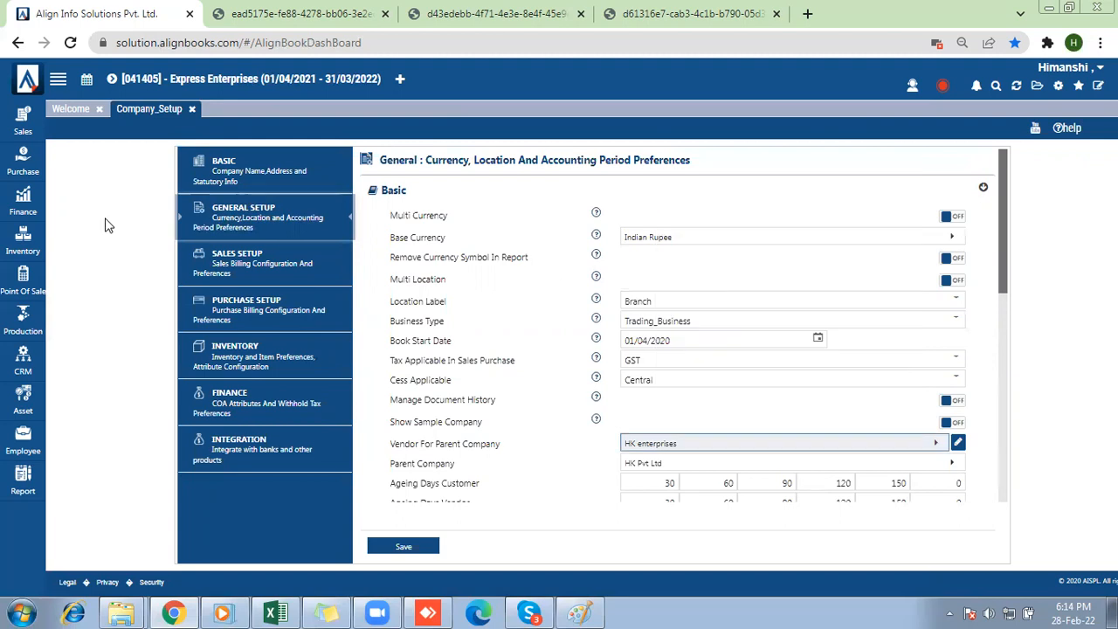
Open the Vendor Master of Express Enterprises to check the vendor representing the parent company.
left_click(20, 164)
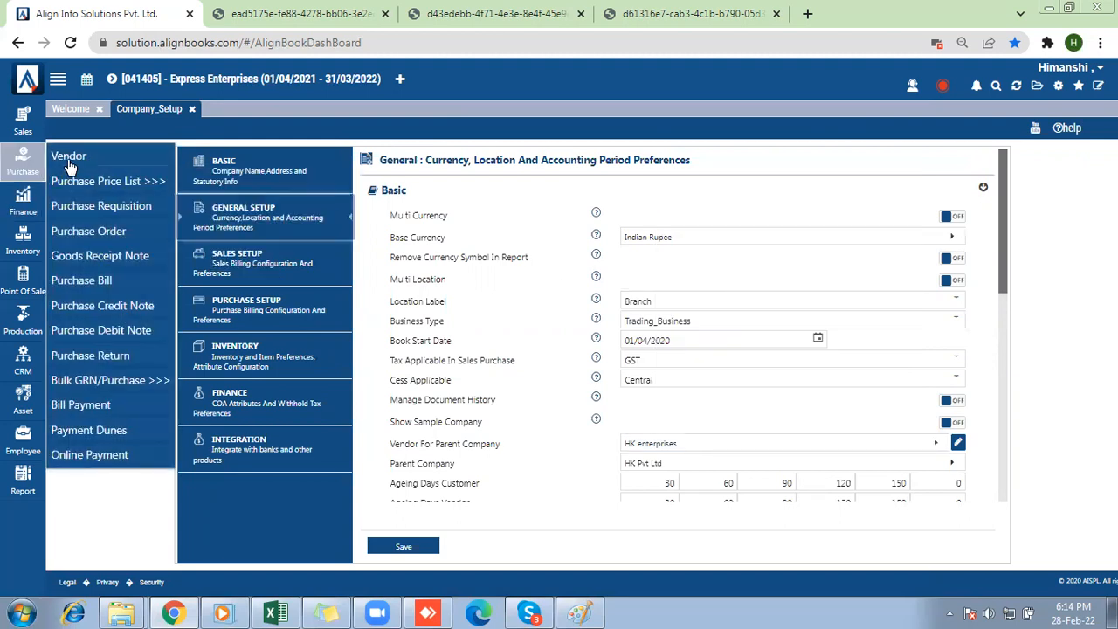
left_click(69, 159)
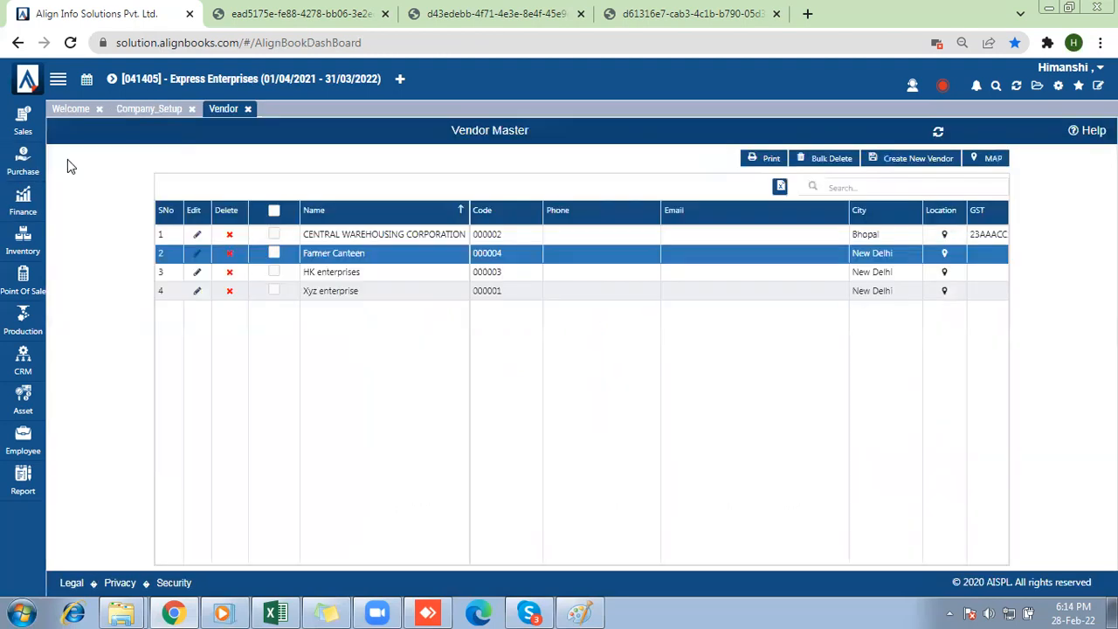
Review the Parent Company and Vendor For Parent Company choices in the general setup and save the company preferences.
left_click(144, 111)
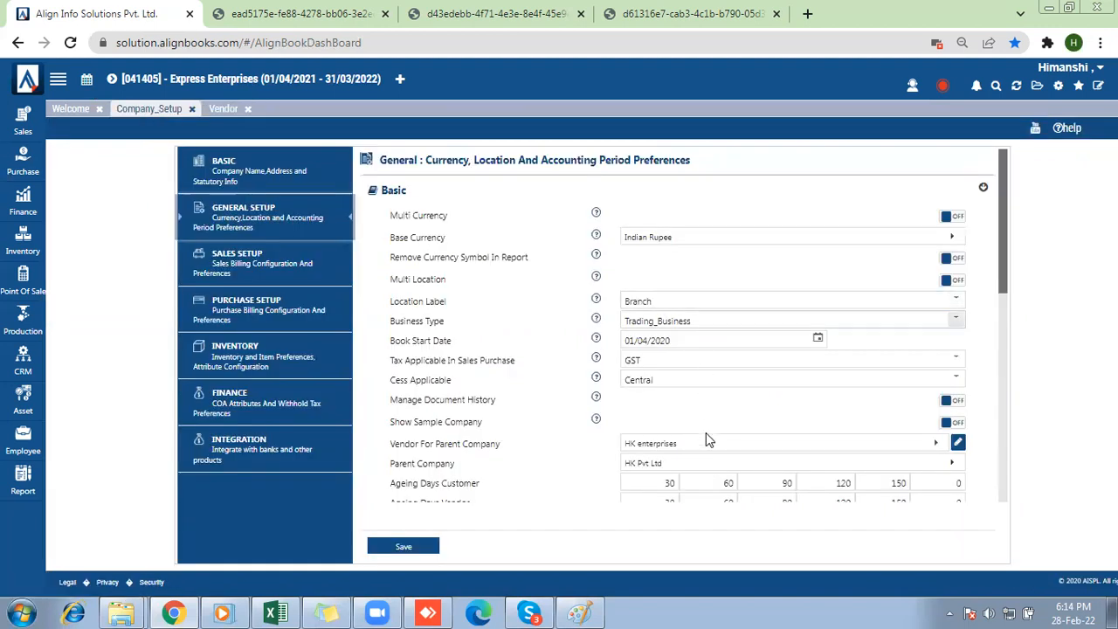
left_click(706, 463)
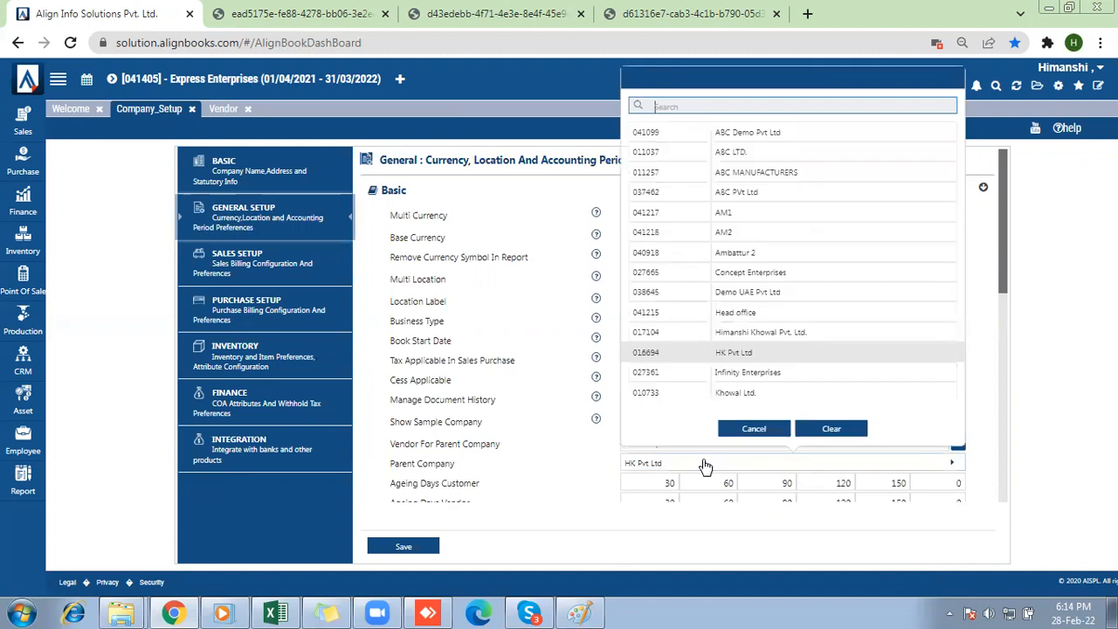
left_click(588, 448)
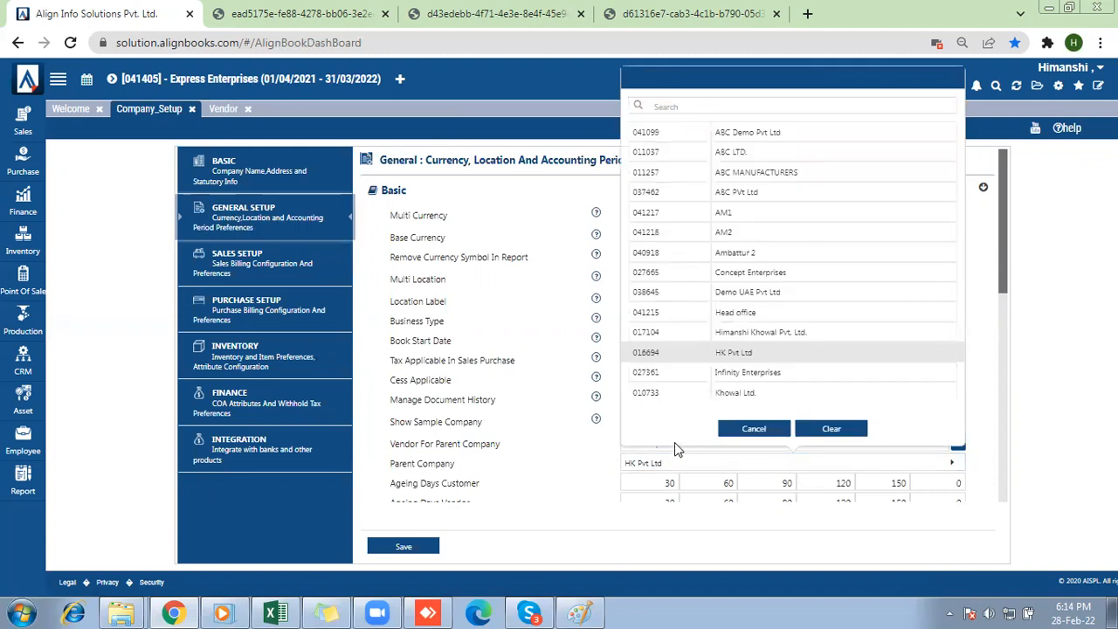
left_click(754, 428)
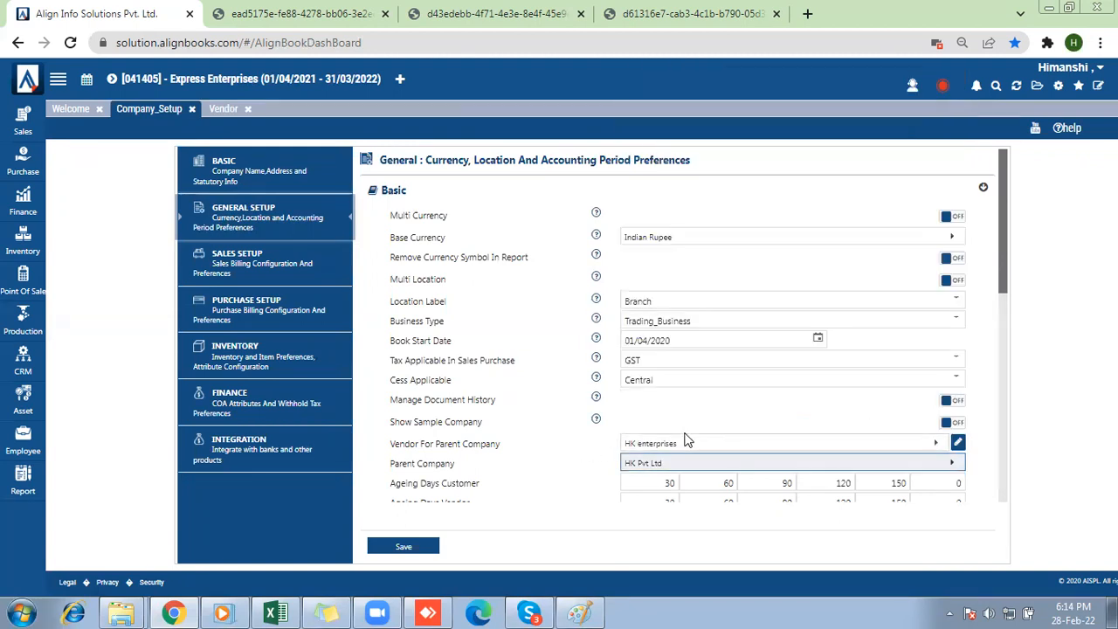
left_click(687, 443)
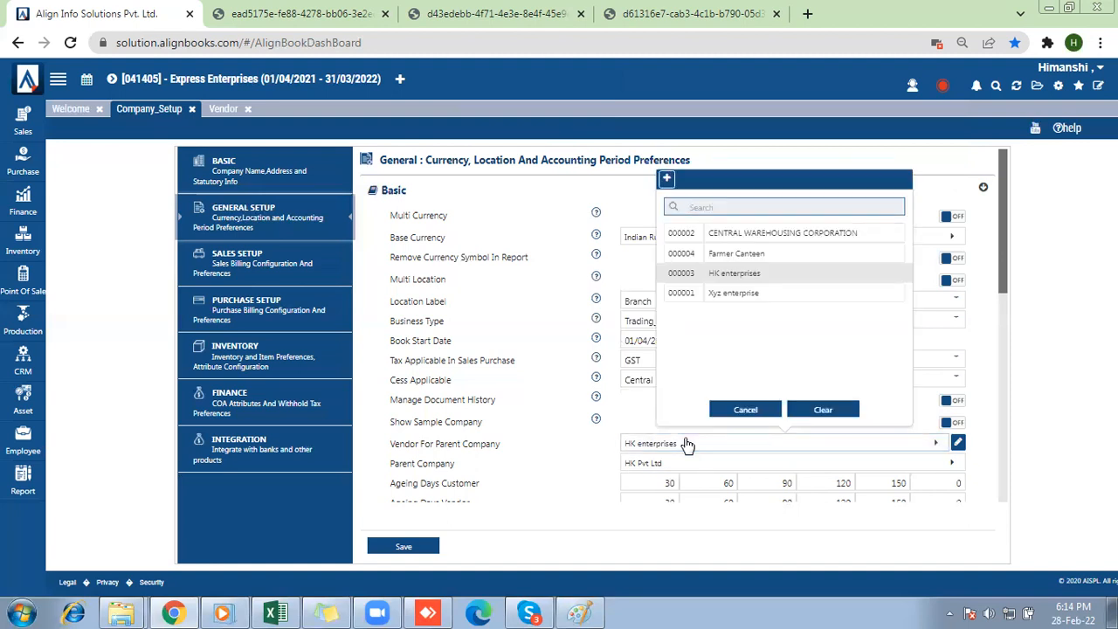
left_click(401, 549)
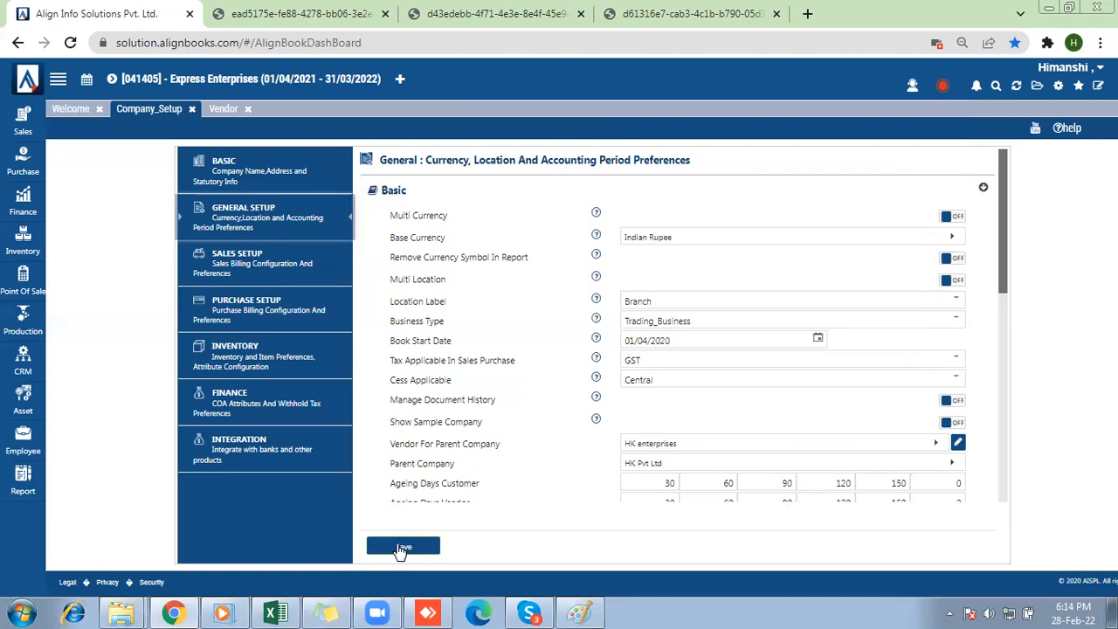
left_click(401, 548)
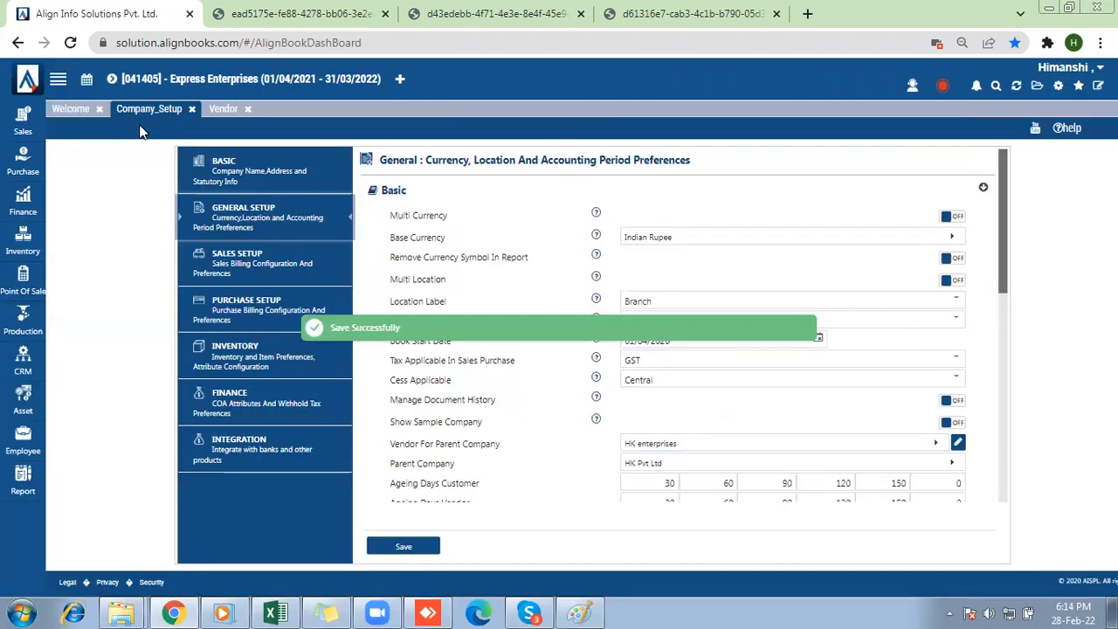
Open a blank Purchase Bill in Express Enterprises.
left_click(113, 83)
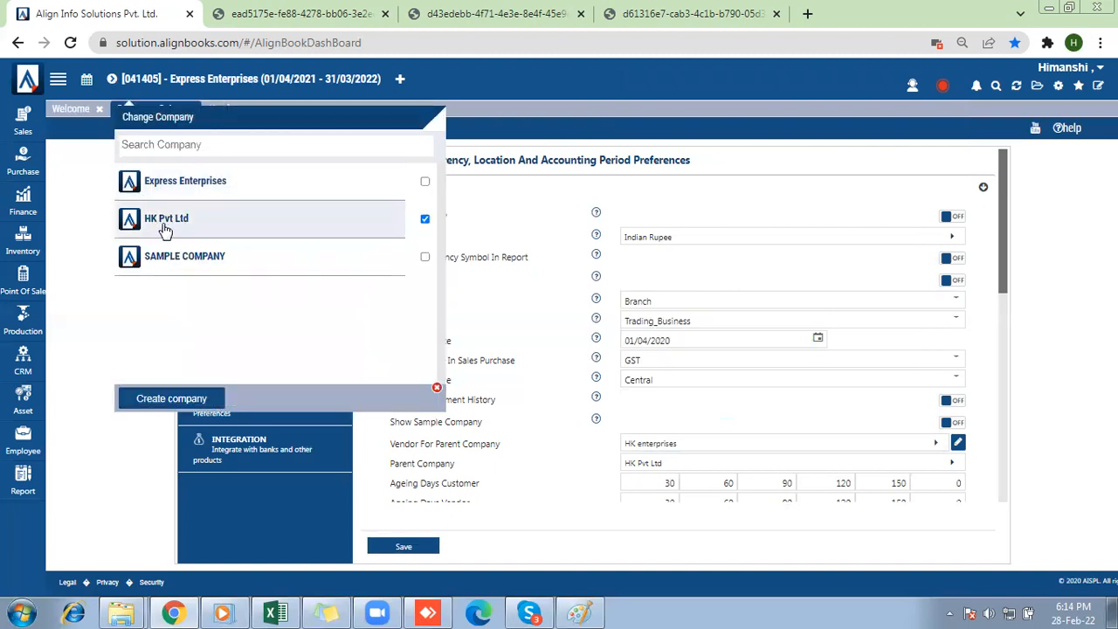
left_click(437, 388)
mouse_move(22, 162)
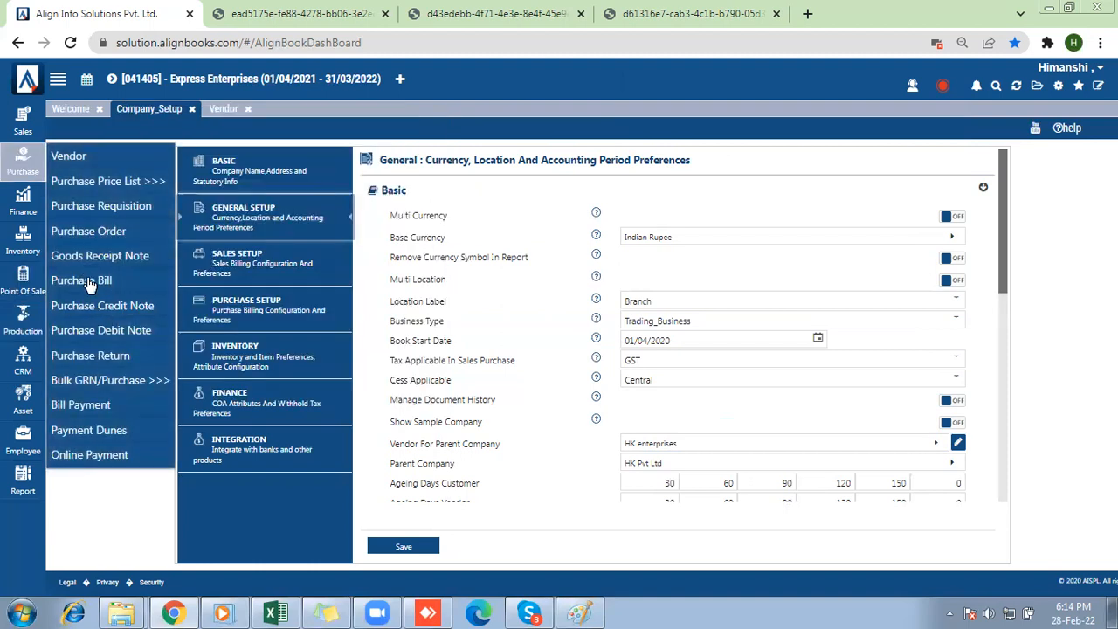
left_click(90, 285)
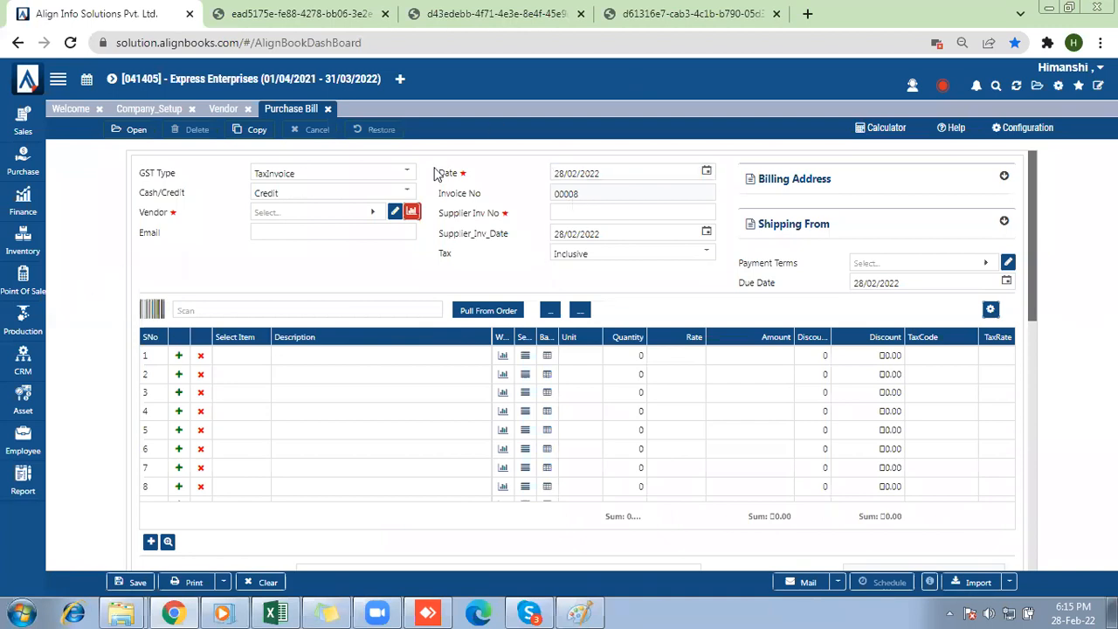
Switch the active company to HK Pvt Ltd and agree to close all pages.
left_click(112, 80)
left_click(156, 225)
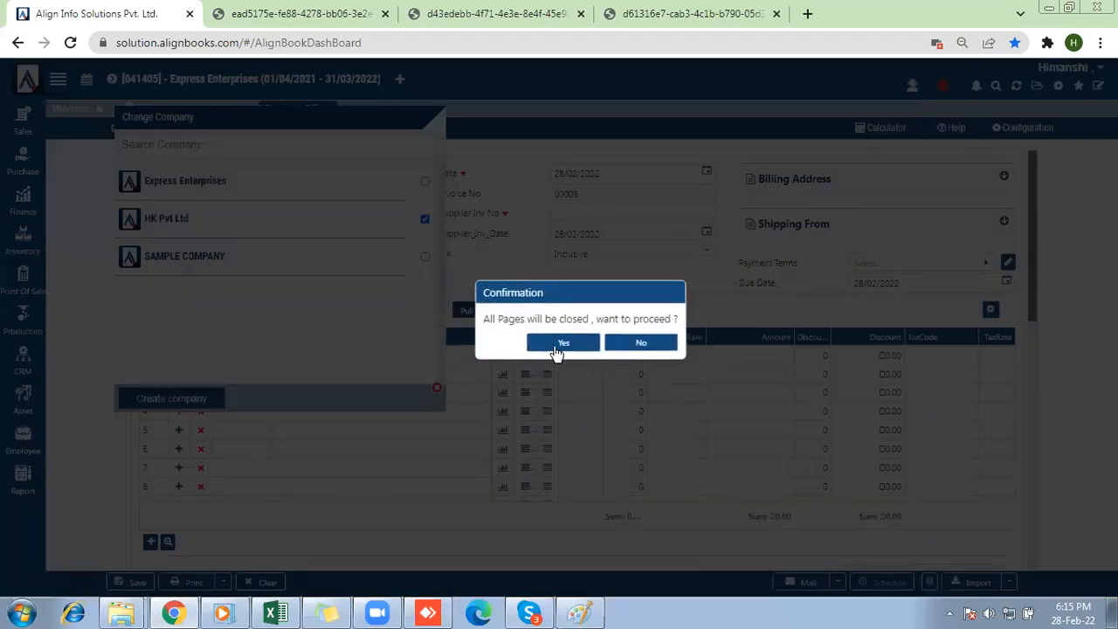
left_click(558, 350)
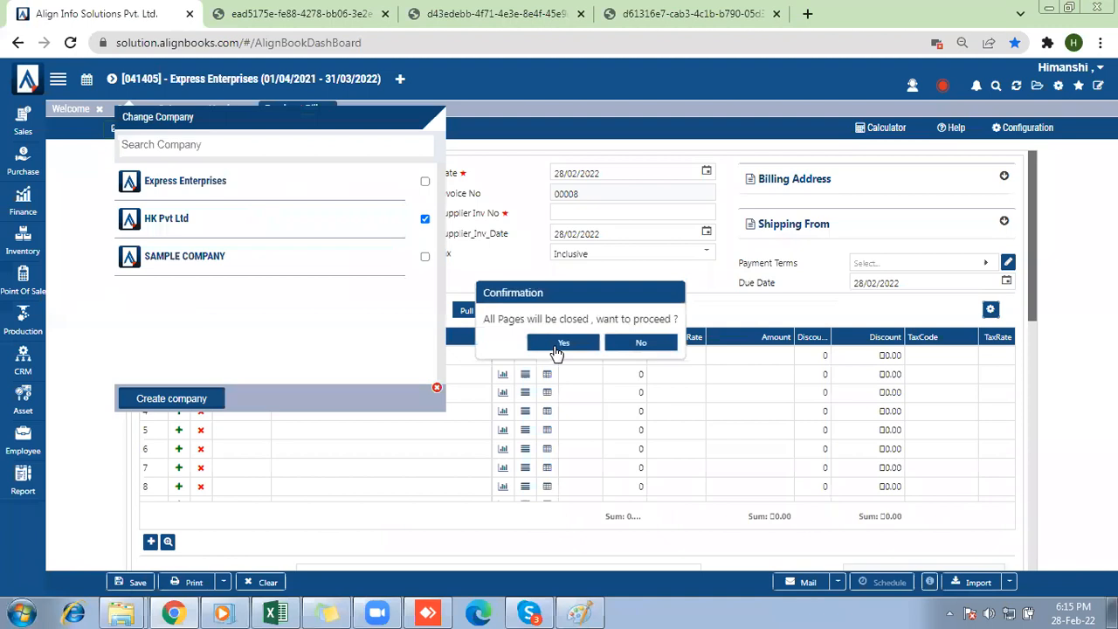
left_click(557, 351)
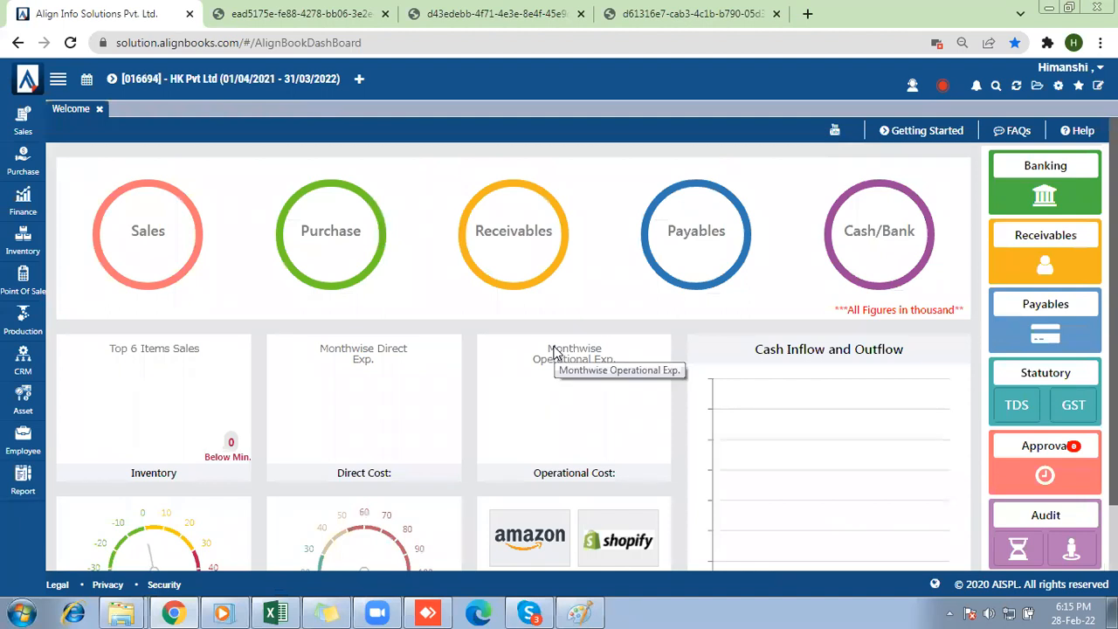
Open the Item Master of HK Pvt Ltd to check its items.
left_click(24, 241)
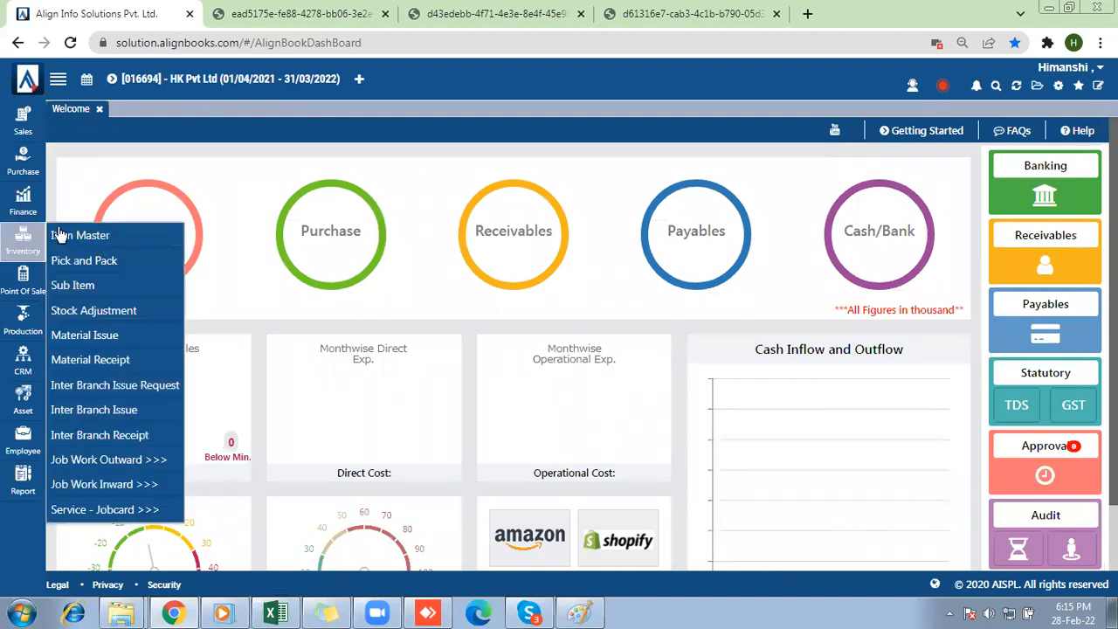
left_click(58, 235)
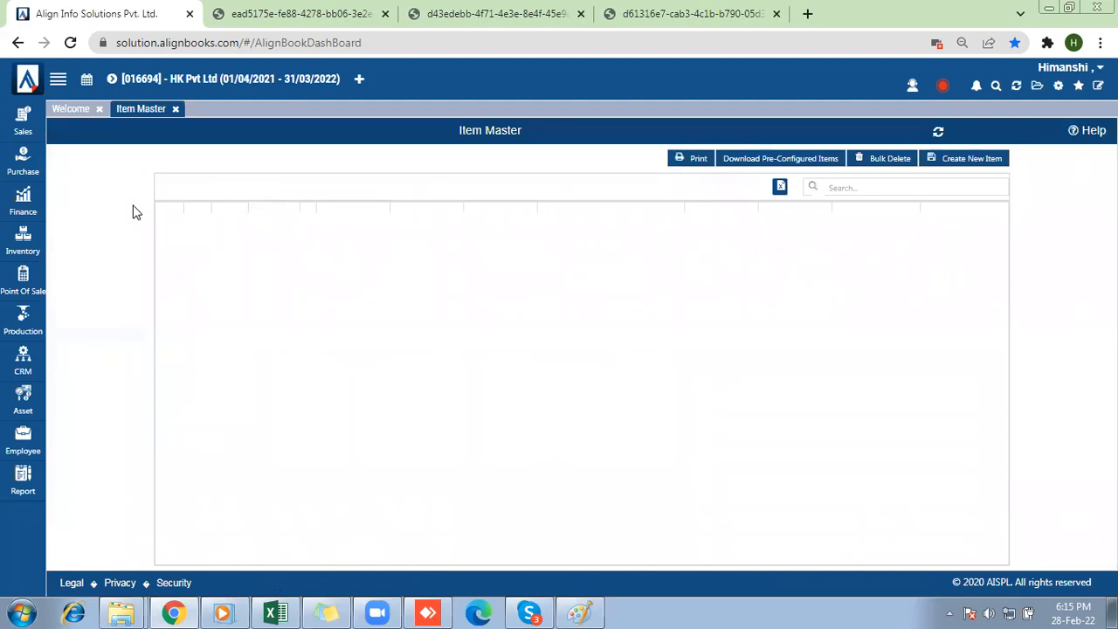
left_click(23, 161)
Start a sales invoice in HK Pvt Ltd with Default branch, Default category and Express Enterprises as the customer.
left_click(18, 131)
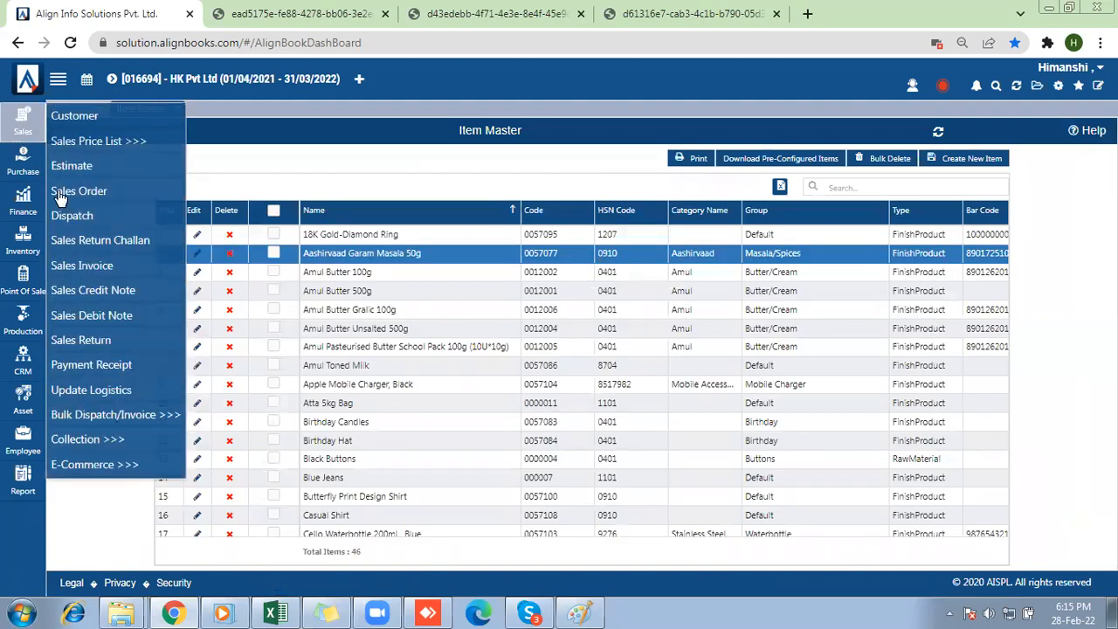
left_click(74, 267)
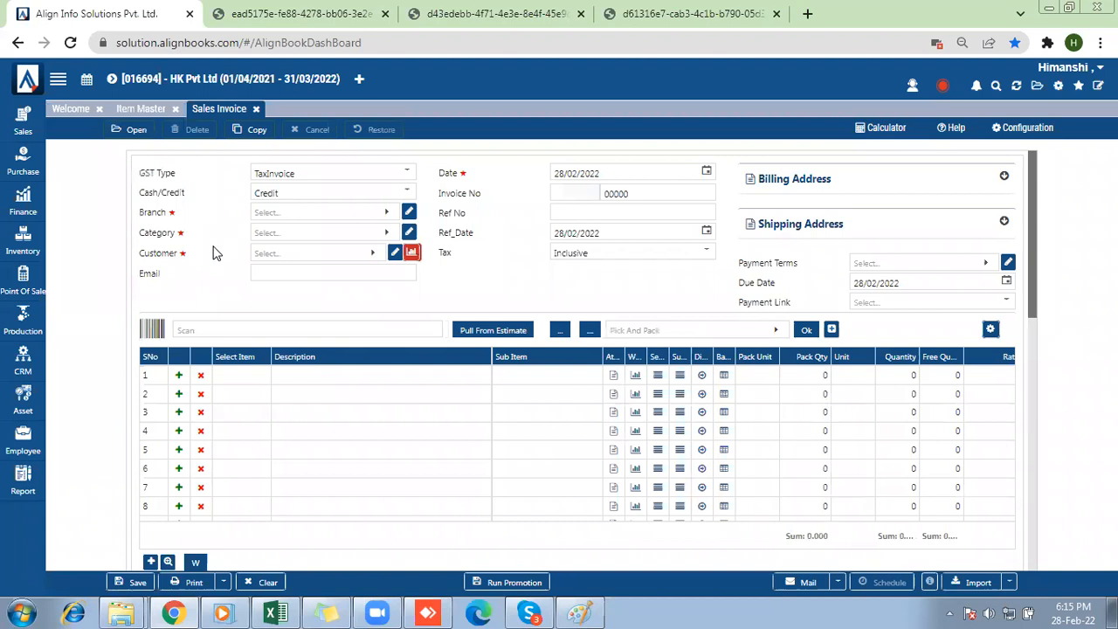
left_click(279, 220)
left_click(267, 294)
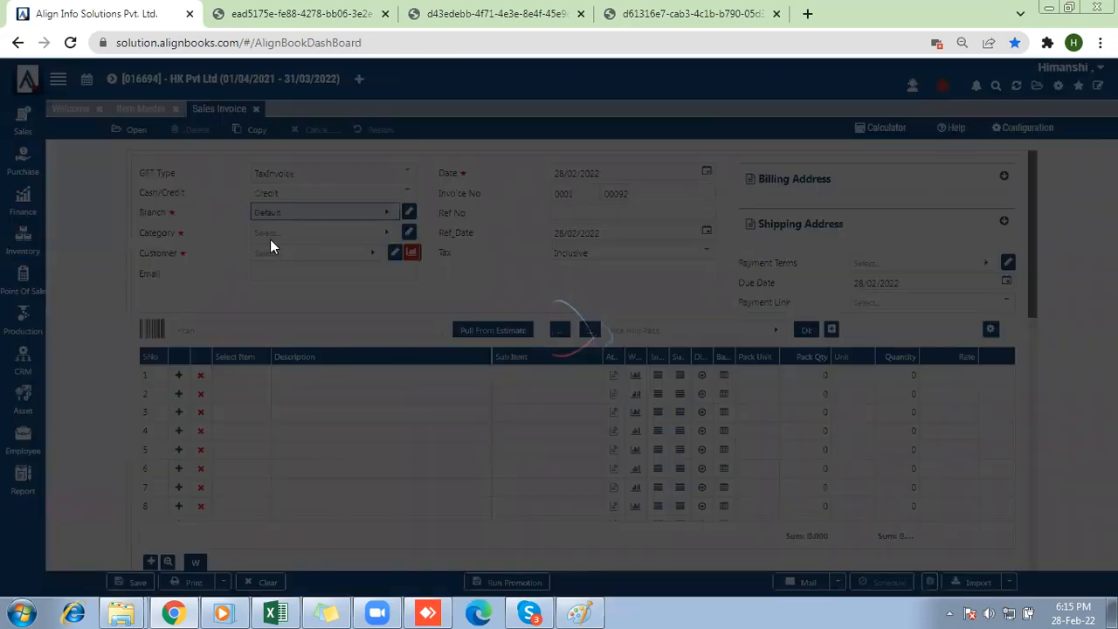
left_click(271, 232)
left_click(263, 313)
left_click(284, 255)
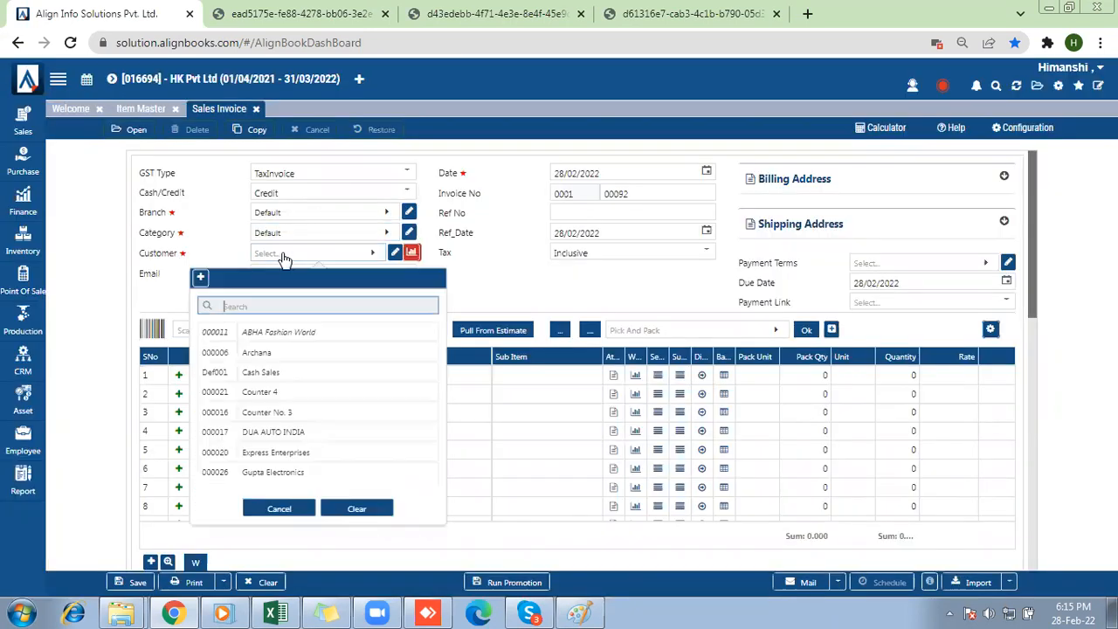
type("e")
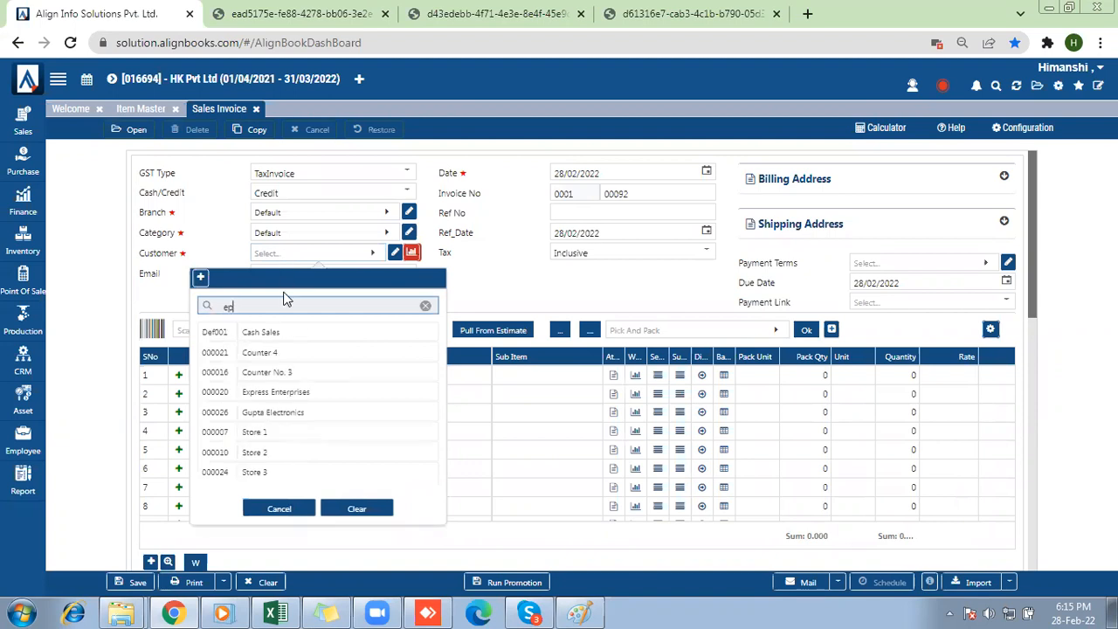
type("xpre")
left_click(258, 345)
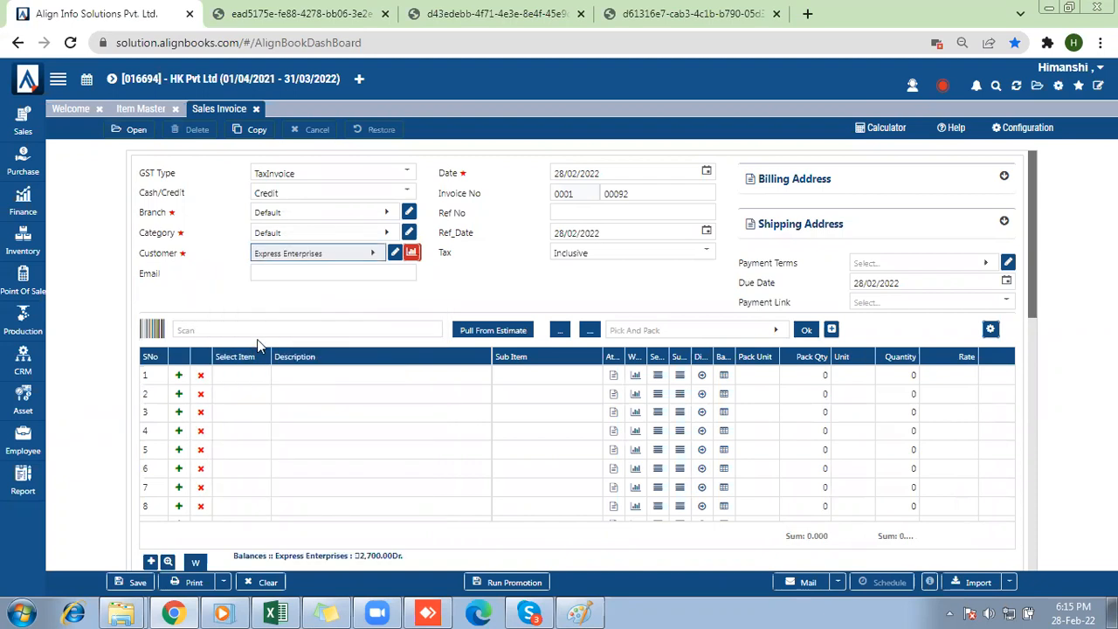
Add Amul Butter 500g as the first line item of the sales invoice, choosing an MRP entry and accepting its attributes.
left_click(247, 389)
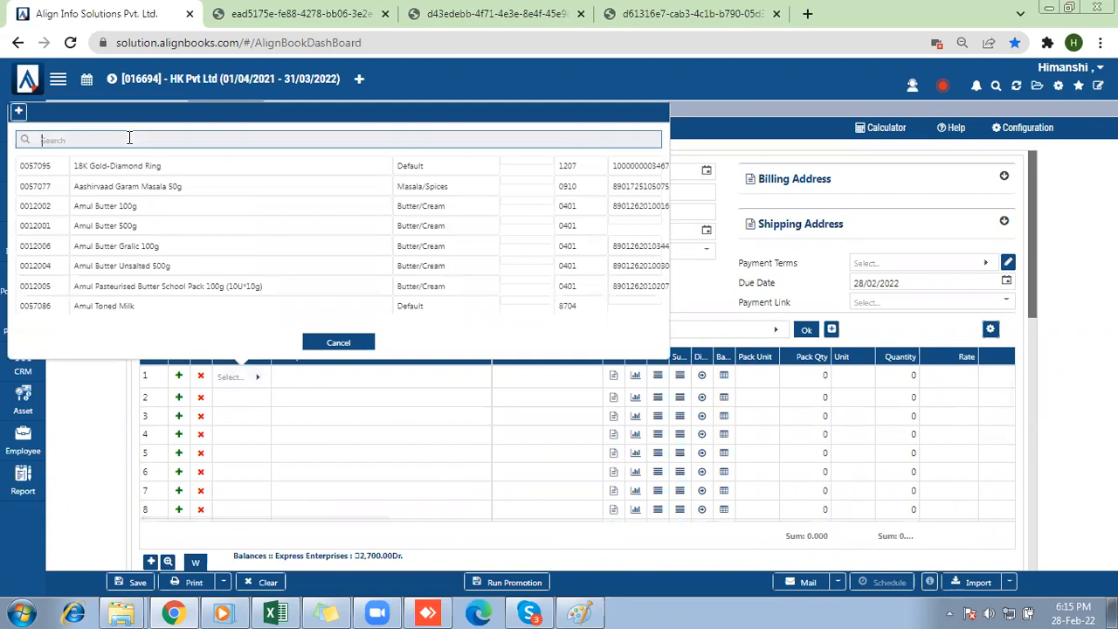
type("g")
key("BackSpace")
key("Down")
key("Down")
key("Down")
key("Return")
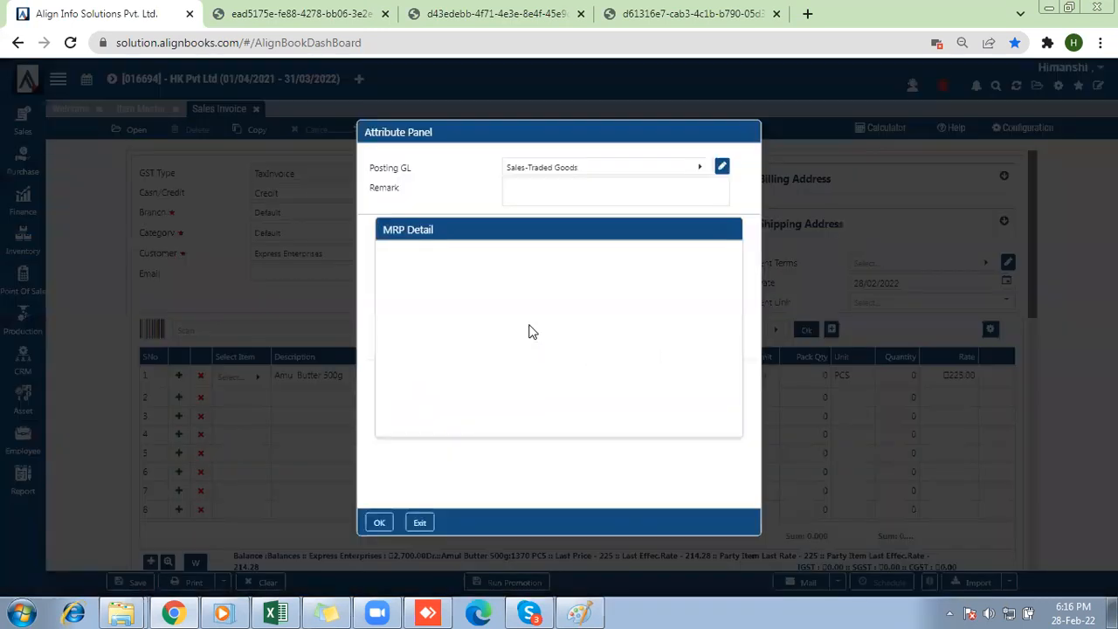
left_click(376, 524)
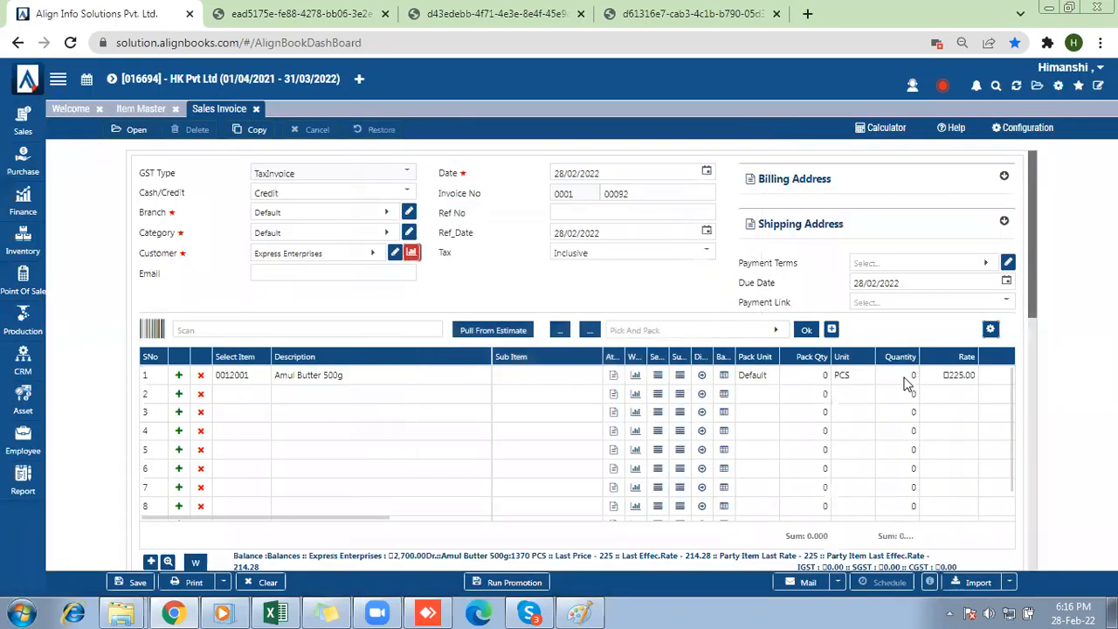
Set the Amul Butter 500g quantity to 20 and save the sales invoice.
left_click(907, 377)
type("20")
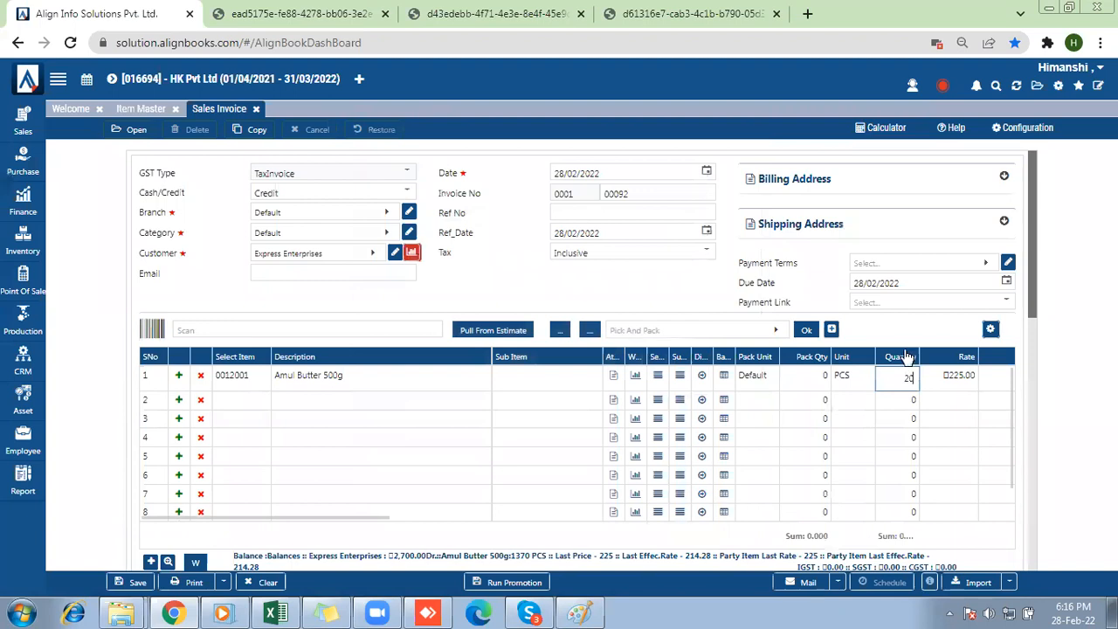
left_click_drag(1032, 300, 1035, 420)
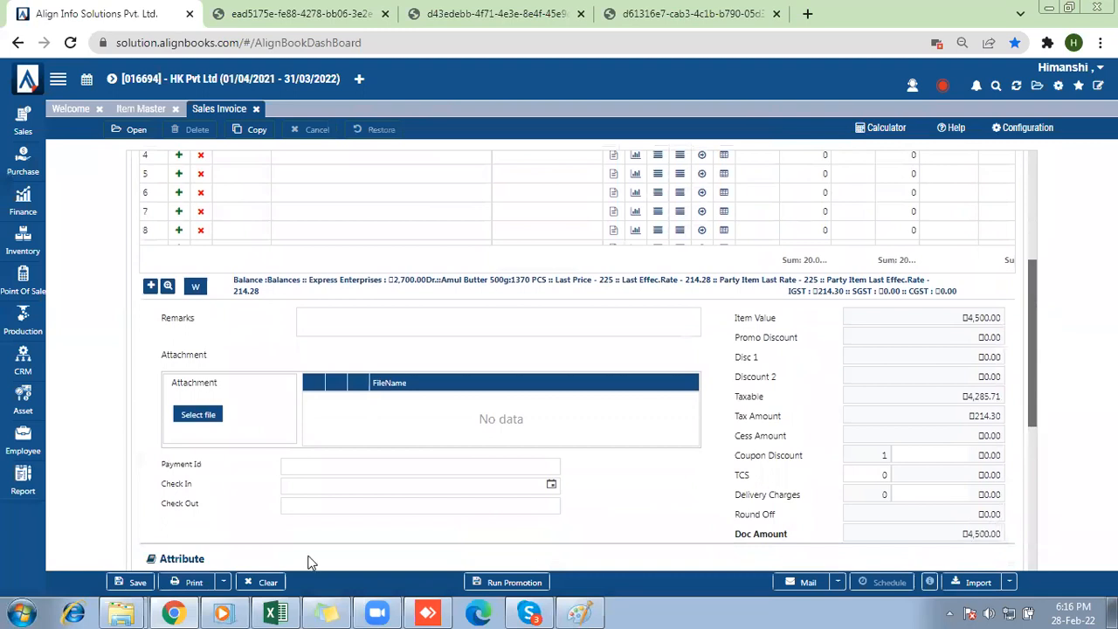
left_click(138, 582)
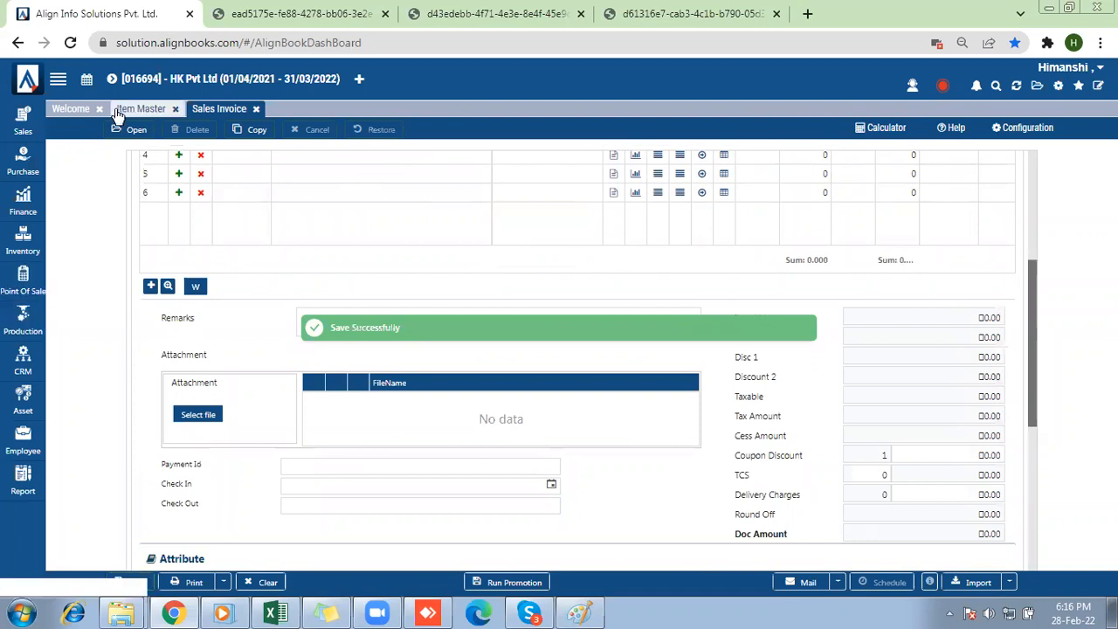
Switch the active company from HK Pvt Ltd to Express Enterprises, agreeing to close all pages.
left_click(113, 78)
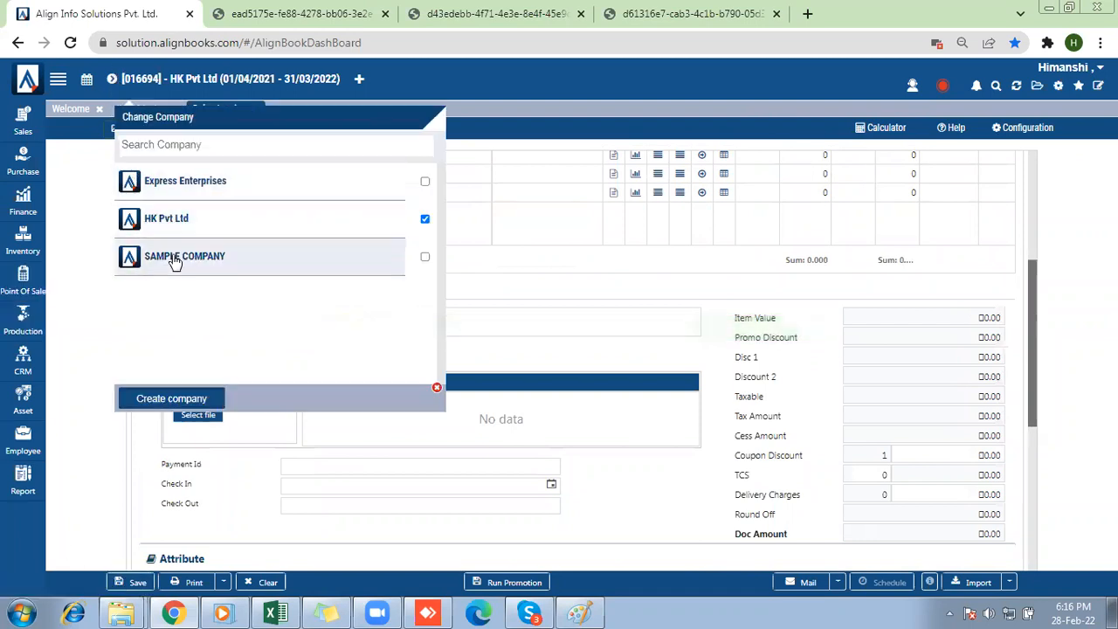
left_click(171, 185)
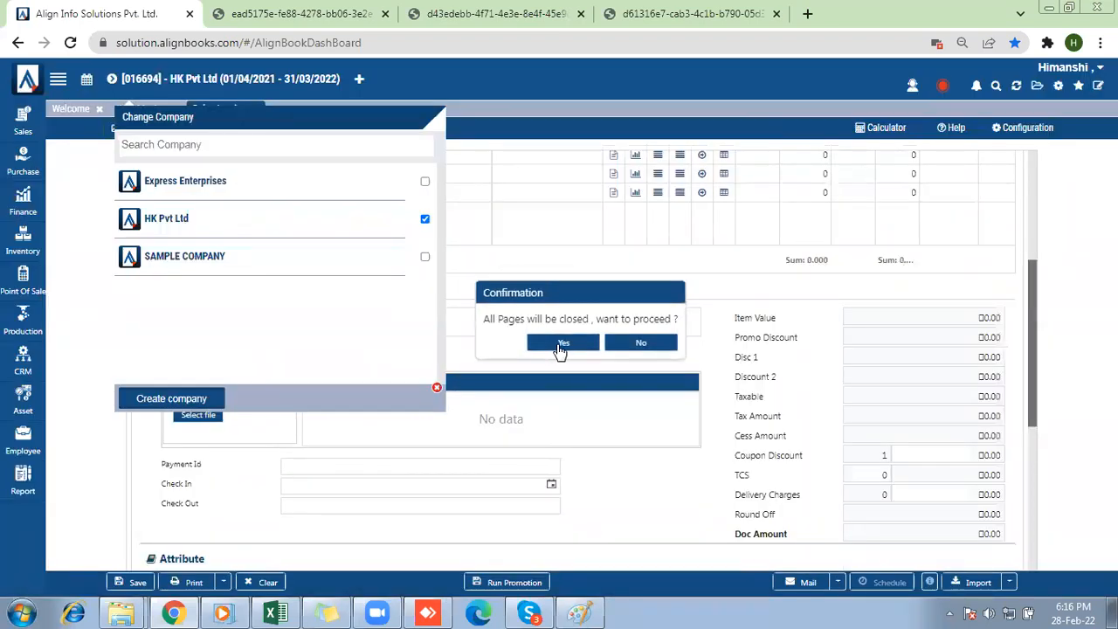
left_click(560, 346)
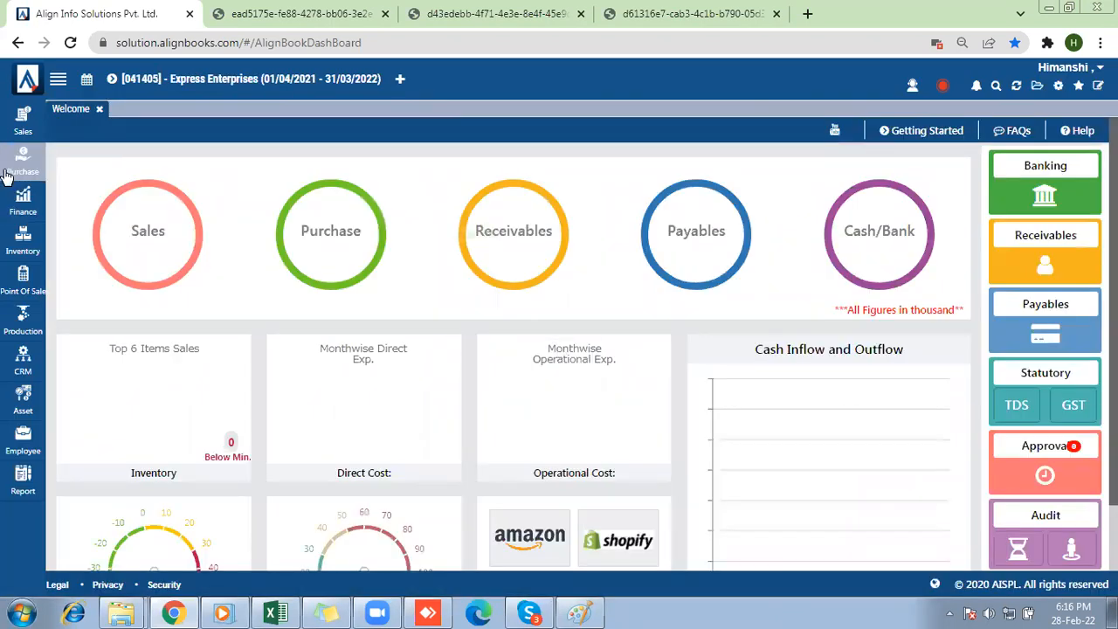
List today's purchase bills in Express Enterprises and open the bill from HK enterprises for review.
mouse_move(5, 173)
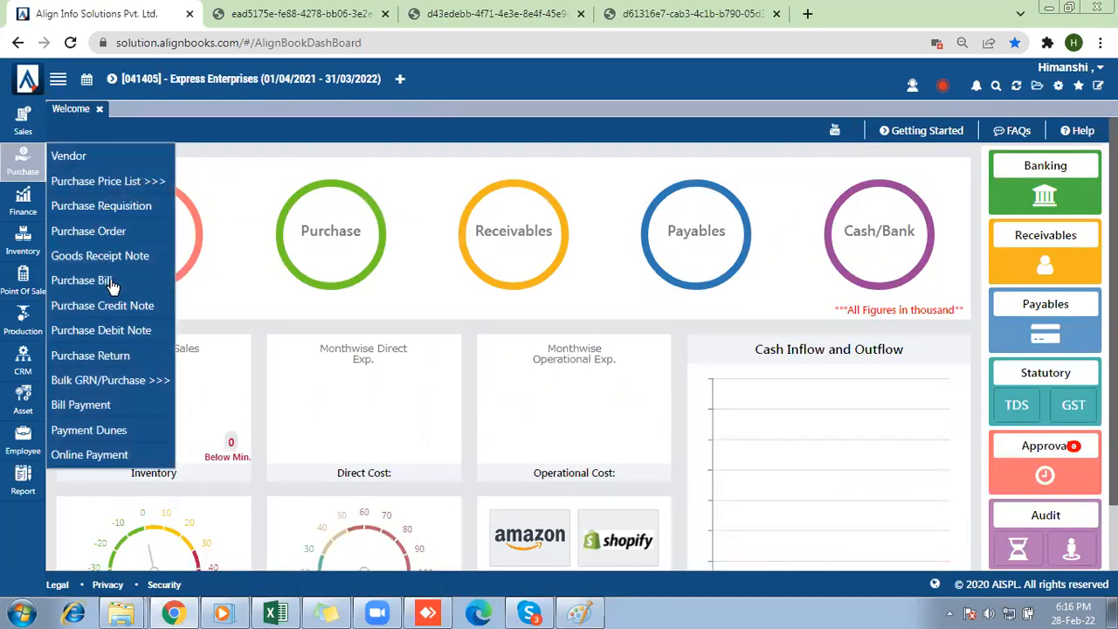
left_click(111, 282)
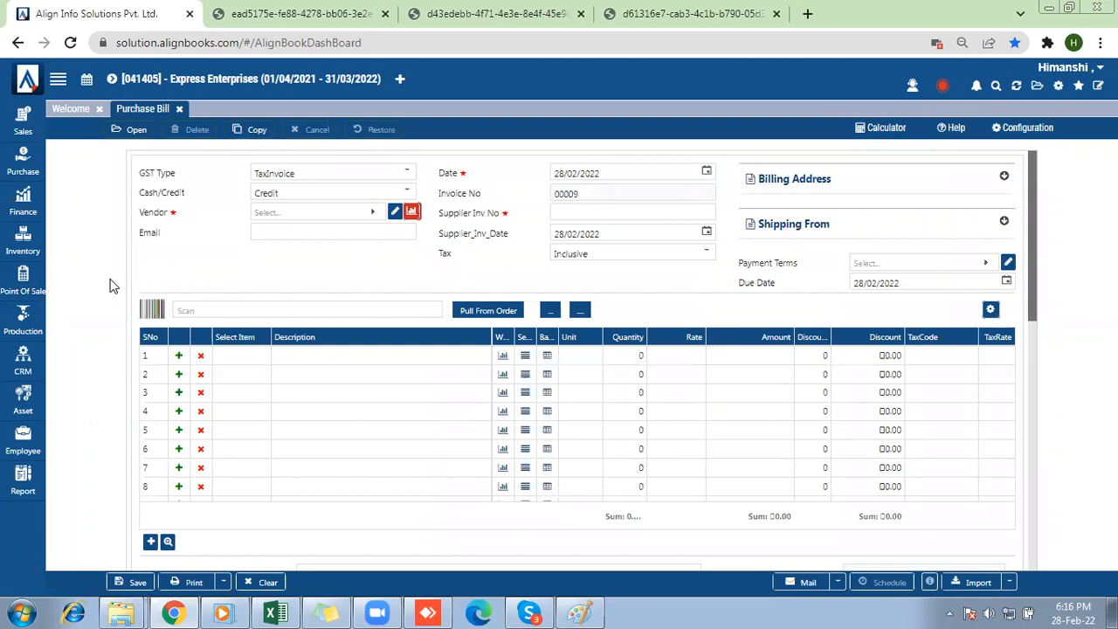
left_click(134, 138)
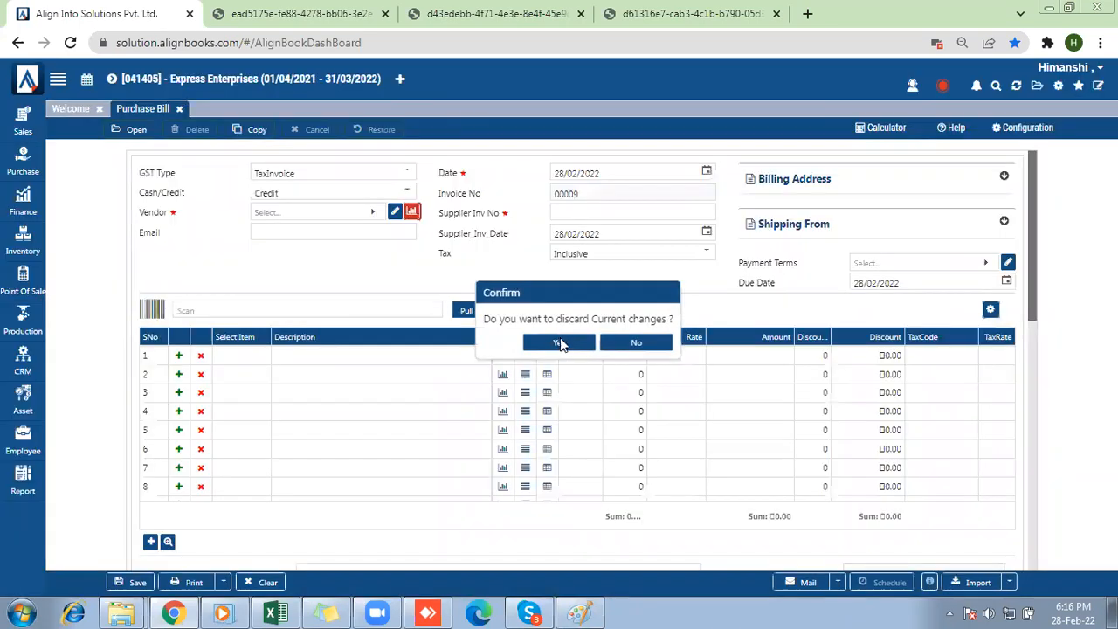
left_click(560, 344)
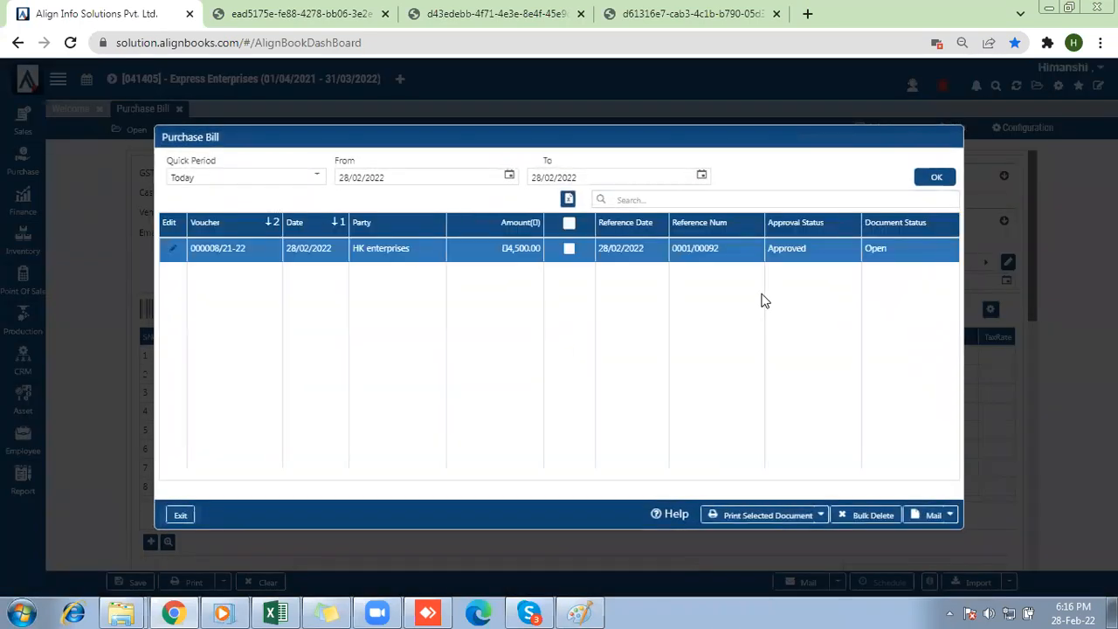
double_click(495, 252)
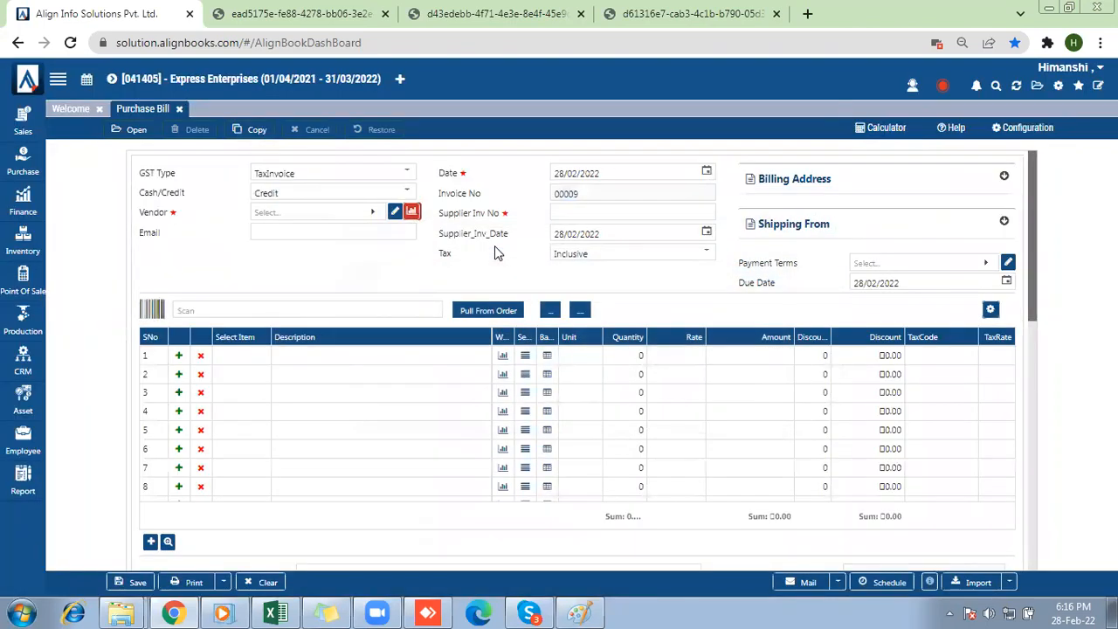